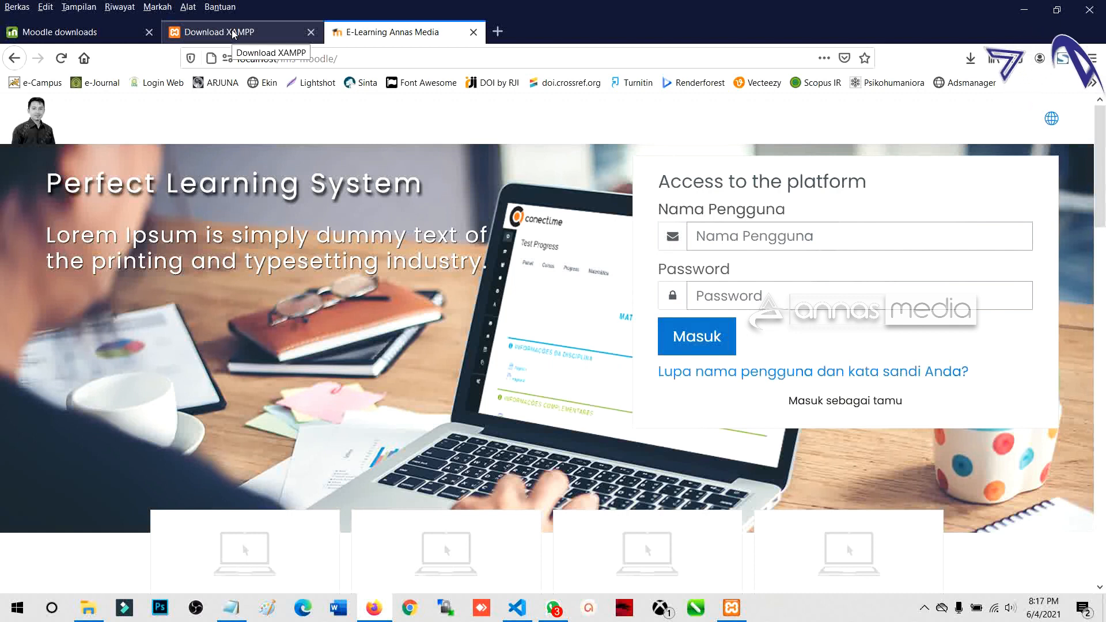
# Step: Cycle through the open tabs and highlight the 'Perfect Learning System' heading on the E-Learning login page
pyautogui.click(233, 33)
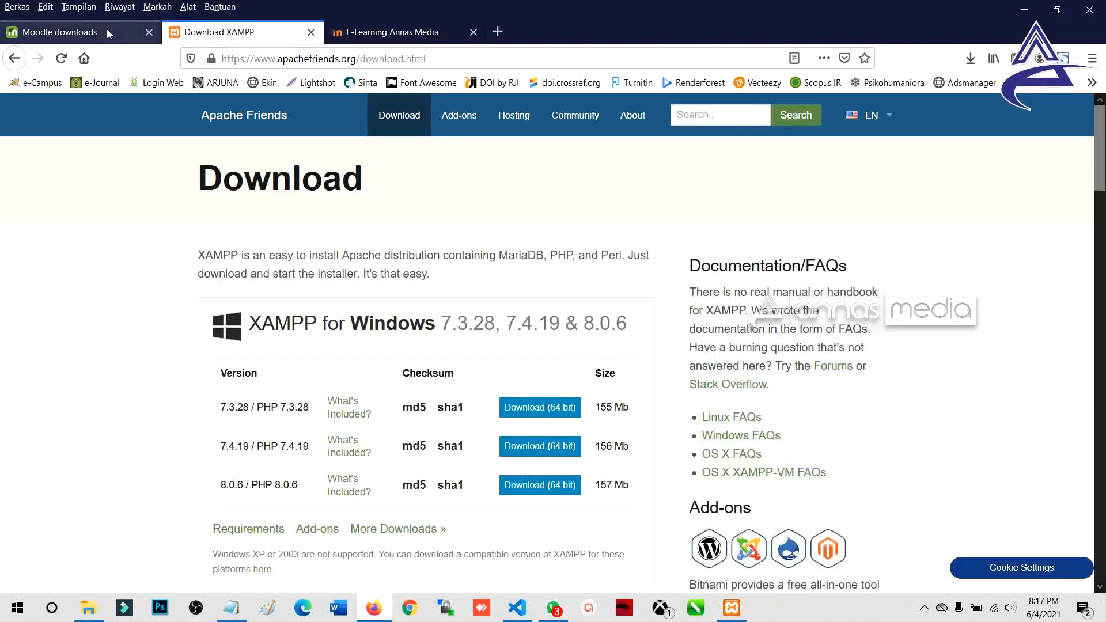
pyautogui.click(106, 30)
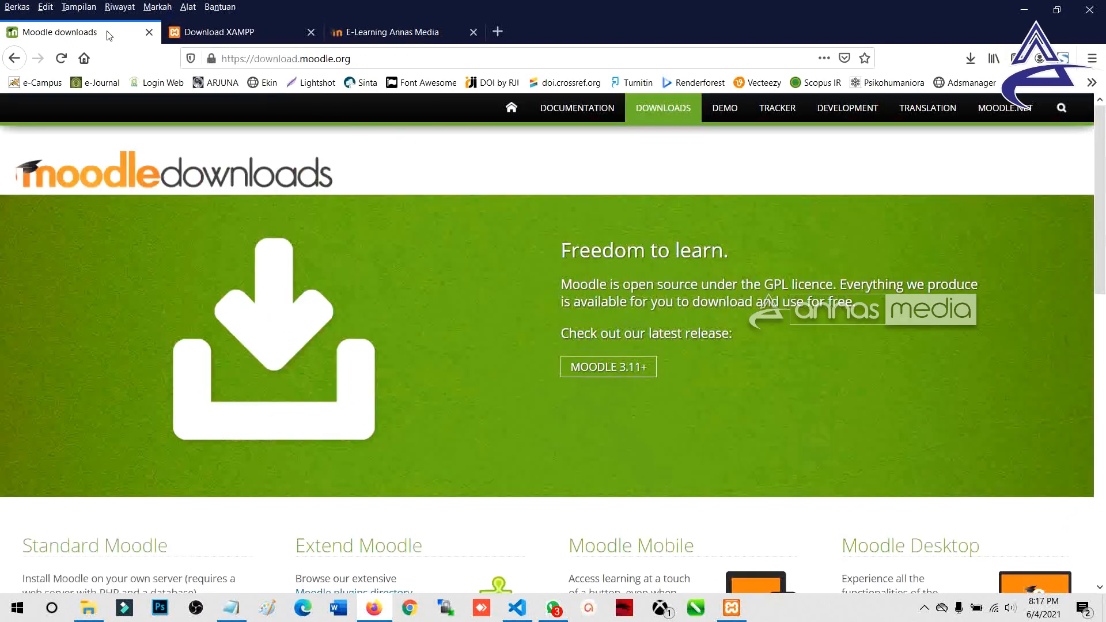
pyautogui.click(275, 41)
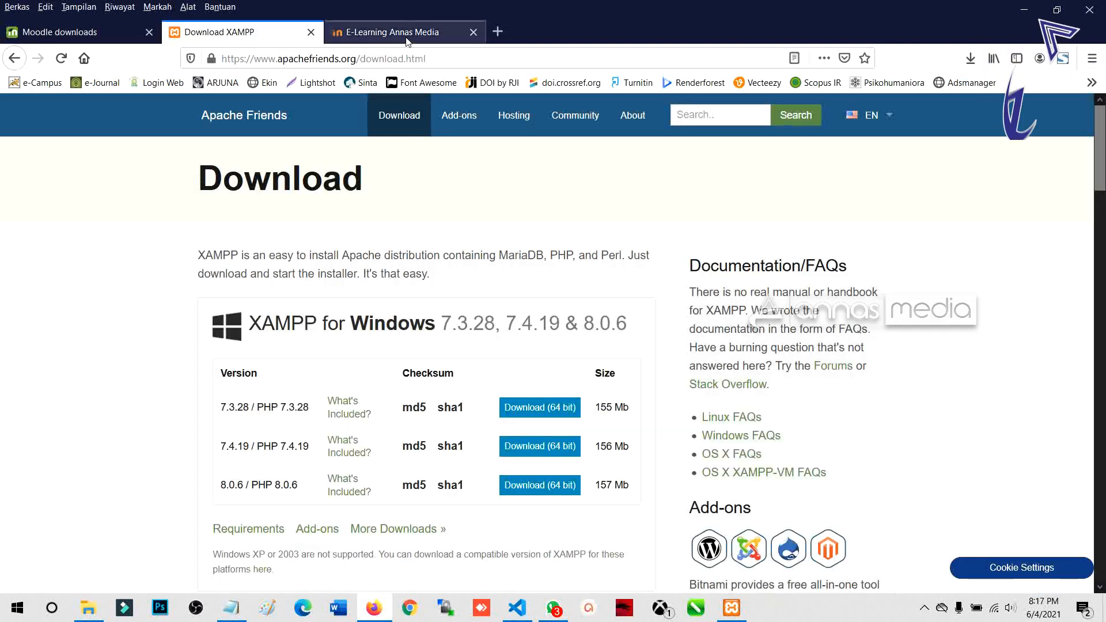
pyautogui.click(407, 39)
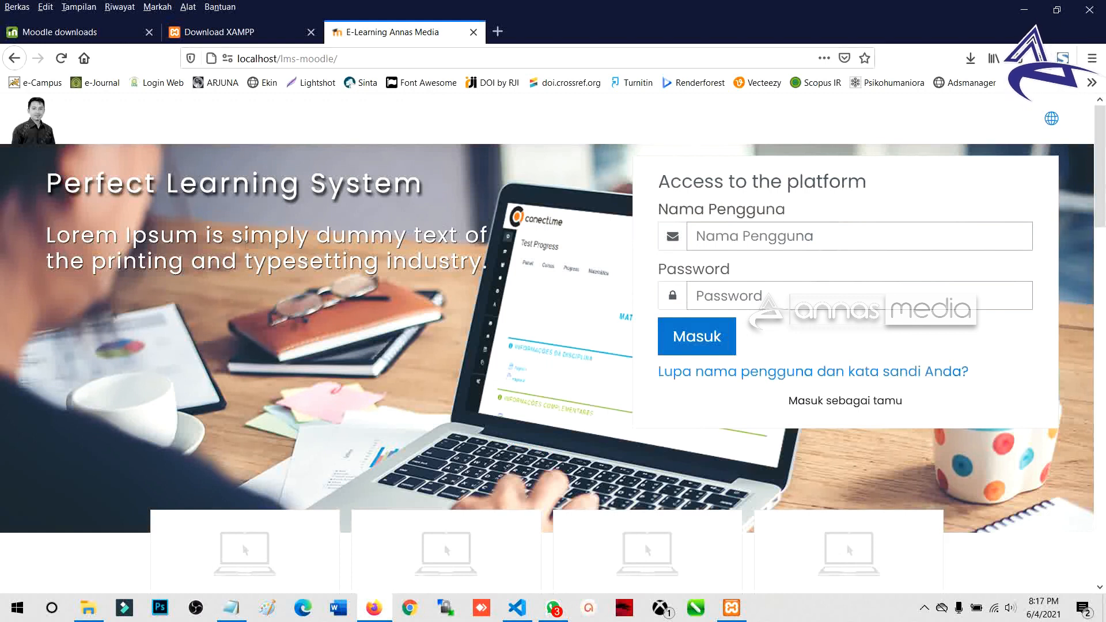
pyautogui.moveTo(48, 183); pyautogui.dragTo(488, 271)
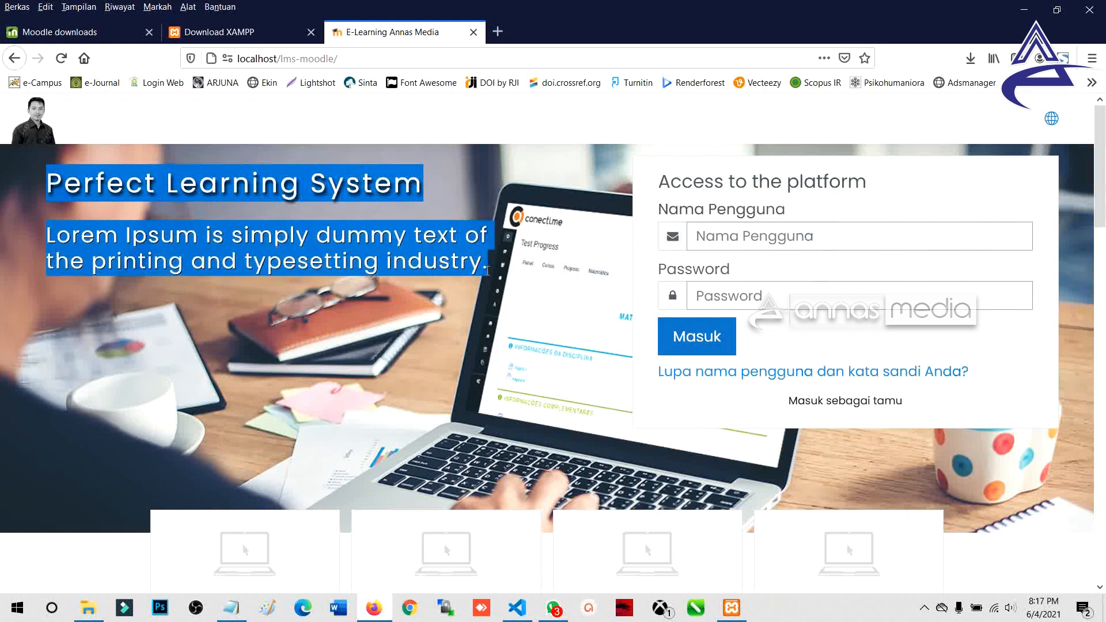
pyautogui.click(351, 326)
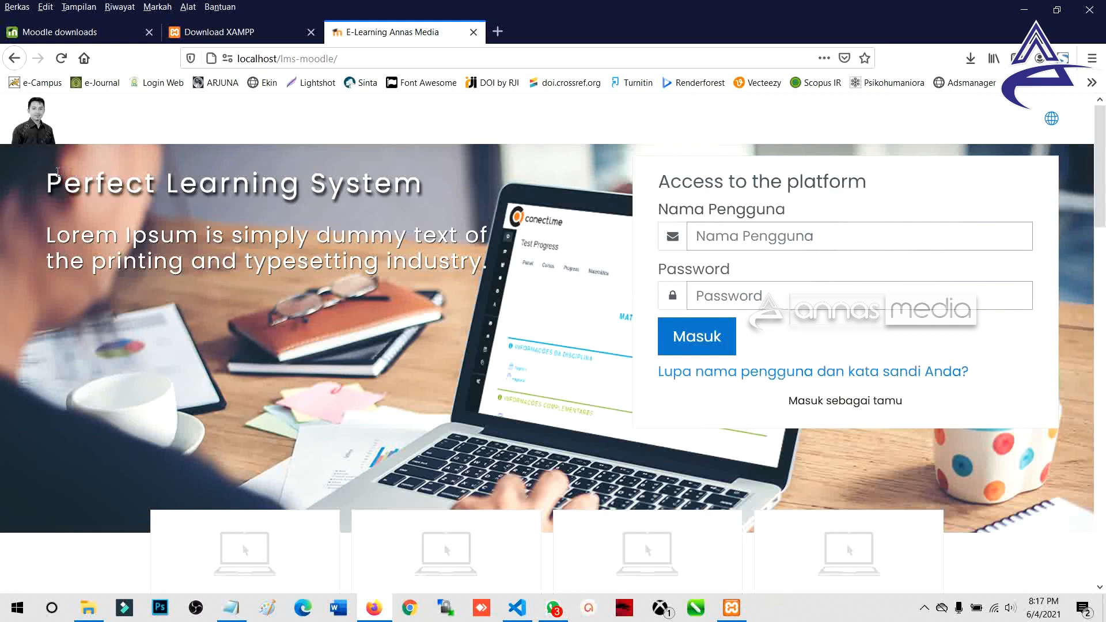
pyautogui.moveTo(48, 183); pyautogui.dragTo(489, 266)
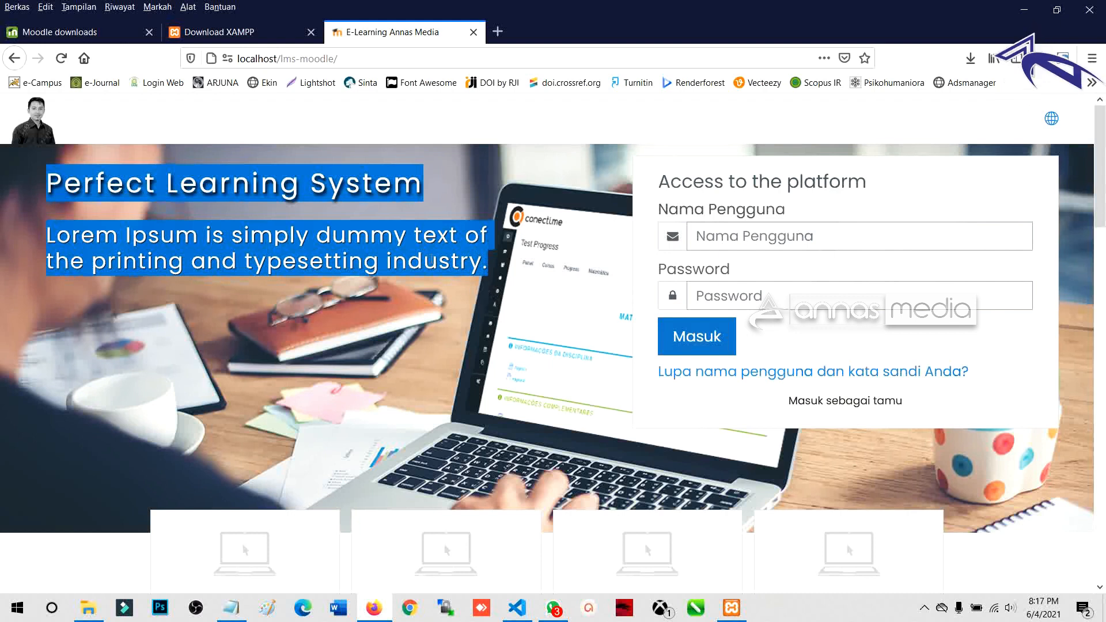
pyautogui.click(56, 183)
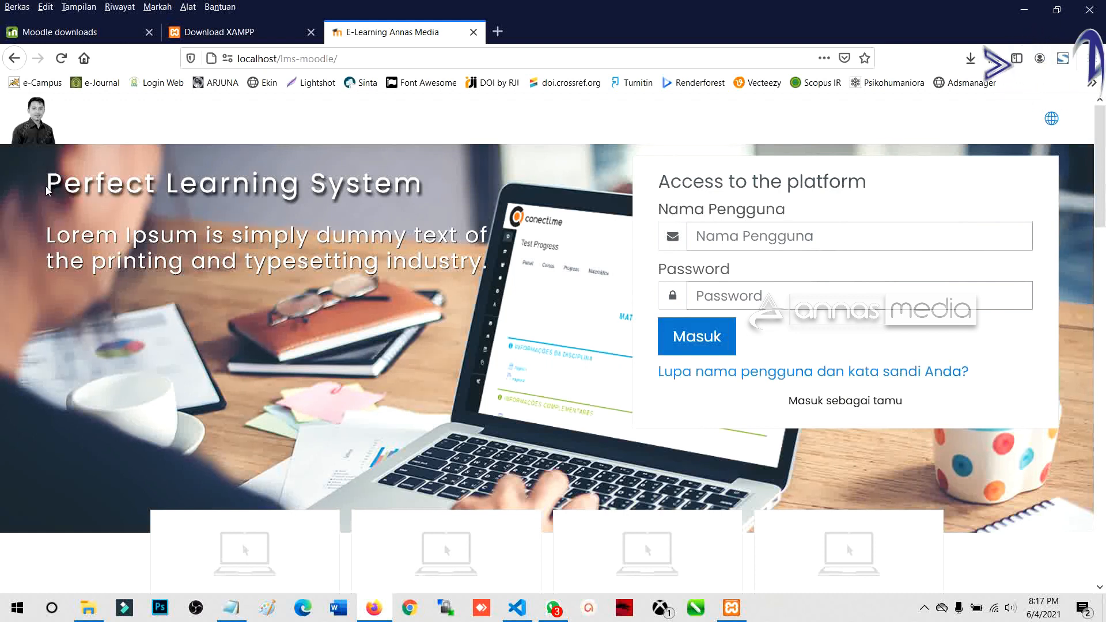
# Step: On download.moodle.org, open the latest release page for Moodle 3.11+
pyautogui.click(68, 32)
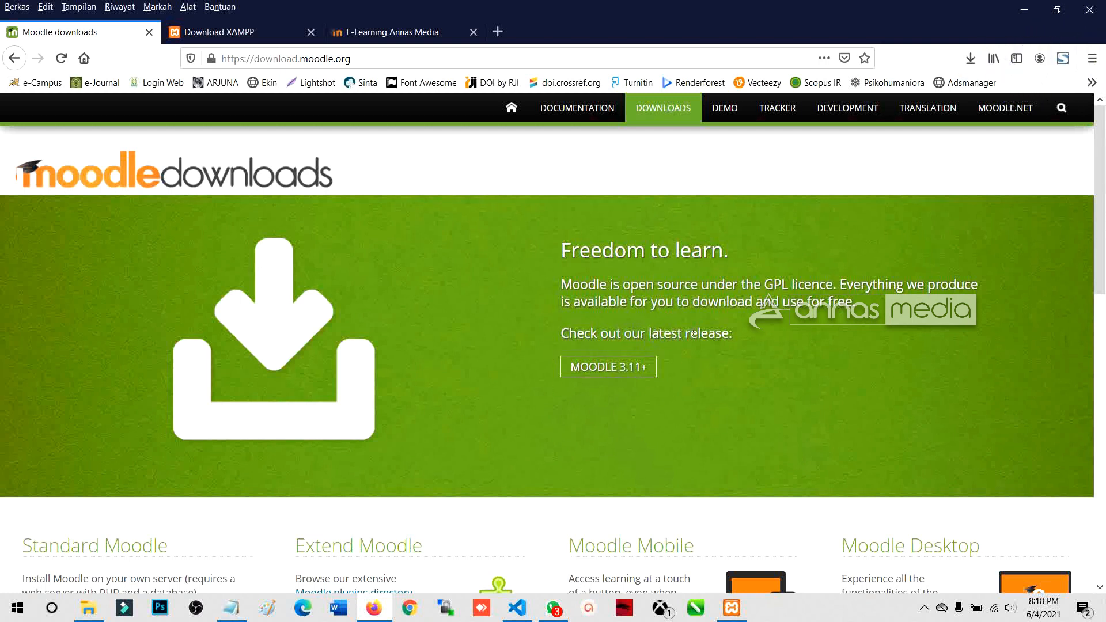
pyautogui.moveTo(725, 333); pyautogui.dragTo(563, 334)
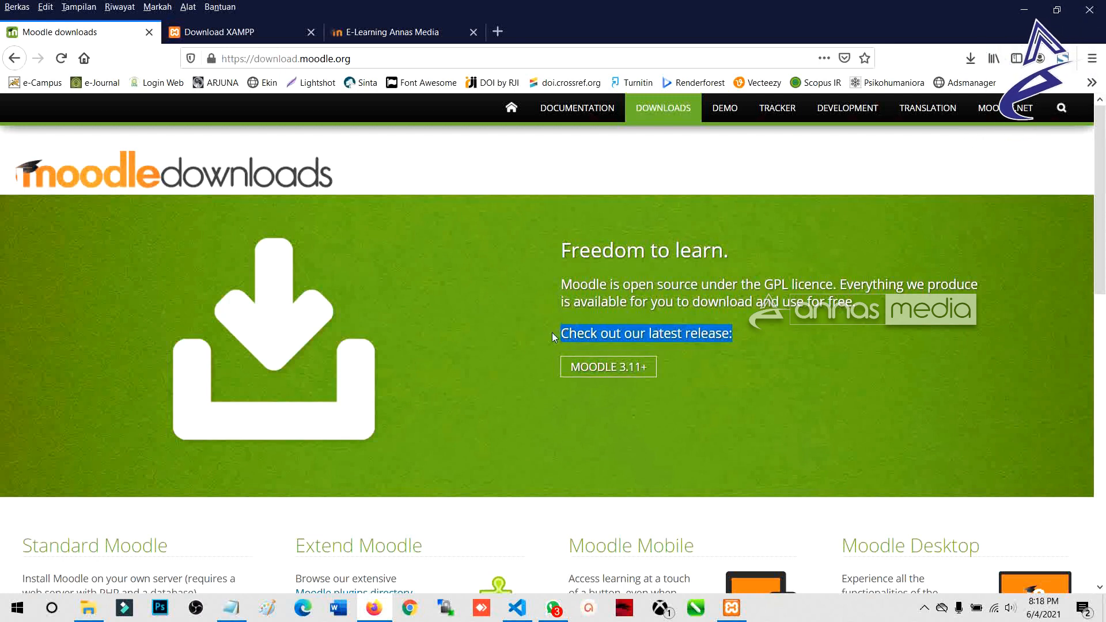
pyautogui.click(549, 334)
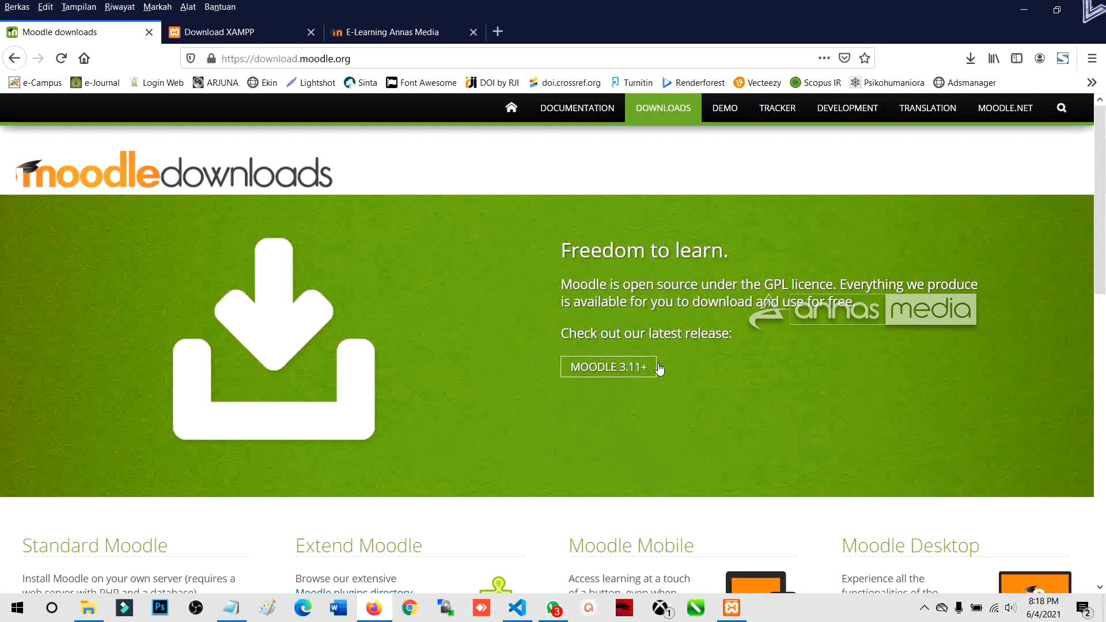
pyautogui.moveTo(381, 58); pyautogui.dragTo(316, 61)
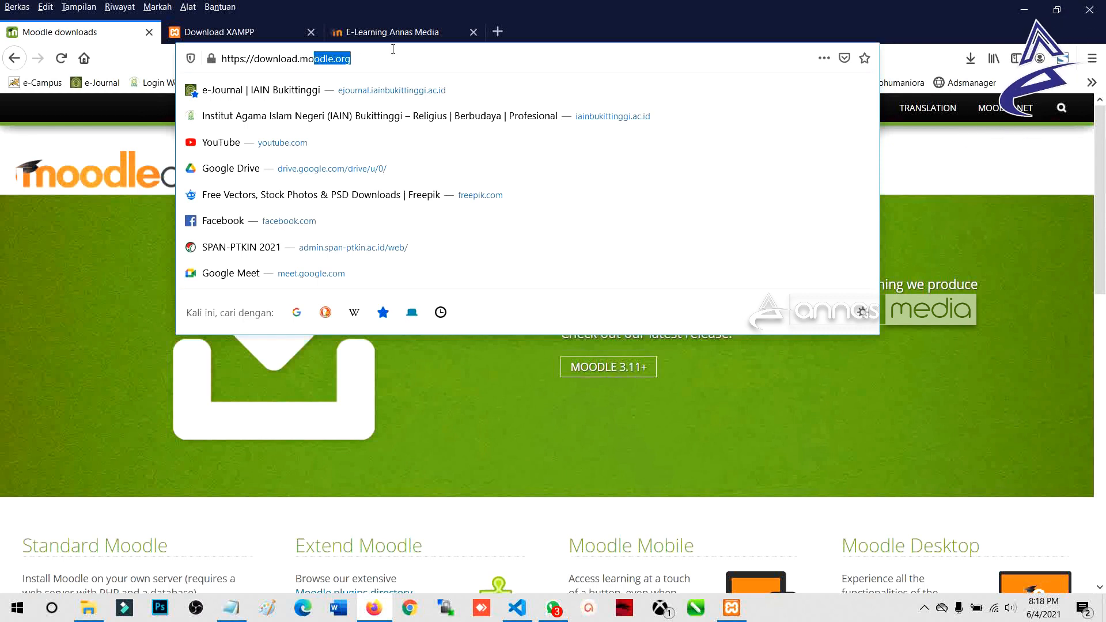
pyautogui.press('Escape')
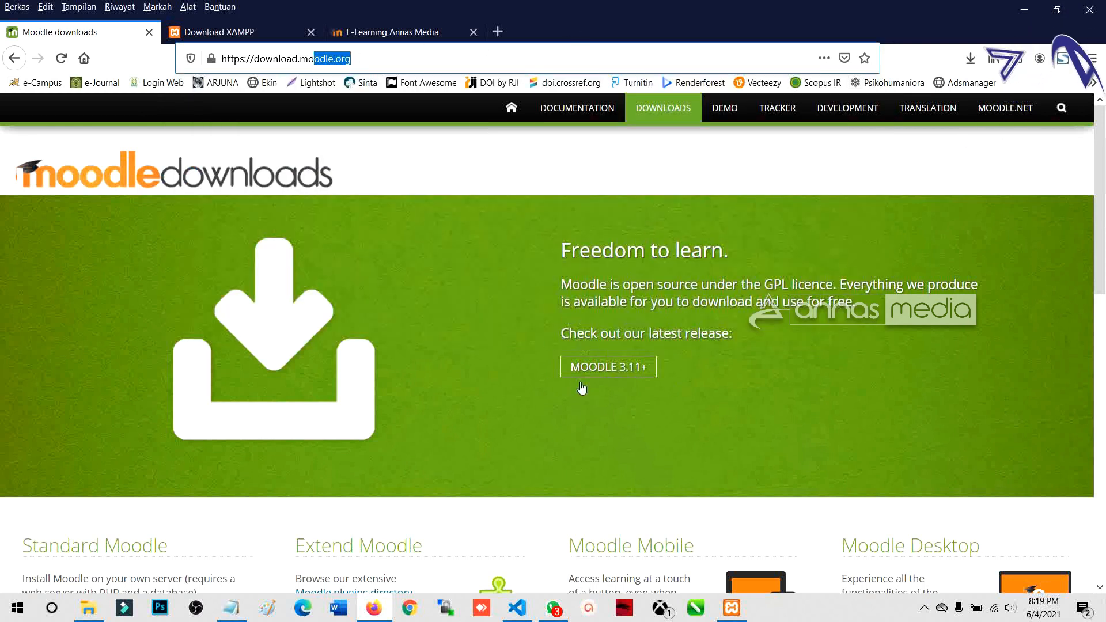
pyautogui.click(612, 369)
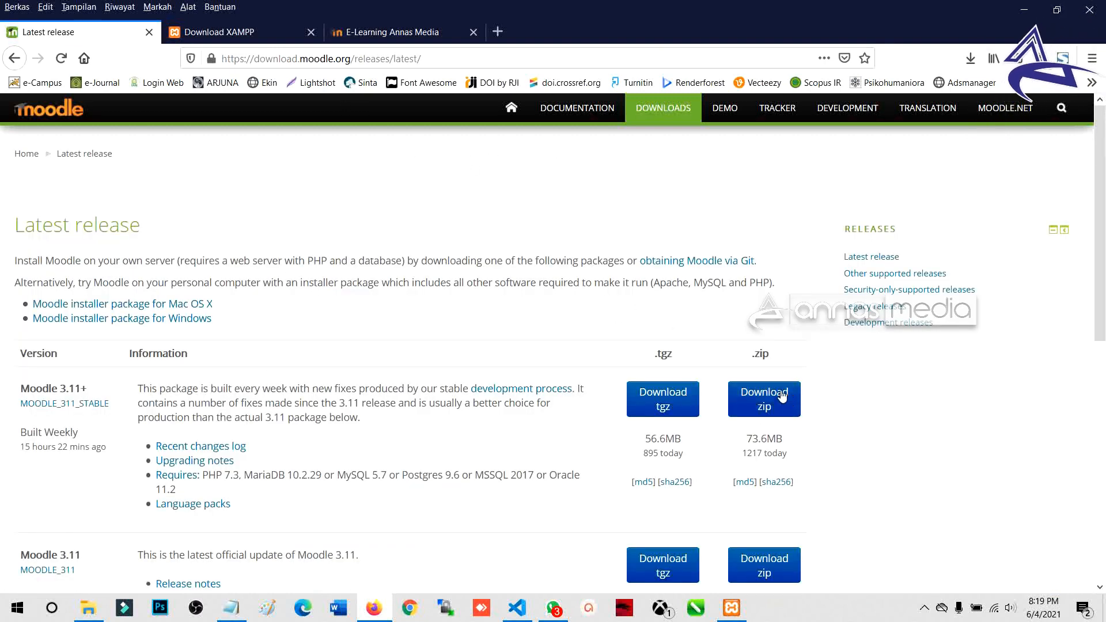
pyautogui.click(186, 308)
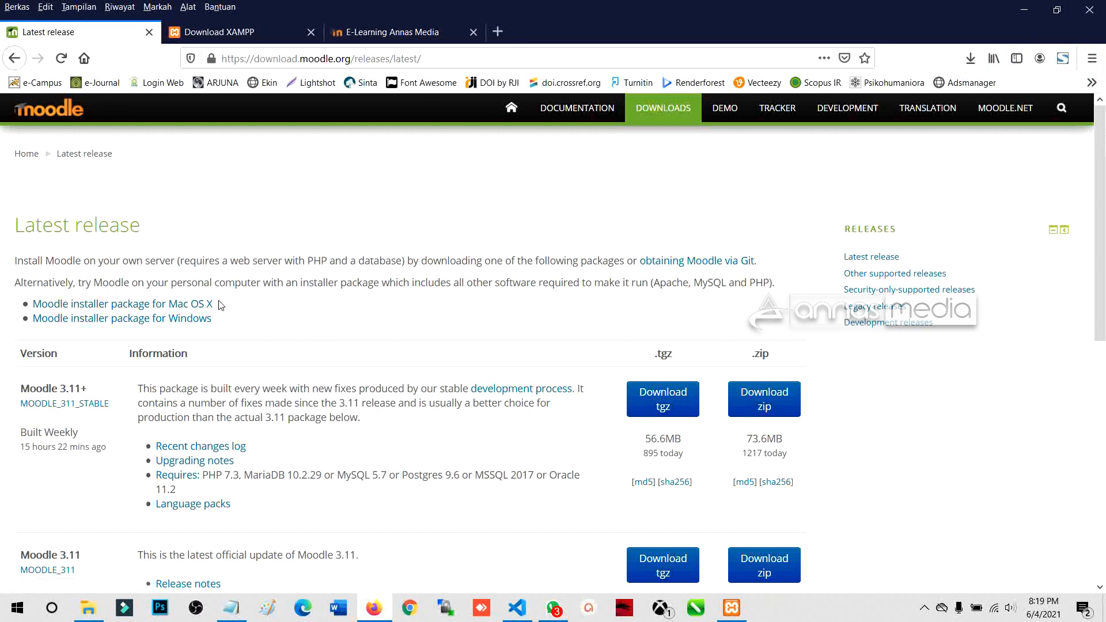
# Step: Review the Moodle 3.11+ installer packages and highlight the version title
pyautogui.click(196, 324)
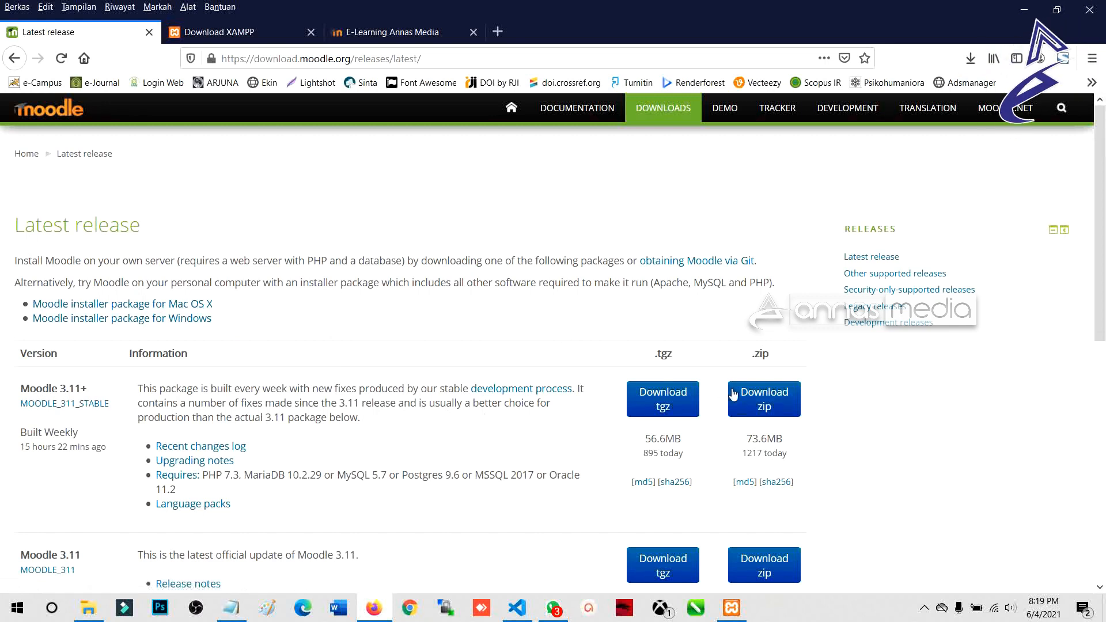
pyautogui.scroll(-2, 542, 380)
pyautogui.scroll(2, 441, 410)
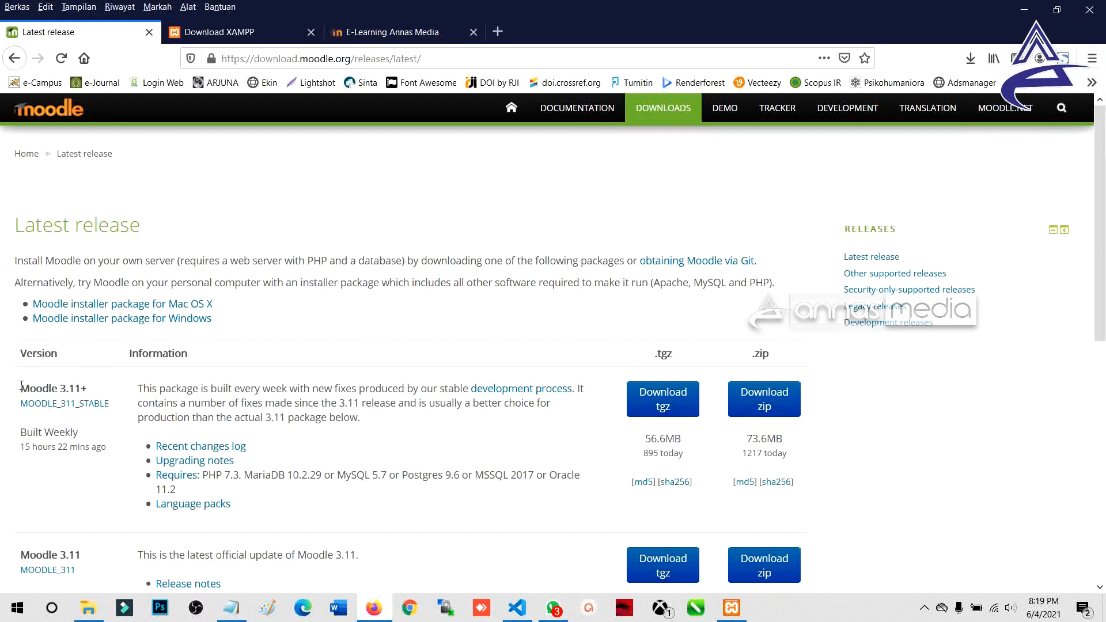
pyautogui.moveTo(21, 390); pyautogui.dragTo(91, 393)
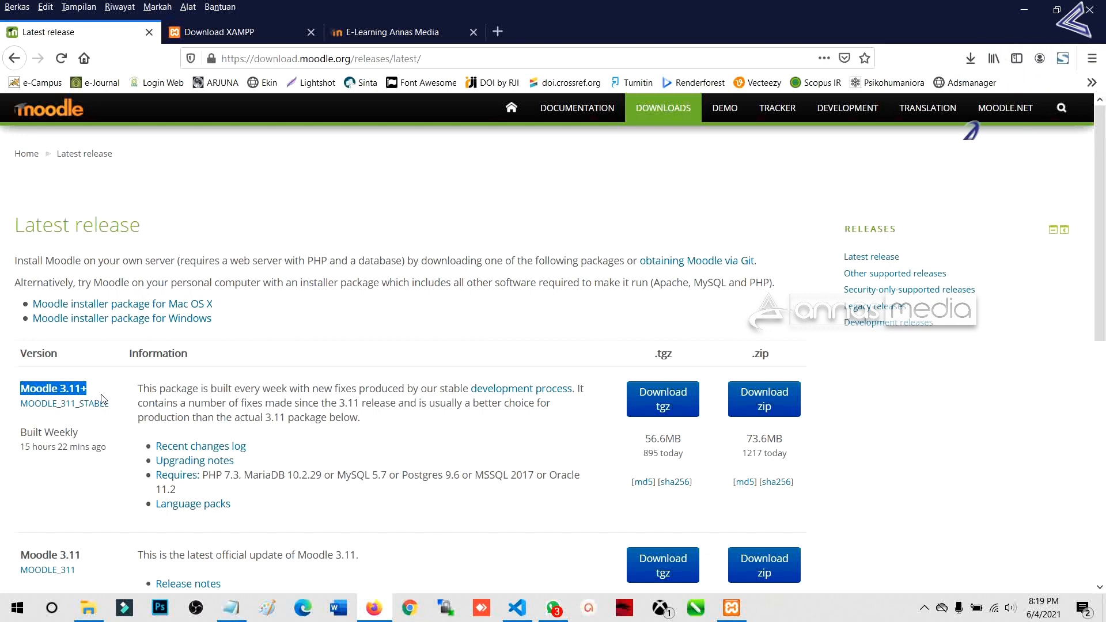
pyautogui.scroll(-1, 125, 375)
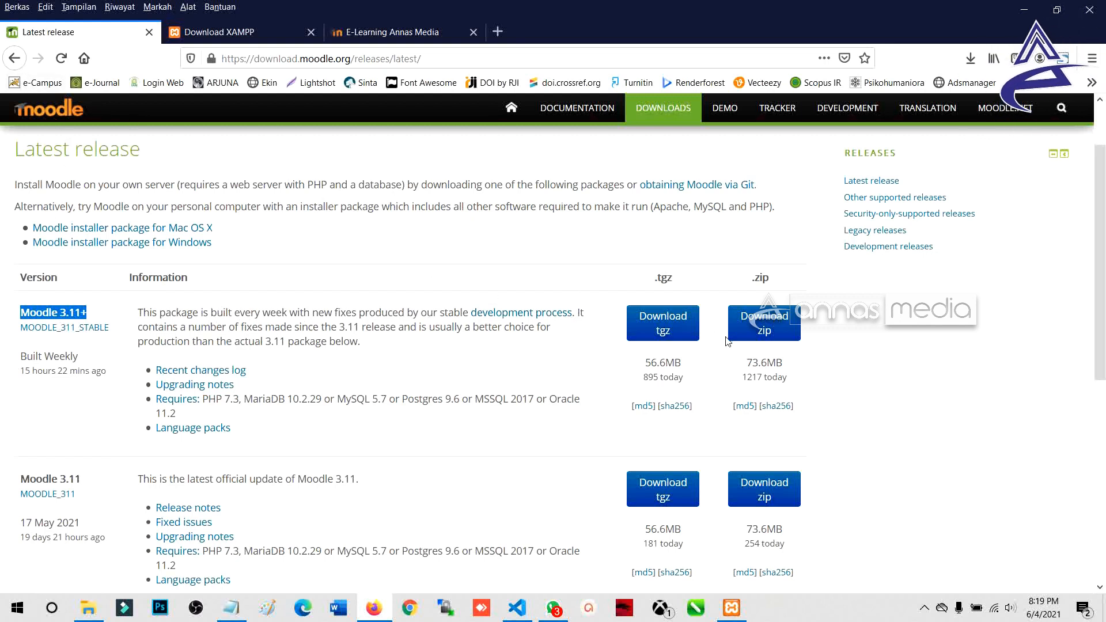
# Step: Request the Moodle 3.11+ zip, cancel the save dialog, and open the Downloads folder
pyautogui.click(782, 332)
pyautogui.click(783, 333)
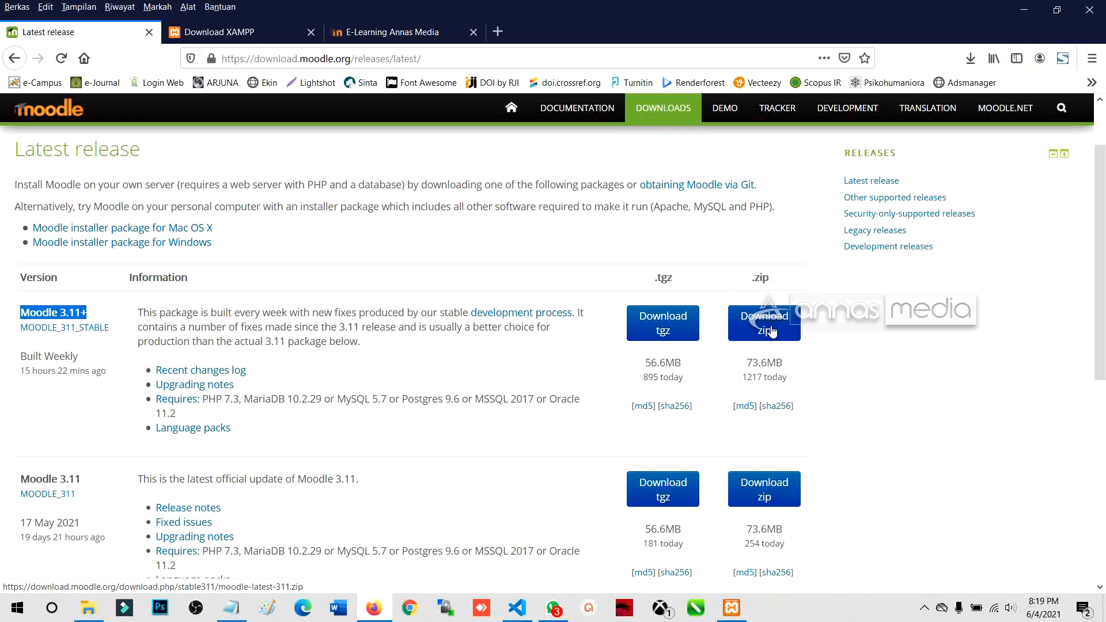
pyautogui.click(772, 332)
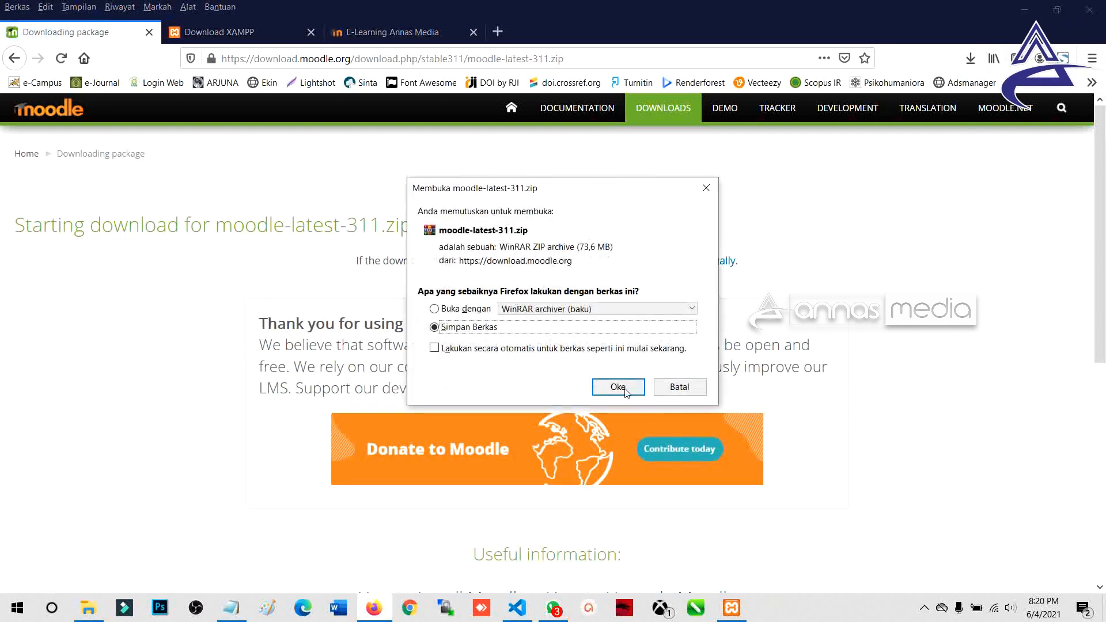
pyautogui.click(617, 389)
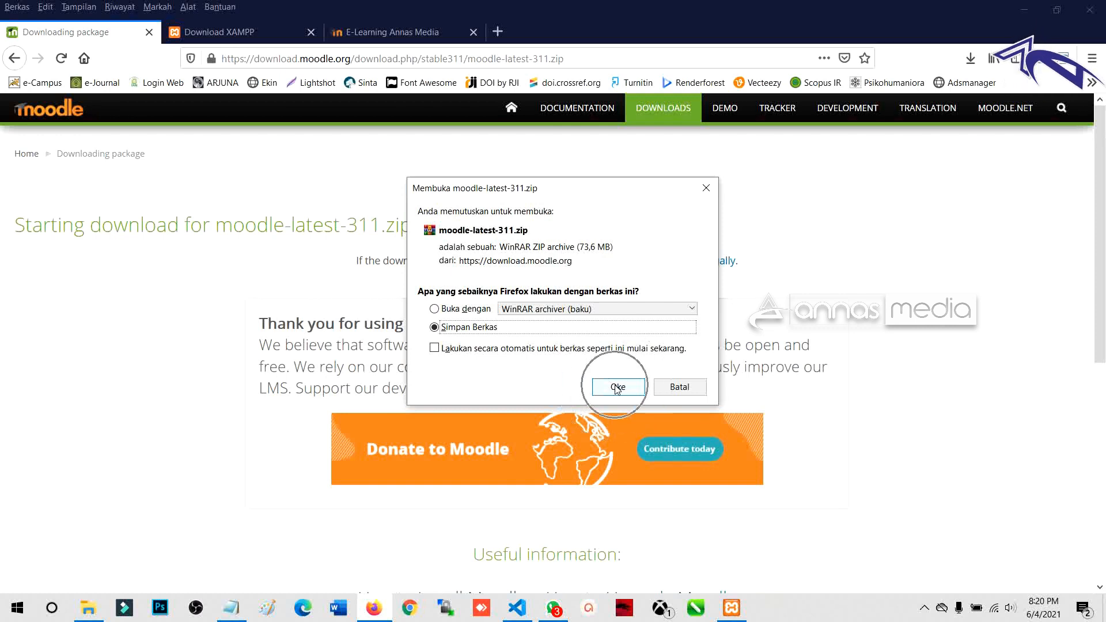
pyautogui.click(617, 389)
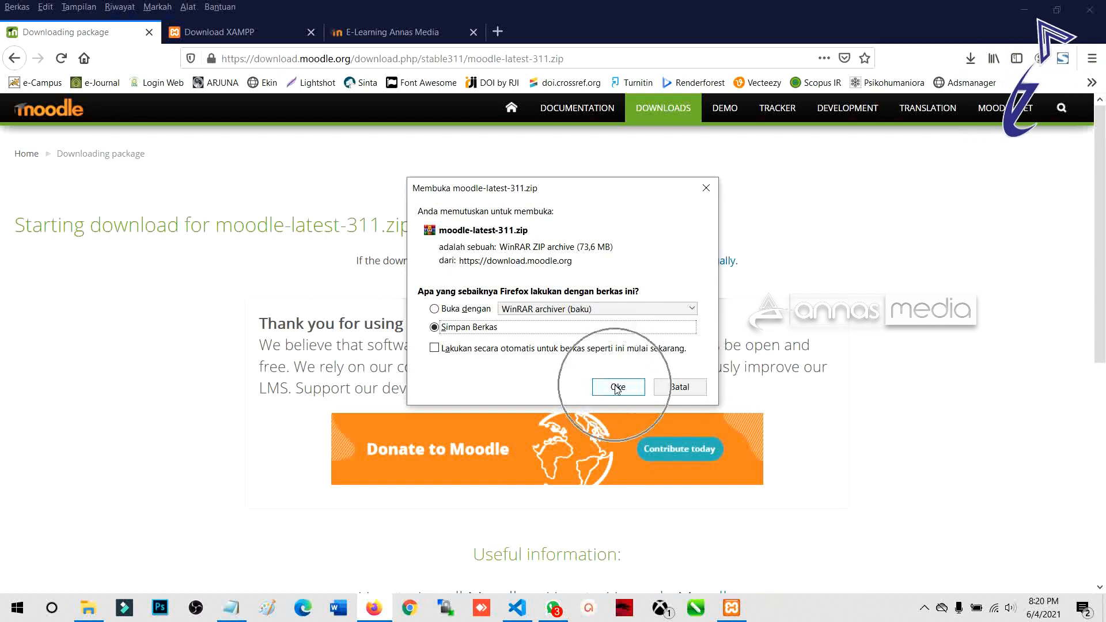
pyautogui.click(667, 385)
pyautogui.click(971, 59)
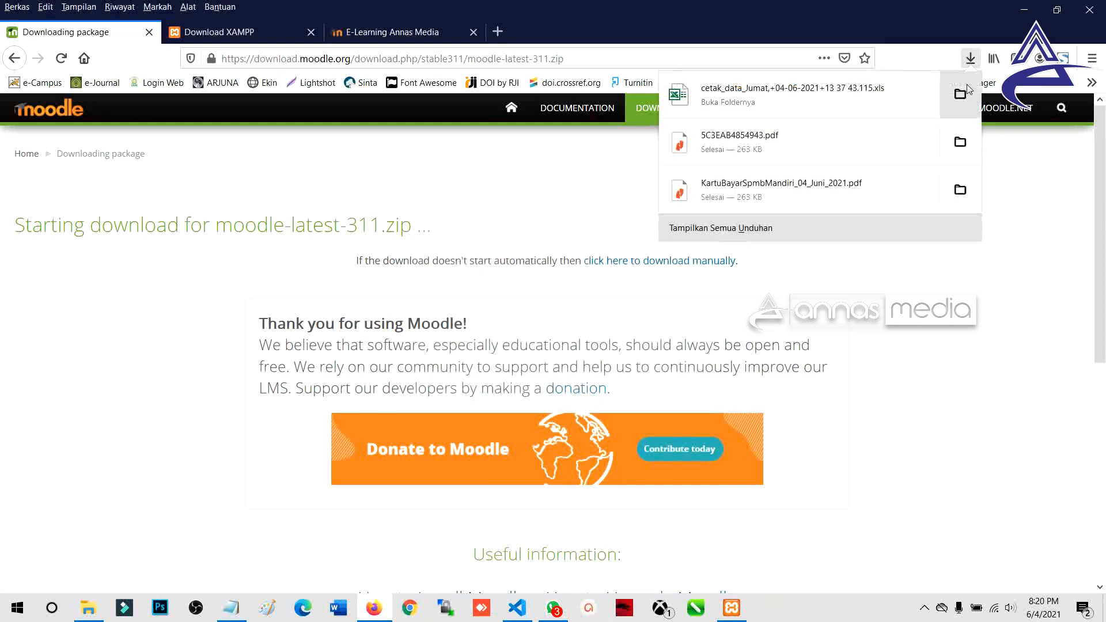
pyautogui.click(961, 94)
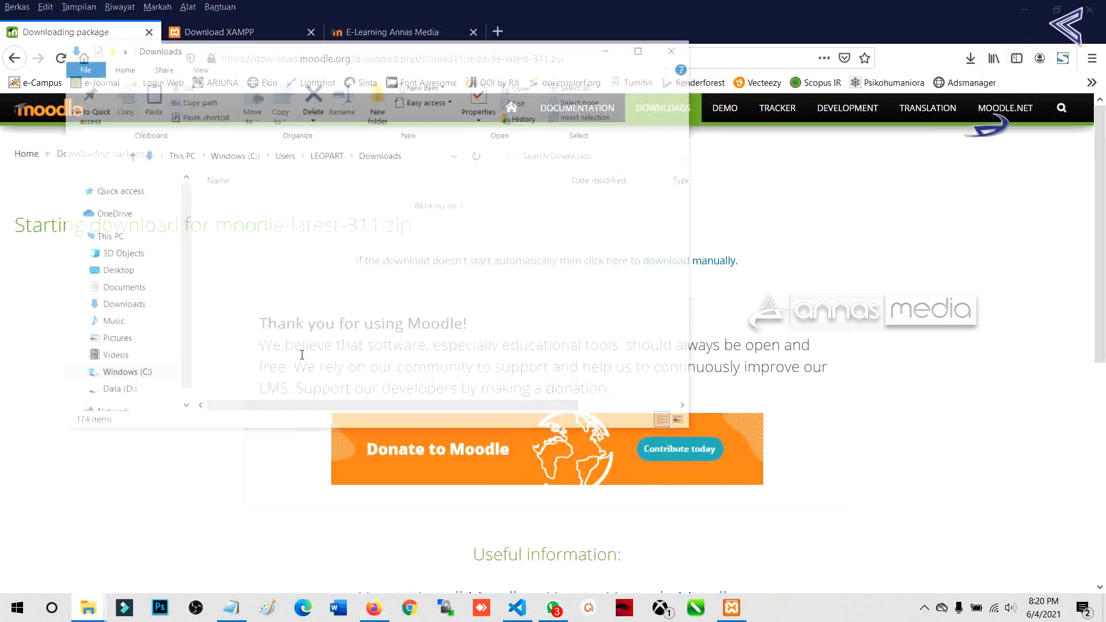
# Step: Locate moodle-latest-311 in the maximized Downloads window and open the ZIP in WinRAR
pyautogui.scroll(-6, 300, 354)
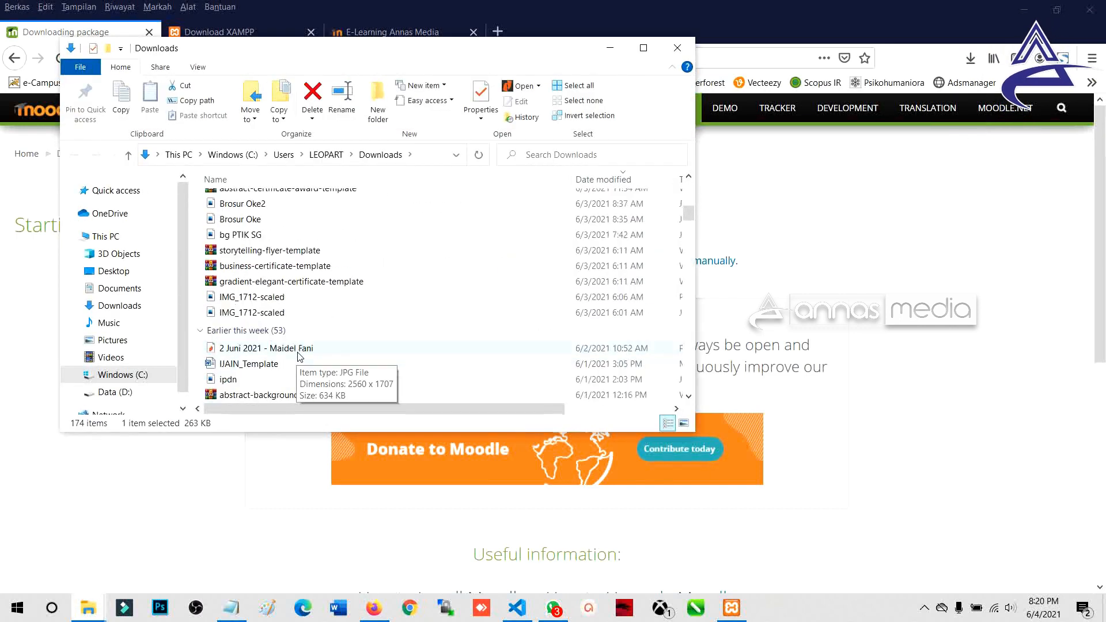
pyautogui.scroll(-3, 299, 356)
pyautogui.scroll(-6, 300, 354)
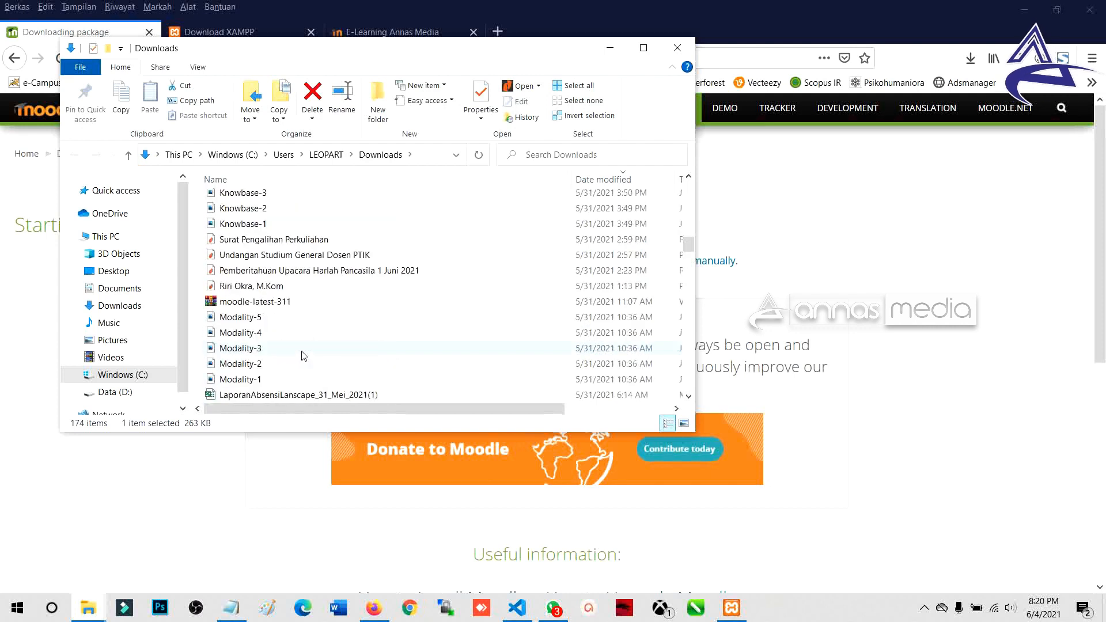
pyautogui.click(371, 307)
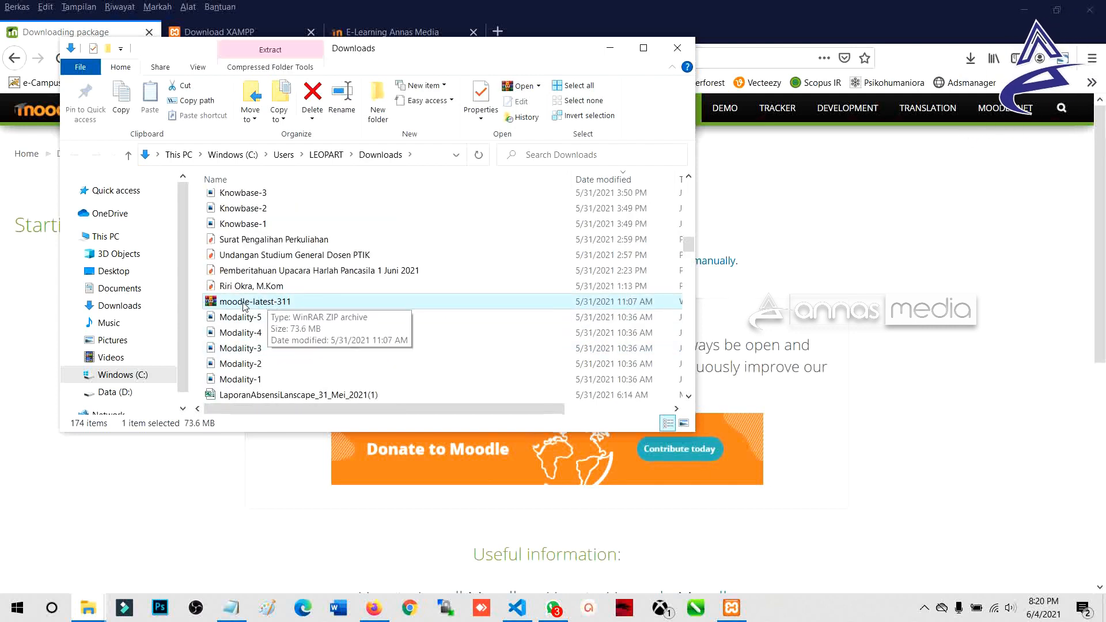
pyautogui.moveTo(445, 48); pyautogui.dragTo(665, 78)
pyautogui.click(864, 77)
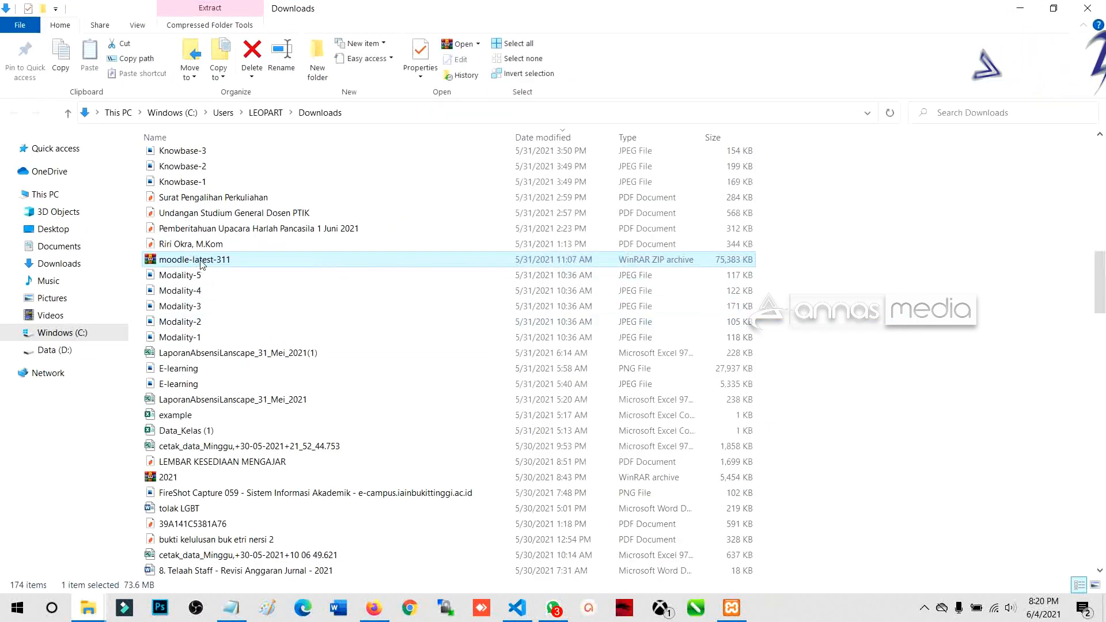
pyautogui.hotkey('ctrl', 'x')
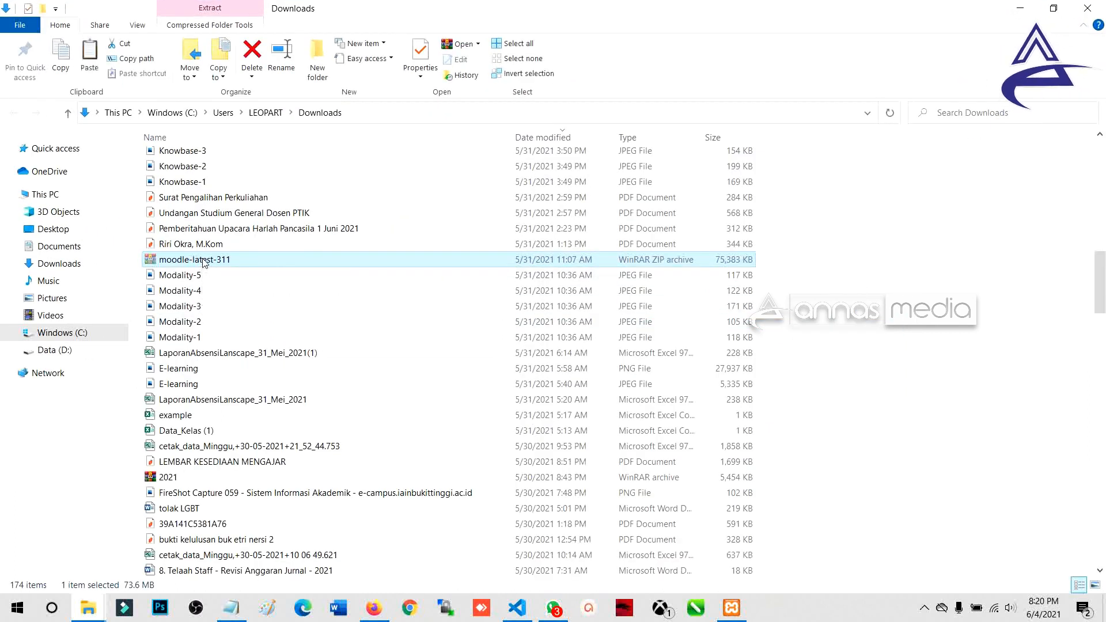
pyautogui.click(208, 259)
pyautogui.doubleClick(384, 263)
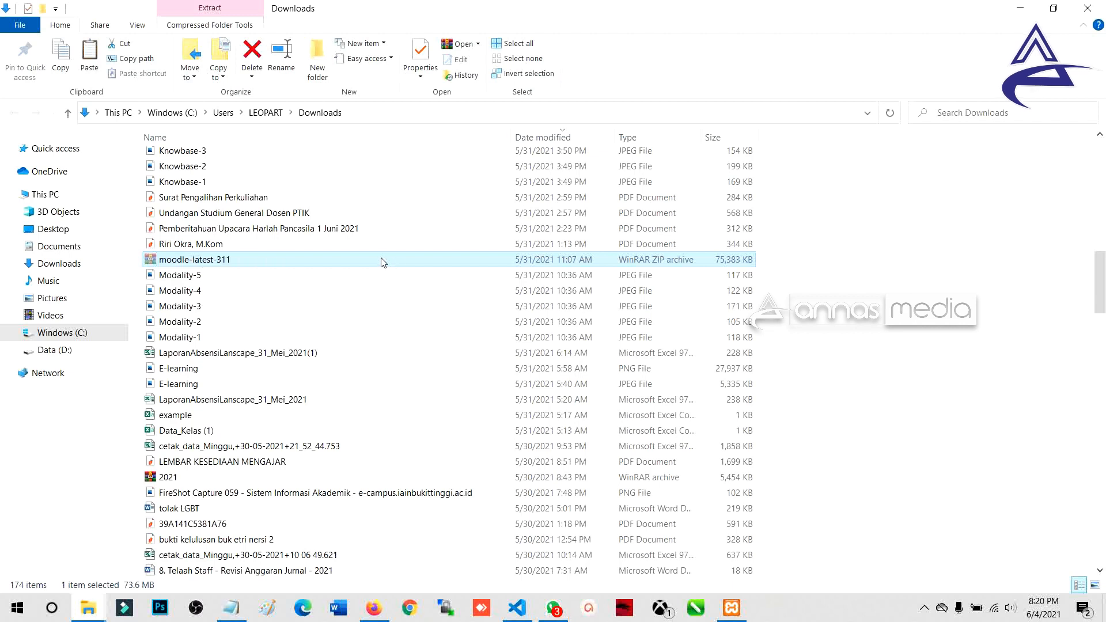
pyautogui.click(139, 196)
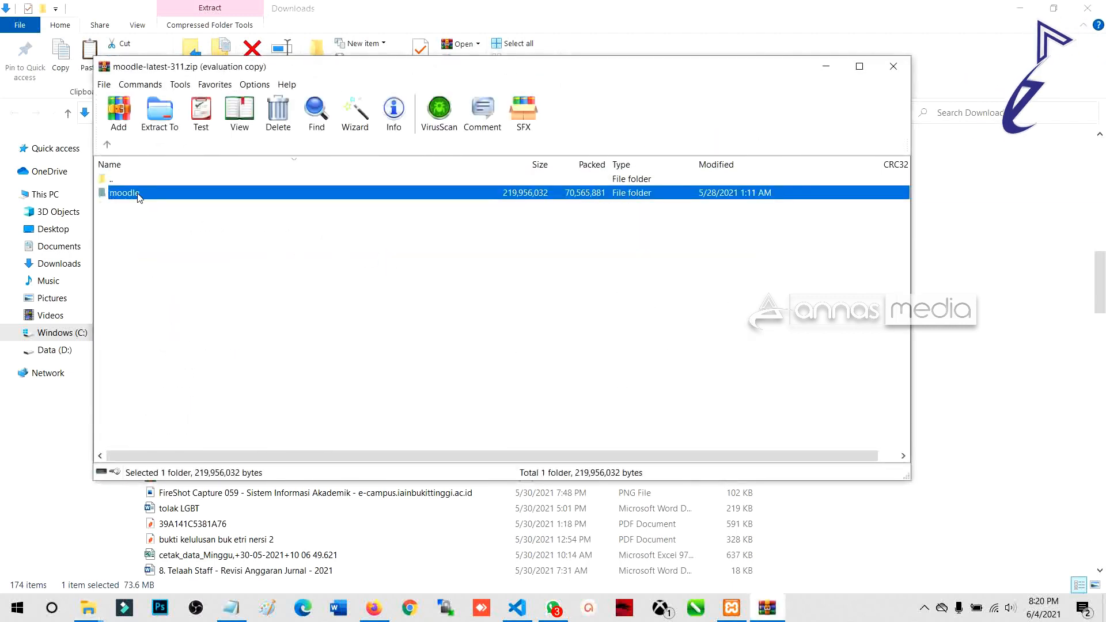
# Step: Dismiss the WinRAR reminder, scroll through the moodle folder's files, and close WinRAR
pyautogui.click(544, 280)
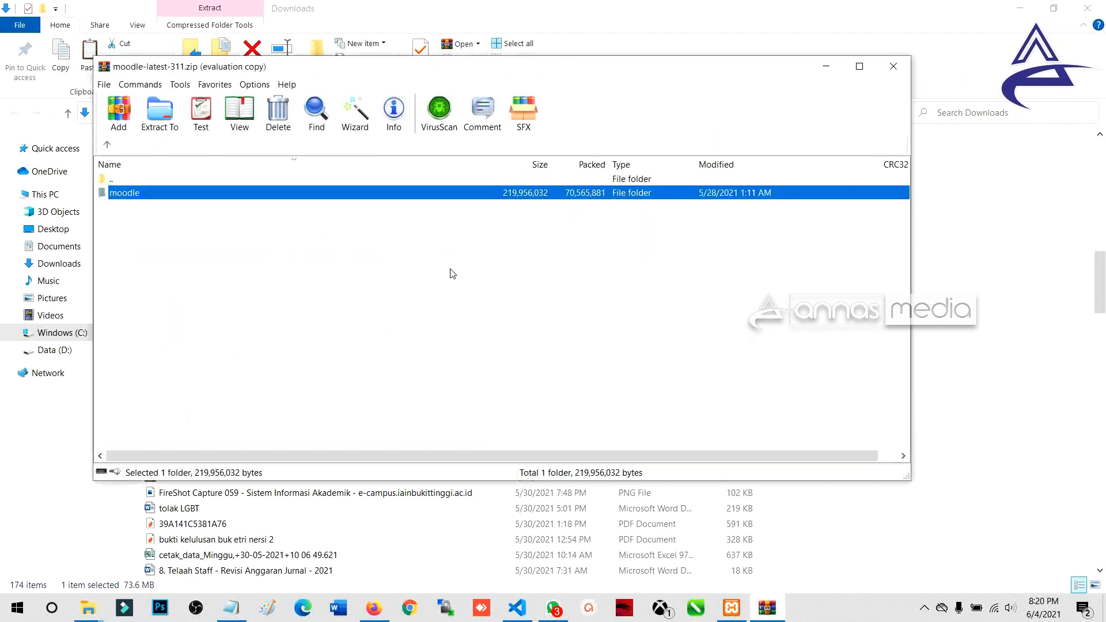
pyautogui.doubleClick(133, 198)
pyautogui.scroll(-10, 176, 296)
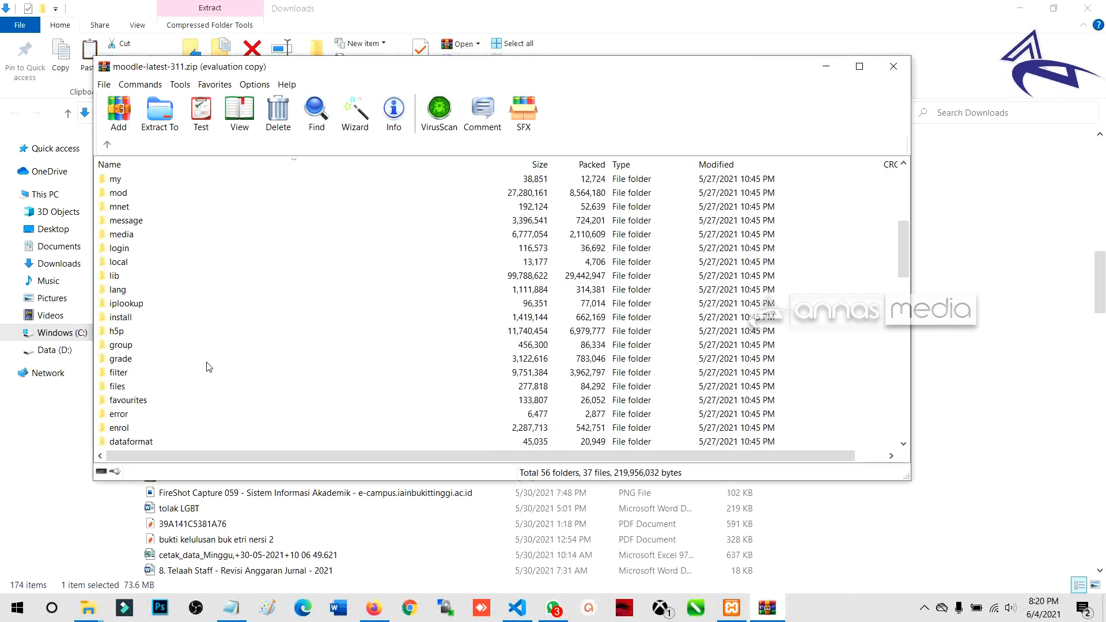
pyautogui.scroll(-4, 209, 367)
pyautogui.scroll(-3, 209, 367)
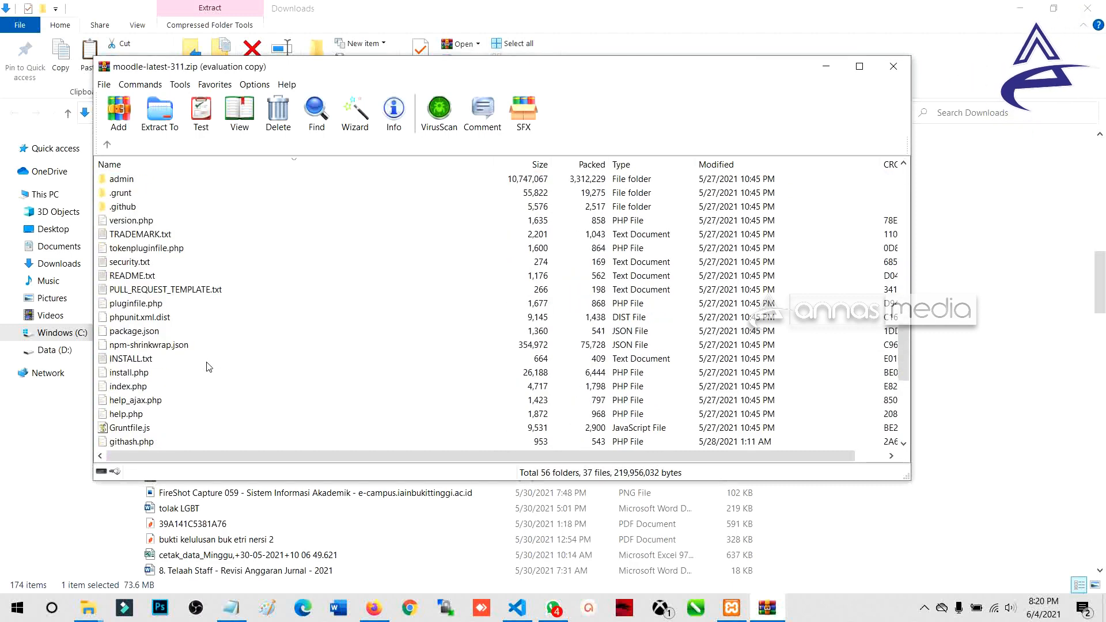
pyautogui.scroll(19, 237, 381)
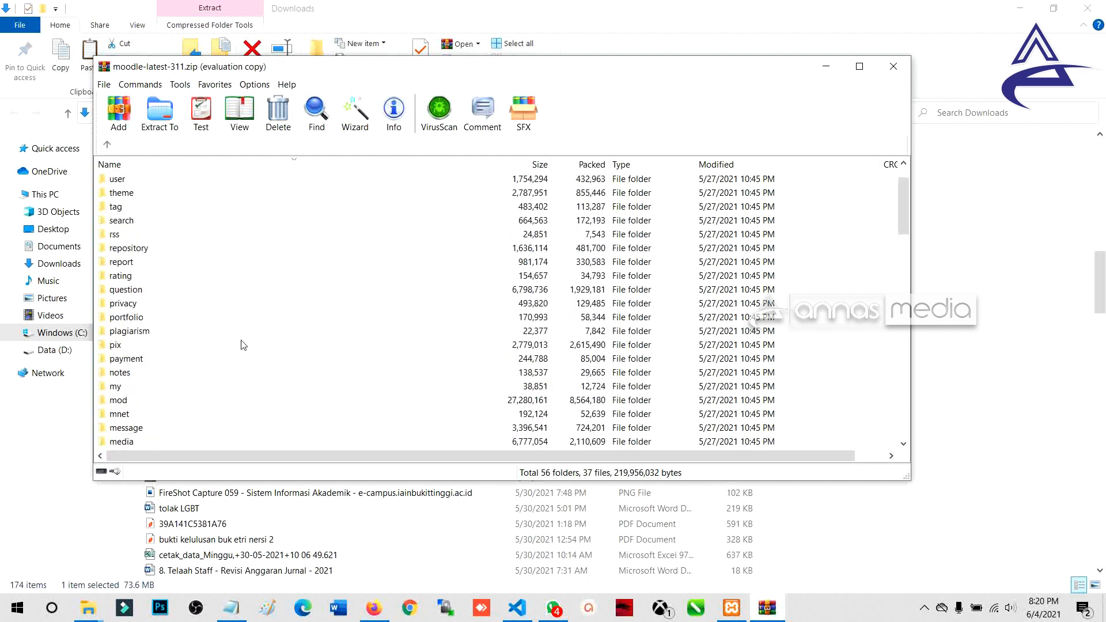
pyautogui.click(894, 67)
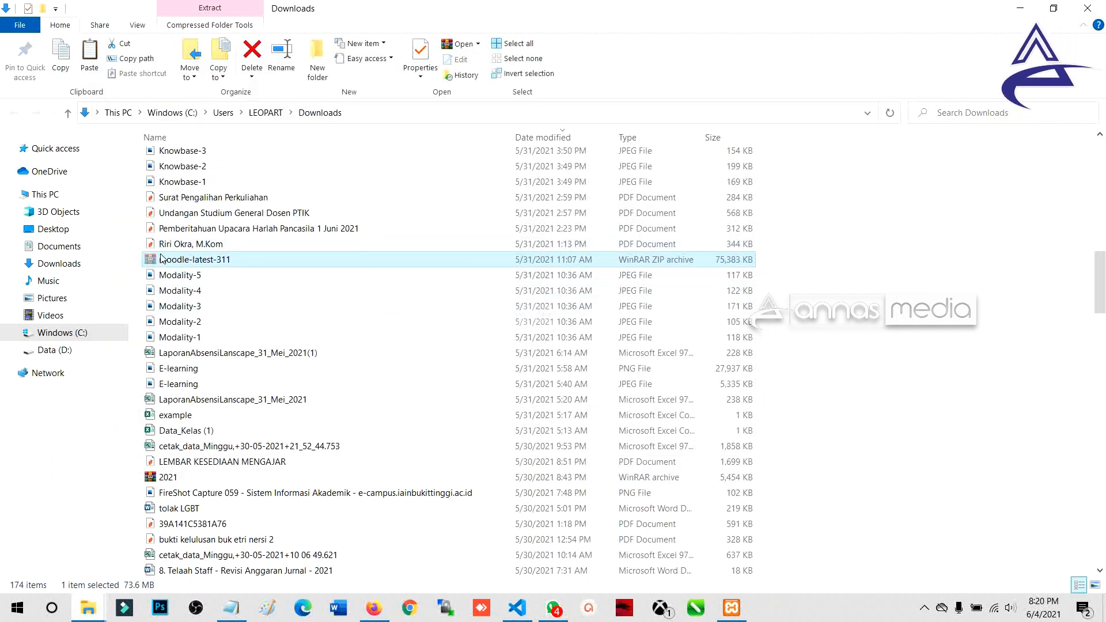
pyautogui.click(371, 612)
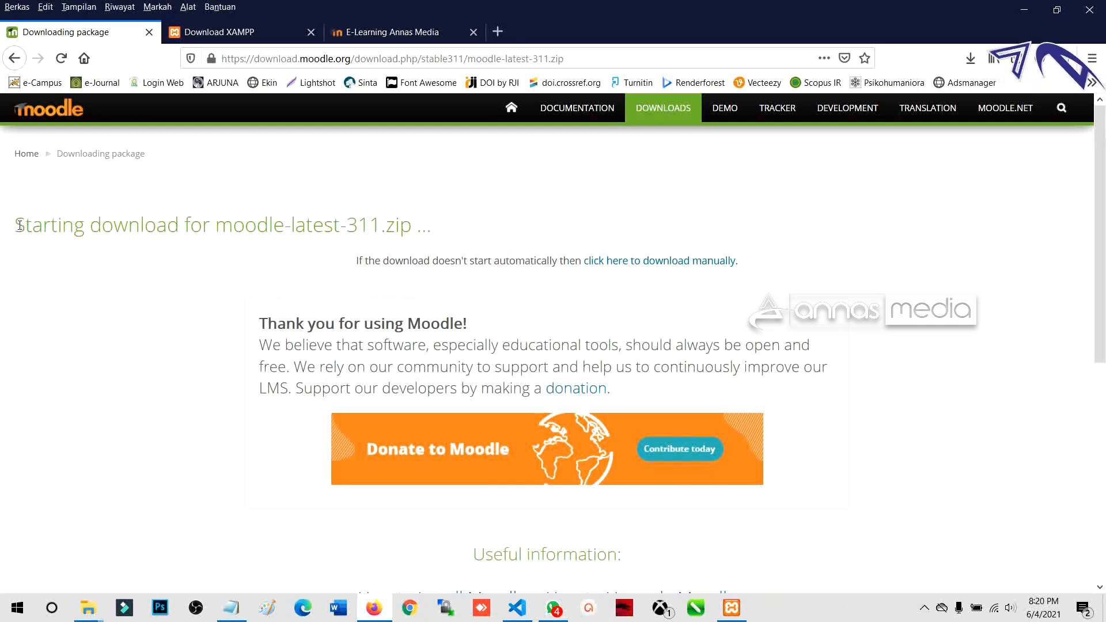
# Step: Highlight the 'moodle-latest-311.zip' heading on the Starting download page
pyautogui.moveTo(20, 225); pyautogui.dragTo(435, 247)
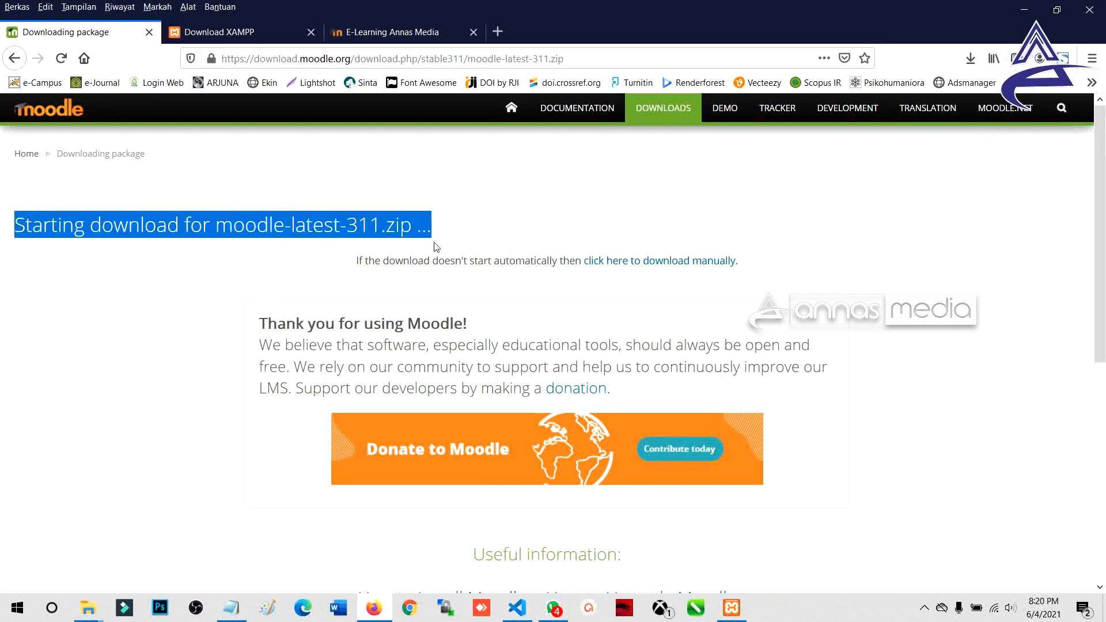
# Step: On the XAMPP download page, highlight the 'XAMPP for Windows 7.3.28' heading
pyautogui.click(222, 35)
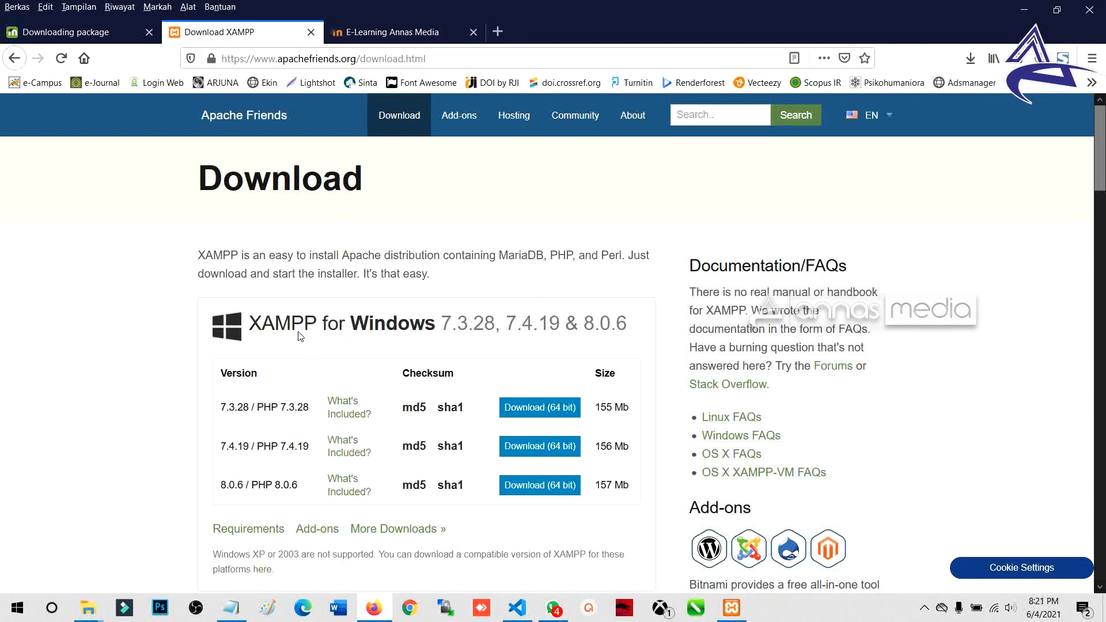
pyautogui.moveTo(252, 333); pyautogui.dragTo(318, 334)
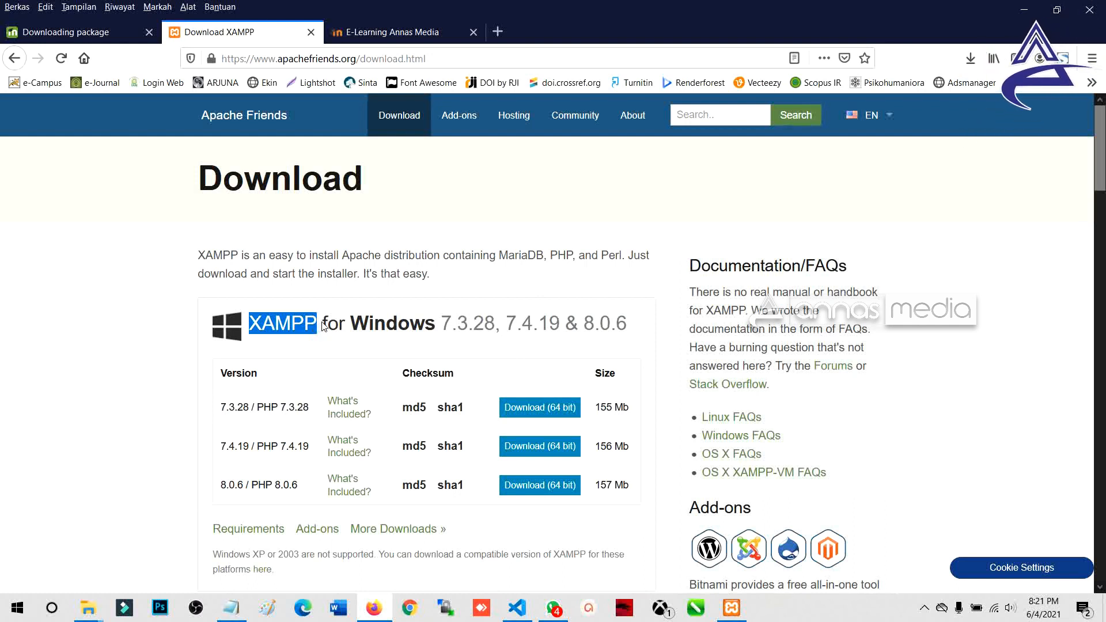
pyautogui.click(260, 324)
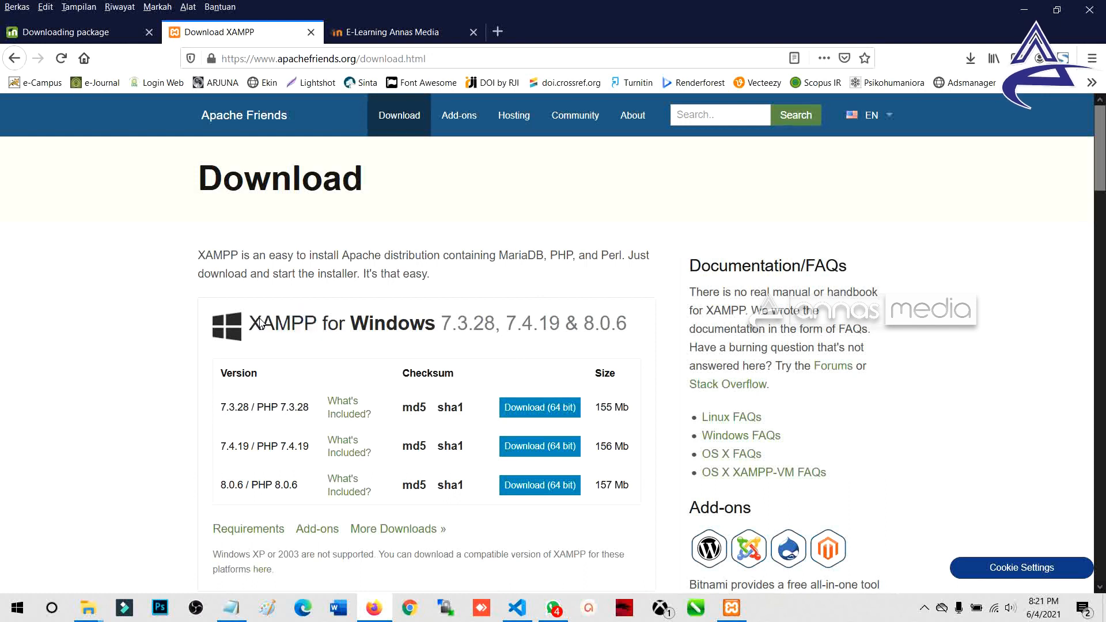
pyautogui.moveTo(251, 328); pyautogui.dragTo(497, 330)
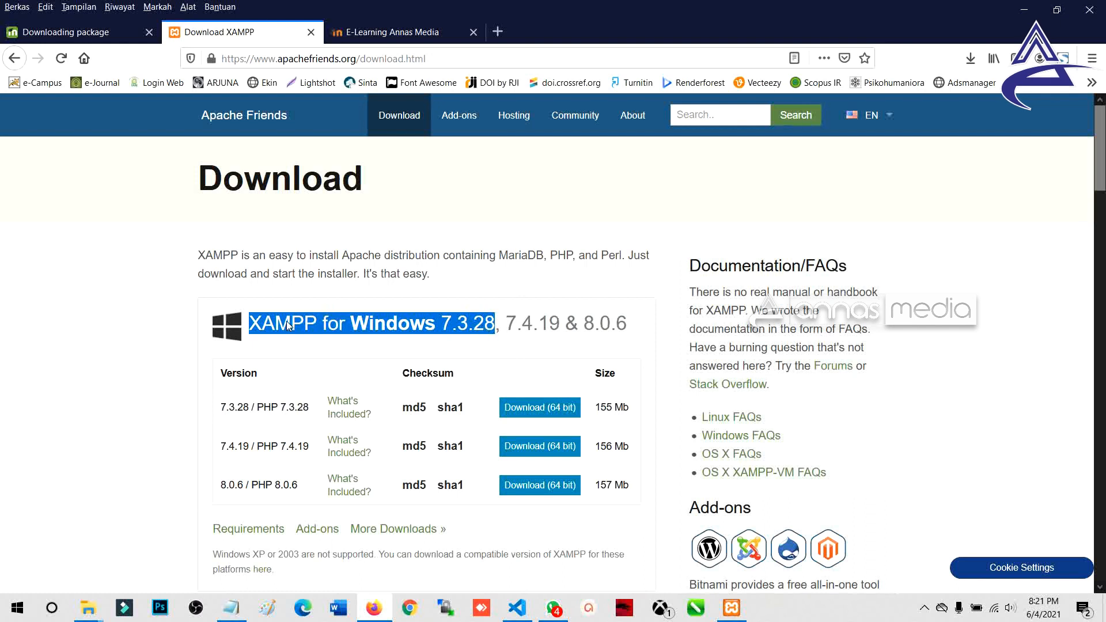
pyautogui.click(341, 327)
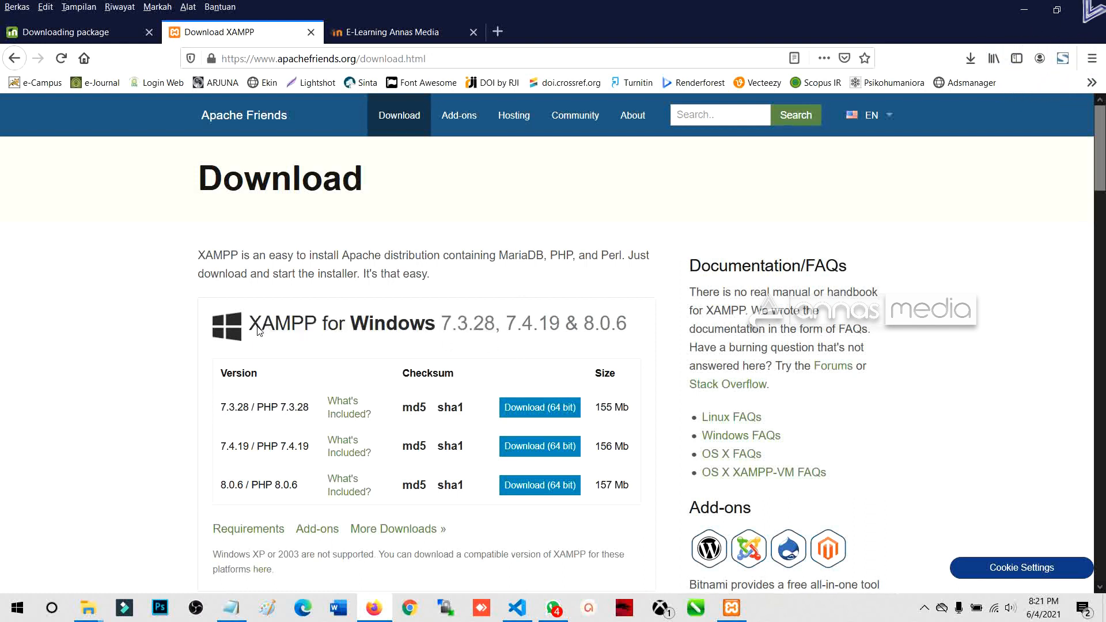
# Step: Go back to the Moodle downloads home page and compare MOODLE 3.11+ with XAMPP 7.3.28
pyautogui.click(75, 33)
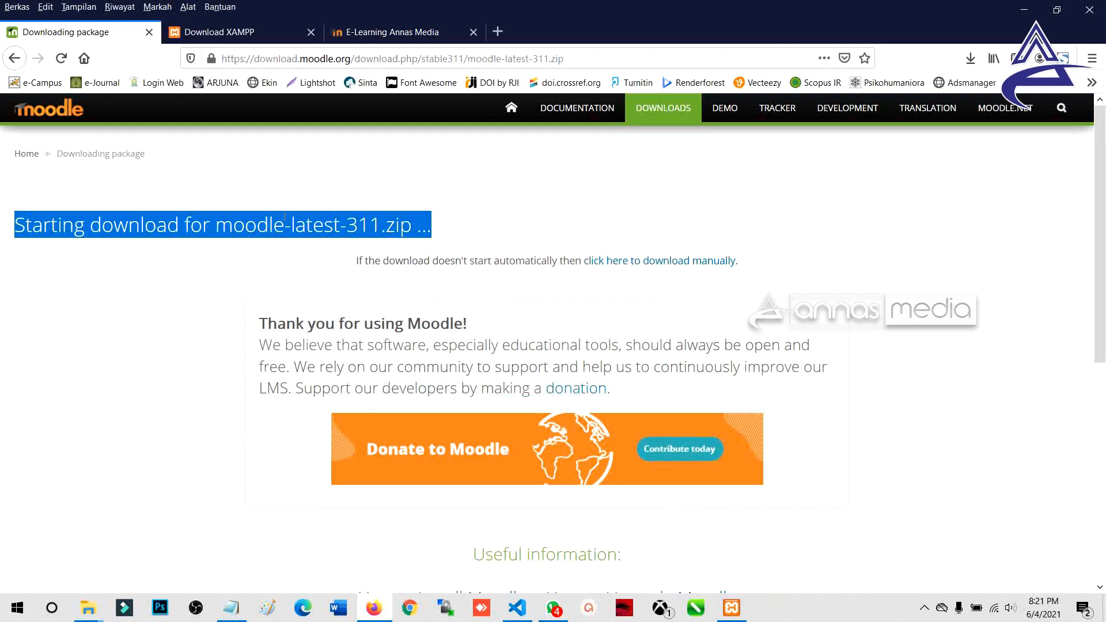
pyautogui.click(261, 229)
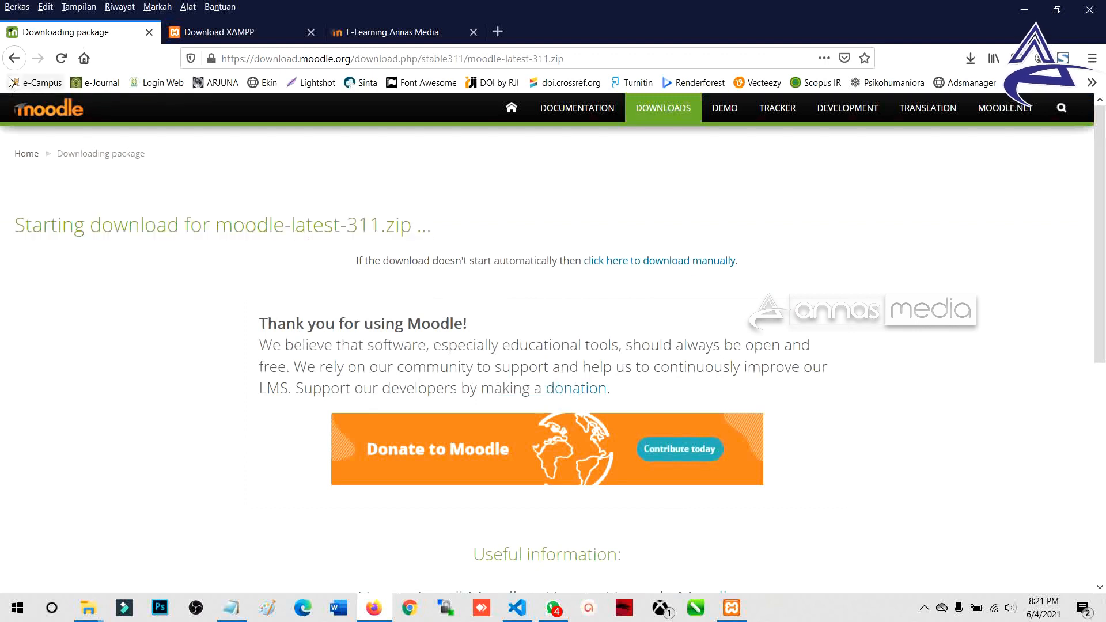
pyautogui.click(15, 58)
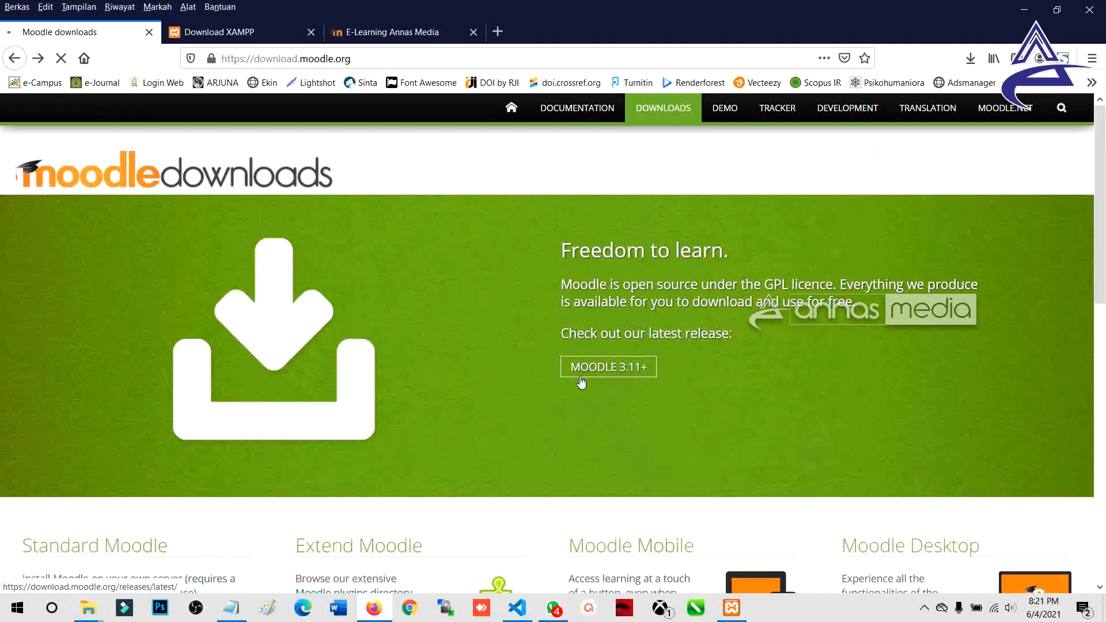
pyautogui.moveTo(650, 367); pyautogui.dragTo(579, 369)
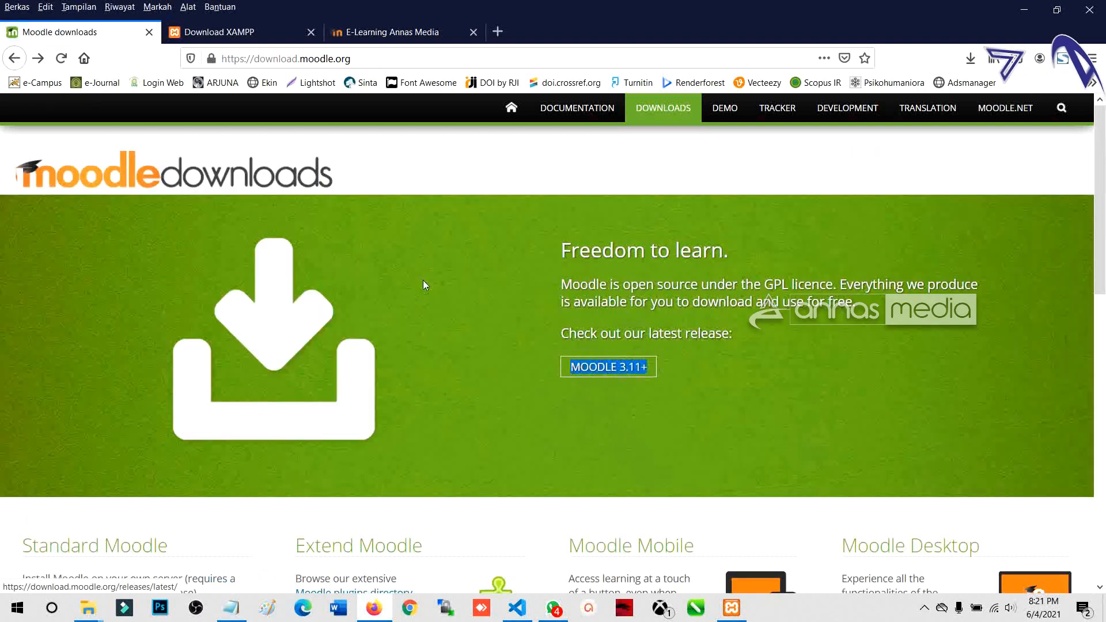
pyautogui.click(231, 31)
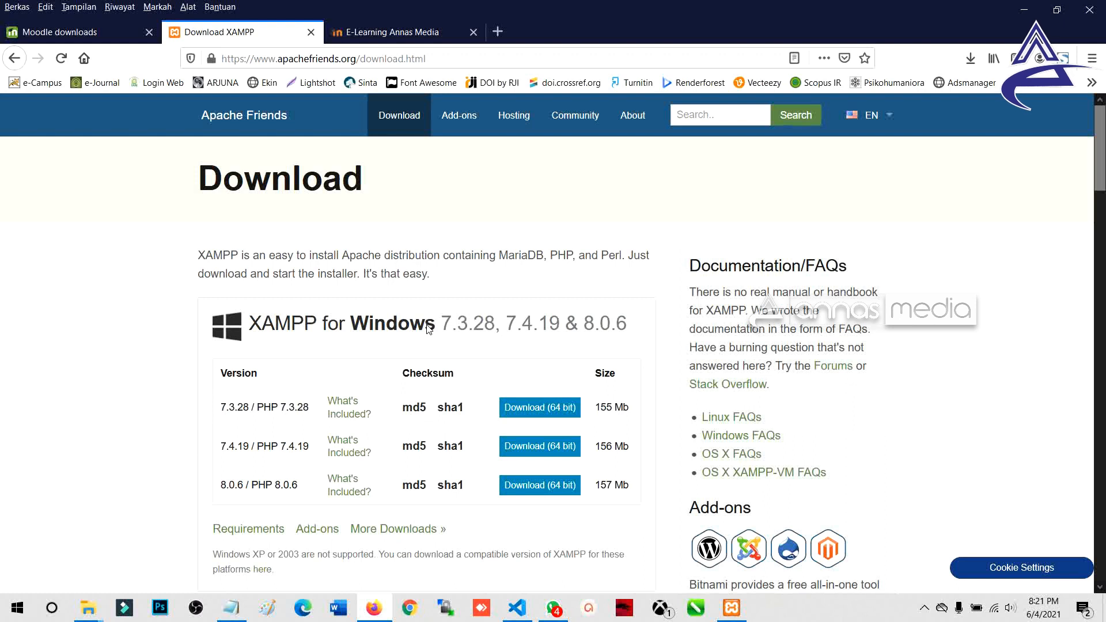
pyautogui.moveTo(442, 327); pyautogui.dragTo(494, 337)
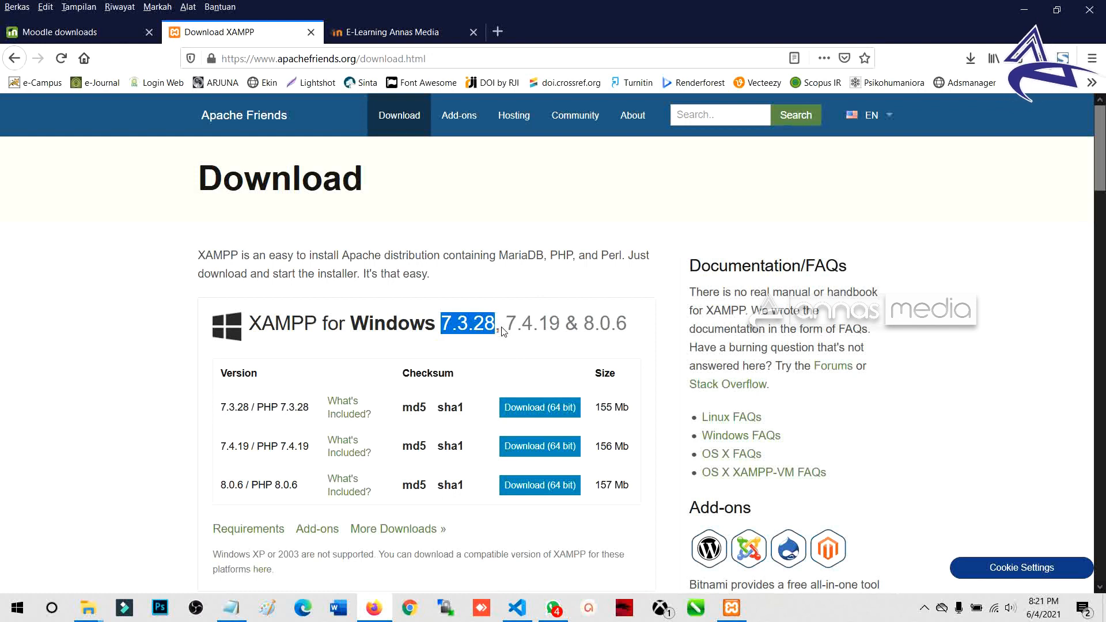
pyautogui.click(87, 33)
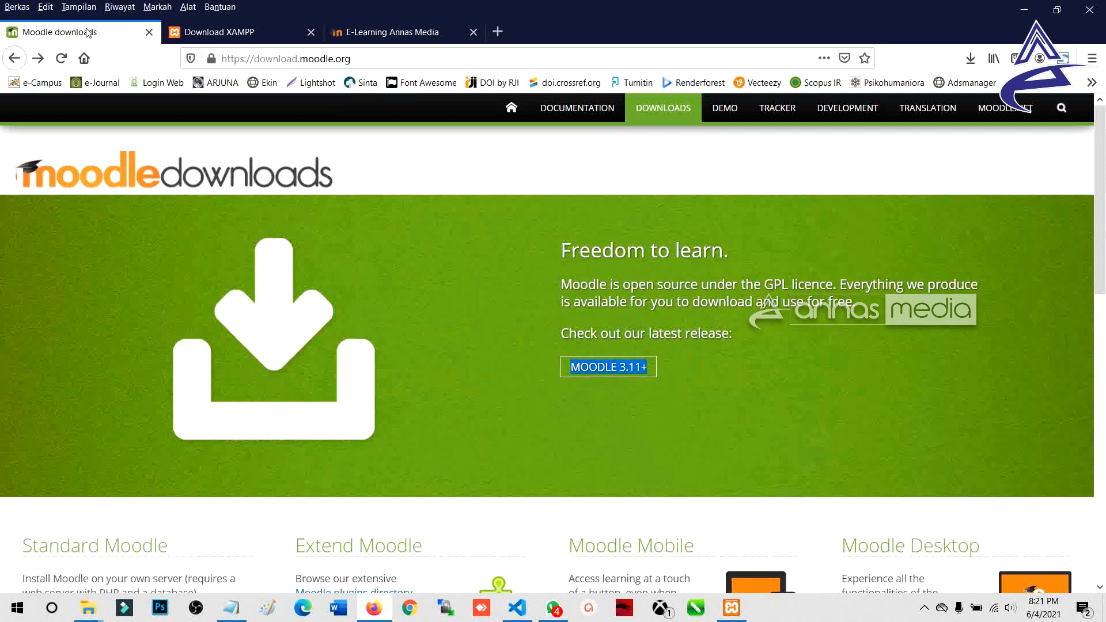
# Step: Highlight Moodle's 'Freedom to learn' intro, return to the XAMPP page, and show the Start menu apps
pyautogui.click(672, 398)
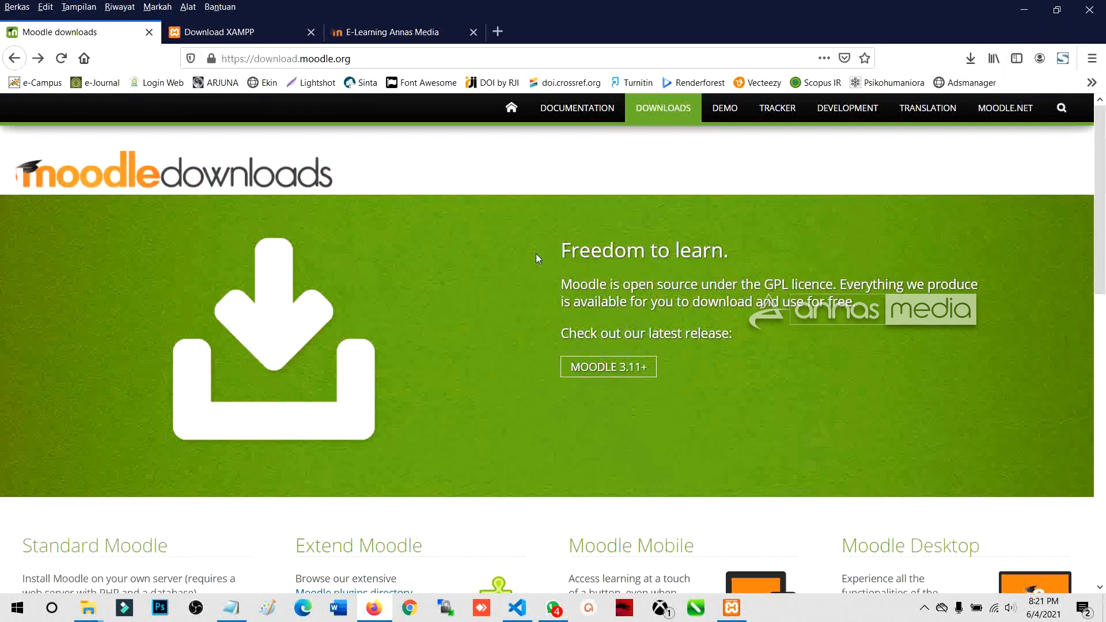
pyautogui.moveTo(561, 251); pyautogui.dragTo(735, 348)
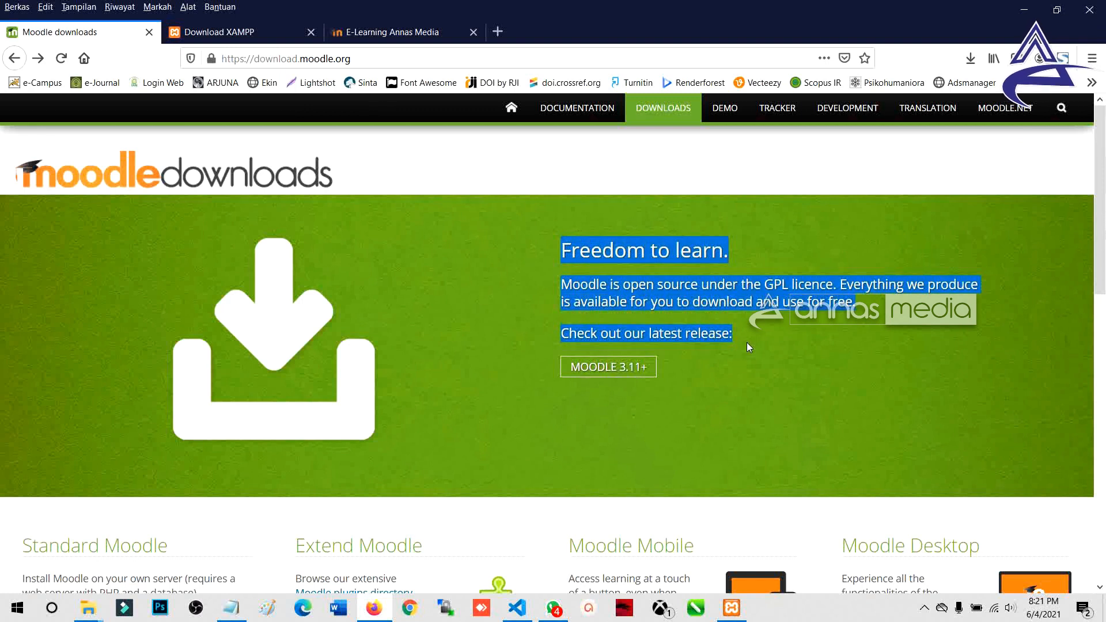
pyautogui.click(252, 28)
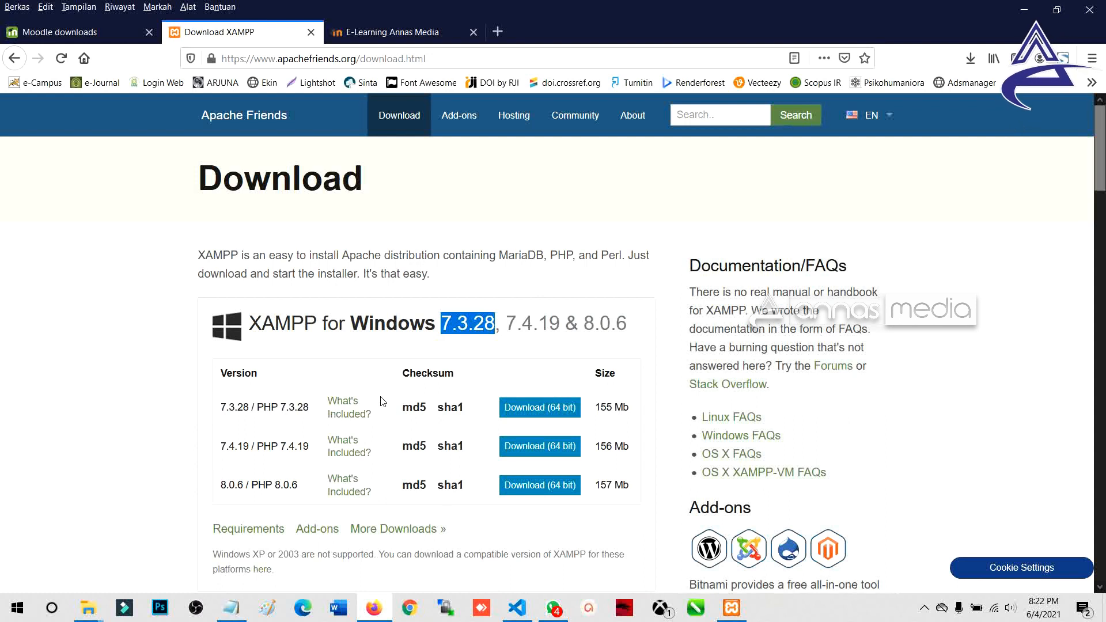
pyautogui.click(12, 606)
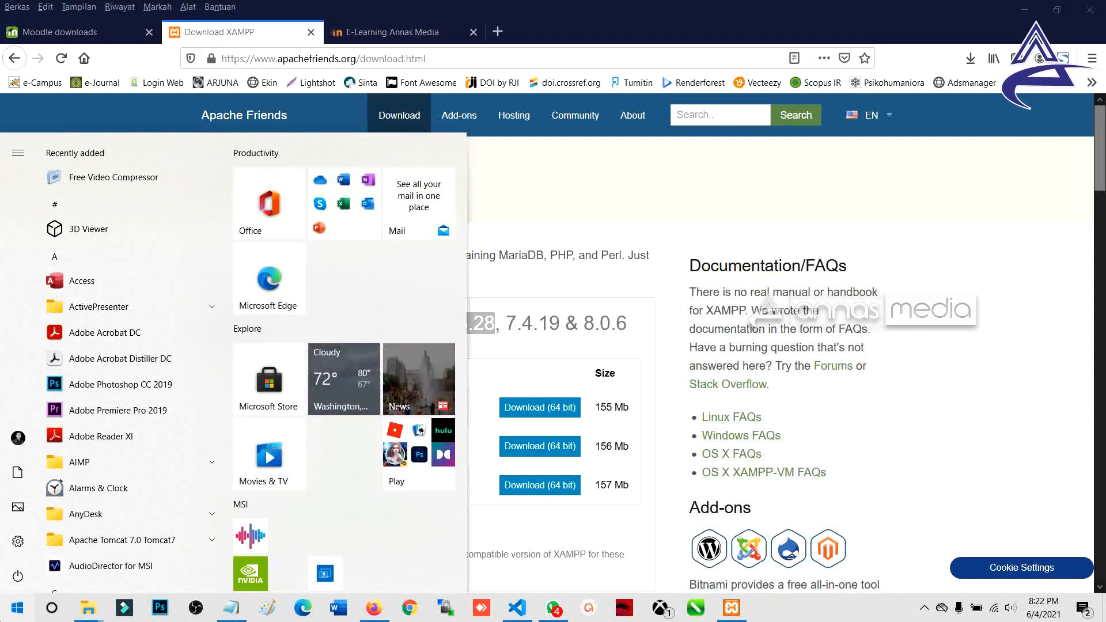
# Step: Search the Start menu for 'xamp' and launch XAMPP Control Panel
pyautogui.click(12, 609)
pyautogui.click(8, 609)
pyautogui.write('xamp')
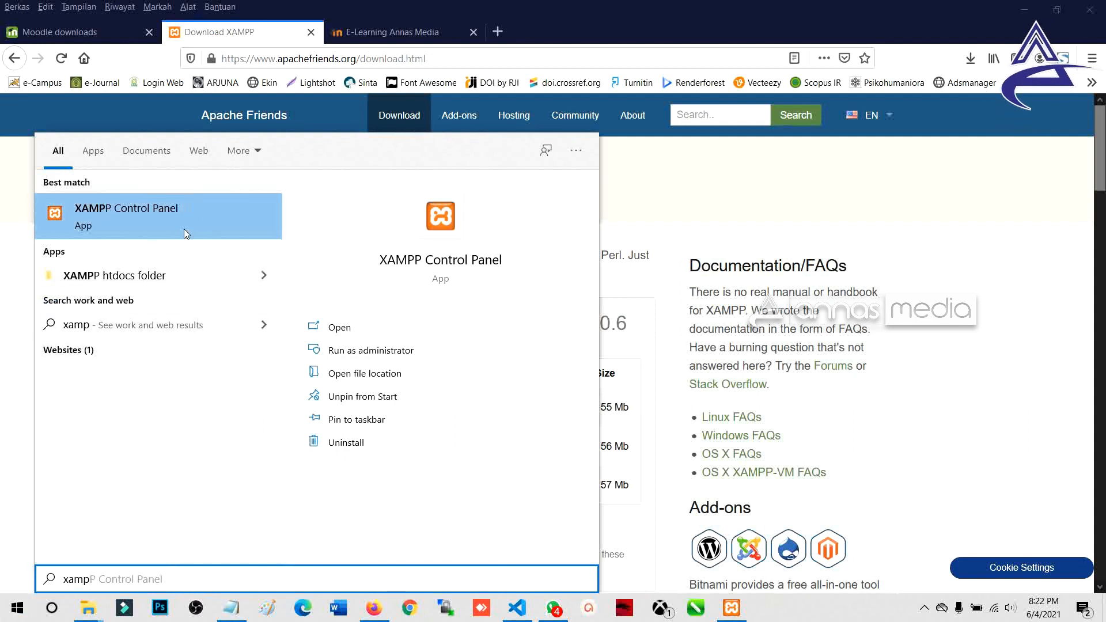
pyautogui.click(129, 583)
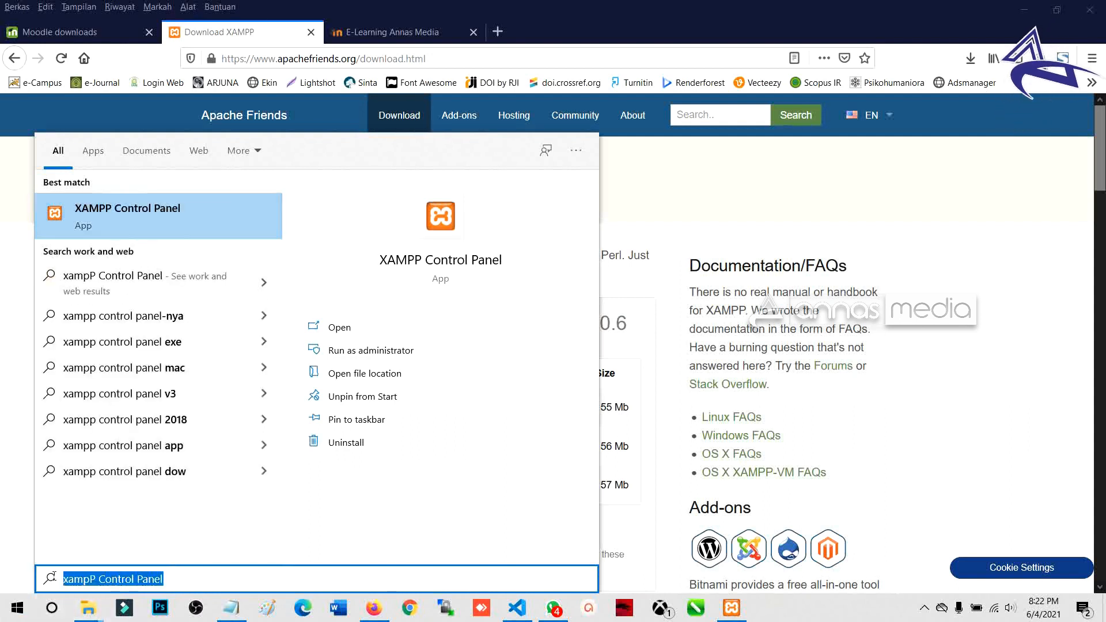
pyautogui.click(152, 223)
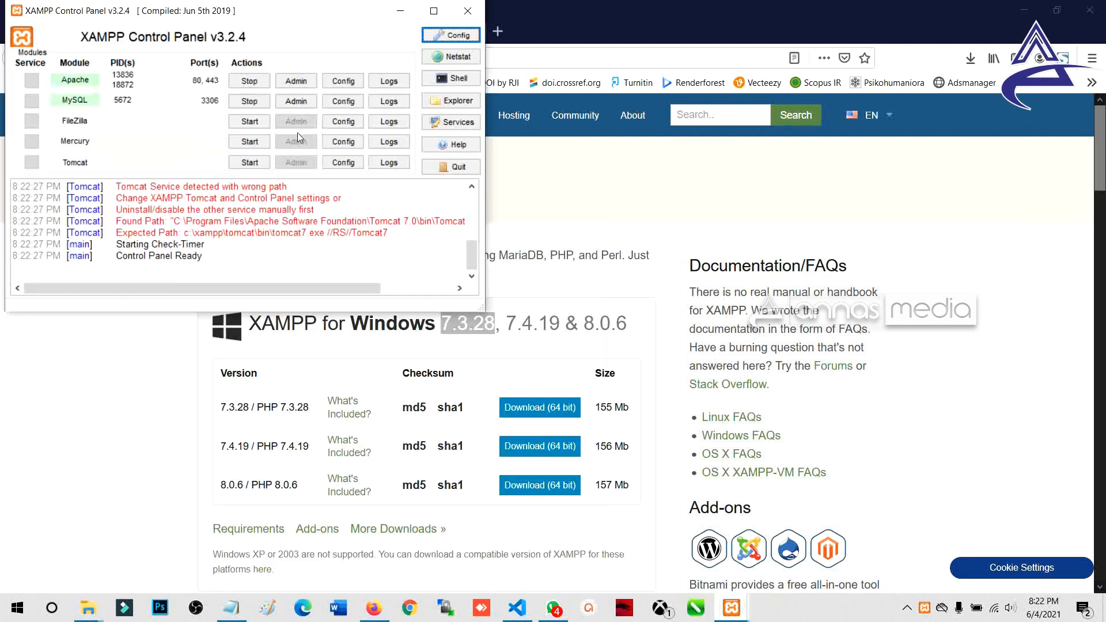
# Step: Stop and restart Apache and MySQL, then minimize the control panel
pyautogui.click(250, 85)
pyautogui.click(250, 101)
pyautogui.moveTo(303, 9); pyautogui.dragTo(633, 173)
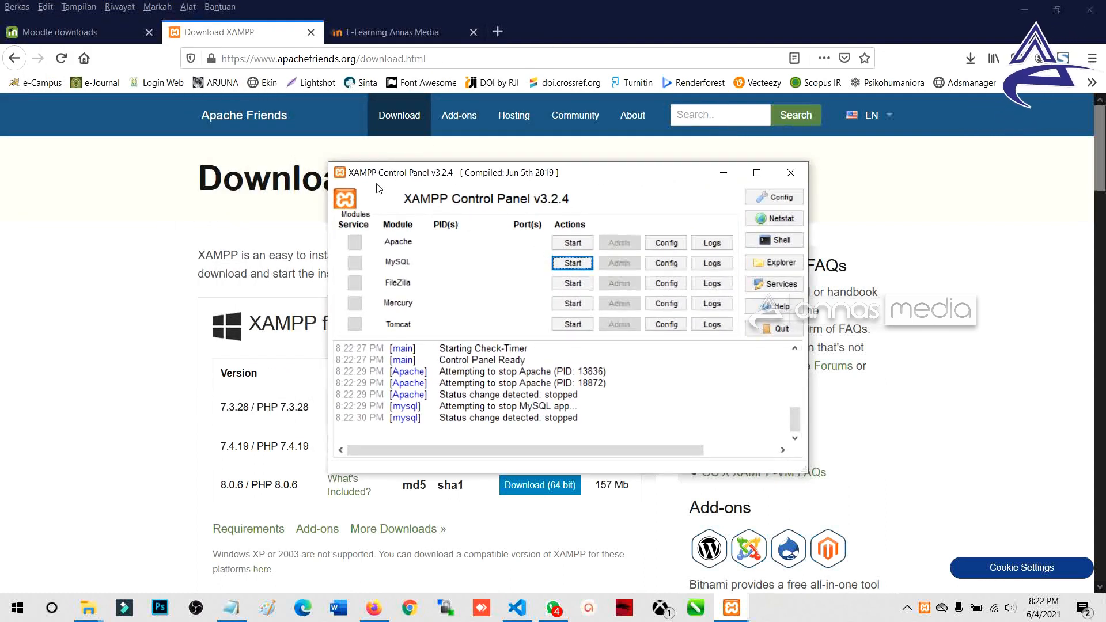
pyautogui.moveTo(385, 173); pyautogui.dragTo(357, 179)
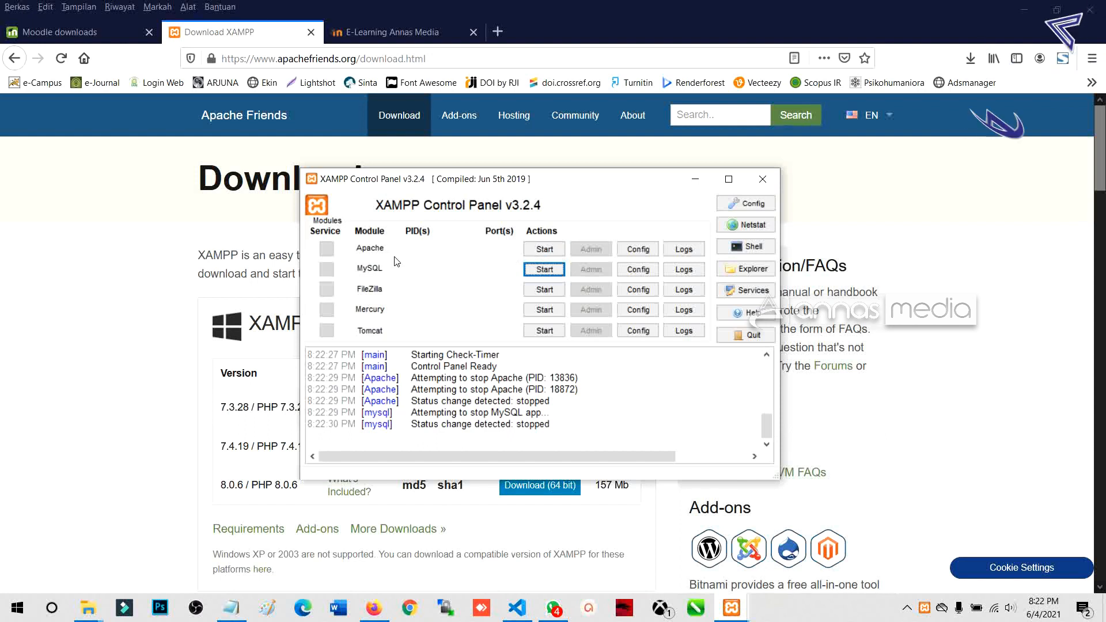
pyautogui.click(545, 252)
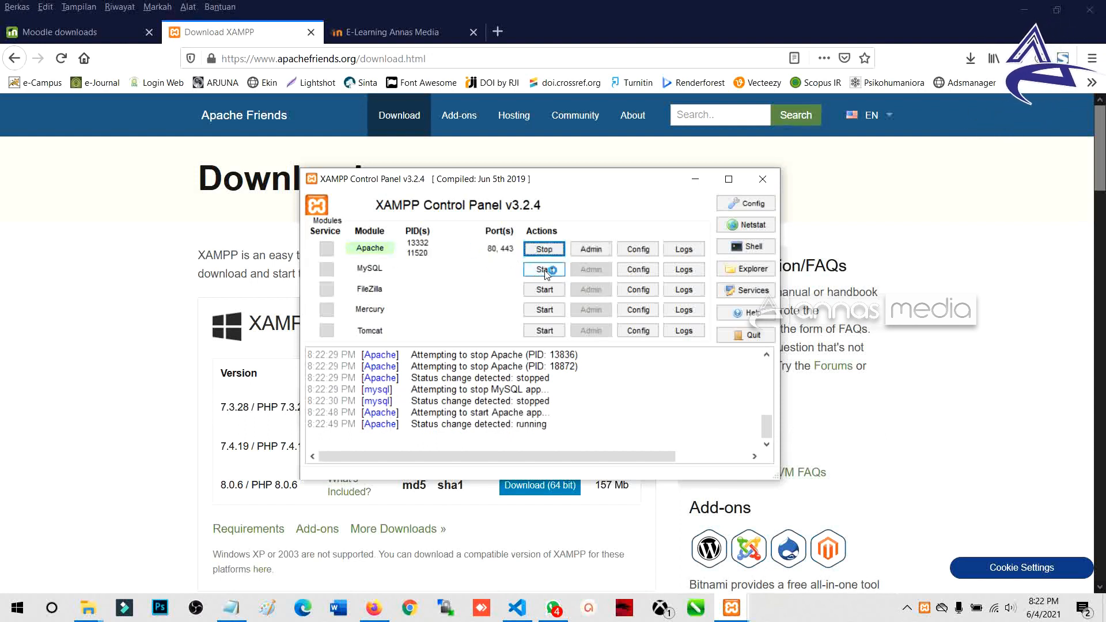
pyautogui.click(545, 270)
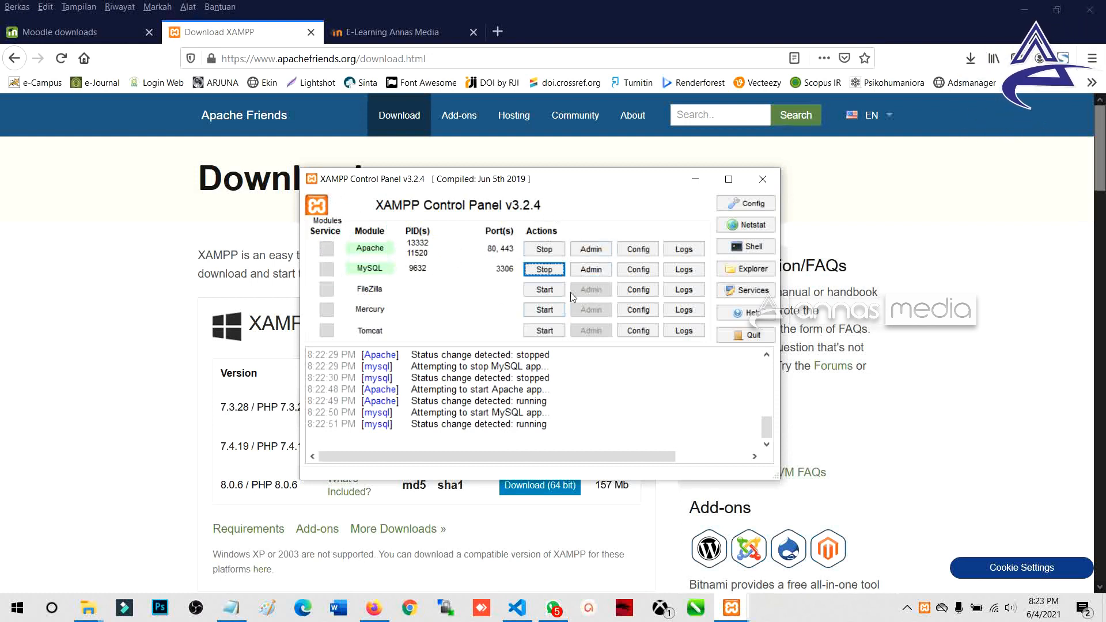
pyautogui.click(696, 180)
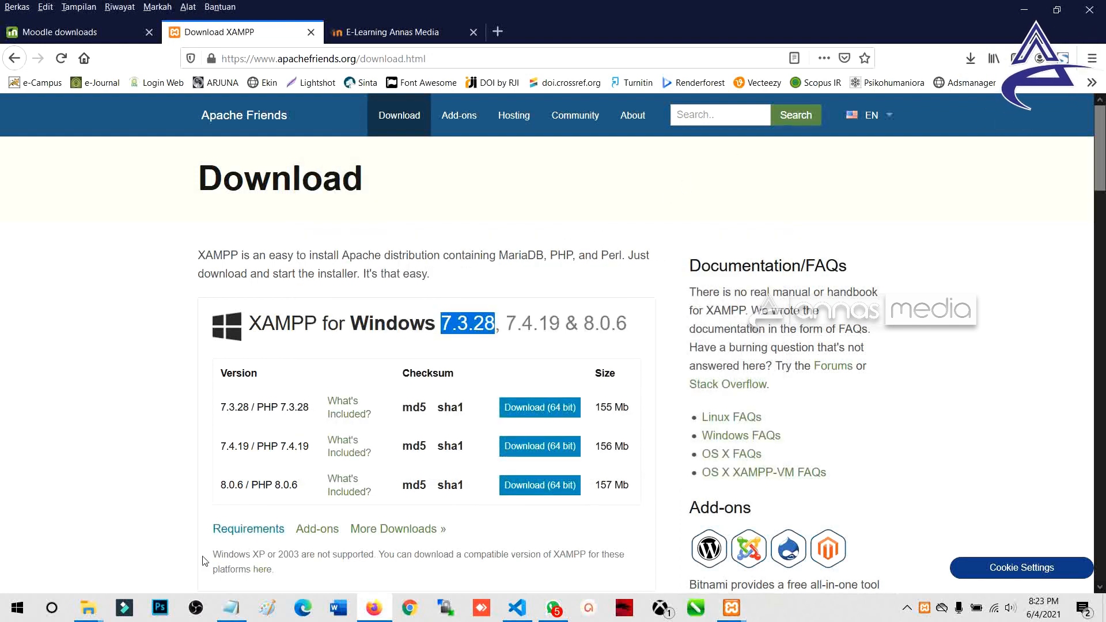
# Step: Open the C:\xampp folder in File Explorer and scroll through its contents
pyautogui.moveTo(98, 611)
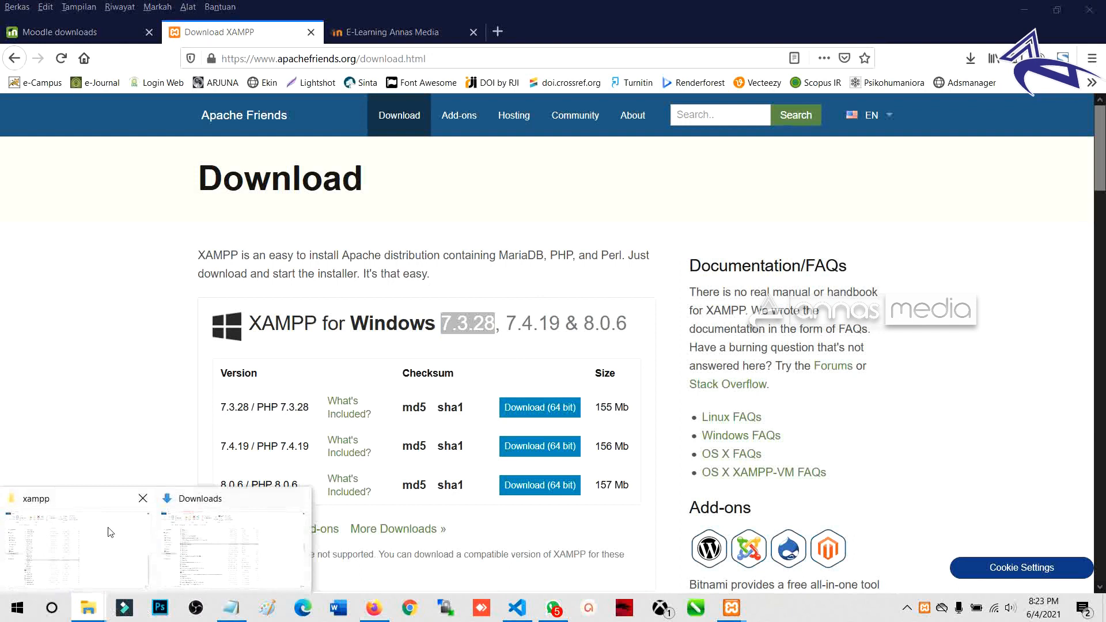
pyautogui.click(95, 536)
pyautogui.click(103, 334)
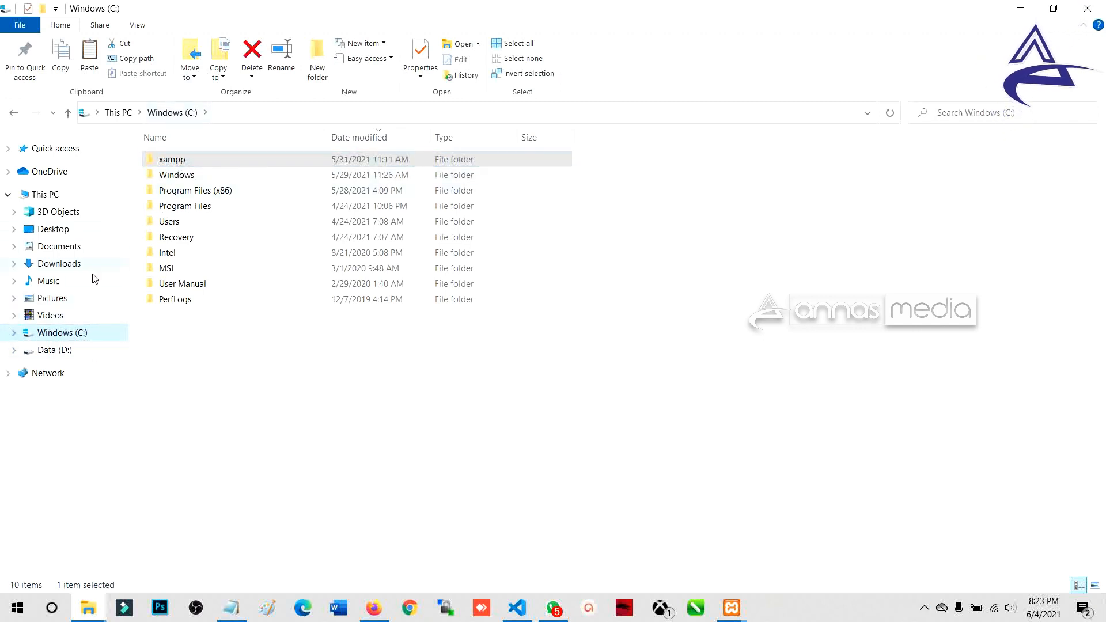
pyautogui.click(86, 337)
pyautogui.click(170, 163)
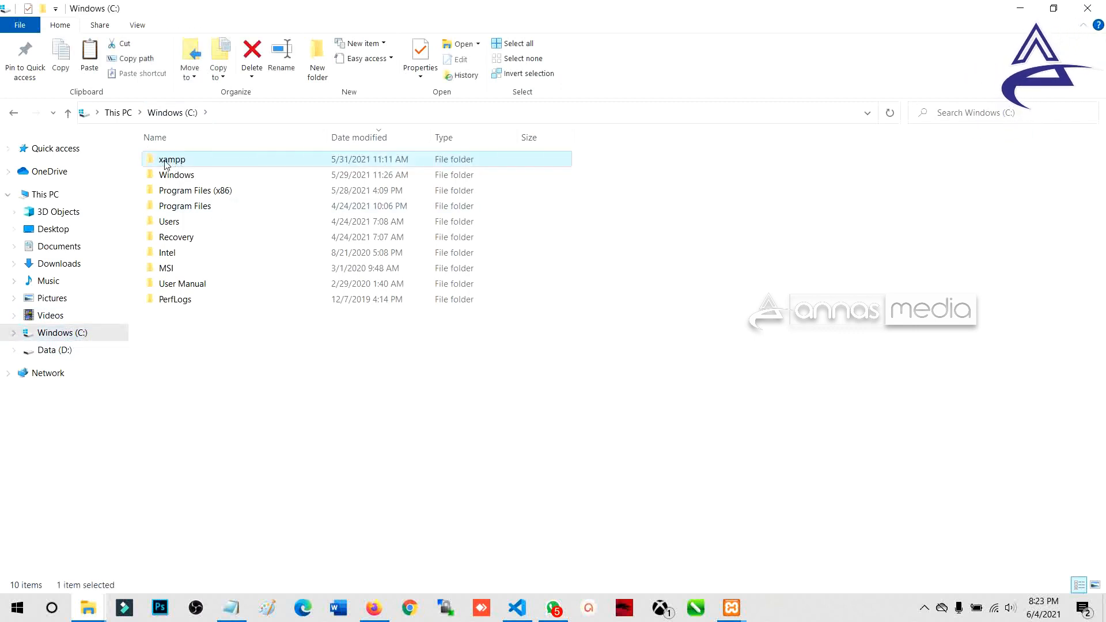
pyautogui.doubleClick(171, 161)
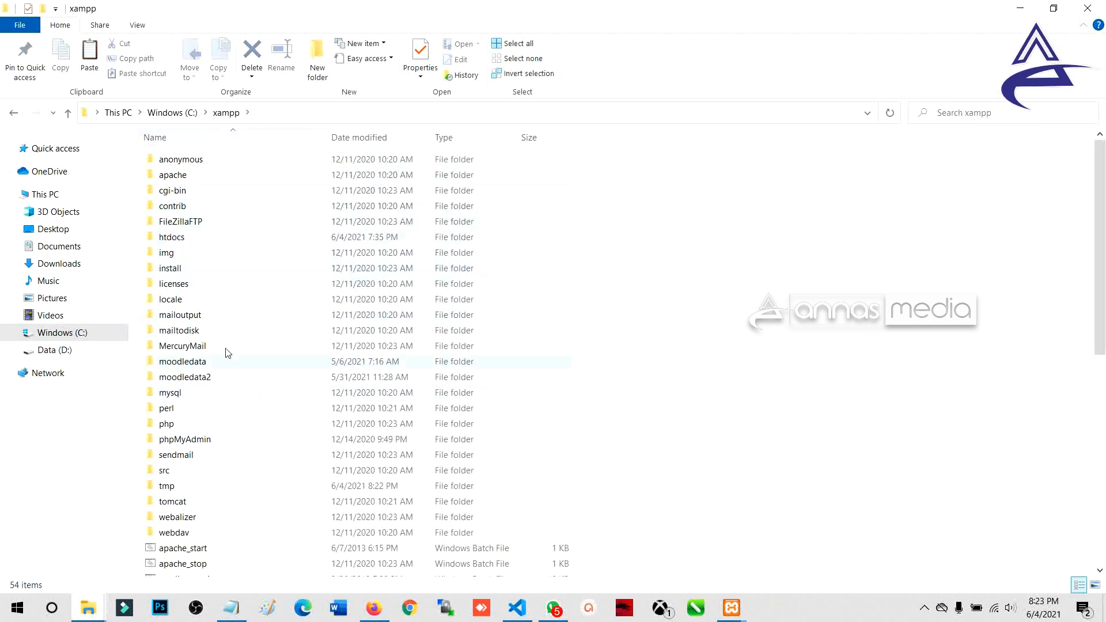
pyautogui.scroll(-5, 233, 403)
pyautogui.scroll(5, 234, 279)
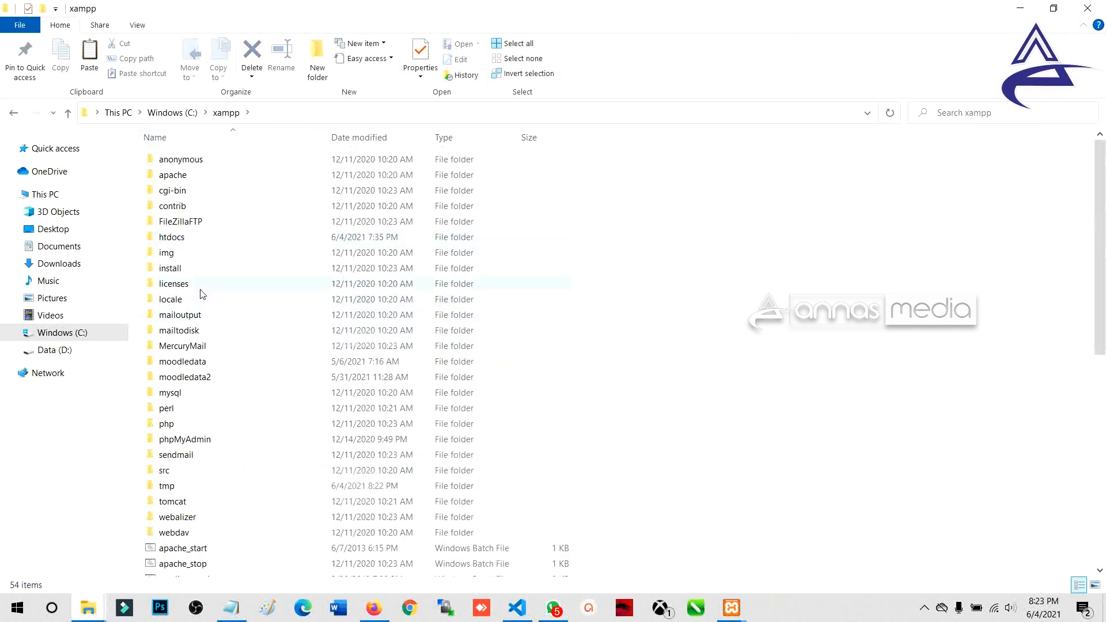
pyautogui.scroll(-7, 207, 400)
pyautogui.scroll(-1, 208, 405)
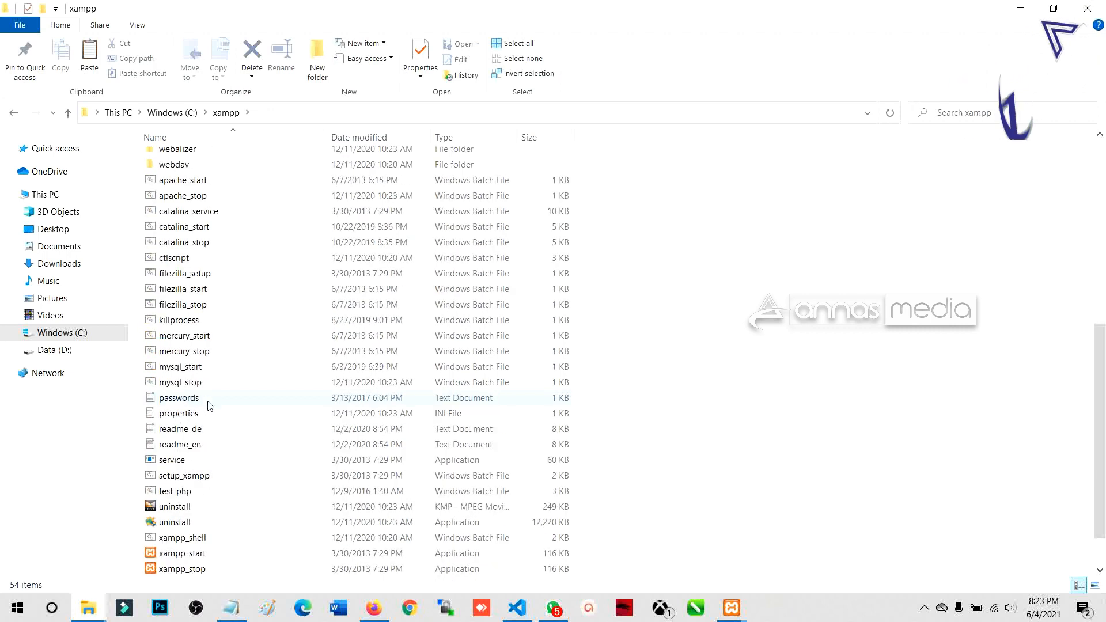
pyautogui.scroll(-1, 209, 405)
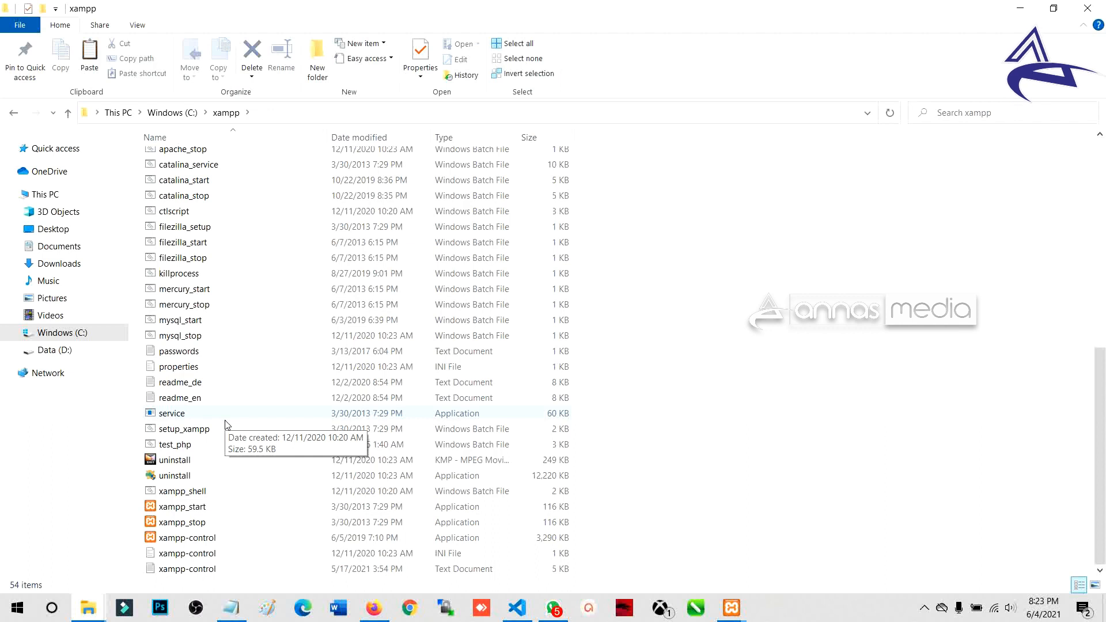
pyautogui.scroll(3, 226, 426)
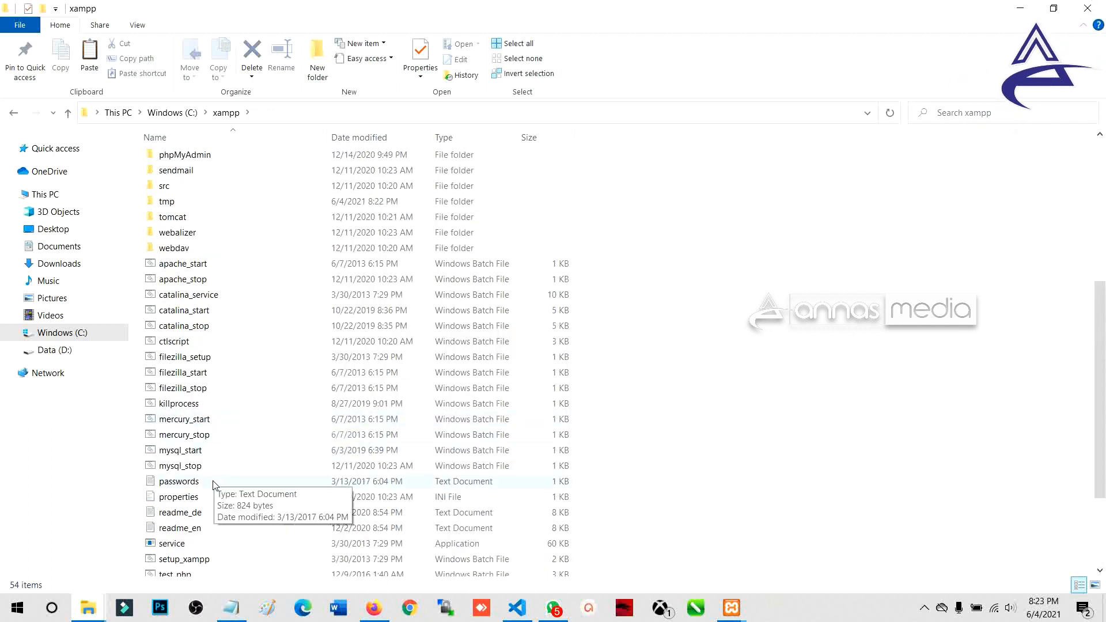
# Step: Open readme_en, highlight the installed version 7.3.25, and close it
pyautogui.click(209, 512)
pyautogui.doubleClick(195, 530)
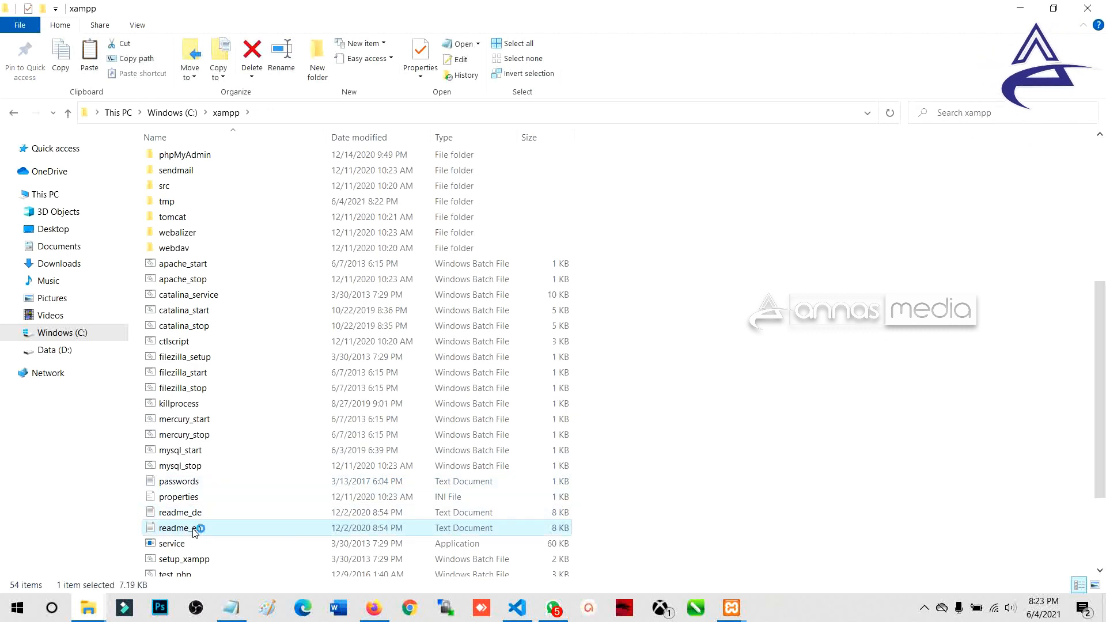
pyautogui.moveTo(207, 174); pyautogui.dragTo(467, 168)
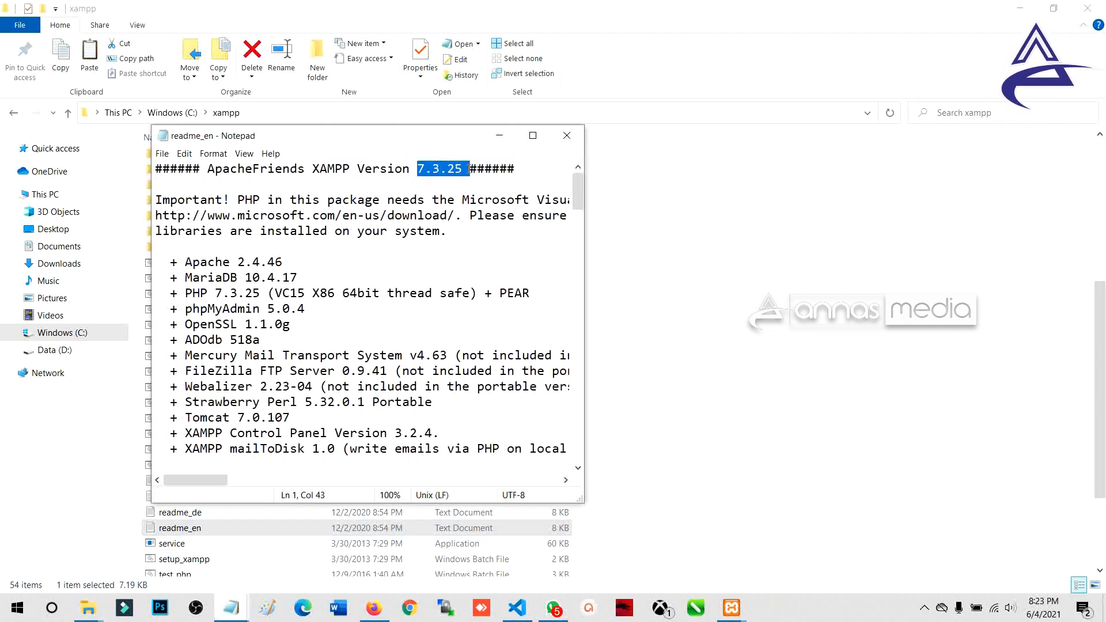
pyautogui.click(576, 140)
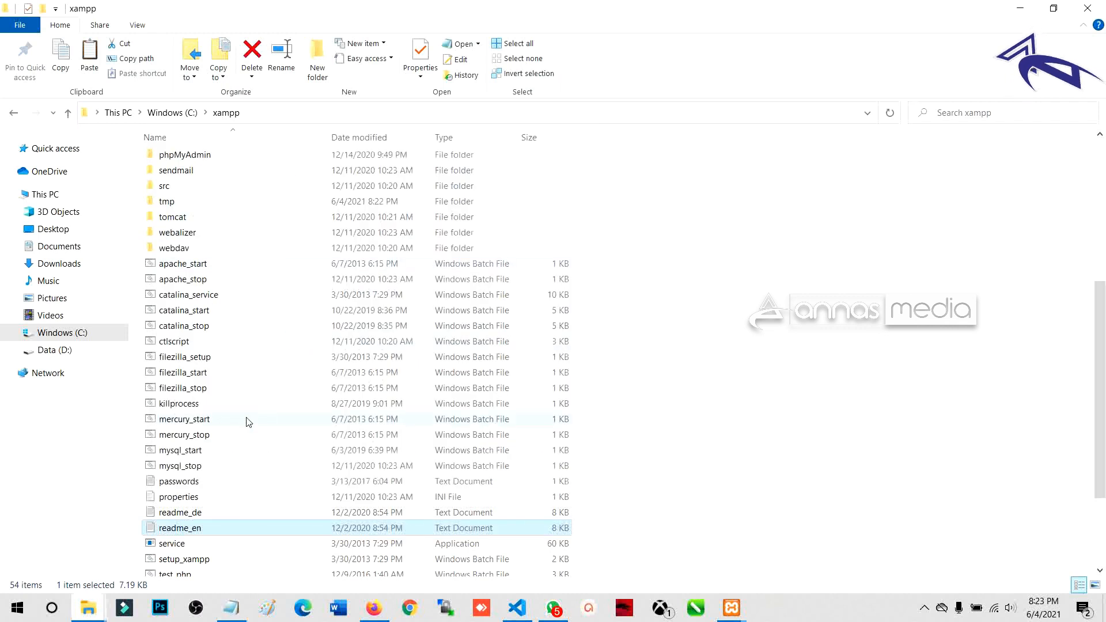
pyautogui.click(371, 612)
# Step: Revisit the Moodle and XAMPP 7.3.28 tabs, then bring up the Downloads folder window
pyautogui.click(95, 35)
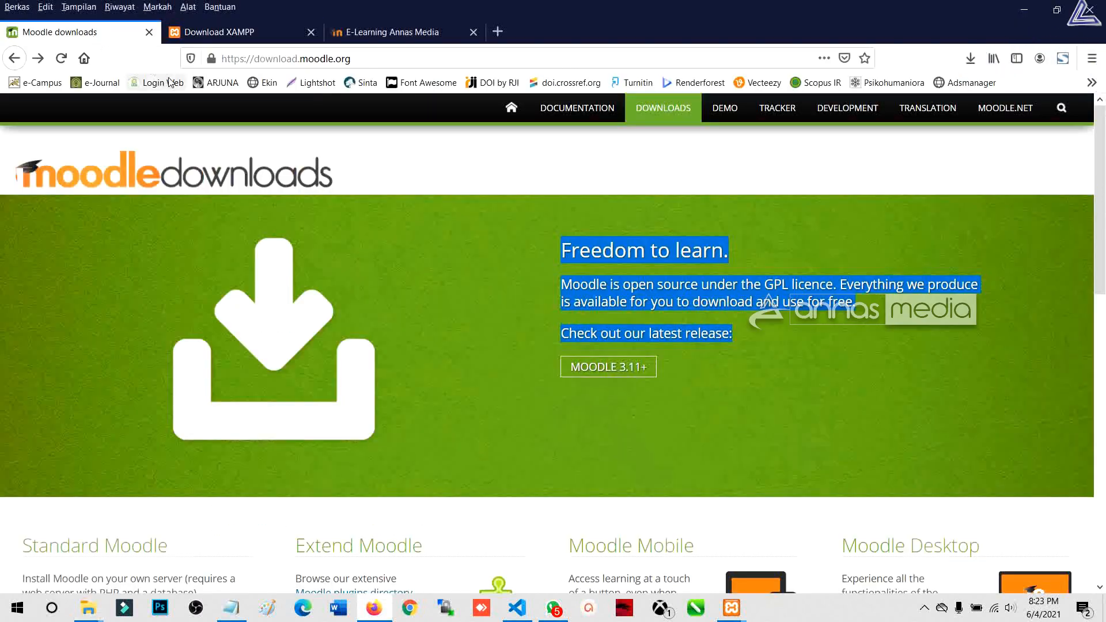
pyautogui.click(242, 32)
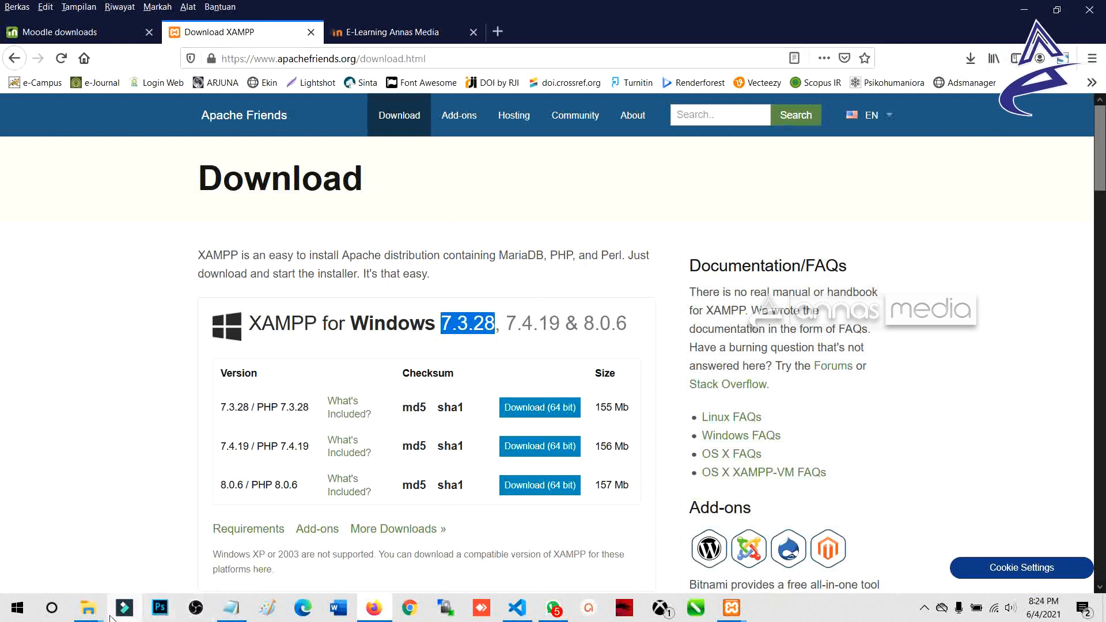
pyautogui.moveTo(96, 611)
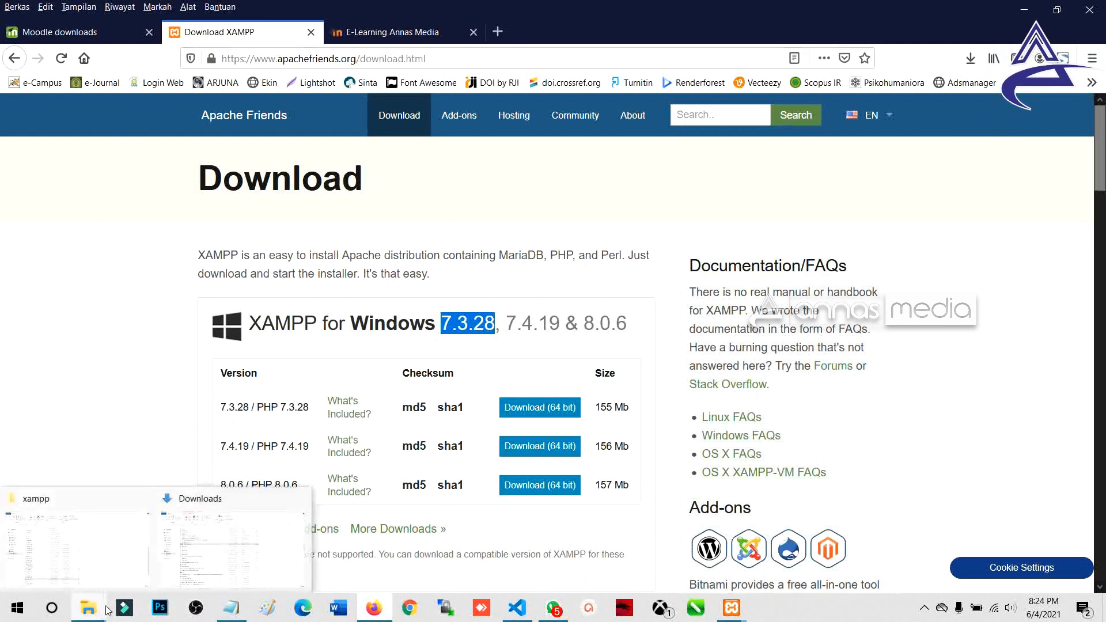
pyautogui.click(225, 550)
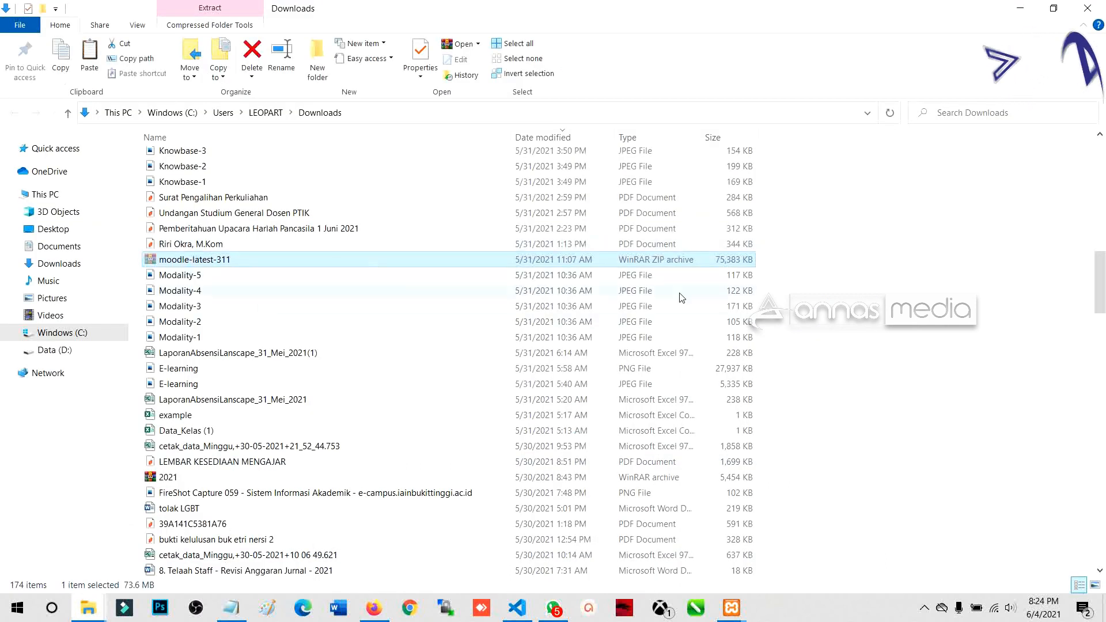
# Step: Refresh the Downloads folder and bring up the extraction options for the moodle-latest-311 archive
pyautogui.rightClick(911, 286)
pyautogui.click(942, 341)
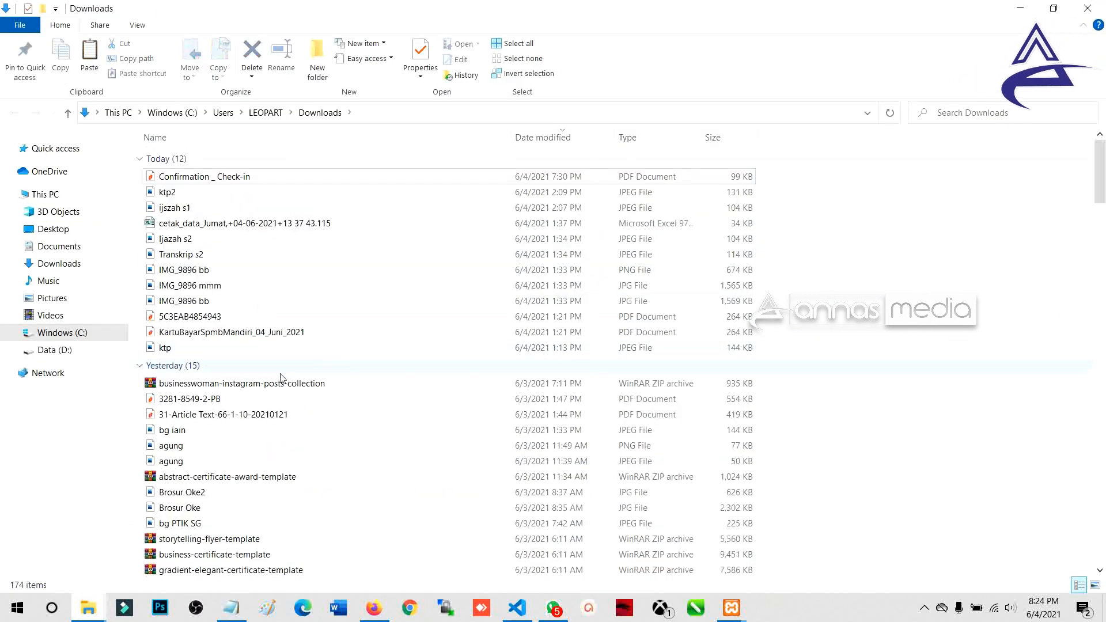
pyautogui.scroll(-10, 186, 399)
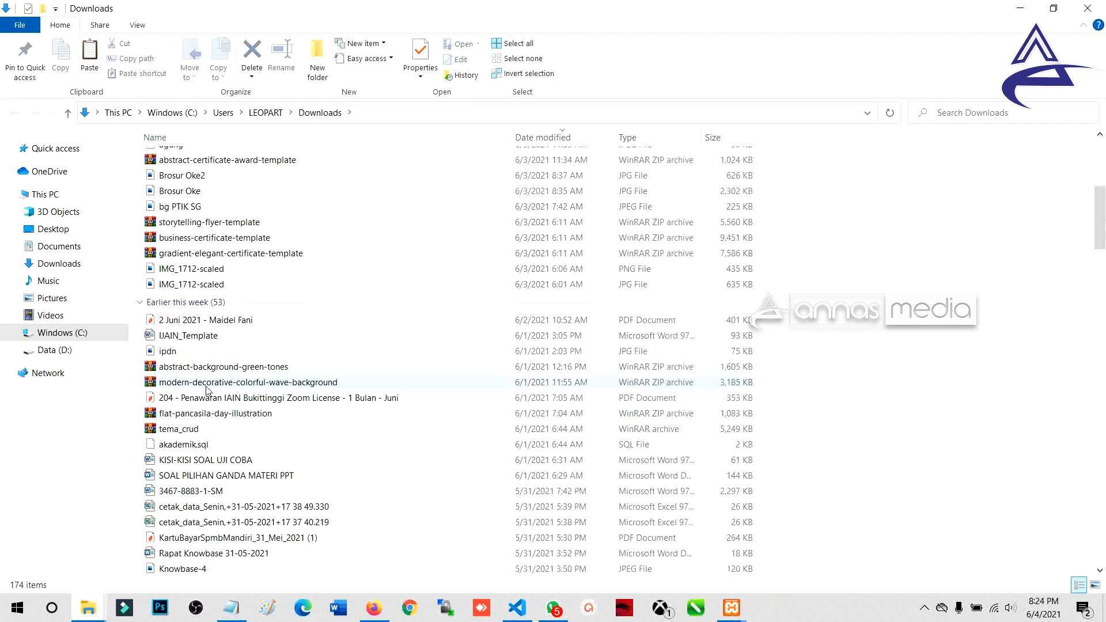
pyautogui.click(230, 463)
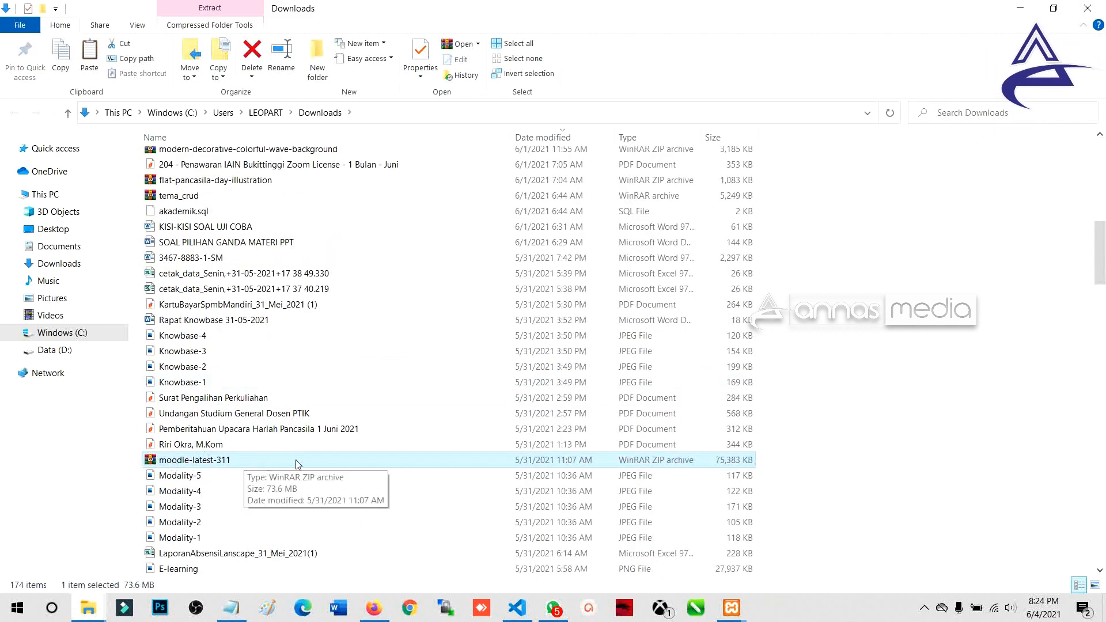
pyautogui.rightClick(225, 462)
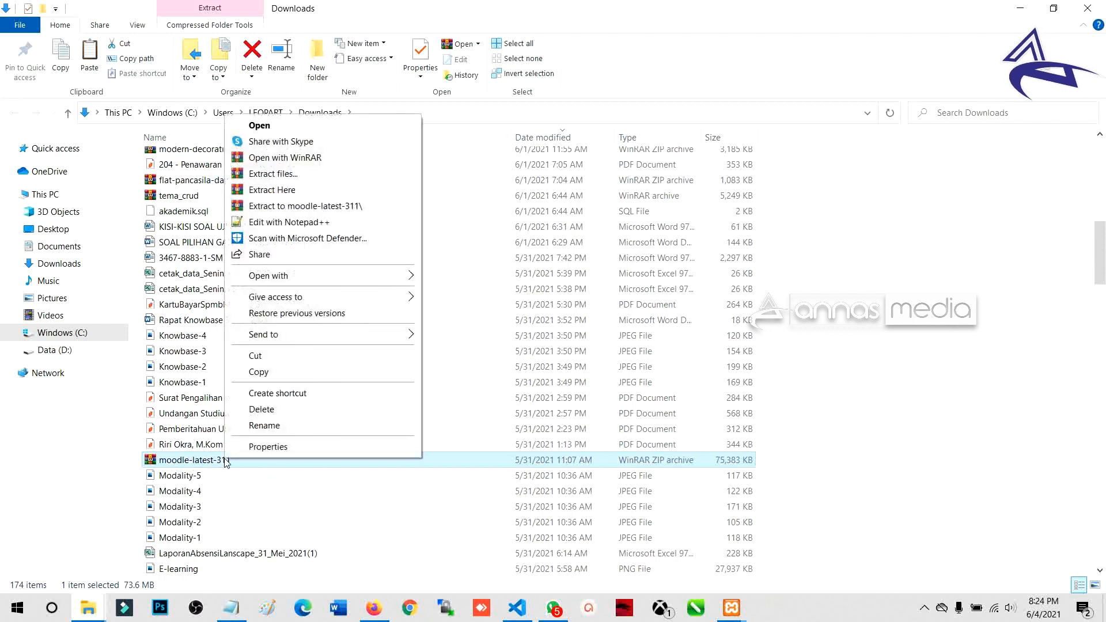
# Step: Extract moodle-latest-311.zip here into Downloads with WinRAR and let the extraction finish
pyautogui.click(308, 194)
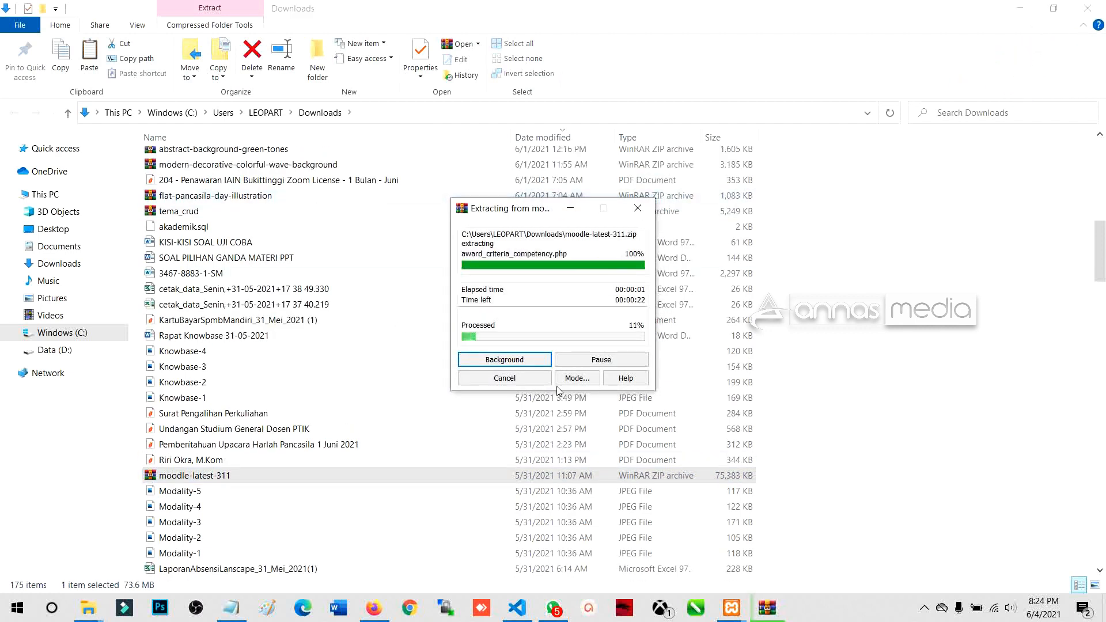
pyautogui.moveTo(546, 216); pyautogui.dragTo(380, 252)
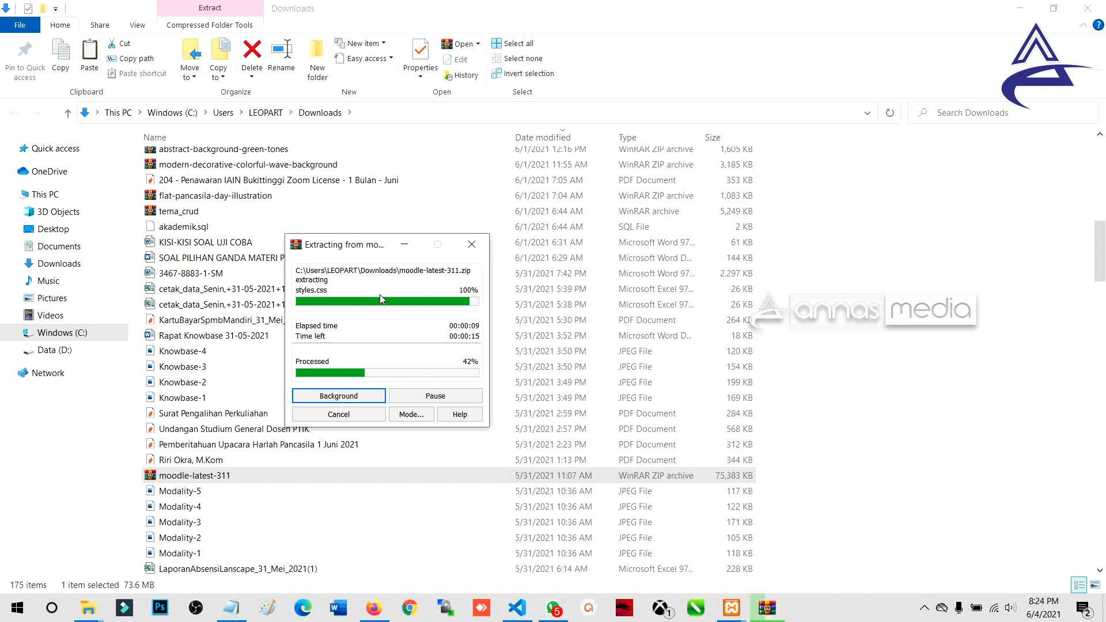
pyautogui.click(1020, 8)
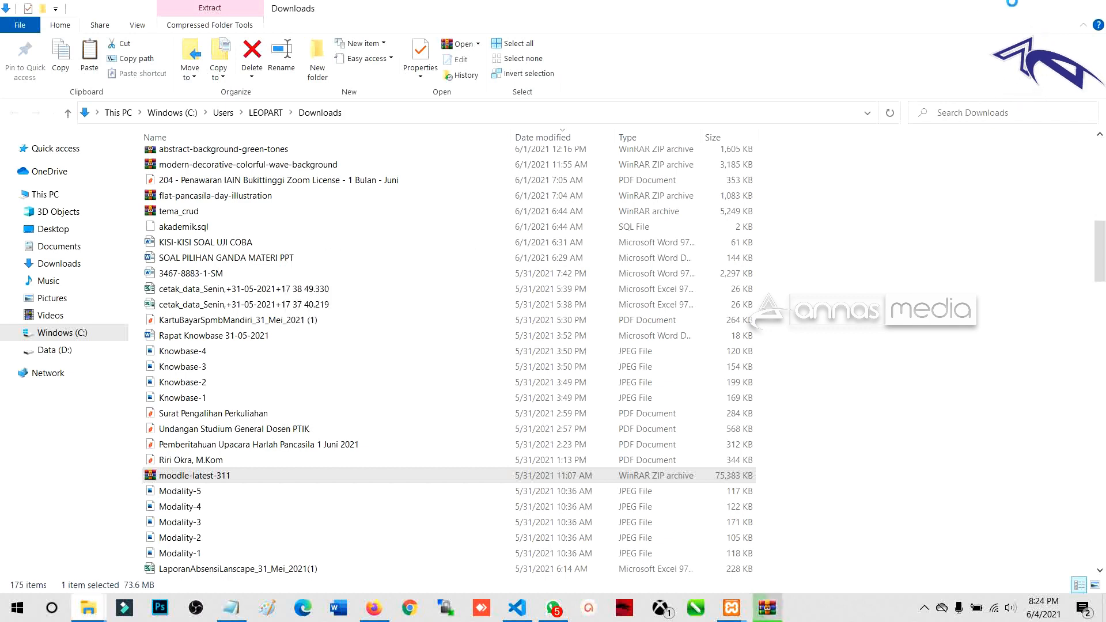
# Step: Check the E-Learning Annas Media login page at localhost/lms-moodle, then go back to Downloads
pyautogui.click(397, 32)
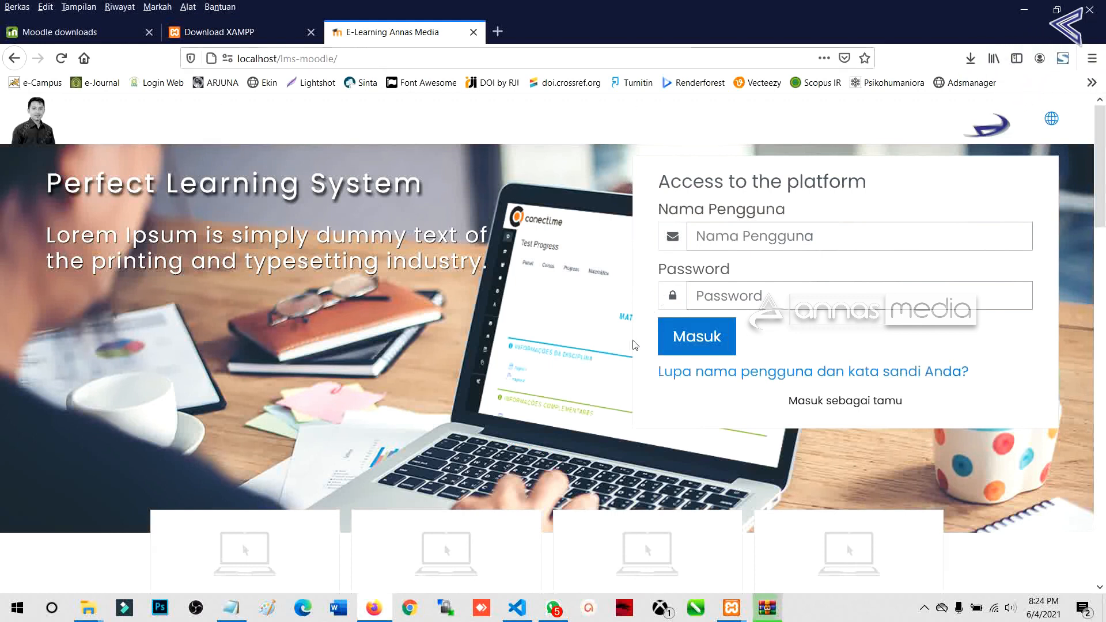
pyautogui.scroll(-4, 720, 399)
pyautogui.scroll(4, 716, 396)
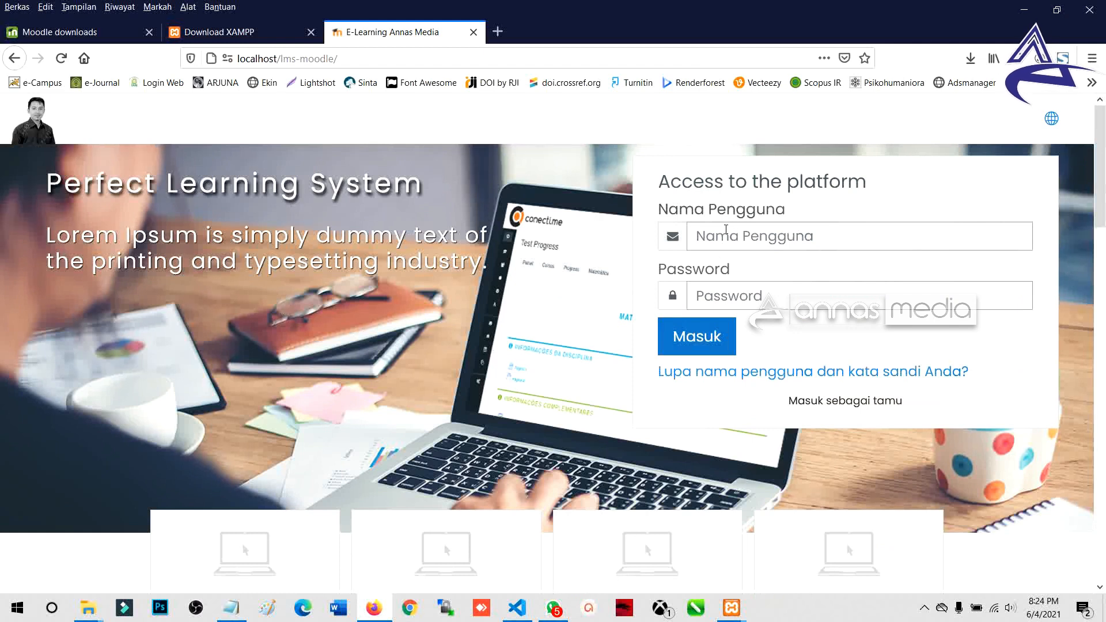
pyautogui.click(726, 229)
pyautogui.click(712, 284)
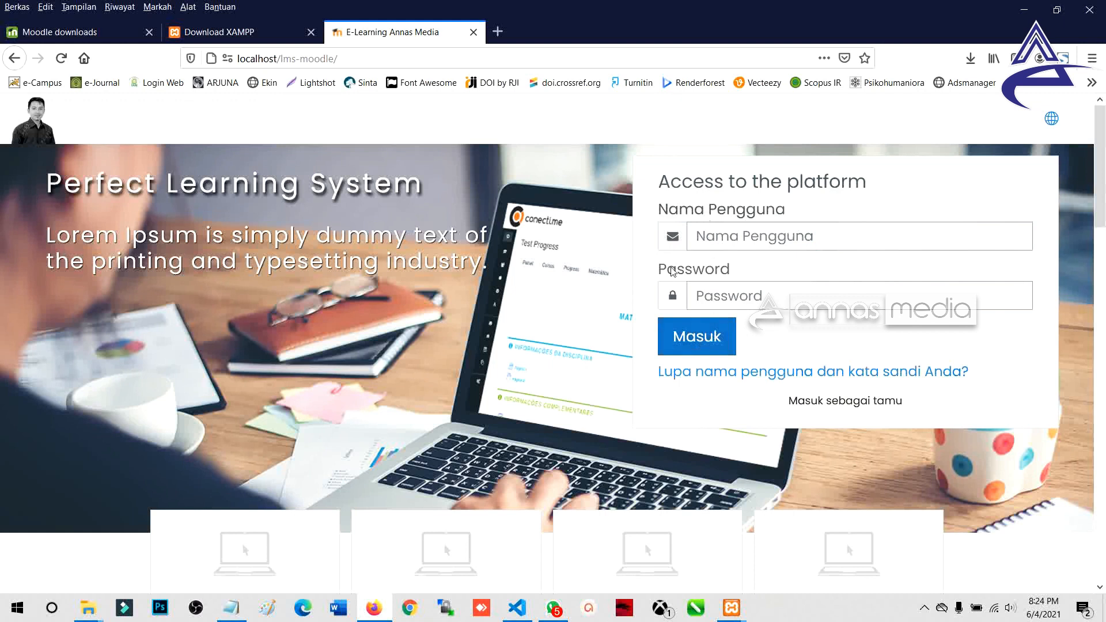
pyautogui.moveTo(88, 608)
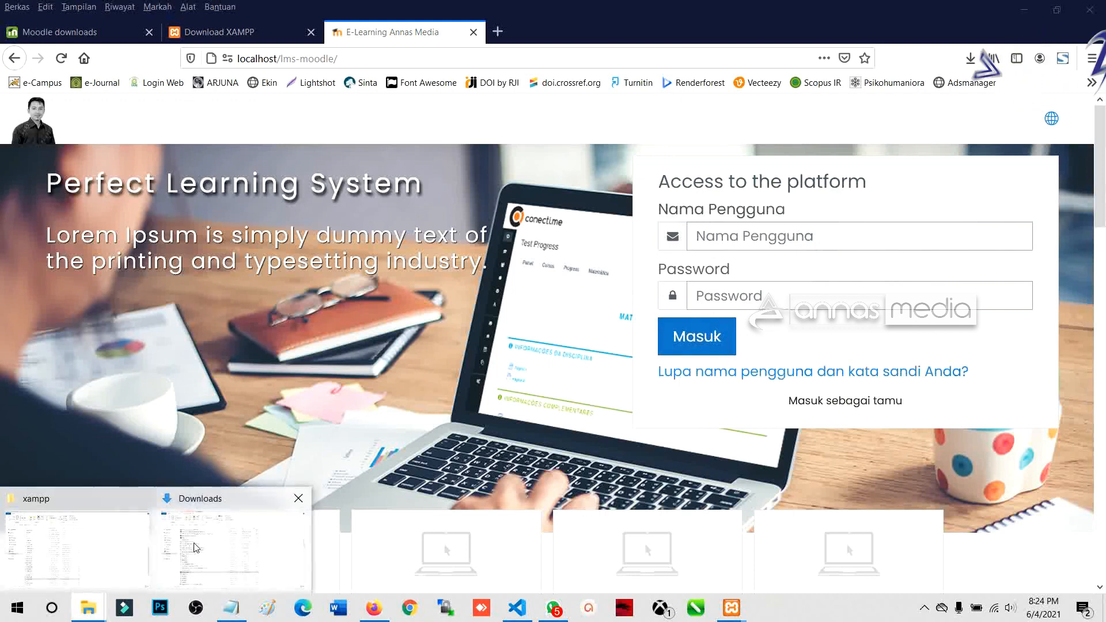
pyautogui.click(210, 533)
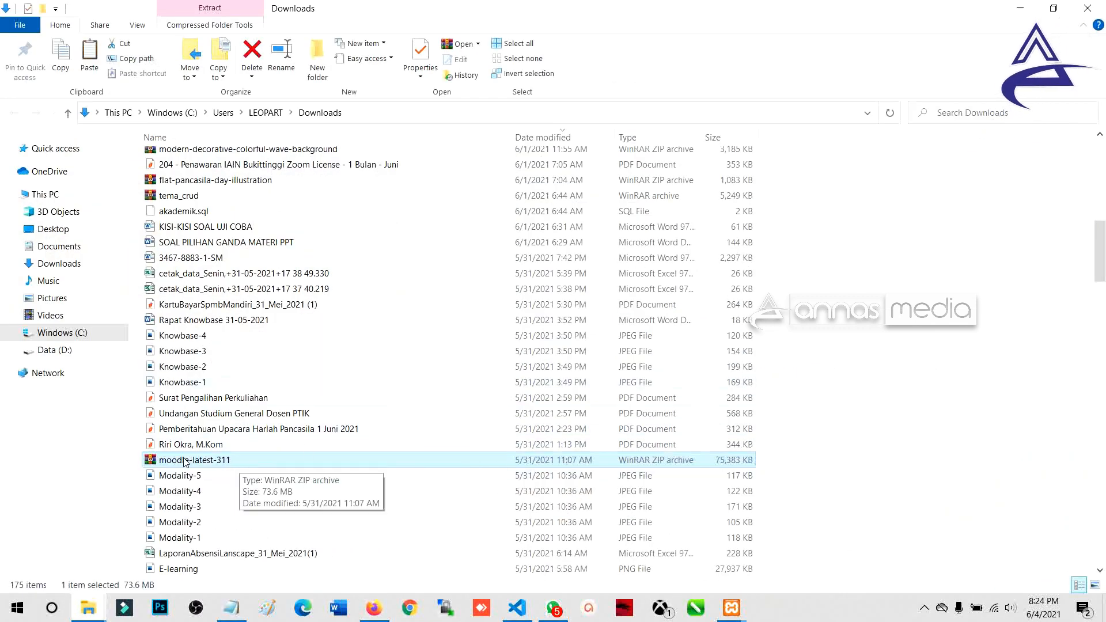
# Step: Reverse the Downloads list's Date modified sort to bring up the extracted moodle folder
pyautogui.scroll(-3, 208, 449)
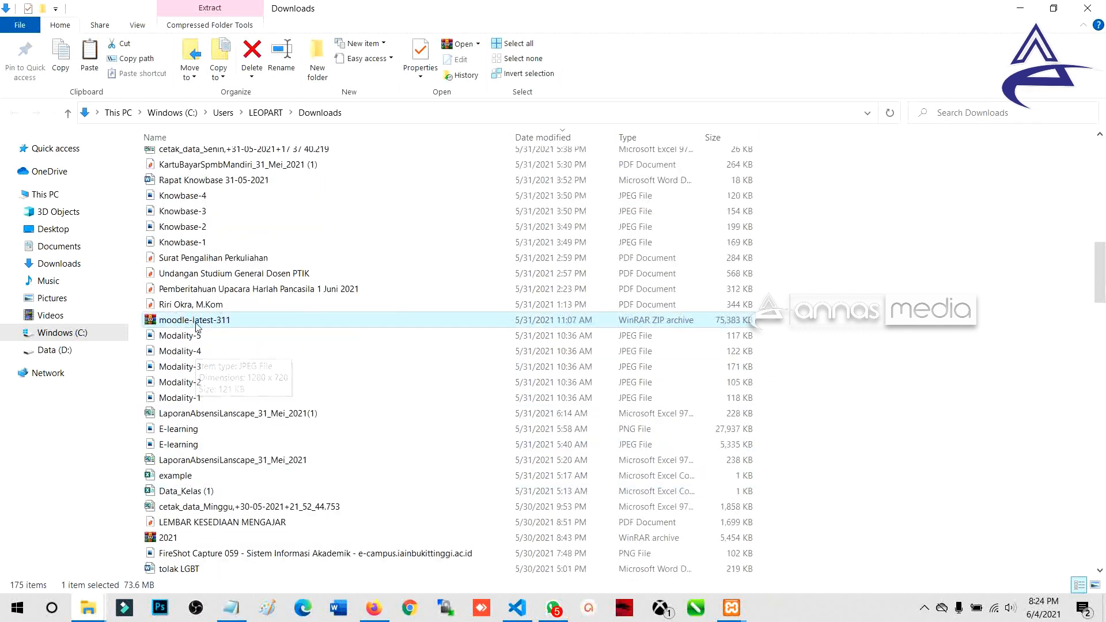
pyautogui.scroll(15, 225, 361)
pyautogui.scroll(-13, 225, 361)
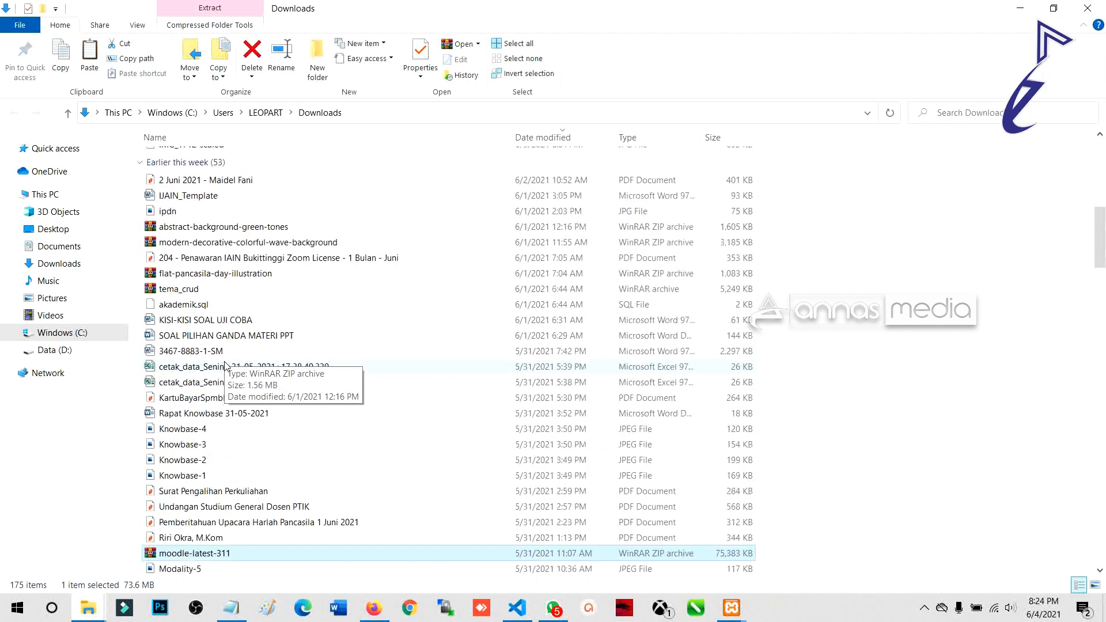
pyautogui.scroll(-3, 226, 365)
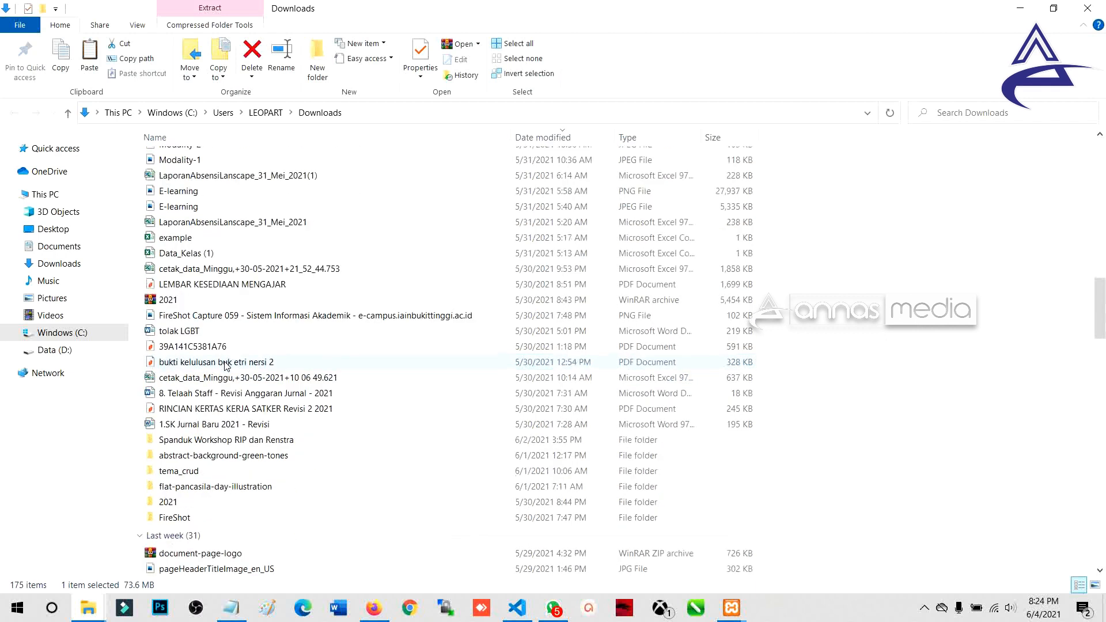
pyautogui.moveTo(1099, 294); pyautogui.dragTo(1091, 152)
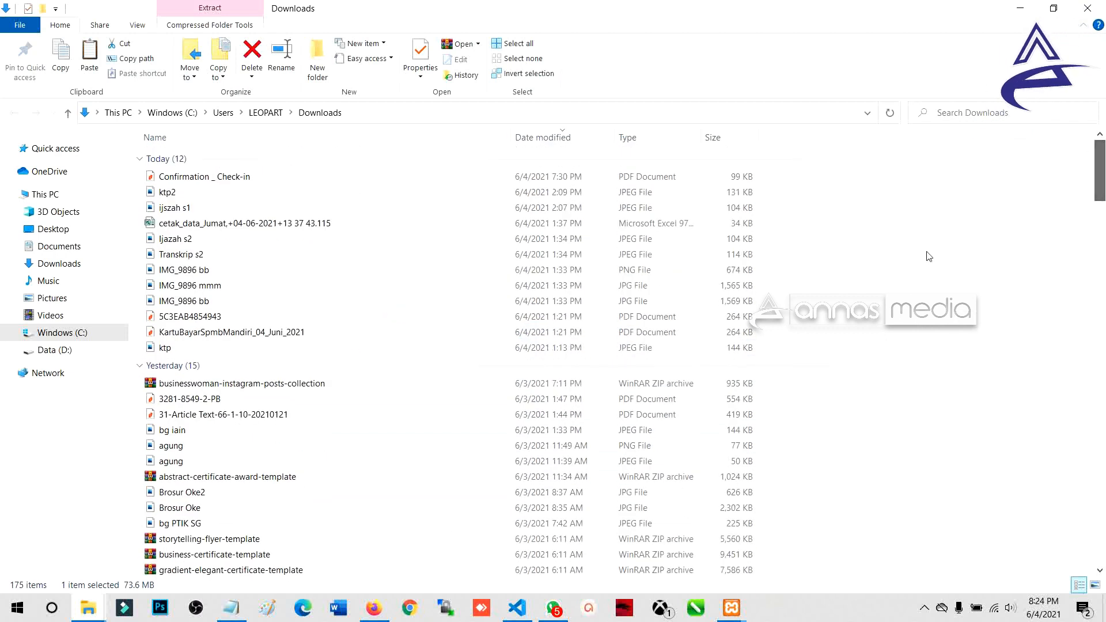
pyautogui.scroll(-10, 267, 394)
pyautogui.scroll(-9, 267, 393)
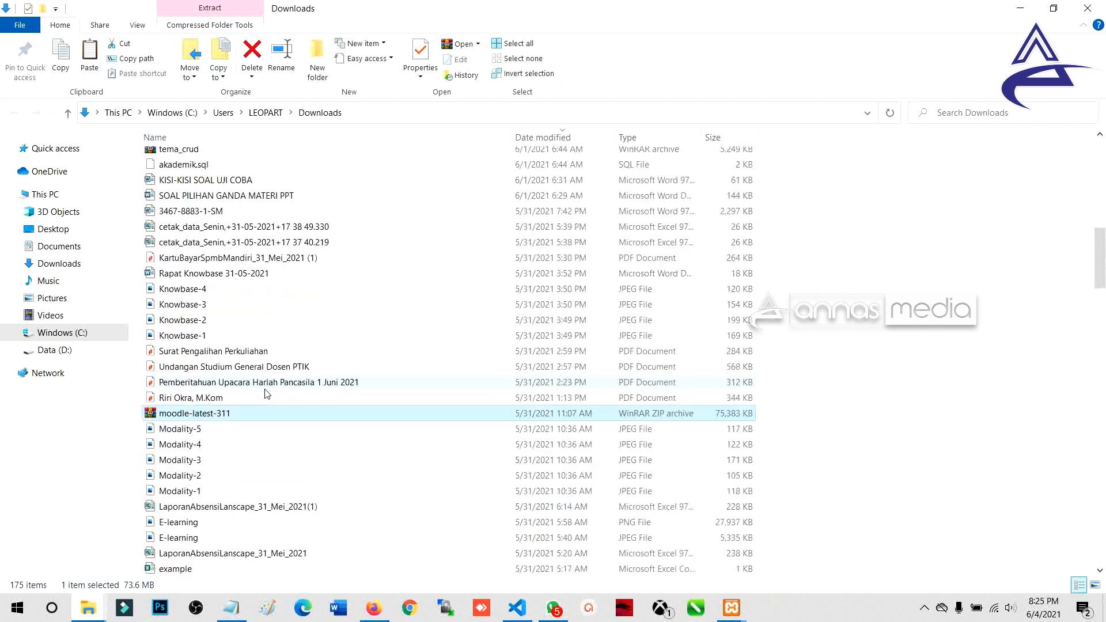
pyautogui.scroll(-5, 267, 393)
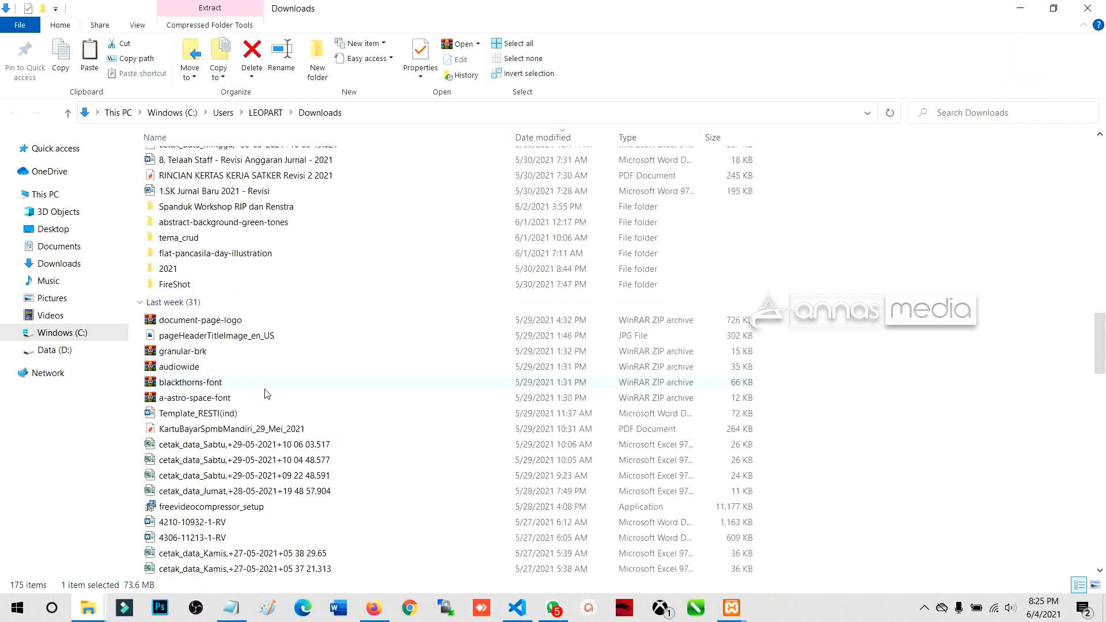
pyautogui.click(551, 139)
# Step: Open the extracted moodle folder to check its contents, then return to Downloads
pyautogui.scroll(16, 351, 291)
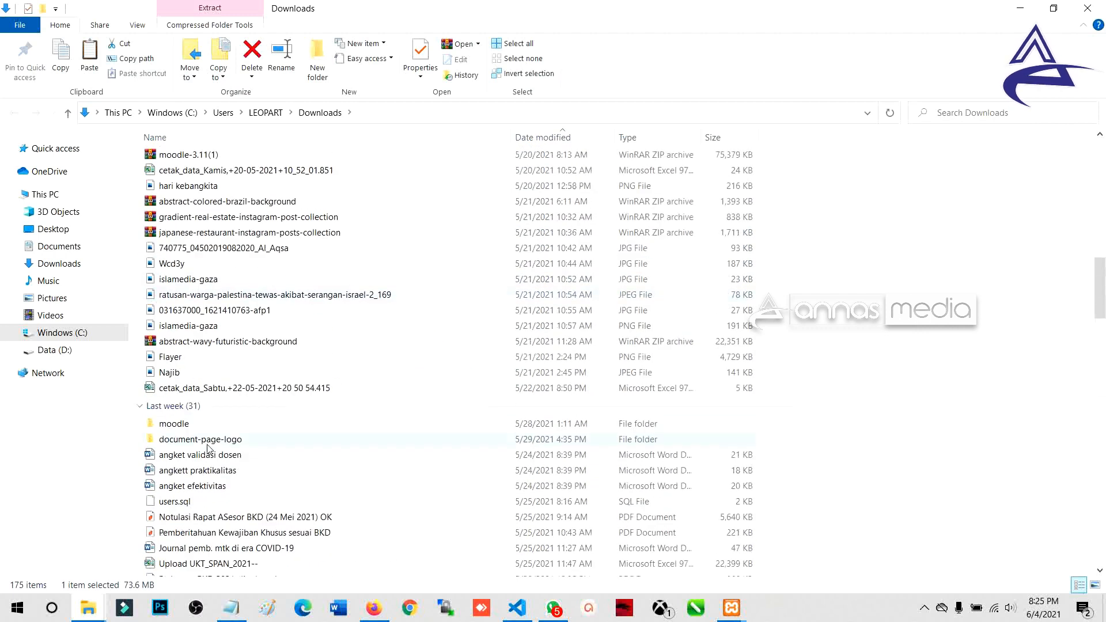
pyautogui.click(188, 431)
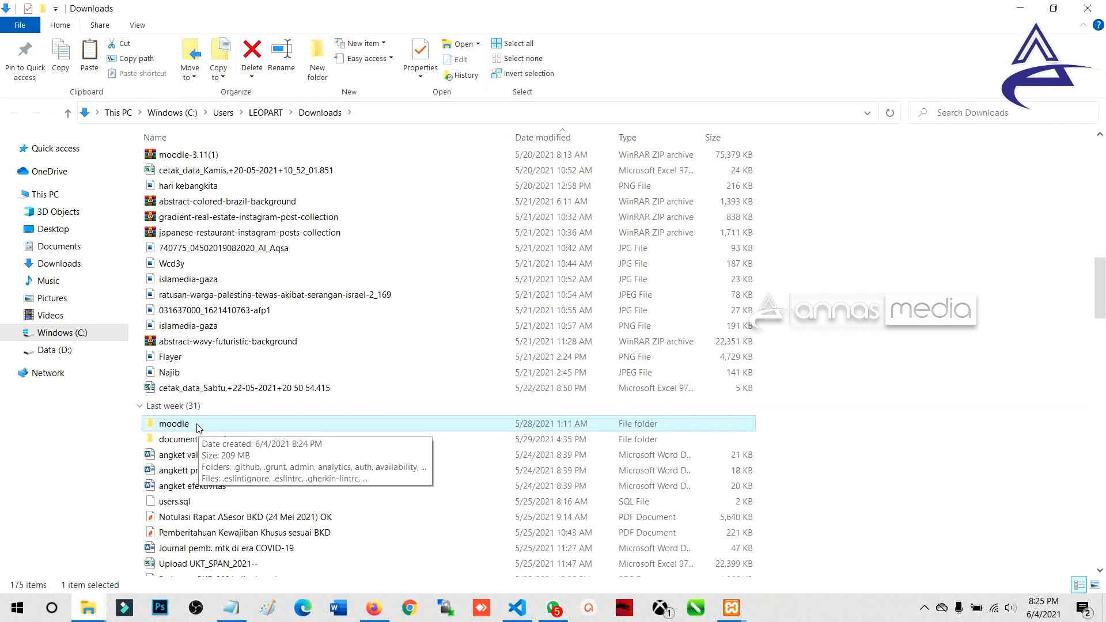
pyautogui.doubleClick(199, 429)
pyautogui.click(320, 113)
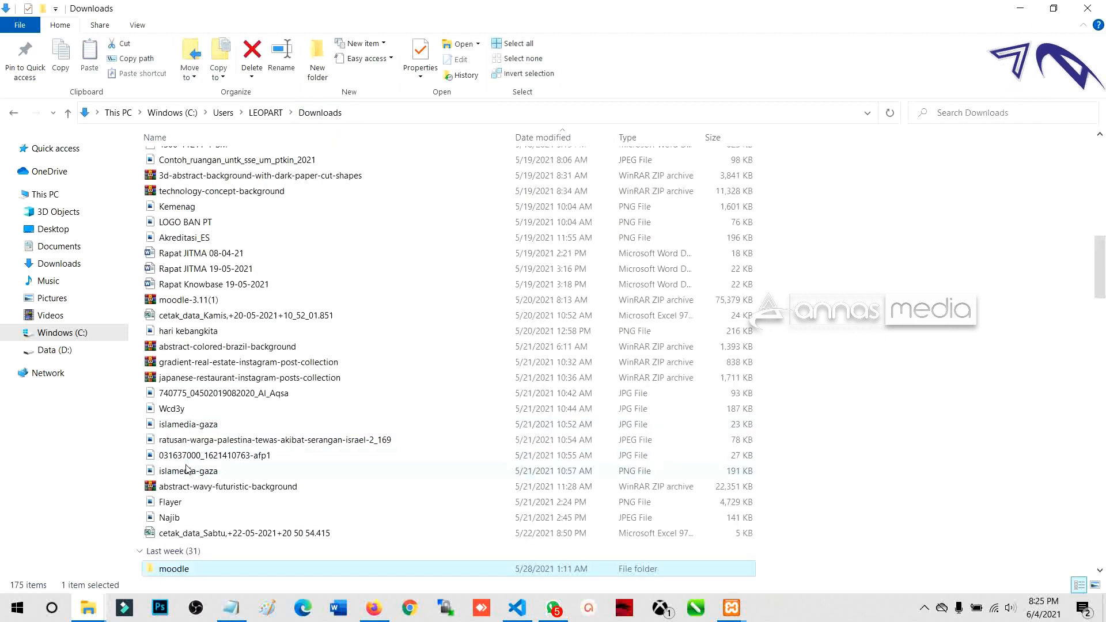
pyautogui.scroll(-3, 214, 536)
# Step: Cut the extracted moodle folder from Downloads
pyautogui.rightClick(216, 431)
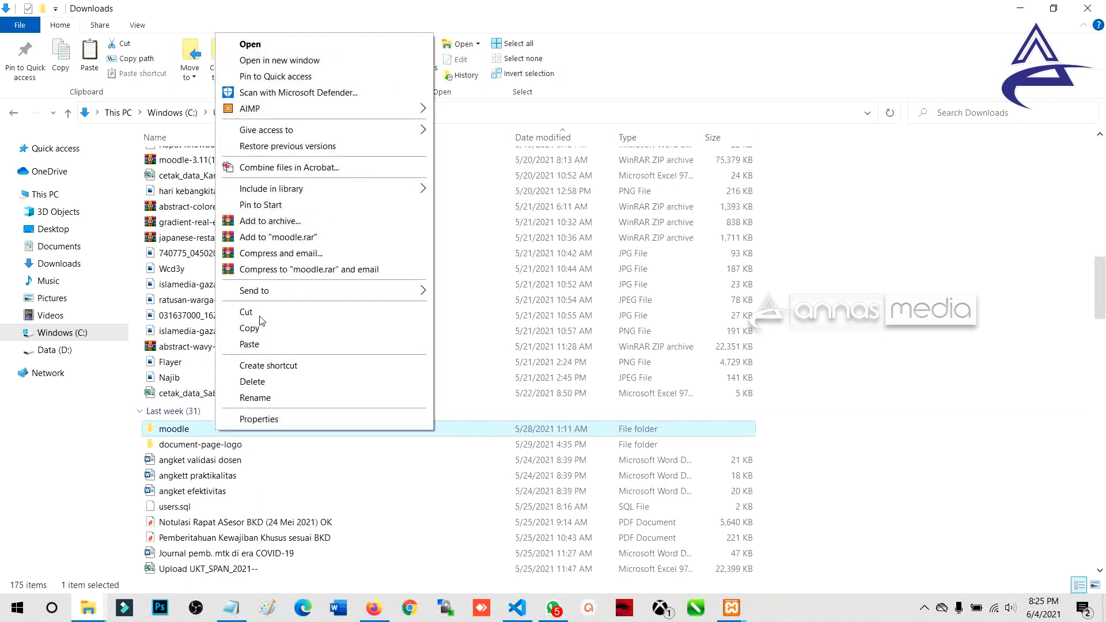
pyautogui.click(259, 315)
pyautogui.rightClick(199, 431)
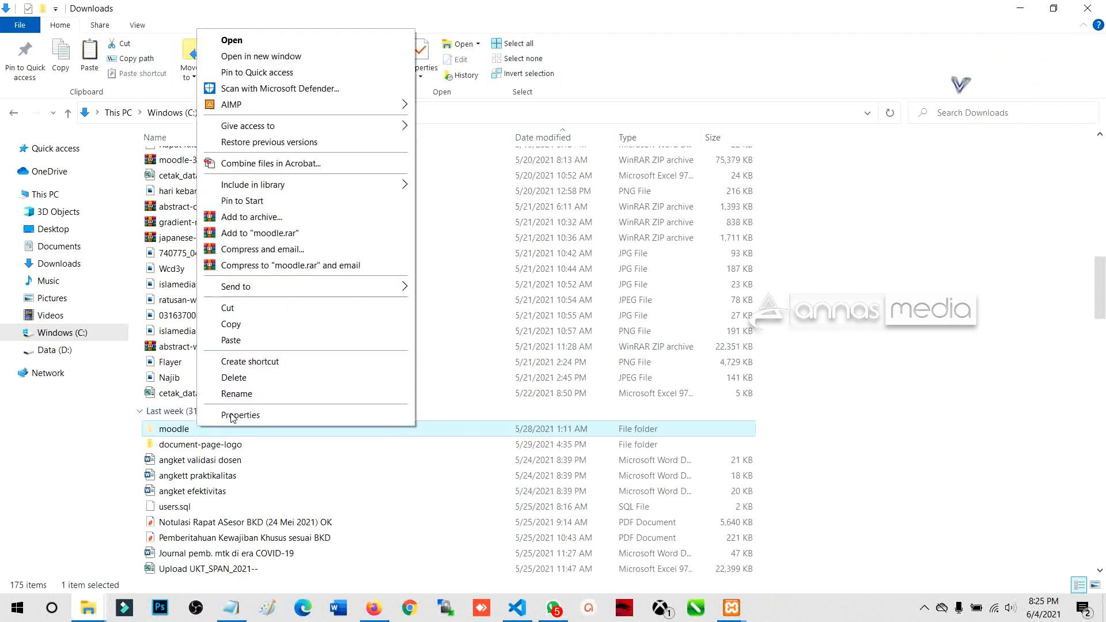
pyautogui.click(246, 312)
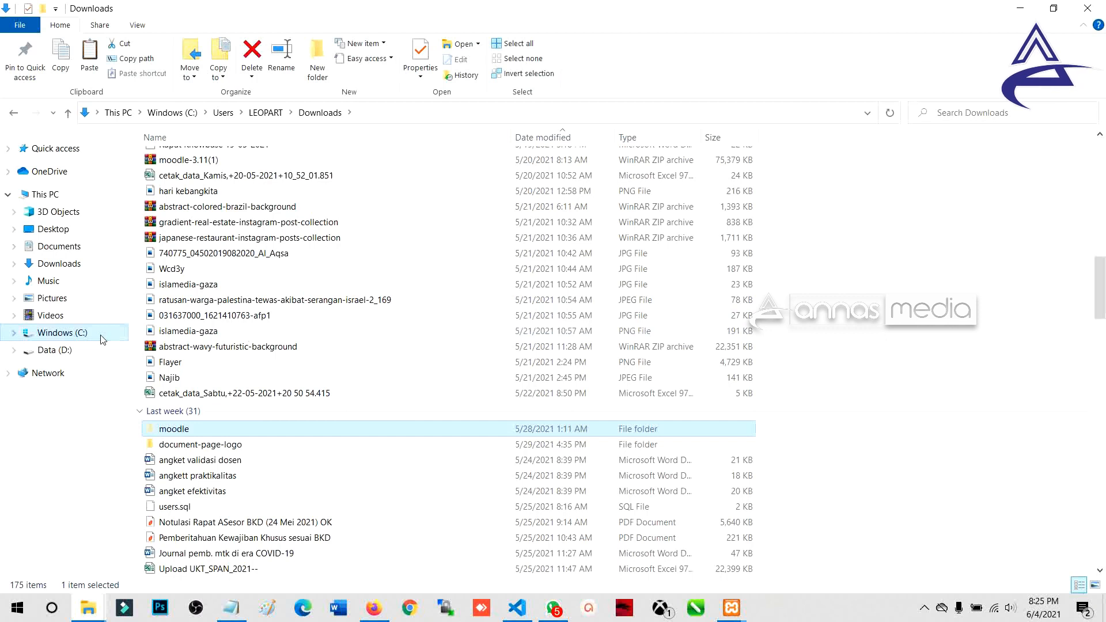
# Step: Navigate through Windows (C:) and xampp into the htdocs folder
pyautogui.click(15, 333)
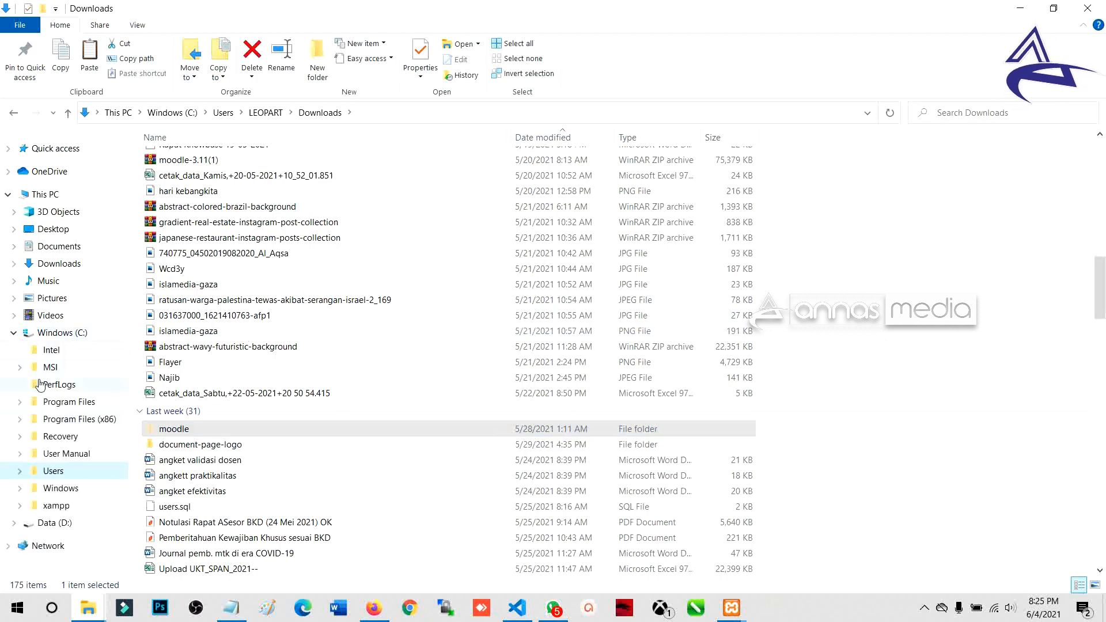
pyautogui.click(57, 335)
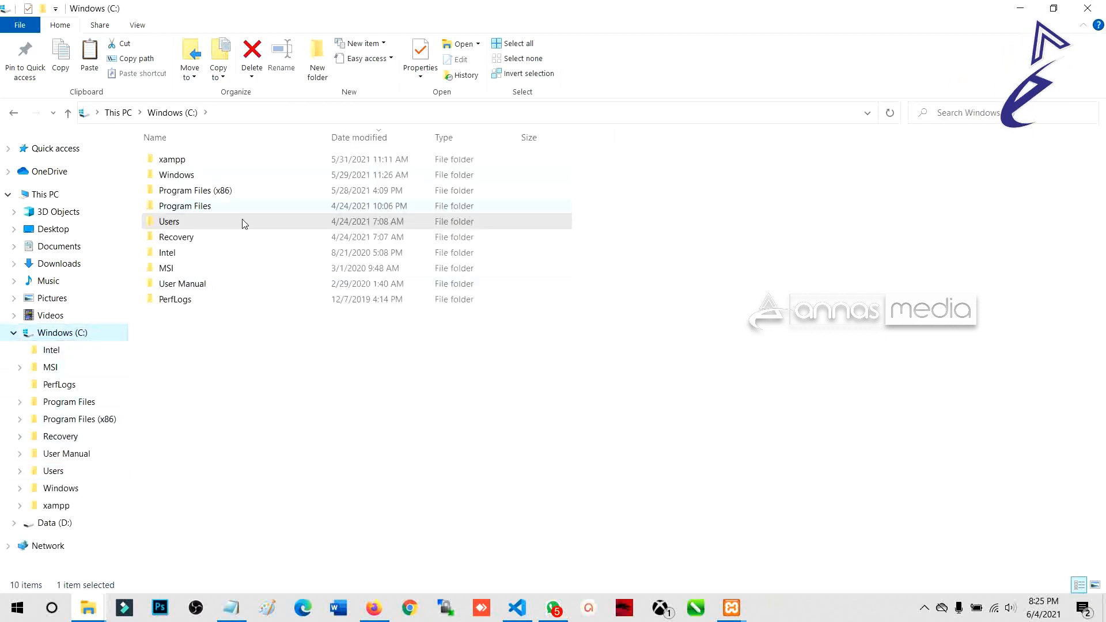
pyautogui.click(208, 163)
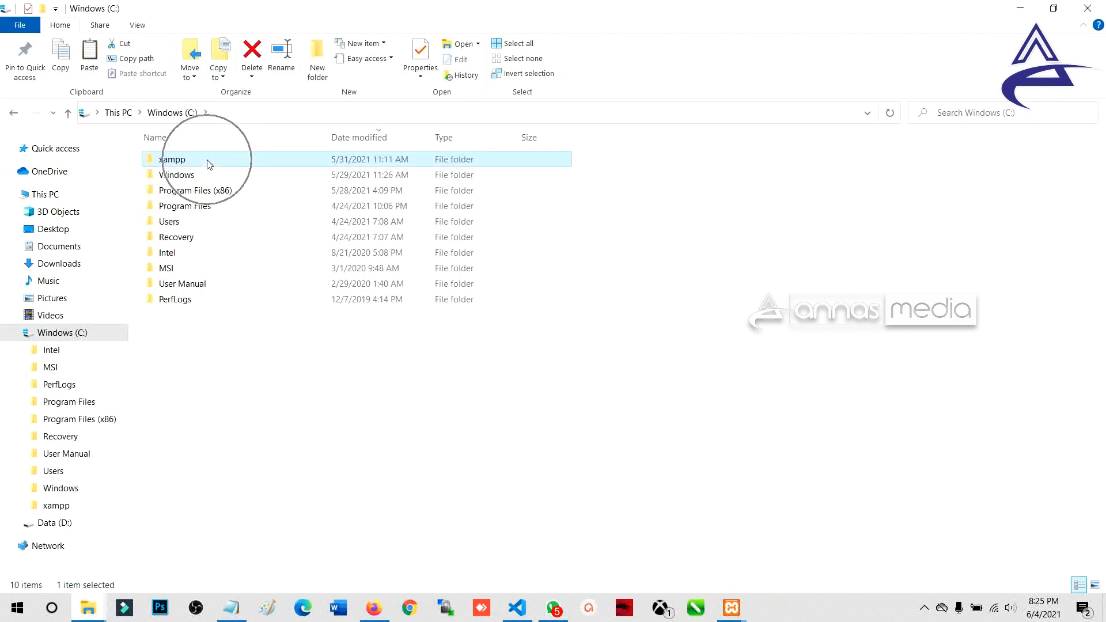
pyautogui.doubleClick(209, 163)
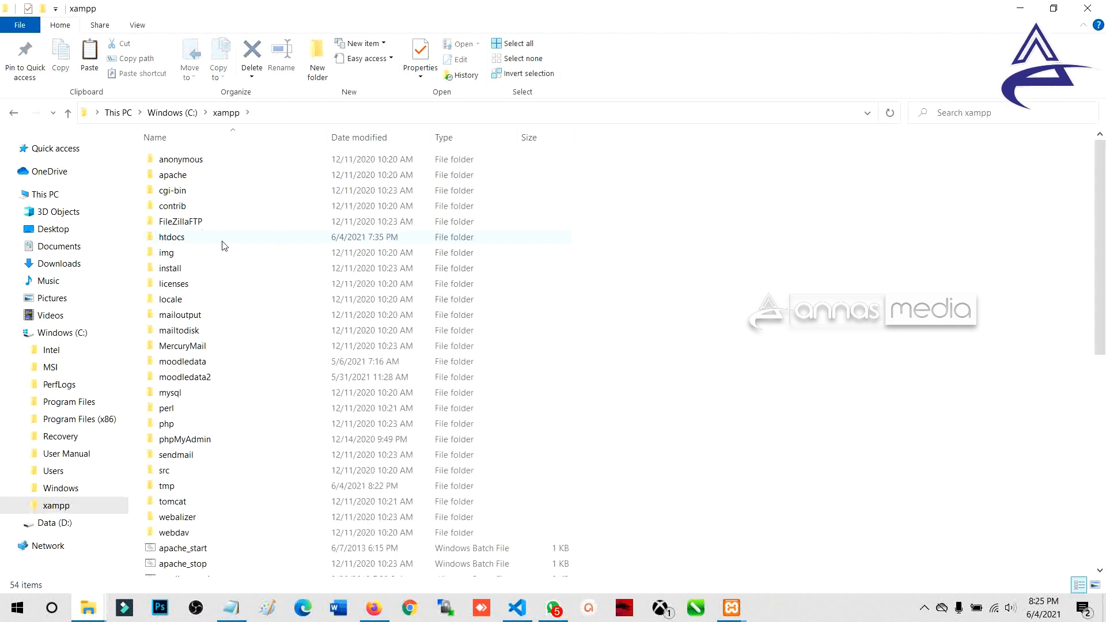
pyautogui.click(186, 241)
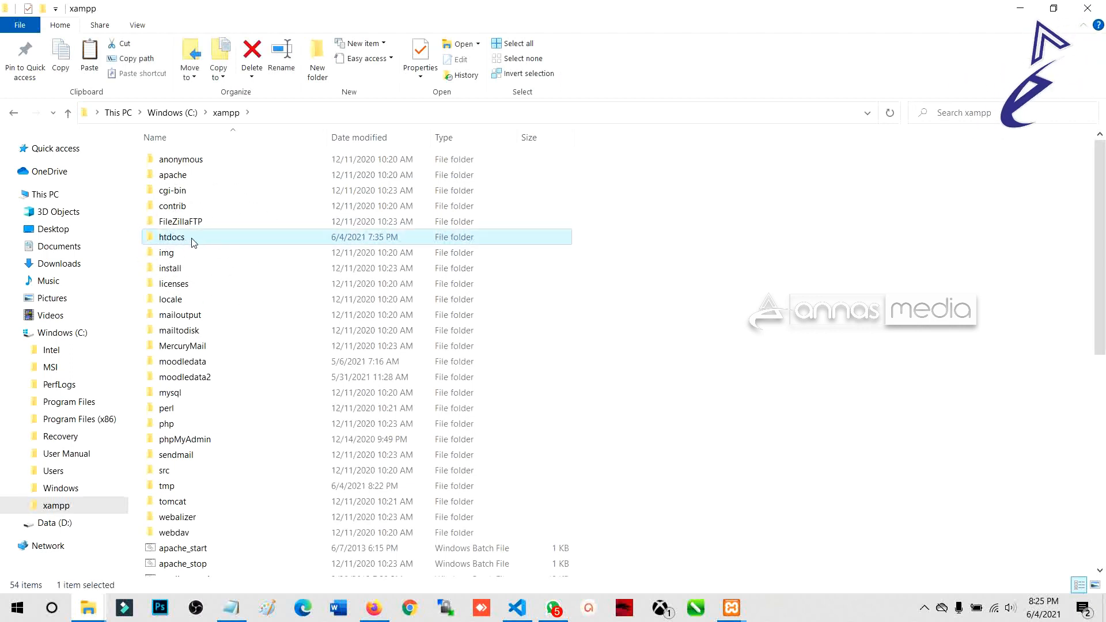
pyautogui.doubleClick(192, 243)
# Step: Paste the moodle folder into htdocs and rename it lms-moodle2
pyautogui.rightClick(229, 376)
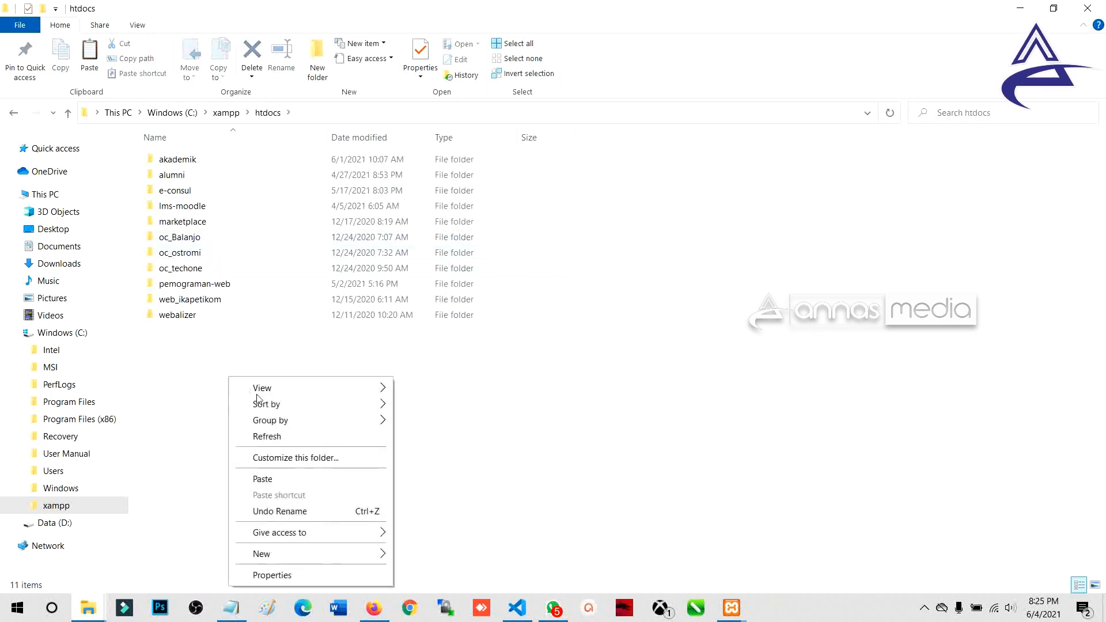
pyautogui.click(294, 482)
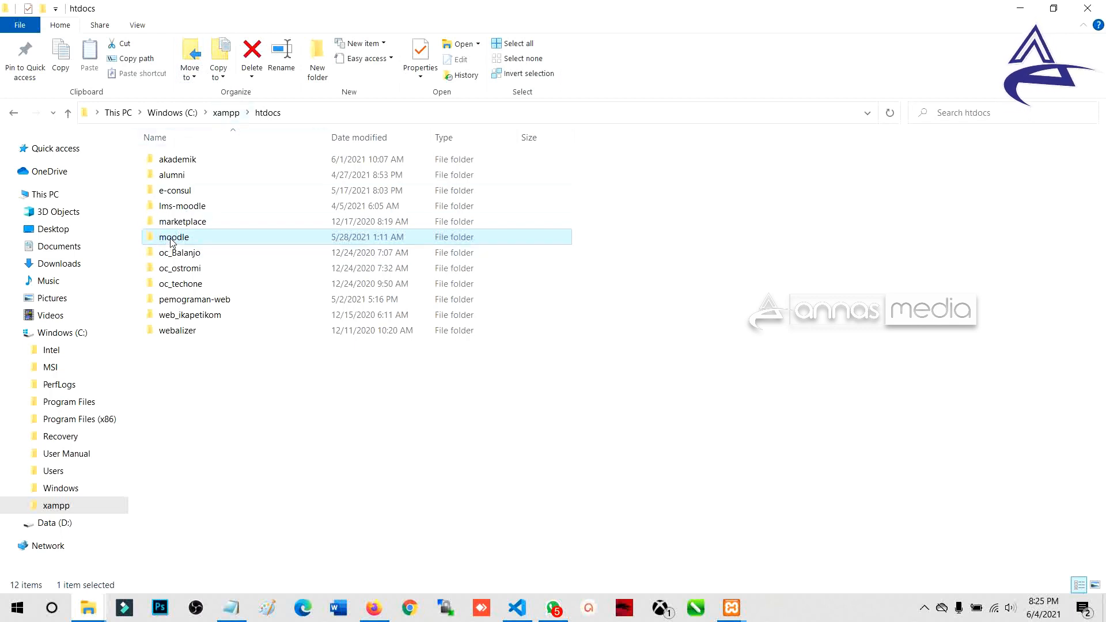
pyautogui.moveTo(171, 242)
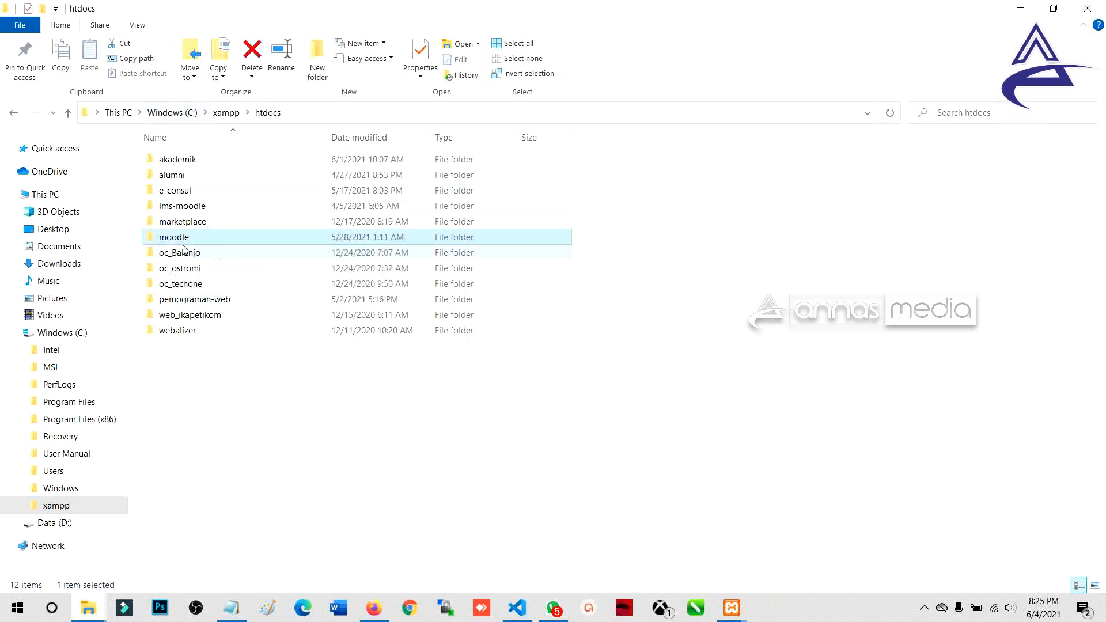
pyautogui.press('F2')
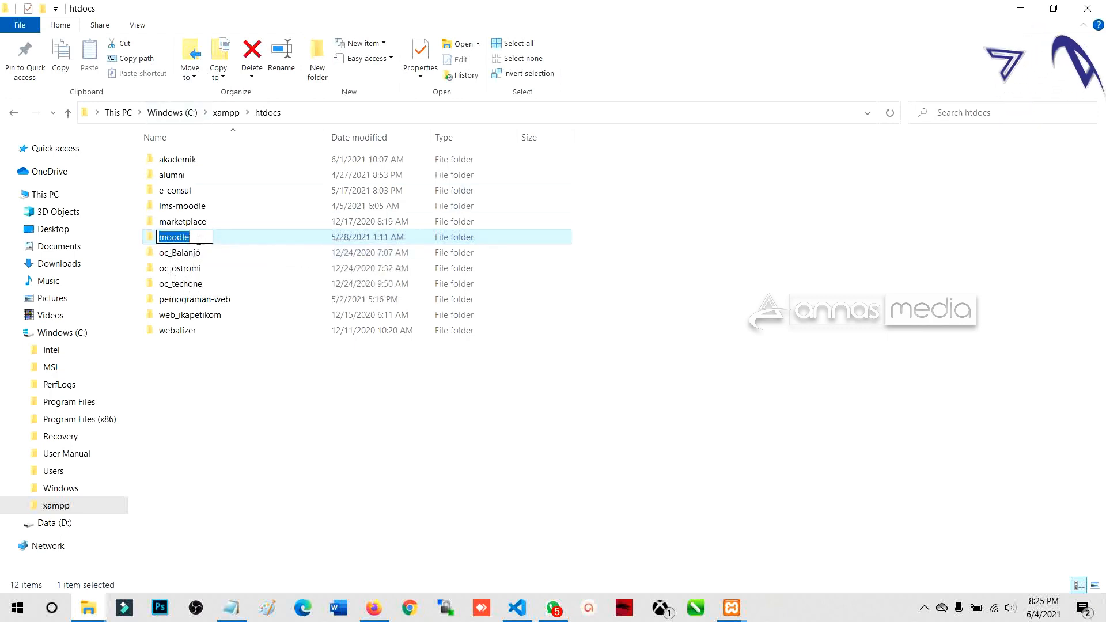
pyautogui.click(158, 238)
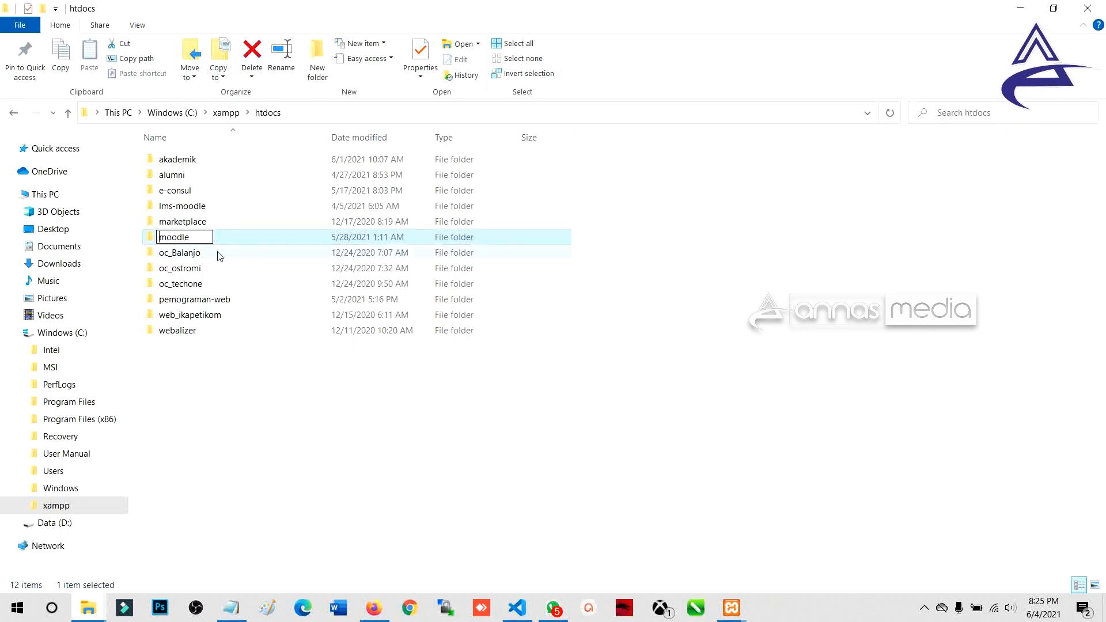
pyautogui.write('lms-')
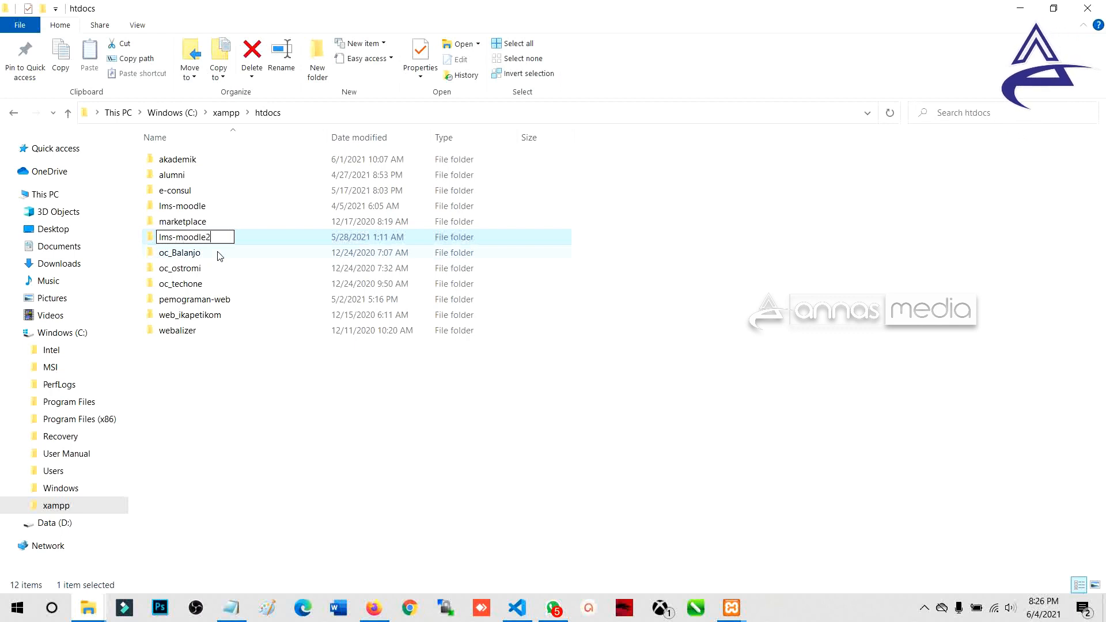
pyautogui.press('Return')
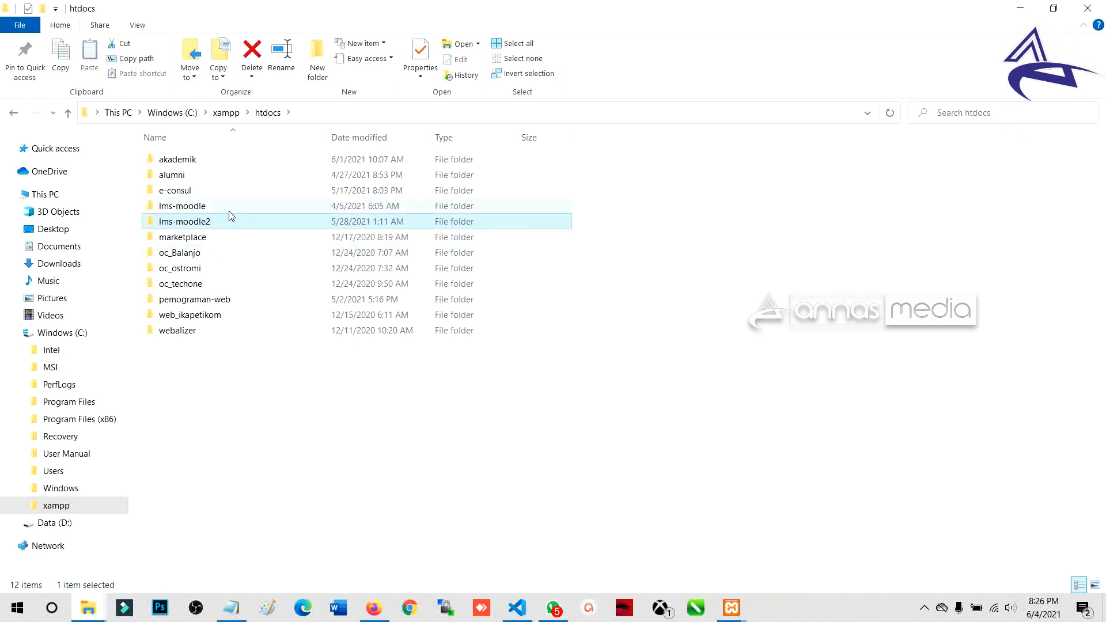
# Step: Open lms-moodle2 to confirm it holds the Moodle files, then go back to htdocs
pyautogui.click(230, 210)
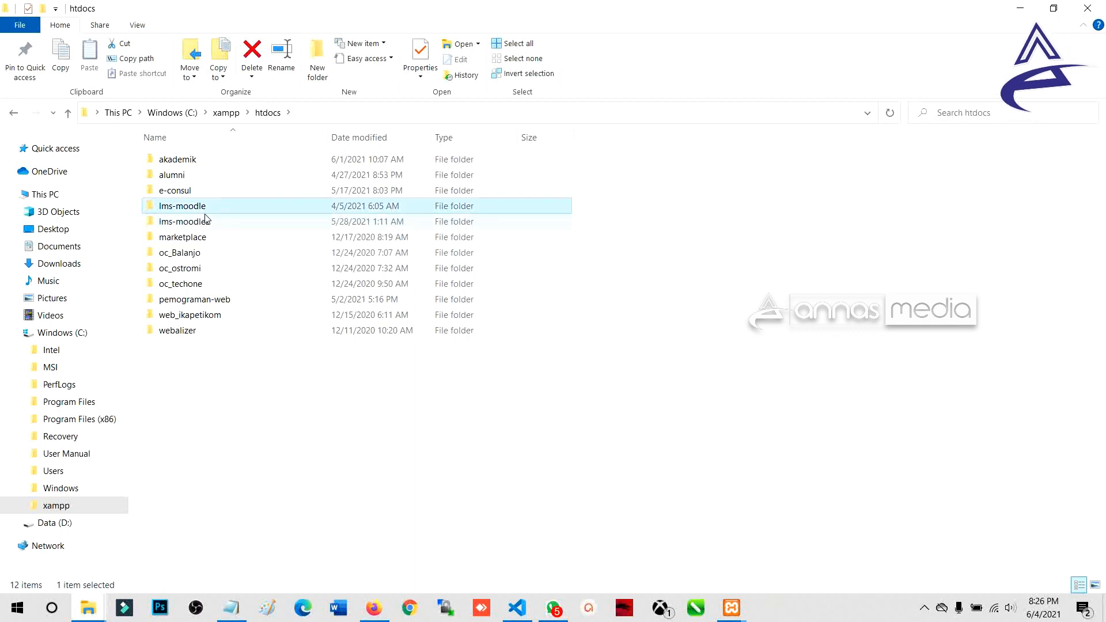
pyautogui.click(207, 224)
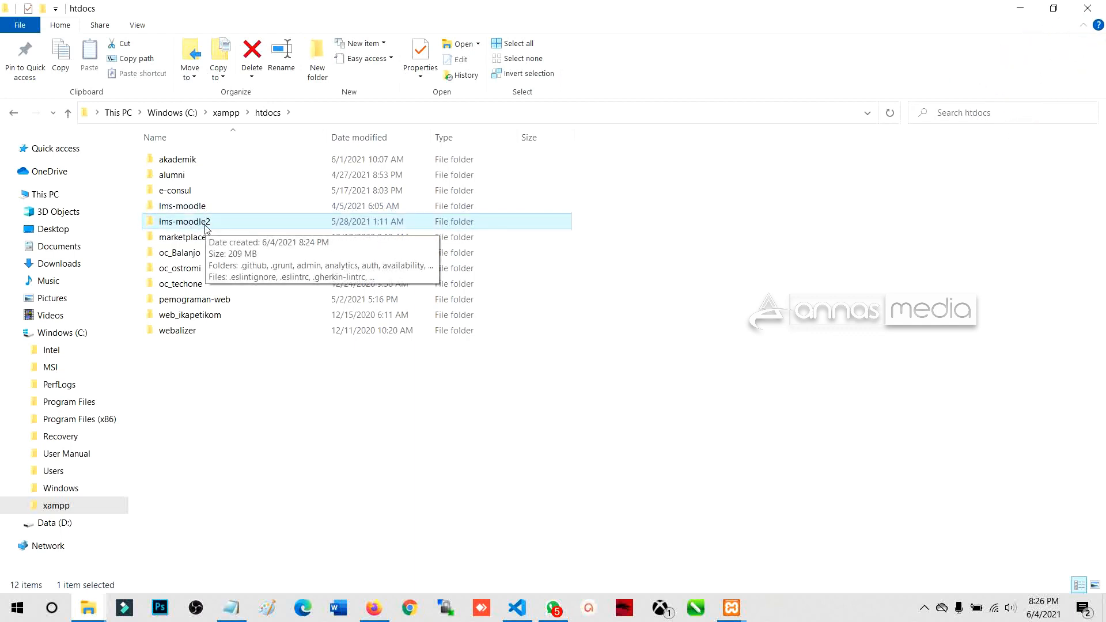
pyautogui.doubleClick(239, 227)
pyautogui.scroll(-20, 236, 345)
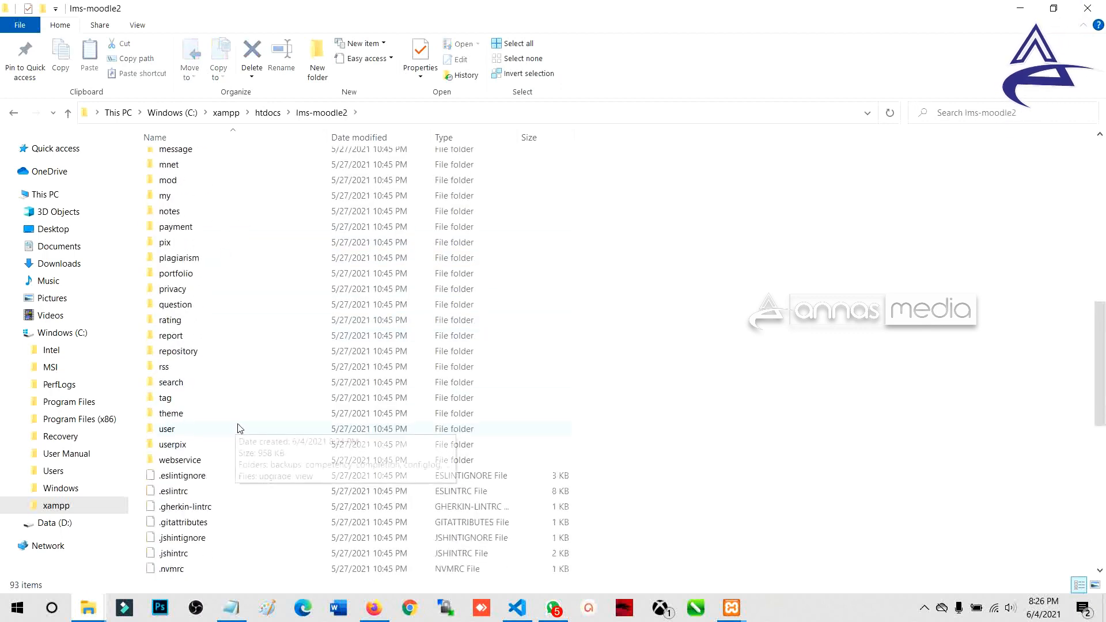
pyautogui.scroll(-5, 240, 428)
pyautogui.scroll(15, 240, 420)
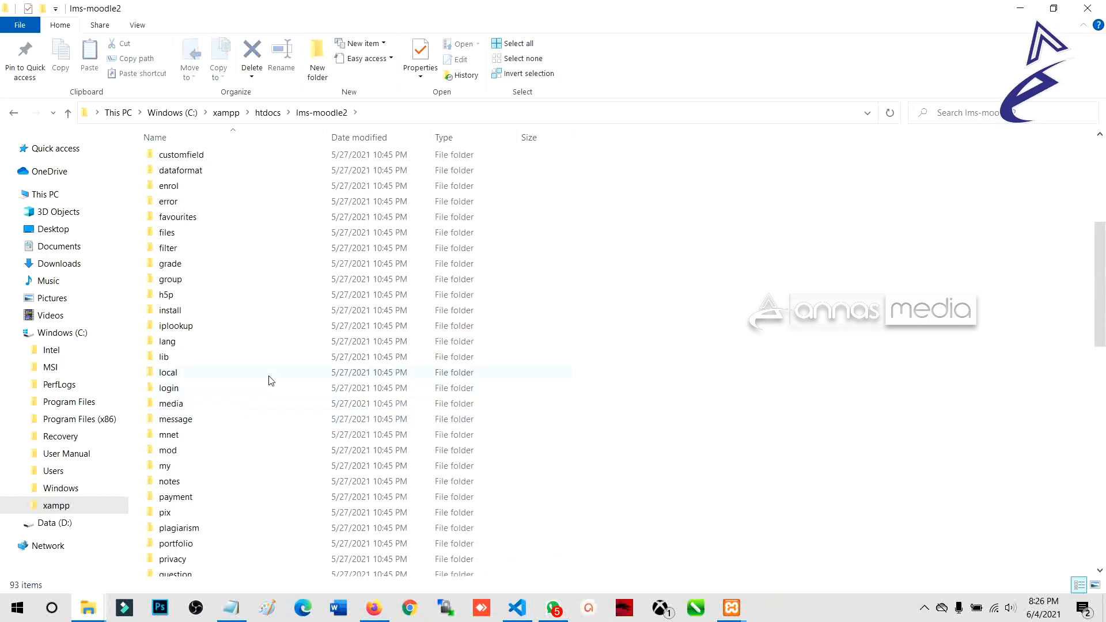
pyautogui.scroll(-7, 269, 378)
pyautogui.scroll(-6, 272, 376)
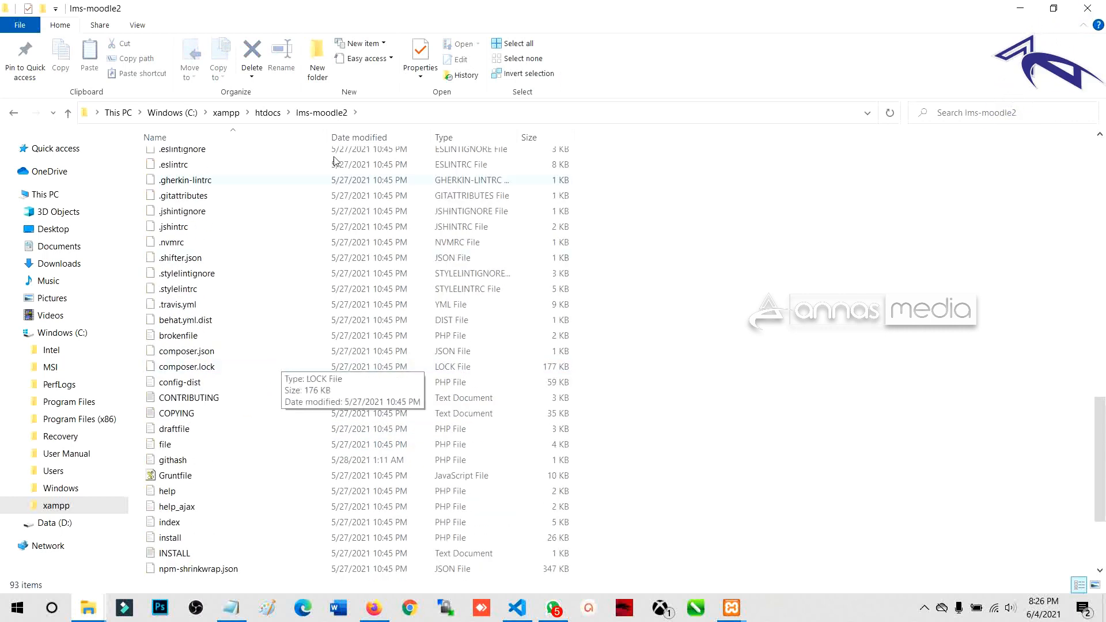
pyautogui.click(268, 112)
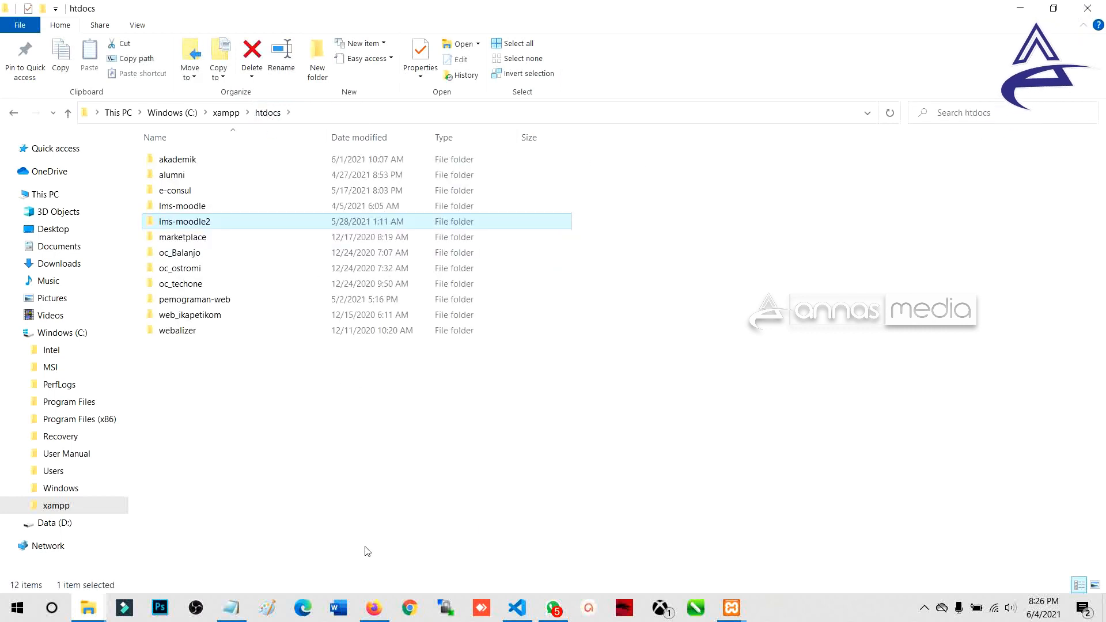
# Step: Switch to the Firefox window showing the localhost/lms-moodle login page
pyautogui.click(367, 616)
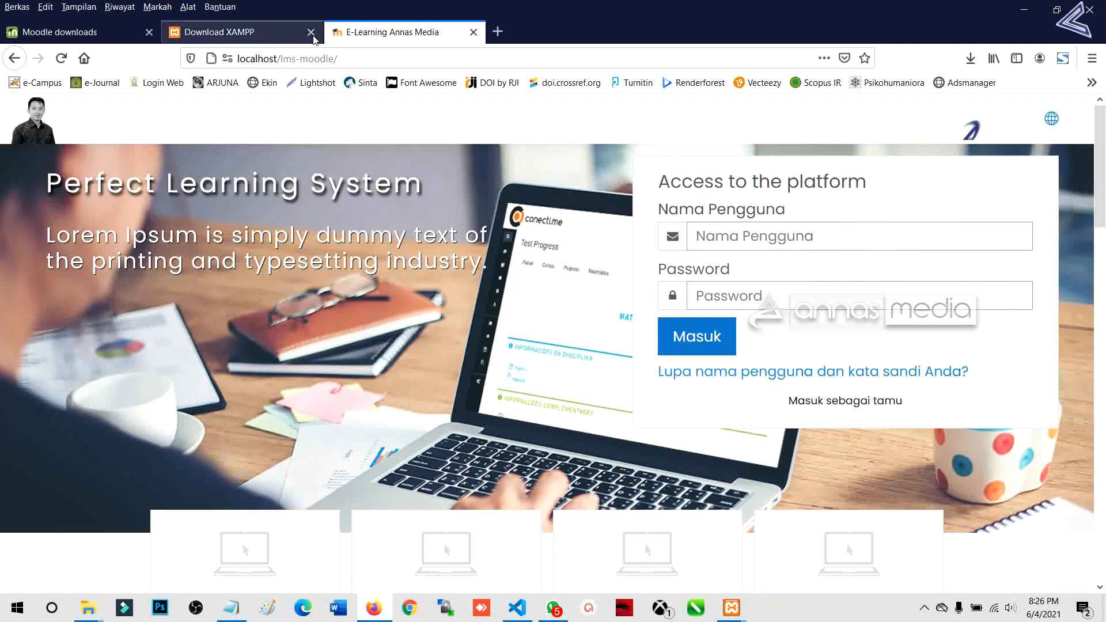
pyautogui.moveTo(378, 612)
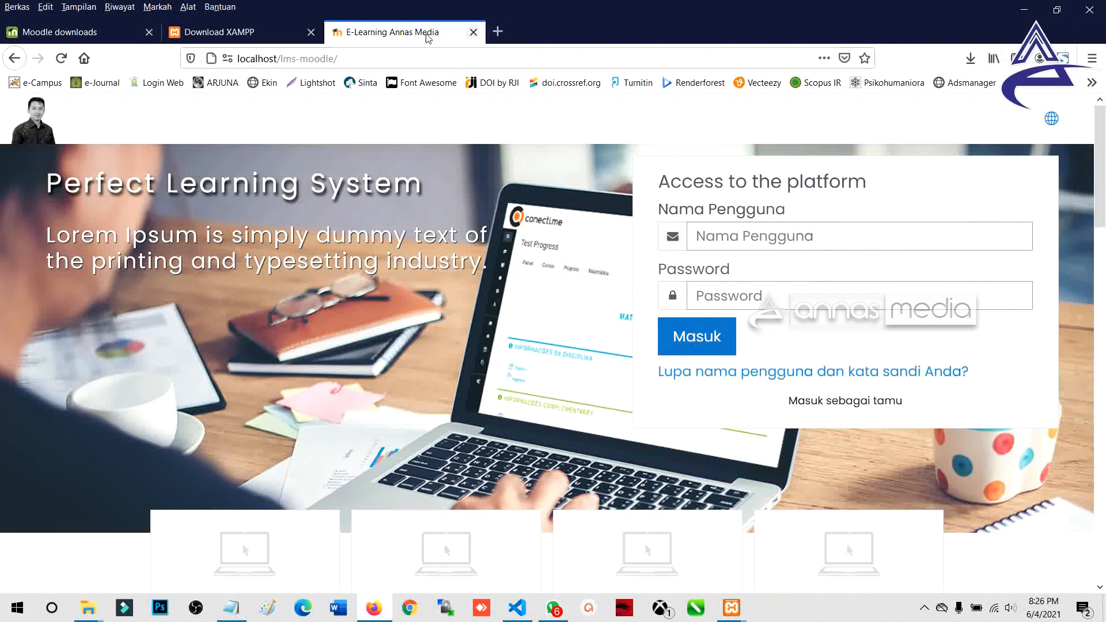
# Step: Open a new browser tab and autofill localhost in its address bar
pyautogui.moveTo(297, 59); pyautogui.dragTo(366, 61)
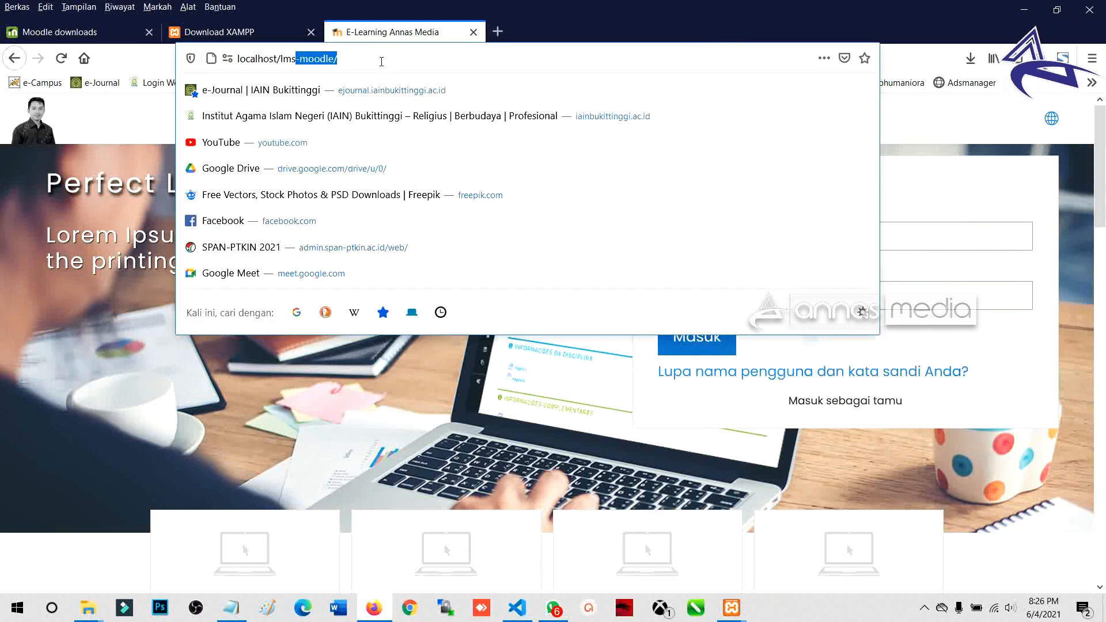
pyautogui.click(381, 62)
pyautogui.click(502, 31)
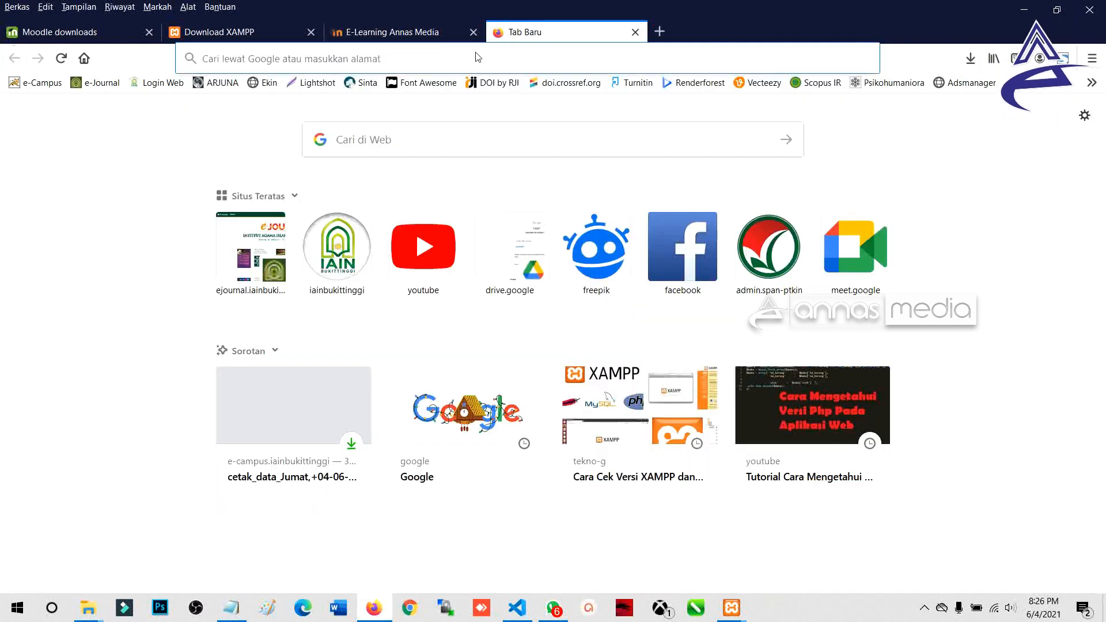
pyautogui.write('localhost/')
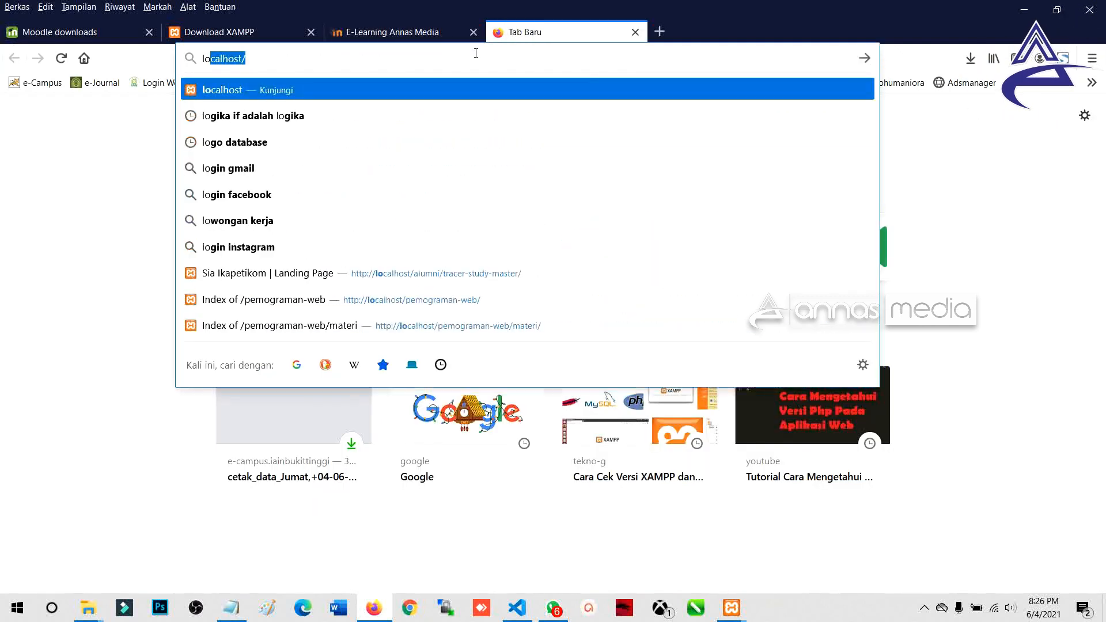
pyautogui.press('Right')
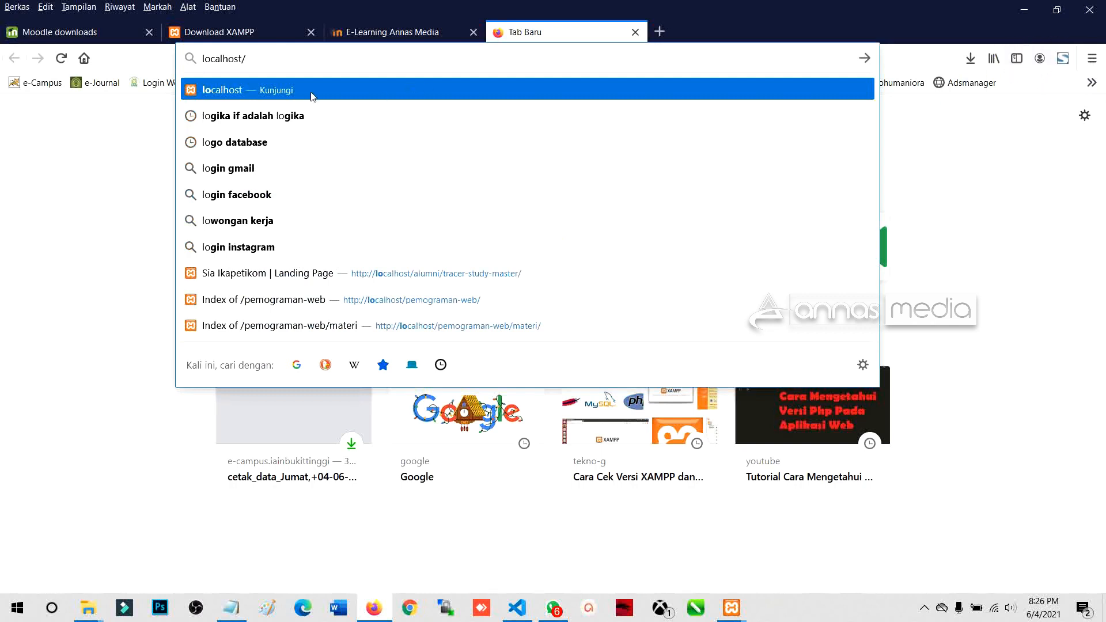
# Step: Confirm in the XAMPP control panel that Apache and MySQL are running
pyautogui.click(732, 608)
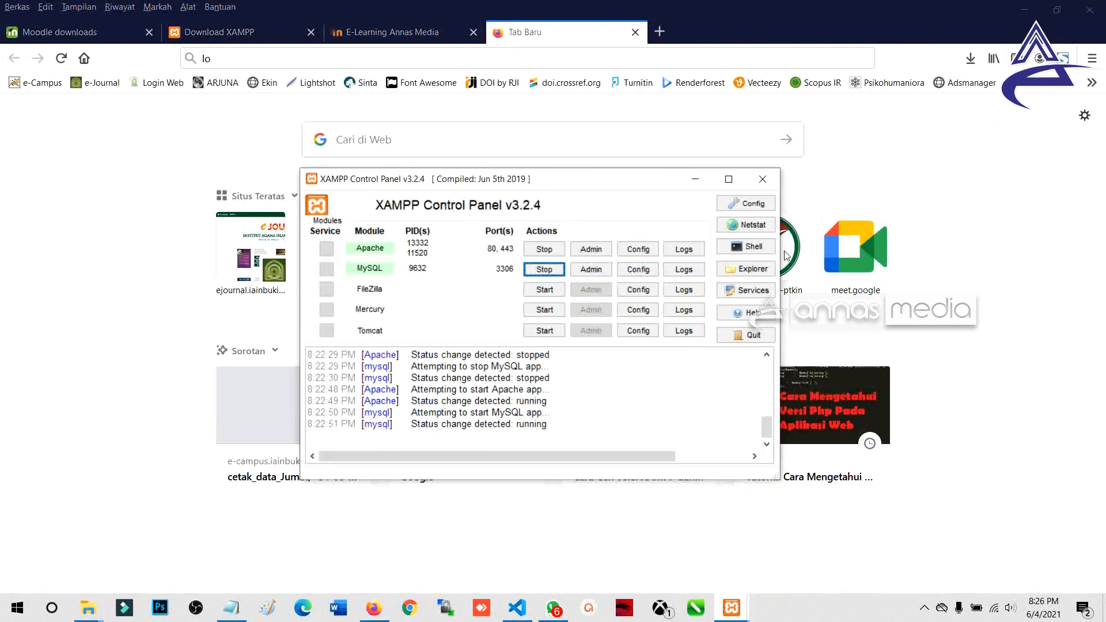
pyautogui.click(762, 179)
pyautogui.click(731, 608)
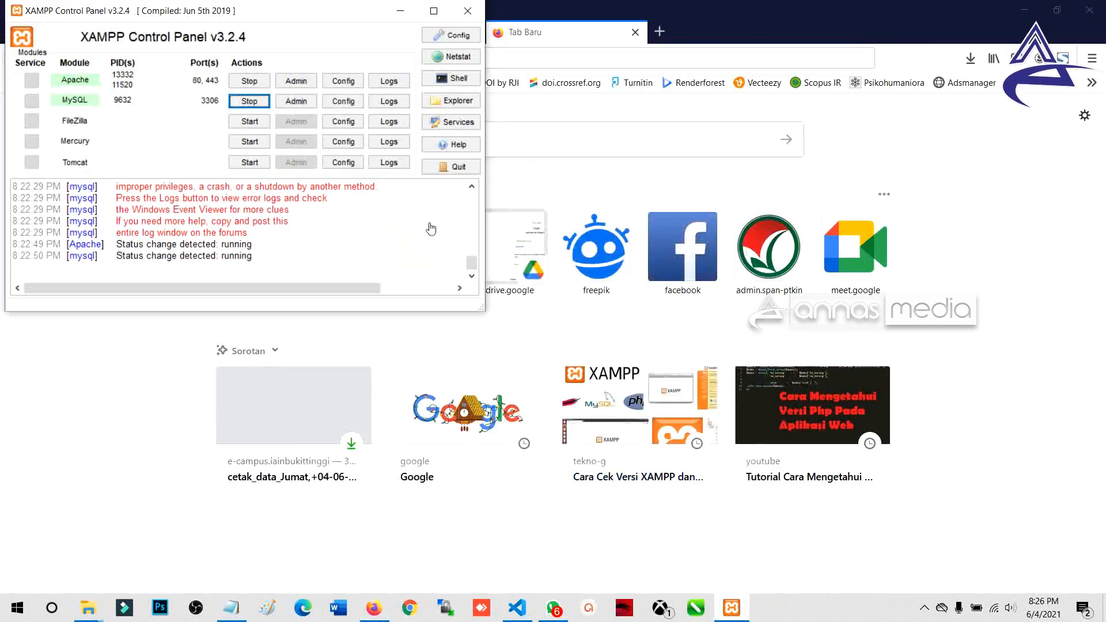
pyautogui.click(500, 167)
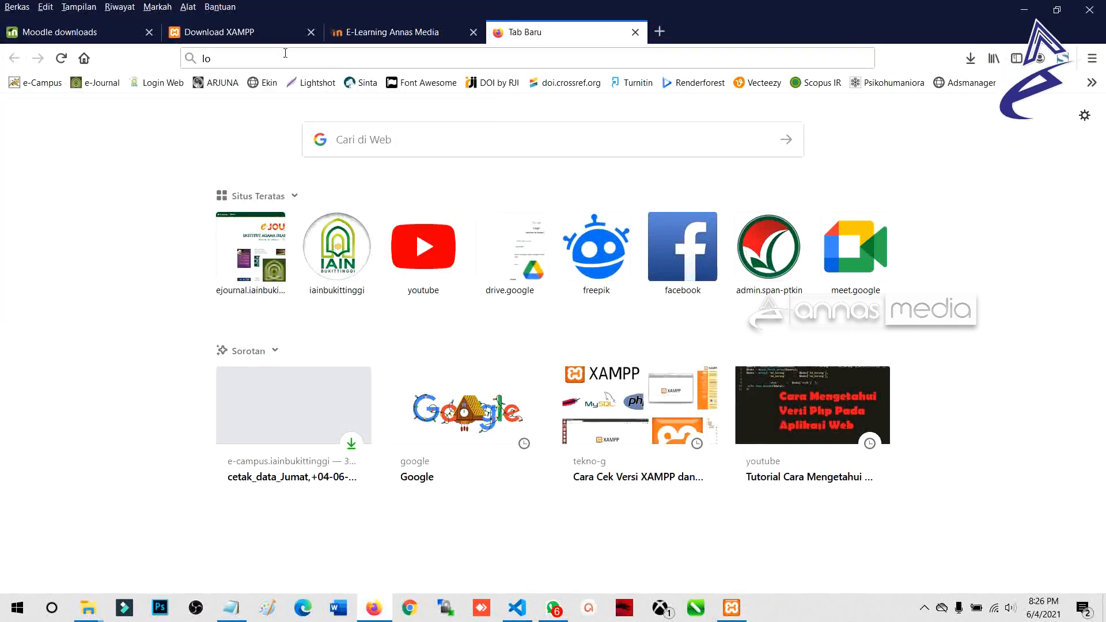
# Step: Complete the new tab's address as localhost/lms-moodle2 without loading it
pyautogui.click(282, 56)
pyautogui.click(288, 58)
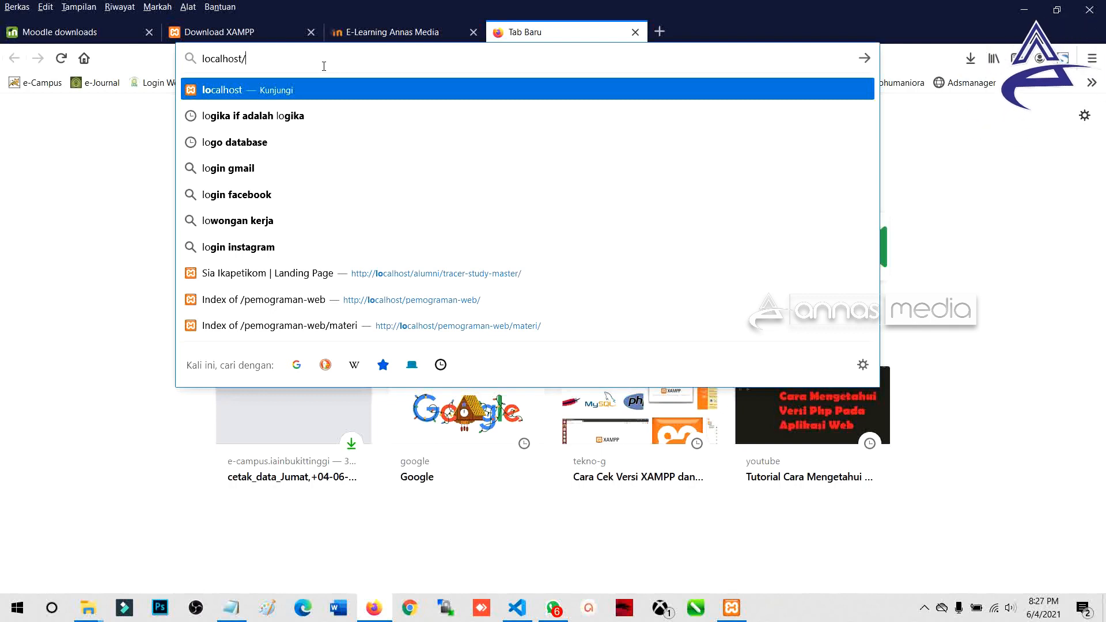
pyautogui.write('lms-moodle2')
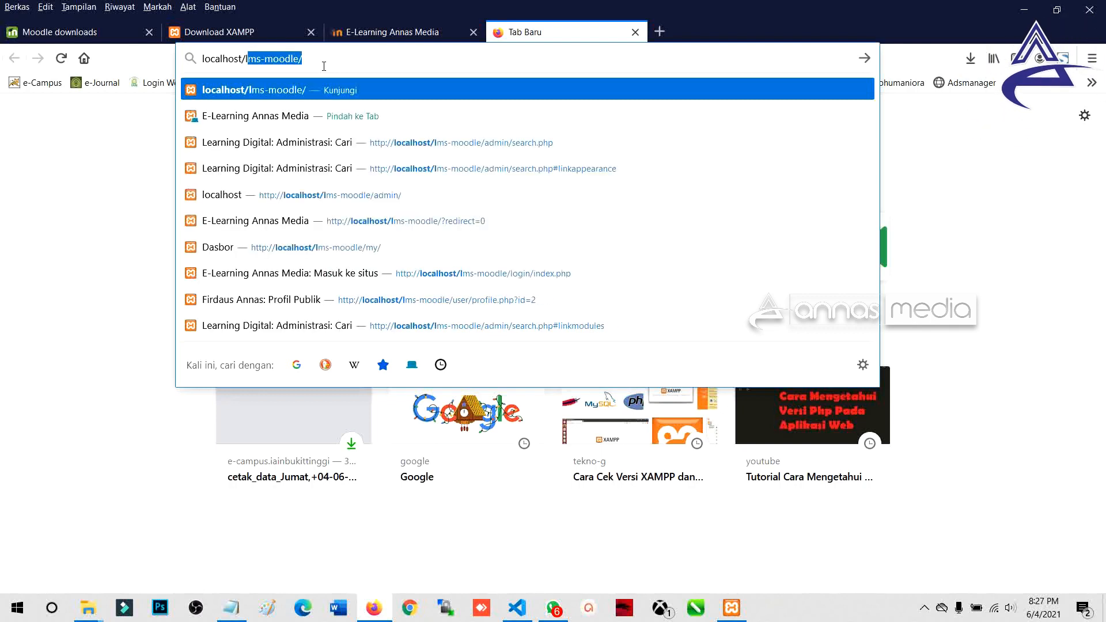
pyautogui.moveTo(302, 70); pyautogui.dragTo(248, 68)
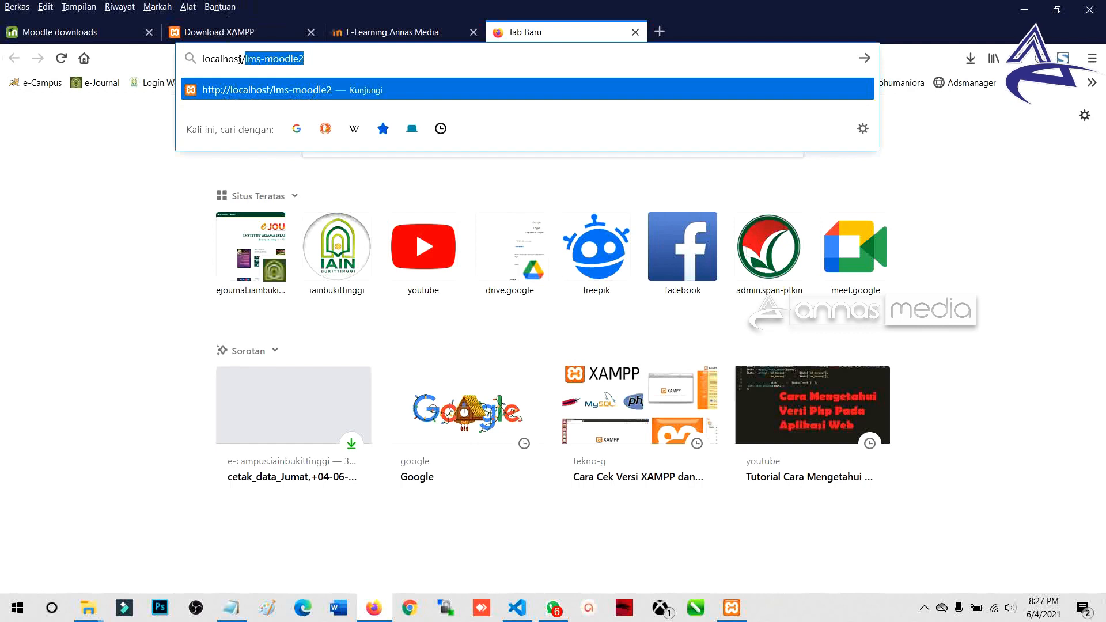
pyautogui.click(91, 605)
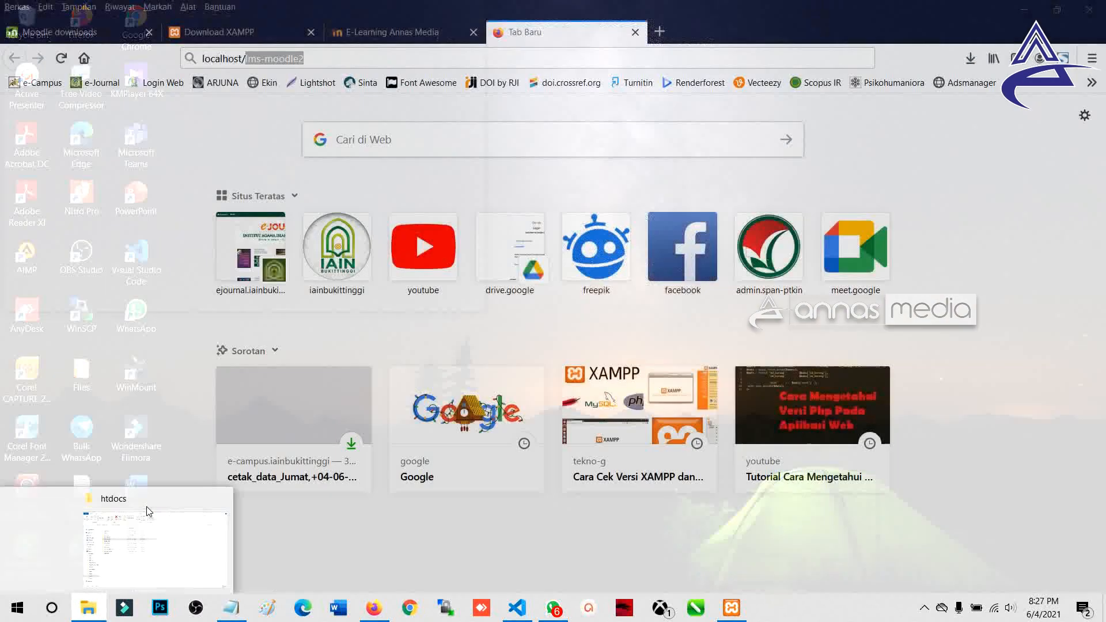
pyautogui.click(148, 511)
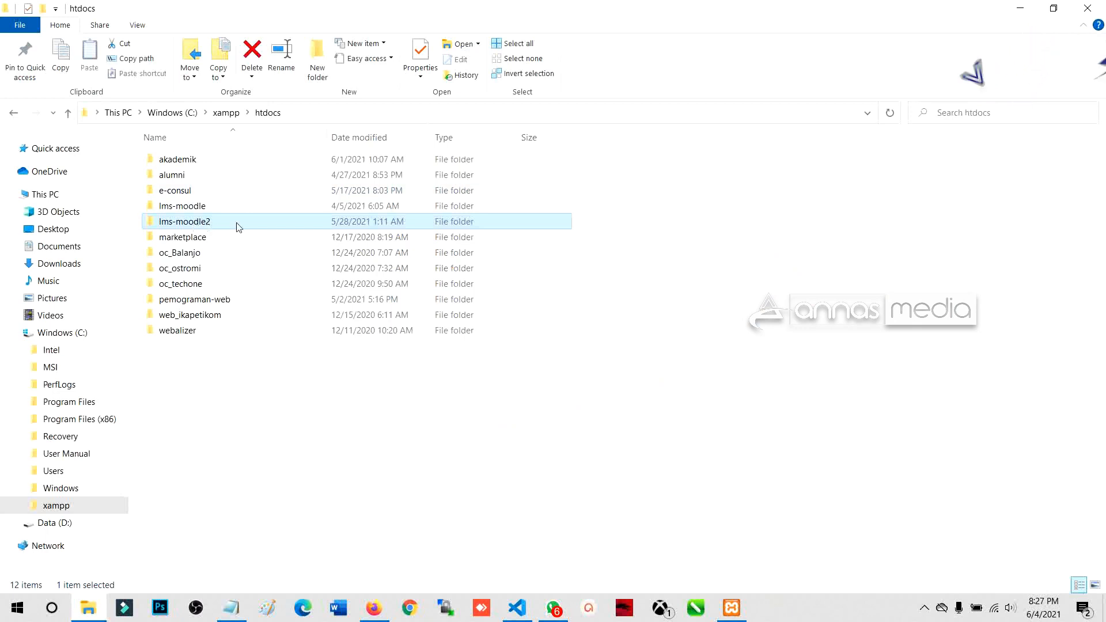
pyautogui.click(205, 222)
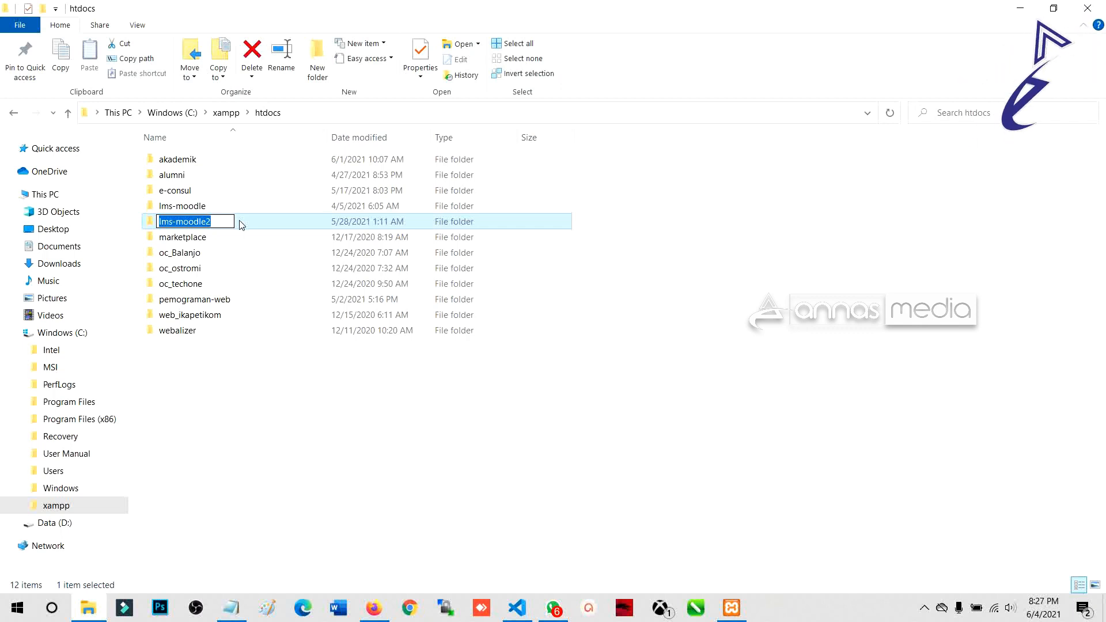
pyautogui.doubleClick(241, 224)
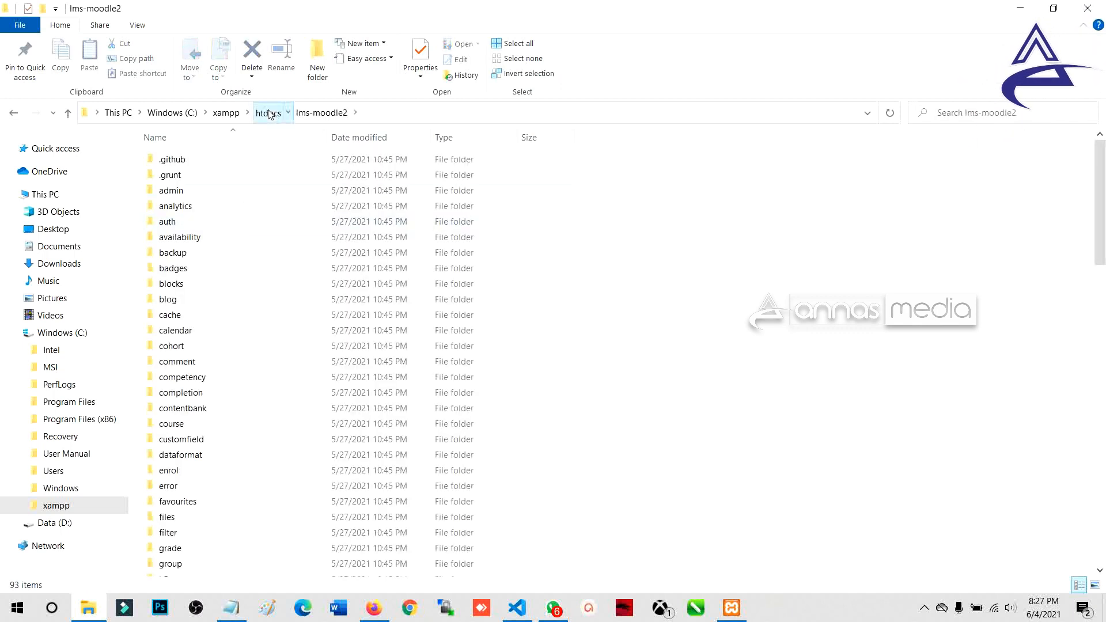
pyautogui.hotkey('alt', 'Tab')
pyautogui.click(352, 68)
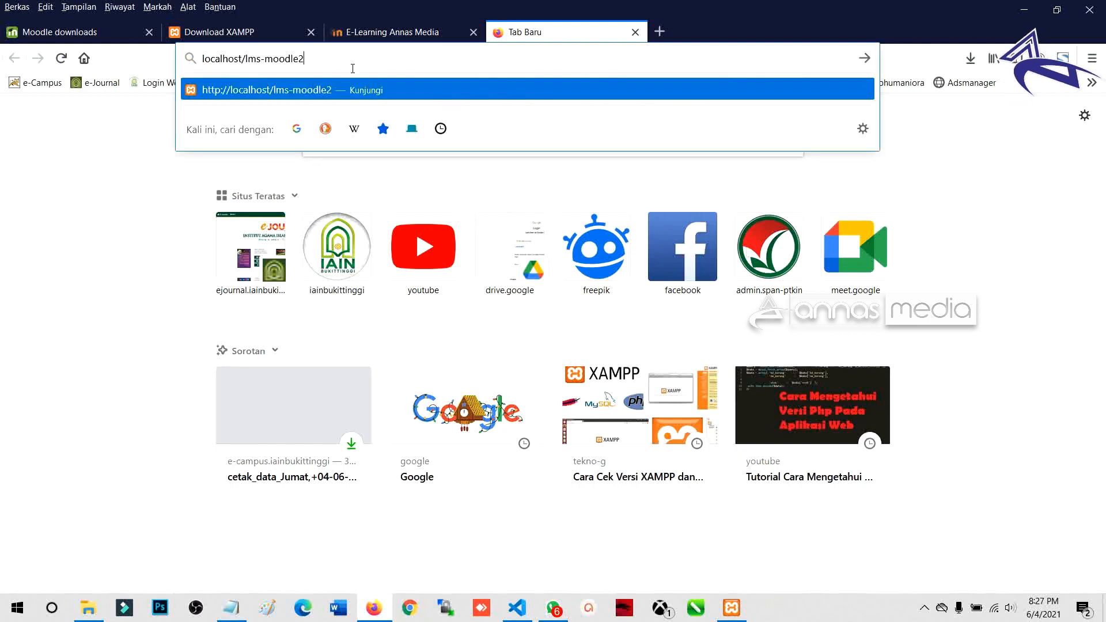
# Step: Load localhost/lms-moodle2, keep English (en) as installer language, and continue to Confirm paths
pyautogui.press('Return')
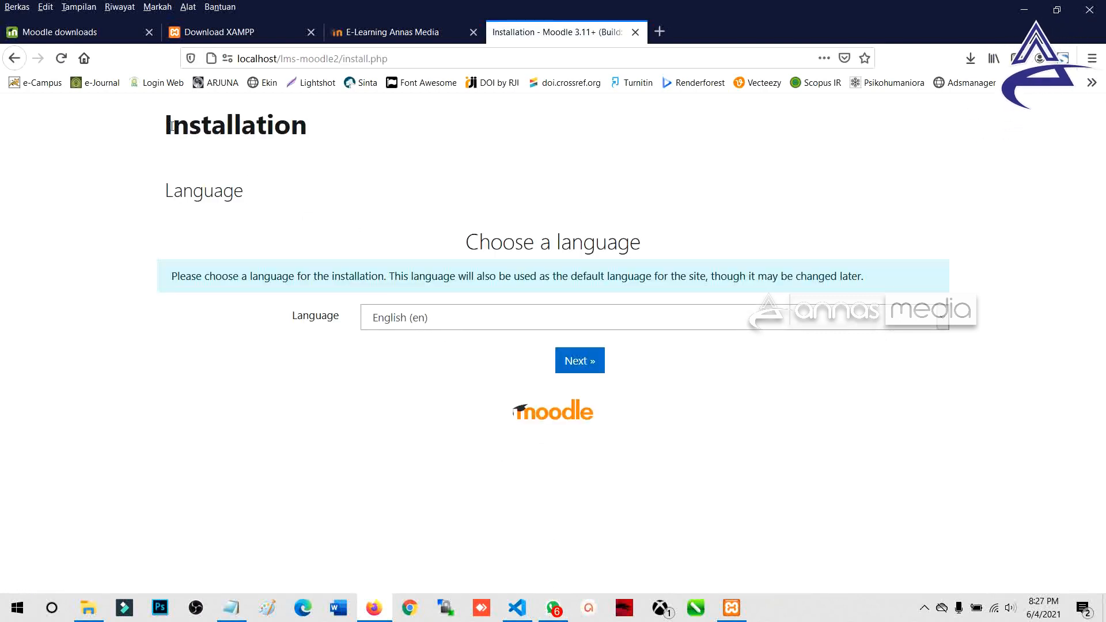
pyautogui.moveTo(164, 125); pyautogui.dragTo(301, 200)
pyautogui.click(305, 202)
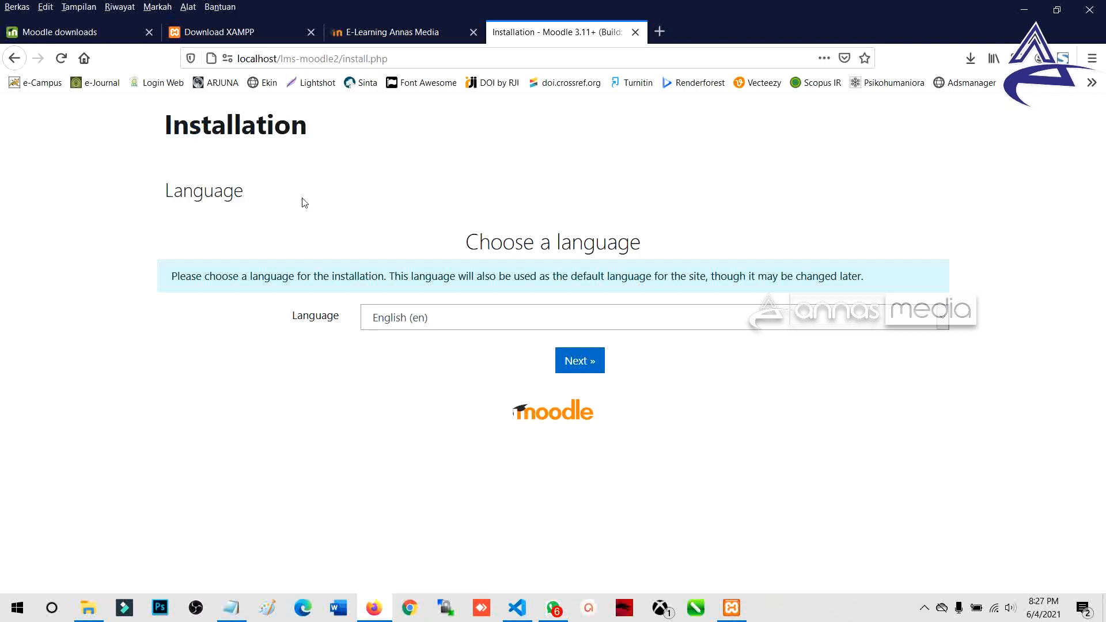
pyautogui.moveTo(163, 127); pyautogui.dragTo(254, 193)
pyautogui.click(254, 194)
pyautogui.click(423, 320)
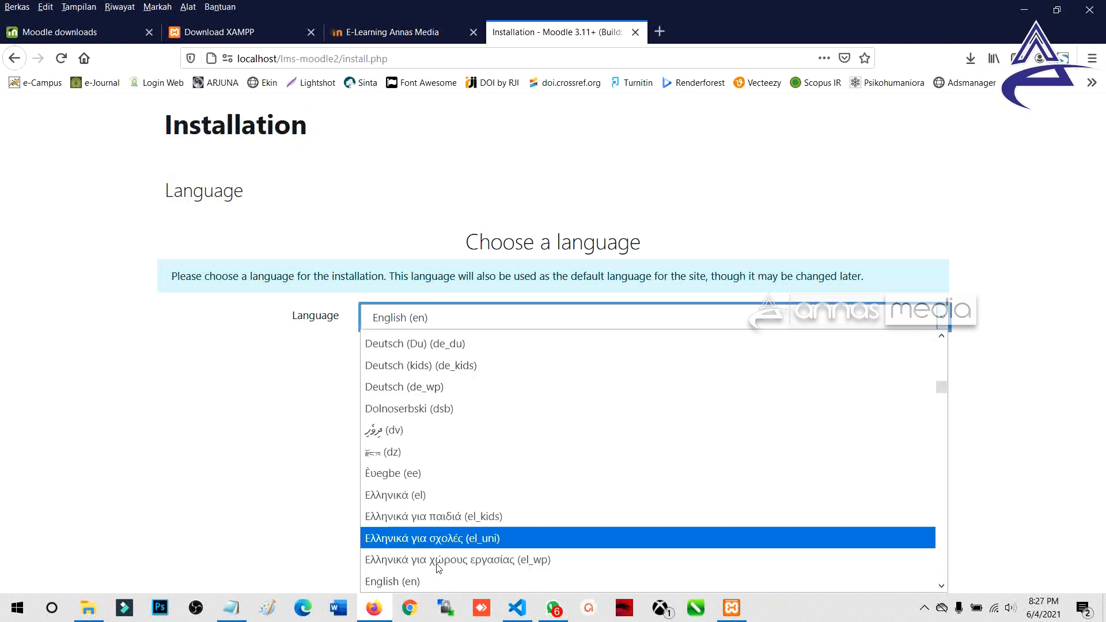
pyautogui.click(422, 578)
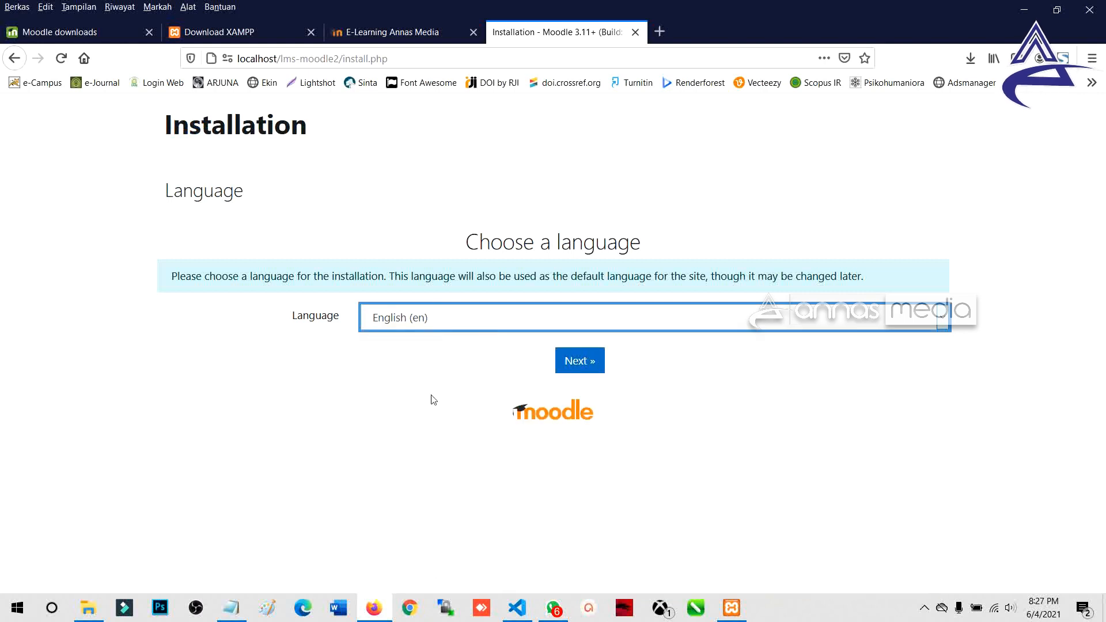
pyautogui.click(589, 365)
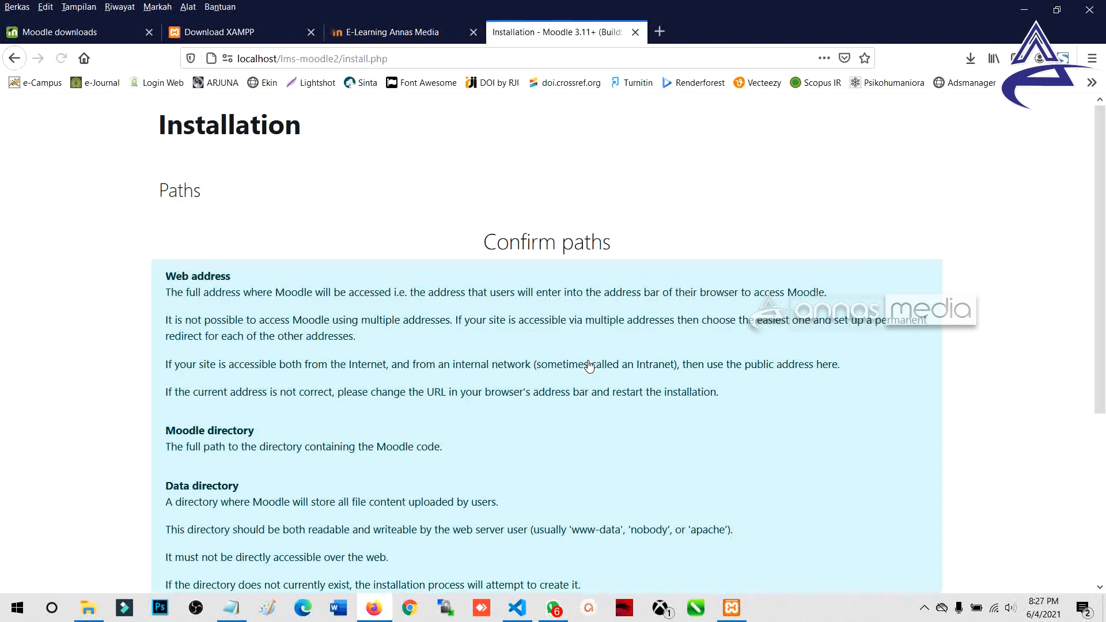
# Step: Inspect the Confirm paths fields, noting the proposed data directory C:\xampp\moodledata
pyautogui.scroll(-4, 334, 375)
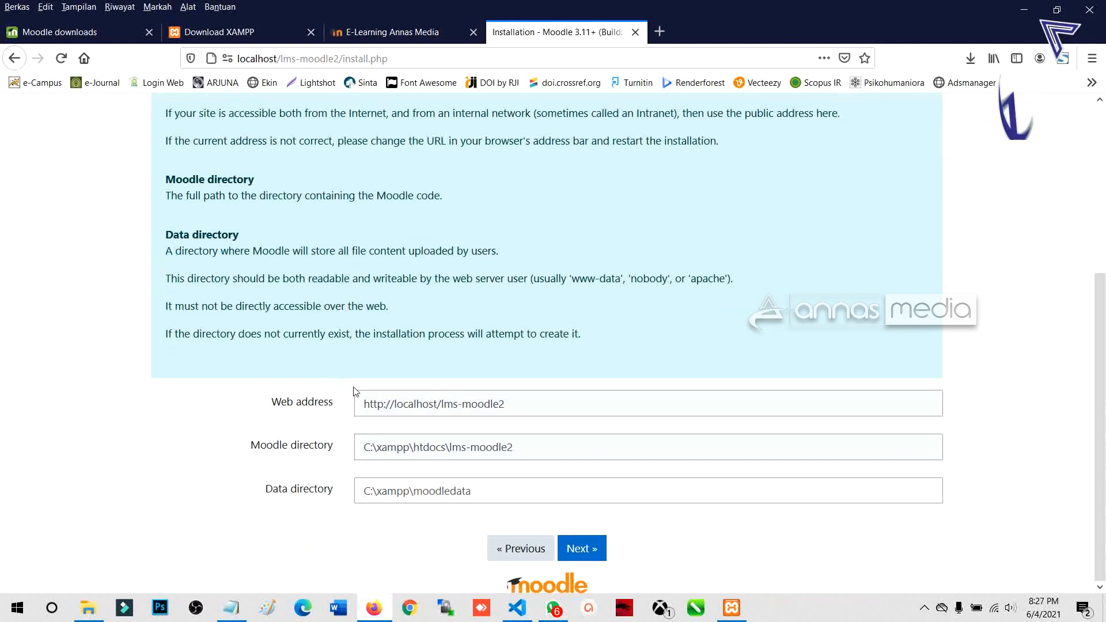
pyautogui.click(495, 496)
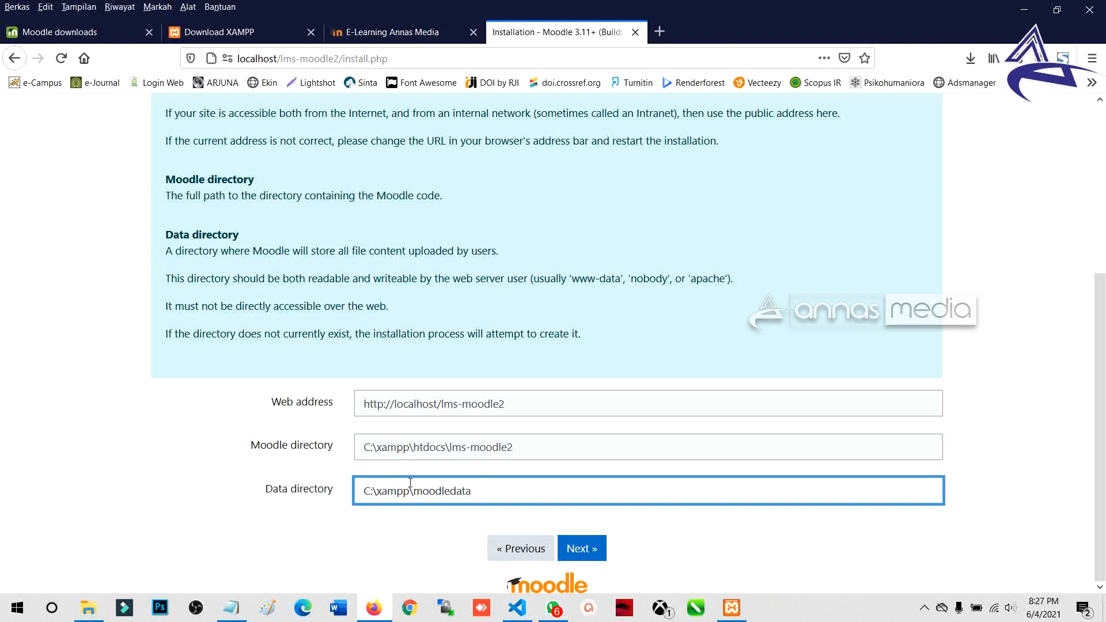
pyautogui.moveTo(416, 490); pyautogui.dragTo(479, 494)
pyautogui.click(479, 494)
pyautogui.moveTo(367, 497); pyautogui.dragTo(473, 494)
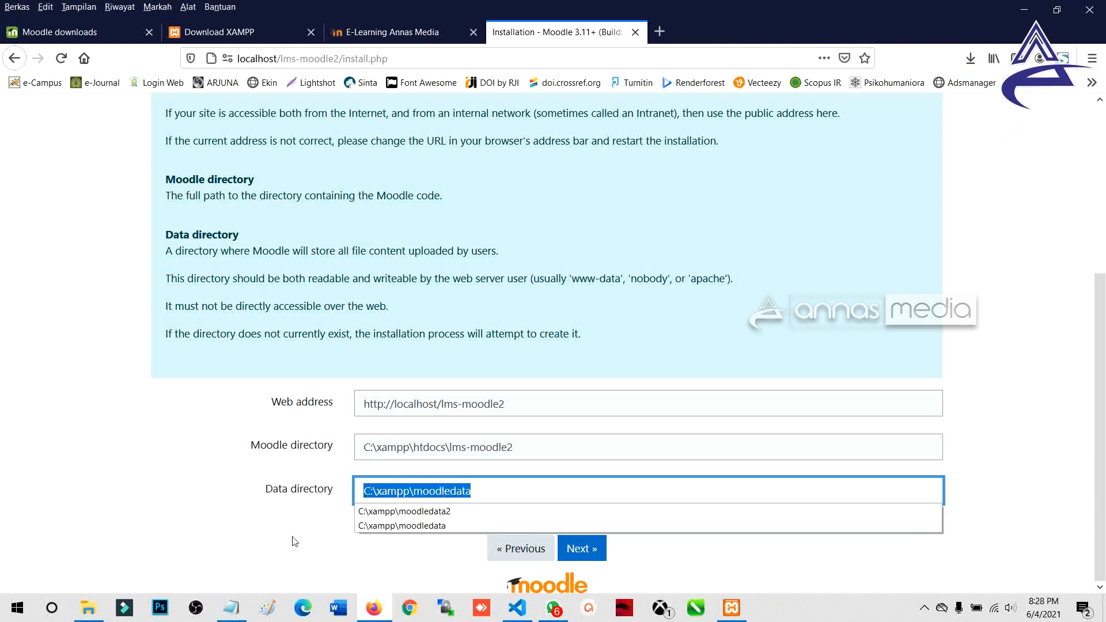
pyautogui.click(88, 608)
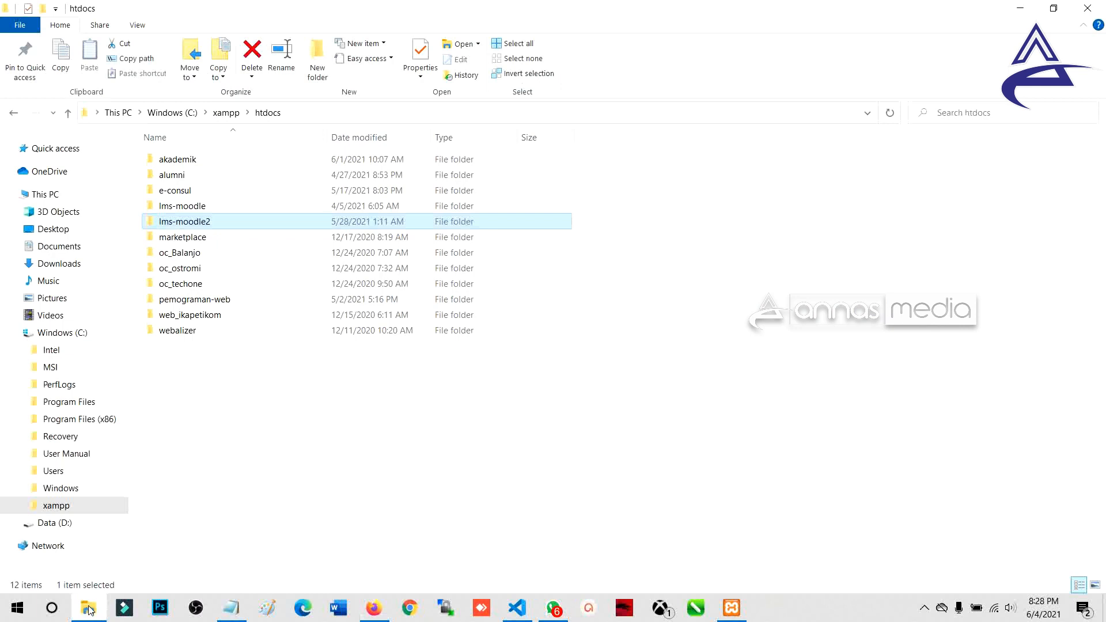
# Step: Go to C:\xampp and delete the leftover moodledata2 folder
pyautogui.click(226, 113)
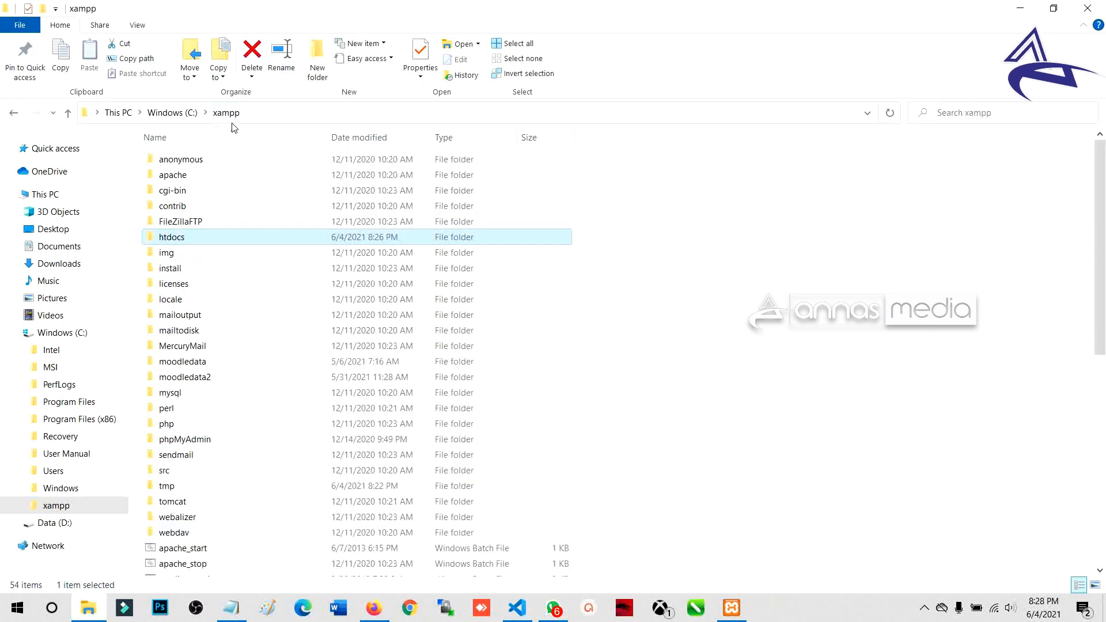
pyautogui.click(180, 112)
pyautogui.doubleClick(180, 164)
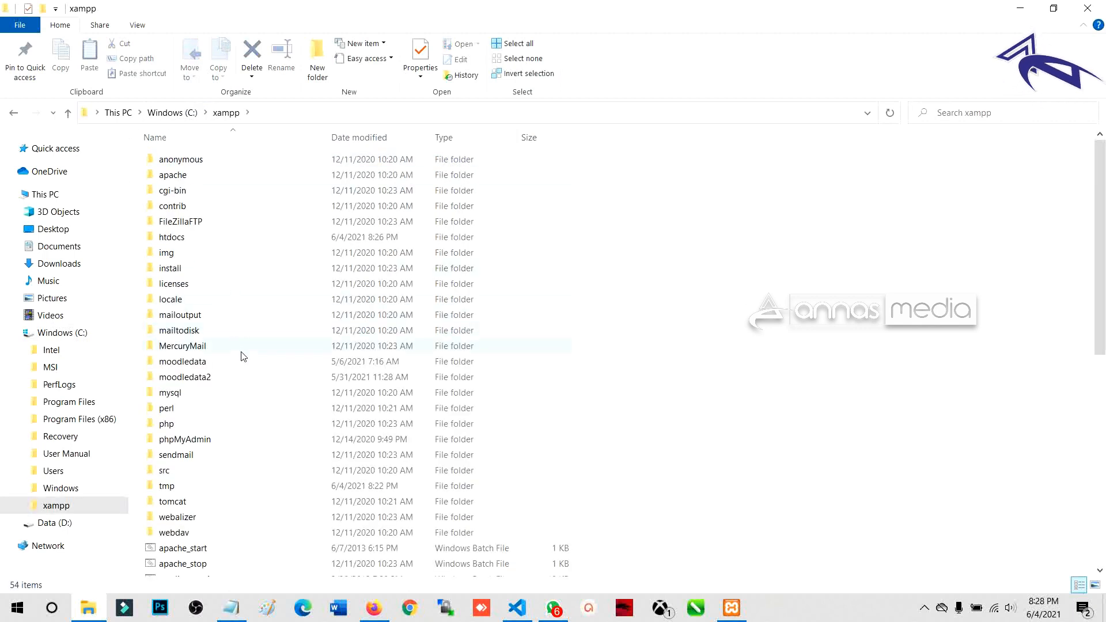
pyautogui.click(240, 375)
pyautogui.hotkey('alt', 'Tab')
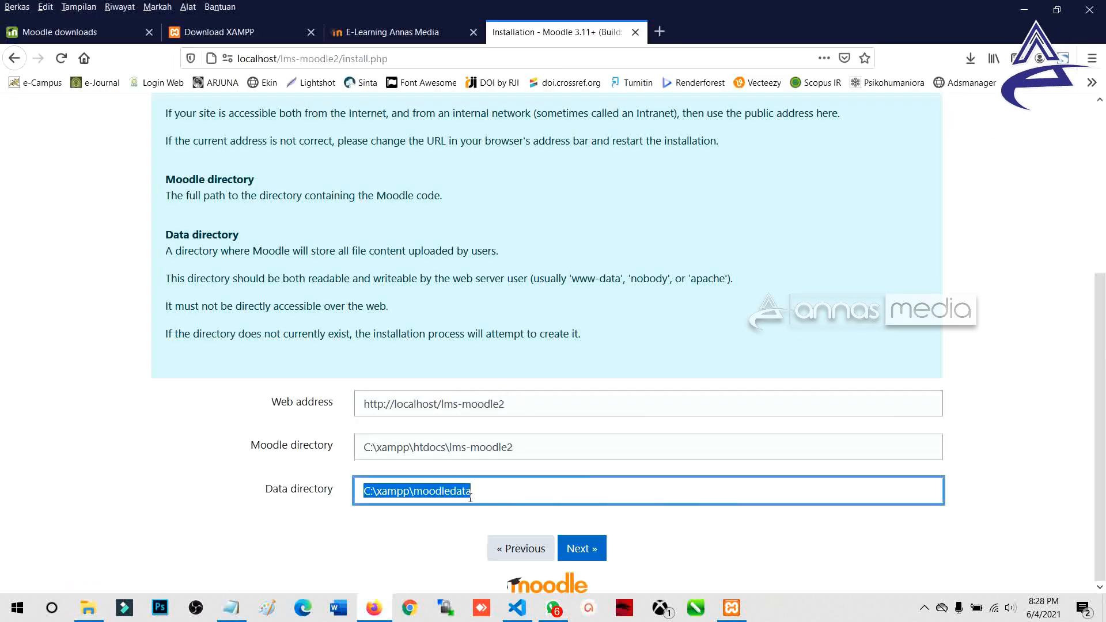
pyautogui.hotkey('alt', 'Tab')
pyautogui.click(252, 56)
# Step: Copy 'moodledata' from the installer's Data directory path and create a New folder in C:\xampp
pyautogui.click(209, 362)
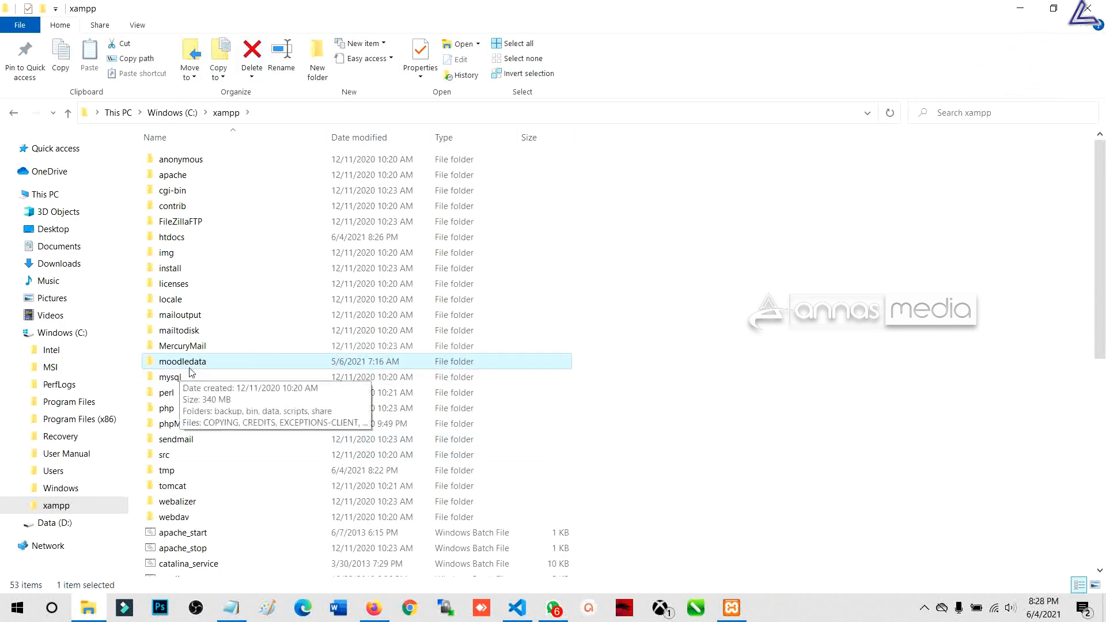
pyautogui.click(207, 363)
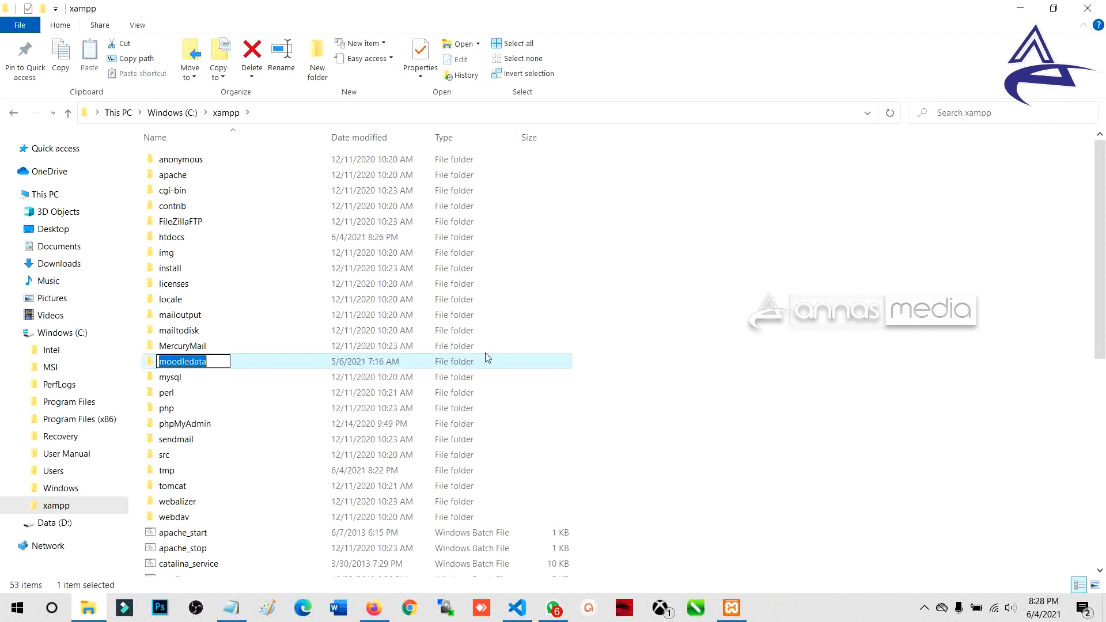
pyautogui.click(628, 351)
pyautogui.click(167, 362)
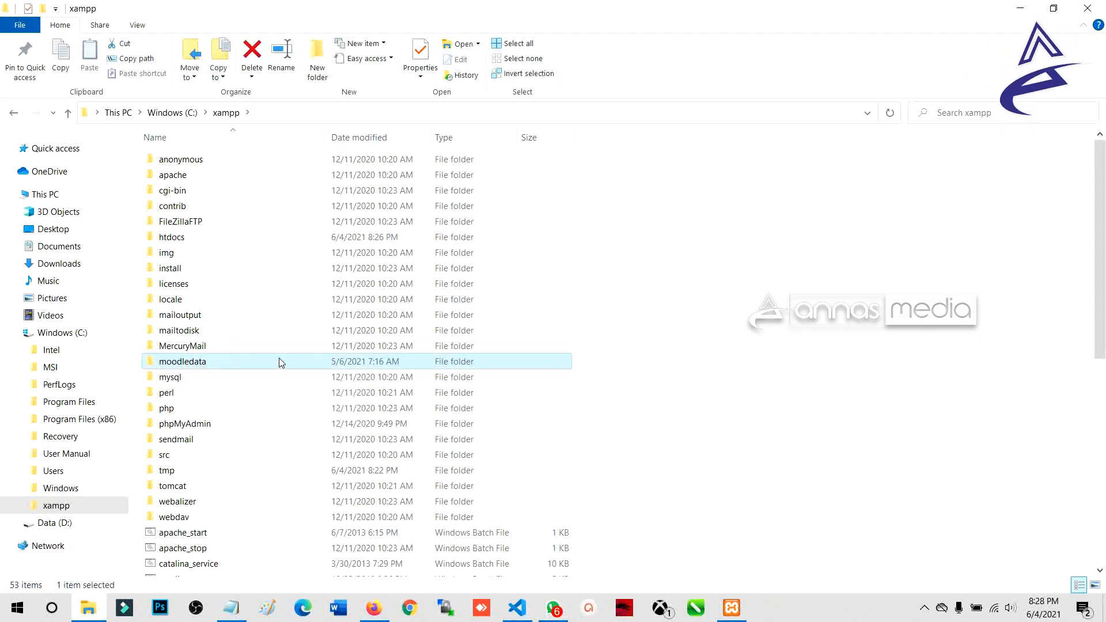
pyautogui.hotkey('alt', 'Tab')
pyautogui.click(488, 500)
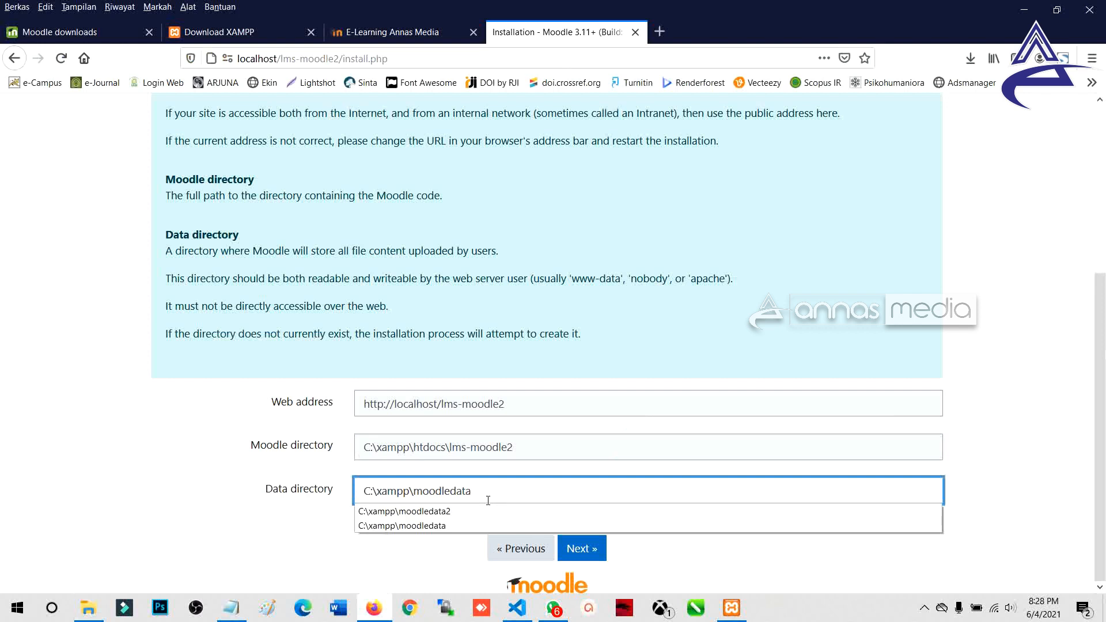
pyautogui.doubleClick(415, 493)
pyautogui.hotkey('ctrl', 'c')
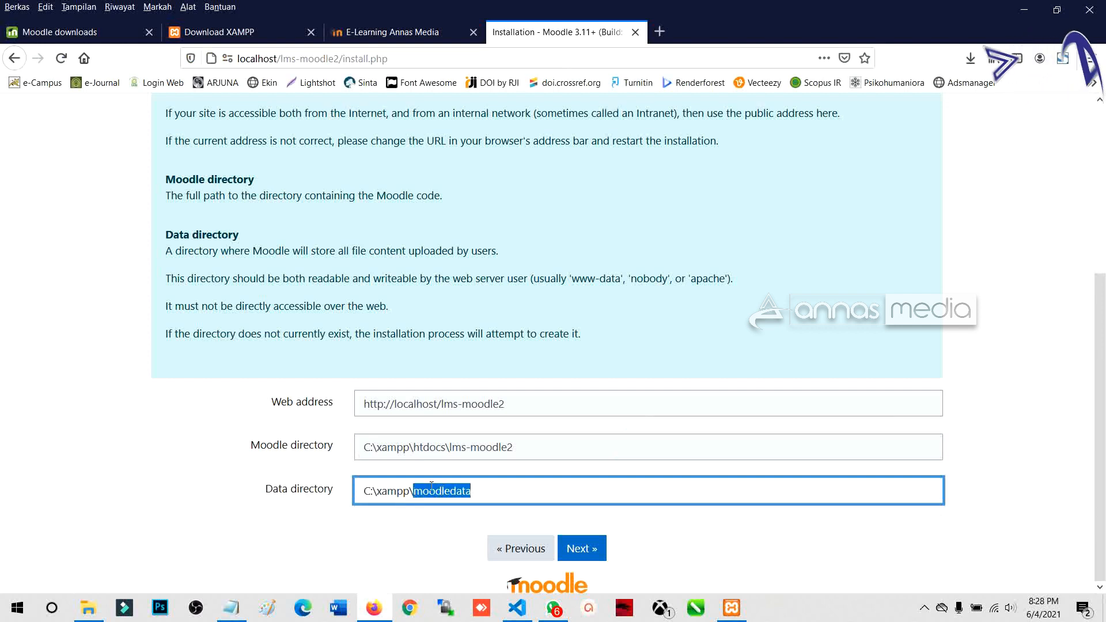
pyautogui.hotkey('alt', 'Tab')
pyautogui.click(316, 64)
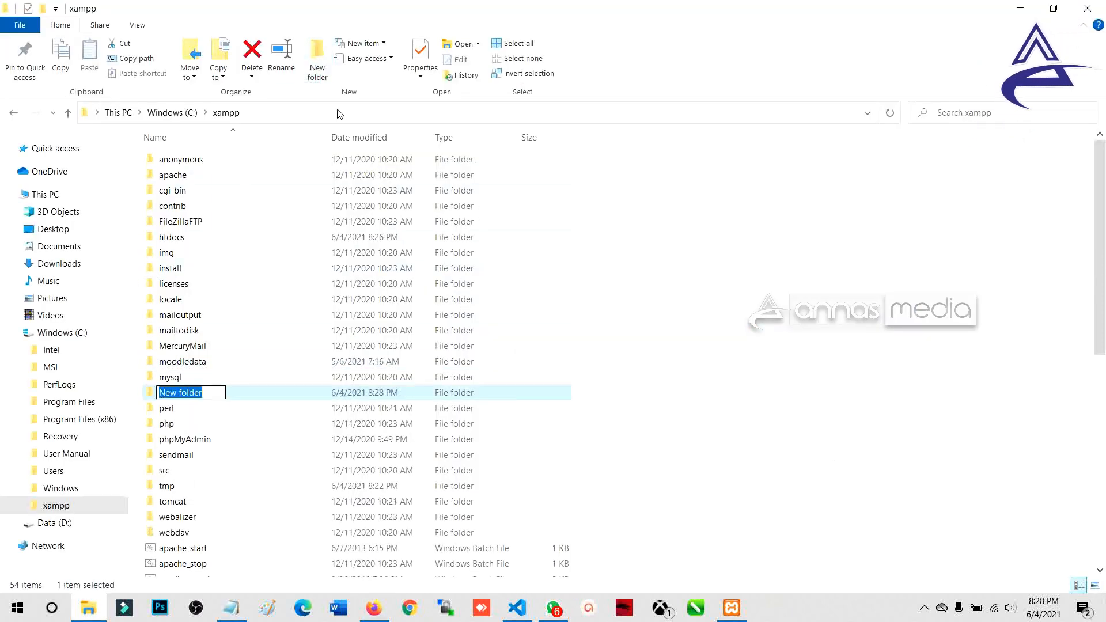
# Step: Name the new folder in C:\xampp moodledata2
pyautogui.hotkey('ctrl', 'v')
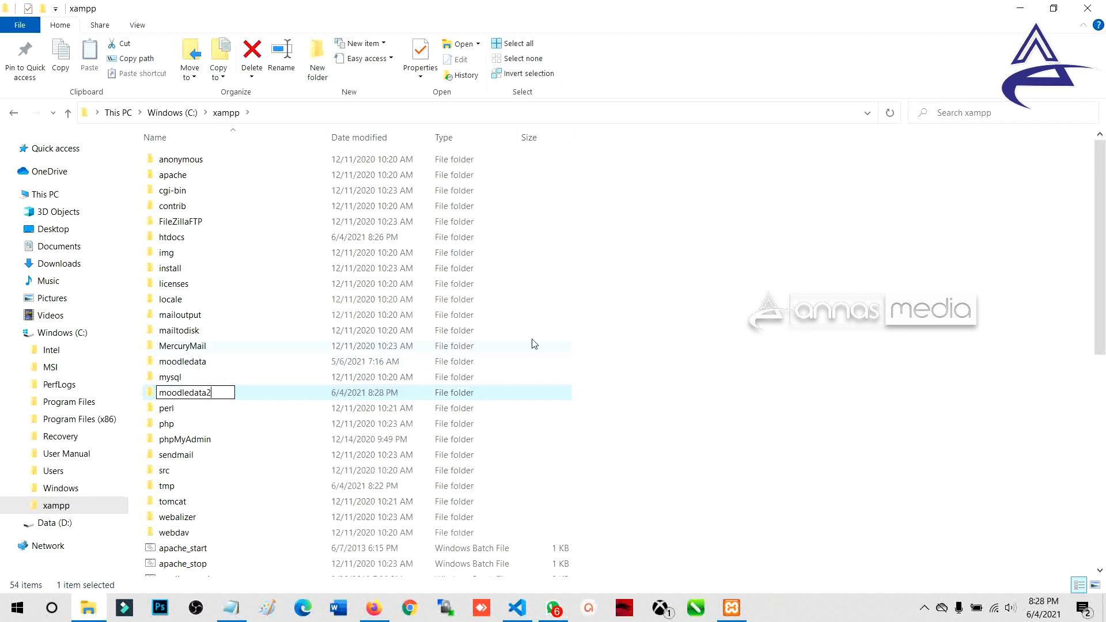
pyautogui.write('2')
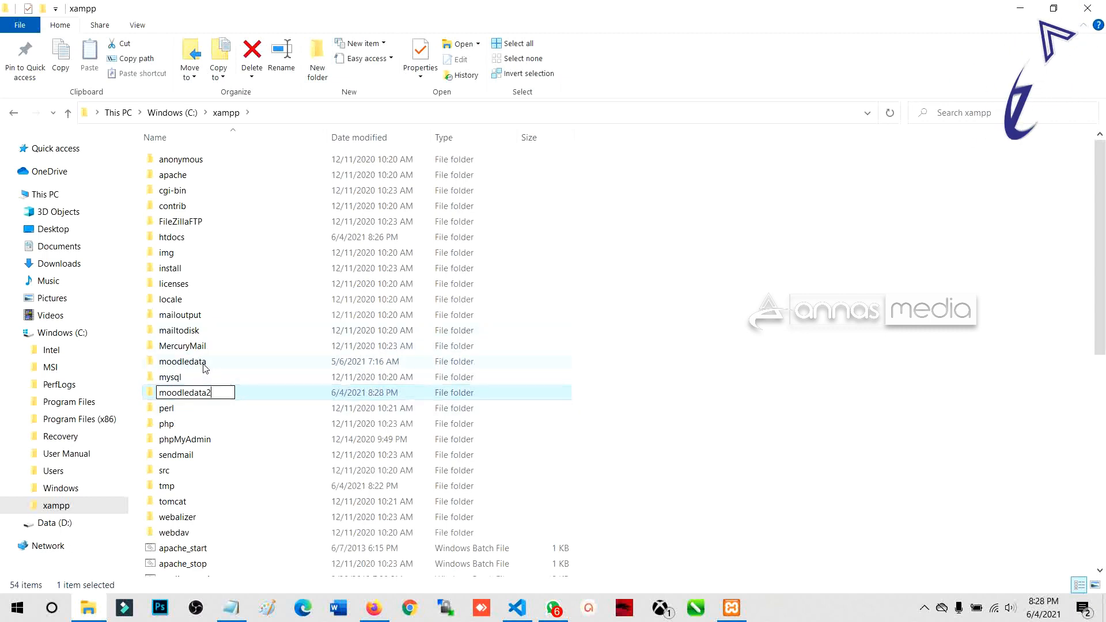
pyautogui.click(556, 380)
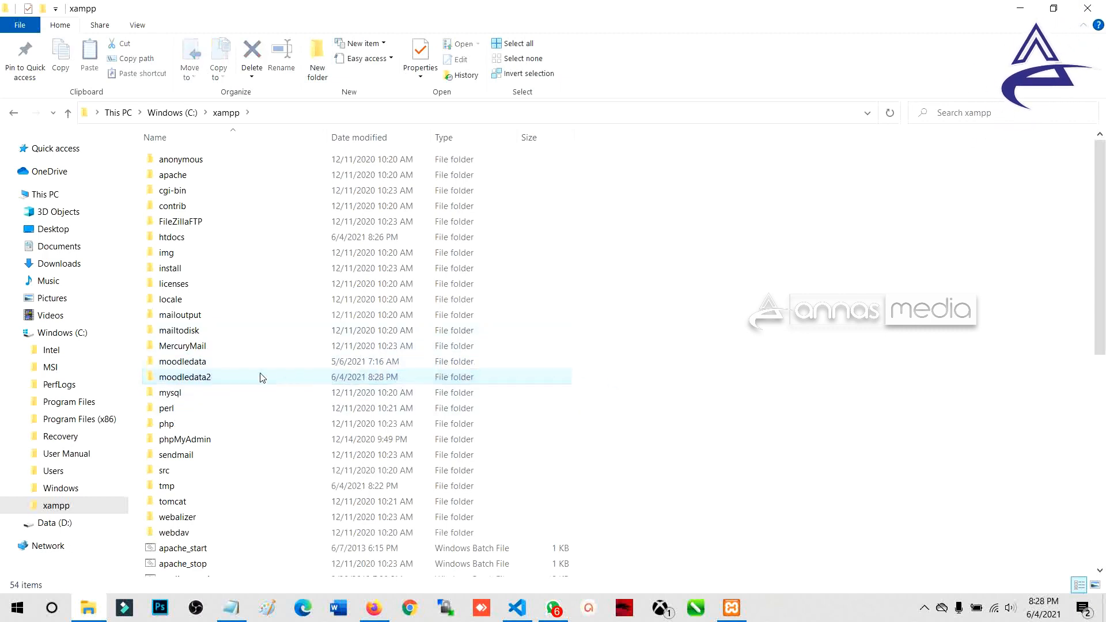
pyautogui.click(210, 378)
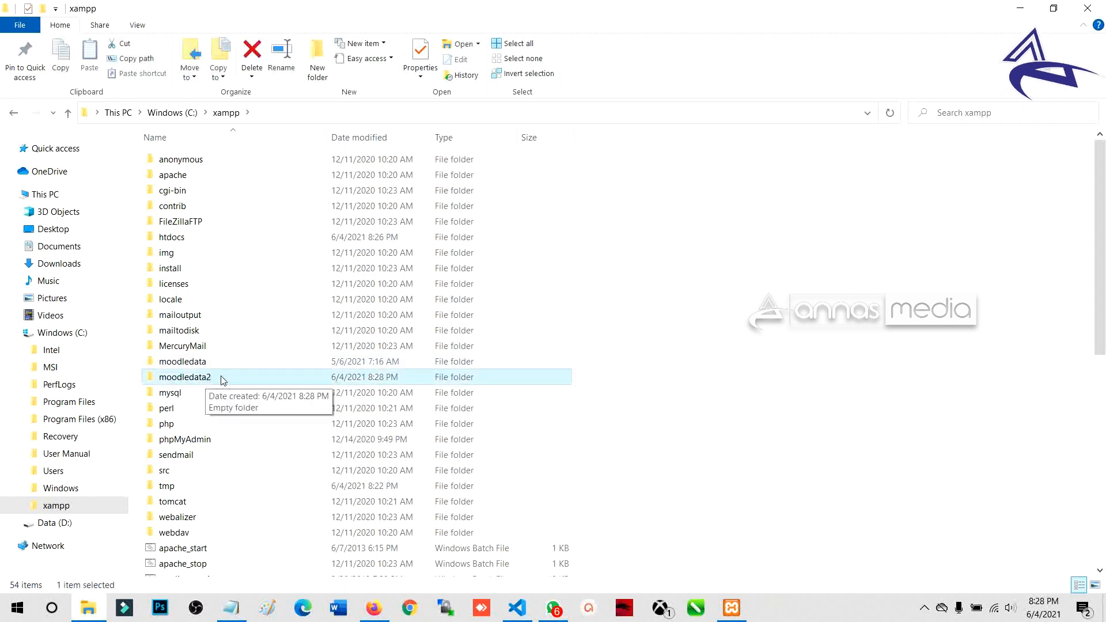
# Step: Append 2 to the installer's Data directory so it reads C:\xampp\moodledata2
pyautogui.hotkey('alt', 'Tab')
pyautogui.click(479, 492)
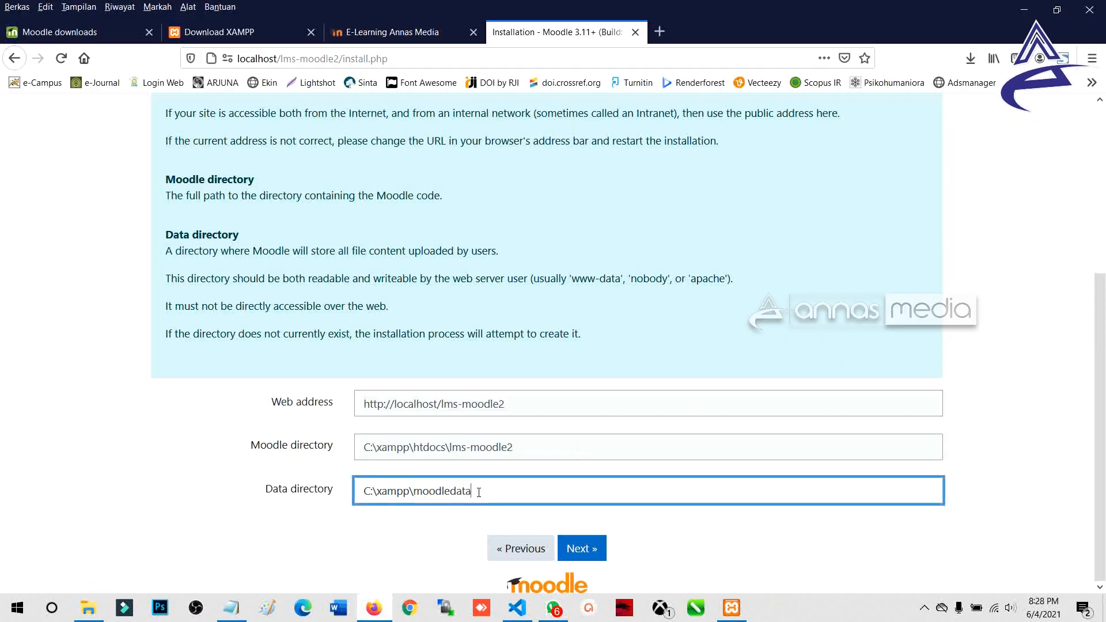
pyautogui.write('2')
pyautogui.moveTo(409, 491); pyautogui.dragTo(566, 491)
pyautogui.hotkey('alt', 'Tab')
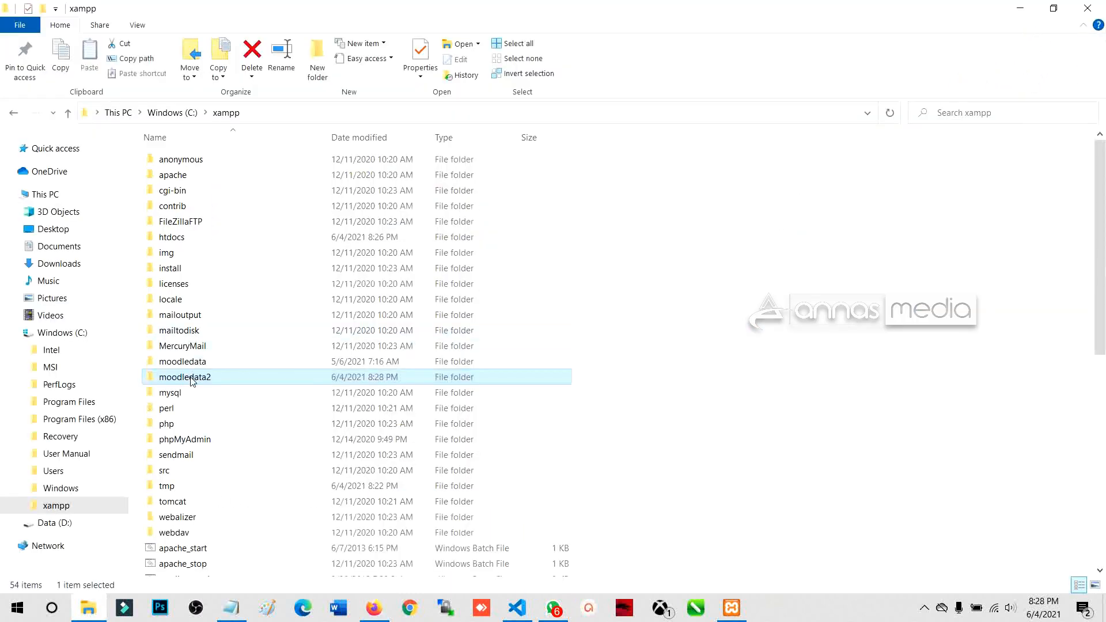
pyautogui.hotkey('alt', 'Tab')
pyautogui.click(380, 488)
pyautogui.moveTo(414, 491); pyautogui.dragTo(360, 493)
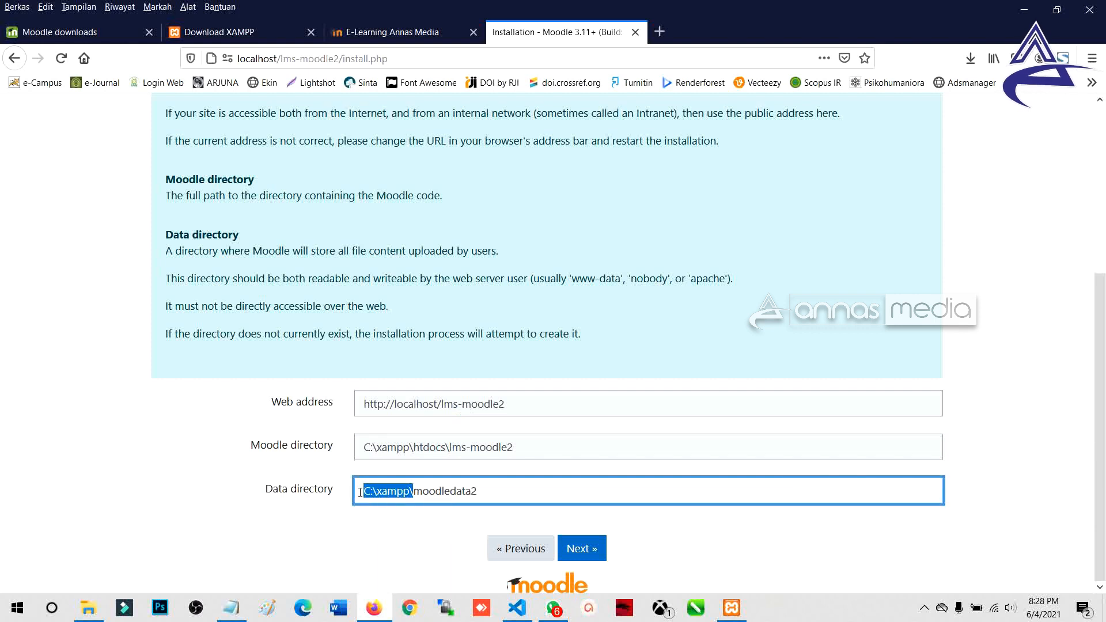
pyautogui.hotkey('alt', 'Tab')
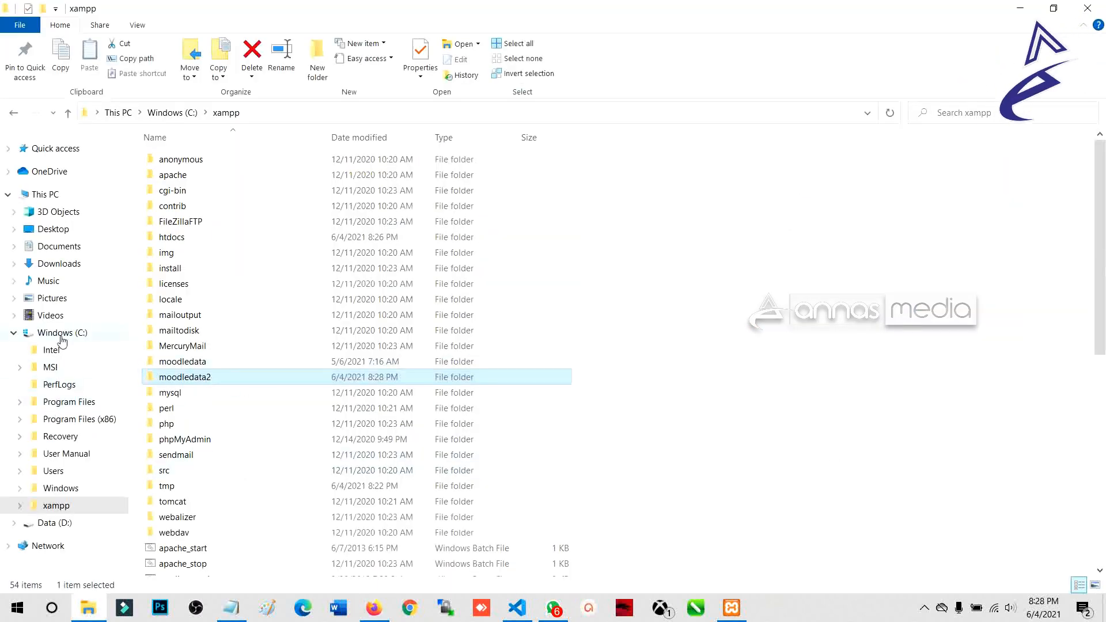
pyautogui.click(60, 524)
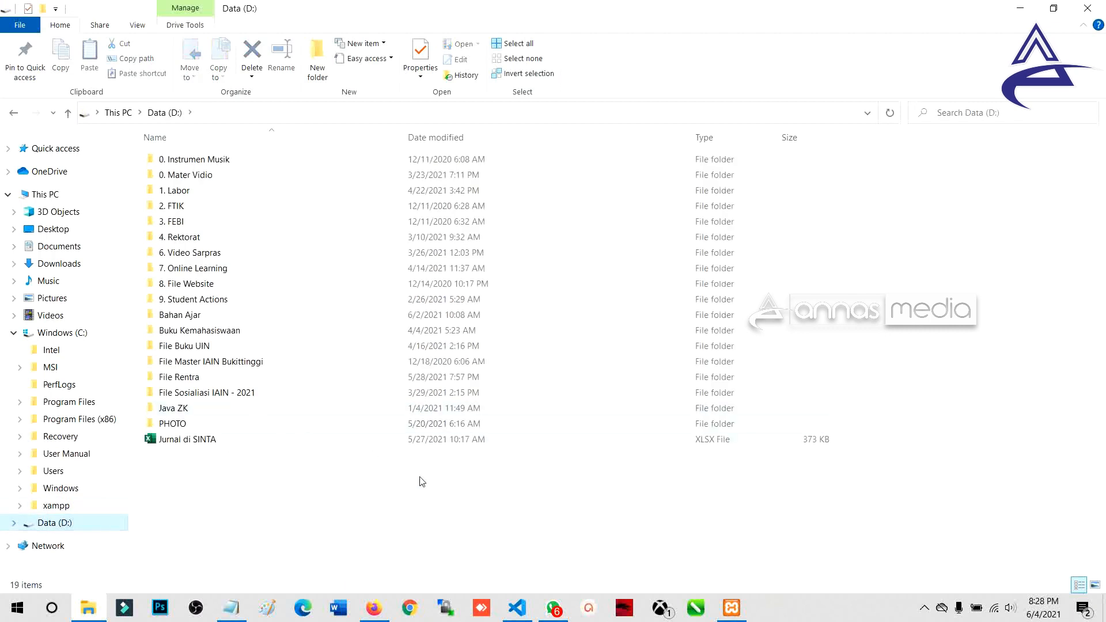
pyautogui.hotkey('alt', 'Tab')
# Step: Keep the C: drive in the data directory path and continue to the database driver step
pyautogui.click(369, 491)
pyautogui.press('BackSpace')
pyautogui.write('D:\\xampp\\moodledata2')
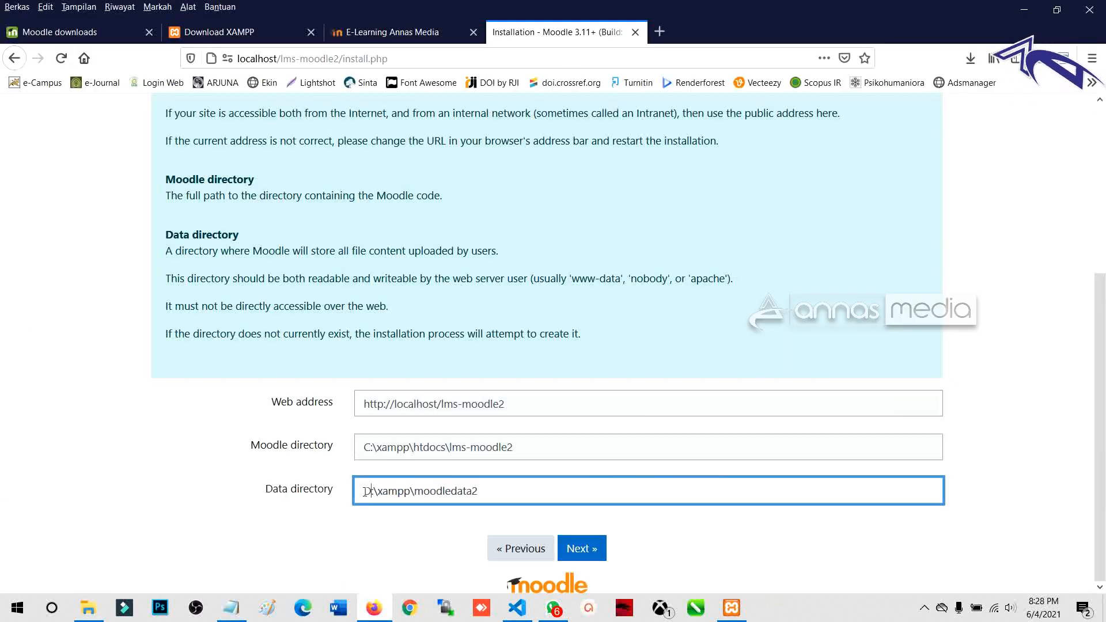
pyautogui.hotkey('ctrl', 'z')
pyautogui.hotkey('ctrl', 'z')
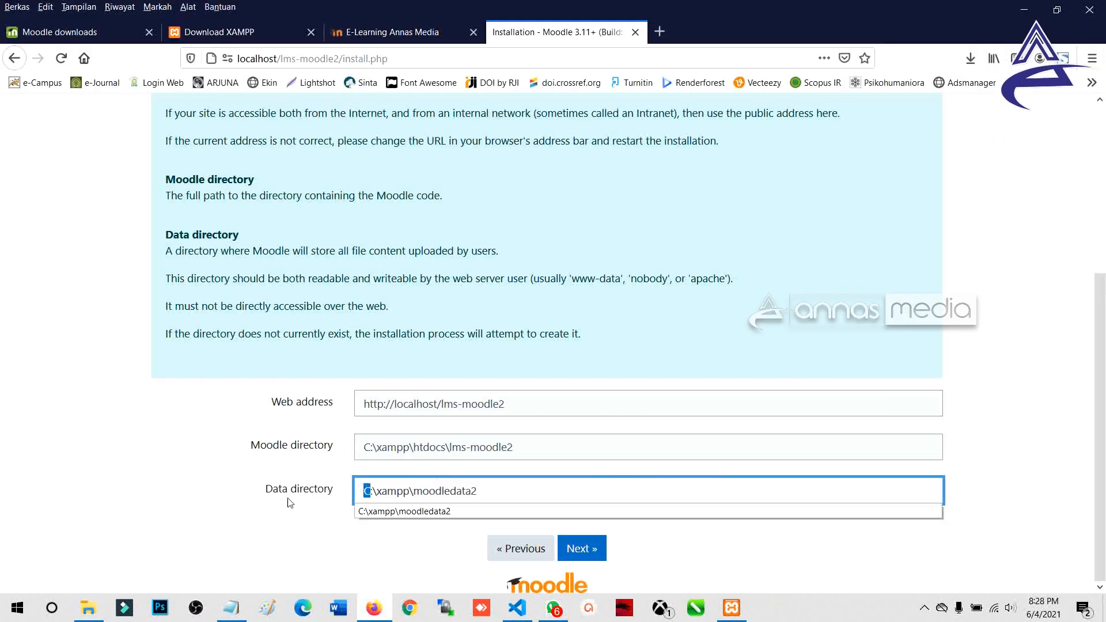
pyautogui.click(288, 506)
pyautogui.click(374, 491)
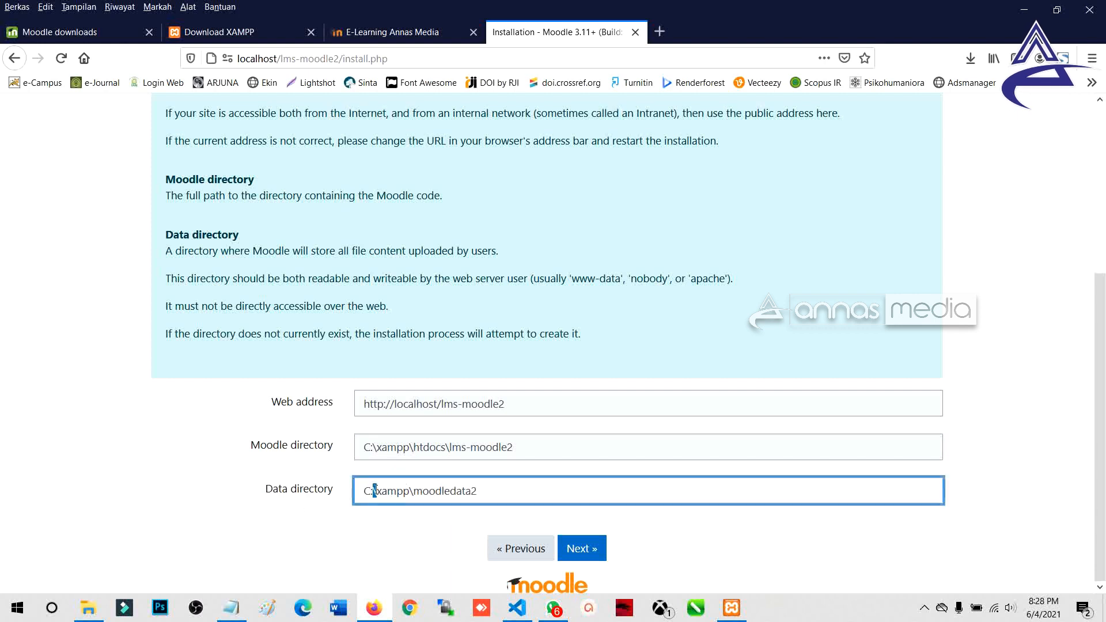
pyautogui.moveTo(374, 491)
pyautogui.mouseDown()
pyautogui.moveTo(415, 491)
pyautogui.moveTo(374, 491)
pyautogui.mouseUp()
pyautogui.click(374, 491)
pyautogui.click(305, 524)
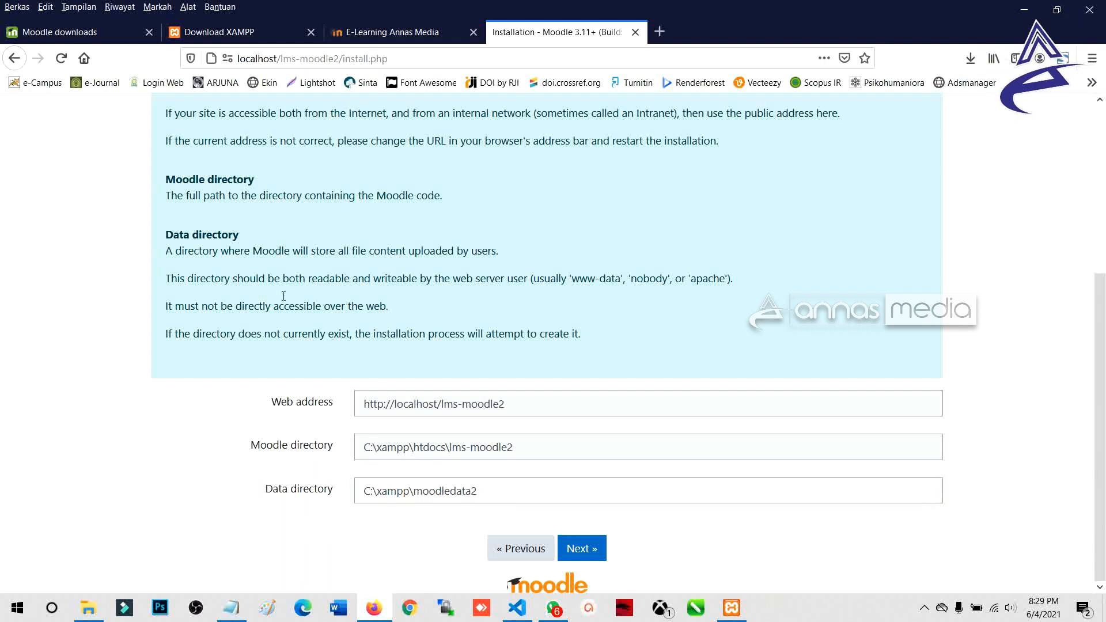
pyautogui.click(580, 550)
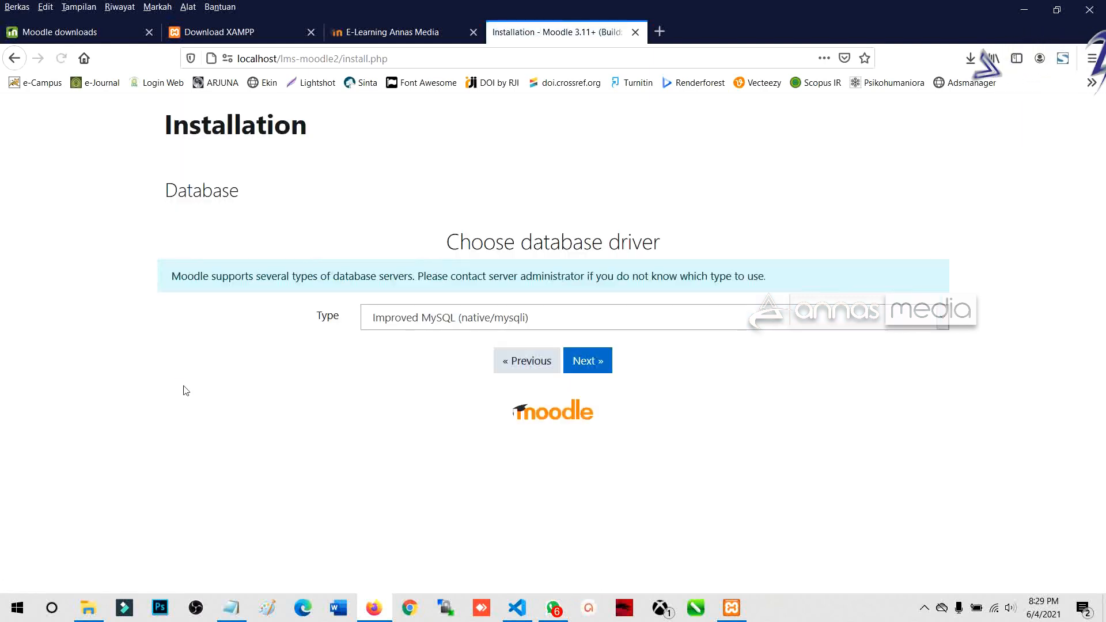
# Step: Try MariaDB in the Type list, then reselect Improved MySQL (native/mysqli) and continue
pyautogui.click(434, 324)
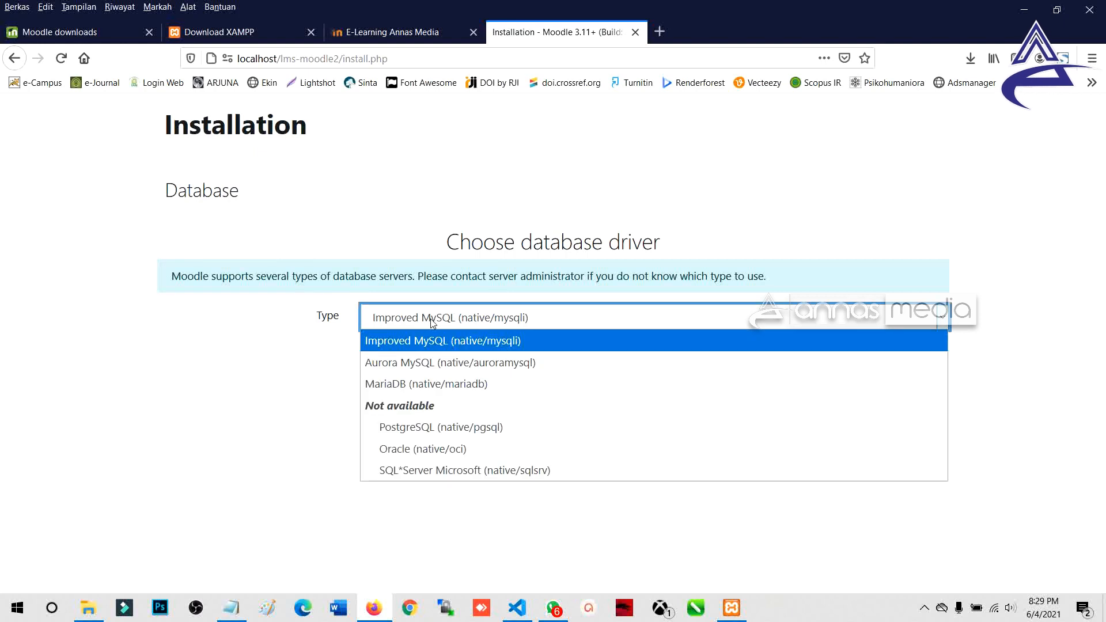
pyautogui.click(293, 421)
pyautogui.click(426, 327)
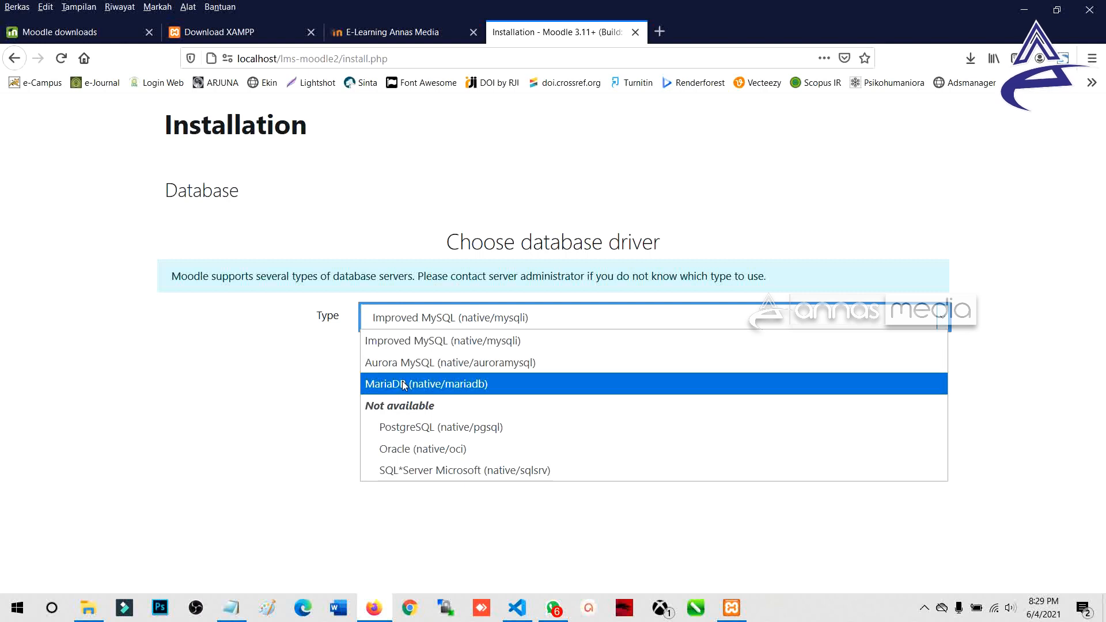
pyautogui.click(447, 384)
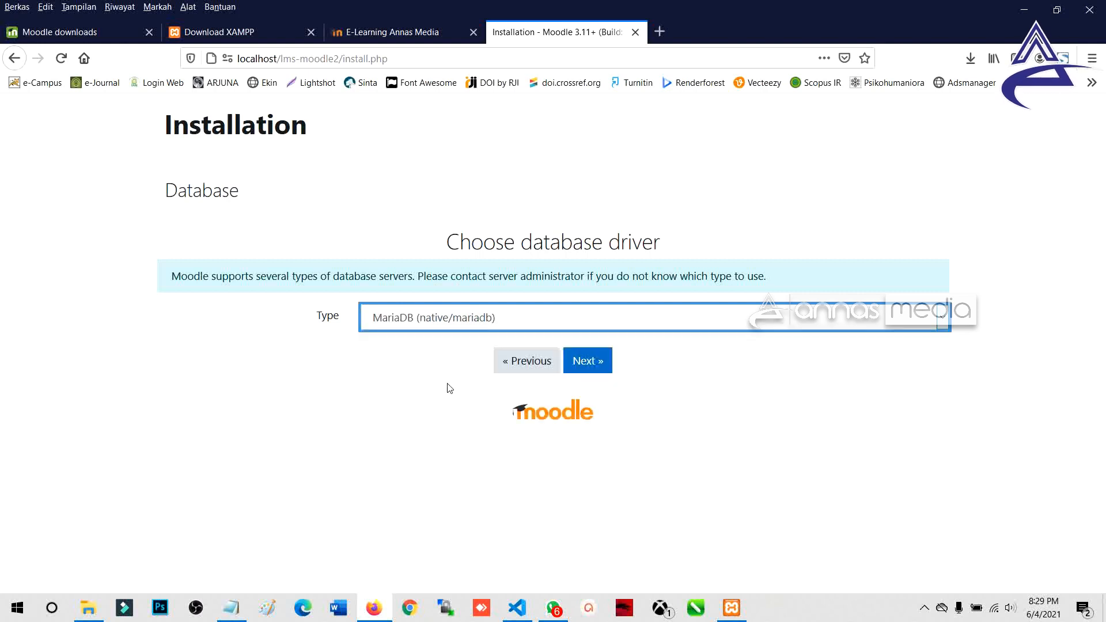
pyautogui.click(444, 324)
pyautogui.click(424, 345)
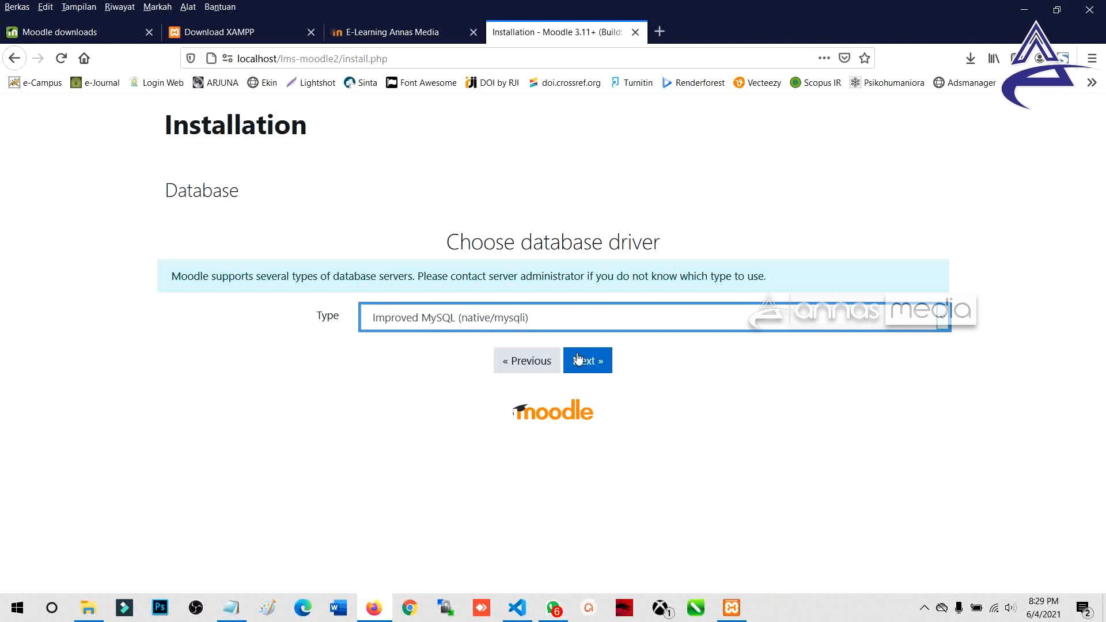
pyautogui.click(578, 360)
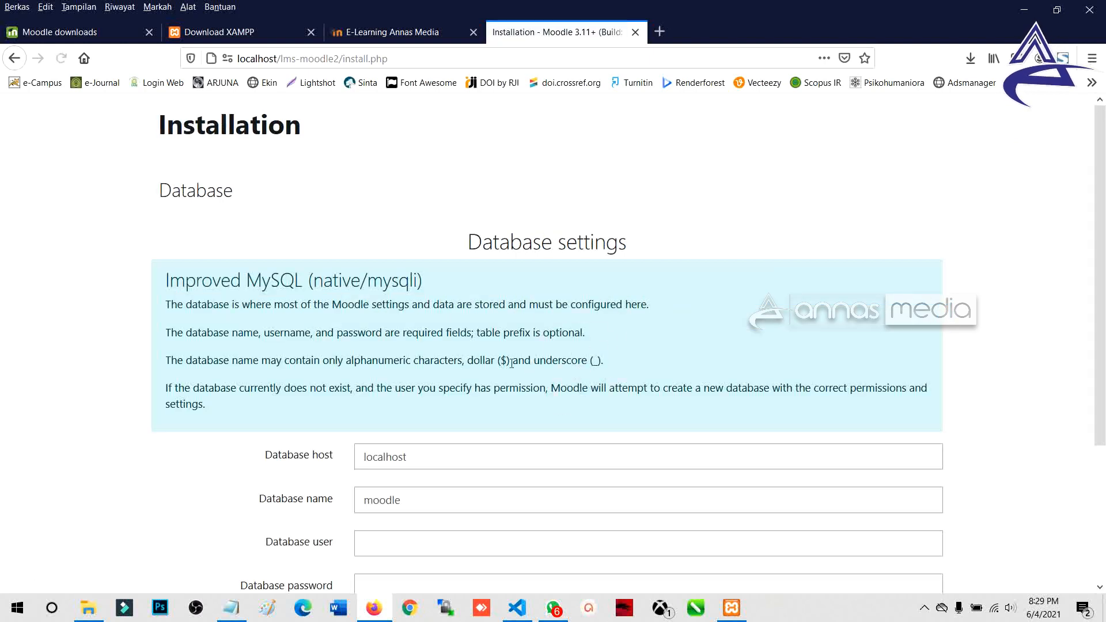
# Step: Review the Database settings (localhost, moodle, mdl_) and open a new browser tab
pyautogui.scroll(-3, 512, 363)
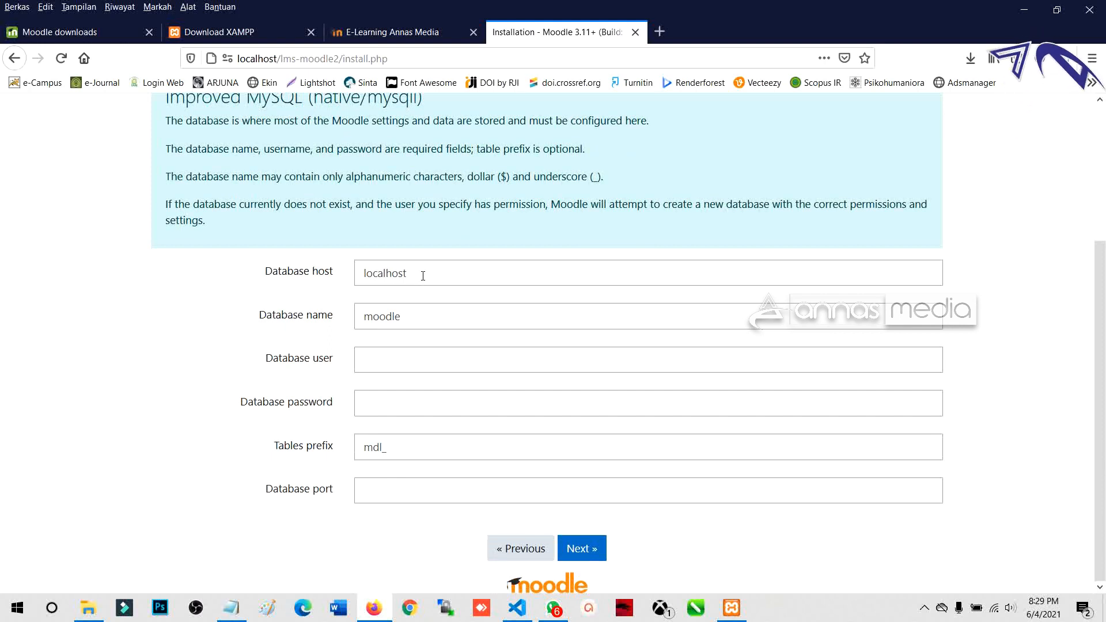
pyautogui.scroll(3, 423, 276)
pyautogui.scroll(-3, 423, 276)
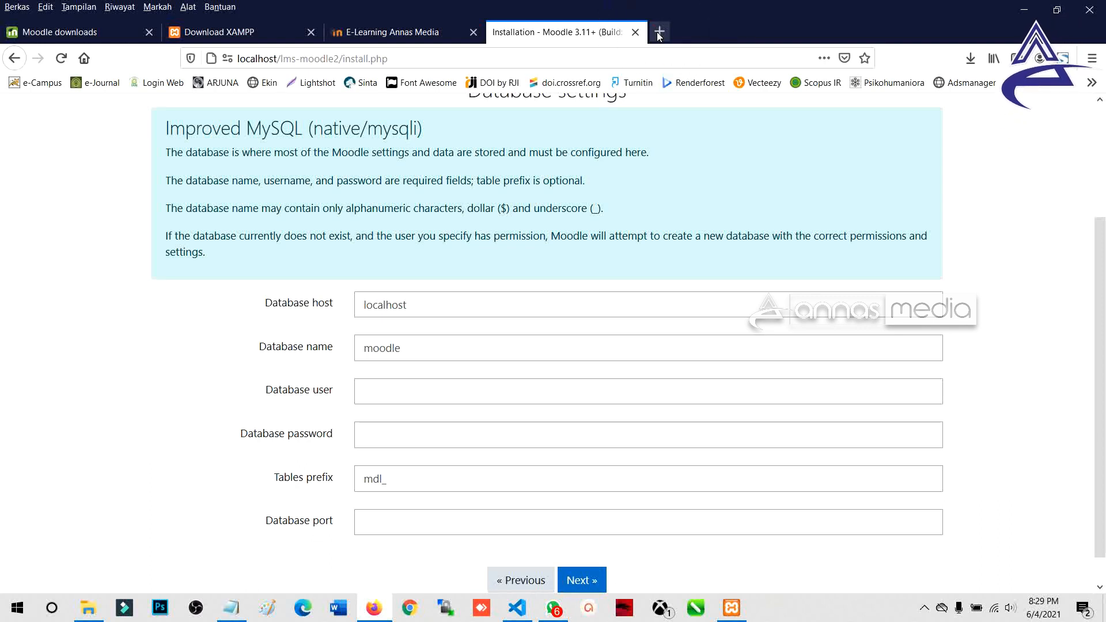
pyautogui.click(659, 32)
# Step: Load localhost/phpmyadmin in the new tab and bring up the Databases create form
pyautogui.click(654, 56)
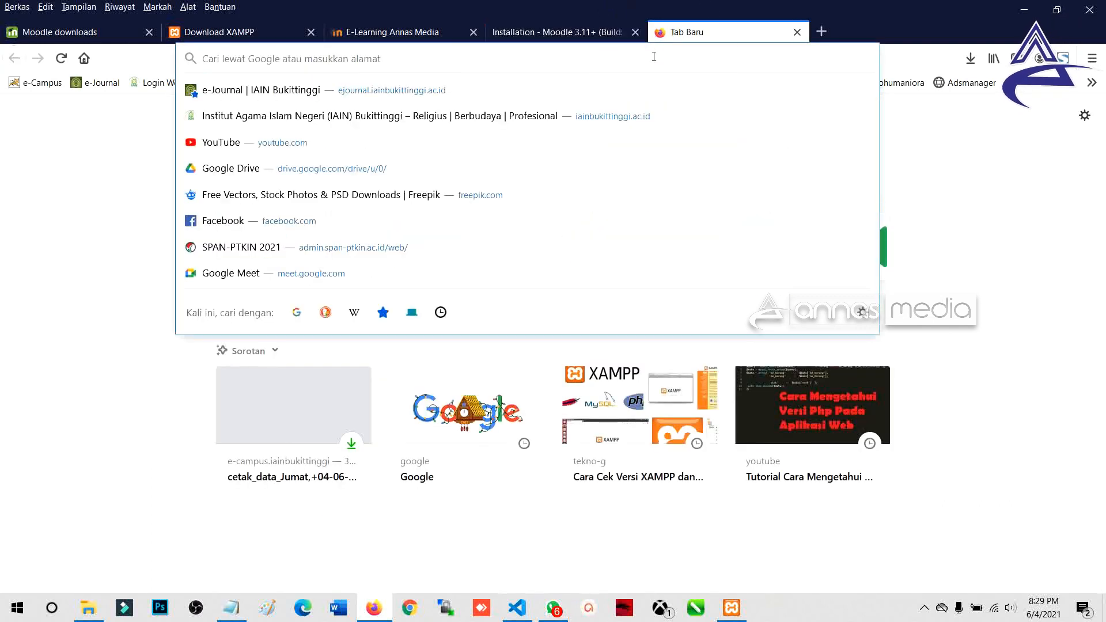
pyautogui.write('localhost/')
pyautogui.press('End')
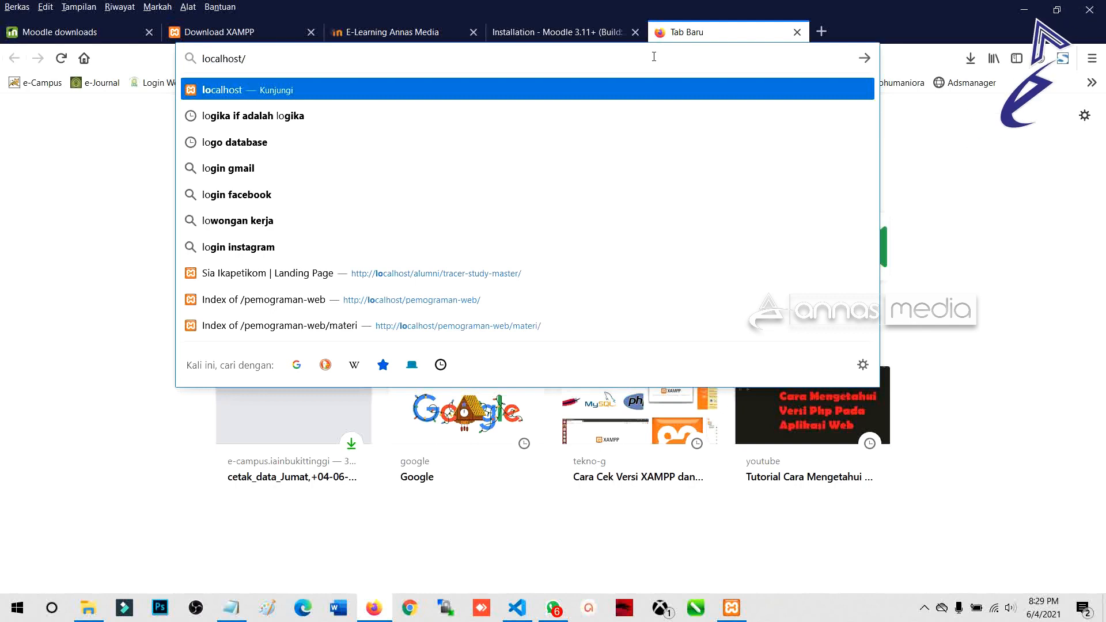
pyautogui.write('php')
pyautogui.press('Return')
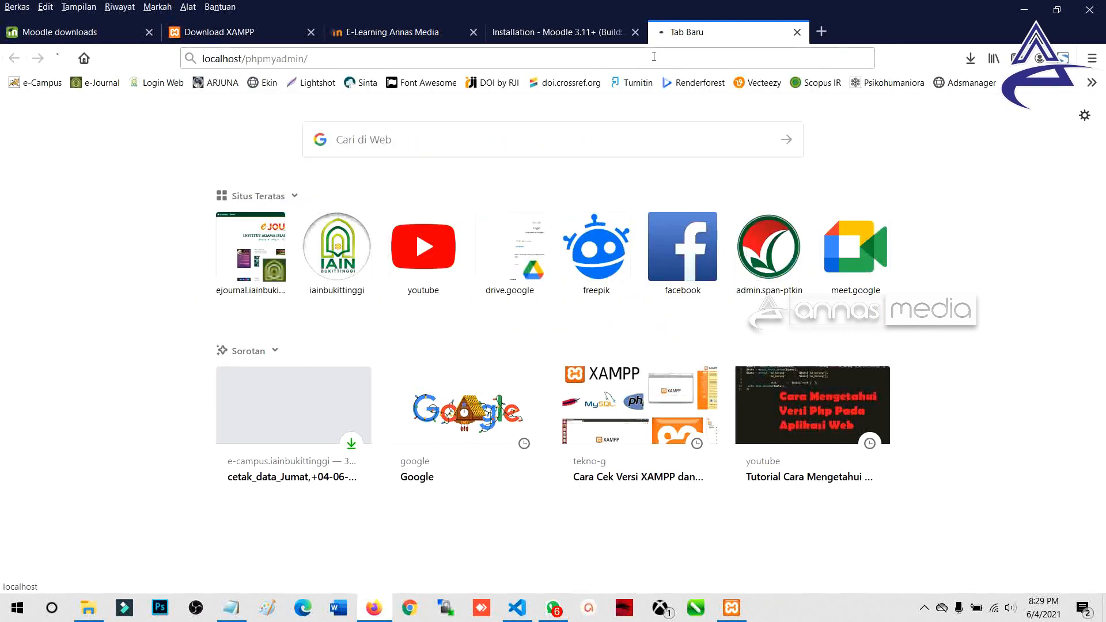
pyautogui.click(632, 57)
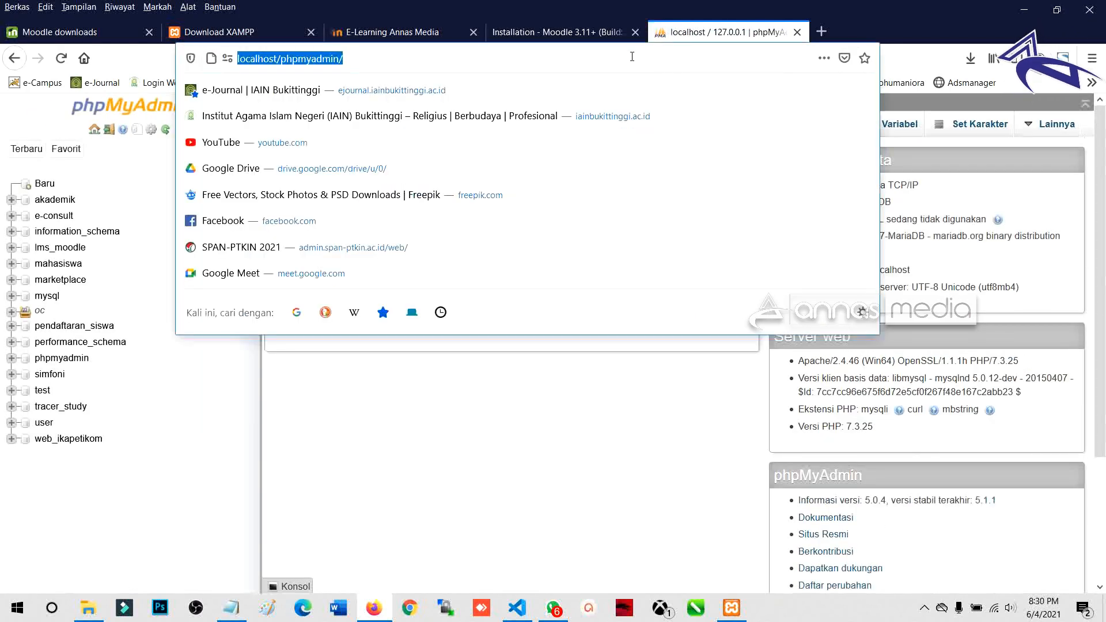
pyautogui.press('Return')
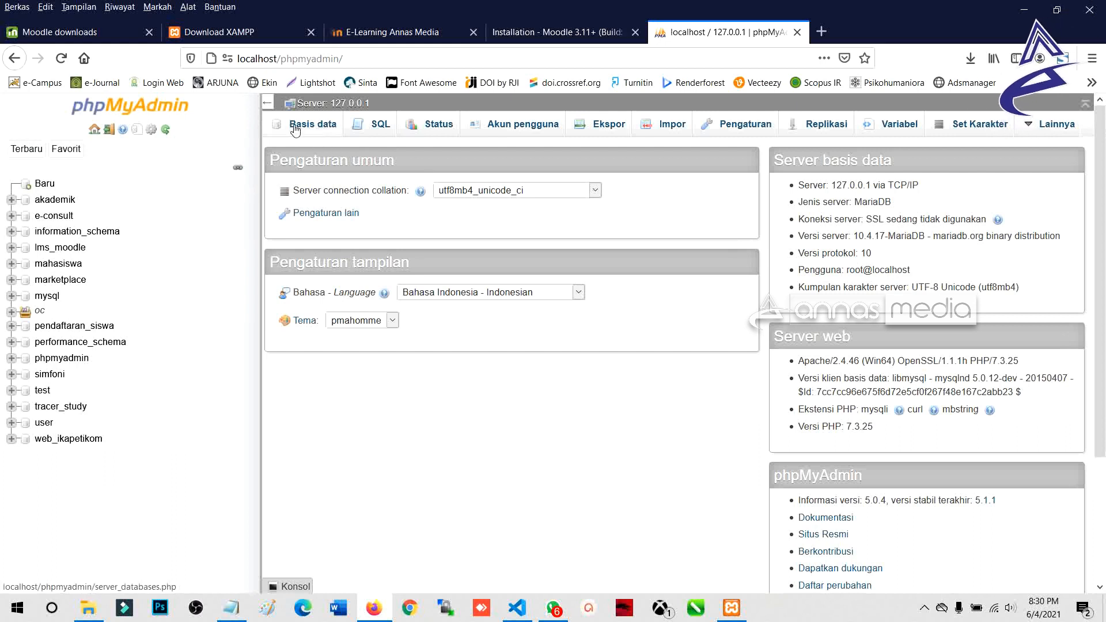
pyautogui.click(314, 128)
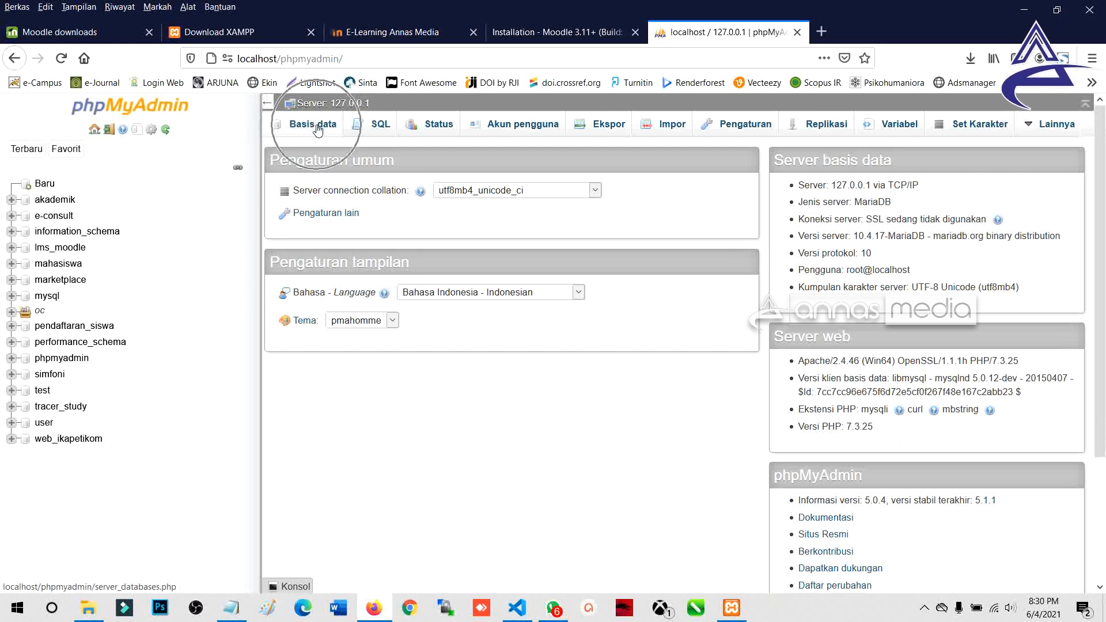
pyautogui.click(319, 128)
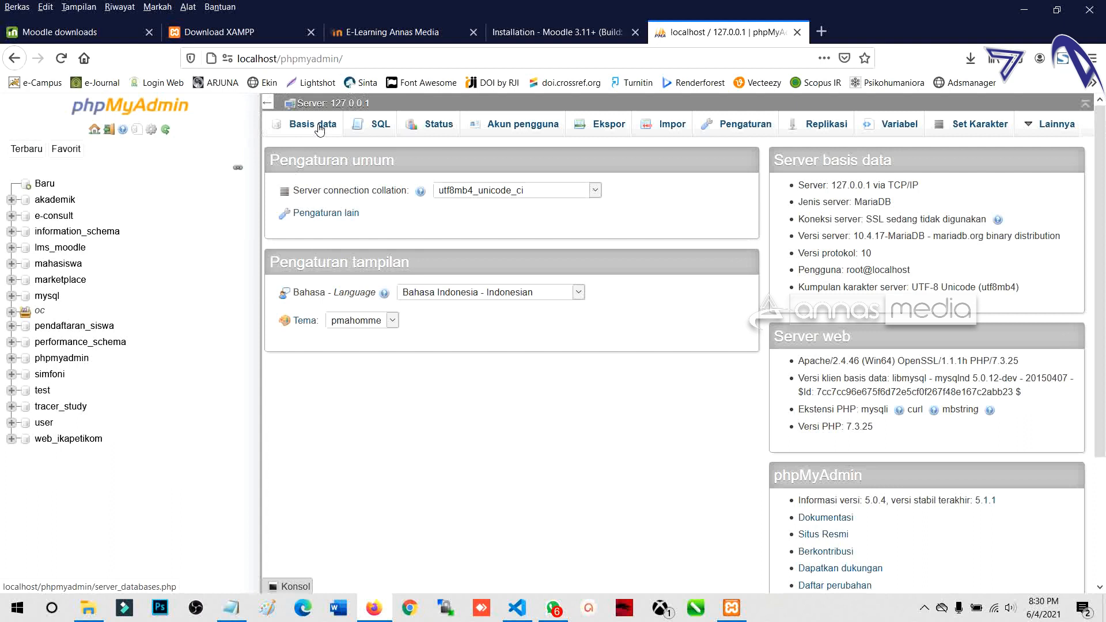
pyautogui.click(357, 230)
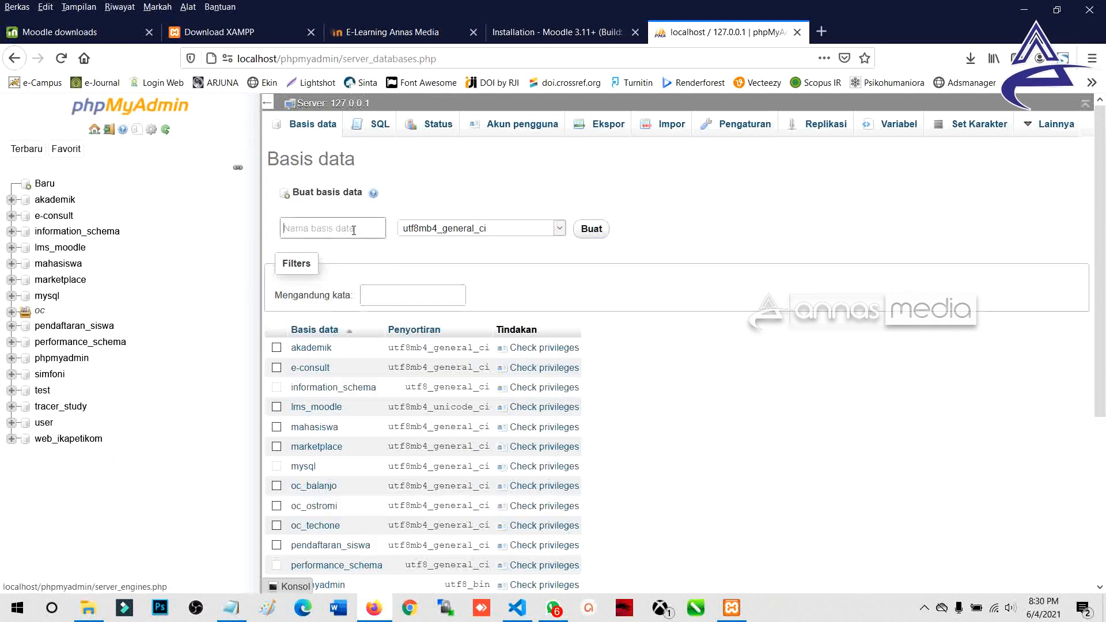
# Step: Enter lms_moodle2 as the new database name, recalled from the earlier lms_moodle entry
pyautogui.press('Down')
pyautogui.press('Down')
pyautogui.press('Down')
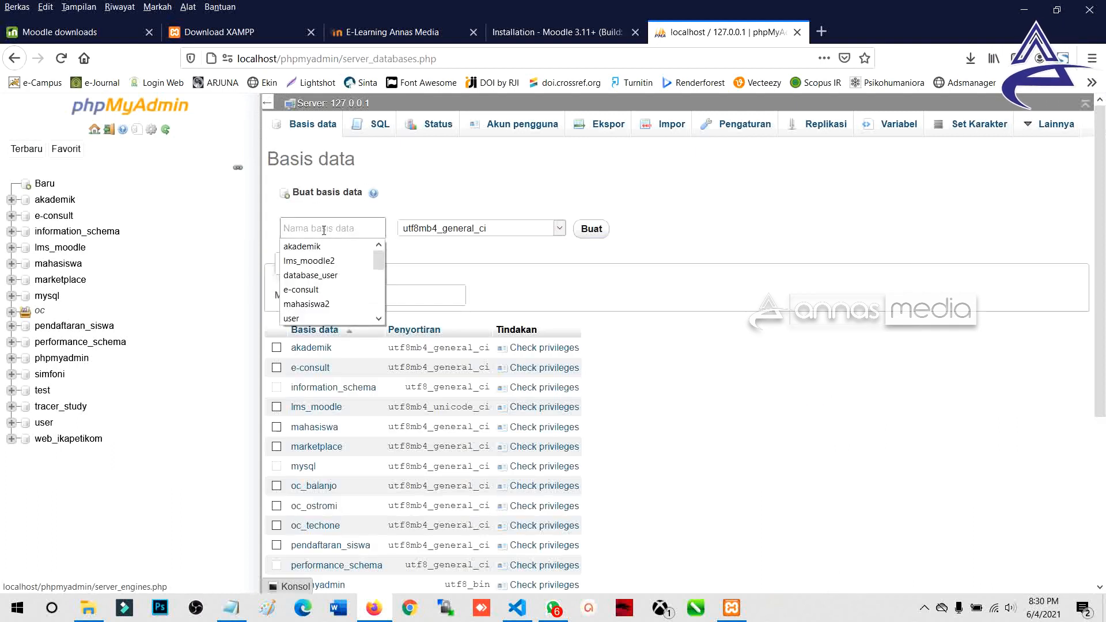
pyautogui.press('Return')
pyautogui.write('2')
pyautogui.doubleClick(352, 229)
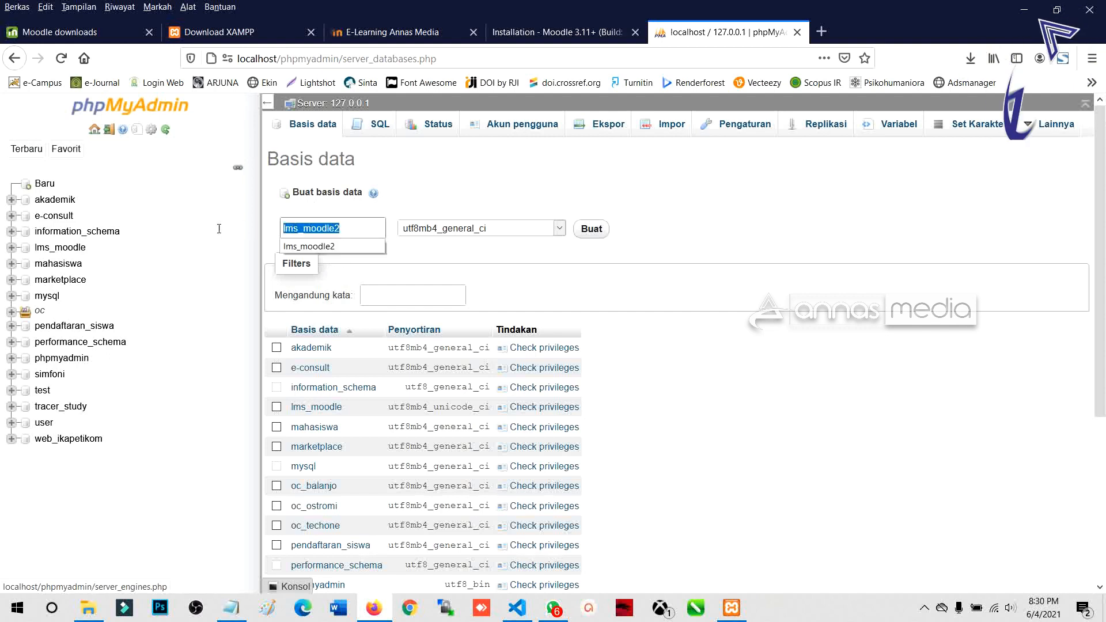
pyautogui.doubleClick(41, 248)
pyautogui.moveTo(353, 226); pyautogui.dragTo(232, 225)
pyautogui.click(248, 233)
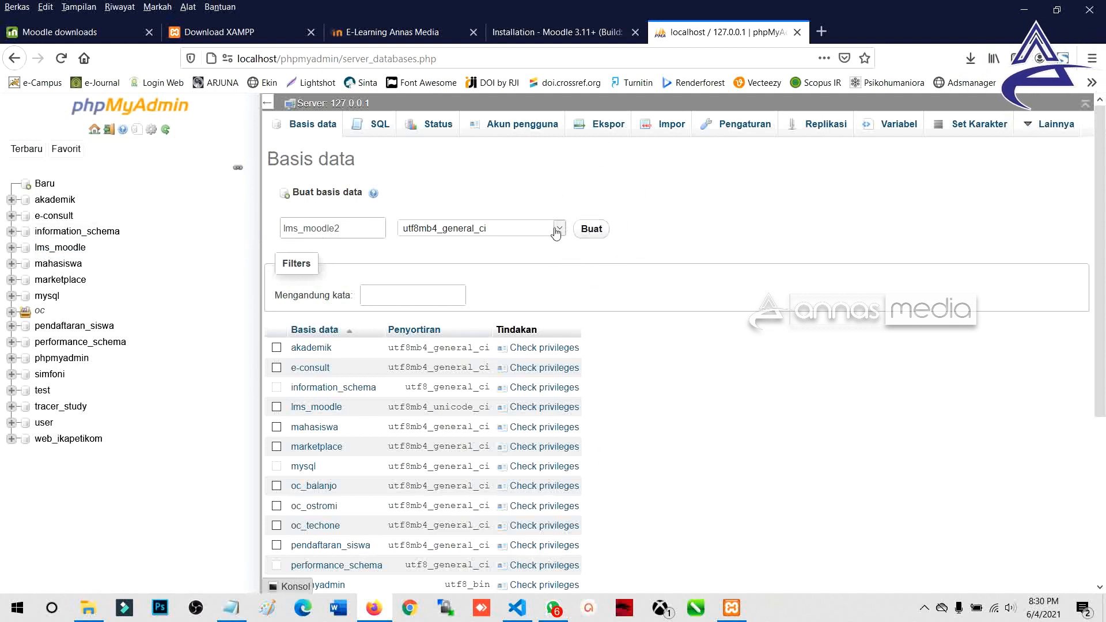
# Step: Keep utf8mb4_general_ci collation, create the database, and open lms_moodle2 in the tree
pyautogui.click(464, 231)
pyautogui.click(463, 234)
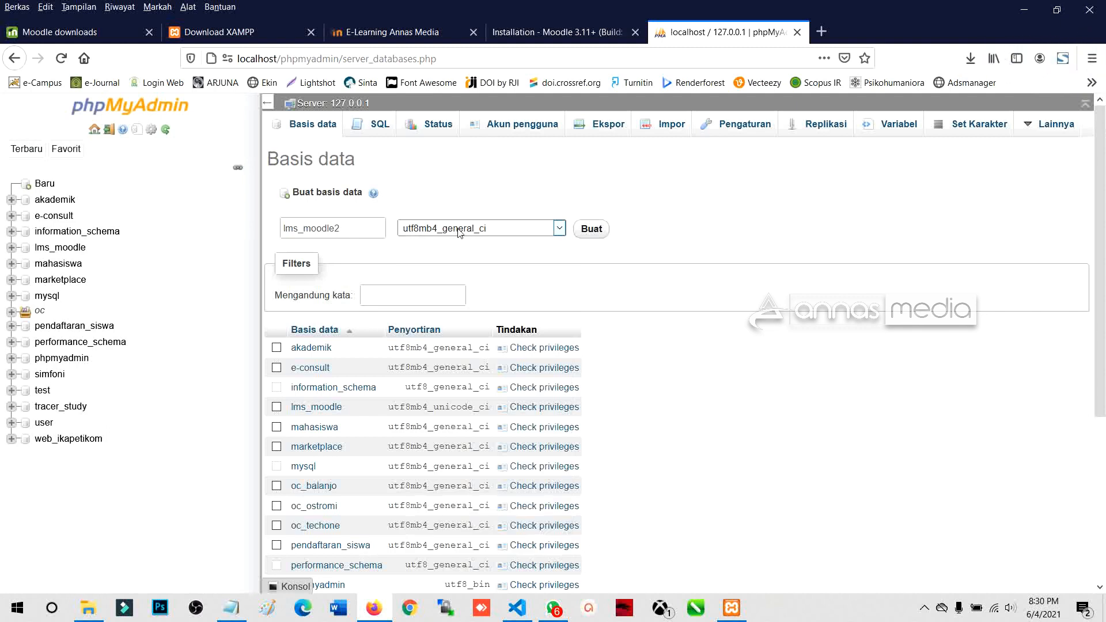
pyautogui.click(586, 234)
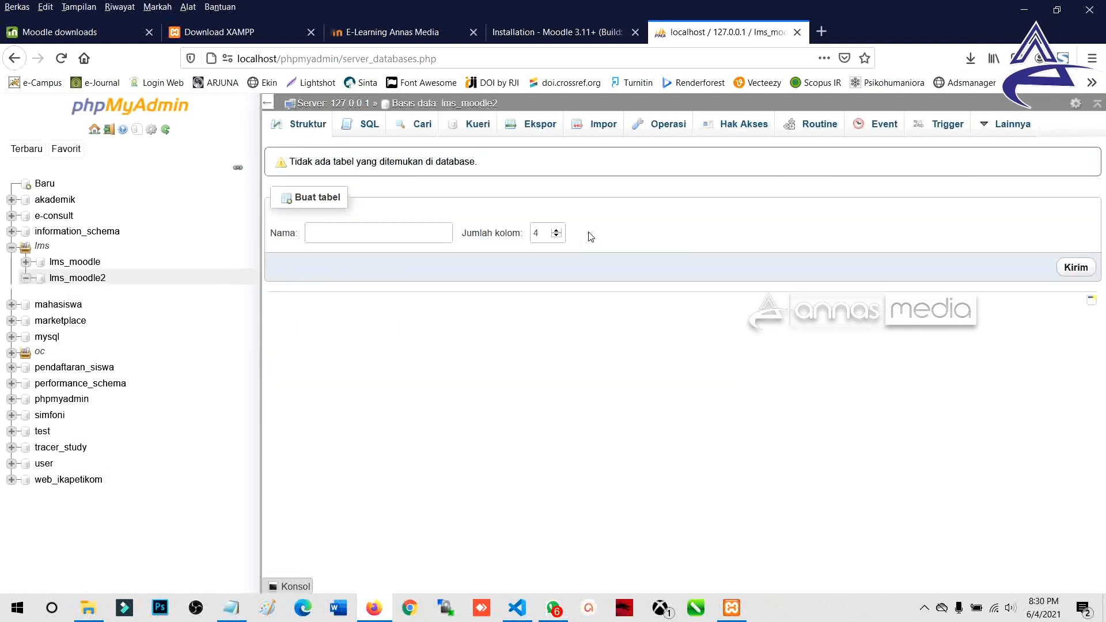
pyautogui.click(71, 281)
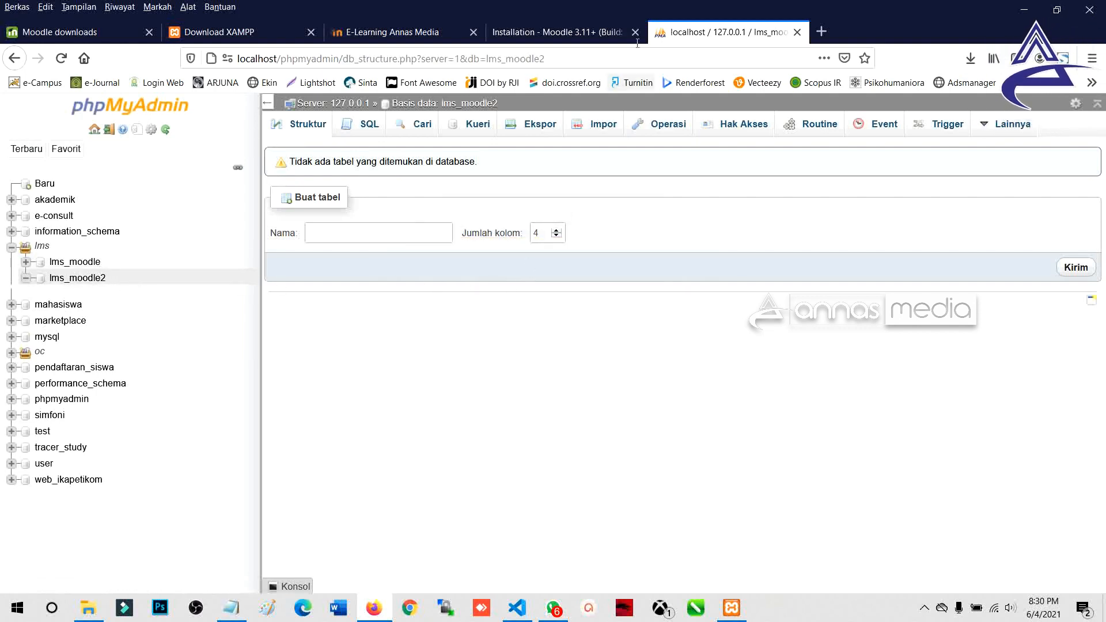
pyautogui.moveTo(107, 278); pyautogui.dragTo(49, 280)
pyautogui.hotkey('ctrl', 'c')
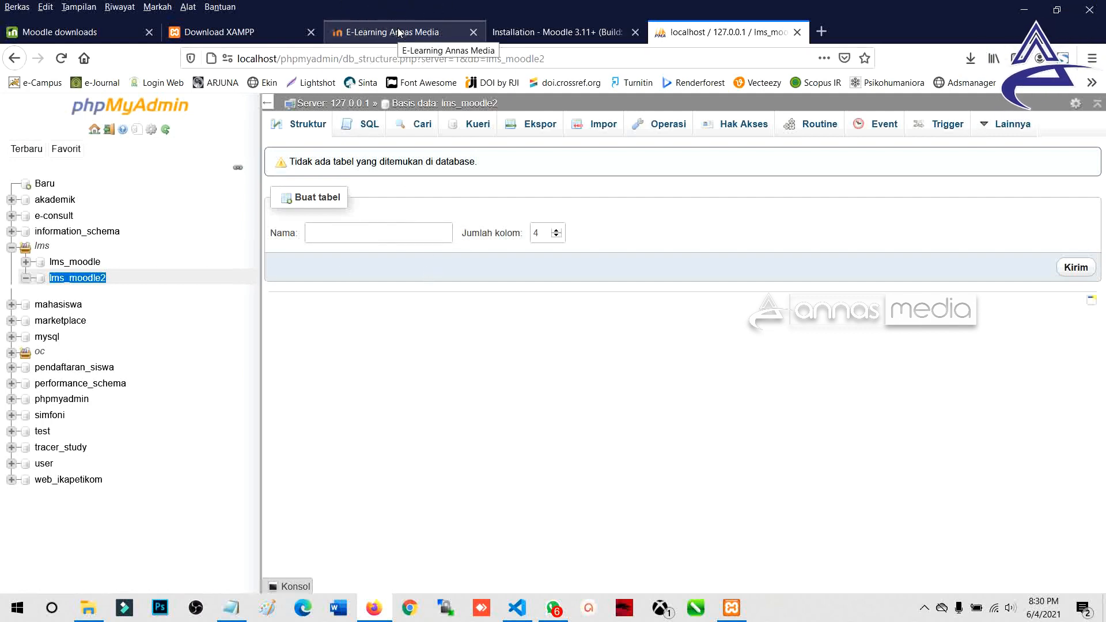
pyautogui.click(553, 32)
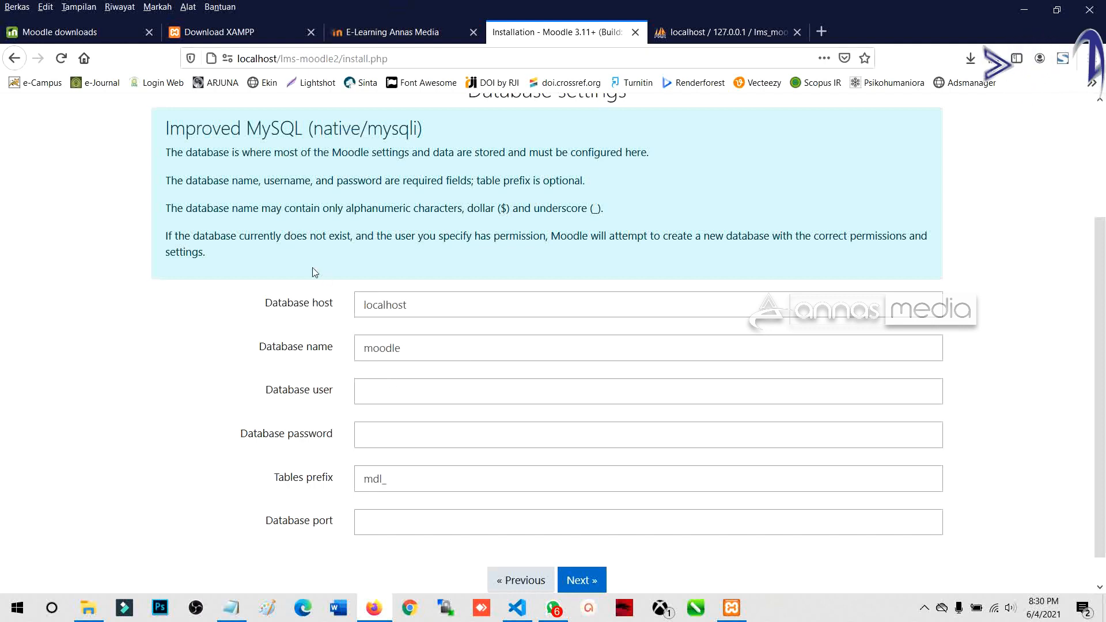
# Step: Replace the default database name moodle with lms_moodle2
pyautogui.doubleClick(418, 311)
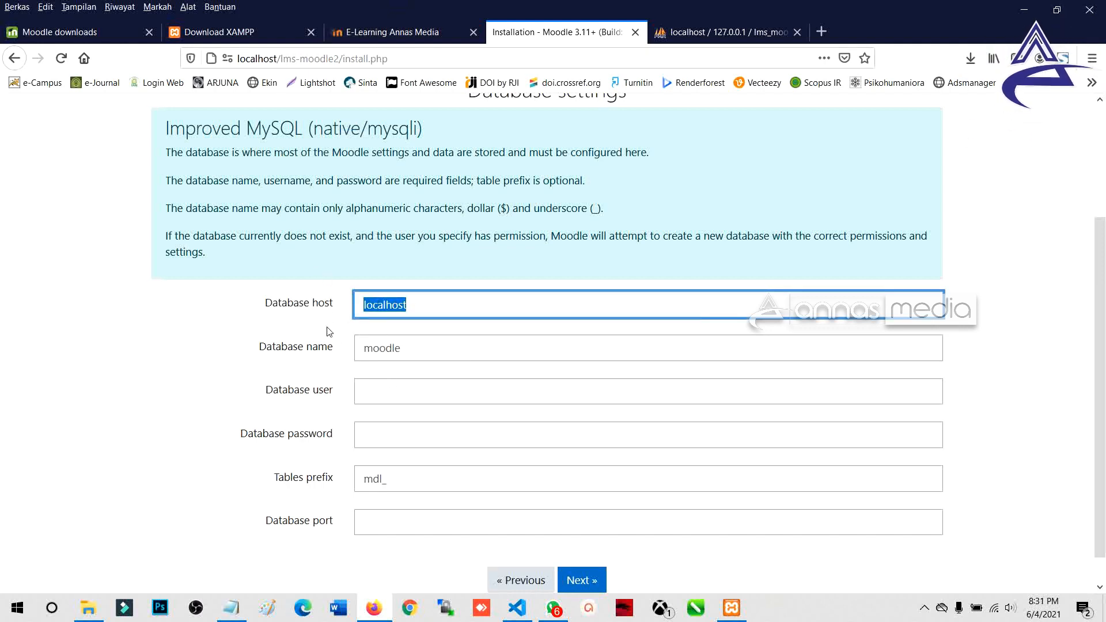
pyautogui.moveTo(427, 350); pyautogui.dragTo(344, 360)
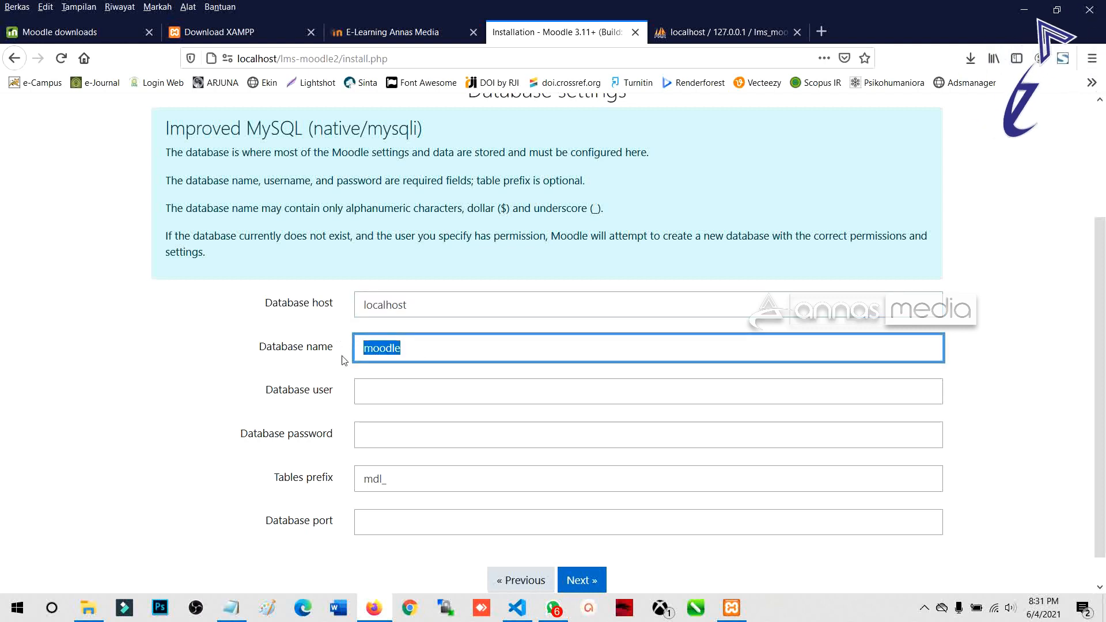
pyautogui.press('BackSpace')
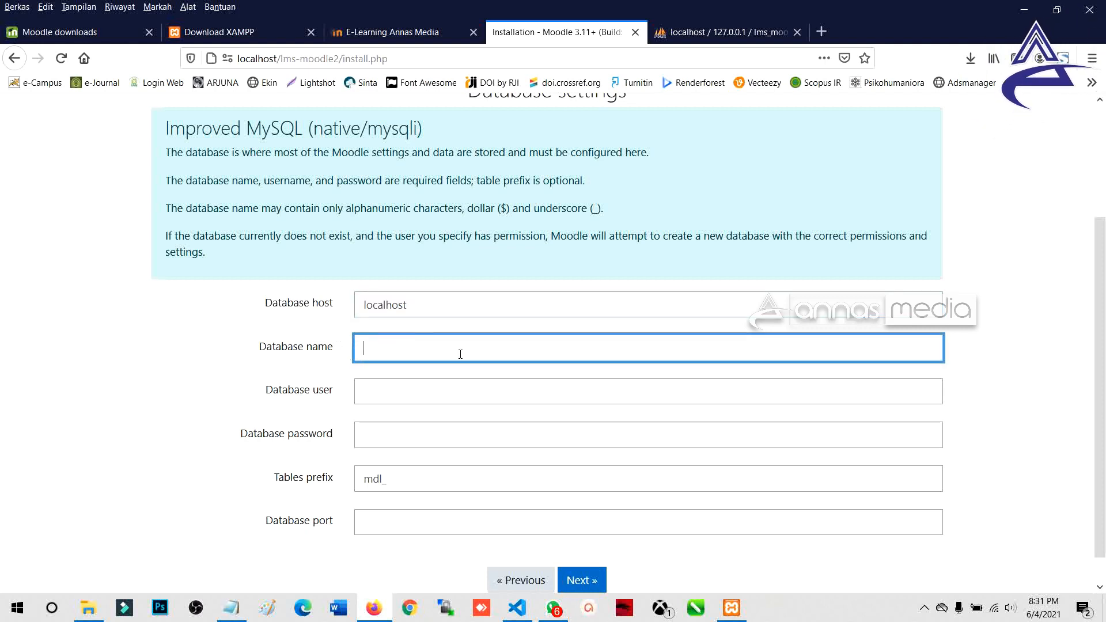
pyautogui.hotkey('ctrl', 'v')
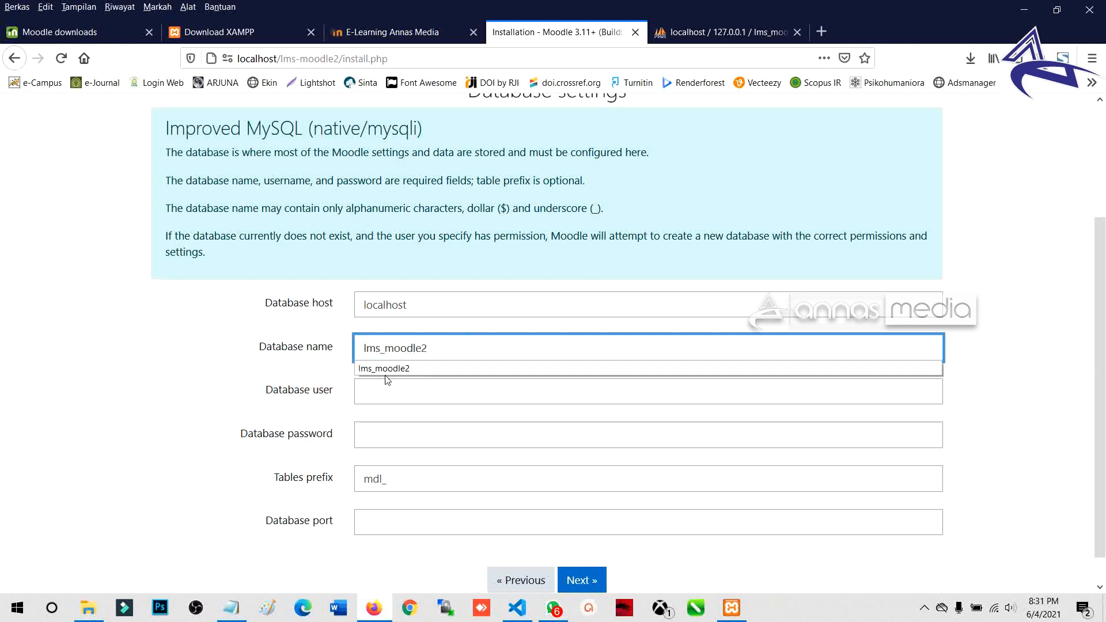
pyautogui.click(302, 332)
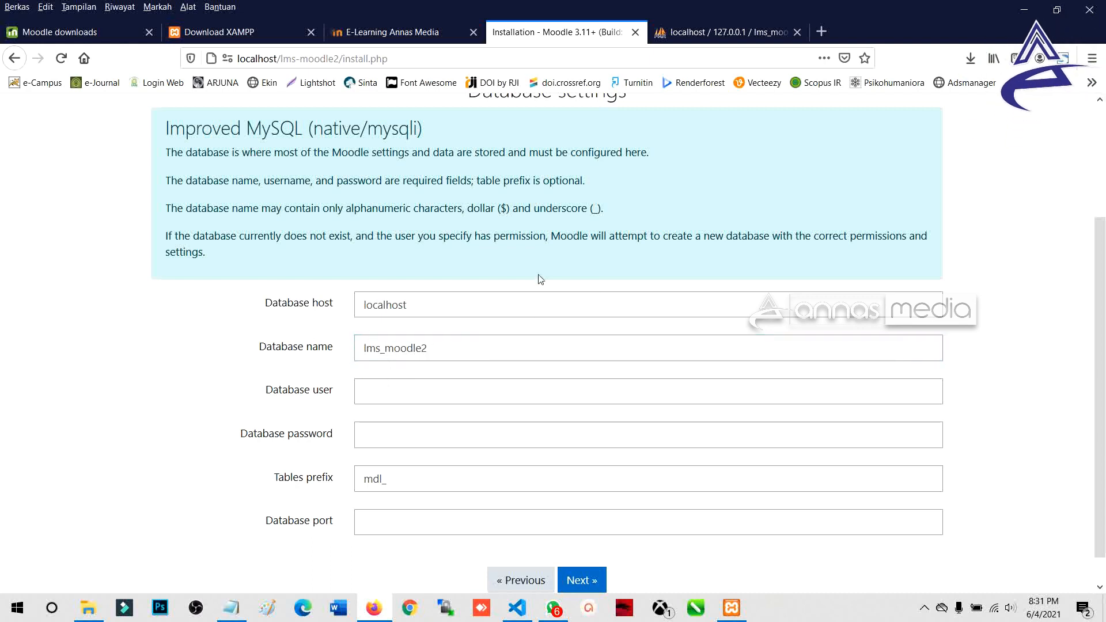
pyautogui.click(720, 32)
pyautogui.click(68, 279)
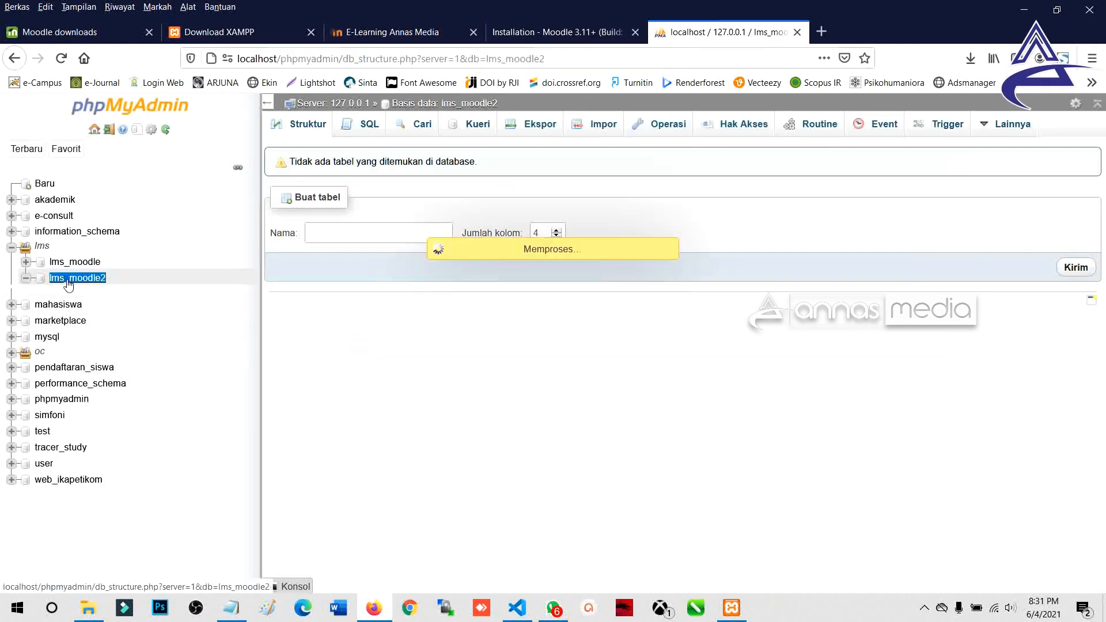
pyautogui.click(562, 26)
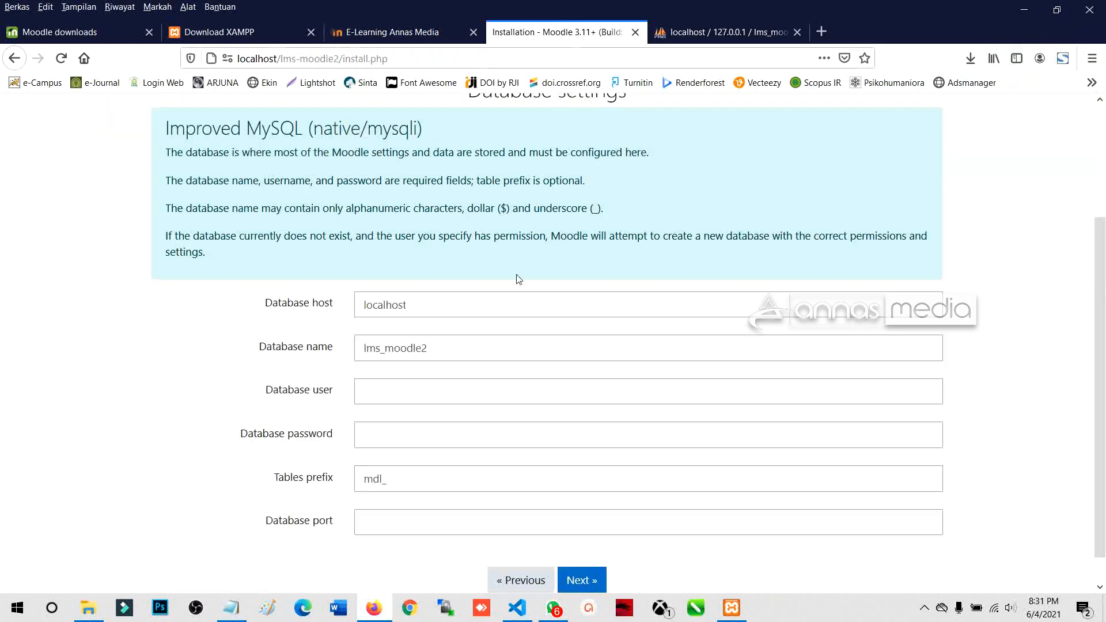
# Step: Enter root as the database user, then go back to phpMyAdmin
pyautogui.click(377, 394)
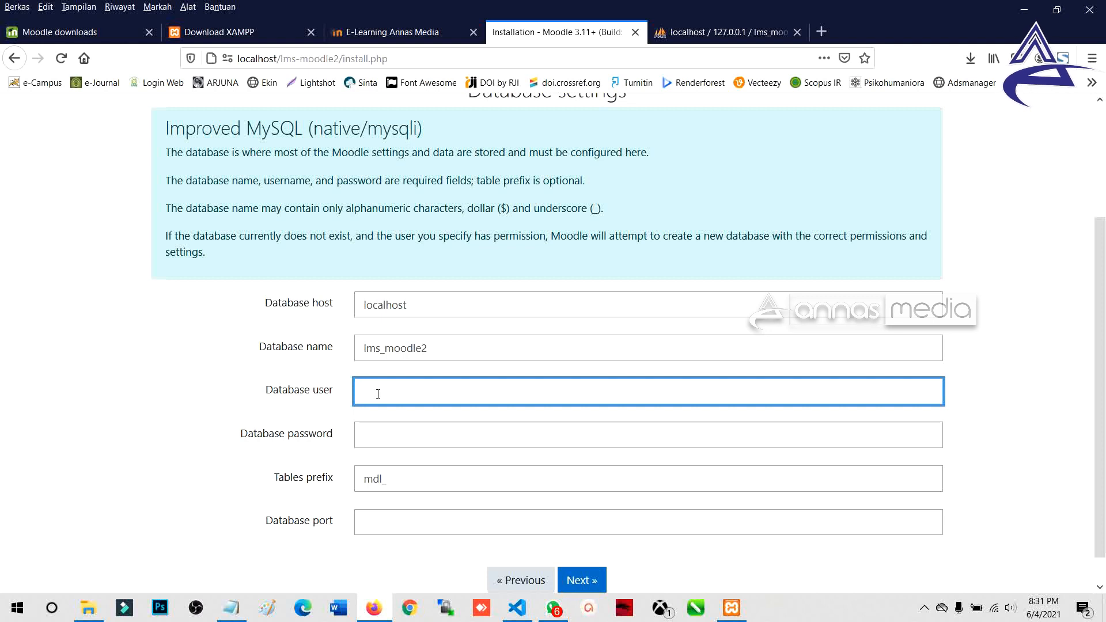
pyautogui.click(721, 32)
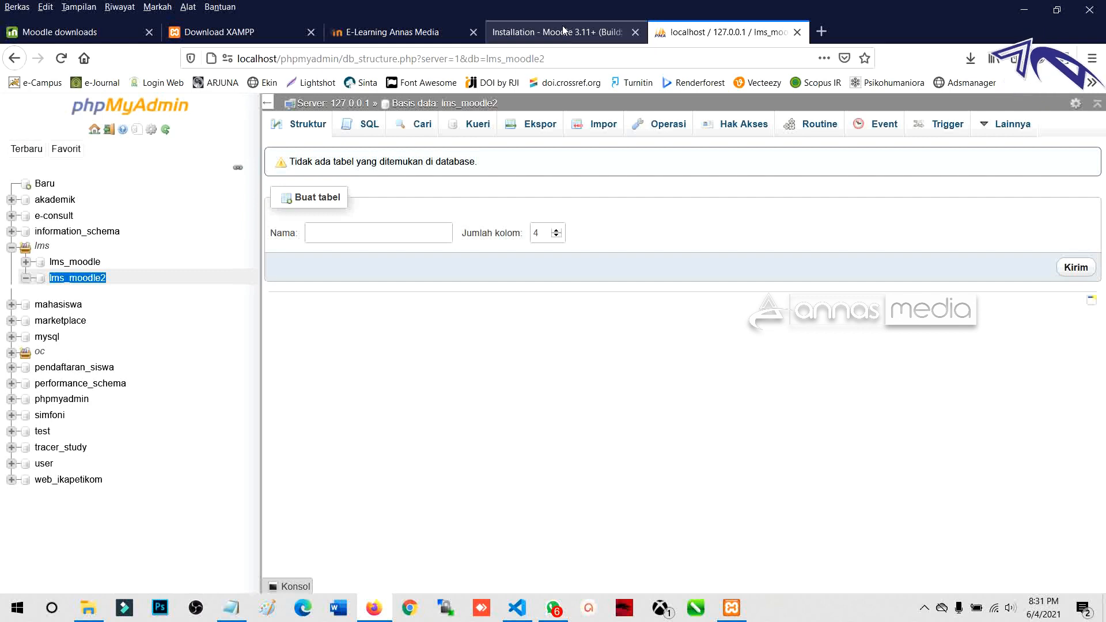
pyautogui.click(562, 25)
pyautogui.write('root')
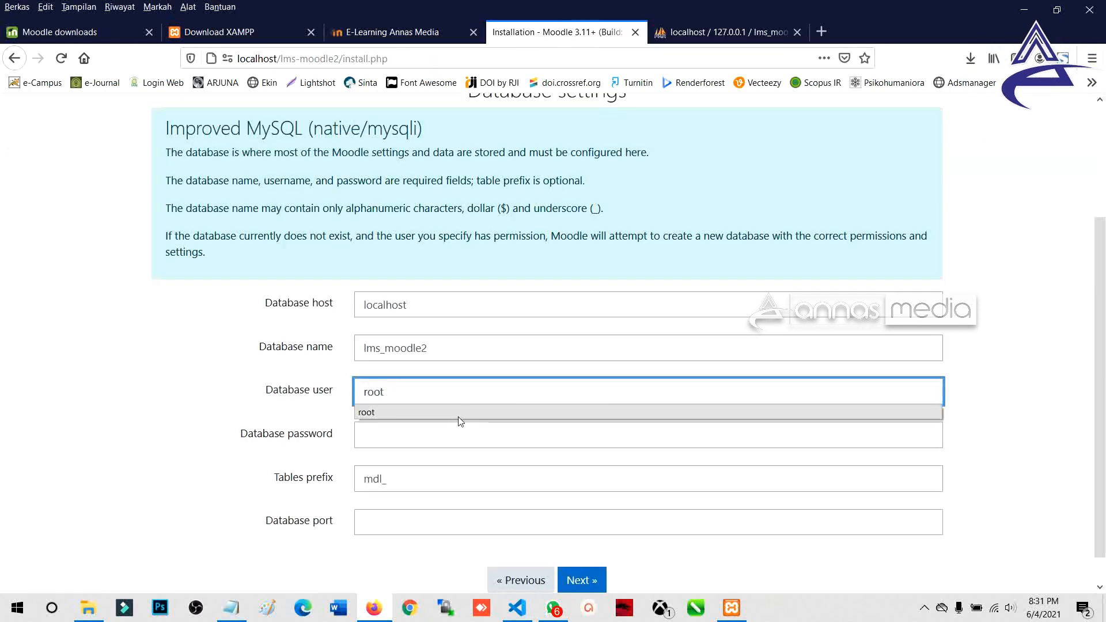
pyautogui.click(459, 413)
pyautogui.click(367, 435)
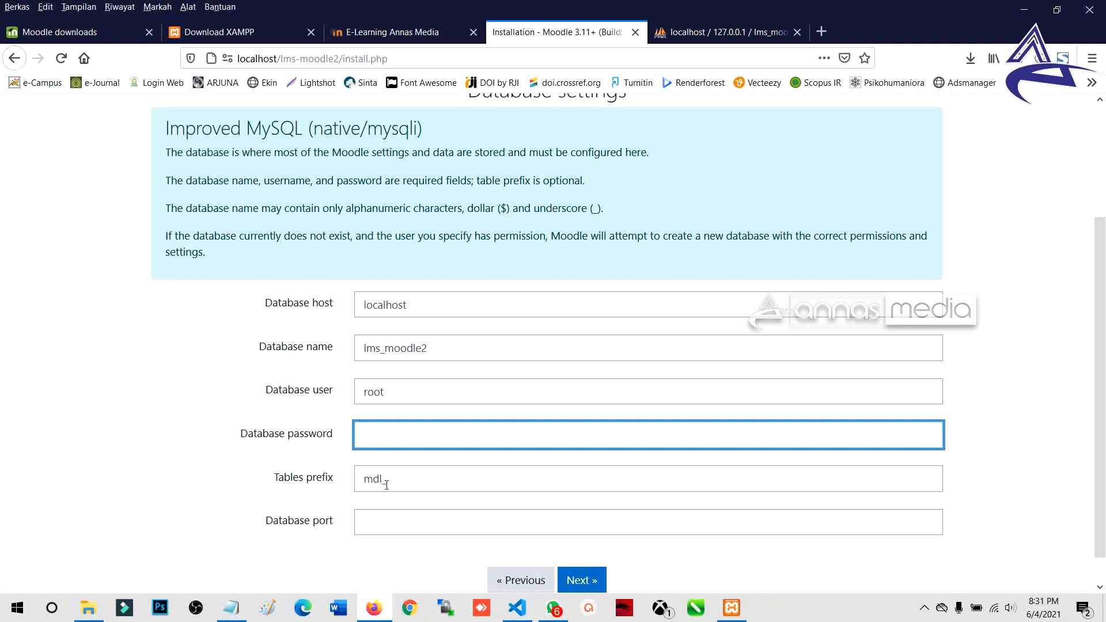
pyautogui.doubleClick(363, 478)
pyautogui.click(673, 31)
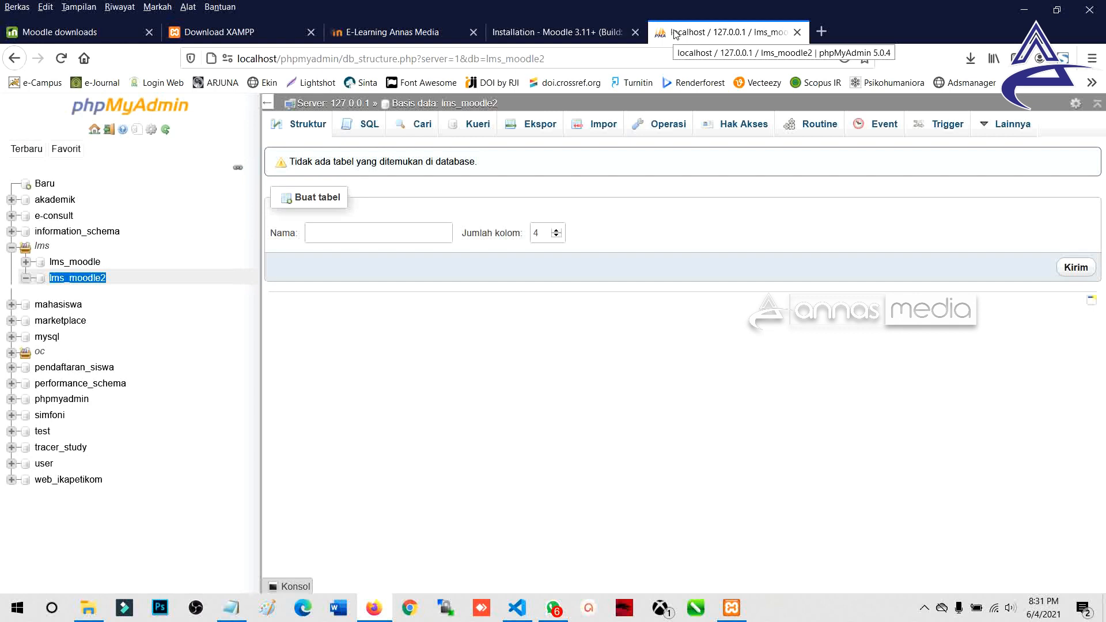
pyautogui.click(25, 261)
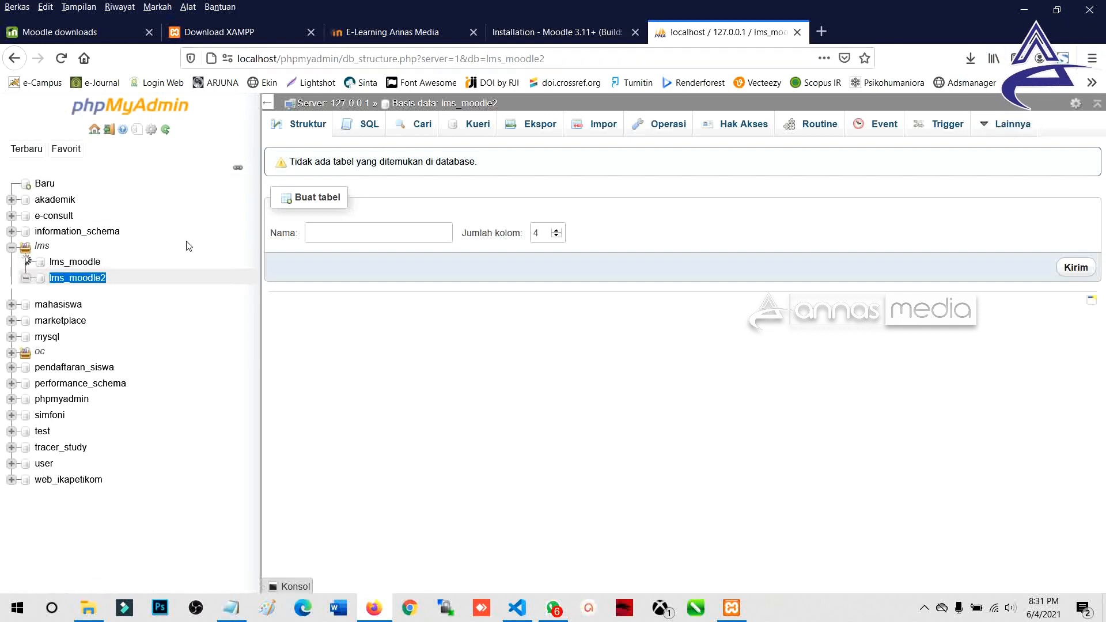
# Step: Scroll through lms_moodle's table names, collapse the list, and return to the installer
pyautogui.scroll(-2, 125, 352)
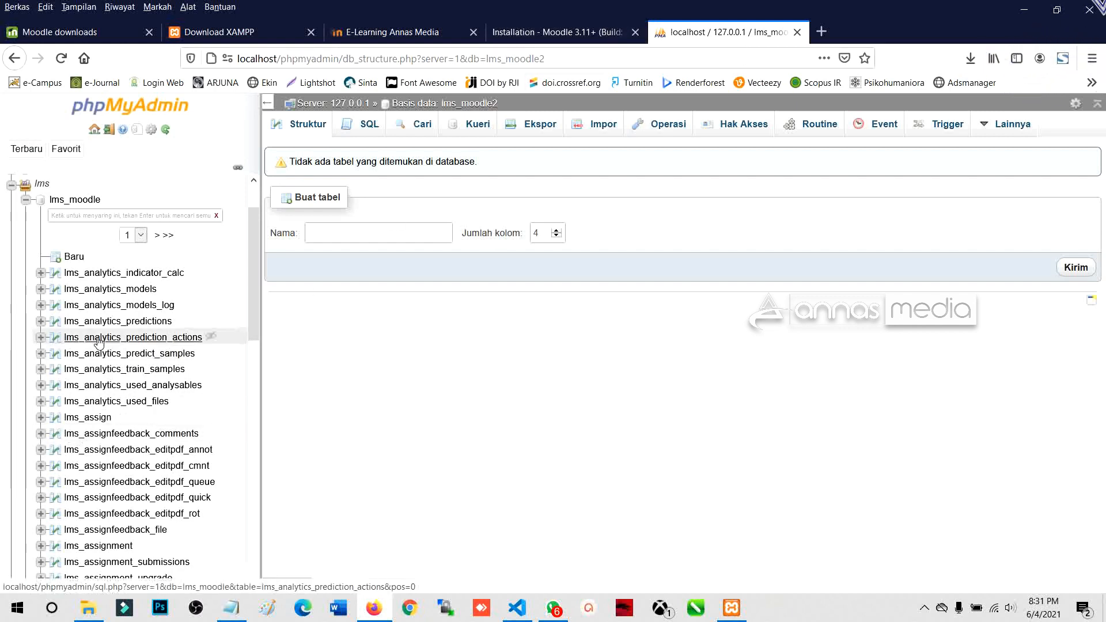
pyautogui.click(26, 199)
pyautogui.click(575, 41)
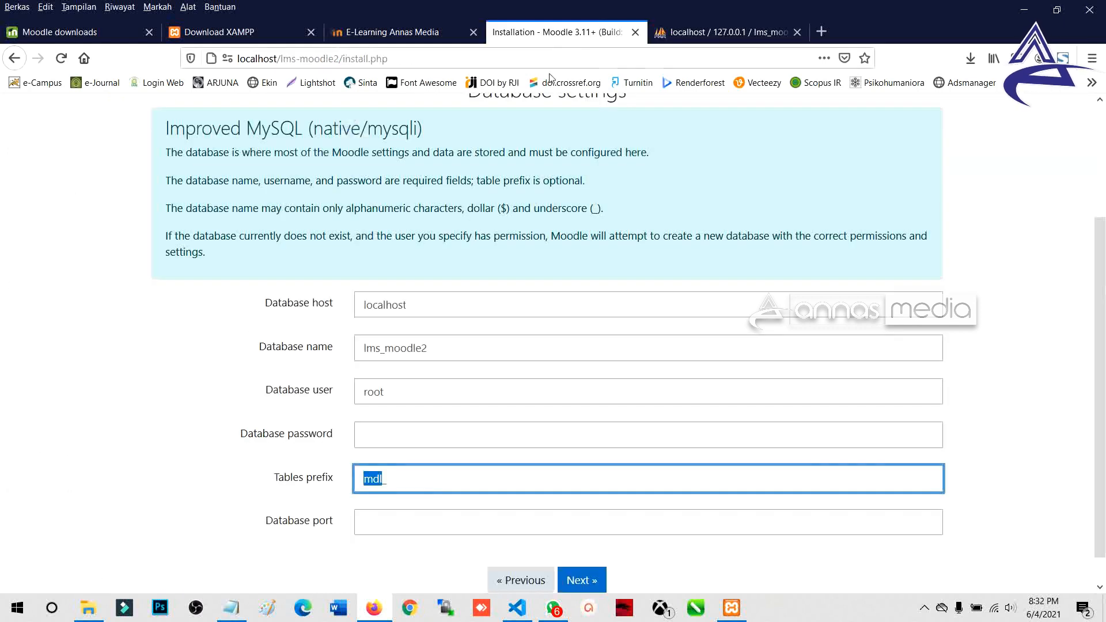
# Step: Change the table prefix from mdl_ to daus_
pyautogui.click(381, 477)
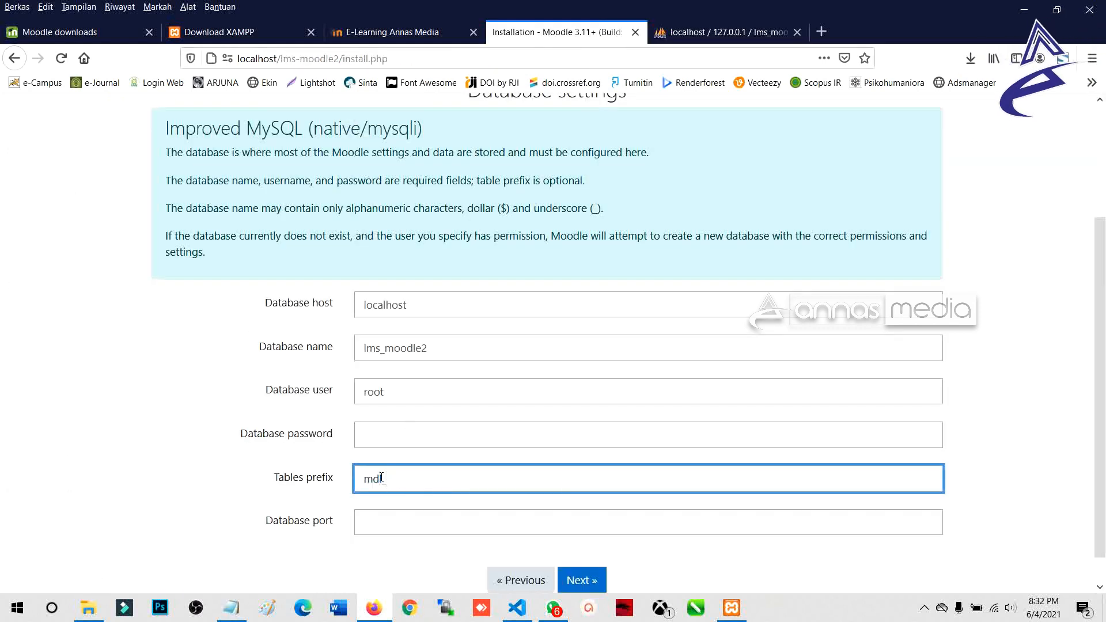
pyautogui.doubleClick(382, 477)
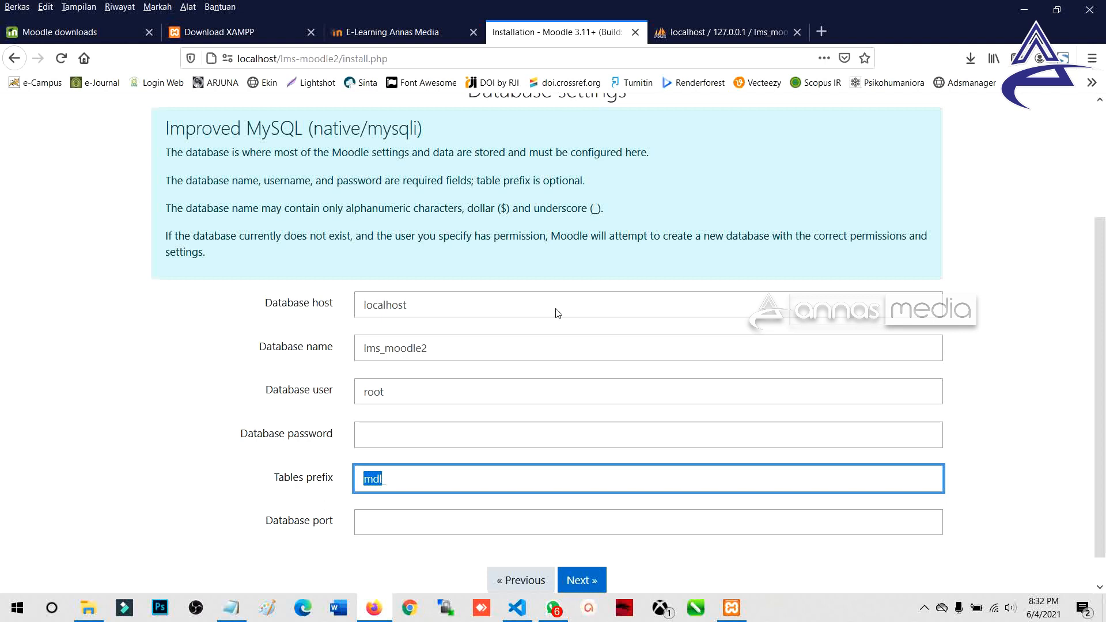
pyautogui.write('daus_')
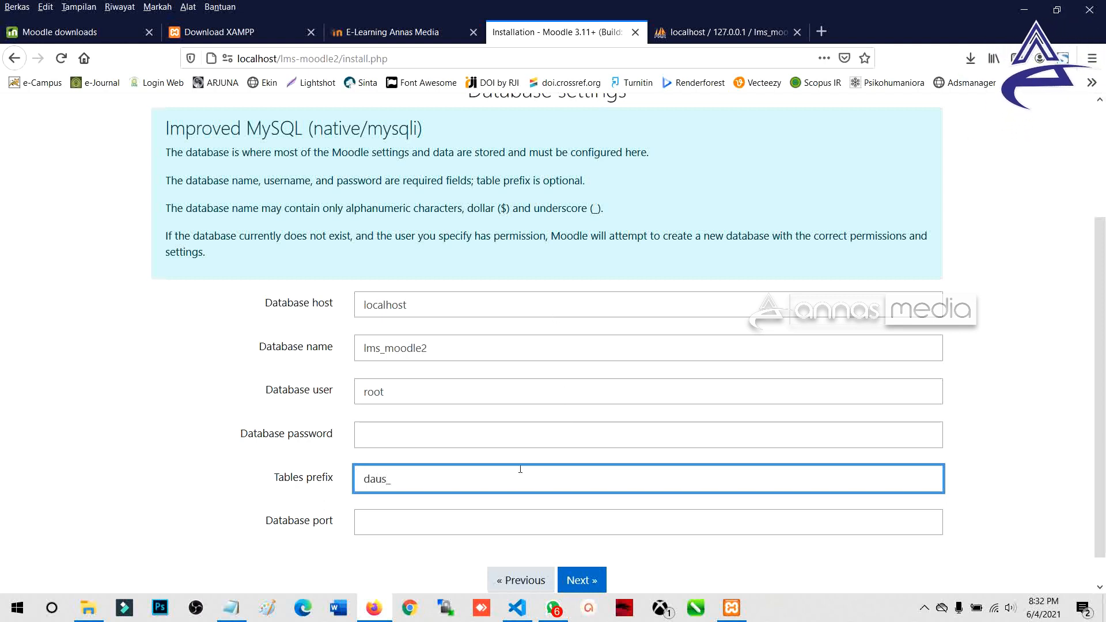
pyautogui.moveTo(386, 478); pyautogui.dragTo(356, 483)
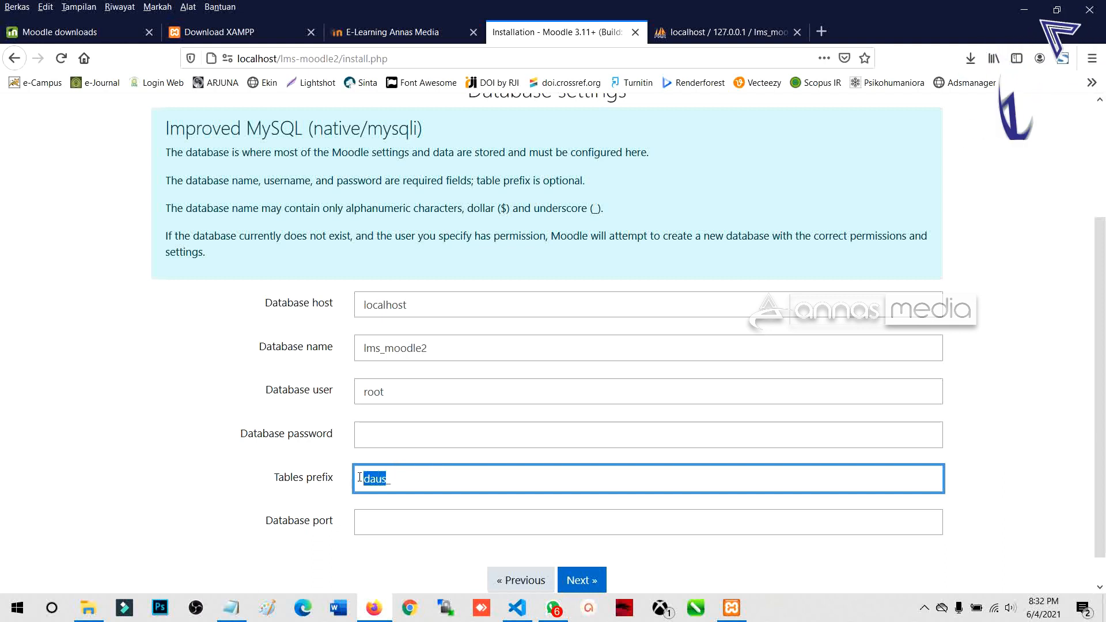
pyautogui.click(412, 429)
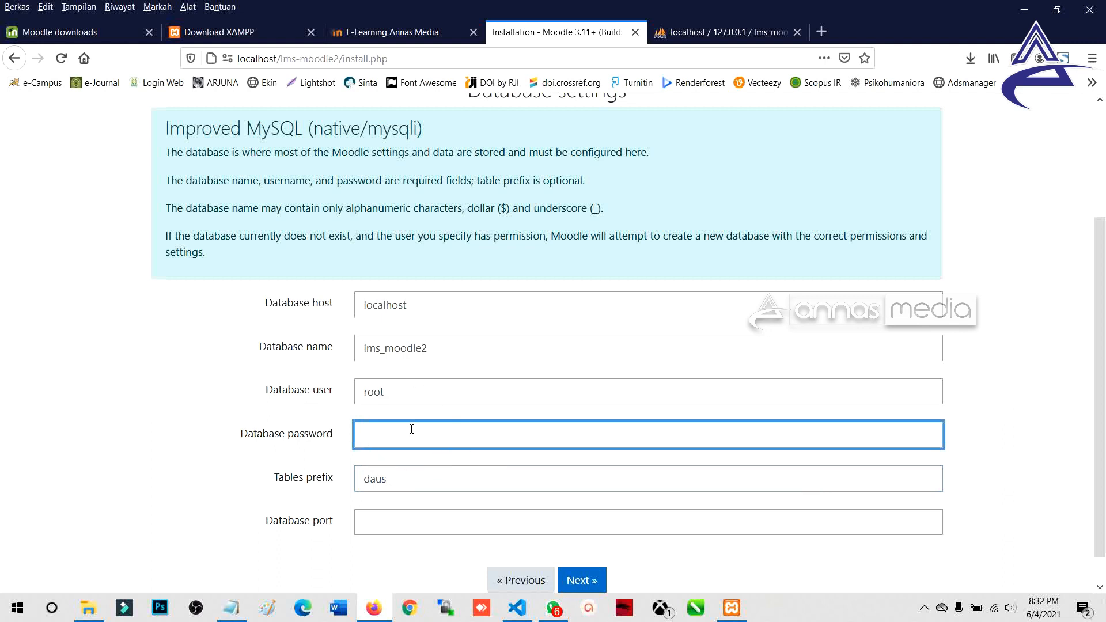
pyautogui.click(372, 528)
pyautogui.moveTo(262, 524); pyautogui.dragTo(327, 526)
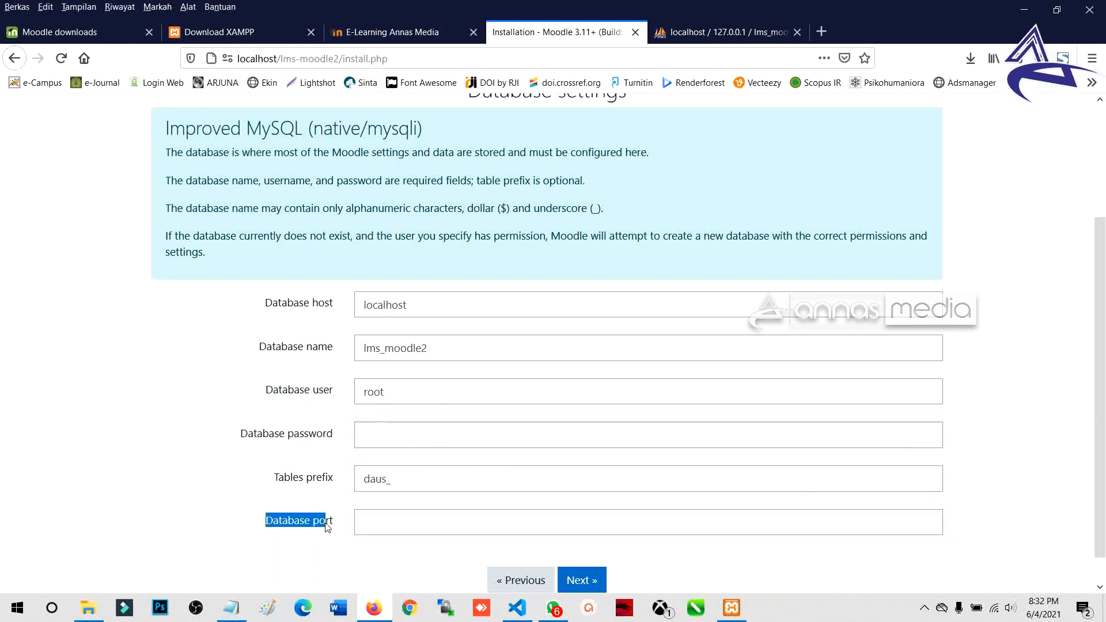
pyautogui.click(311, 543)
pyautogui.click(363, 524)
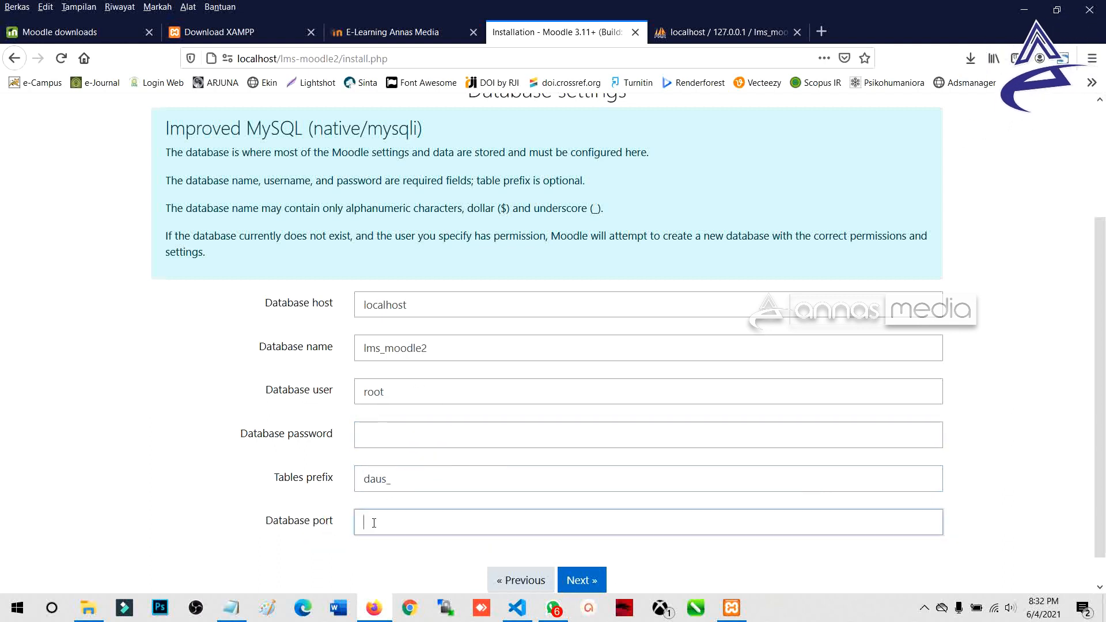
# Step: Retype the table prefix as elearn_ and submit the database settings
pyautogui.moveTo(388, 484); pyautogui.dragTo(341, 486)
pyautogui.write('e_')
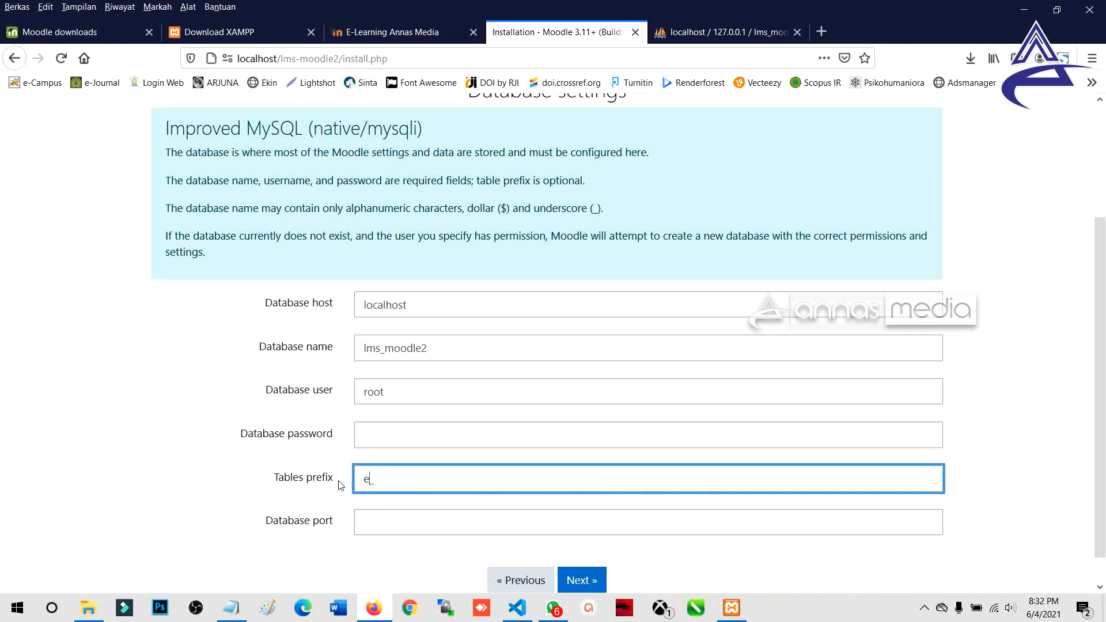
pyautogui.write('E')
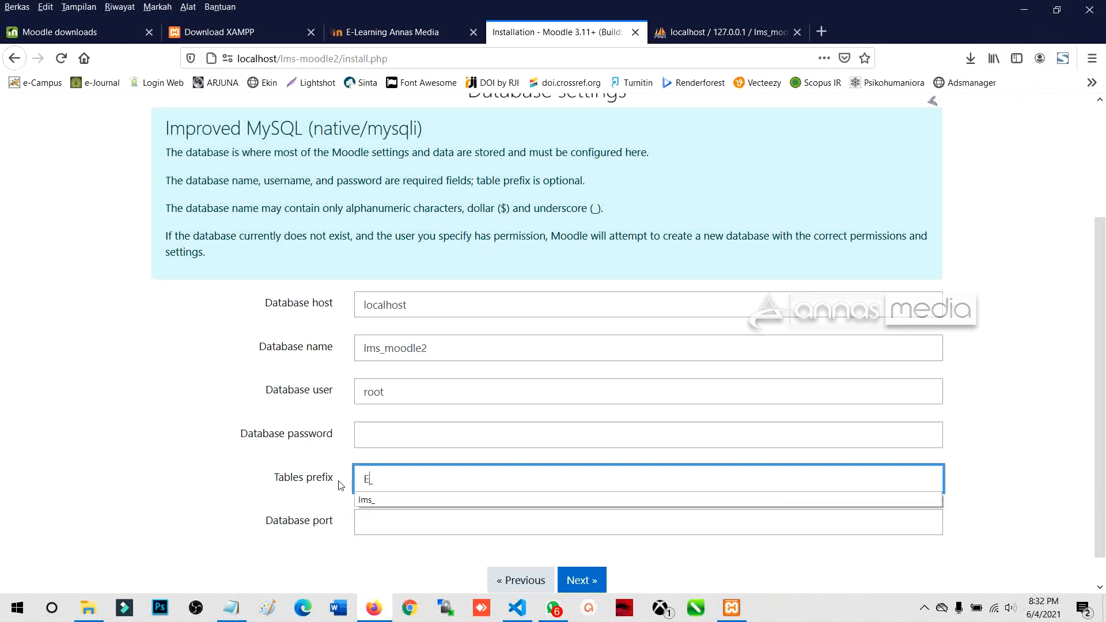
pyautogui.press('BackSpace')
pyautogui.write('elearning')
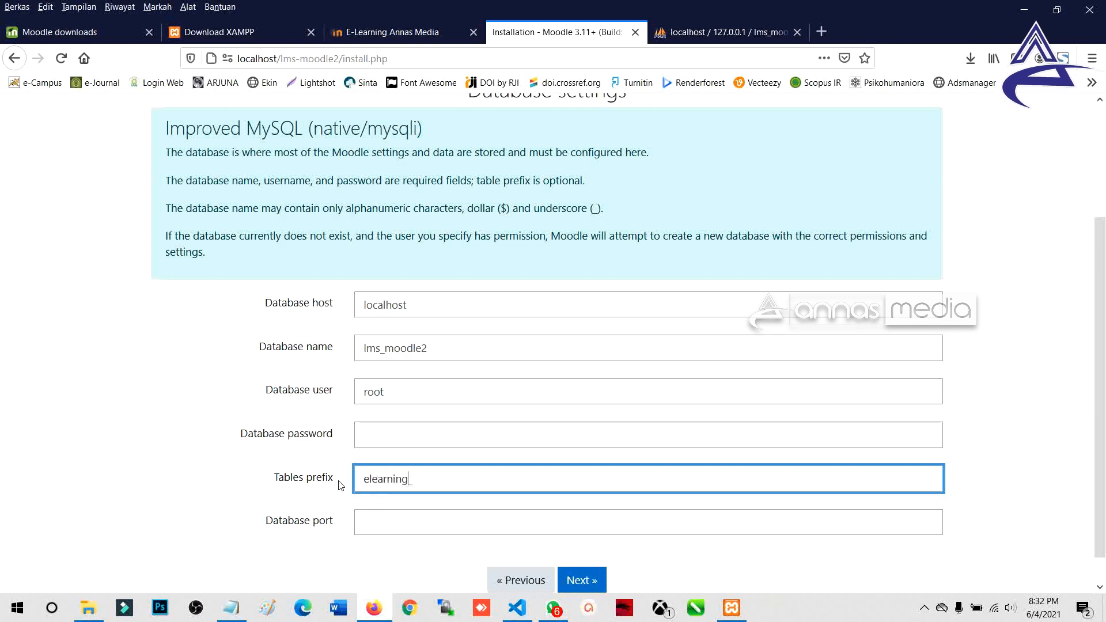
pyautogui.hotkey('shift', 'Home')
pyautogui.press('Right')
pyautogui.press('BackSpace')
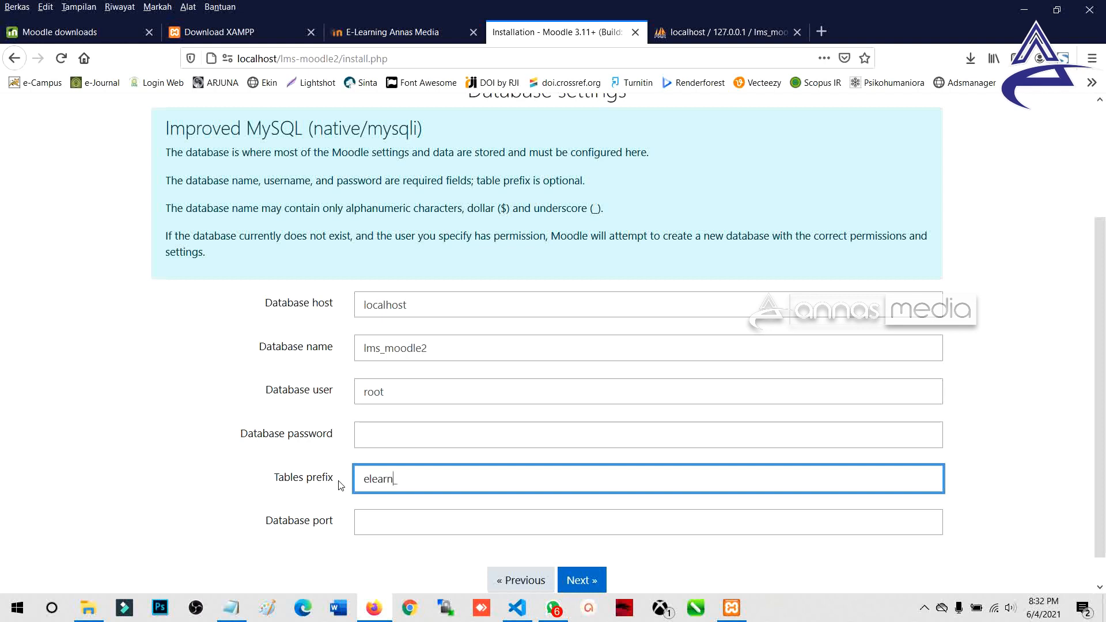
pyautogui.scroll(-1, 403, 482)
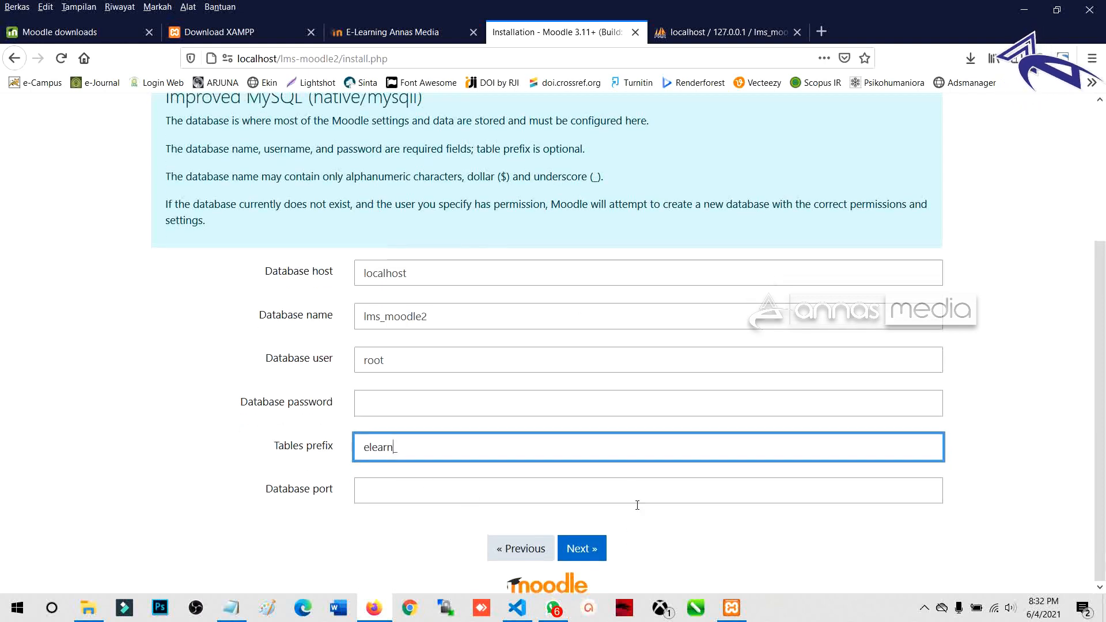
pyautogui.click(582, 553)
pyautogui.press('ctrl')
pyautogui.press('ctrl')
pyautogui.press('ctrl')
pyautogui.press('ctrl')
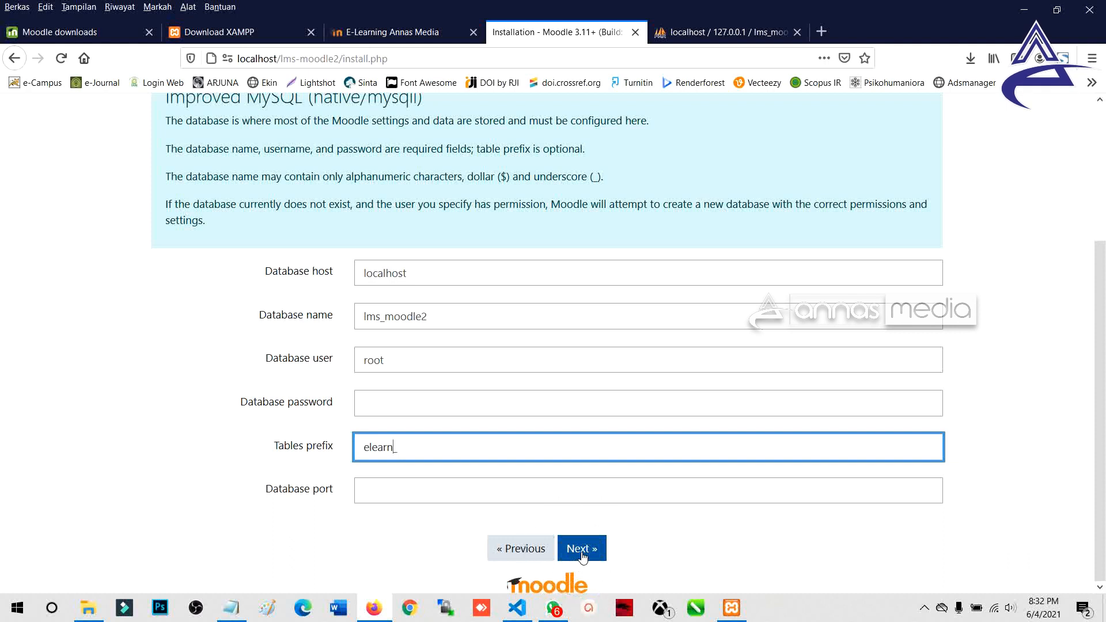
pyautogui.click(582, 552)
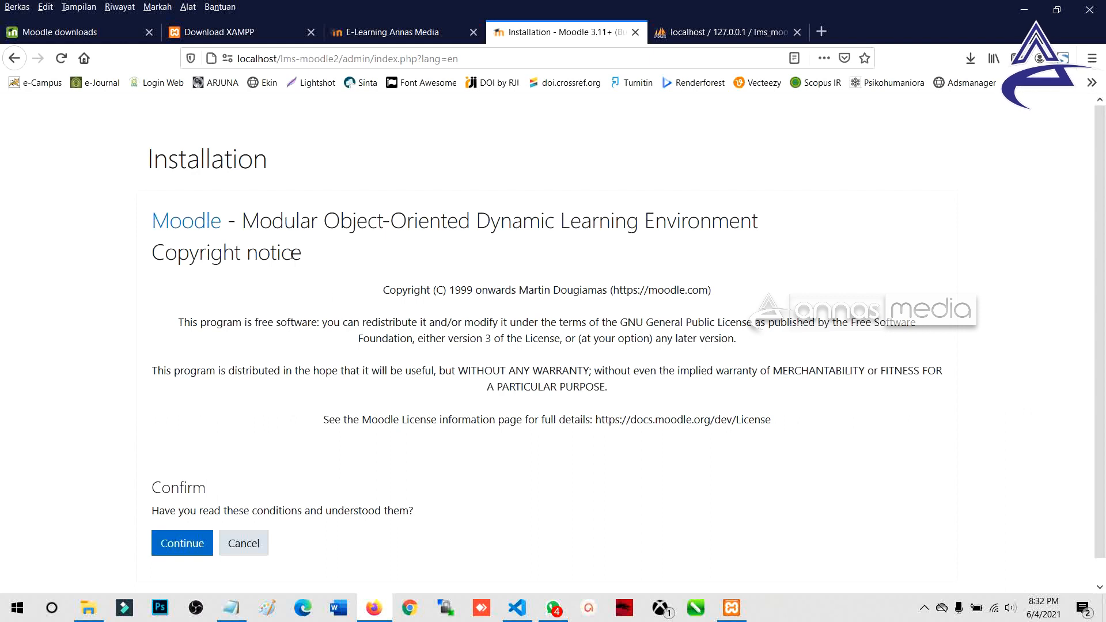
# Step: Read through the Copyright notice and agree to the licence conditions to continue
pyautogui.scroll(-1, 412, 375)
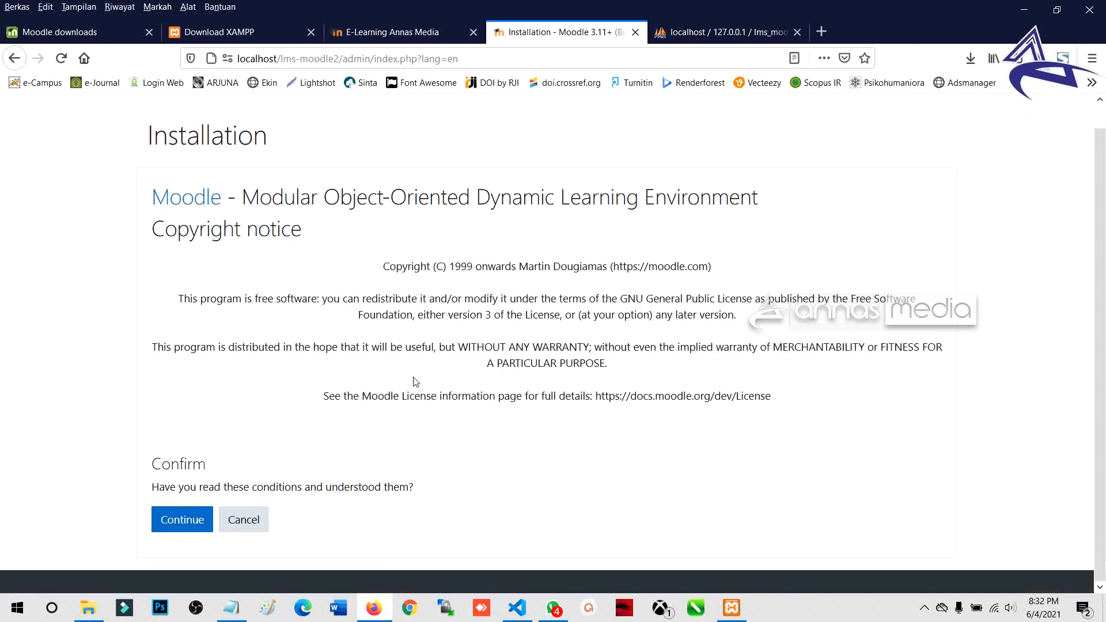
pyautogui.scroll(1, 416, 382)
pyautogui.scroll(-1, 416, 382)
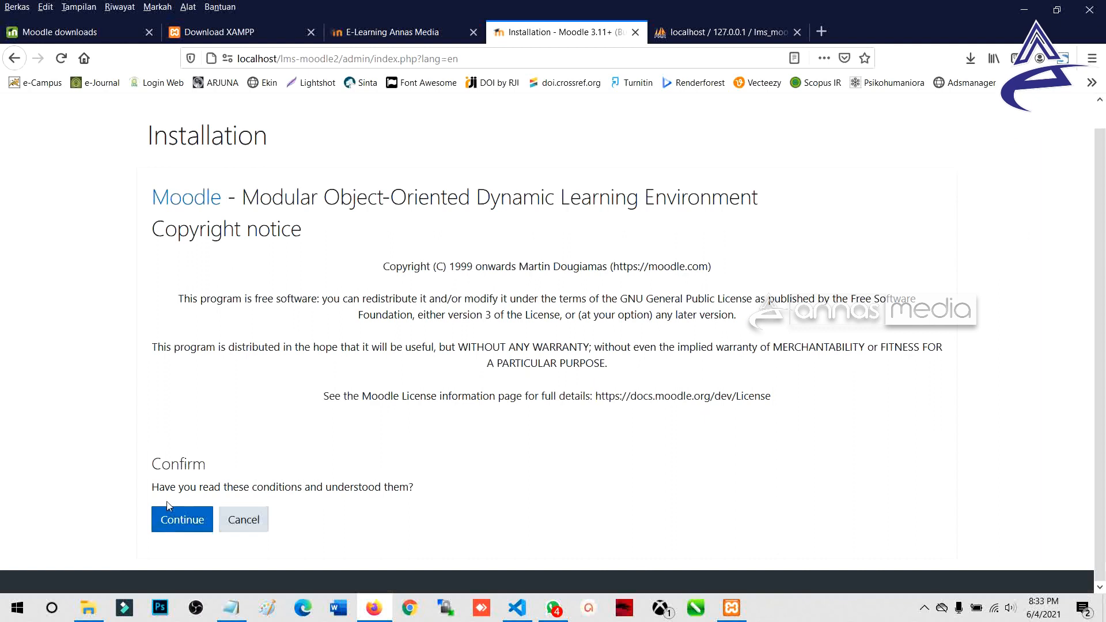
pyautogui.moveTo(153, 467); pyautogui.dragTo(236, 409)
pyautogui.click(242, 381)
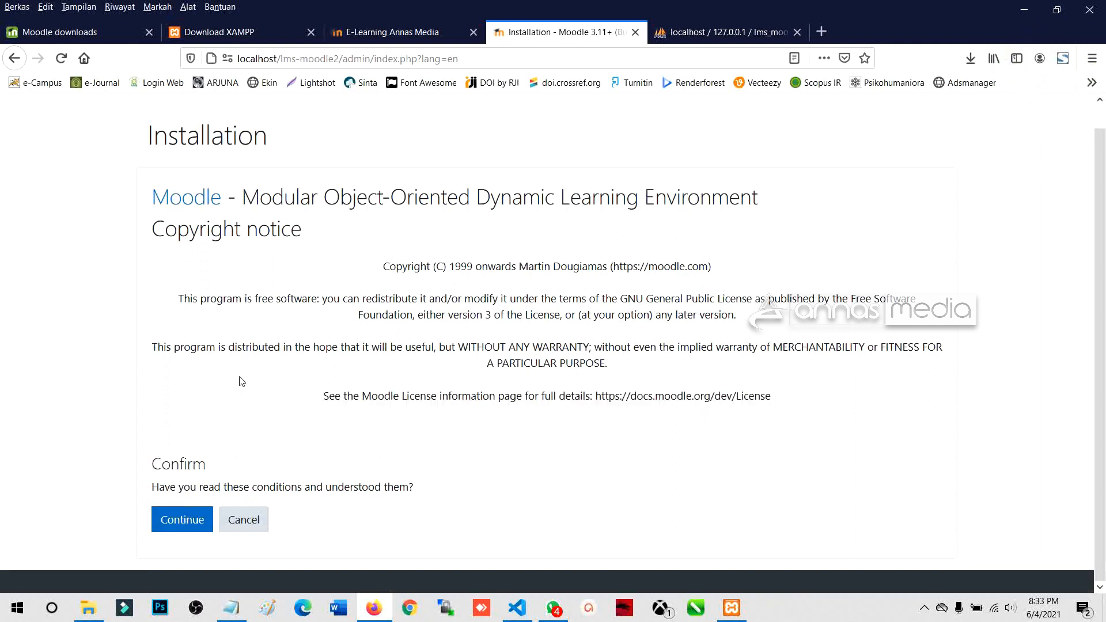
pyautogui.click(183, 522)
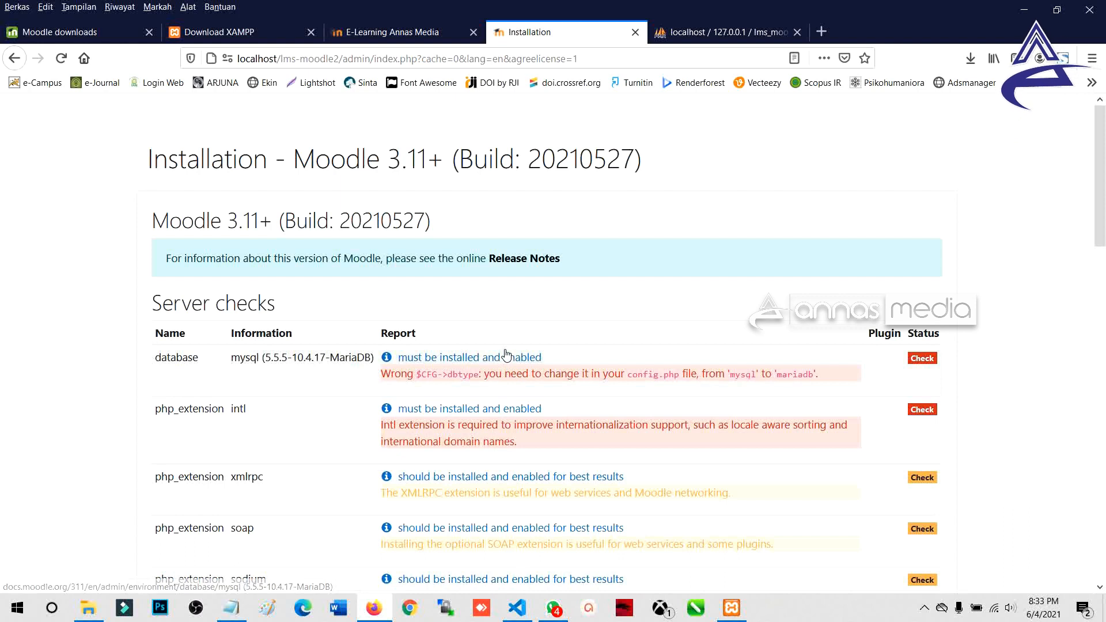
# Step: Bring the Server checks table into view and highlight its heading
pyautogui.scroll(-1, 588, 334)
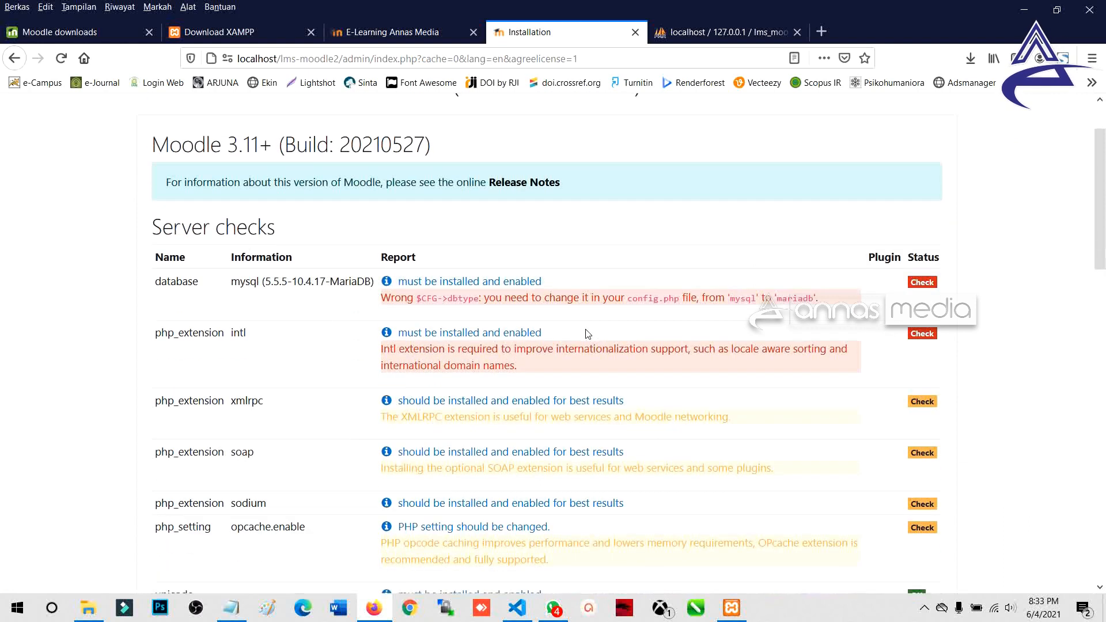
pyautogui.scroll(1, 587, 334)
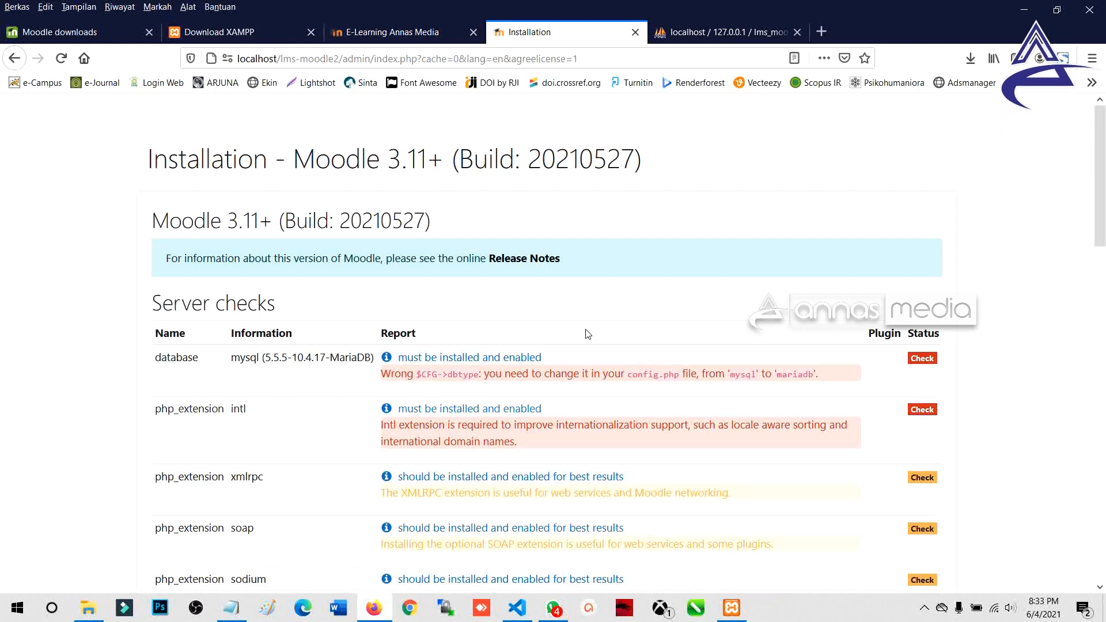
pyautogui.scroll(-1, 588, 335)
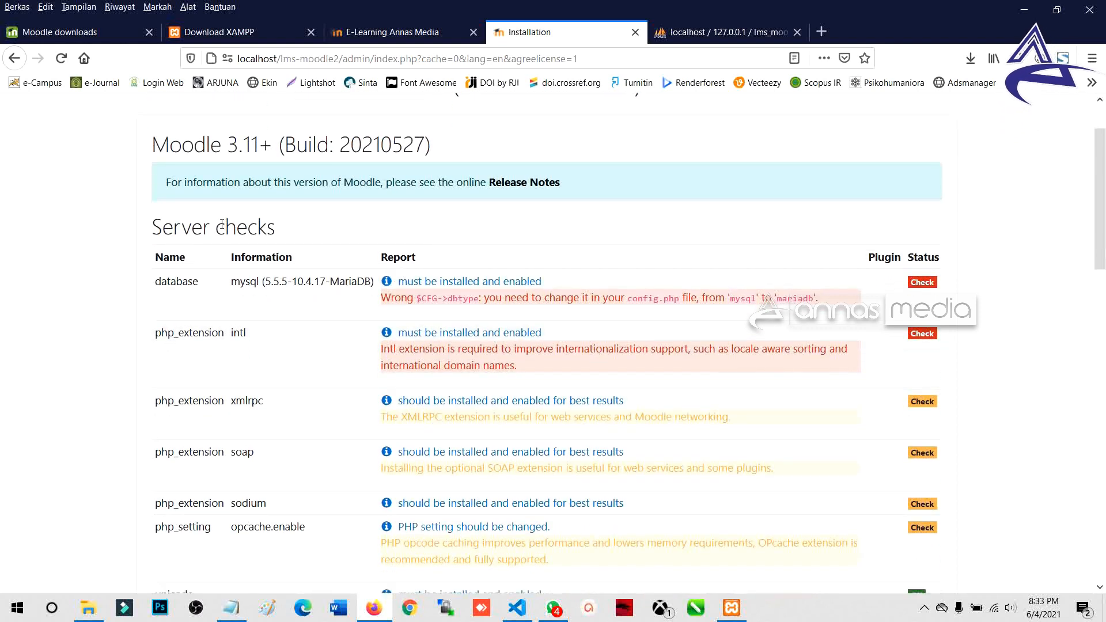
pyautogui.doubleClick(184, 228)
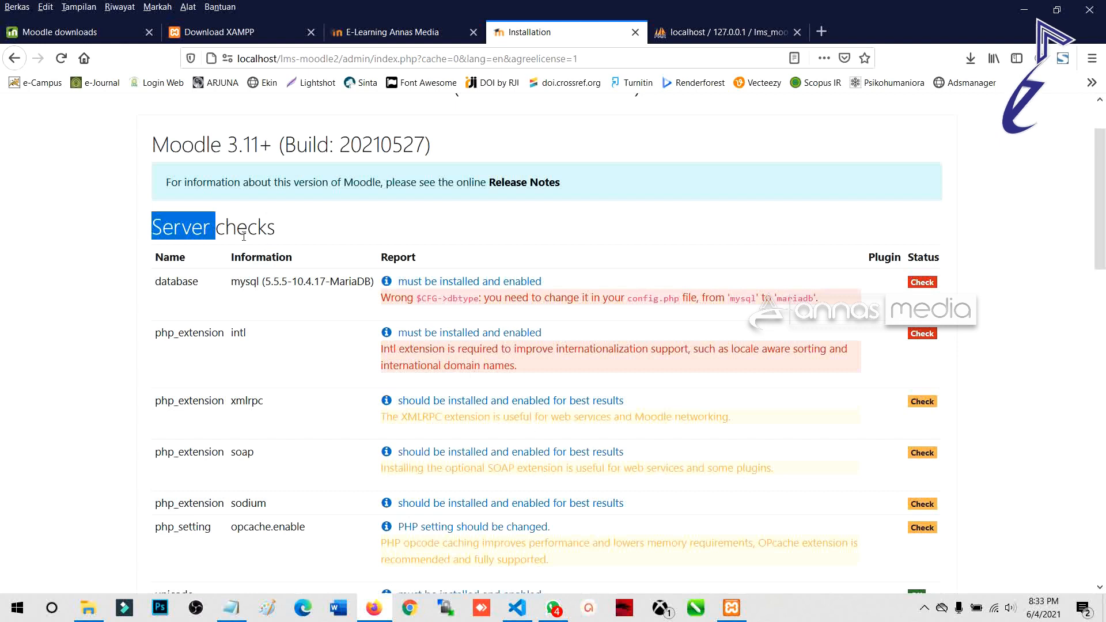
pyautogui.click(295, 241)
pyautogui.moveTo(288, 238); pyautogui.dragTo(151, 230)
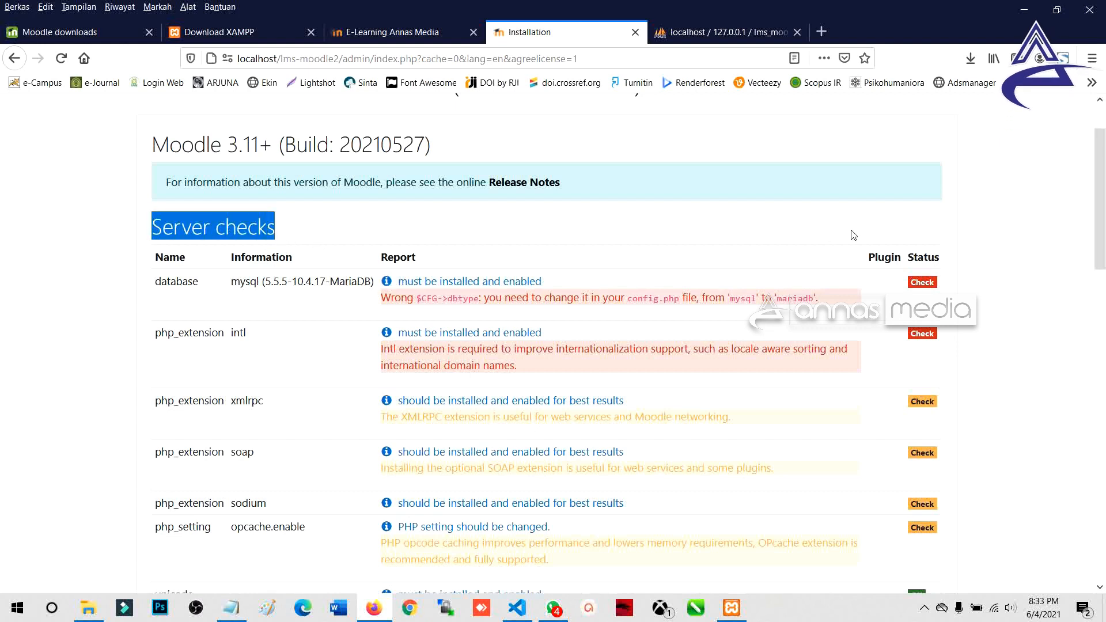
pyautogui.scroll(-5, 774, 302)
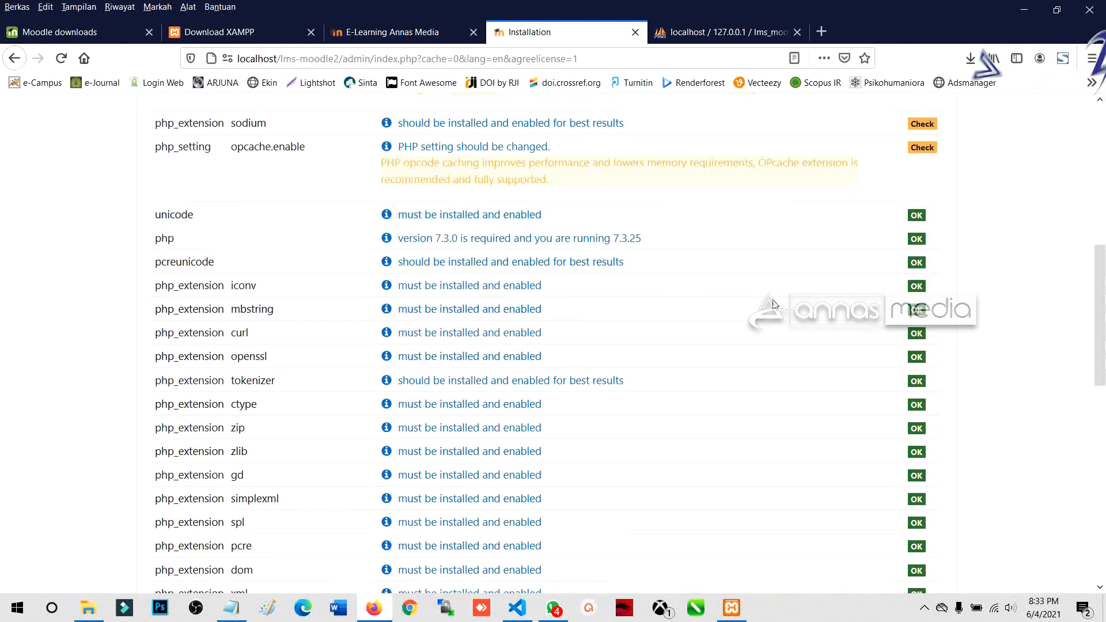
pyautogui.scroll(4, 774, 304)
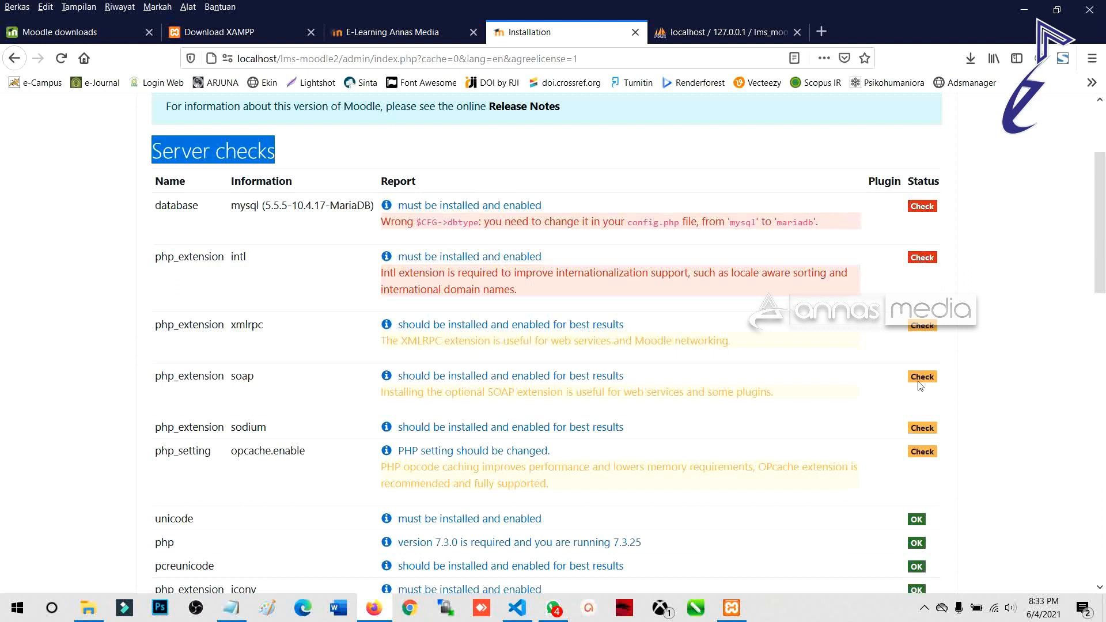
# Step: Review the checks further down, marking the failing Large_prefix and site-not-HTTPS statuses
pyautogui.scroll(-3, 913, 432)
pyautogui.scroll(-6, 915, 370)
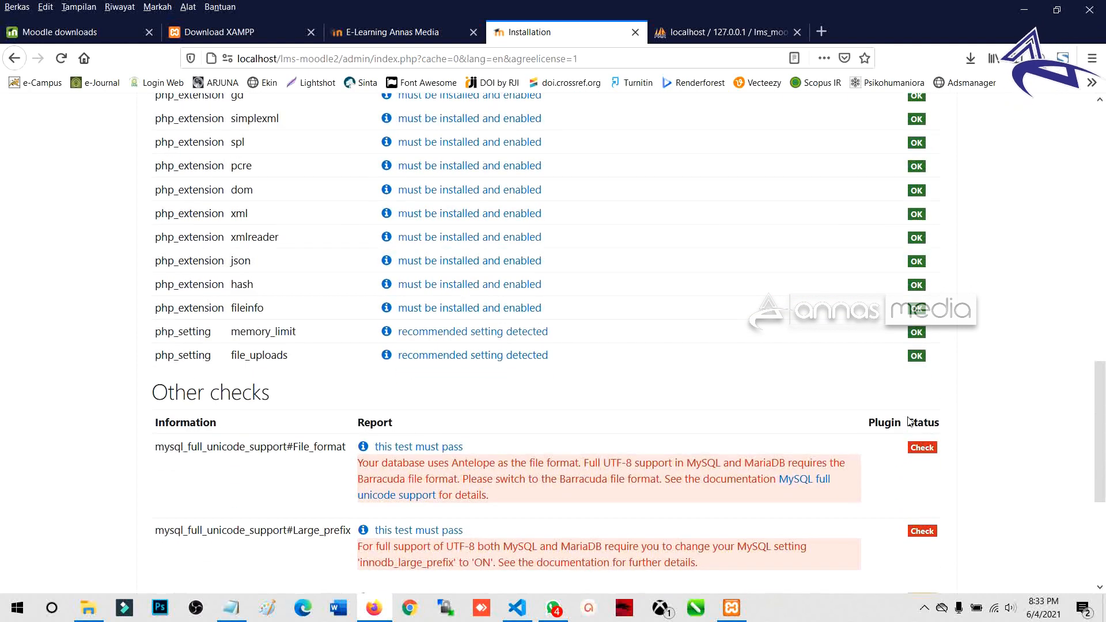
pyautogui.scroll(-2, 909, 420)
pyautogui.scroll(-1, 908, 421)
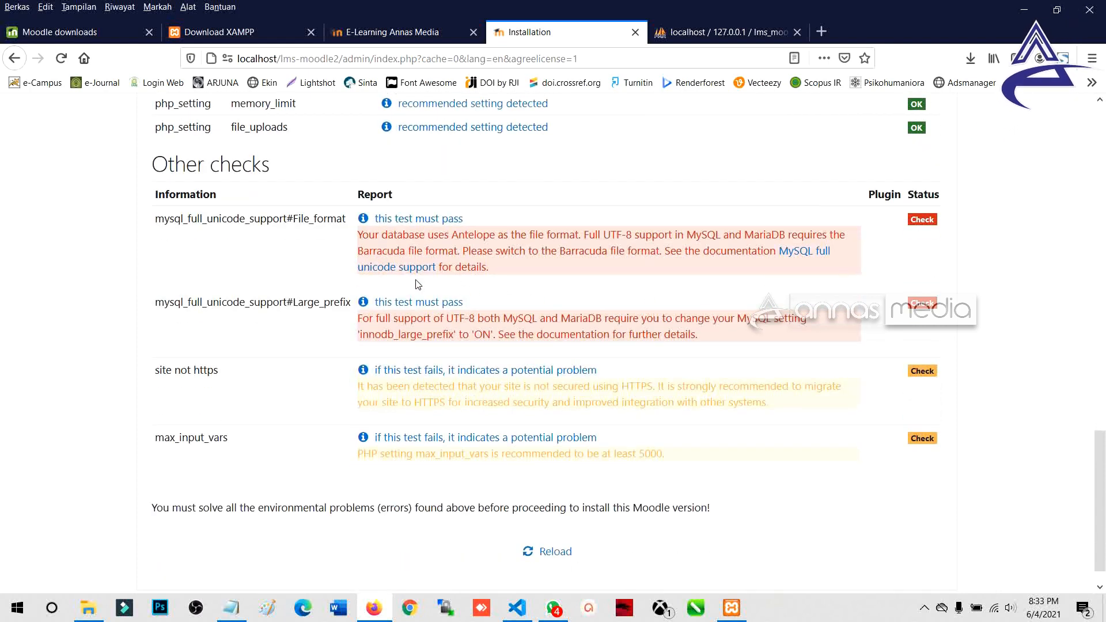
pyautogui.click(920, 219)
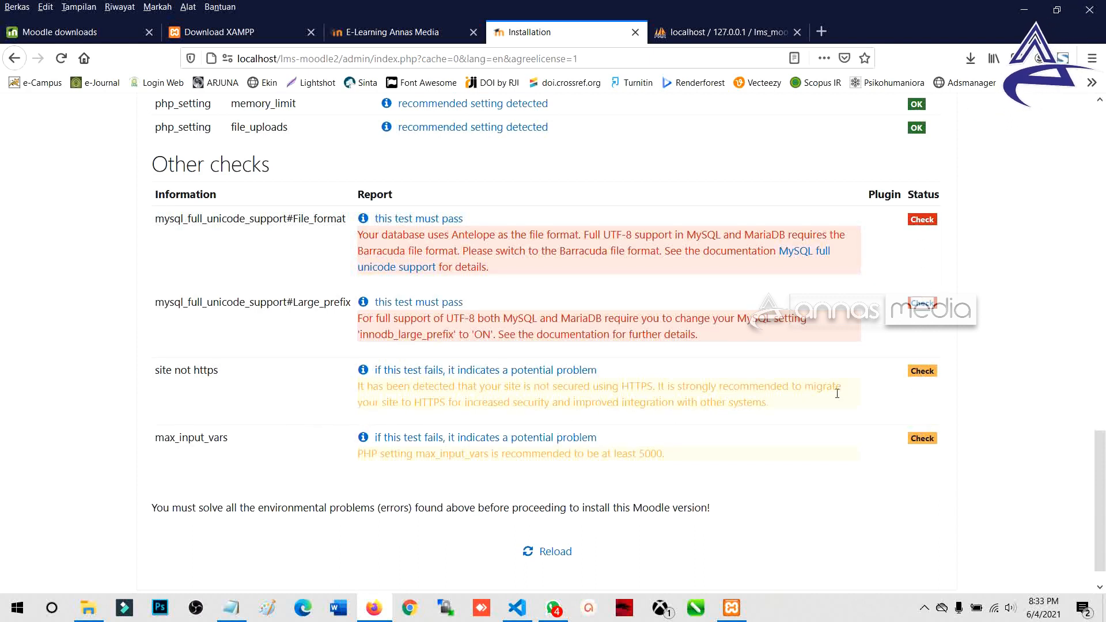
pyautogui.doubleClick(929, 370)
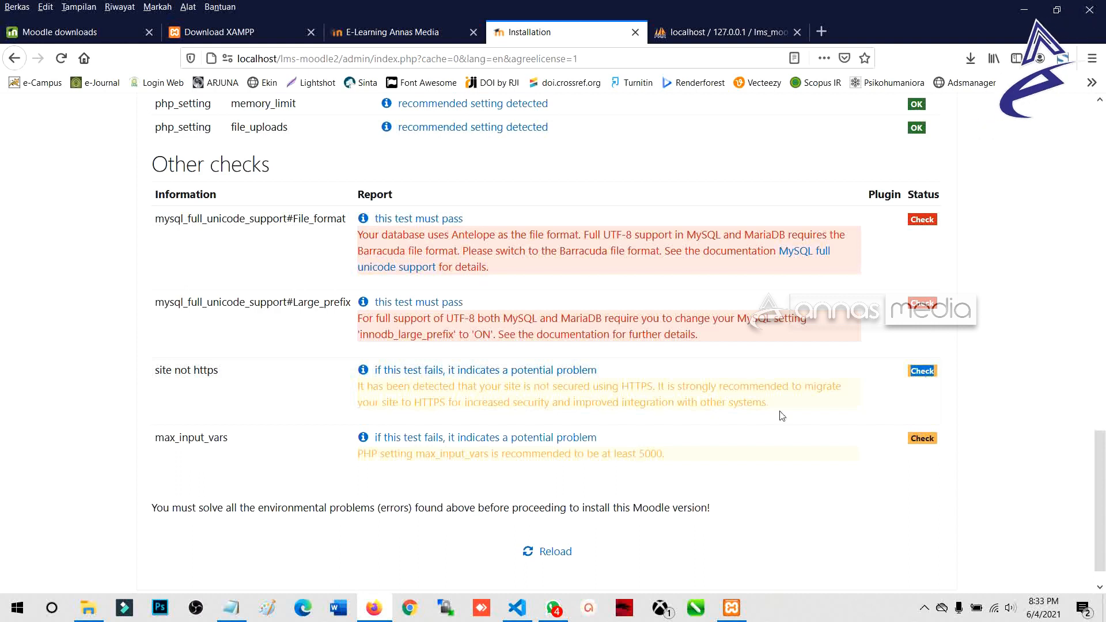
# Step: Return to the database check row and highlight its MariaDB requirement
pyautogui.scroll(-1, 683, 431)
pyautogui.scroll(5, 683, 431)
pyautogui.scroll(-5, 674, 415)
pyautogui.scroll(10, 663, 391)
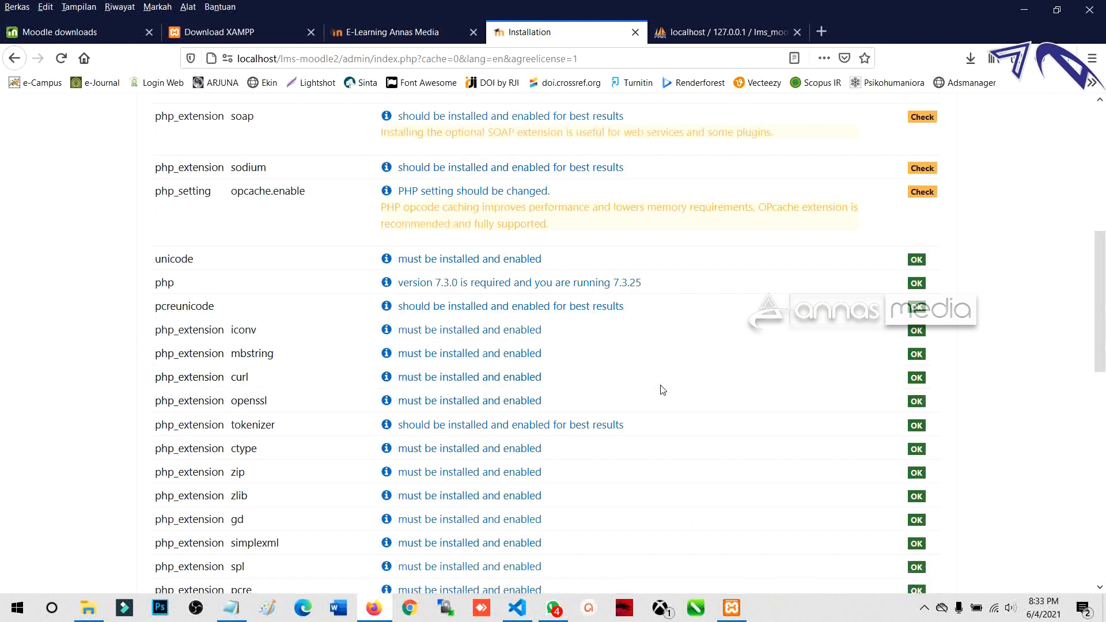
pyautogui.scroll(8, 663, 386)
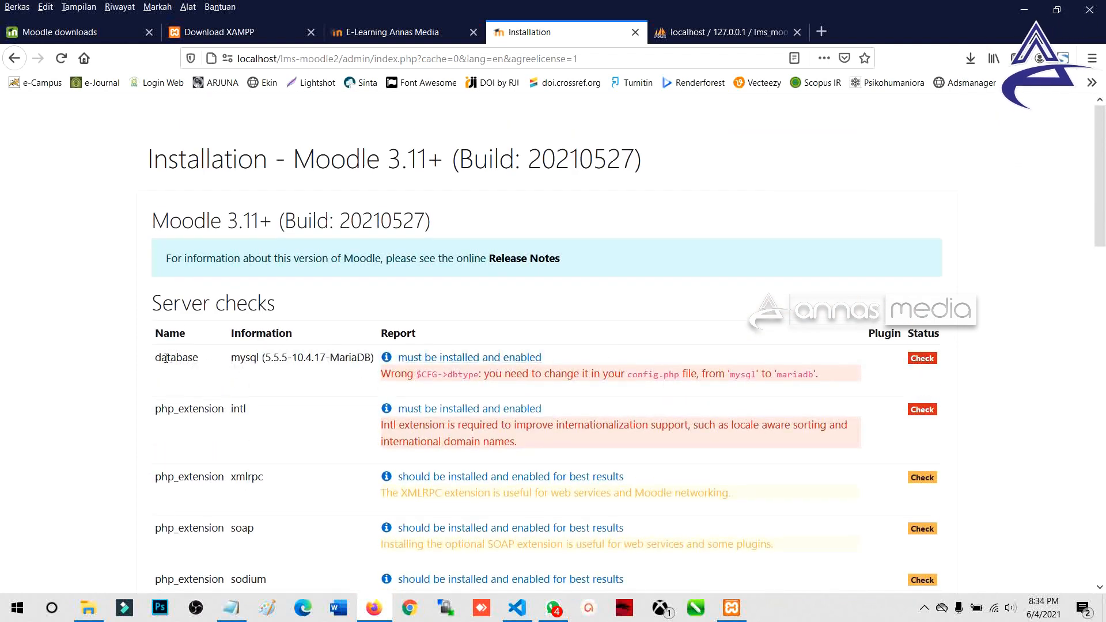
pyautogui.moveTo(156, 358); pyautogui.dragTo(210, 362)
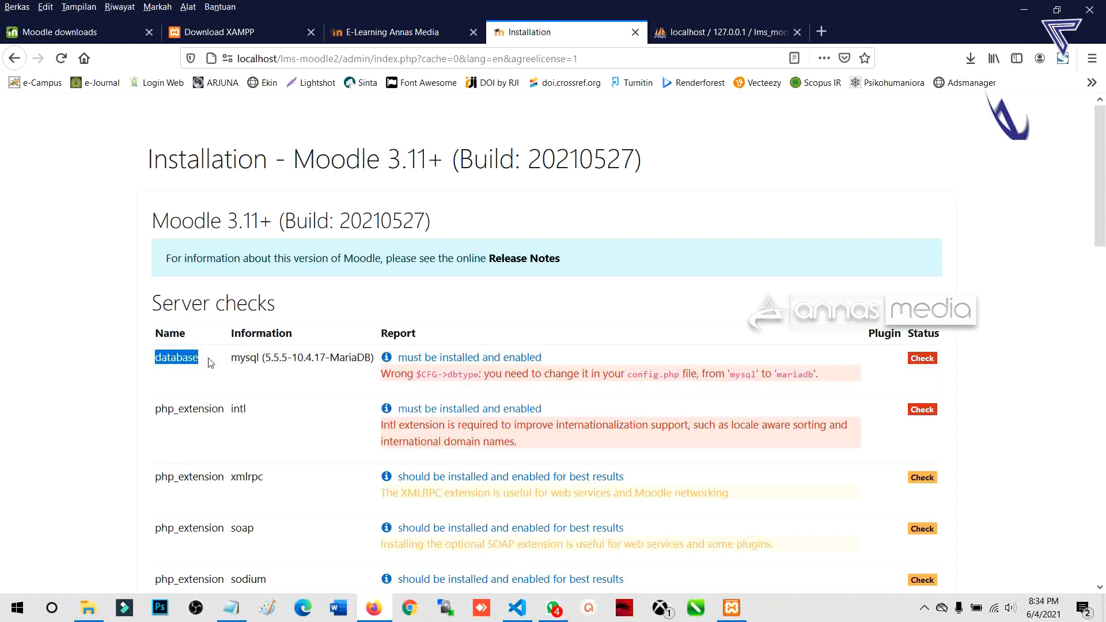
pyautogui.click(261, 358)
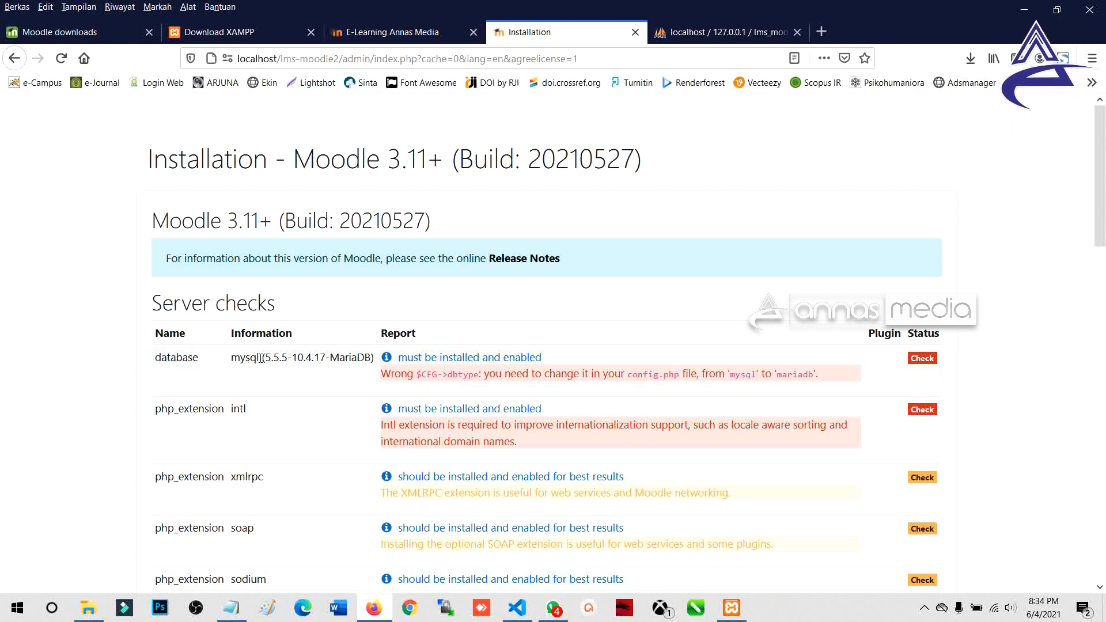
pyautogui.doubleClick(350, 358)
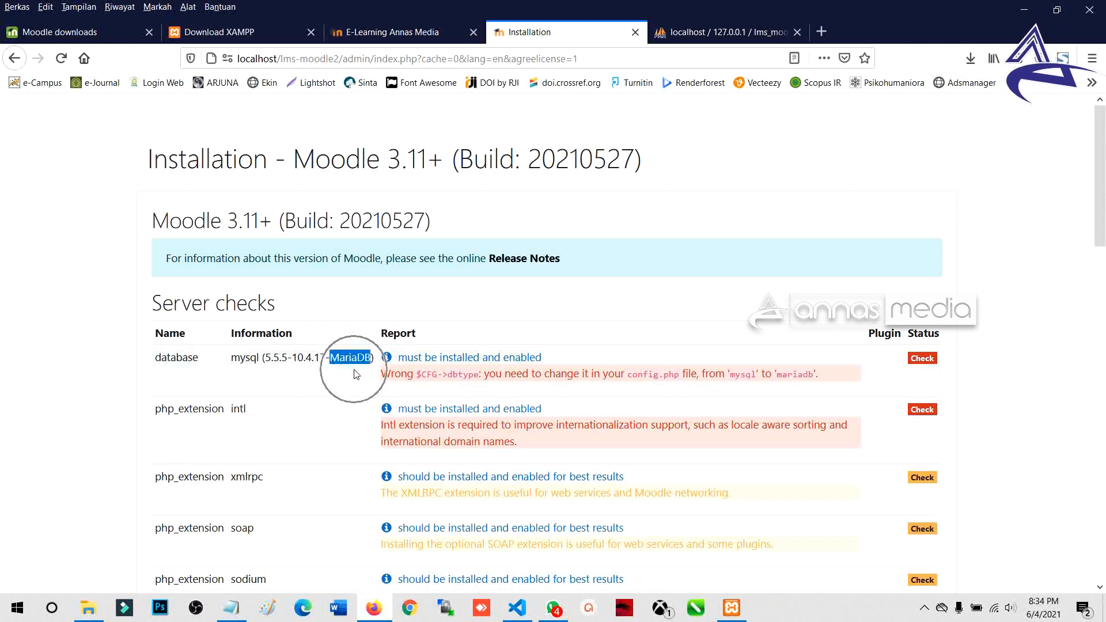
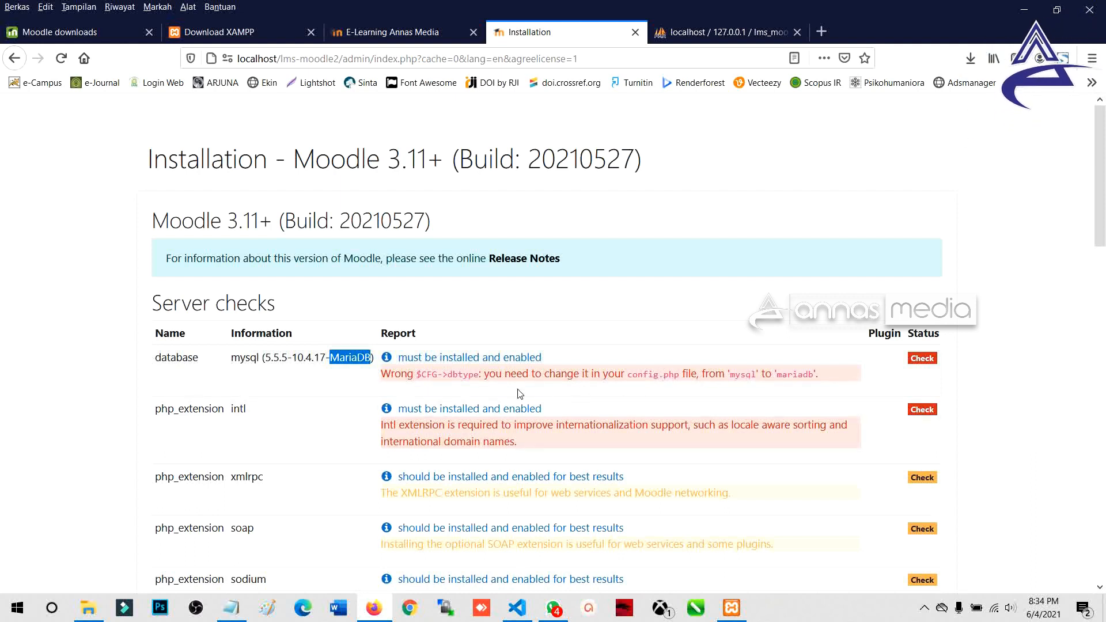
# Step: Open the help page for the database requirement, look through it, then close it
pyautogui.click(458, 366)
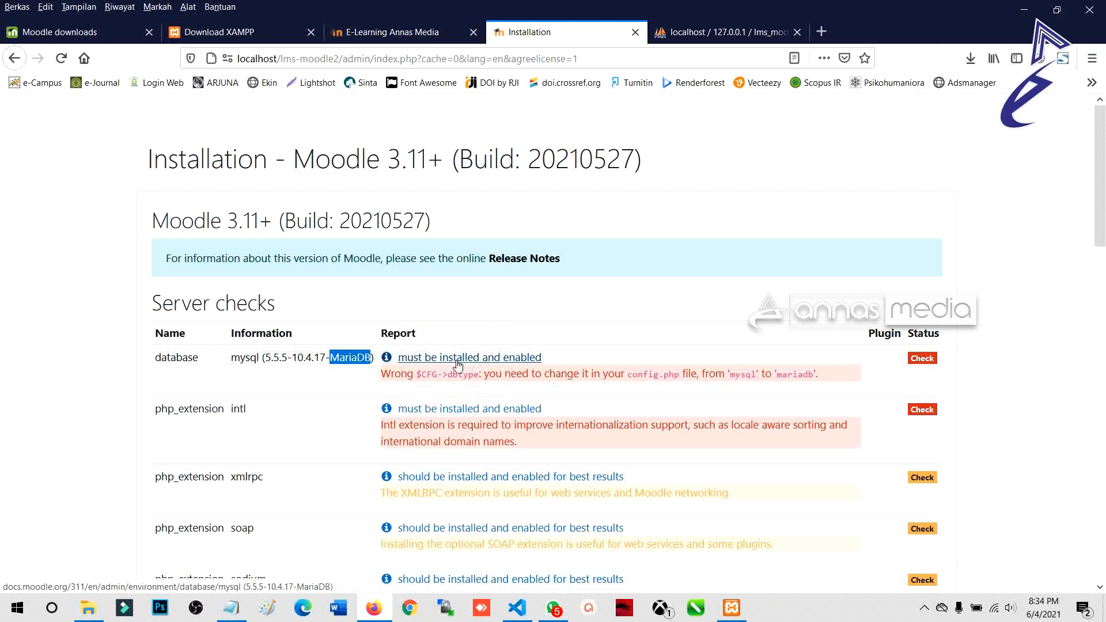
pyautogui.moveTo(280, 38); pyautogui.dragTo(369, 93)
pyautogui.scroll(-2, 304, 344)
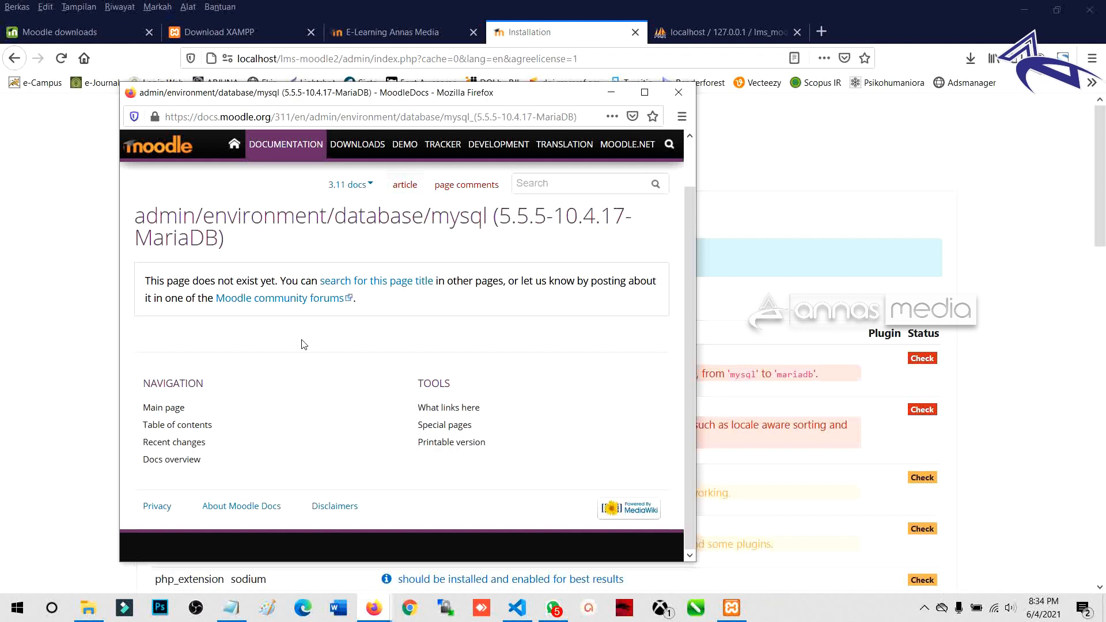
pyautogui.scroll(2, 305, 340)
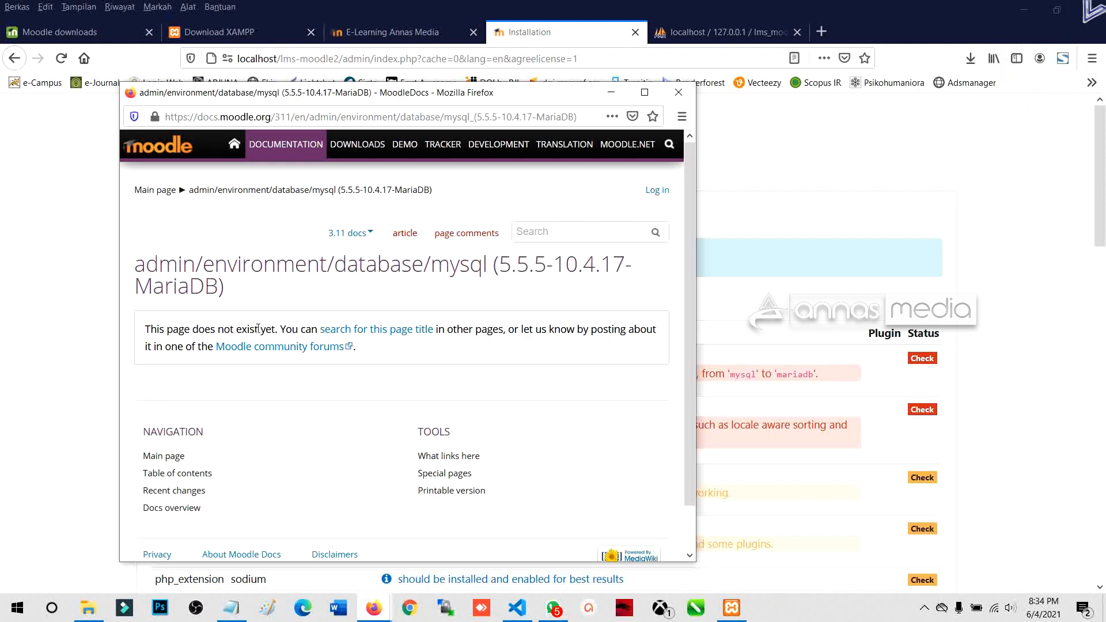
pyautogui.click(679, 92)
# Step: Highlight the dbtype warning, picking out $CFG and the config.php file name
pyautogui.moveTo(381, 374); pyautogui.dragTo(824, 378)
pyautogui.click(824, 378)
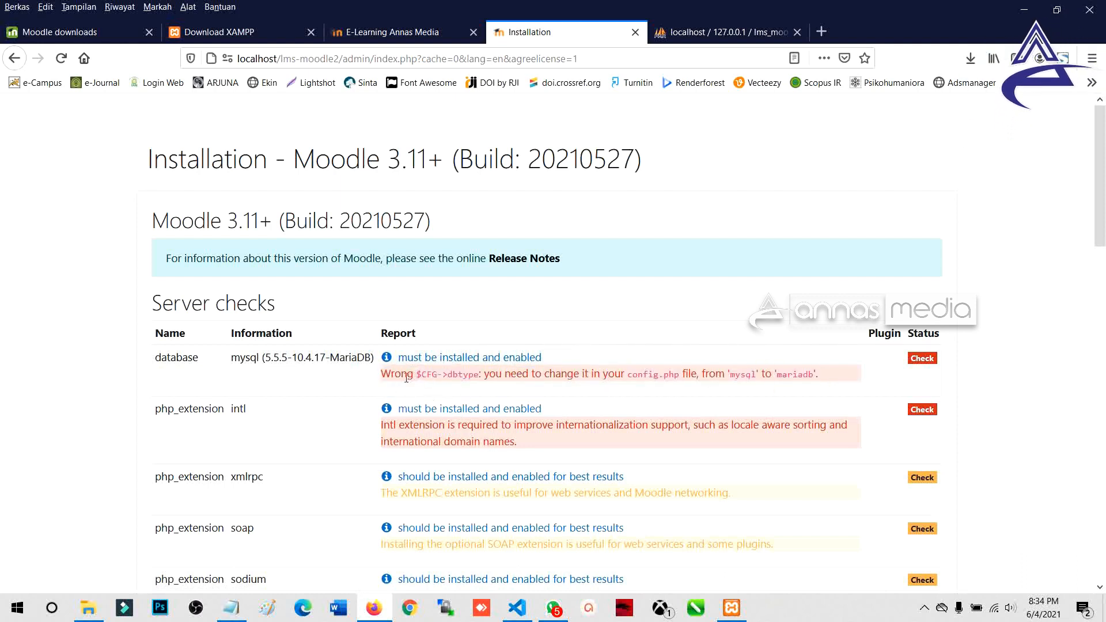
pyautogui.moveTo(438, 374); pyautogui.dragTo(476, 374)
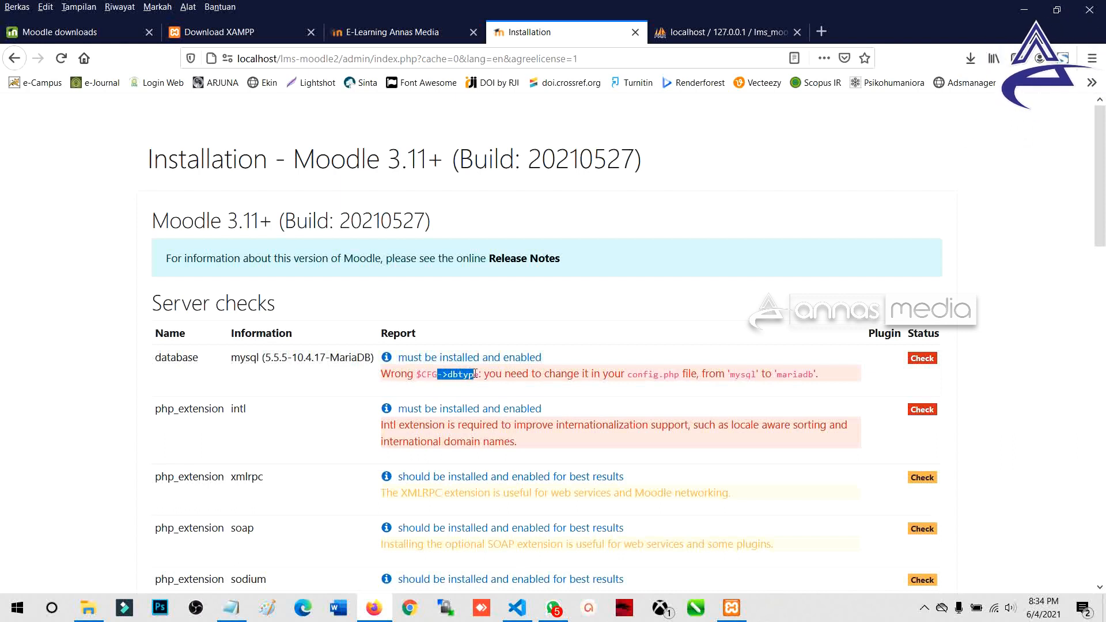
pyautogui.doubleClick(655, 375)
pyautogui.click(624, 380)
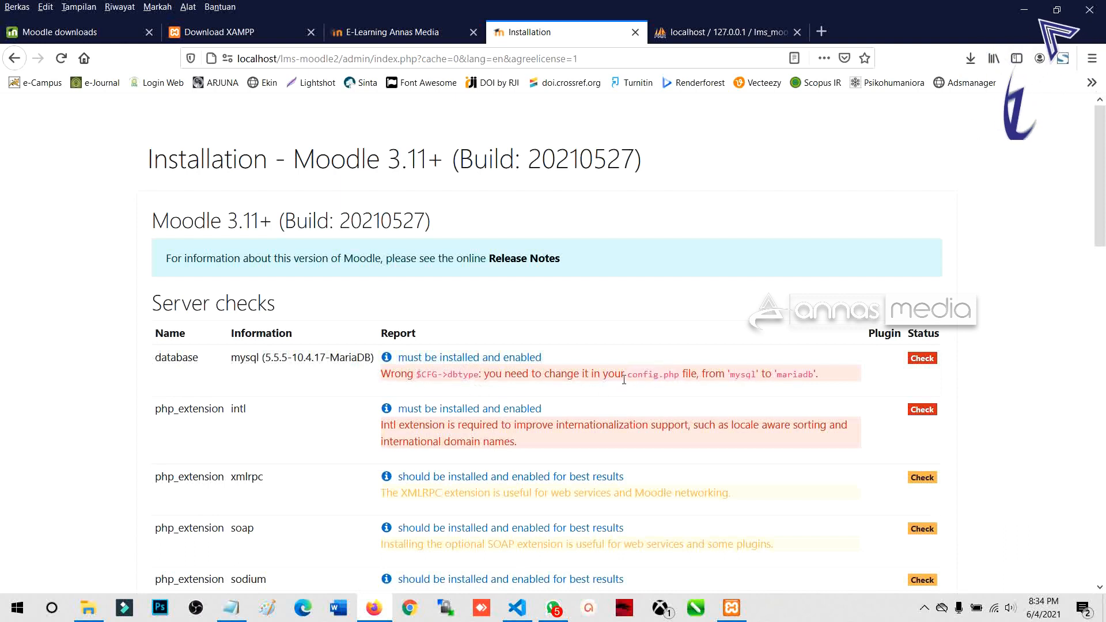
pyautogui.moveTo(632, 376); pyautogui.dragTo(677, 375)
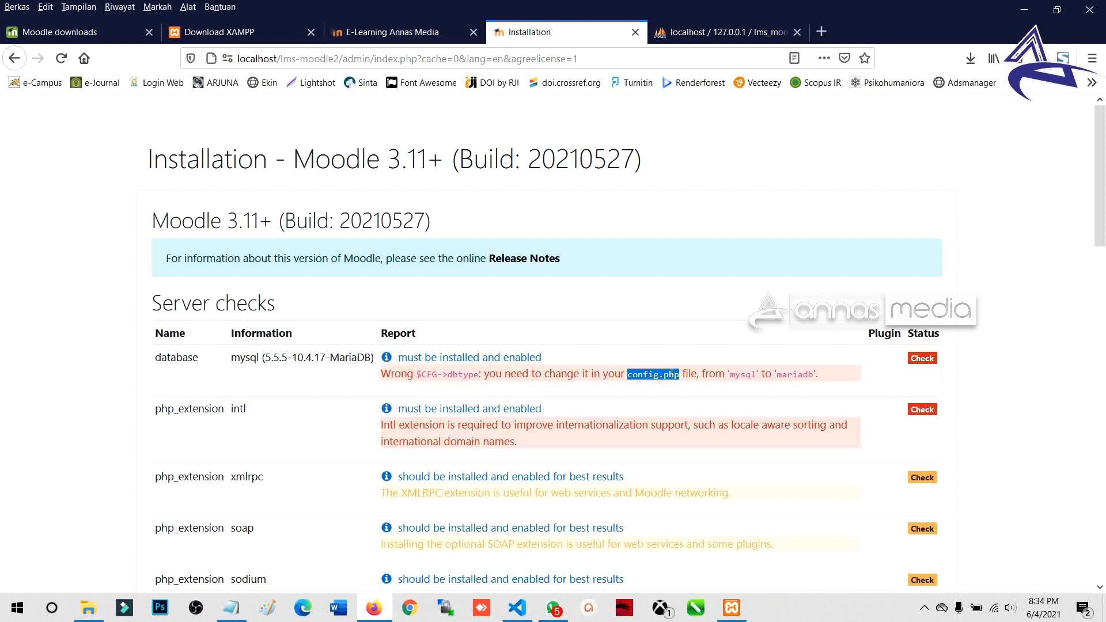
pyautogui.click(612, 386)
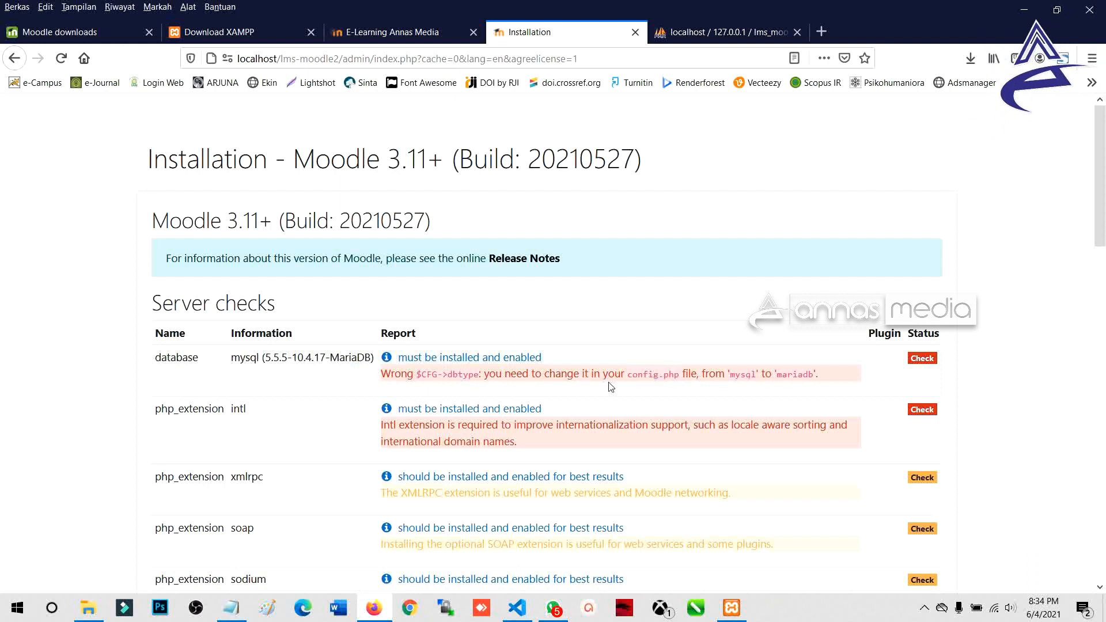
# Step: In File Explorer, browse to C:\xampp\htdocs\lms-moodle2
pyautogui.moveTo(92, 616)
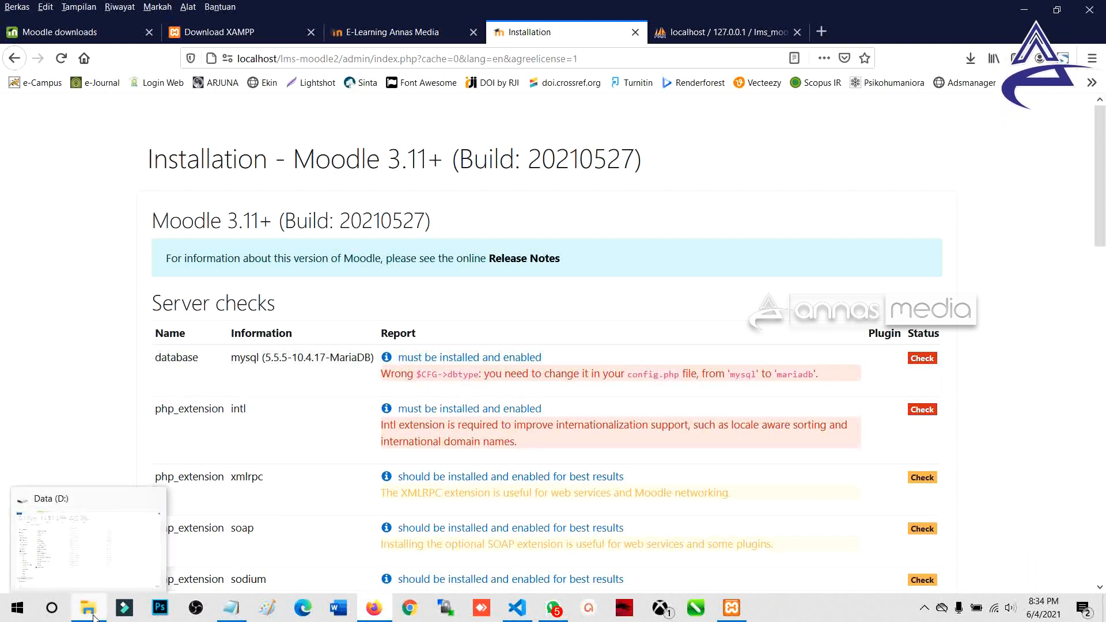
pyautogui.click(94, 573)
pyautogui.click(121, 337)
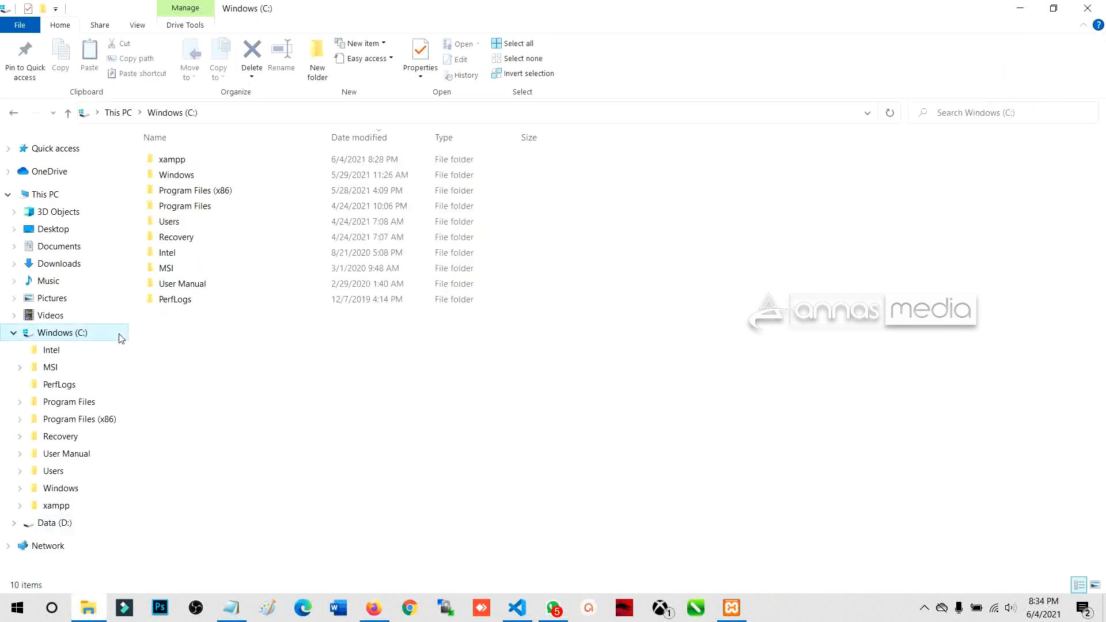
pyautogui.doubleClick(178, 162)
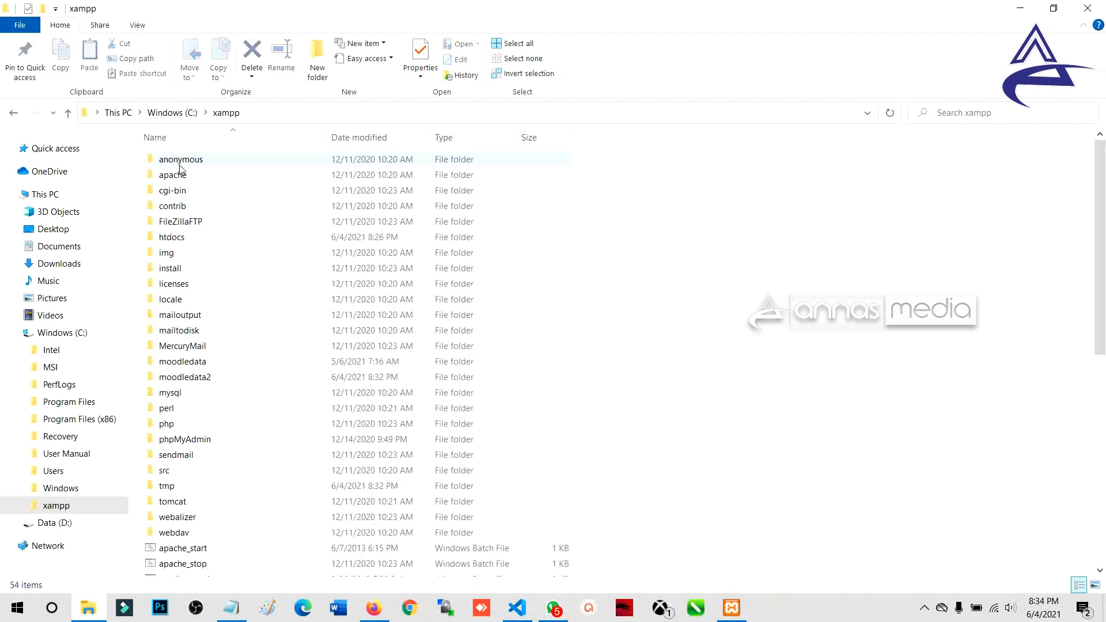
pyautogui.click(179, 240)
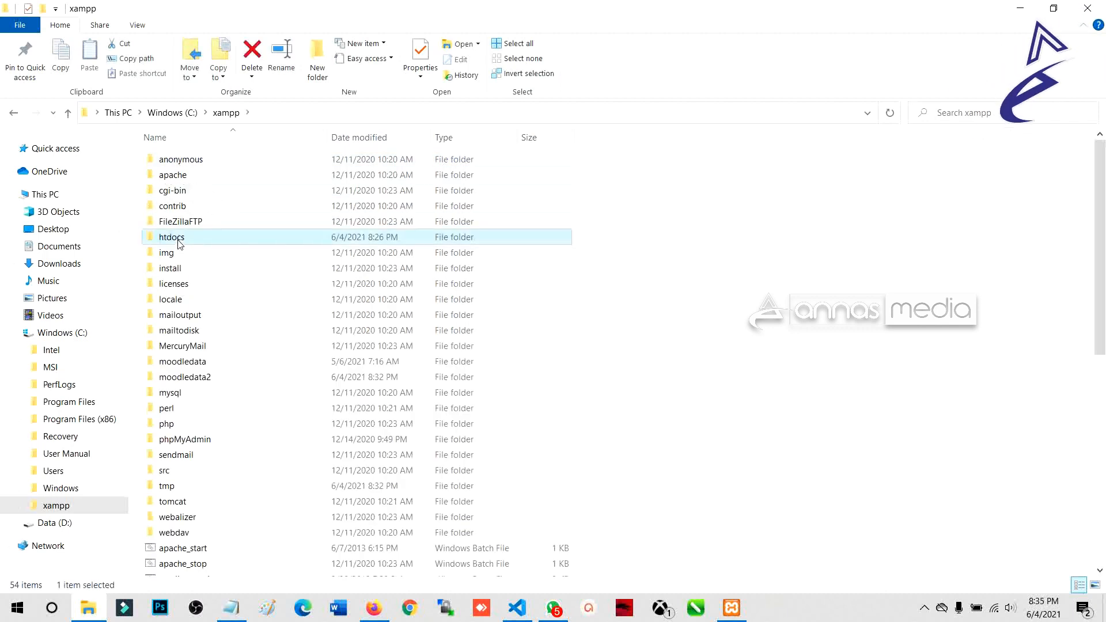
pyautogui.doubleClick(178, 241)
pyautogui.click(190, 227)
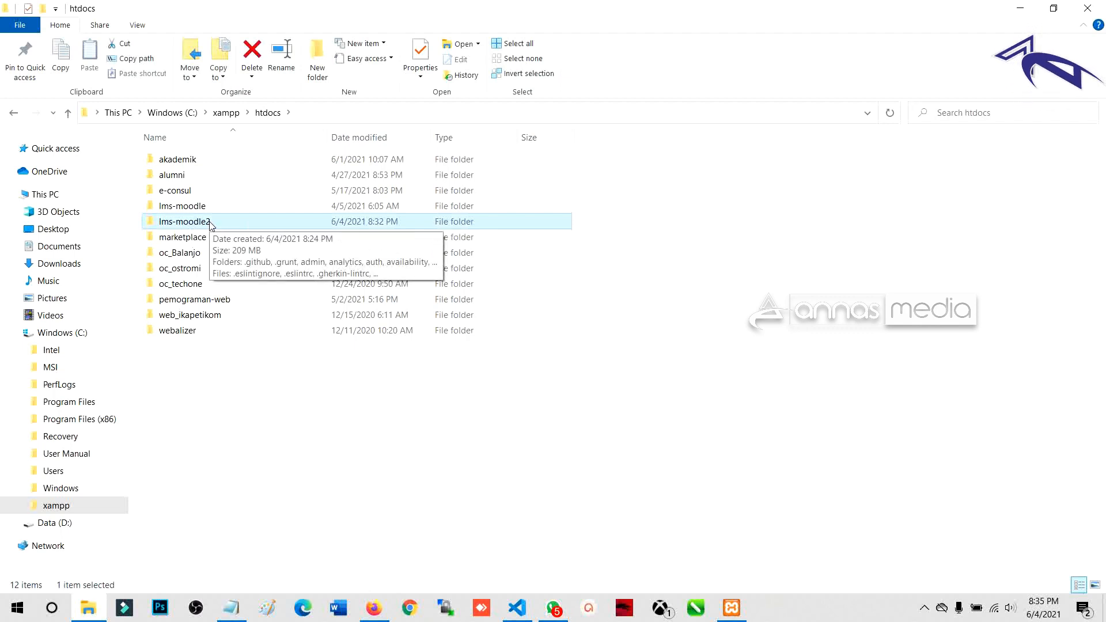
pyautogui.click(210, 225)
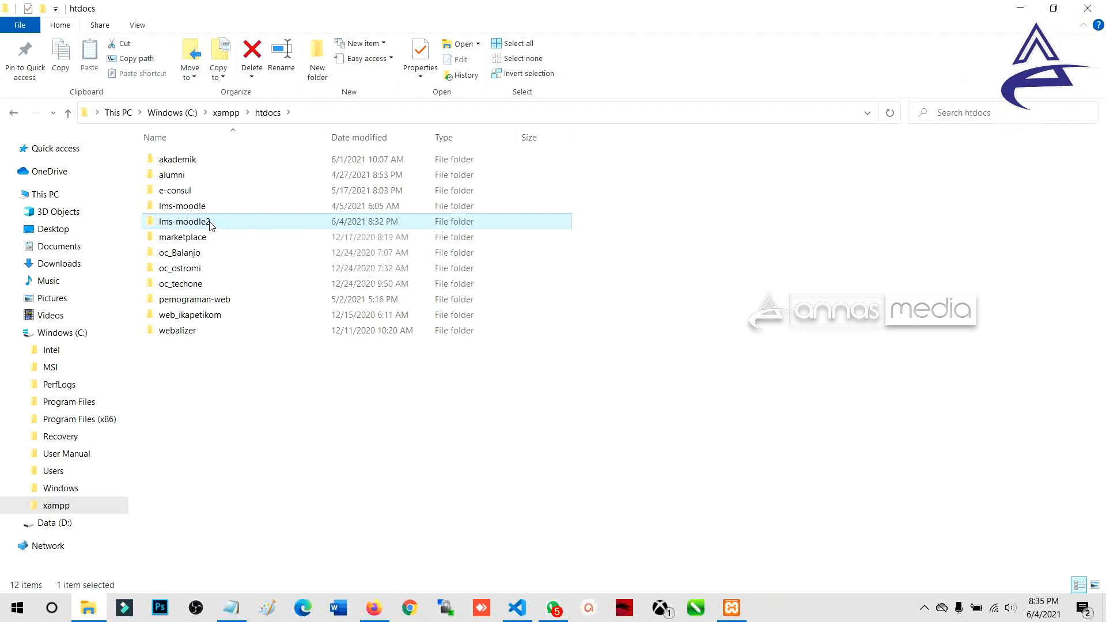
pyautogui.click(207, 224)
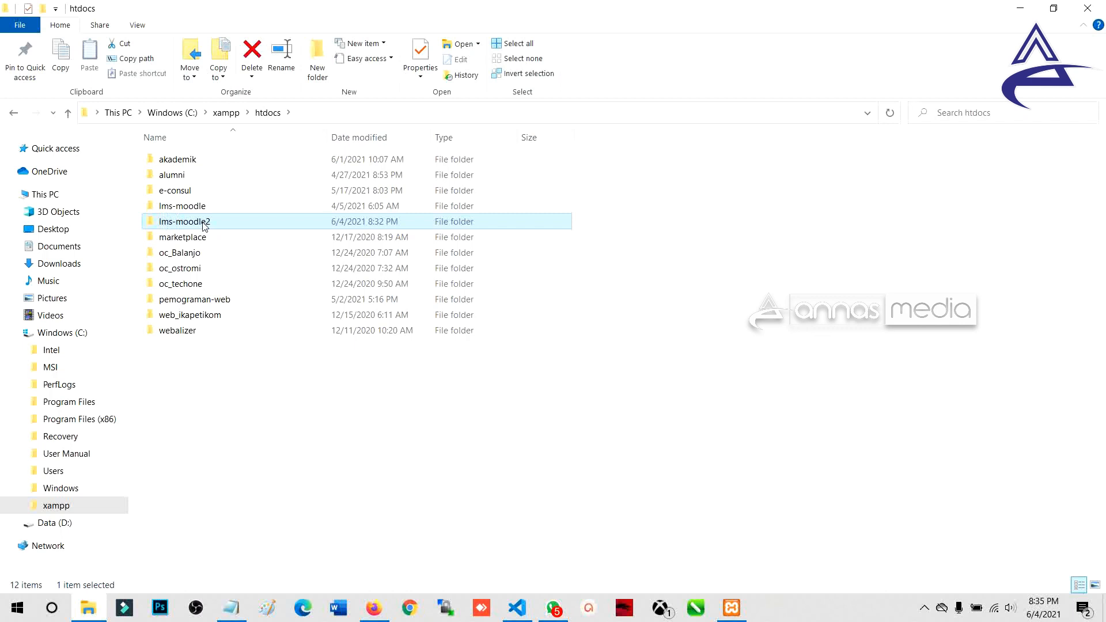
pyautogui.doubleClick(204, 225)
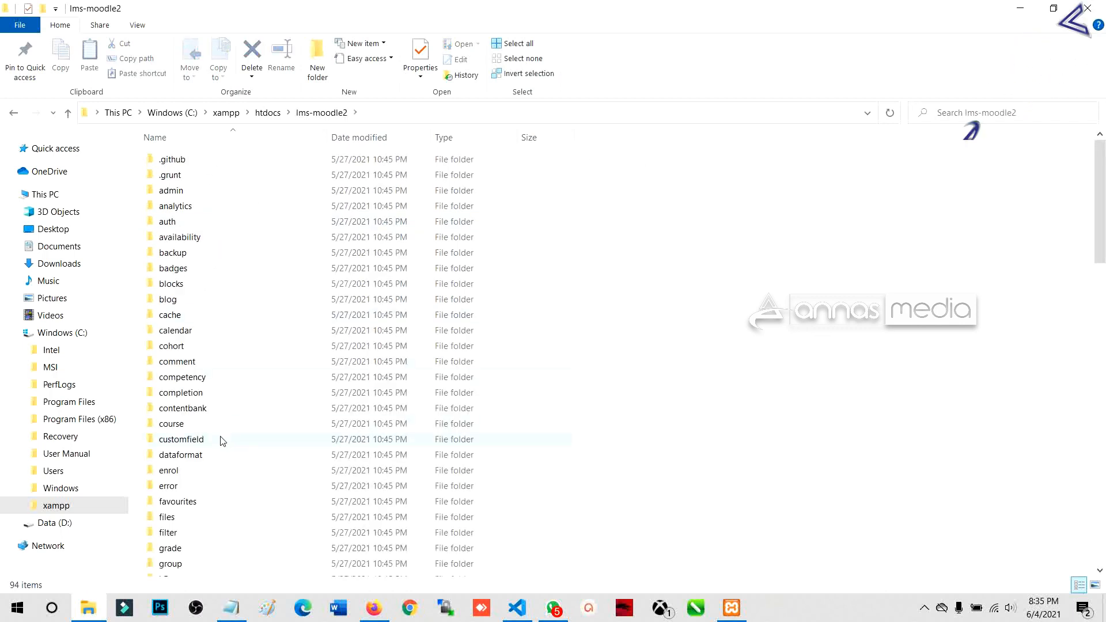
# Step: Open config.php in Visual Studio Code from its right-click menu
pyautogui.moveTo(1089, 222); pyautogui.dragTo(1090, 461)
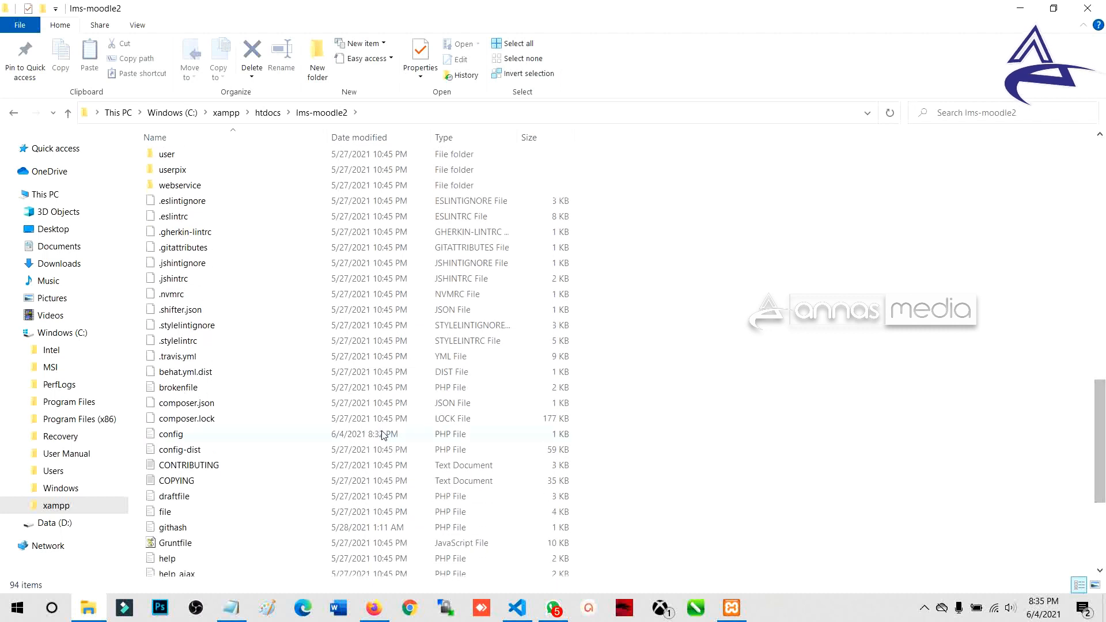
pyautogui.click(415, 435)
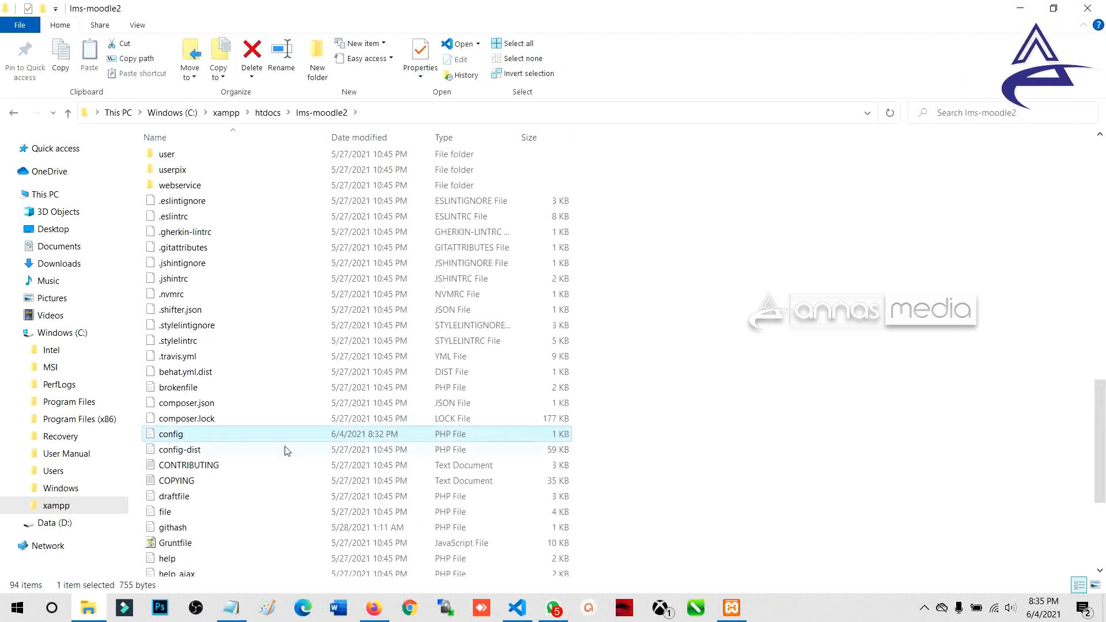
pyautogui.rightClick(267, 436)
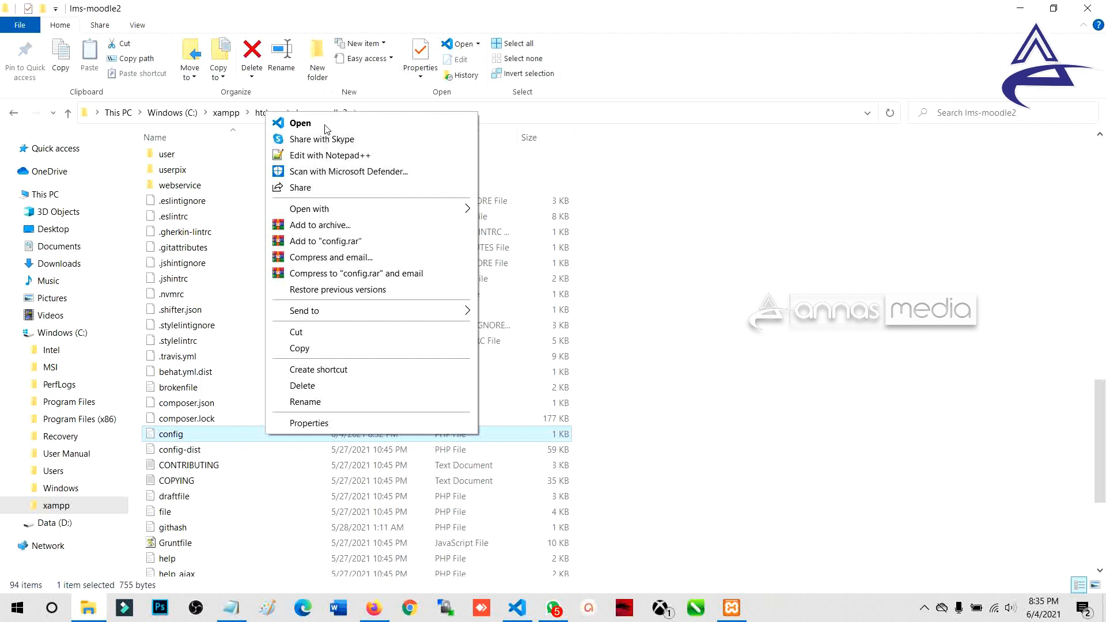
pyautogui.click(327, 126)
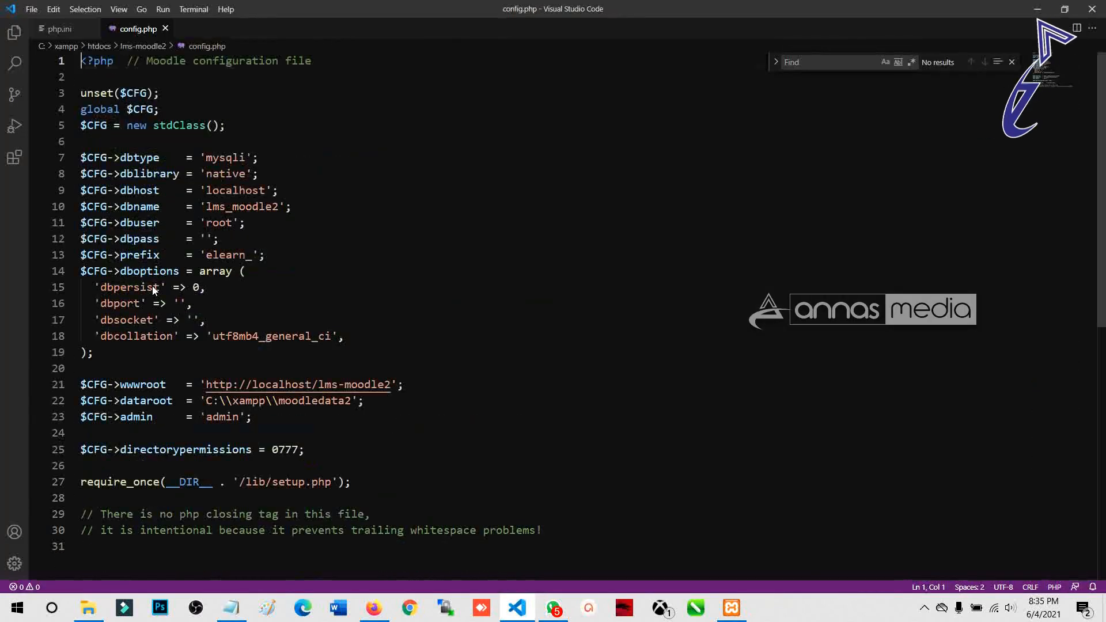
# Step: Compare the warning's mysql and required mariadb values with the config file
pyautogui.scroll(-2, 173, 300)
pyautogui.scroll(3, 312, 344)
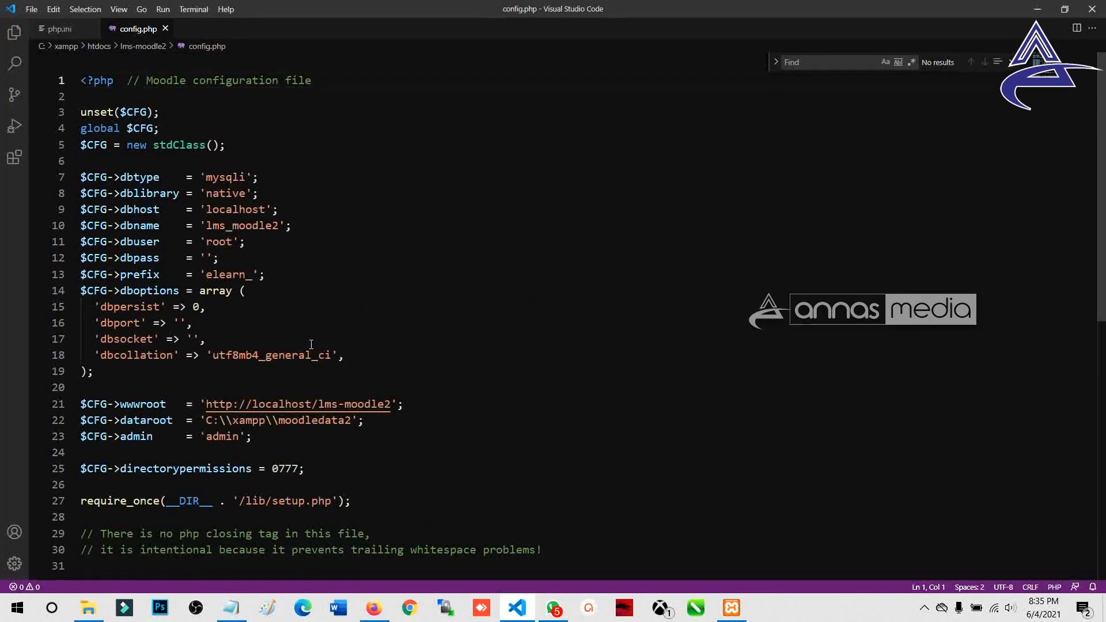
pyautogui.click(374, 608)
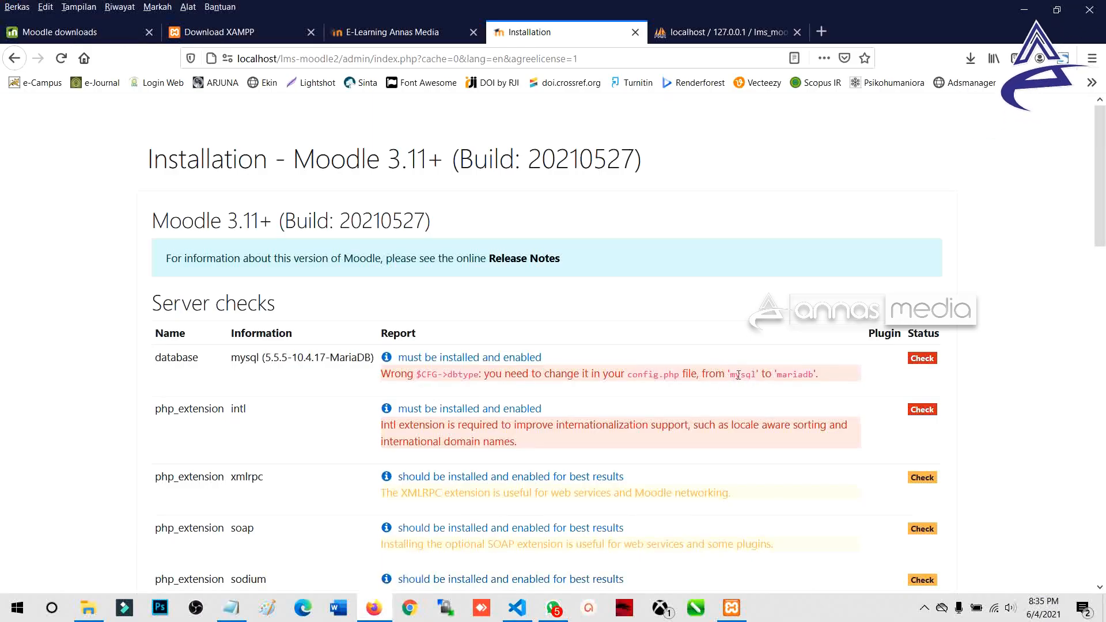
pyautogui.doubleClick(740, 374)
pyautogui.doubleClick(794, 375)
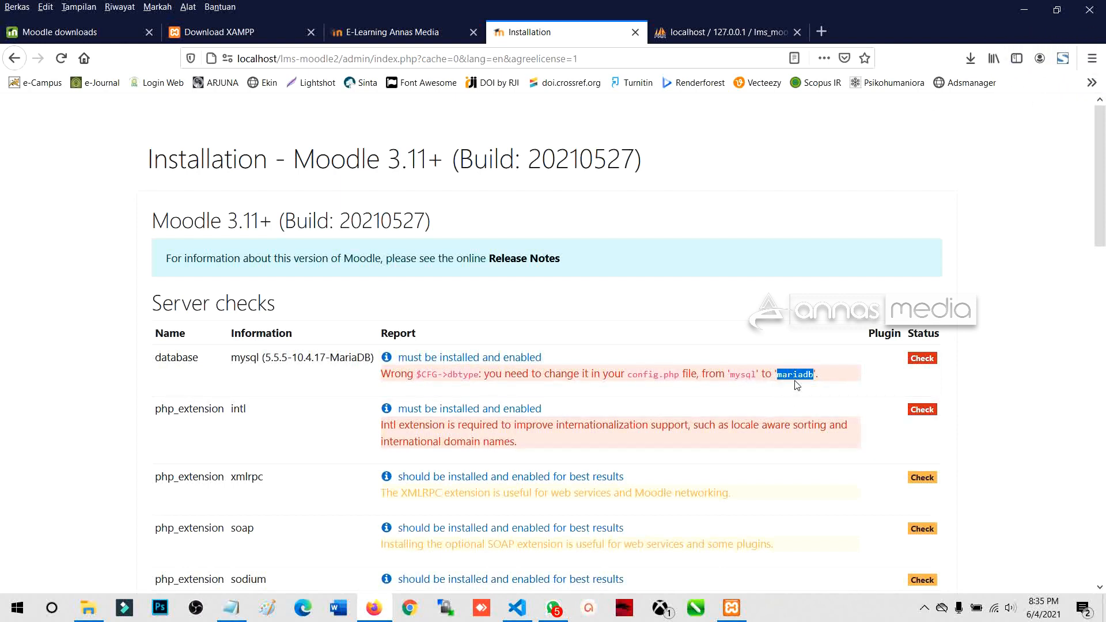
pyautogui.hotkey('alt', 'Tab')
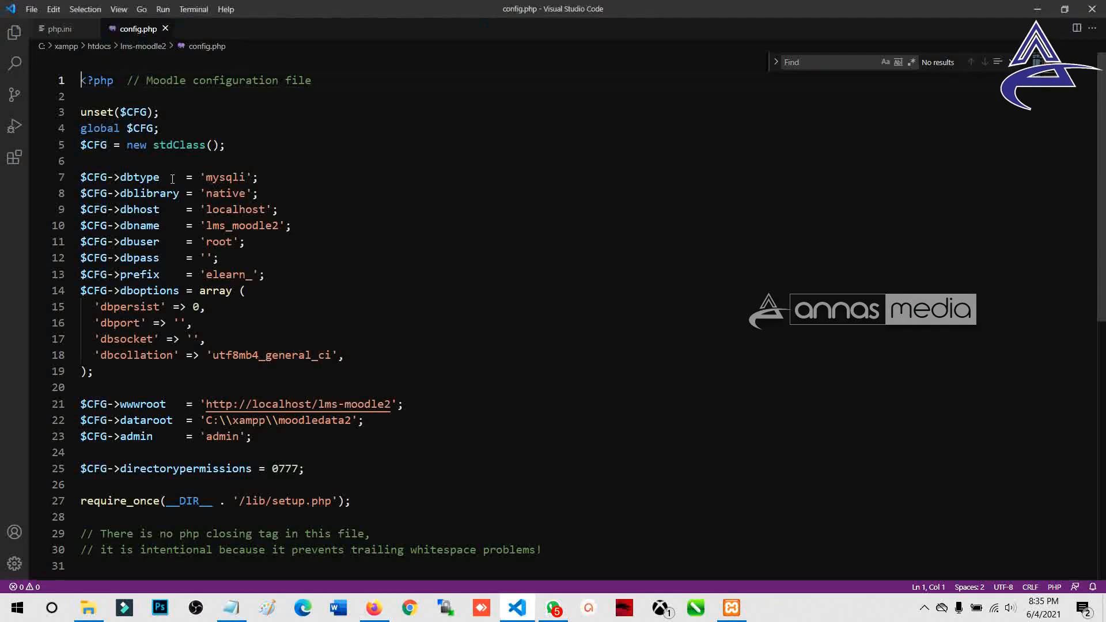
pyautogui.hotkey('alt', 'Tab')
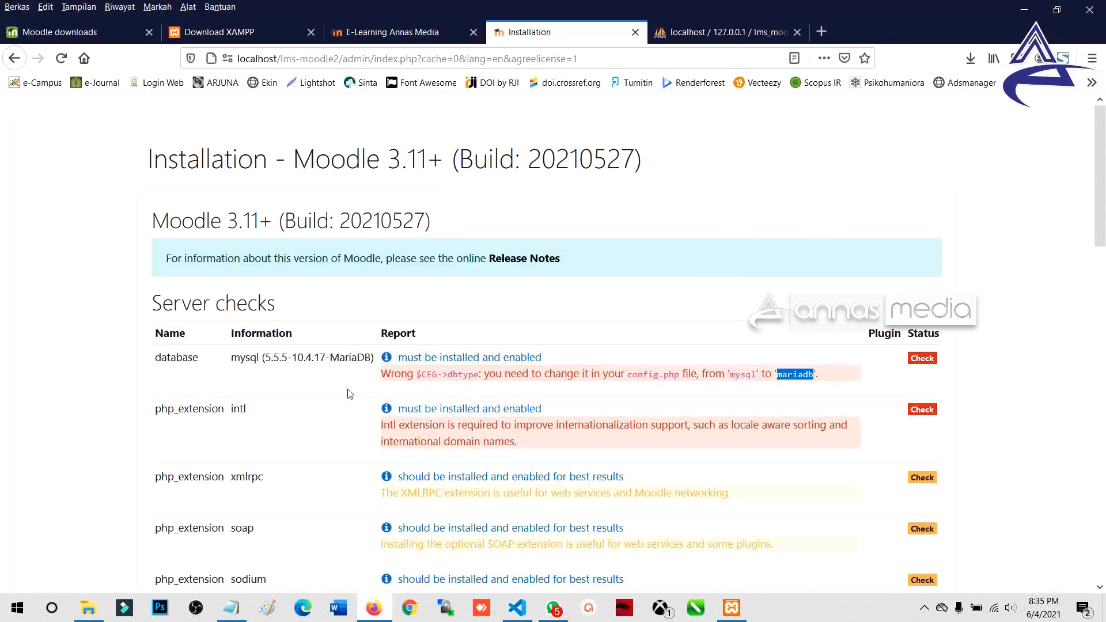
pyautogui.moveTo(419, 379); pyautogui.dragTo(477, 377)
# Step: Replace the mysqli dbtype value on line 7 with mariadb copied from the warning
pyautogui.hotkey('alt', 'Tab')
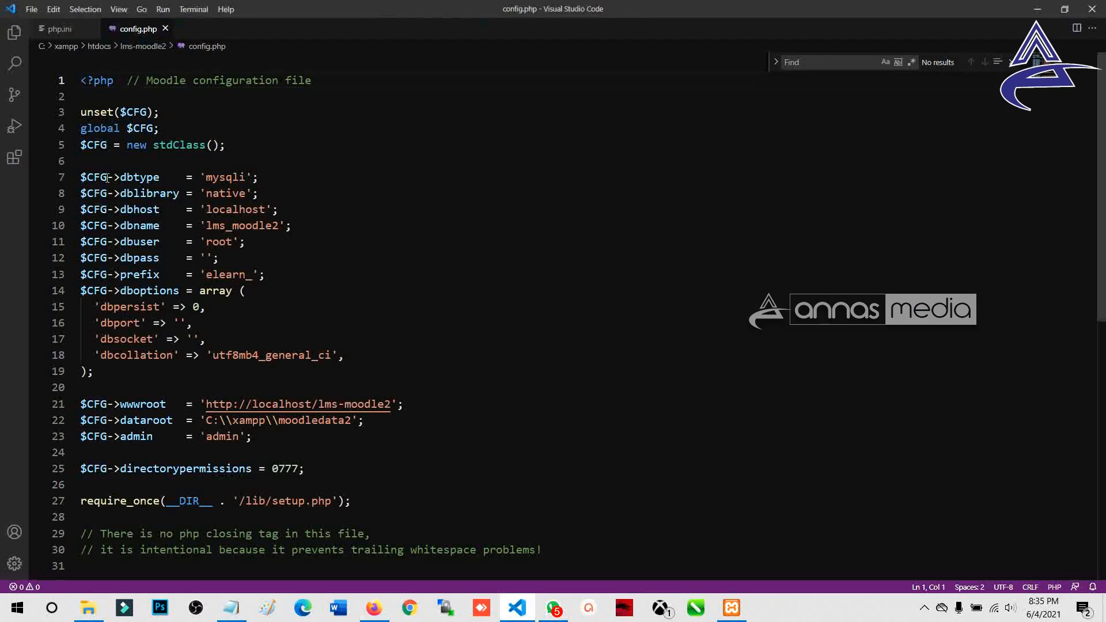
pyautogui.moveTo(81, 177); pyautogui.dragTo(272, 177)
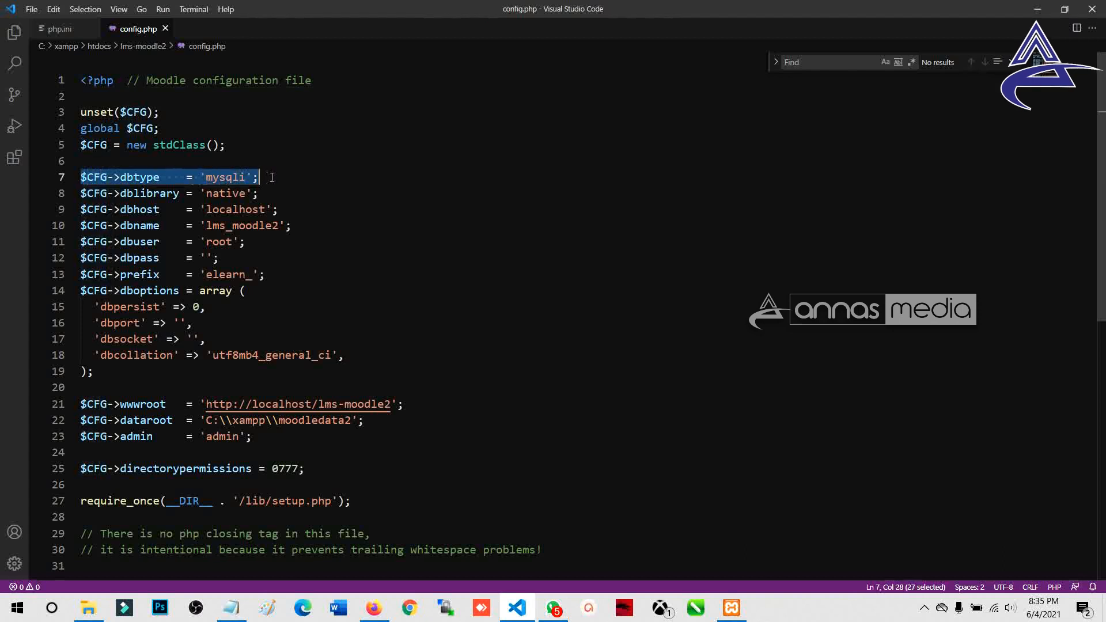
pyautogui.click(274, 177)
pyautogui.doubleClick(226, 177)
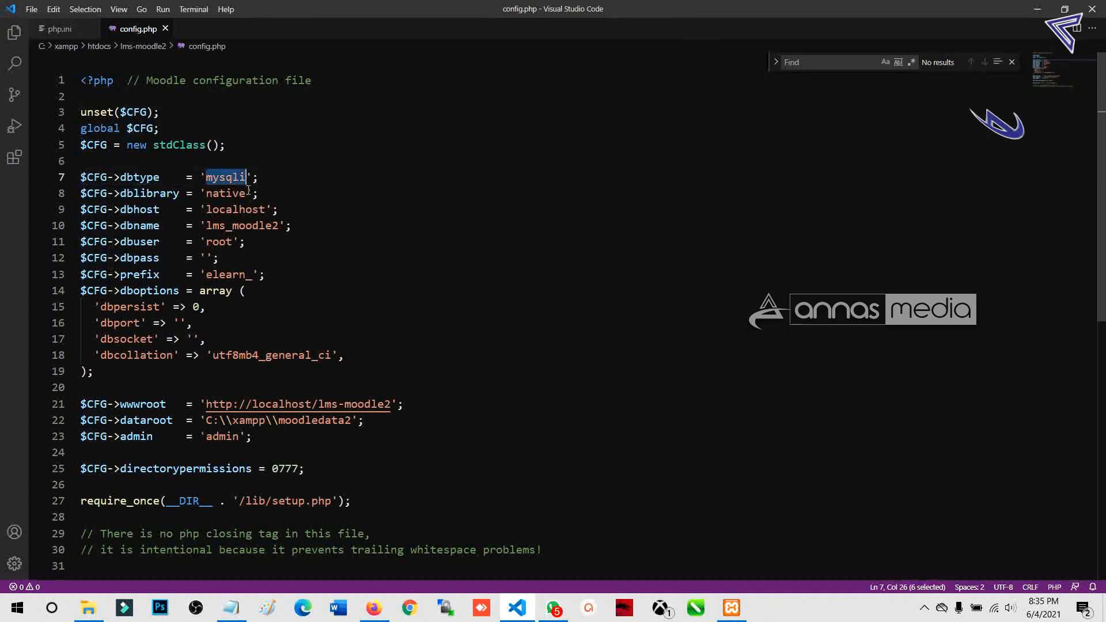
pyautogui.press('BackSpace')
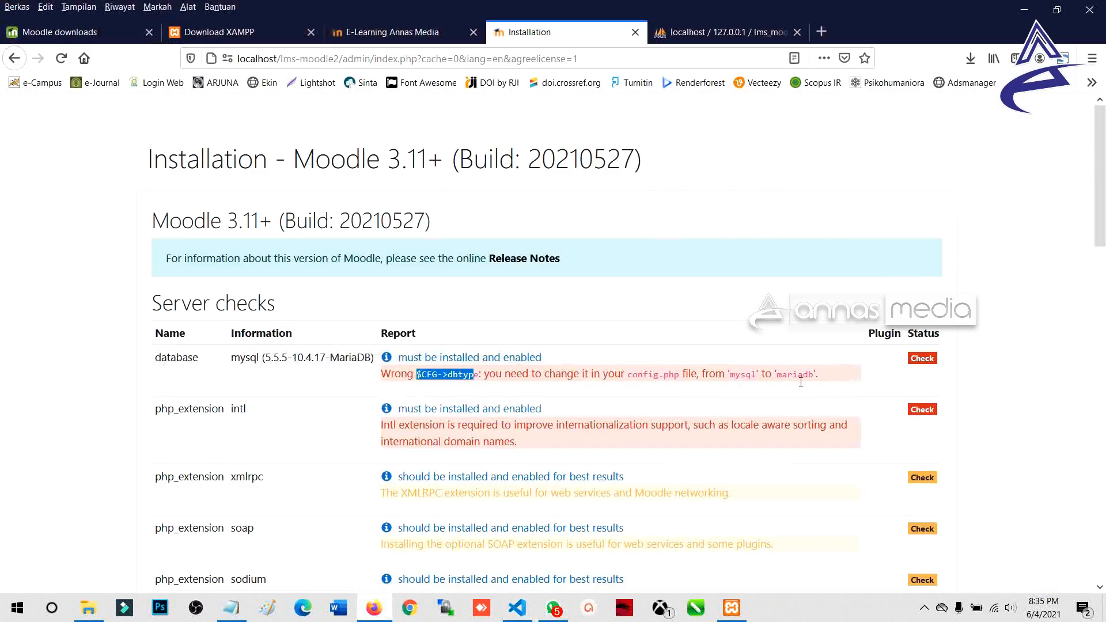
pyautogui.doubleClick(798, 373)
pyautogui.hotkey('ctrl', 'c')
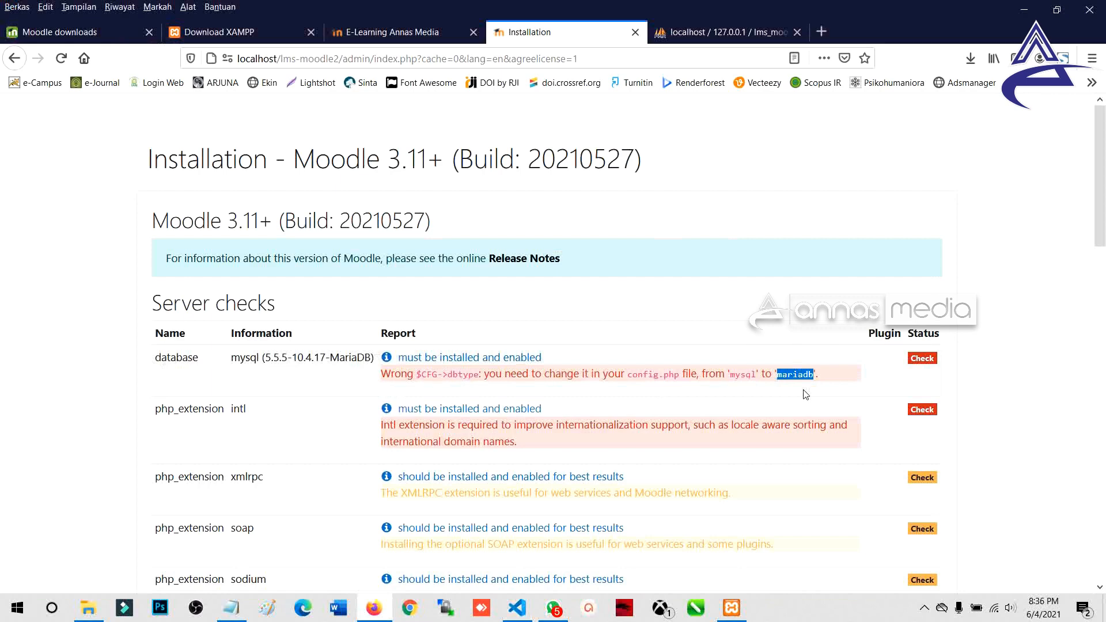
pyautogui.hotkey('alt', 'Tab')
pyautogui.hotkey('ctrl', 'v')
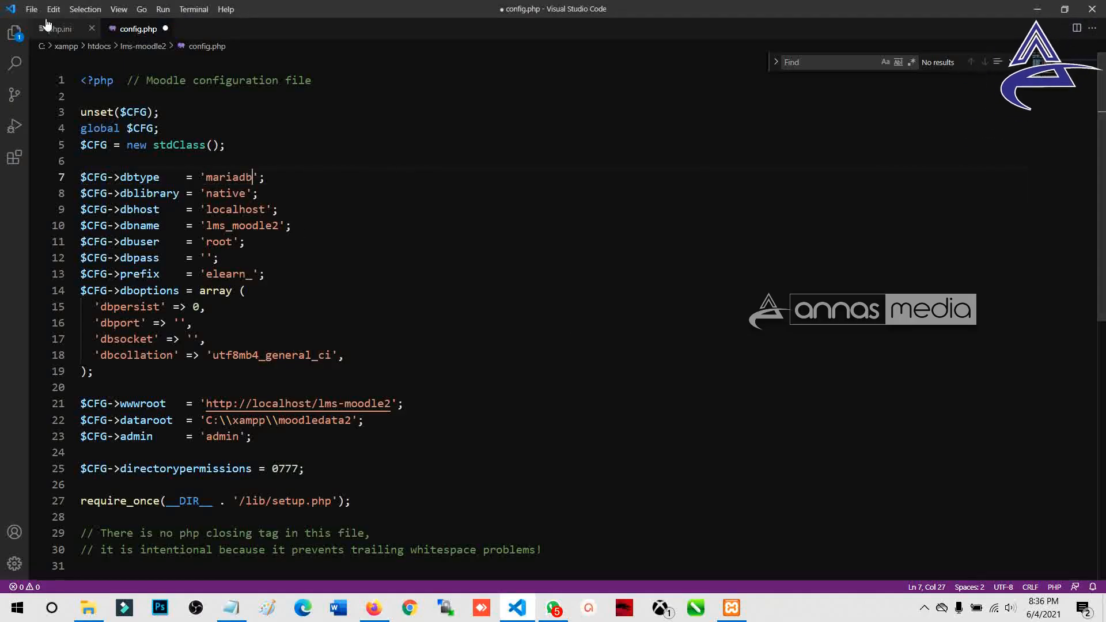
# Step: Save config.php from the File menu and return to the Moodle page
pyautogui.click(31, 10)
pyautogui.click(77, 167)
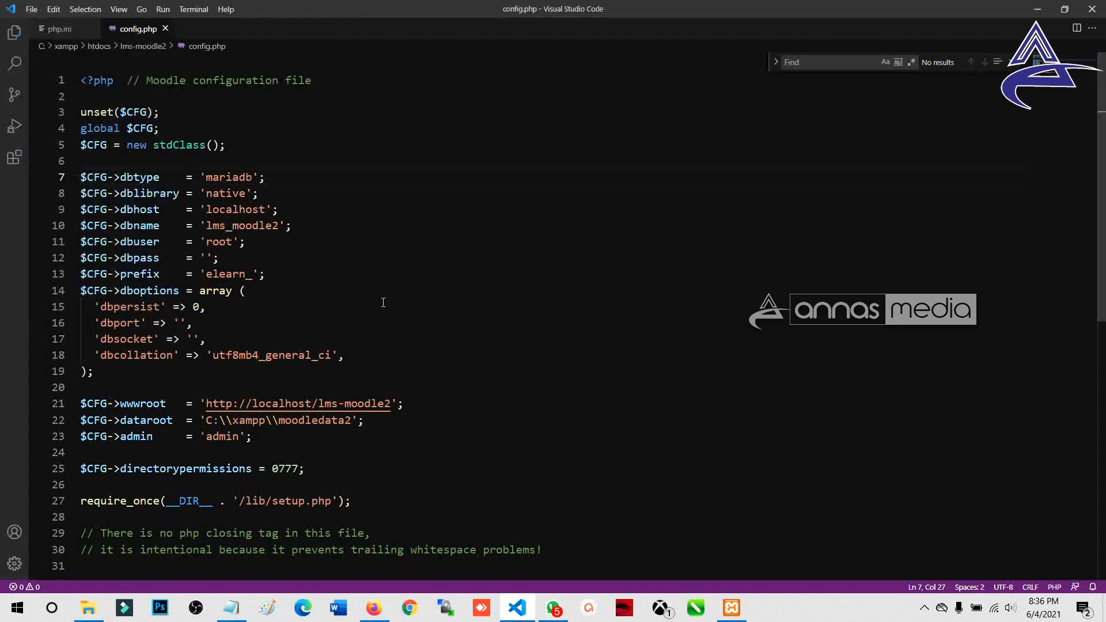
pyautogui.hotkey('alt', 'Tab')
pyautogui.scroll(-2, 423, 314)
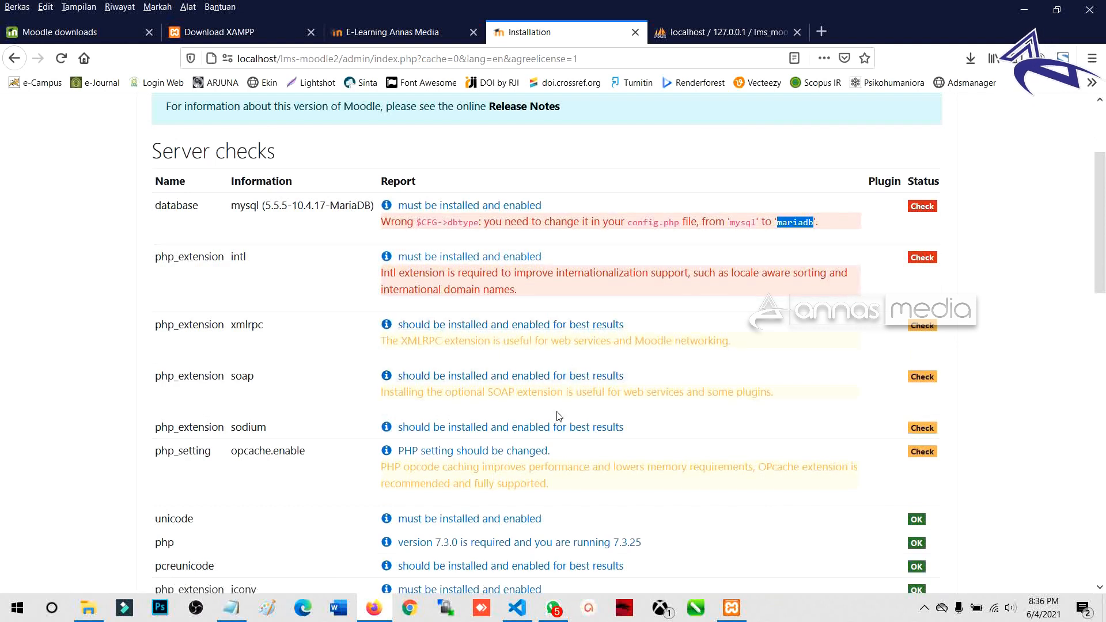
# Step: Reload the Moodle environment checks and scroll through the refreshed results
pyautogui.scroll(-10, 558, 416)
pyautogui.click(528, 520)
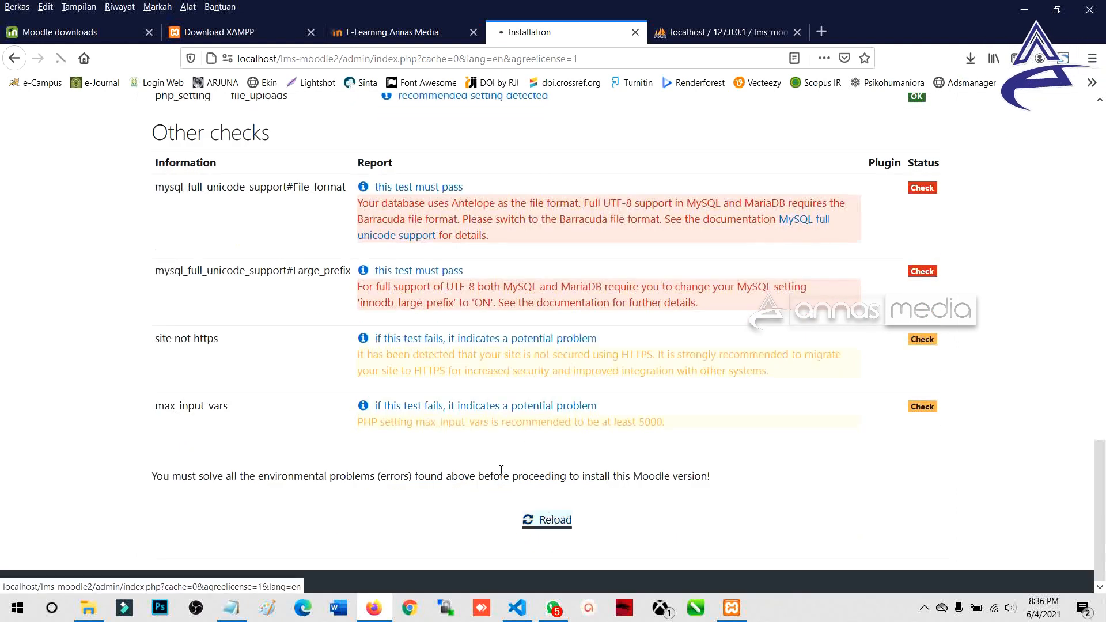
pyautogui.scroll(10, 452, 441)
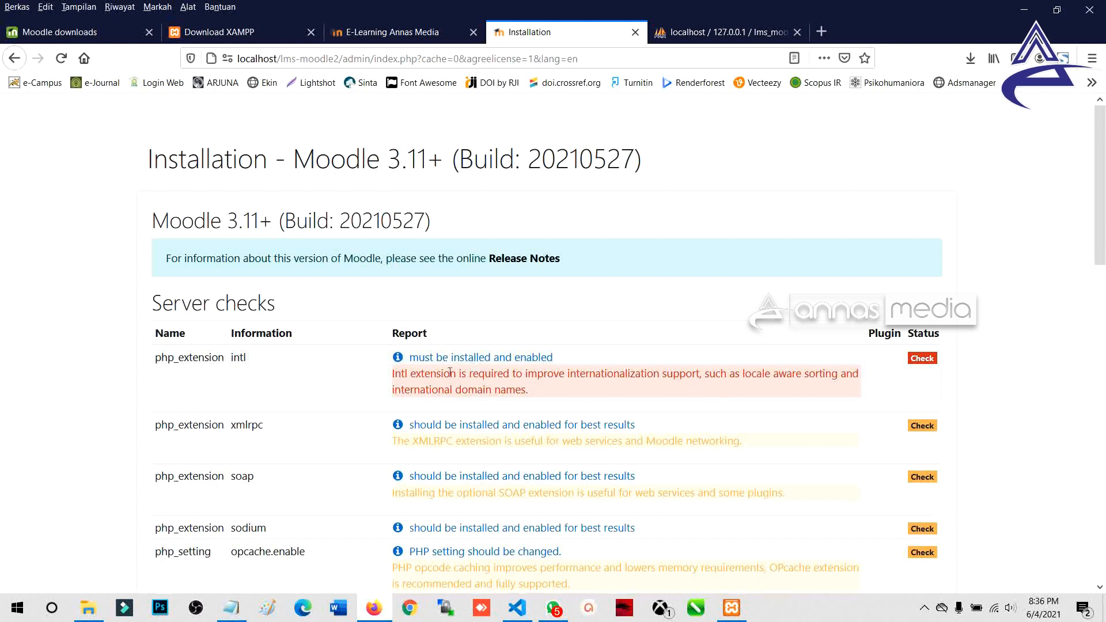
pyautogui.scroll(-5, 839, 365)
pyautogui.scroll(-4, 839, 364)
pyautogui.scroll(2, 835, 366)
# Step: Confirm the database check passes and highlight the still-required intl php_extension row
pyautogui.scroll(-3, 835, 367)
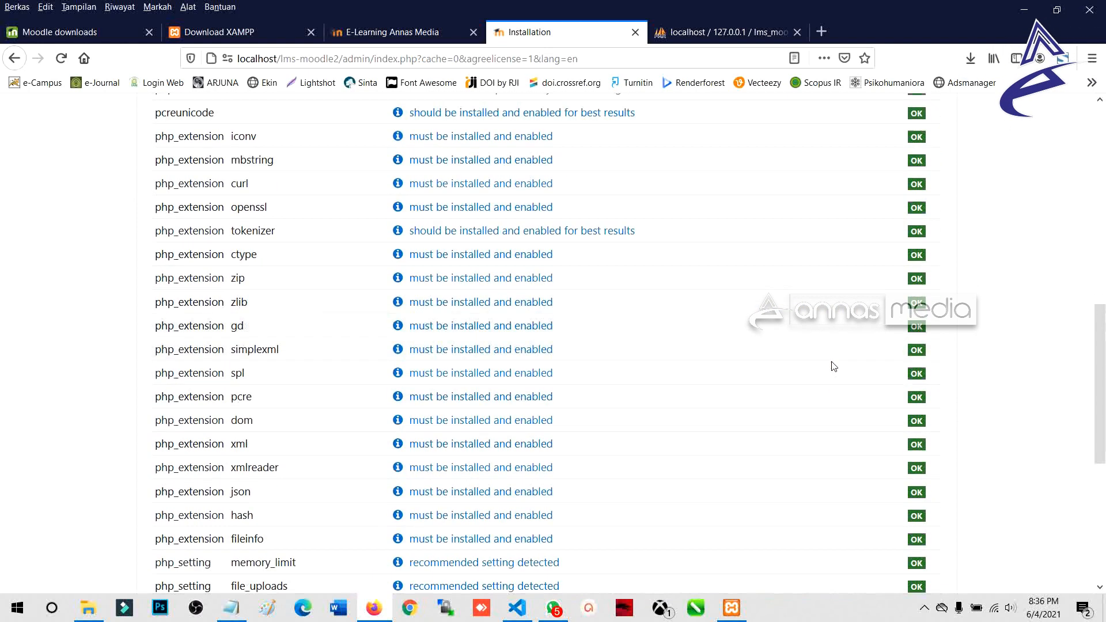
pyautogui.scroll(6, 834, 367)
pyautogui.scroll(4, 831, 361)
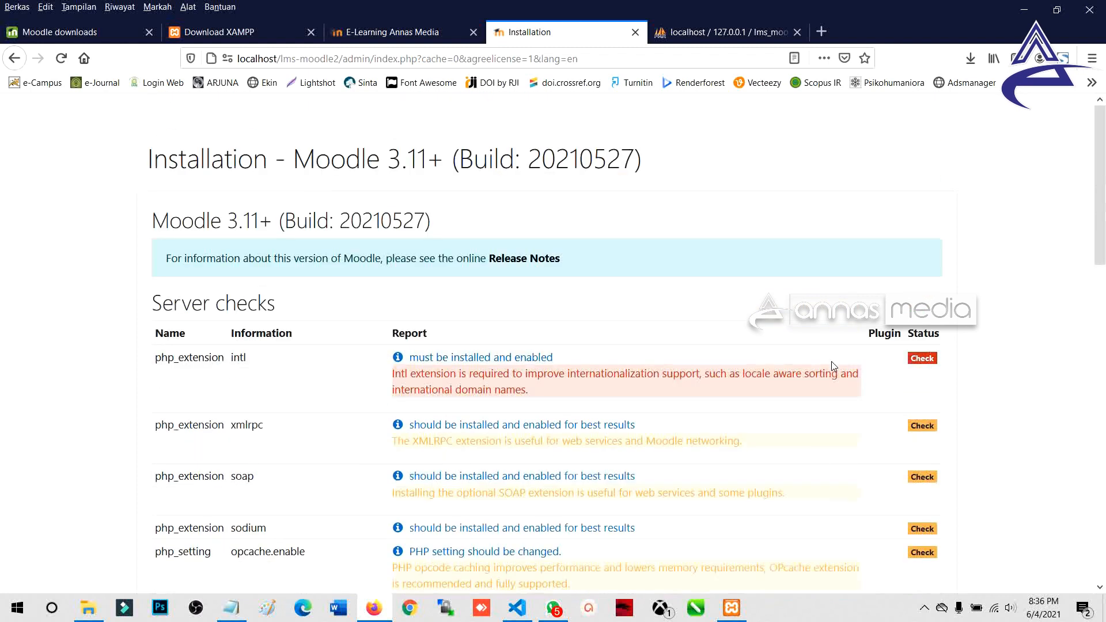
pyautogui.scroll(-1, 395, 356)
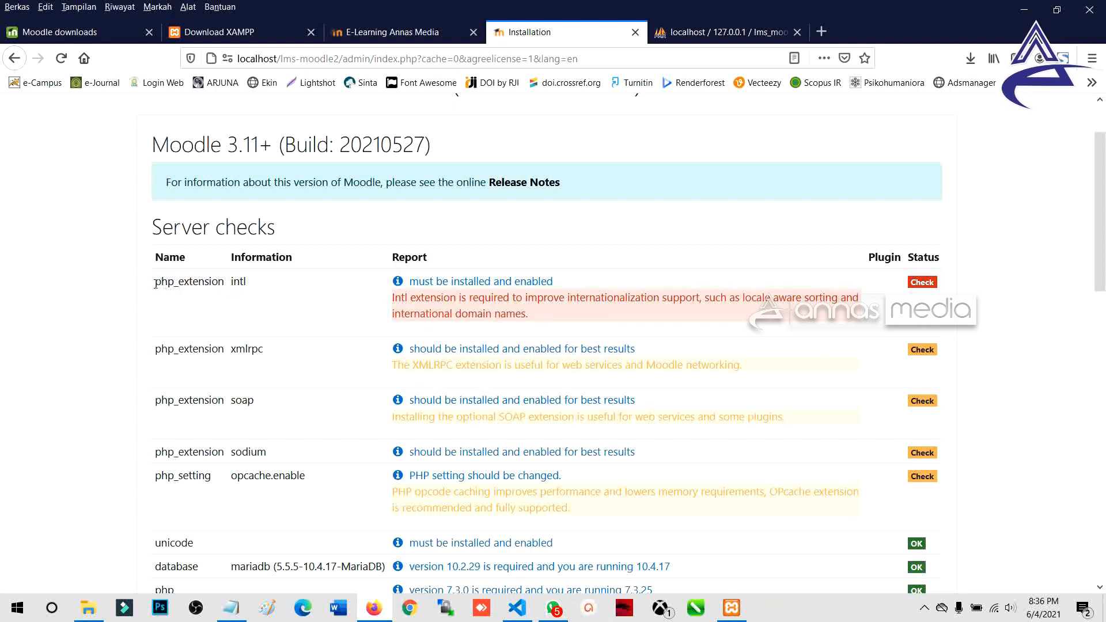
pyautogui.moveTo(157, 282); pyautogui.dragTo(224, 281)
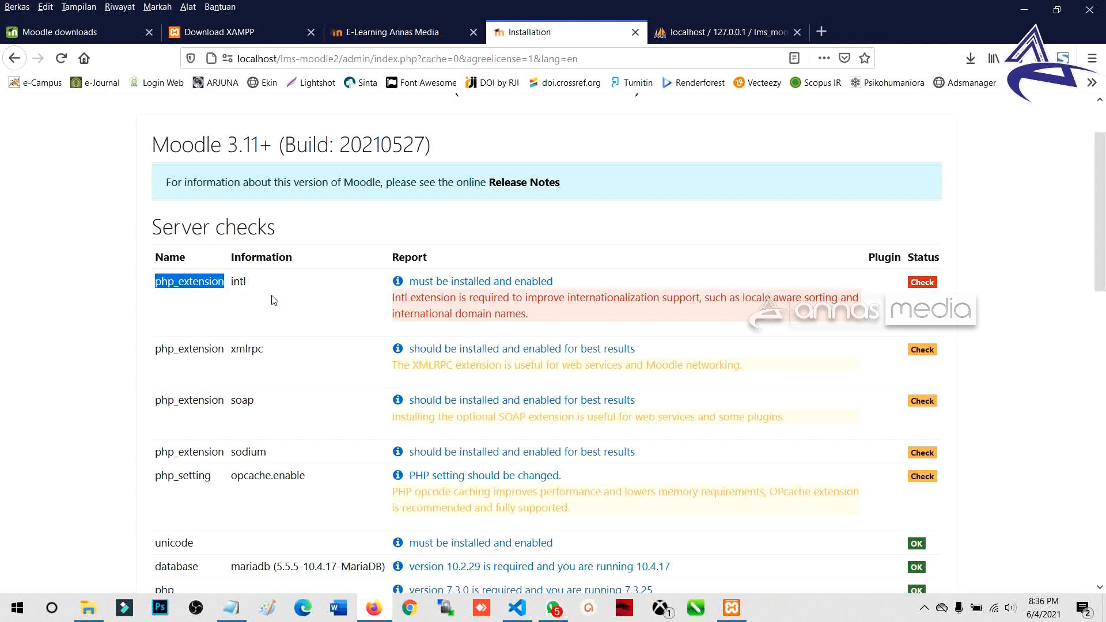
pyautogui.click(925, 607)
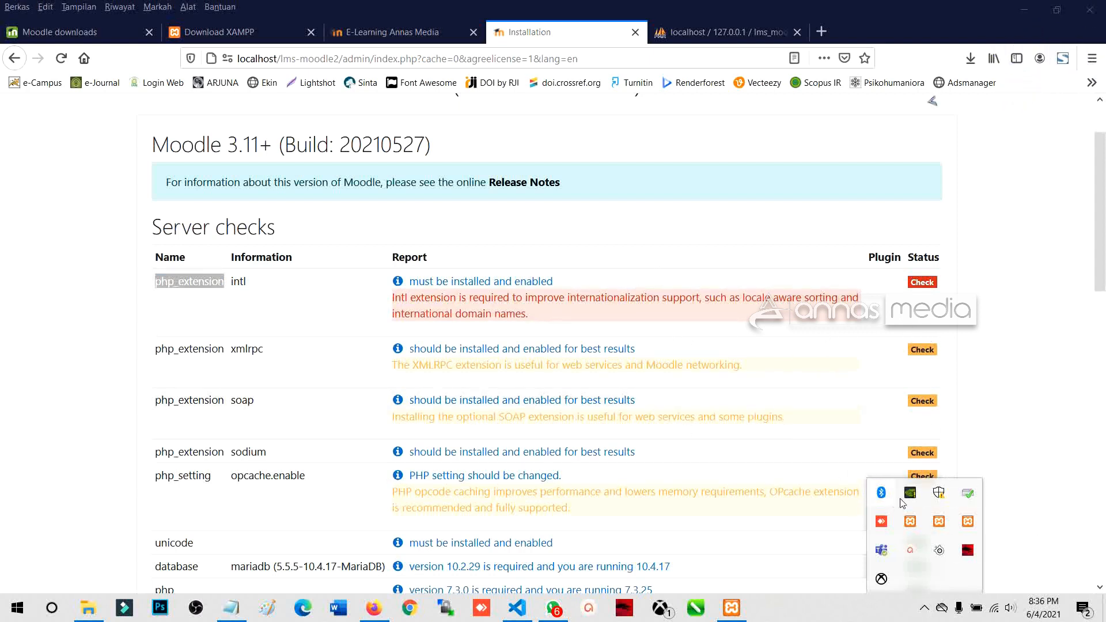
# Step: Go up from lms-moodle2 to C:\xampp and select the php folder
pyautogui.click(89, 608)
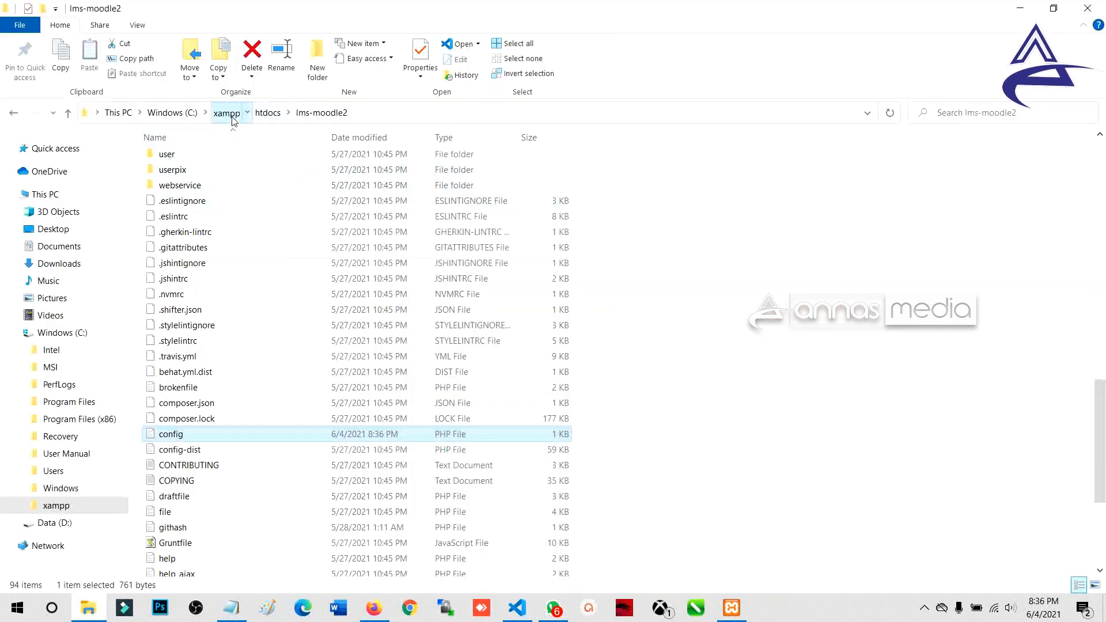
pyautogui.click(228, 113)
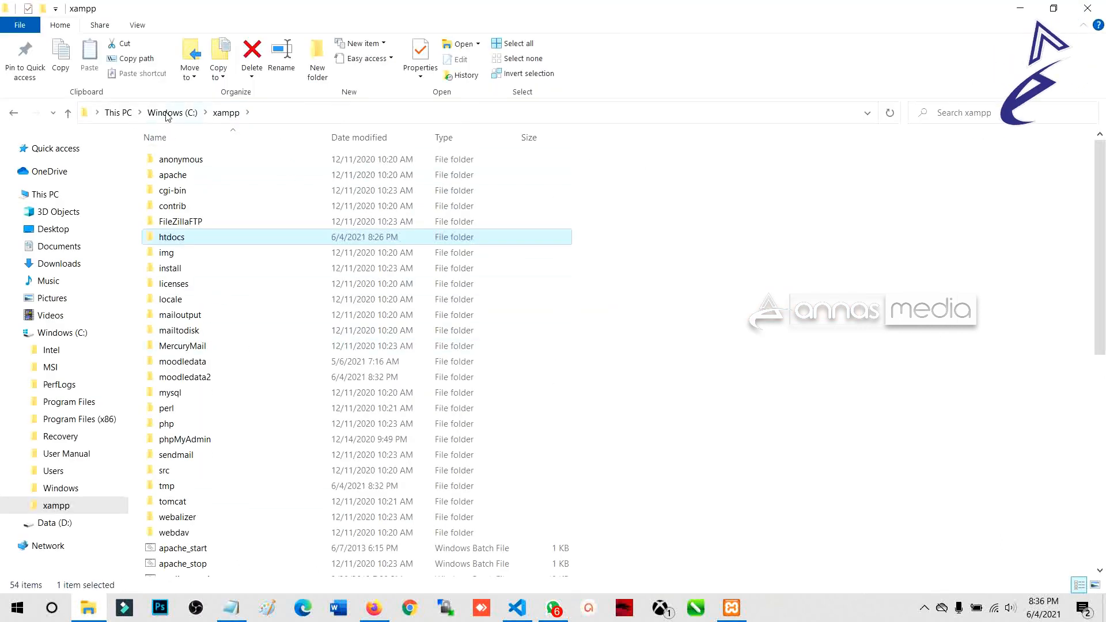
pyautogui.click(74, 337)
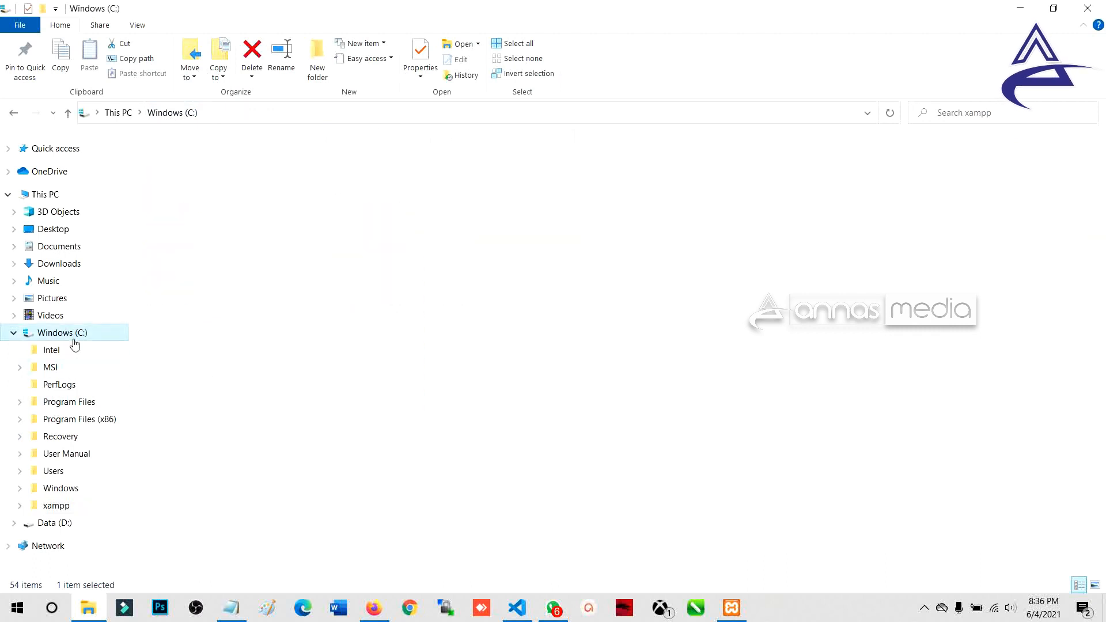
pyautogui.click(61, 505)
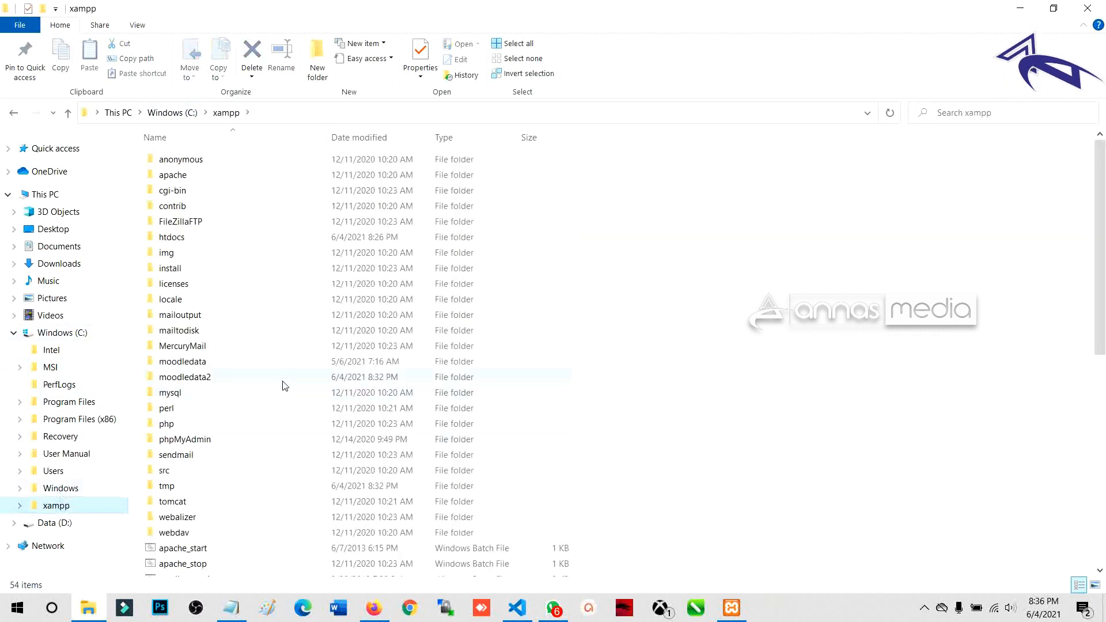
pyautogui.click(193, 431)
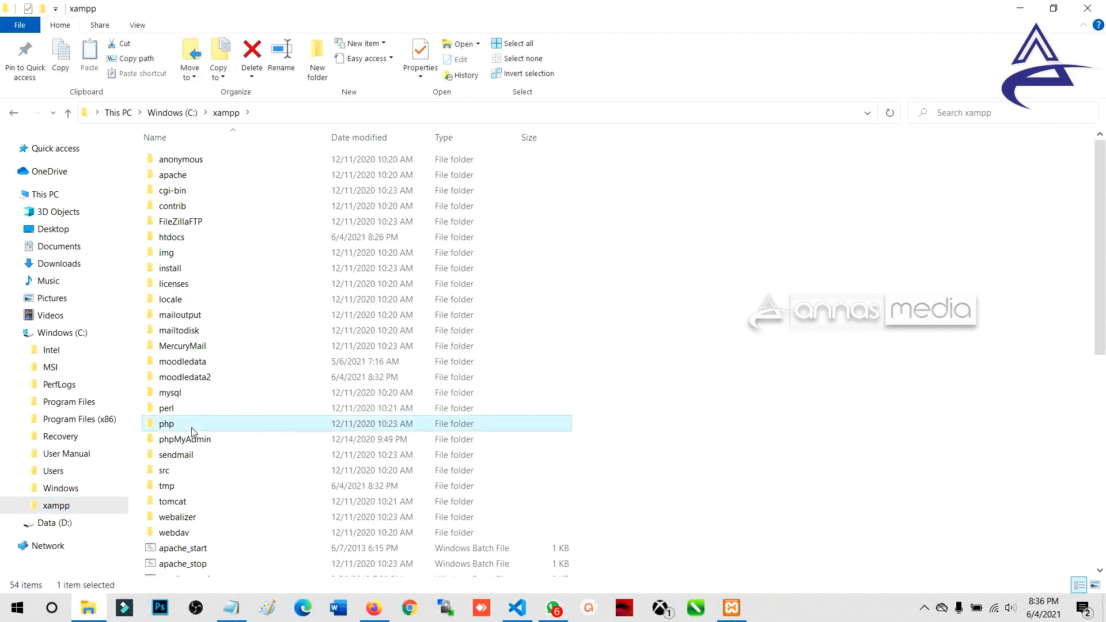
pyautogui.click(925, 608)
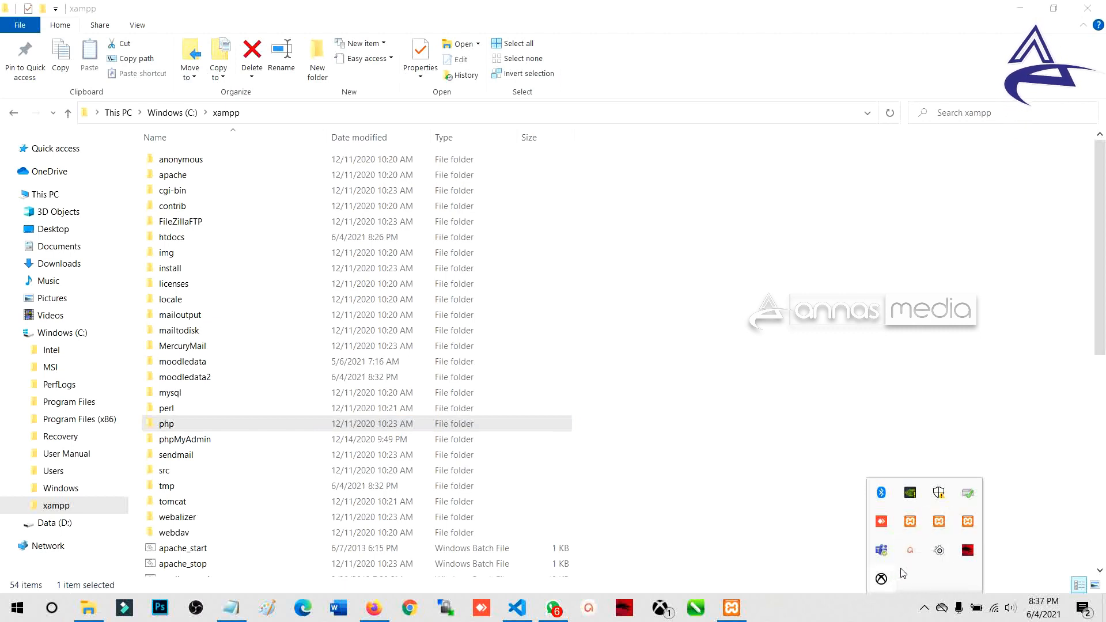
pyautogui.click(910, 552)
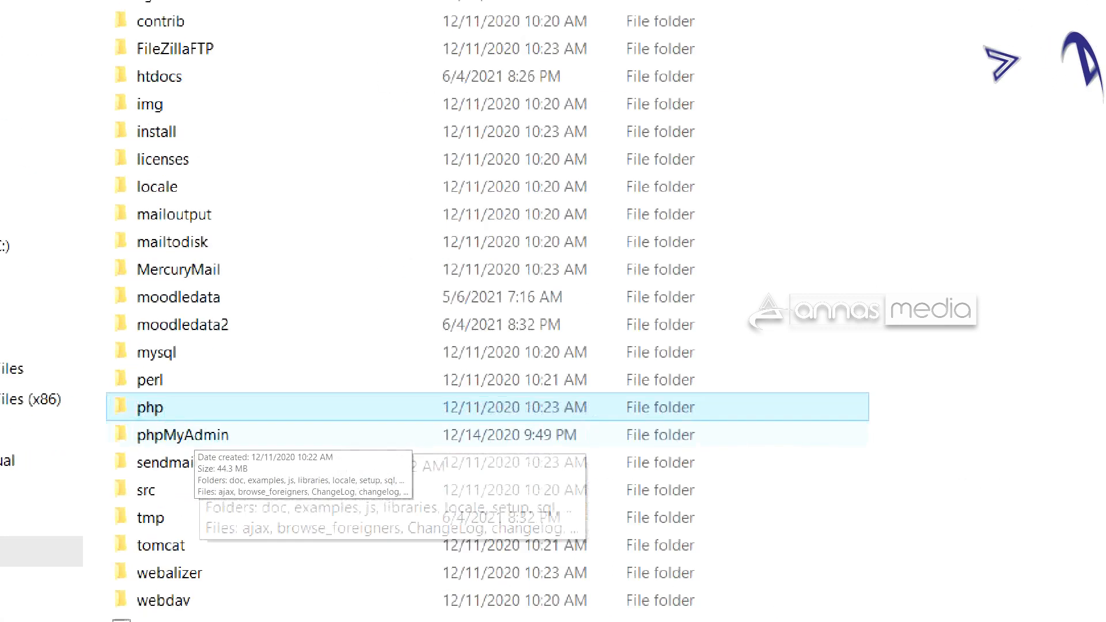
pyautogui.click(256, 430)
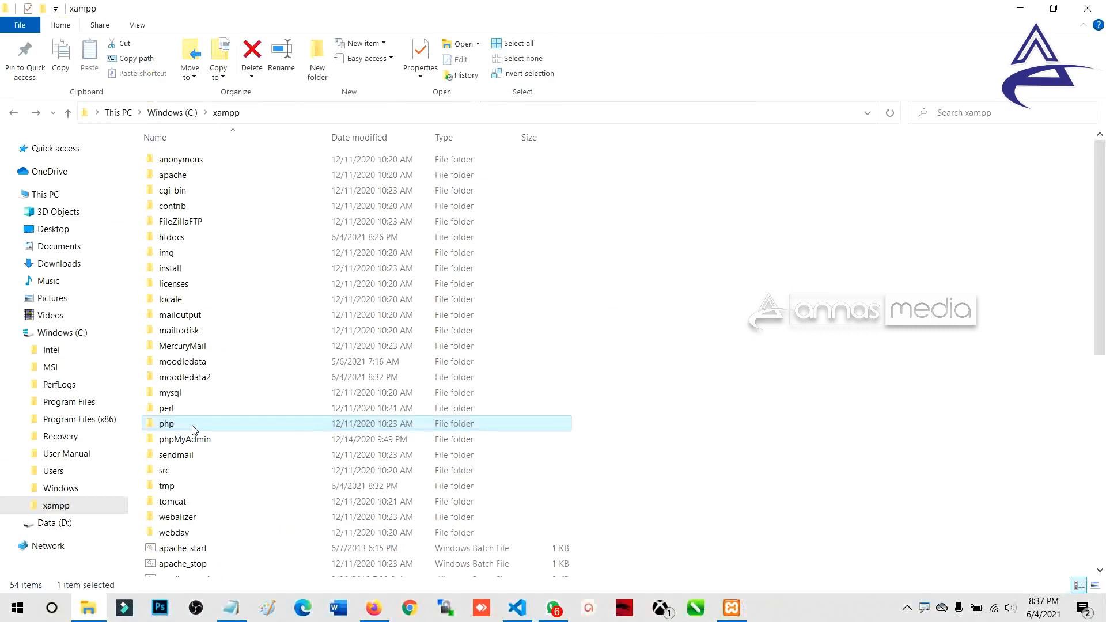
# Step: Open C:\xampp\php, find the 73 KB php.ini file and right-click it
pyautogui.doubleClick(196, 429)
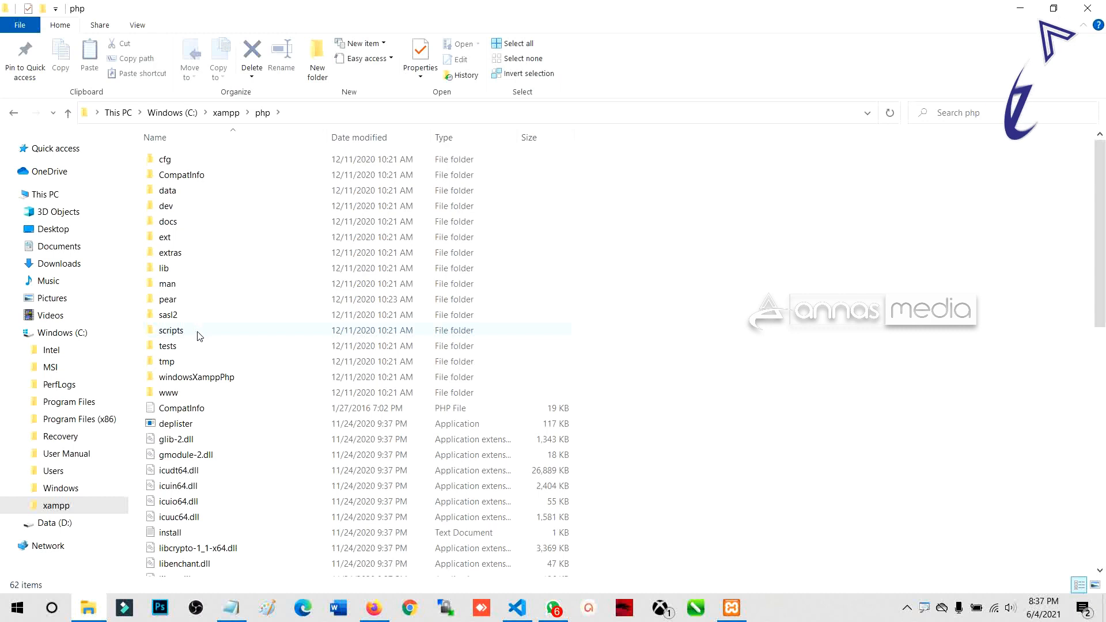
pyautogui.scroll(-3, 202, 336)
pyautogui.scroll(-2, 232, 401)
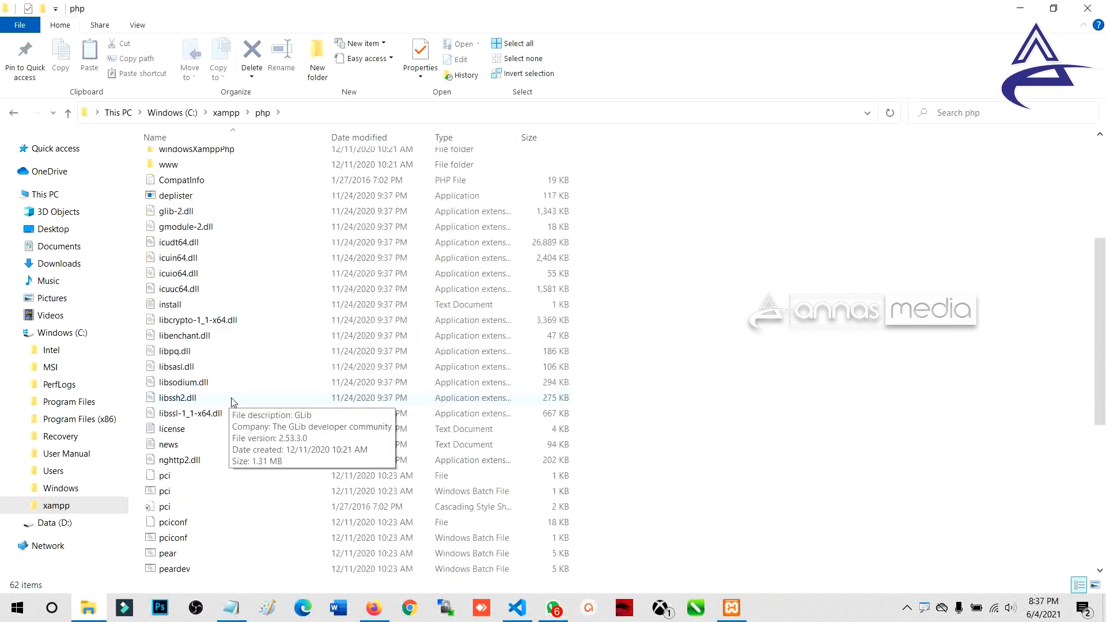
pyautogui.scroll(-3, 232, 402)
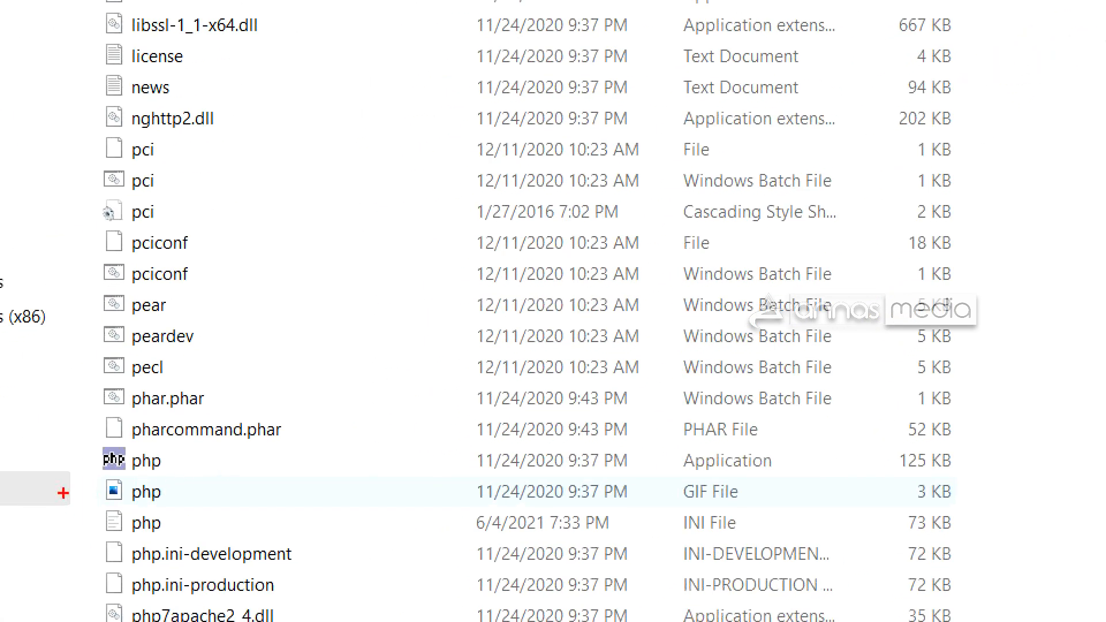
pyautogui.moveTo(99, 480)
pyautogui.mouseDown()
pyautogui.moveTo(188, 511)
pyautogui.moveTo(212, 533)
pyautogui.moveTo(271, 516)
pyautogui.mouseUp()
pyautogui.moveTo(667, 507); pyautogui.dragTo(766, 539)
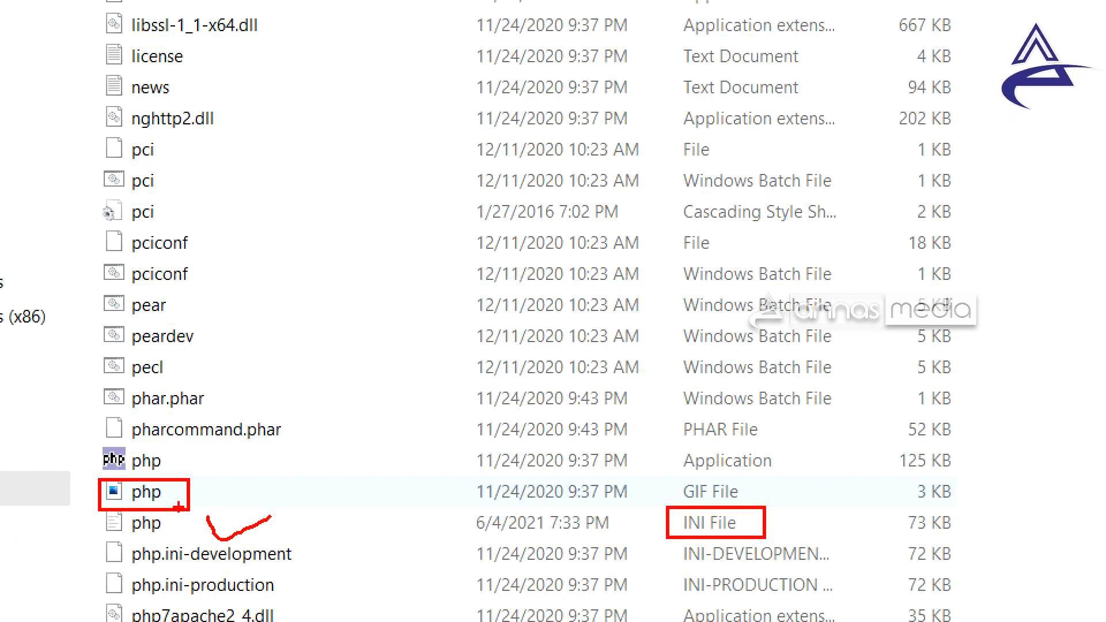
pyautogui.press('Escape')
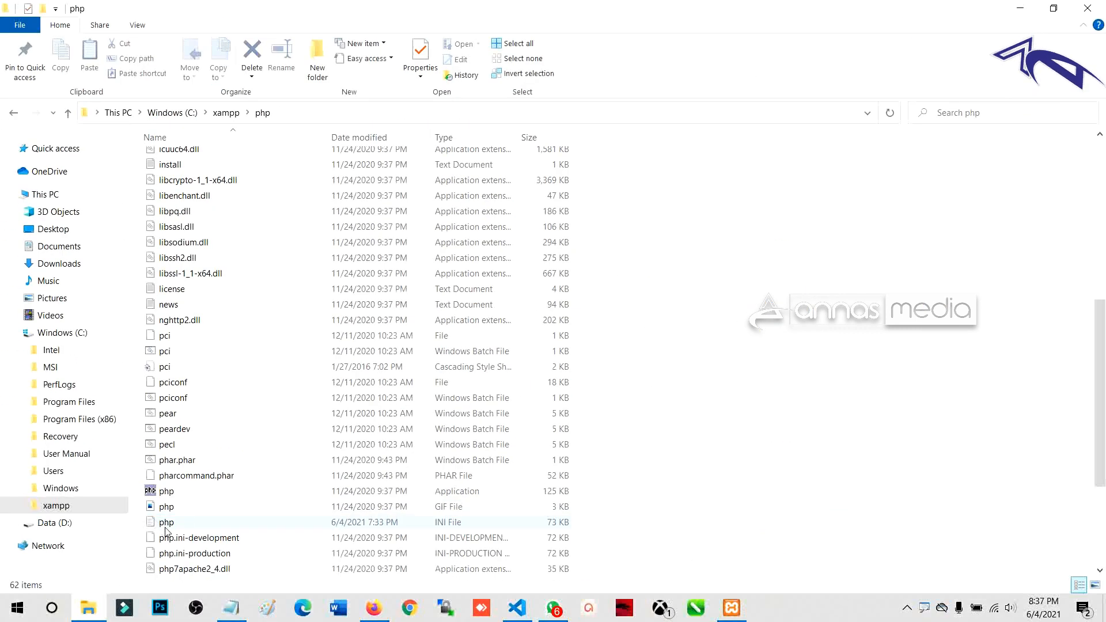
pyautogui.moveTo(166, 531)
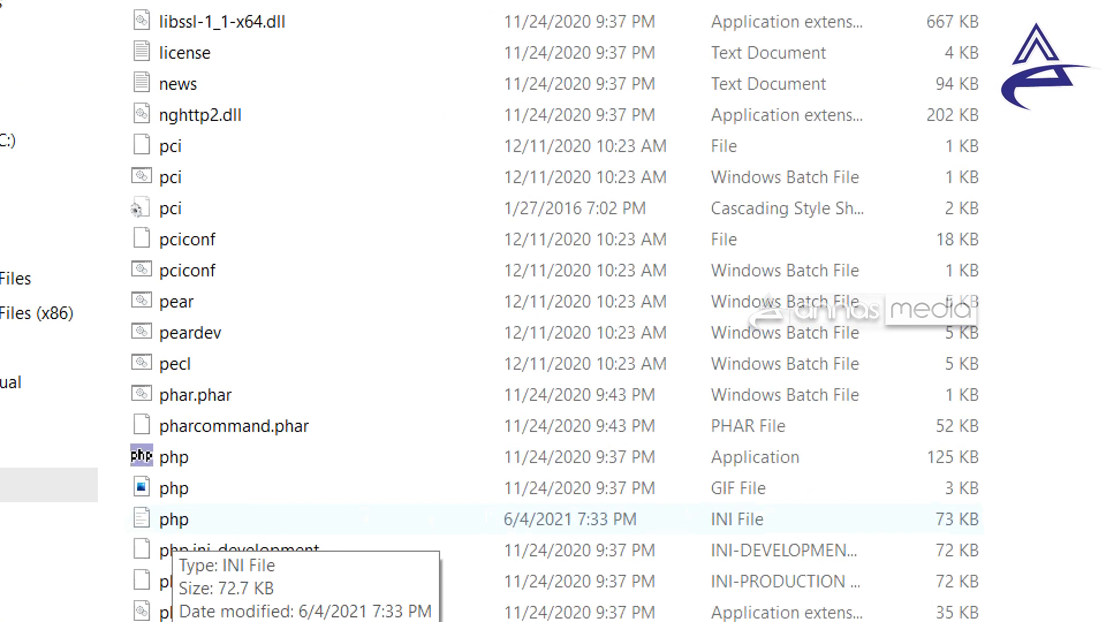
pyautogui.moveTo(139, 521)
pyautogui.mouseDown()
pyautogui.moveTo(173, 534)
pyautogui.moveTo(904, 553)
pyautogui.mouseUp()
pyautogui.press('Escape')
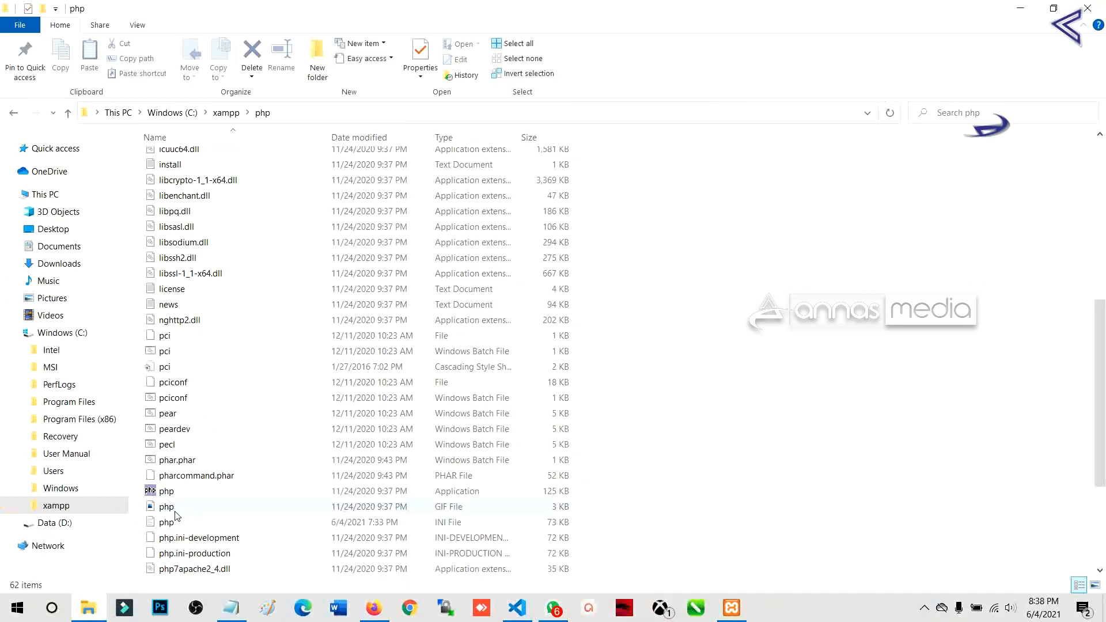
pyautogui.click(187, 536)
pyautogui.rightClick(168, 522)
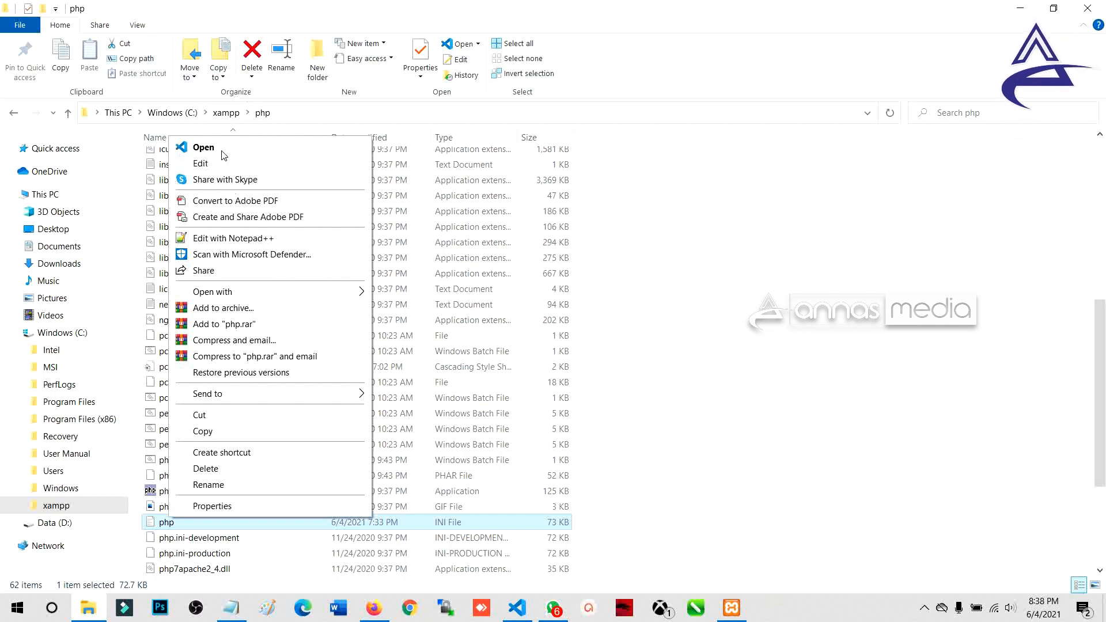
# Step: Open php.ini in Visual Studio Code and scroll through its introductory comments
pyautogui.click(224, 148)
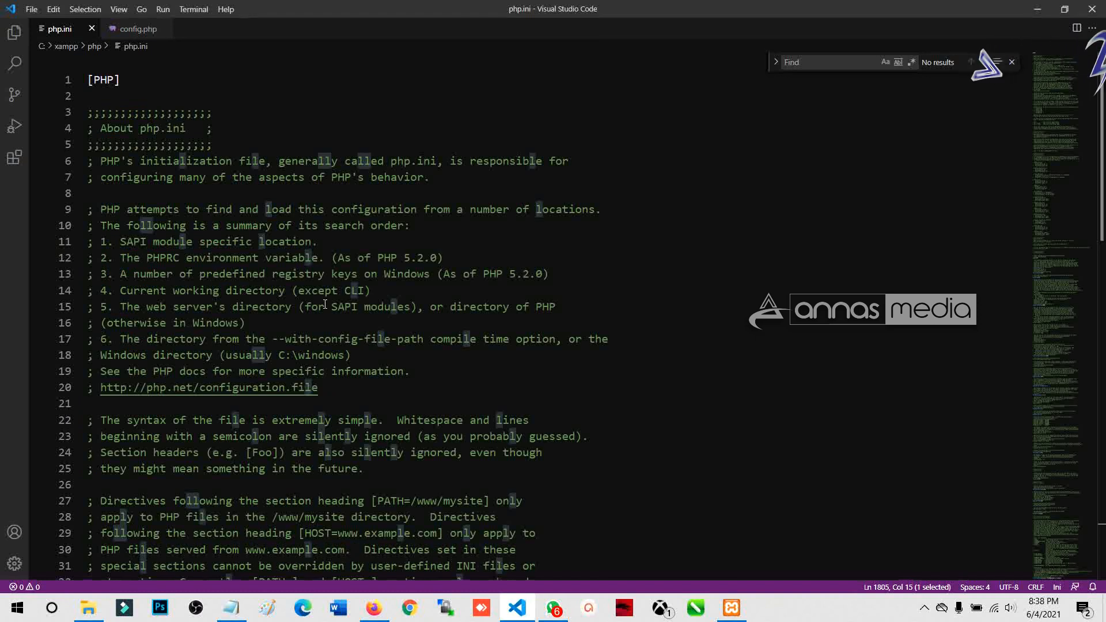
pyautogui.scroll(-11, 308, 311)
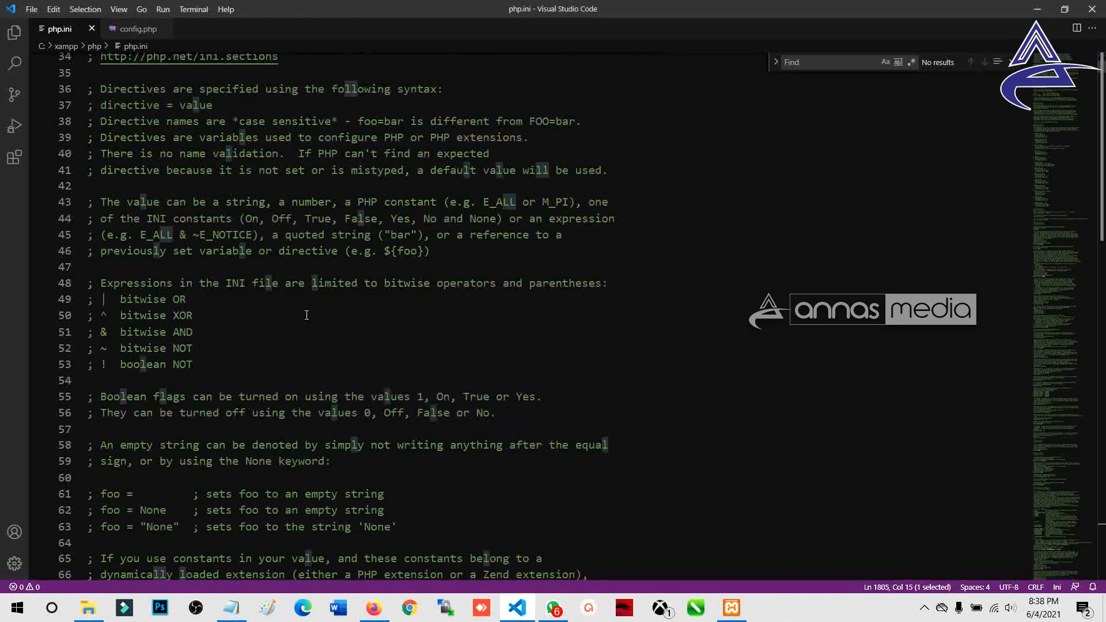
pyautogui.scroll(-8, 306, 315)
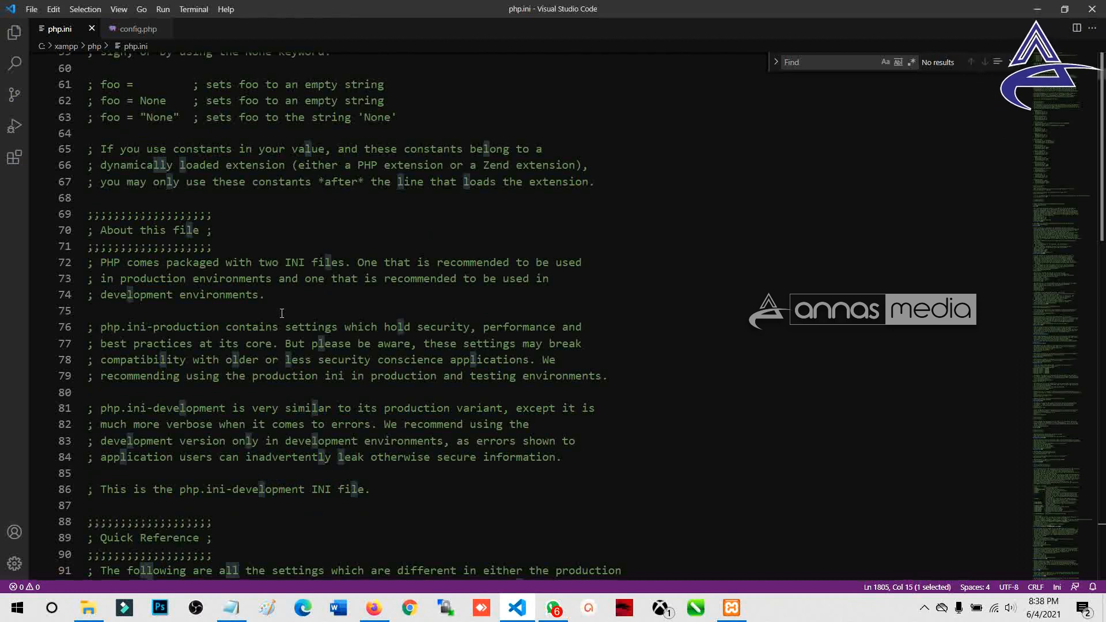
pyautogui.scroll(-9, 282, 313)
pyautogui.scroll(12, 280, 314)
pyautogui.scroll(13, 121, 107)
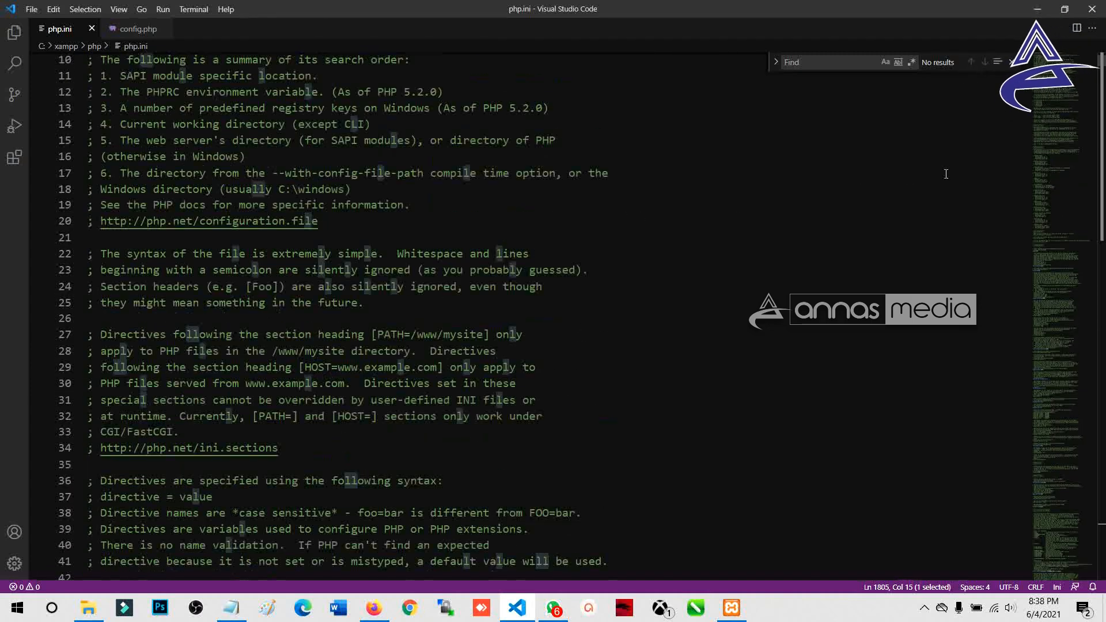
pyautogui.scroll(3, 319, 249)
pyautogui.scroll(-17, 232, 254)
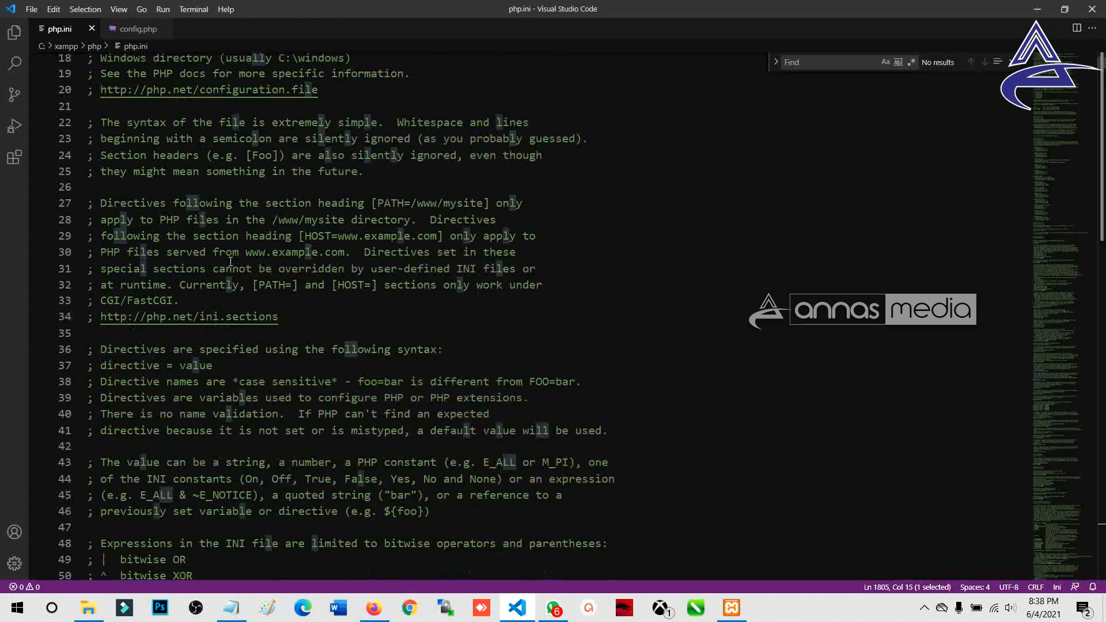
pyautogui.click(374, 608)
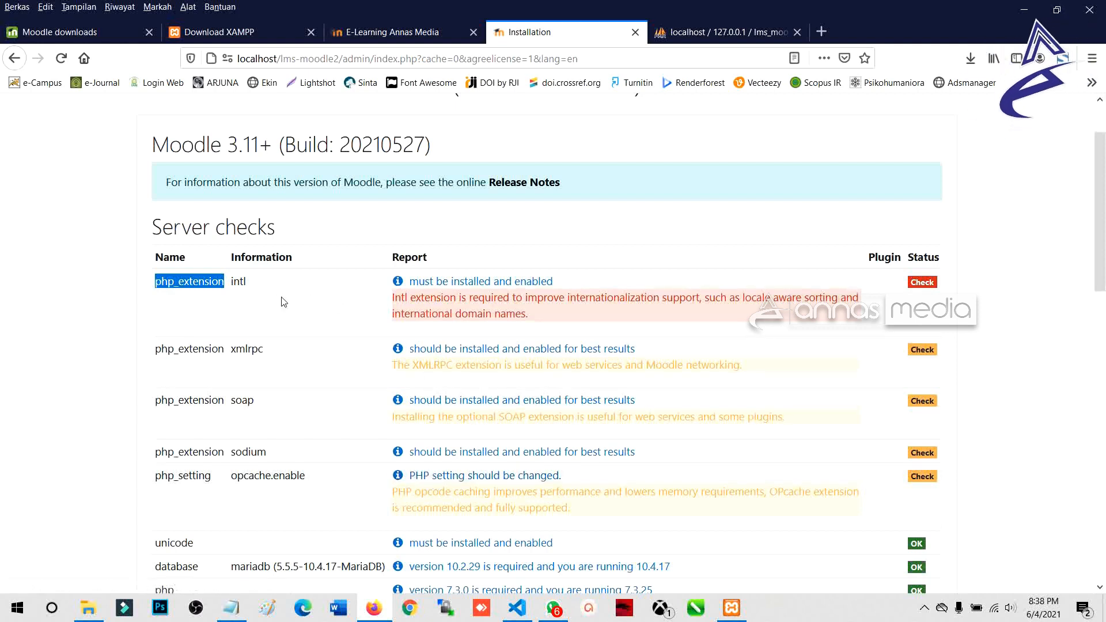
pyautogui.click(173, 294)
pyautogui.moveTo(161, 282); pyautogui.dragTo(244, 287)
pyautogui.hotkey('ctrl', 'c')
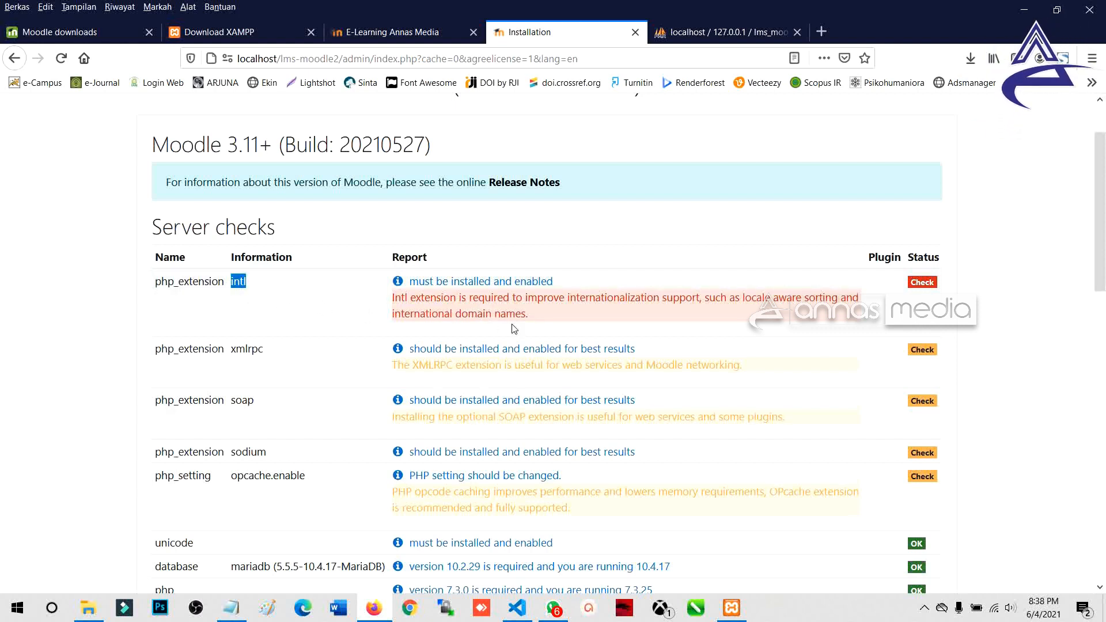
pyautogui.click(505, 286)
pyautogui.scroll(-5, 336, 359)
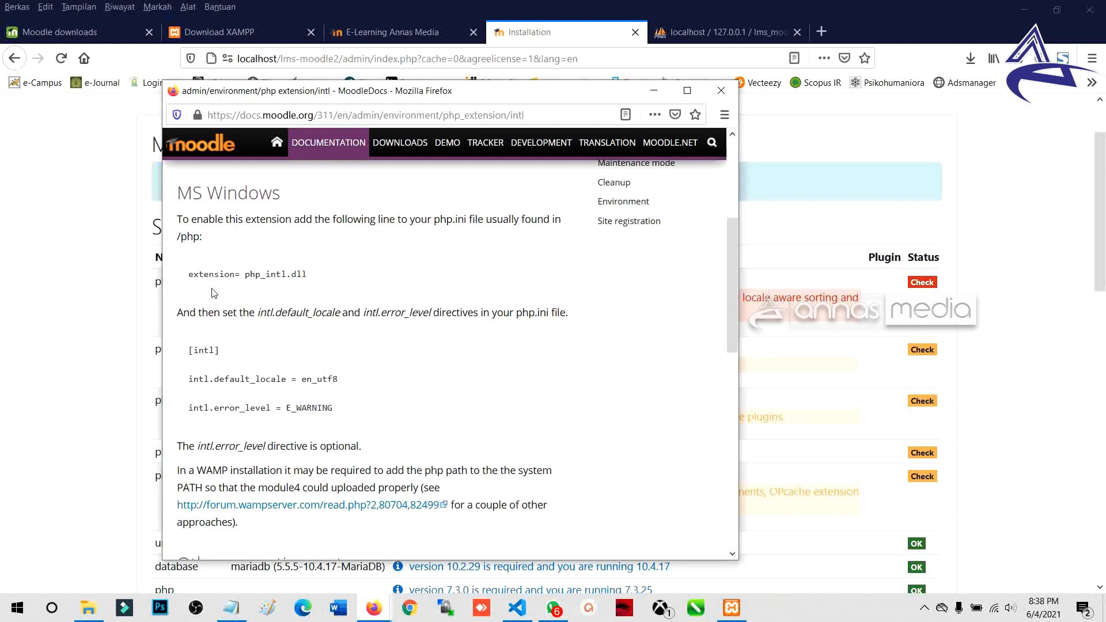
pyautogui.moveTo(245, 274); pyautogui.dragTo(316, 281)
pyautogui.scroll(-7, 314, 371)
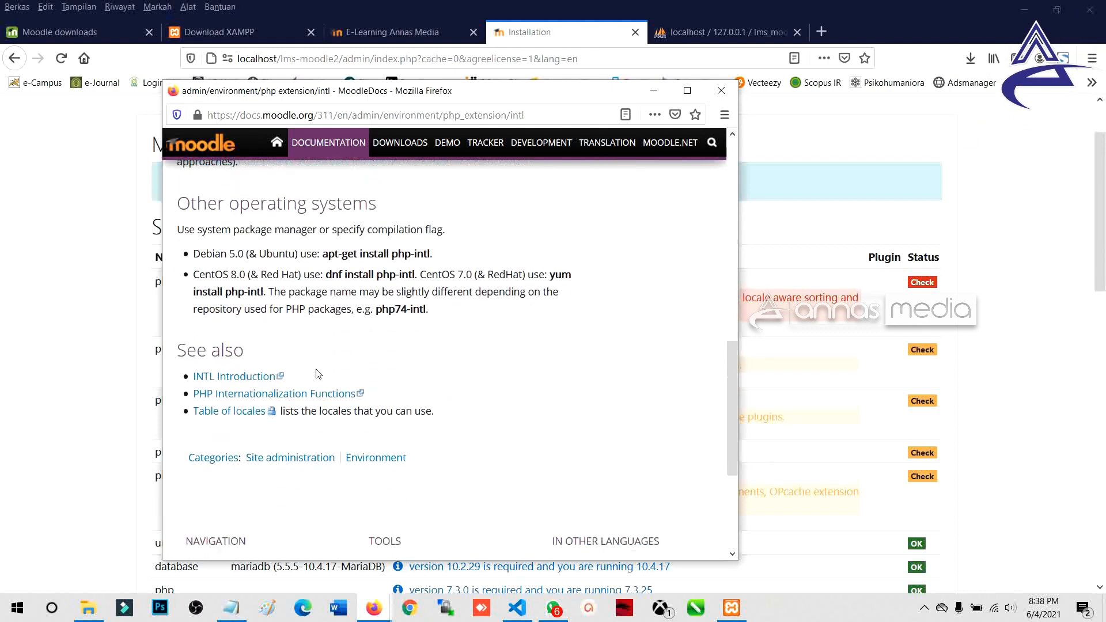
pyautogui.scroll(5, 317, 370)
pyautogui.scroll(4, 317, 370)
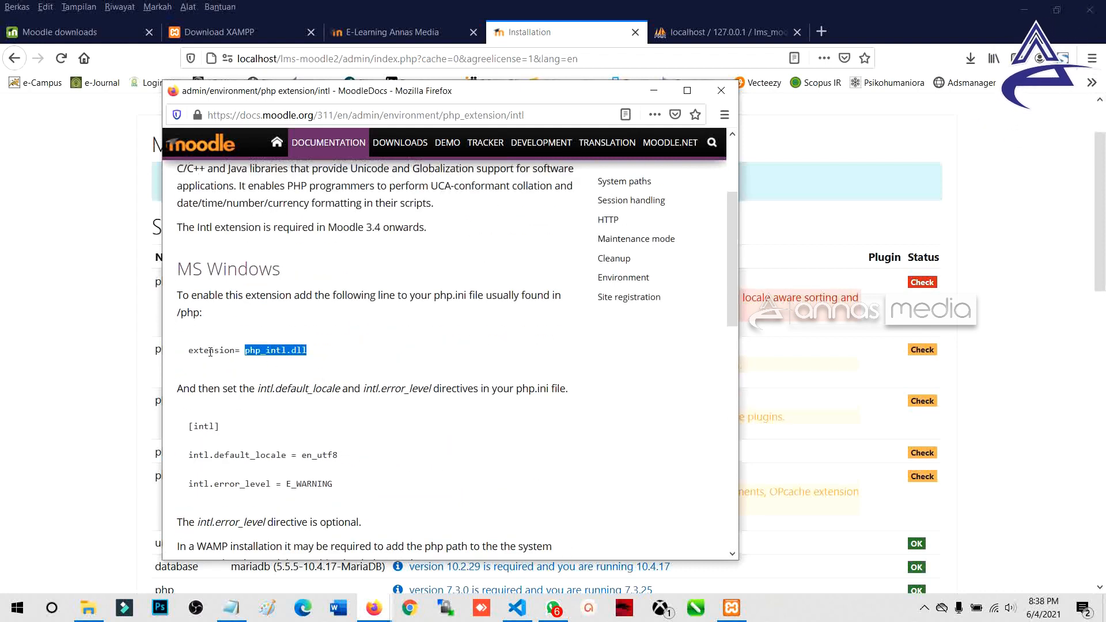
pyautogui.moveTo(193, 351); pyautogui.dragTo(311, 355)
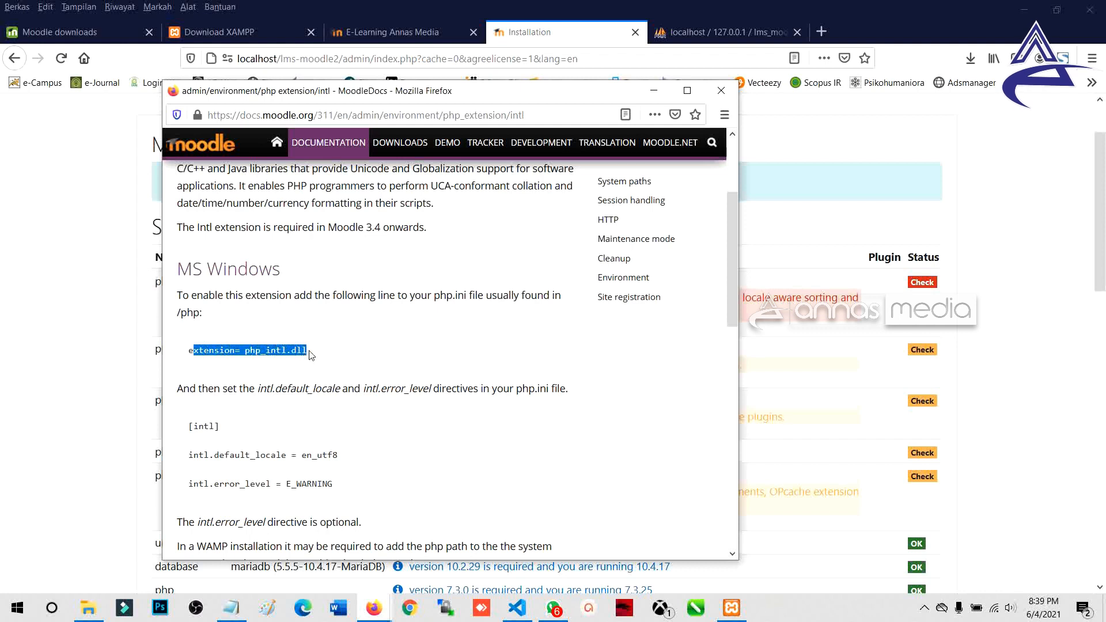
pyautogui.click(223, 358)
pyautogui.moveTo(189, 351); pyautogui.dragTo(310, 350)
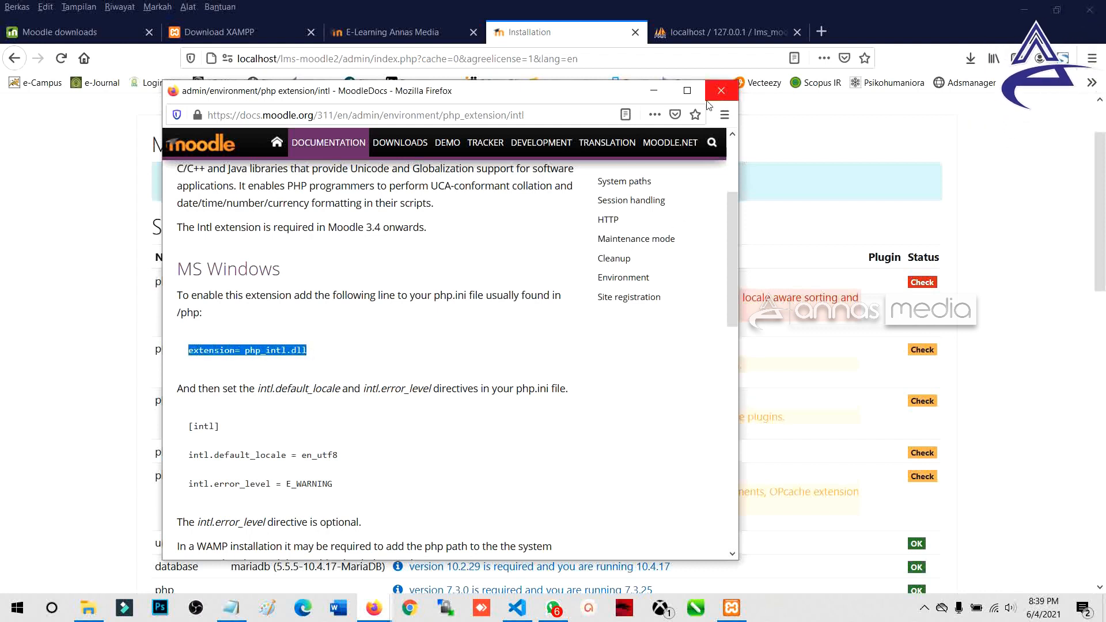
pyautogui.click(656, 93)
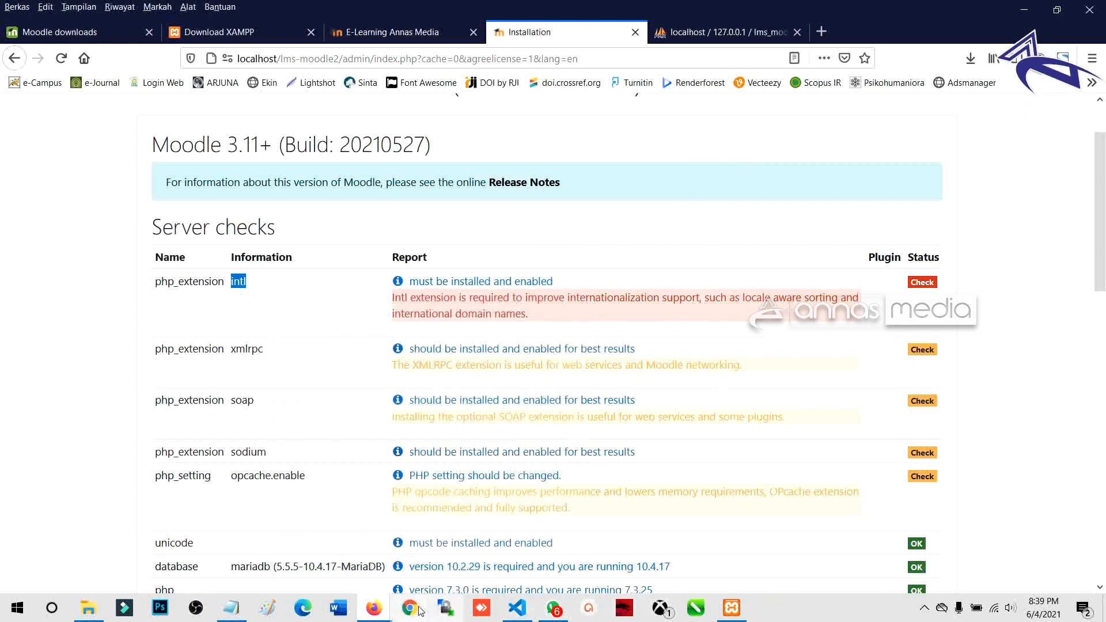
# Step: Search php.ini for 'intl' to locate ;extension=intl on line 912
pyautogui.click(529, 615)
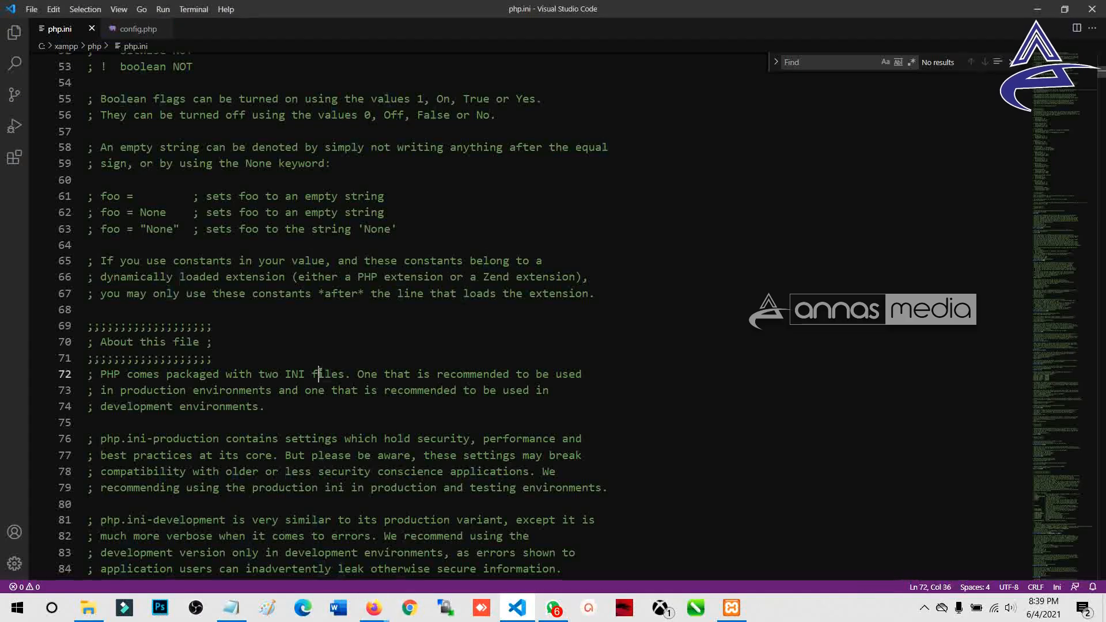
pyautogui.hotkey('ctrl', 'f')
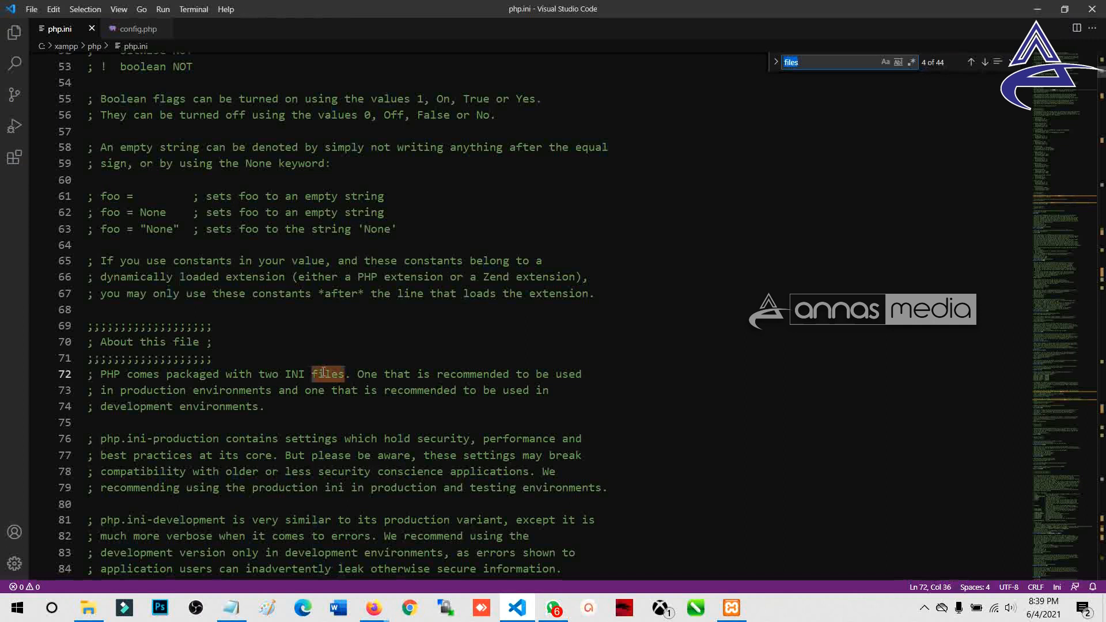
pyautogui.hotkey('ctrl', 'v')
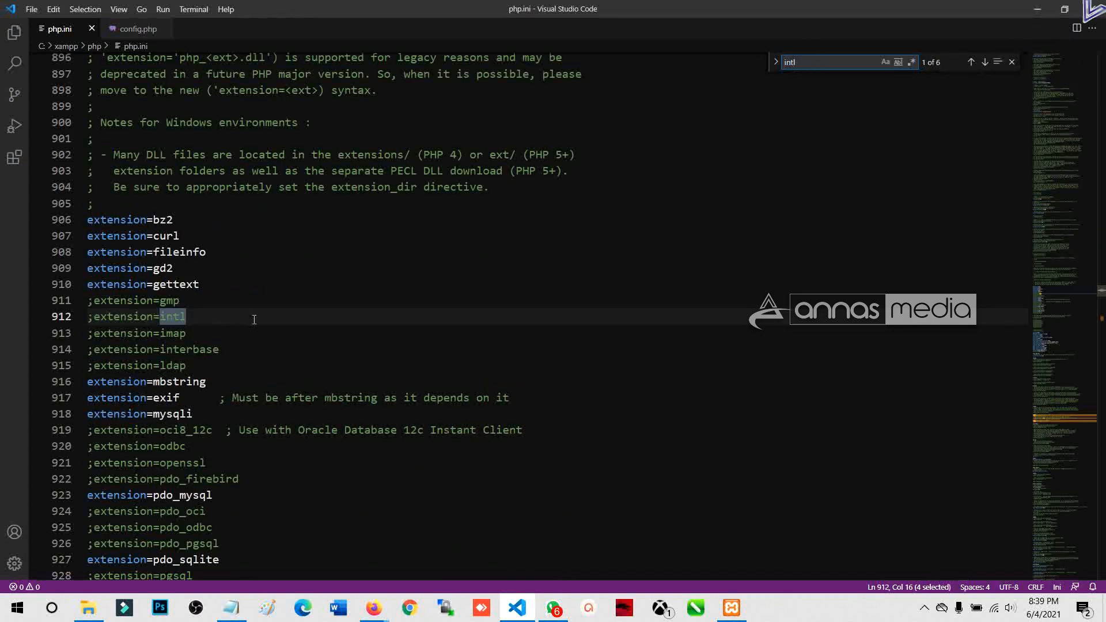
pyautogui.click(192, 320)
pyautogui.moveTo(94, 317); pyautogui.dragTo(153, 316)
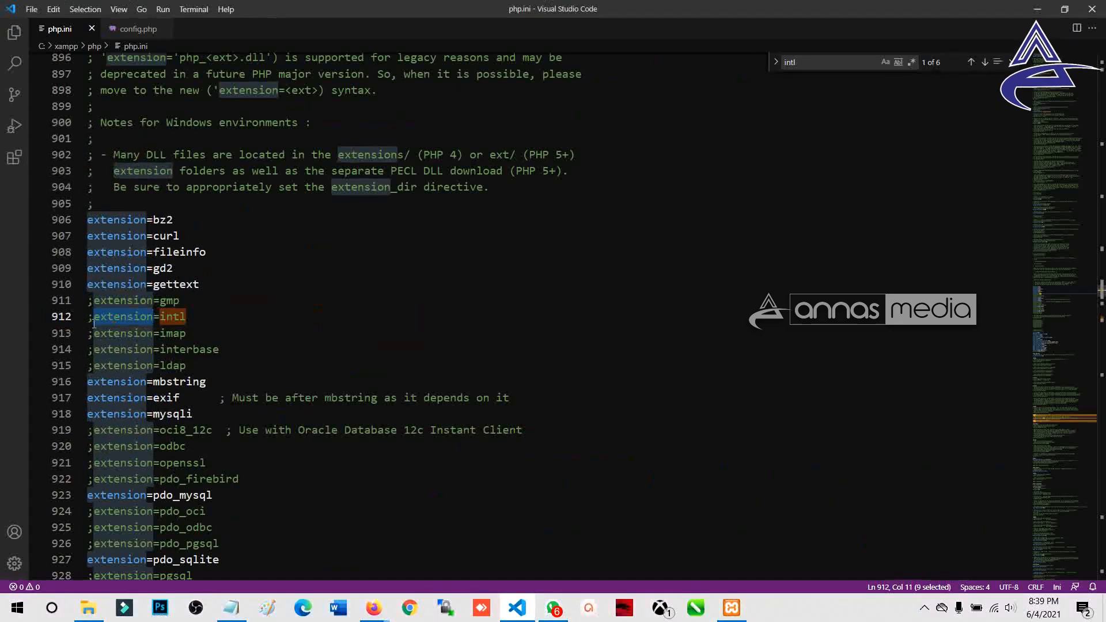
# Step: Remove the leading semicolon so line 912 reads extension=intl
pyautogui.click(94, 324)
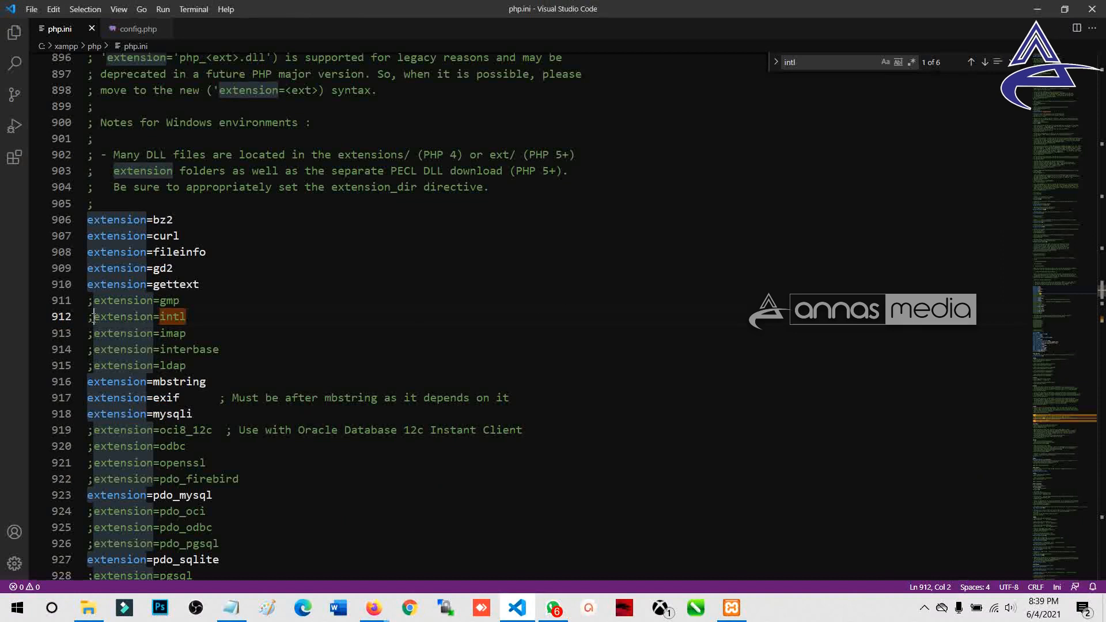
pyautogui.moveTo(94, 318); pyautogui.dragTo(89, 318)
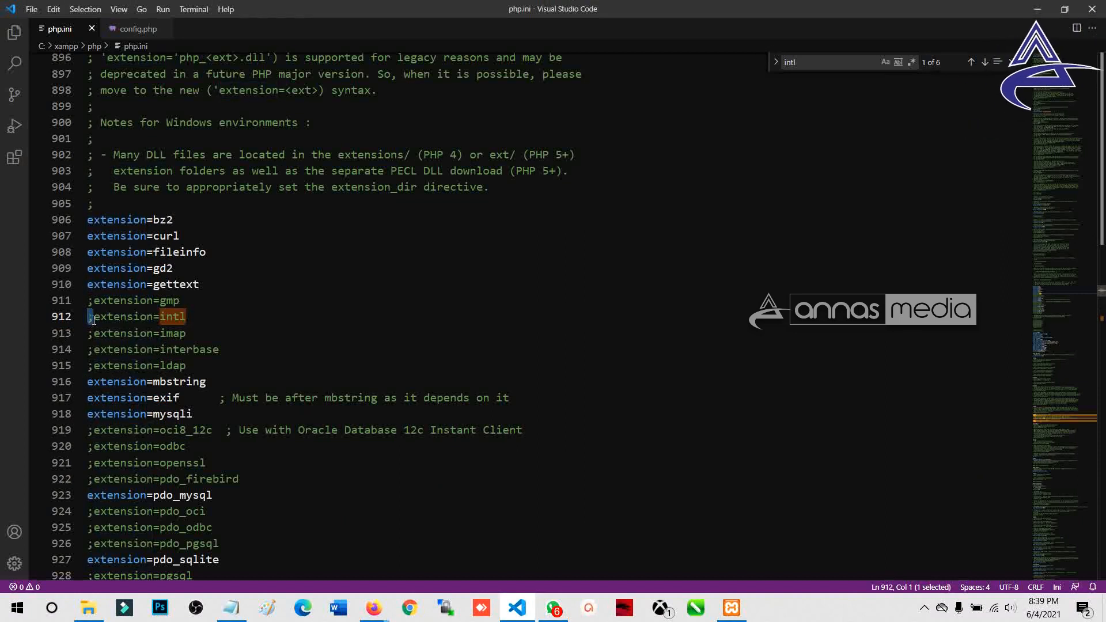
pyautogui.press('Delete')
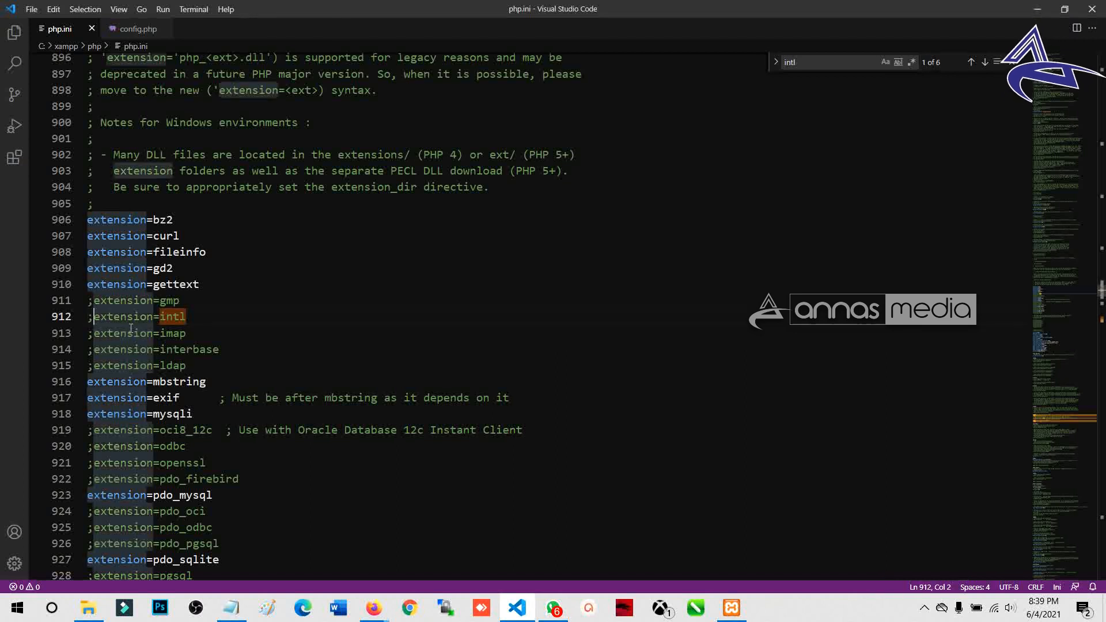
pyautogui.write(';')
pyautogui.hotkey('ctrl', 's')
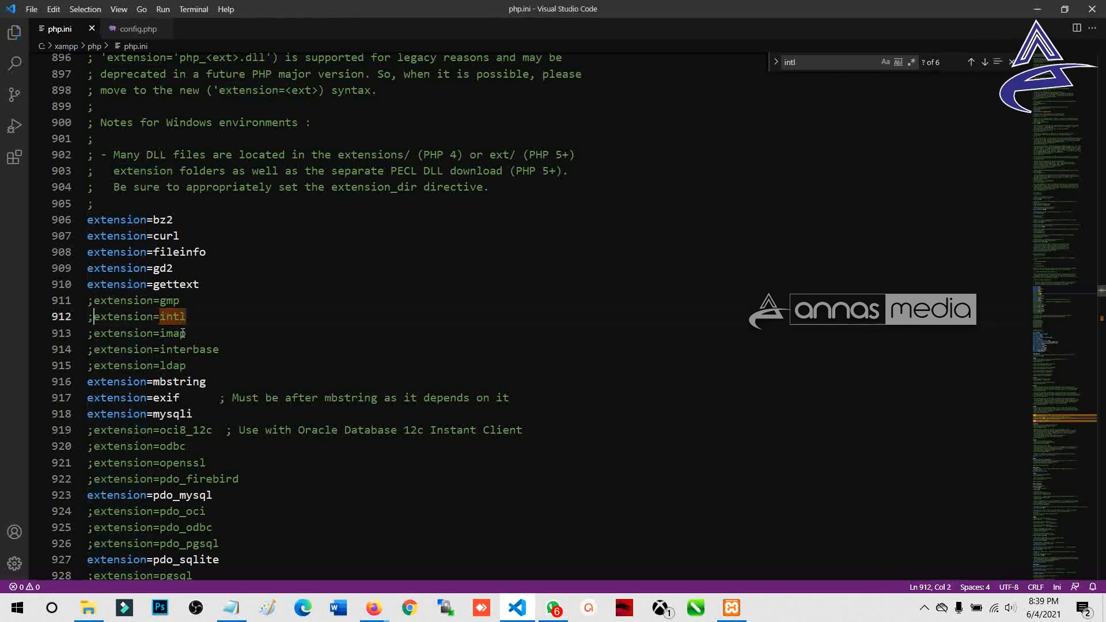
pyautogui.press('BackSpace')
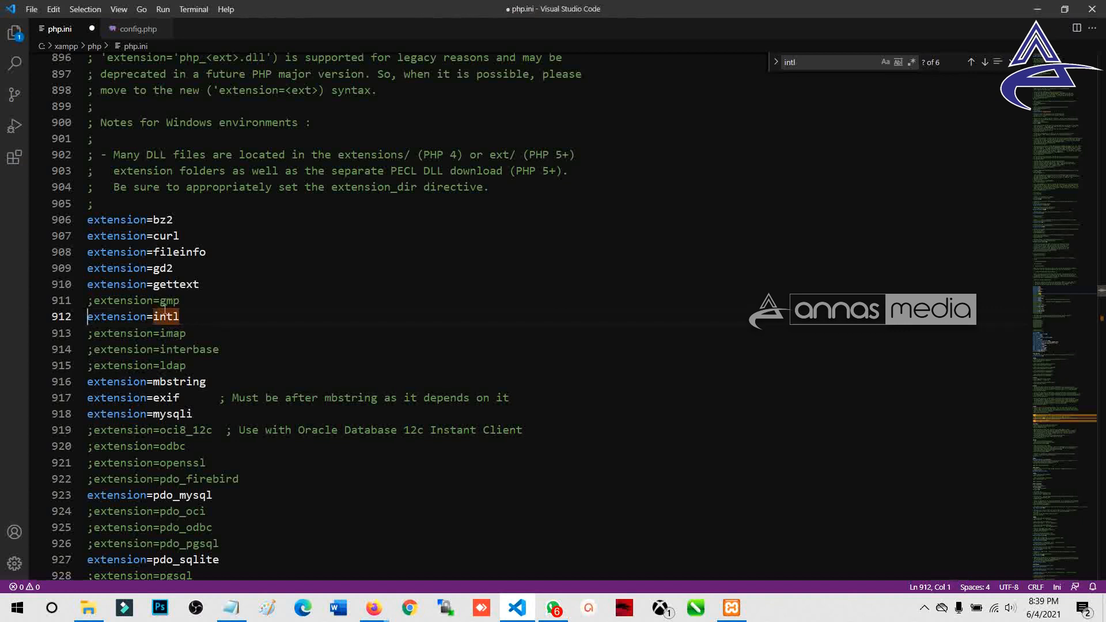
# Step: Save the edited php.ini from the File menu
pyautogui.click(32, 10)
pyautogui.click(59, 168)
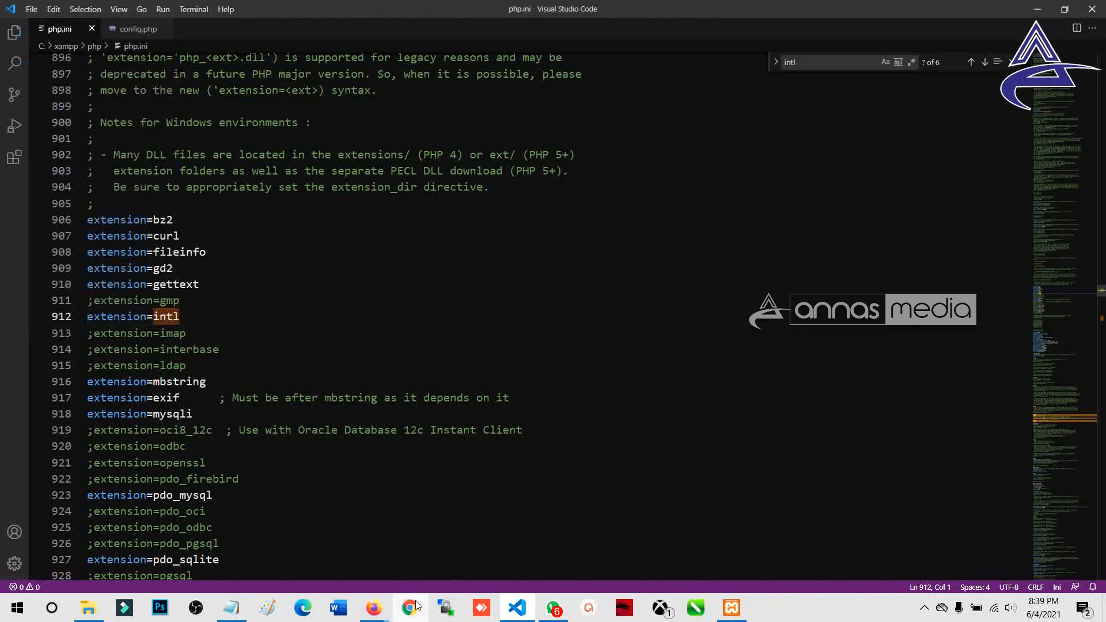
pyautogui.moveTo(376, 606)
# Step: Close the docs window and reload the Moodle server checks, where intl is still flagged
pyautogui.click(496, 497)
pyautogui.click(363, 553)
pyautogui.scroll(-7, 389, 305)
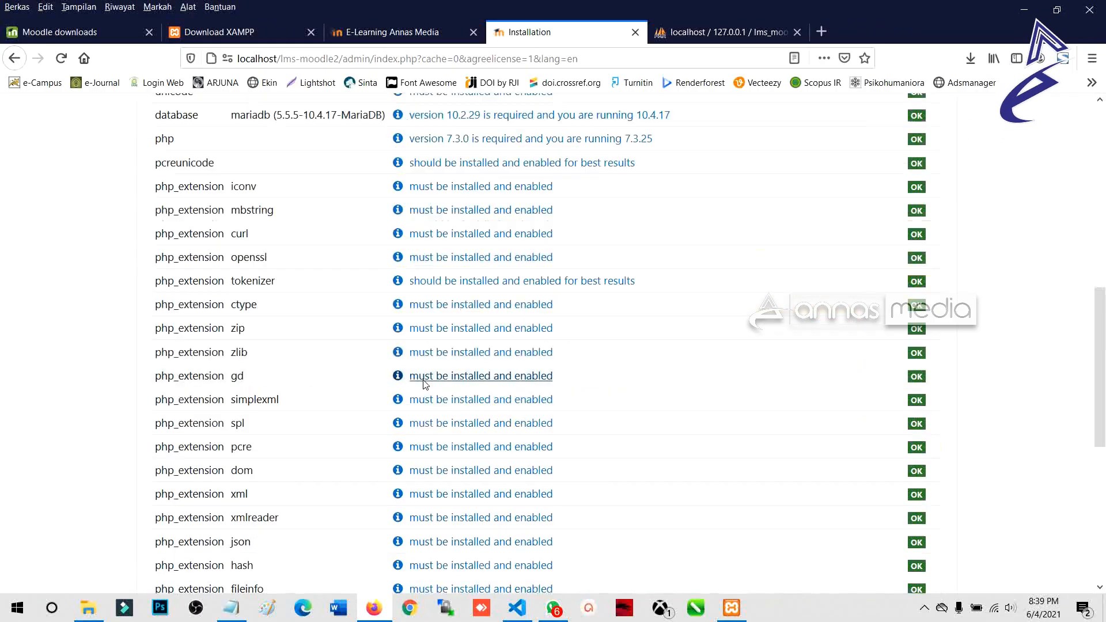
pyautogui.scroll(-6, 429, 384)
pyautogui.click(527, 520)
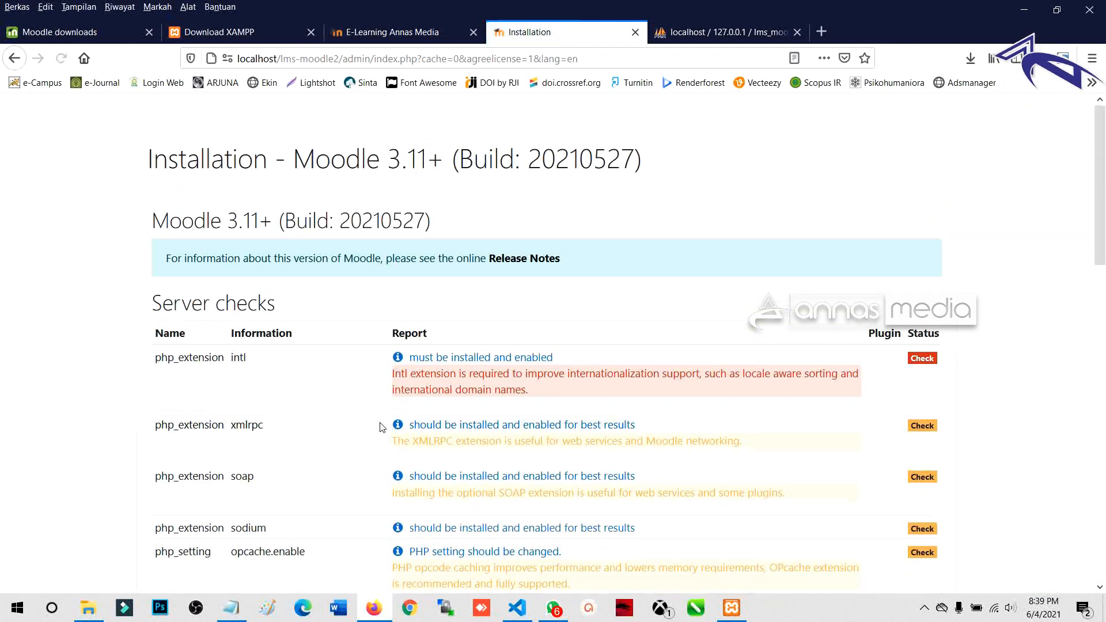
pyautogui.scroll(-1, 405, 391)
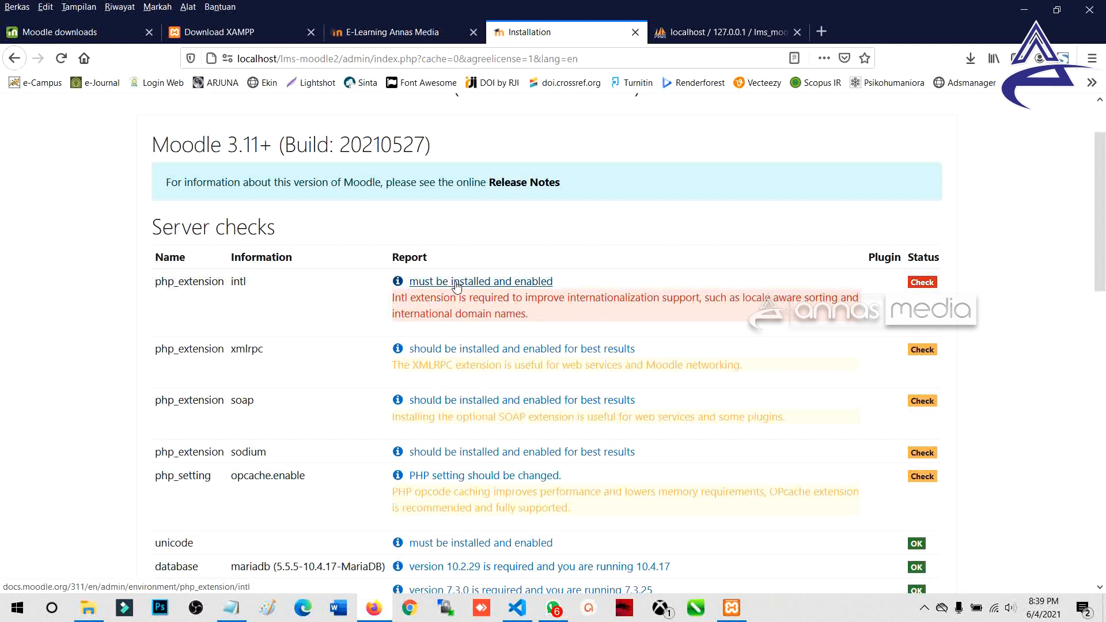
# Step: Stop and restart both Apache and MySQL, then close XAMPP Control Panel
pyautogui.click(731, 608)
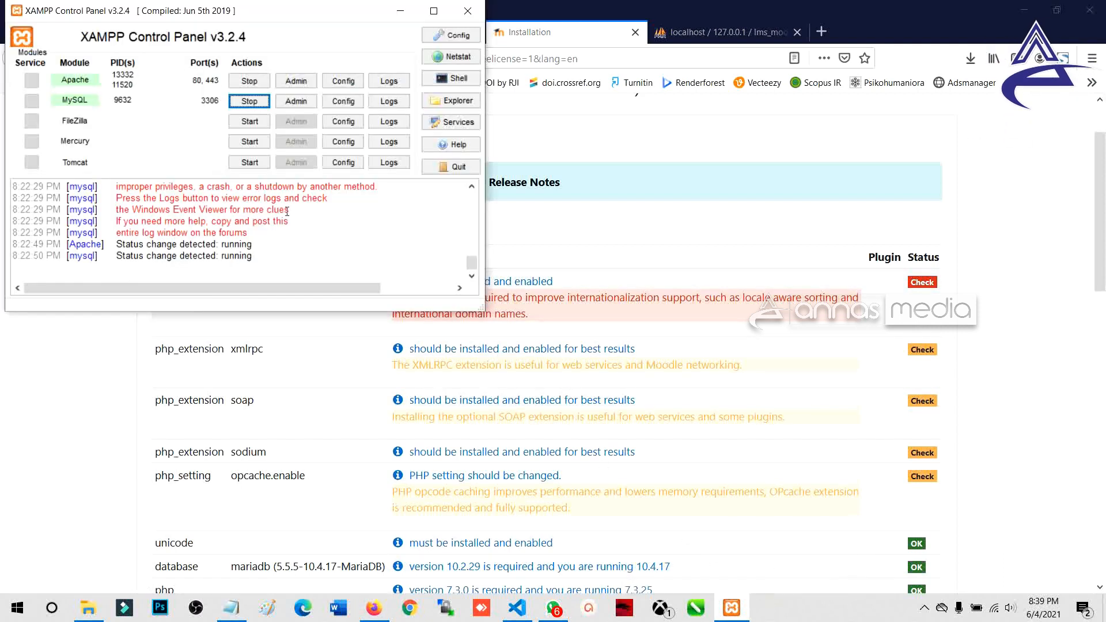
pyautogui.click(246, 82)
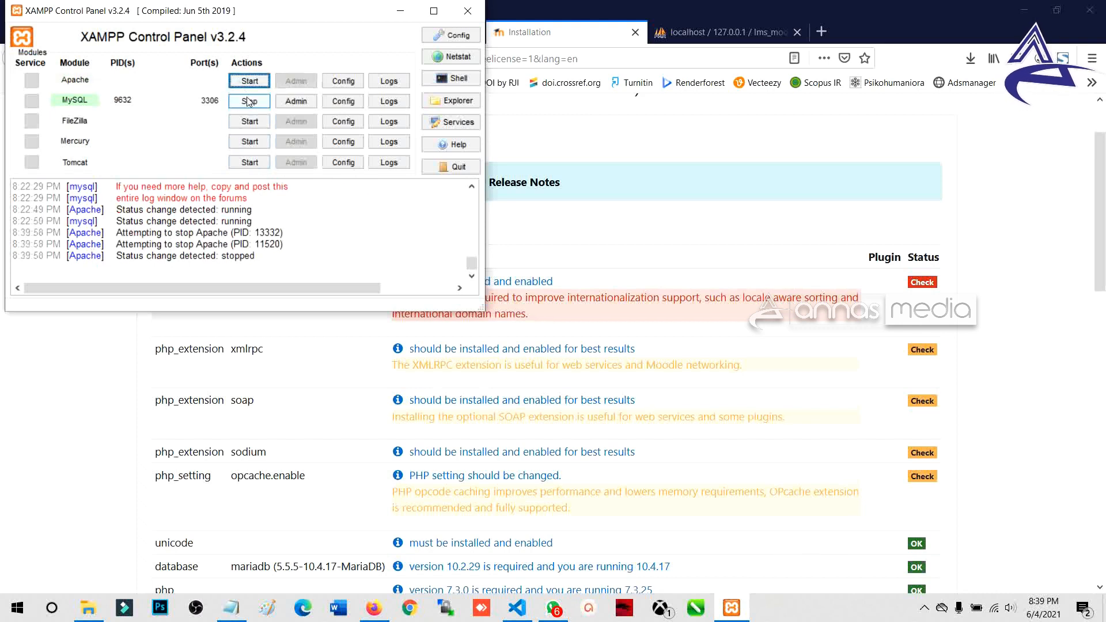
pyautogui.click(248, 102)
pyautogui.click(249, 81)
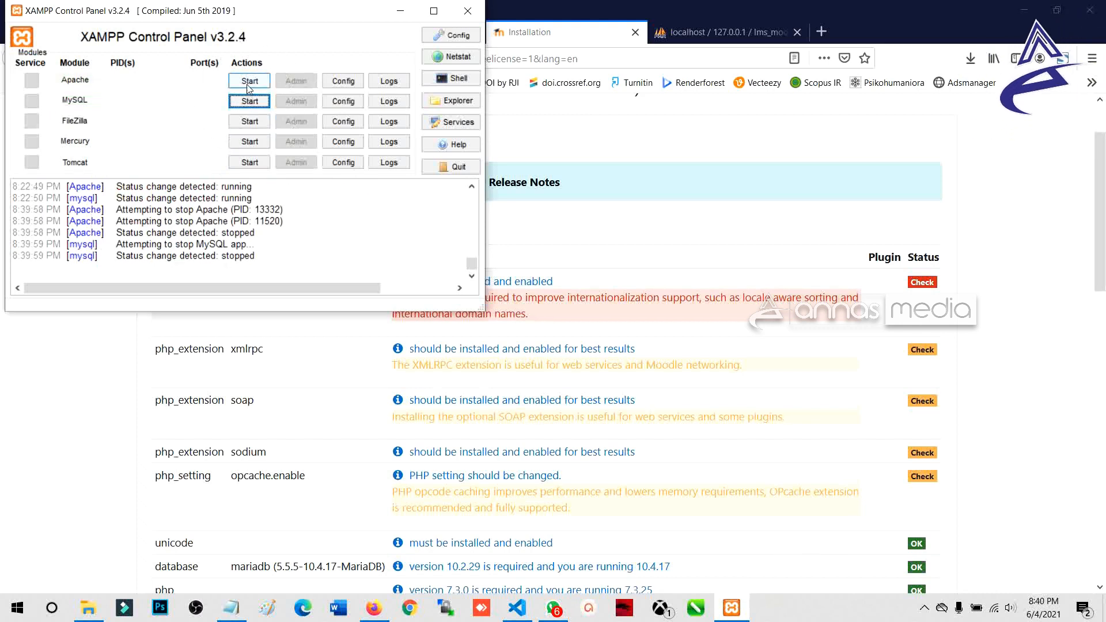
pyautogui.click(250, 101)
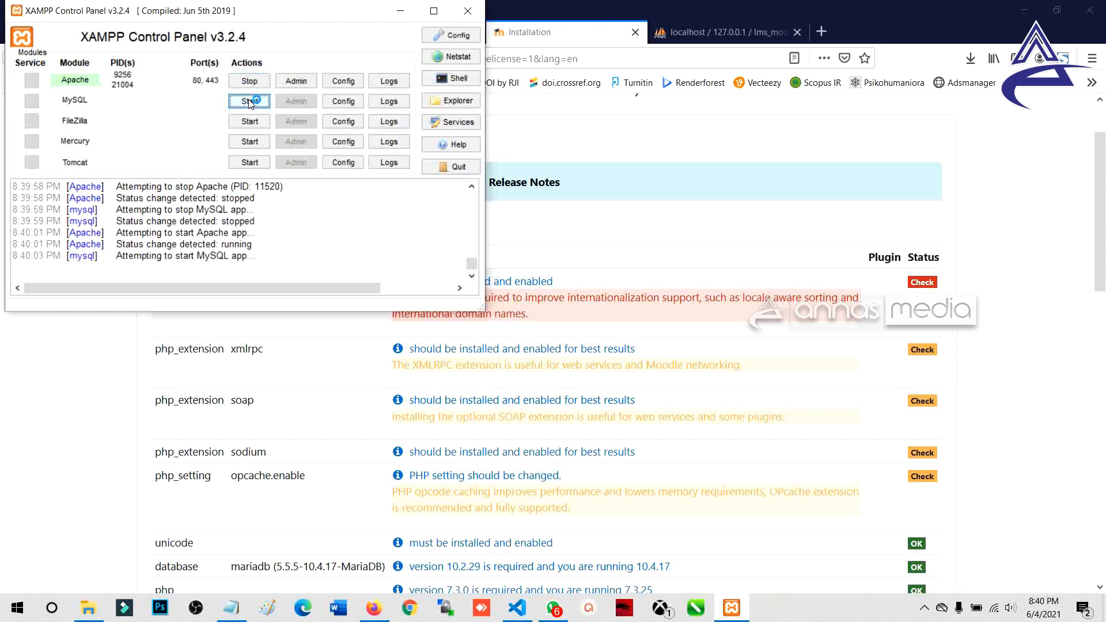
pyautogui.click(468, 10)
pyautogui.scroll(-10, 459, 410)
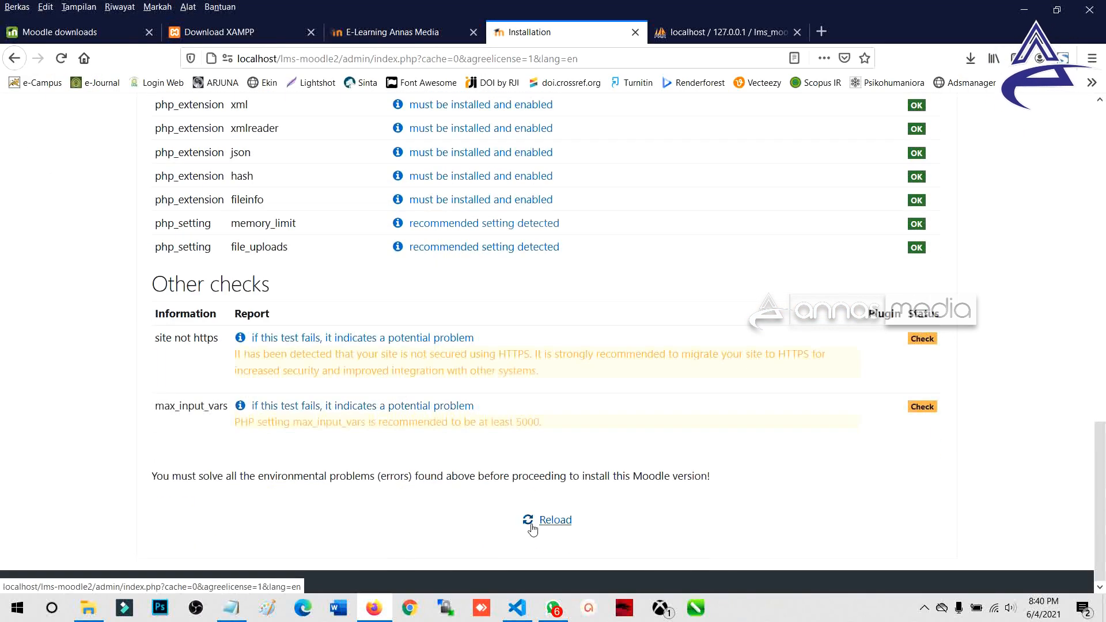
# Step: Reload the checks and highlight the flagged xmlrpc extension row
pyautogui.click(539, 521)
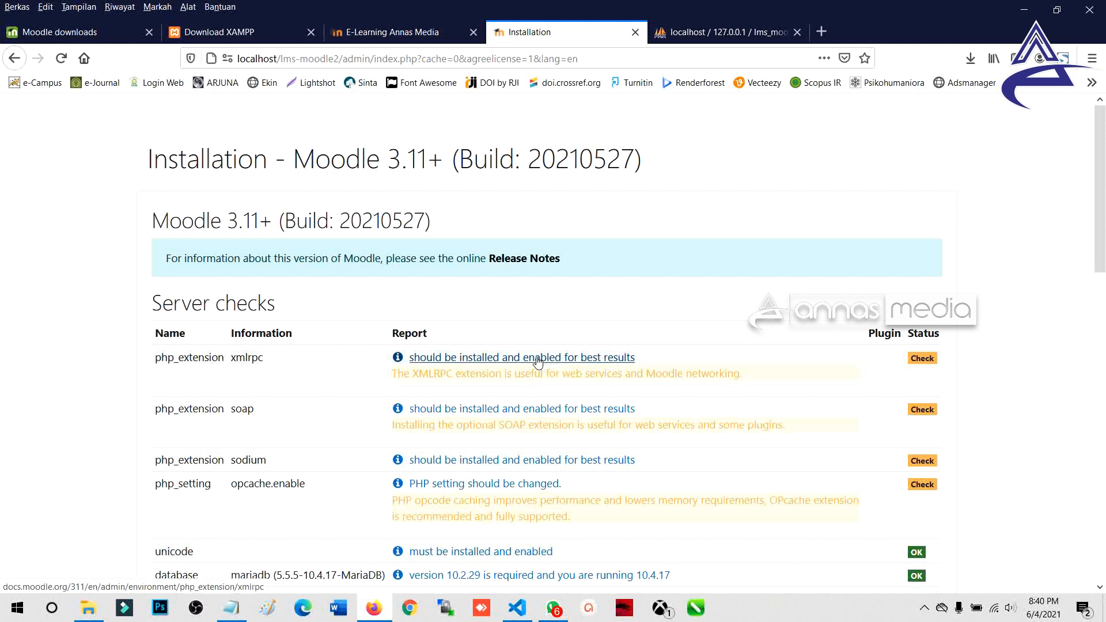
pyautogui.scroll(-2, 568, 384)
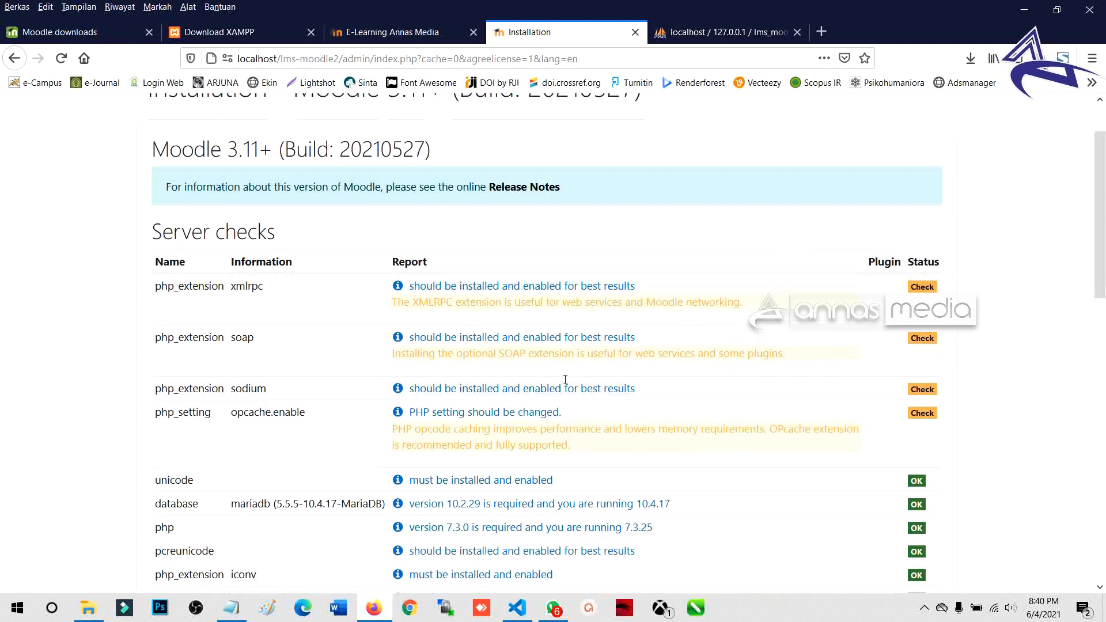
pyautogui.doubleClick(919, 284)
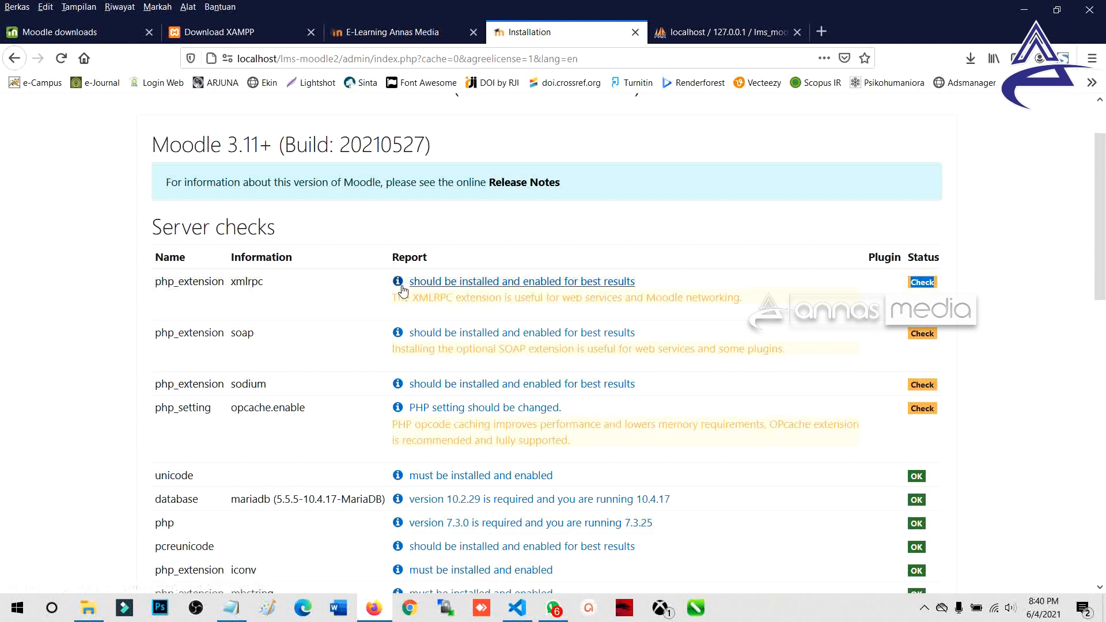
pyautogui.moveTo(233, 284); pyautogui.dragTo(258, 284)
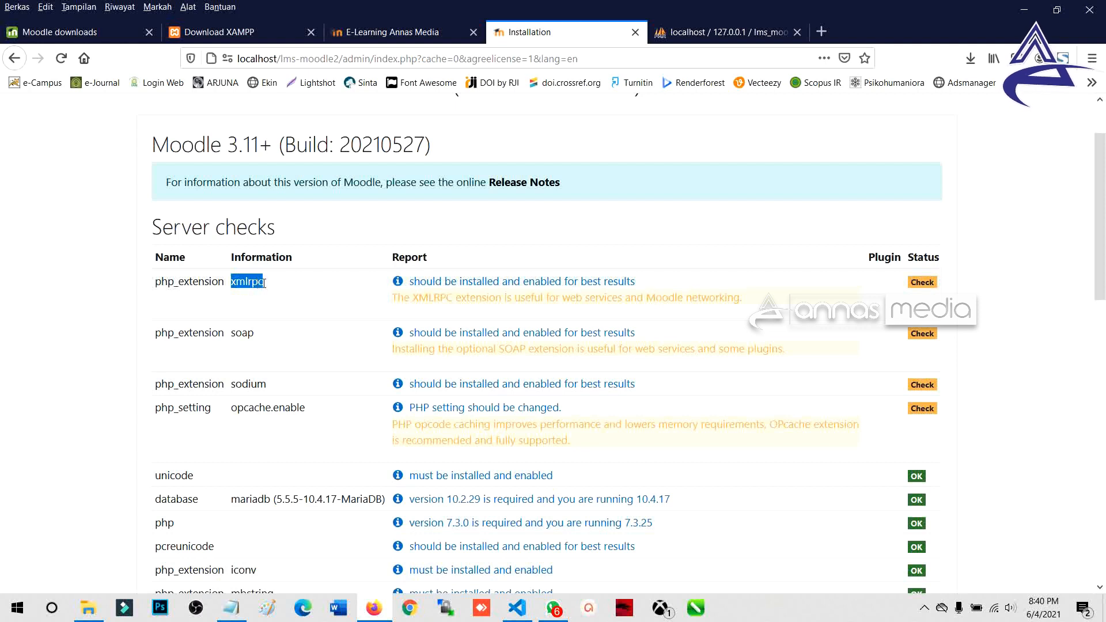
pyautogui.rightClick(256, 285)
pyautogui.click(481, 290)
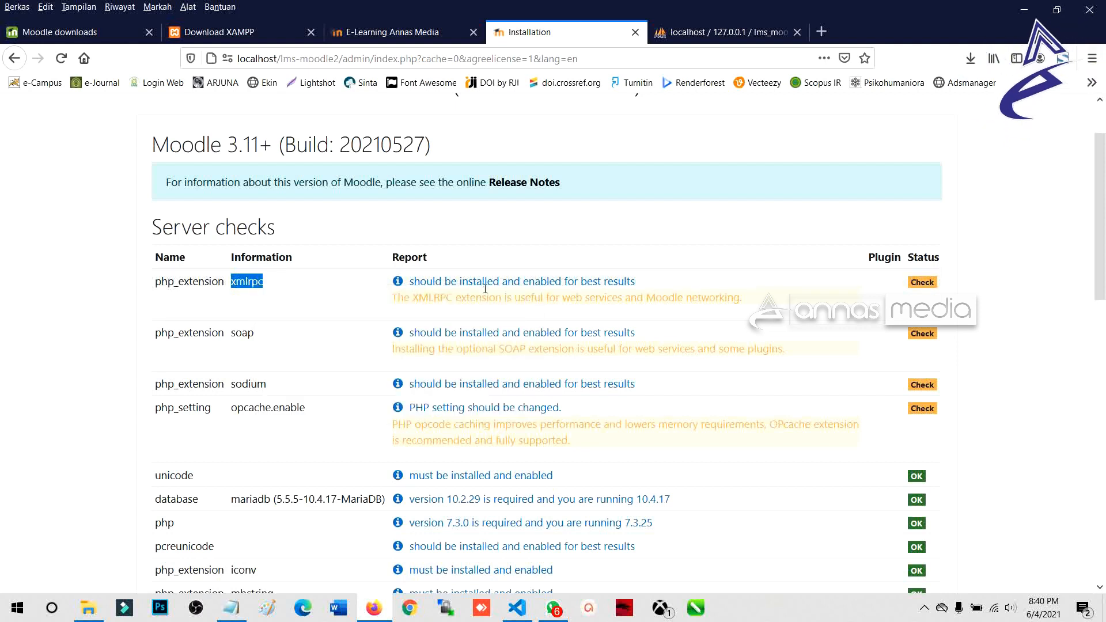
# Step: Read the MoodleDocs xmlrpc steps on removing the semicolon from ;extension=php_xmlrpc.dll, then close it
pyautogui.click(482, 289)
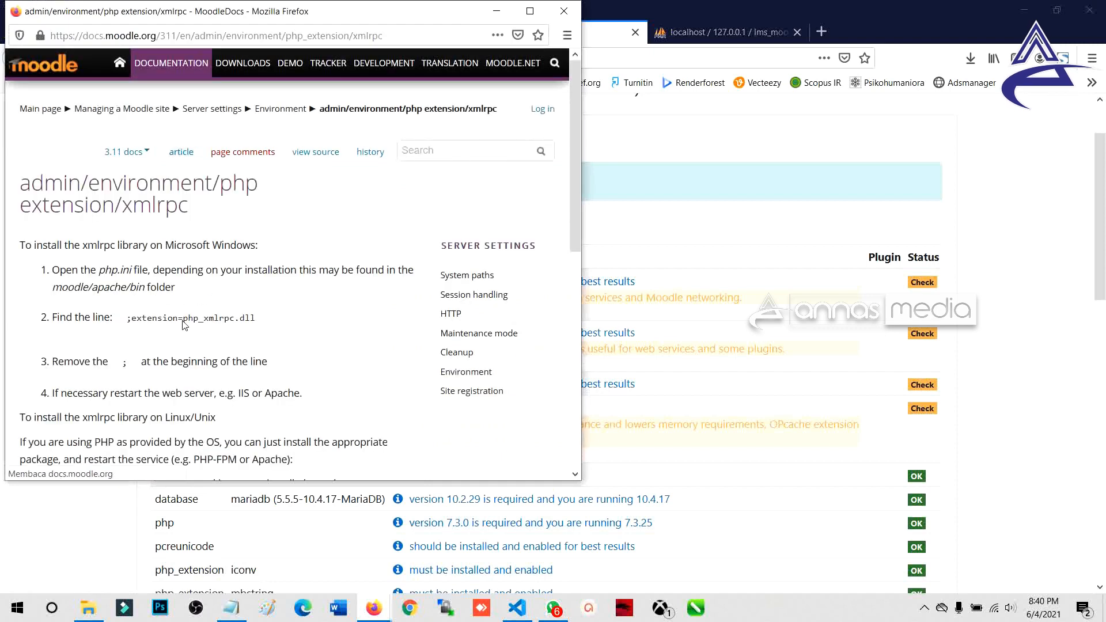
pyautogui.doubleClick(152, 321)
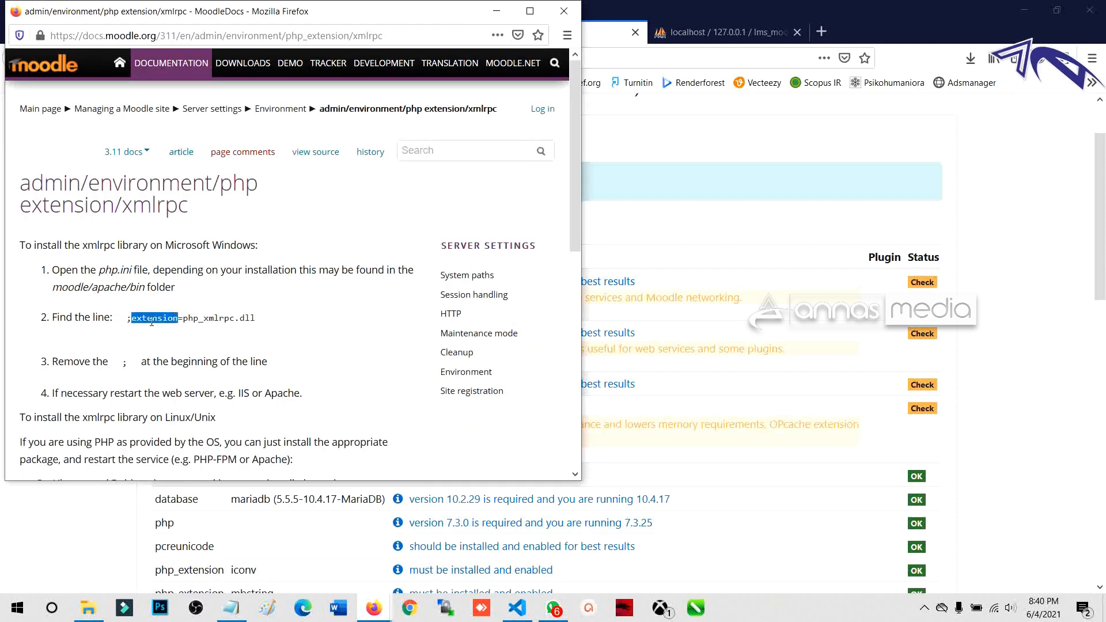
pyautogui.moveTo(182, 321); pyautogui.dragTo(217, 320)
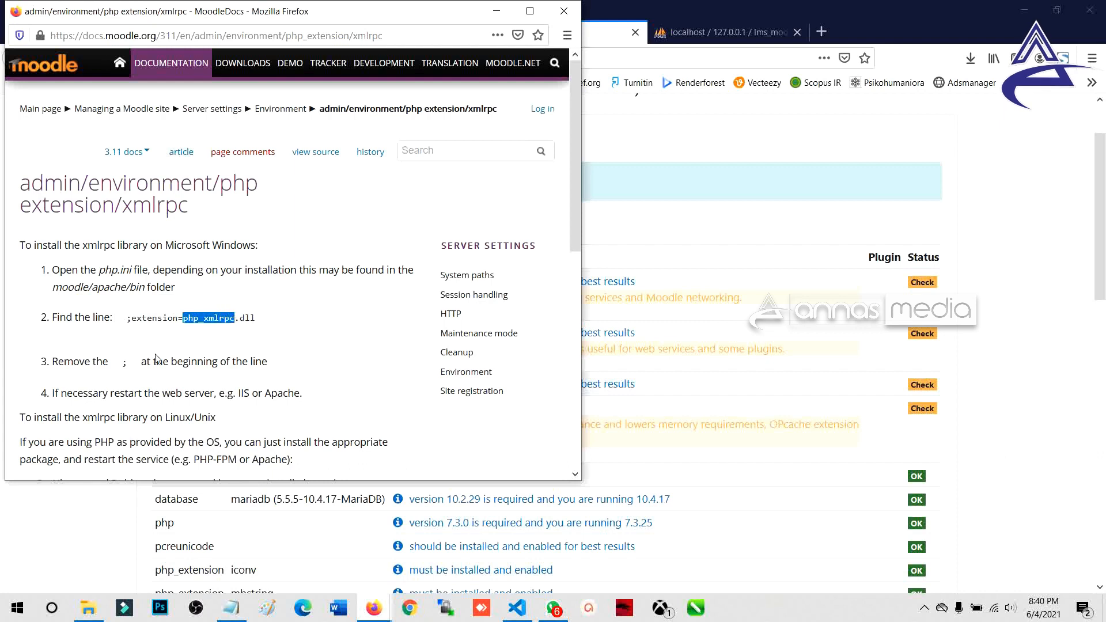
pyautogui.doubleClick(124, 362)
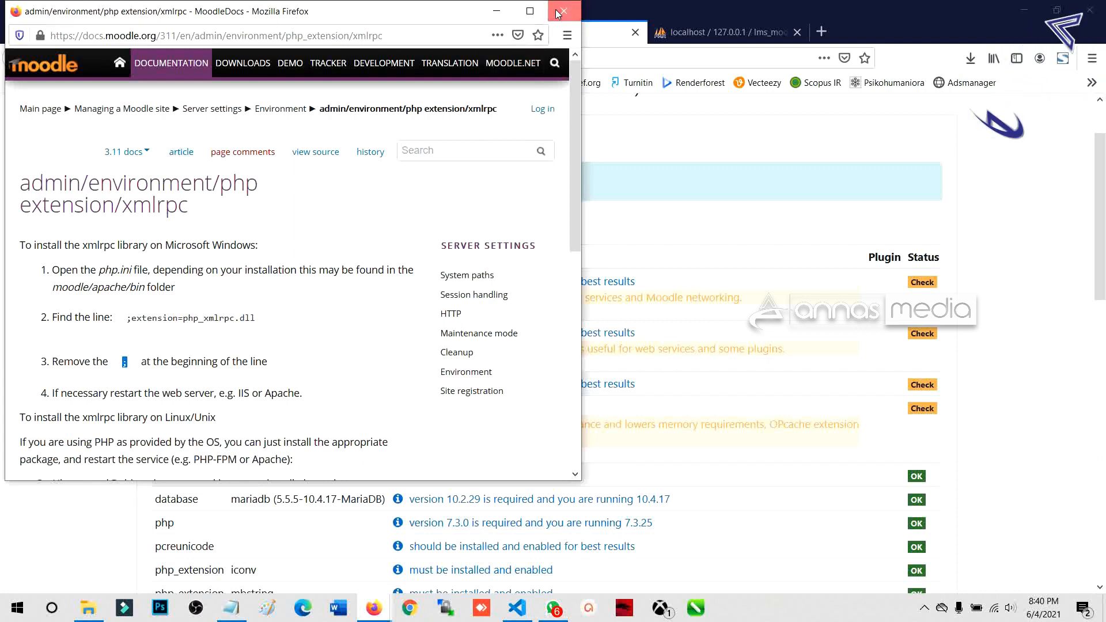
pyautogui.click(556, 10)
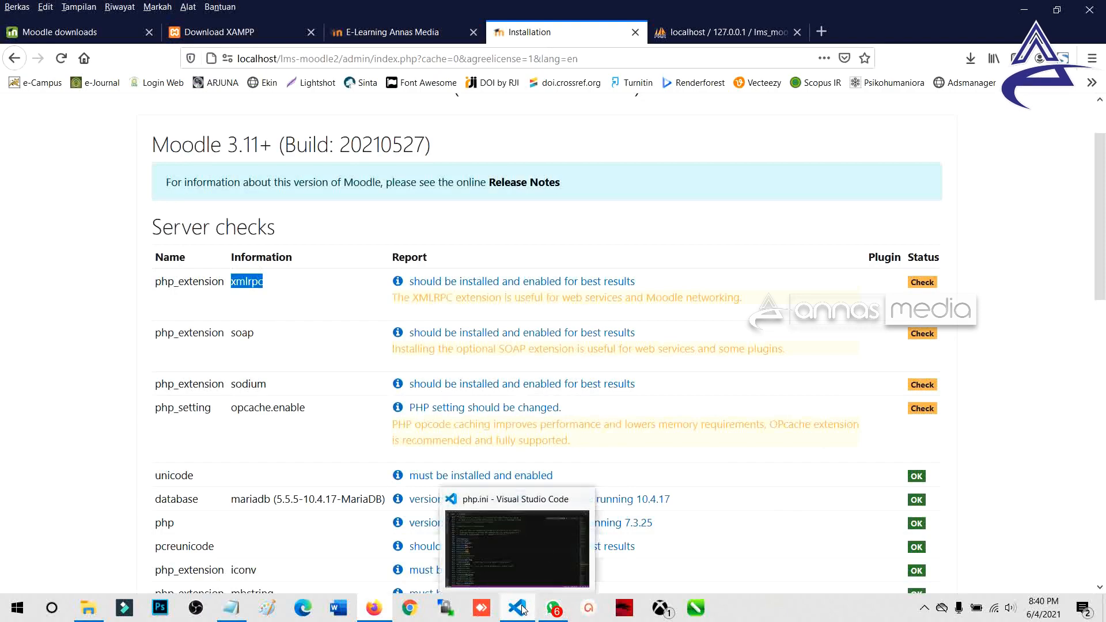
# Step: Search php.ini in Visual Studio Code for xmlrpc
pyautogui.click(527, 609)
pyautogui.click(255, 288)
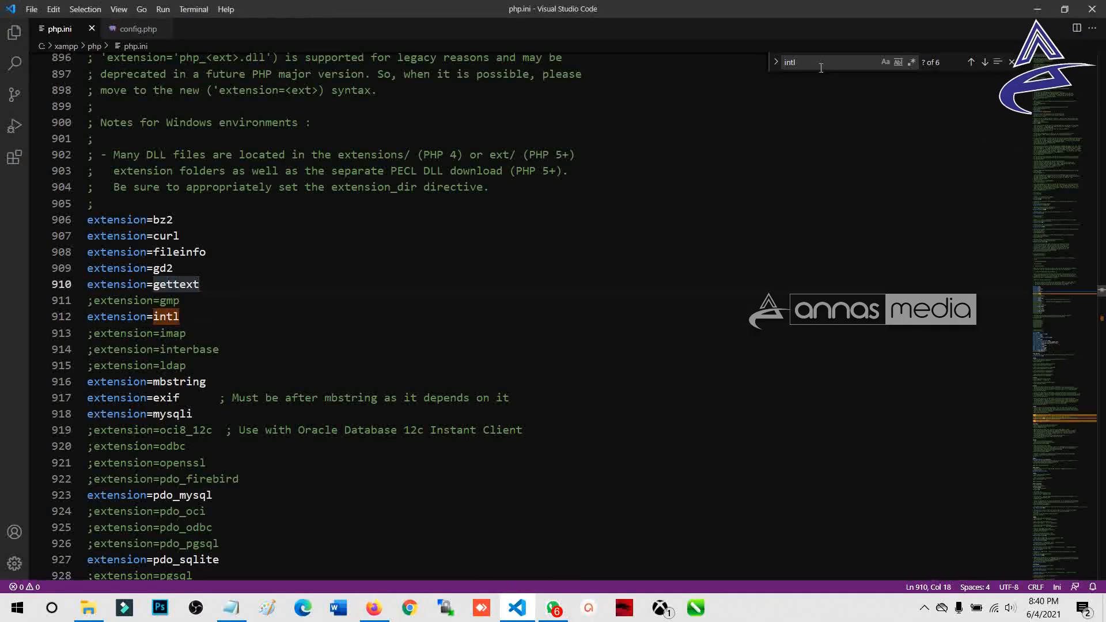
pyautogui.hotkey('ctrl', 'f')
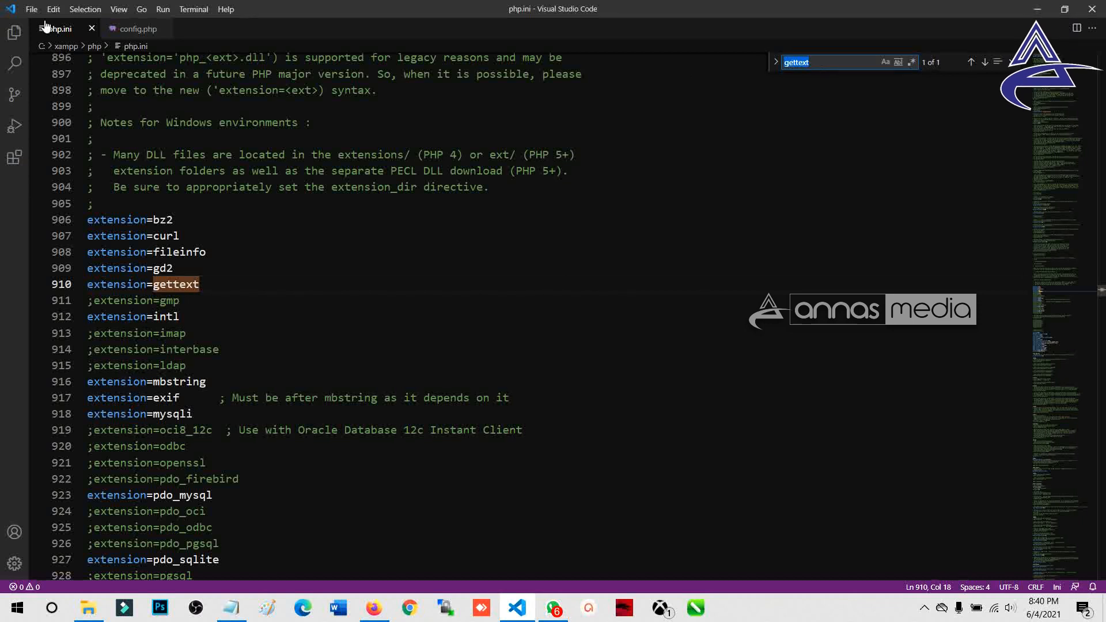
pyautogui.click(31, 9)
pyautogui.moveTo(99, 15)
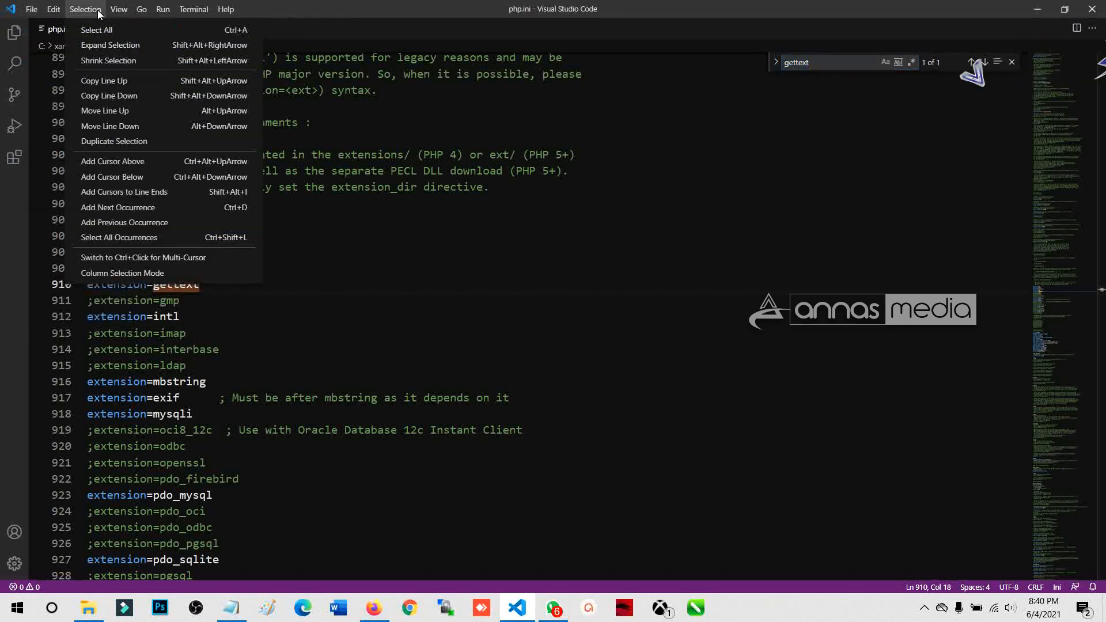
pyautogui.moveTo(53, 10)
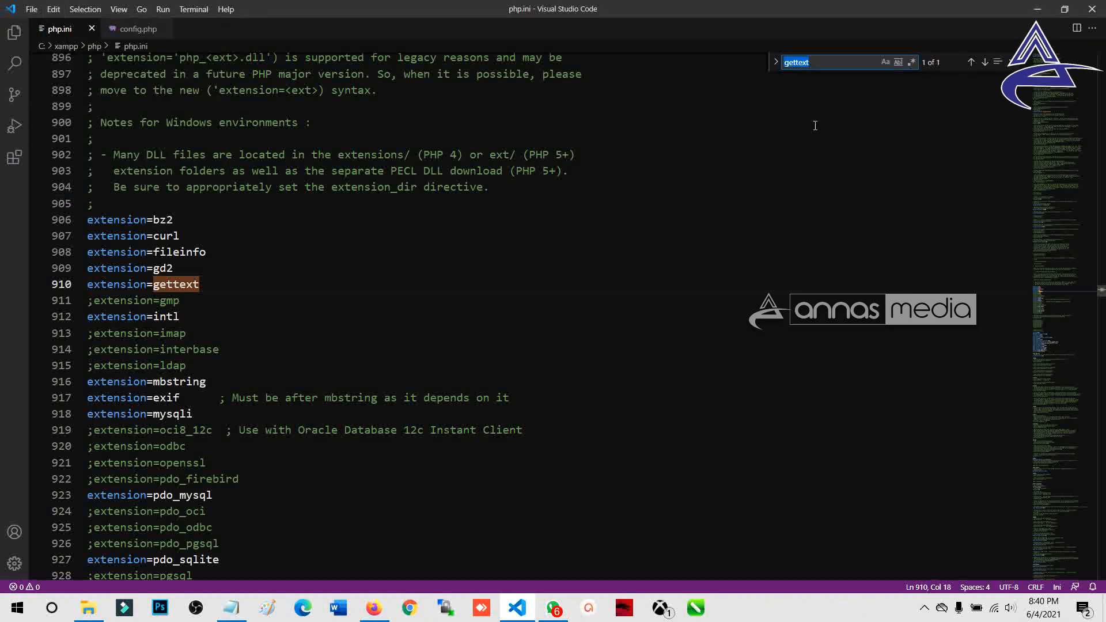
pyautogui.write('xmlrpc')
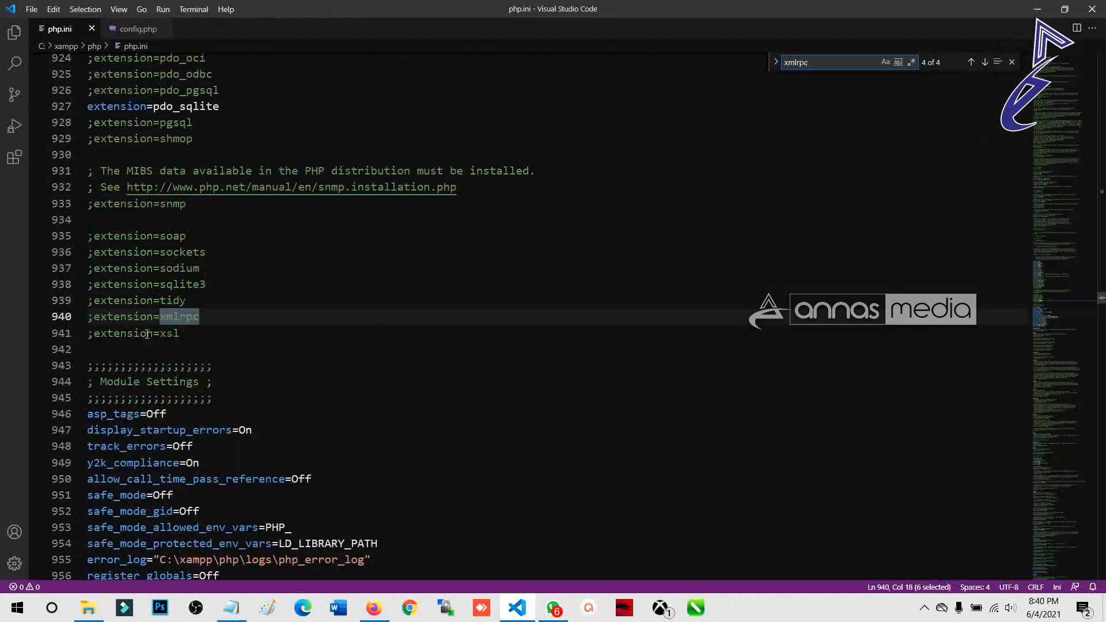
# Step: Uncomment line 940 so it reads extension=xmlrpc, and save php.ini
pyautogui.moveTo(94, 317); pyautogui.dragTo(149, 316)
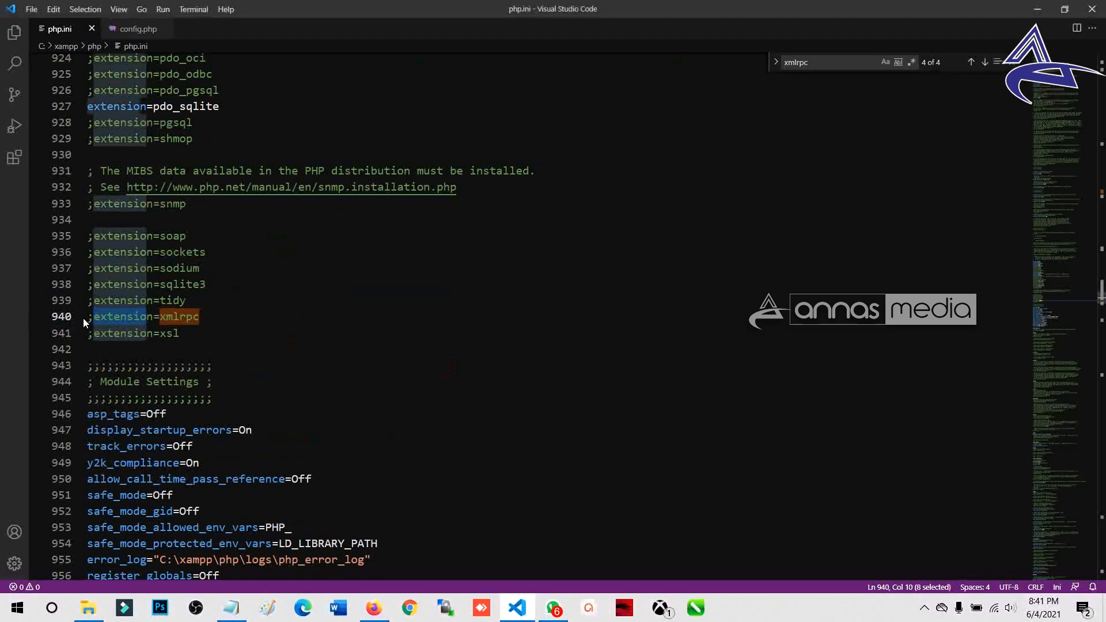
pyautogui.click(83, 318)
pyautogui.press('Delete')
pyautogui.click(31, 9)
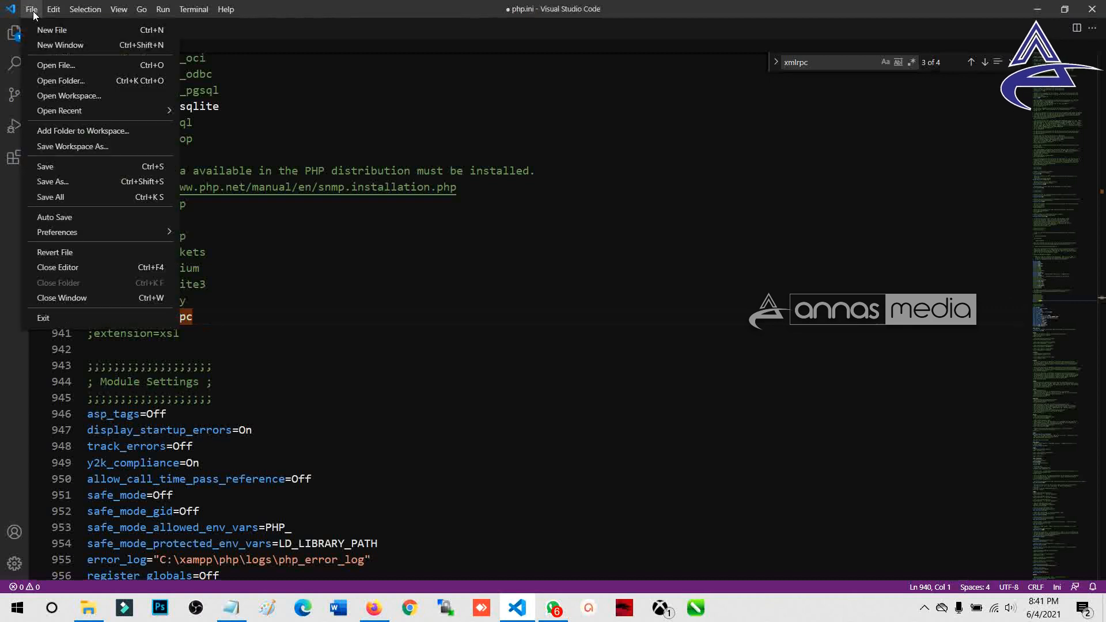
pyautogui.click(72, 165)
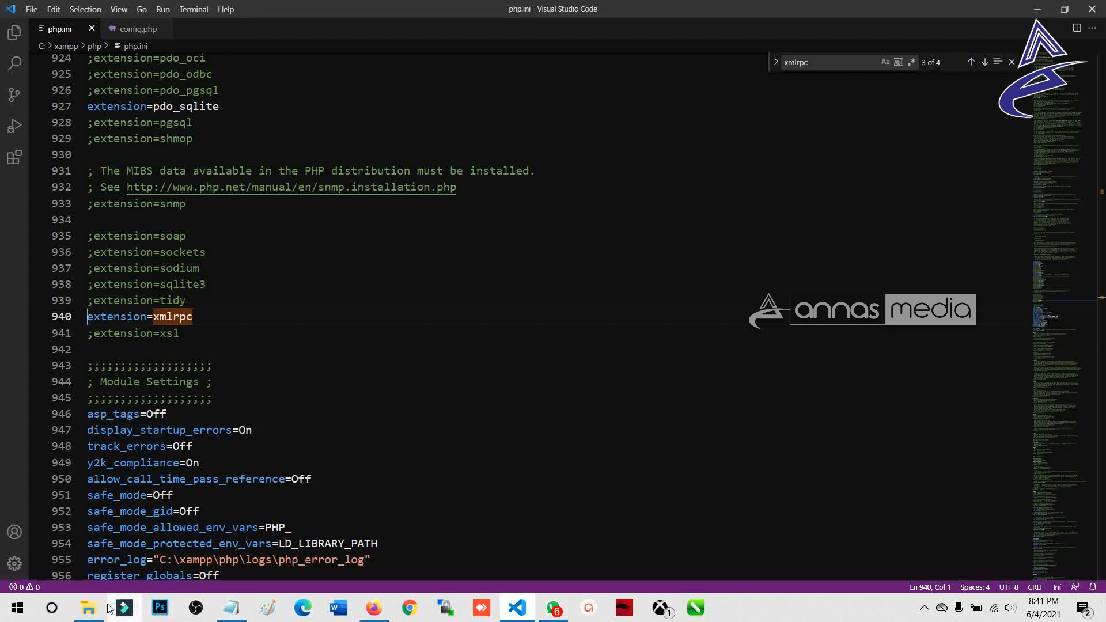
pyautogui.click(374, 608)
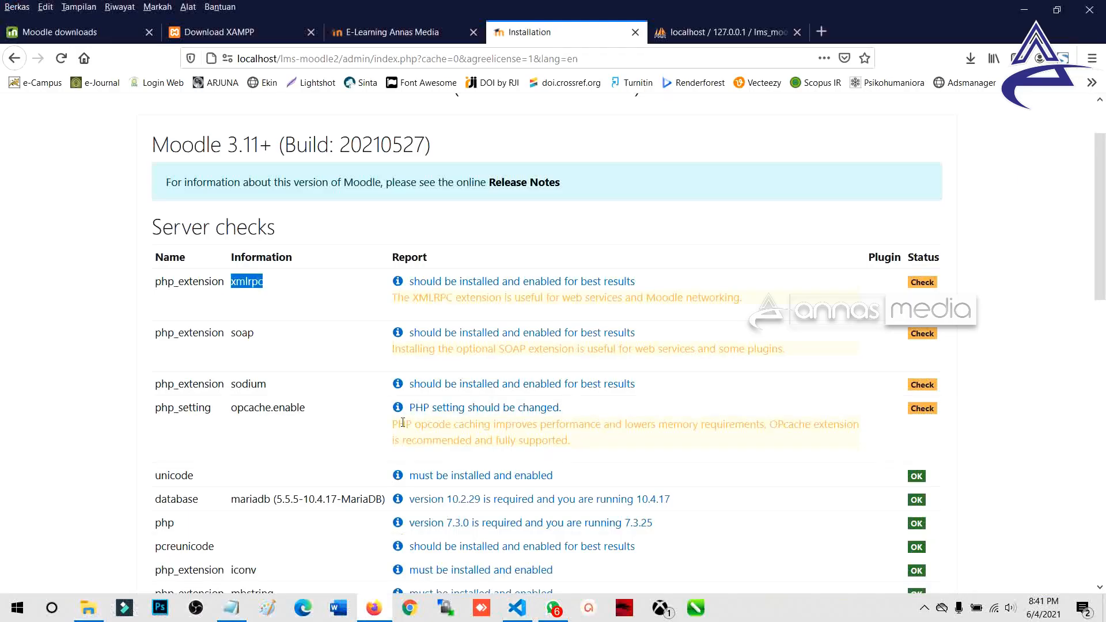
# Step: Uncomment extension=soap on line 935 of php.ini
pyautogui.doubleClick(240, 334)
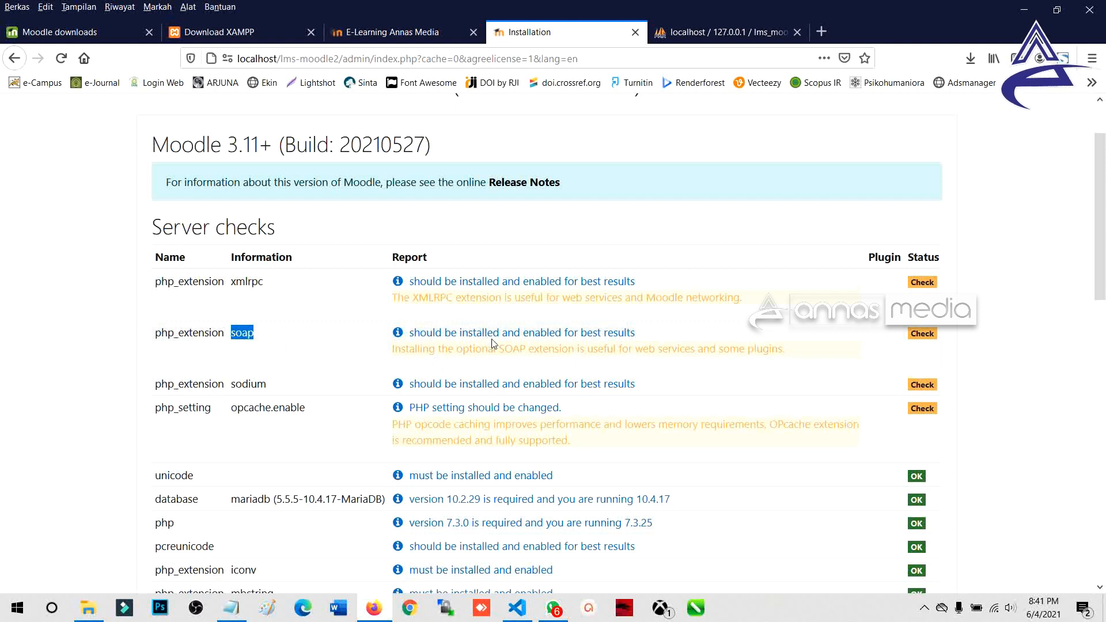
pyautogui.hotkey('alt', 'Tab')
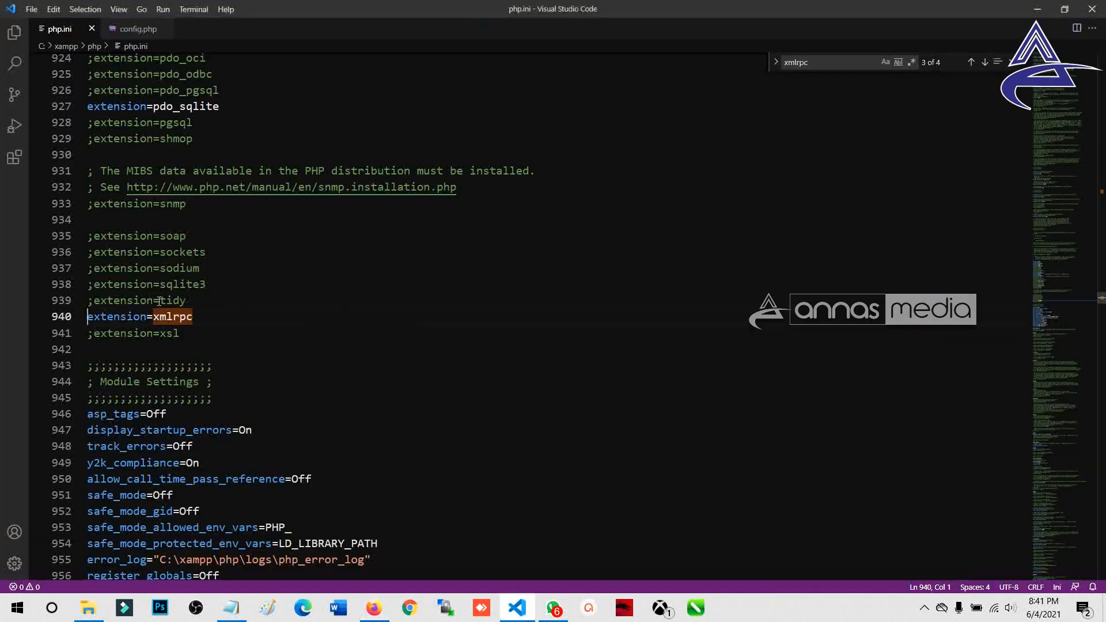
pyautogui.moveTo(190, 236); pyautogui.dragTo(64, 236)
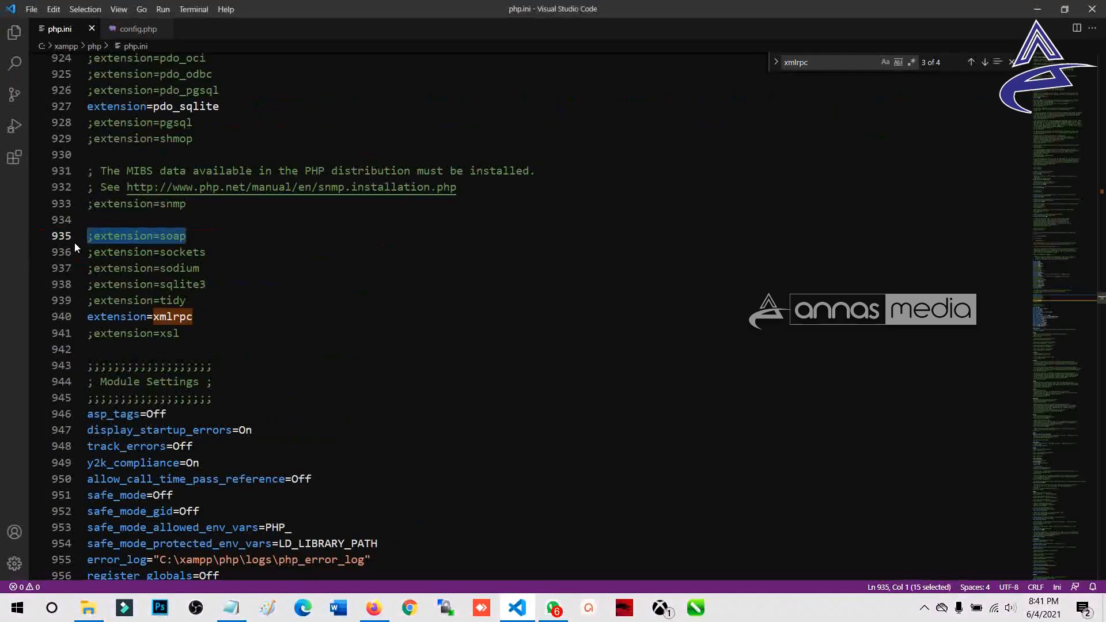
pyautogui.press('Delete')
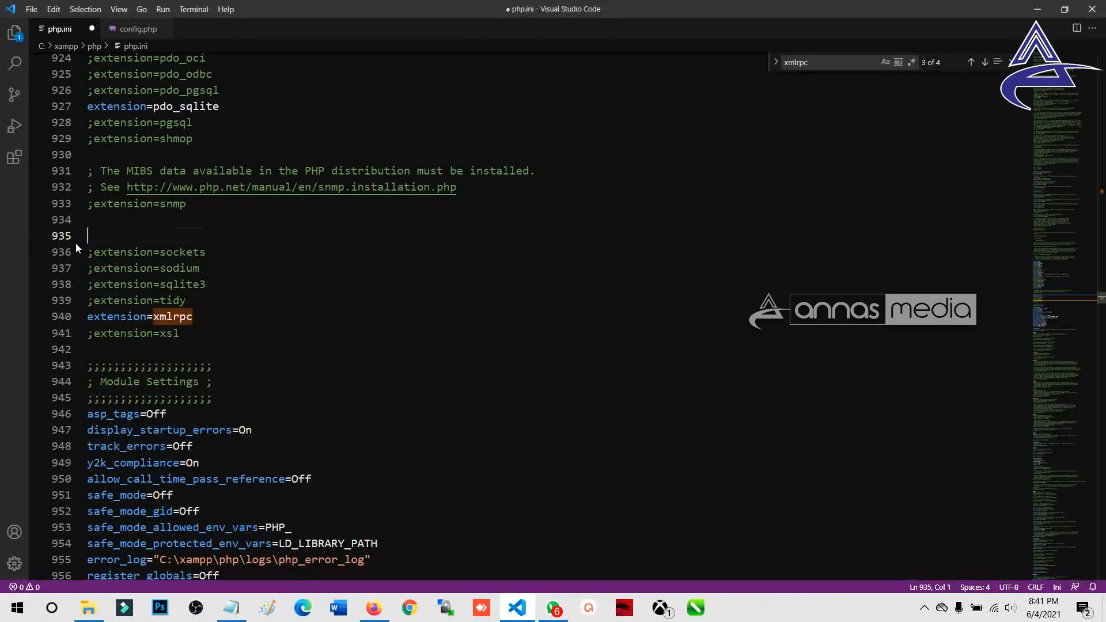
pyautogui.hotkey('ctrl', 'z')
pyautogui.click(92, 236)
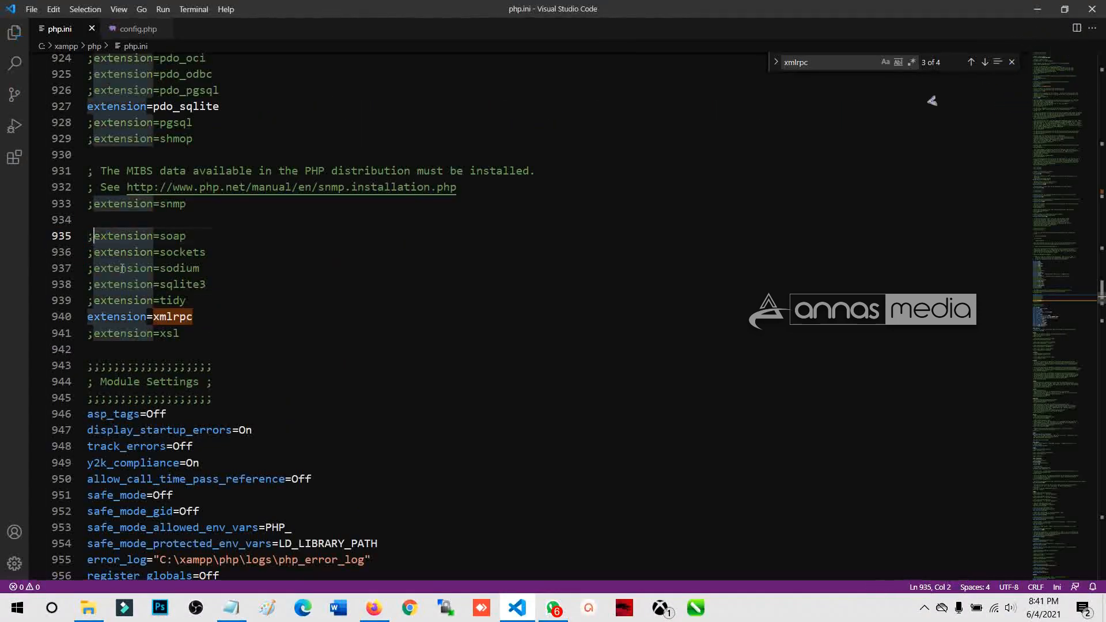
pyautogui.press('BackSpace')
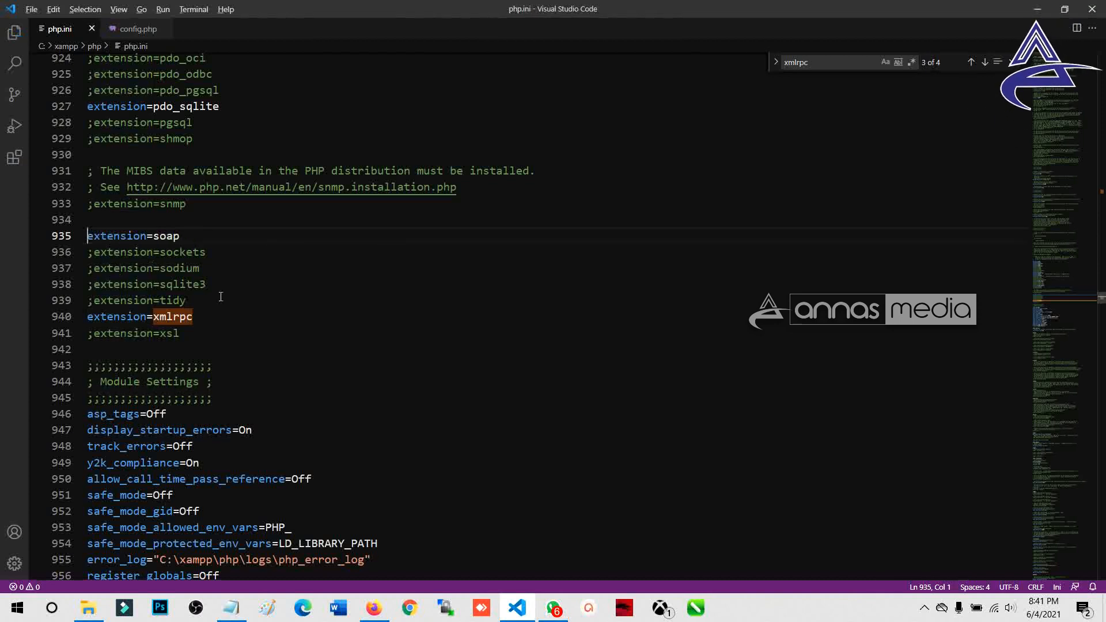
# Step: Uncomment extension=sodium on line 937 and save php.ini
pyautogui.hotkey('alt', 'Tab')
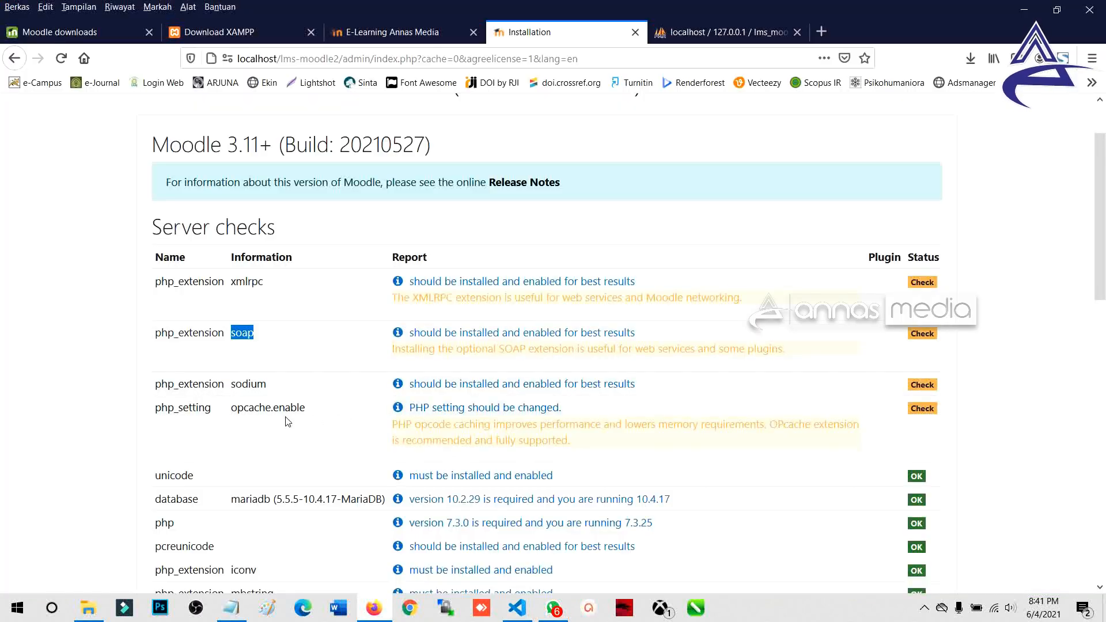
pyautogui.doubleClick(244, 385)
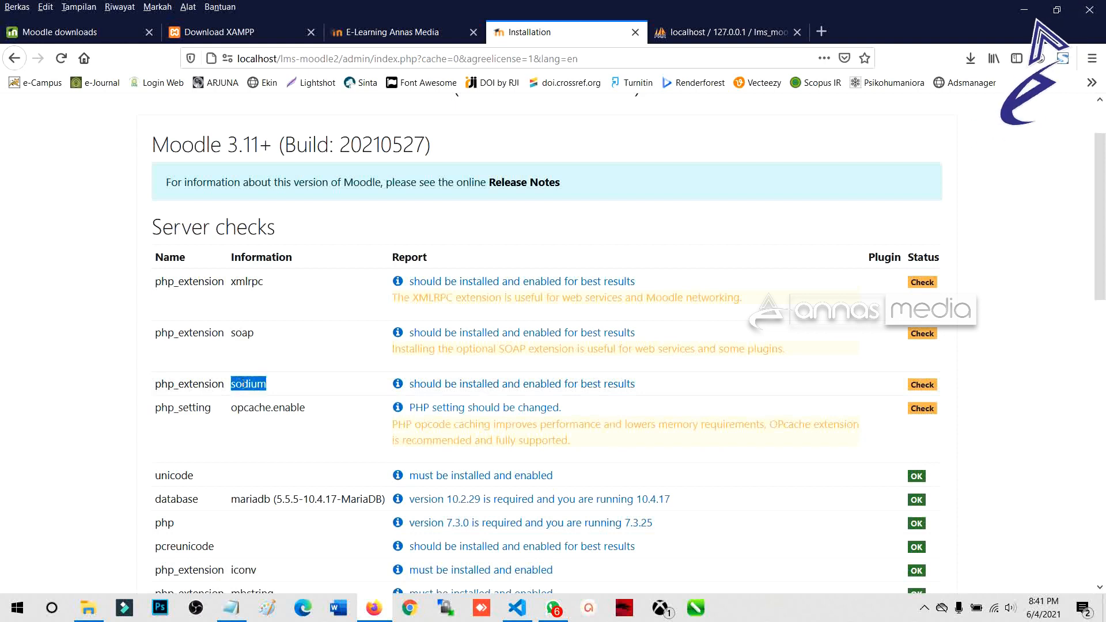
pyautogui.hotkey('alt', 'Tab')
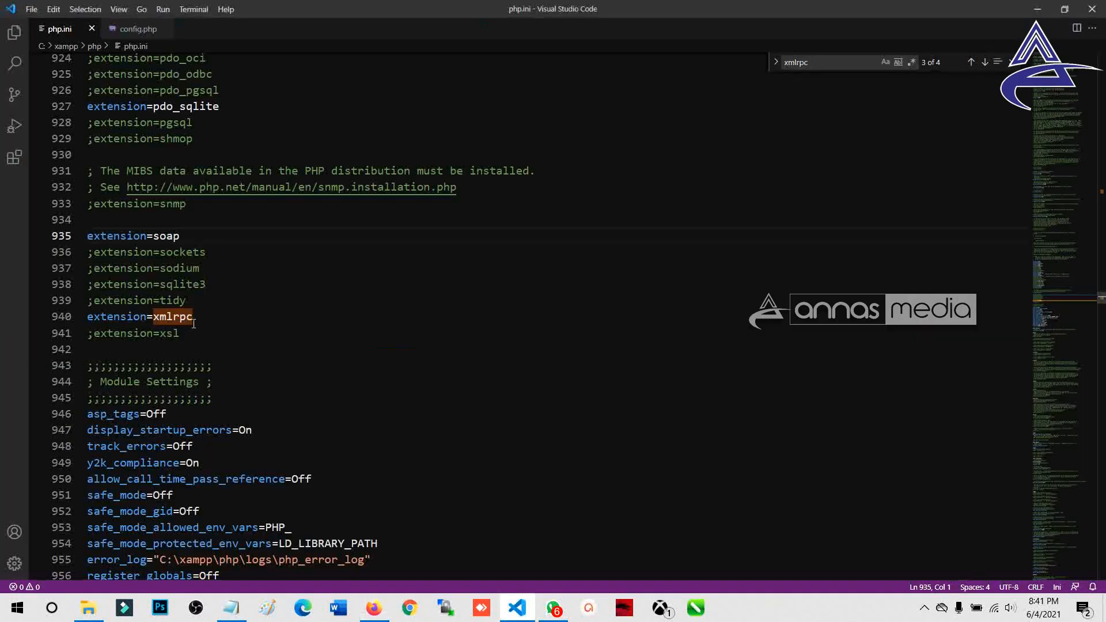
pyautogui.moveTo(200, 269); pyautogui.dragTo(75, 274)
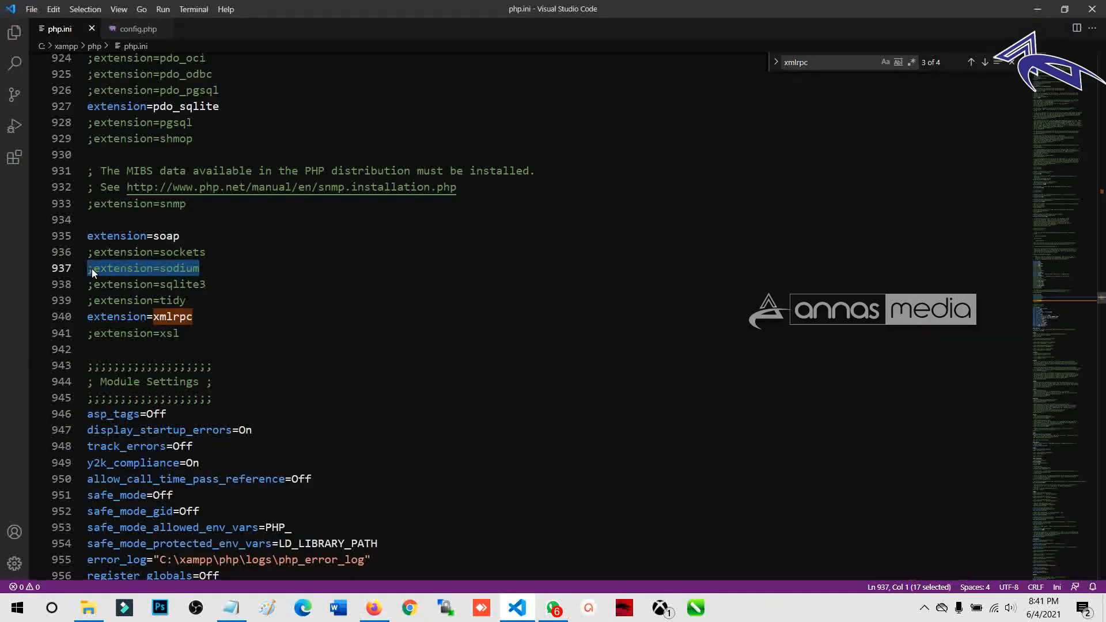
pyautogui.click(92, 268)
pyautogui.press('BackSpace')
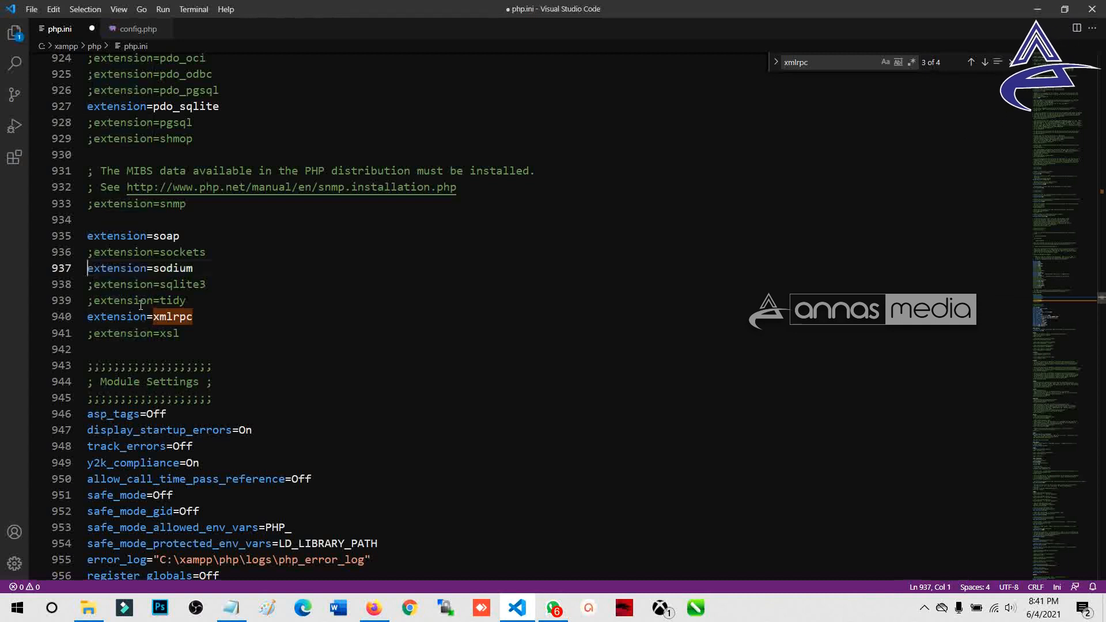
pyautogui.hotkey('ctrl', 's')
pyautogui.hotkey('alt', 'Tab')
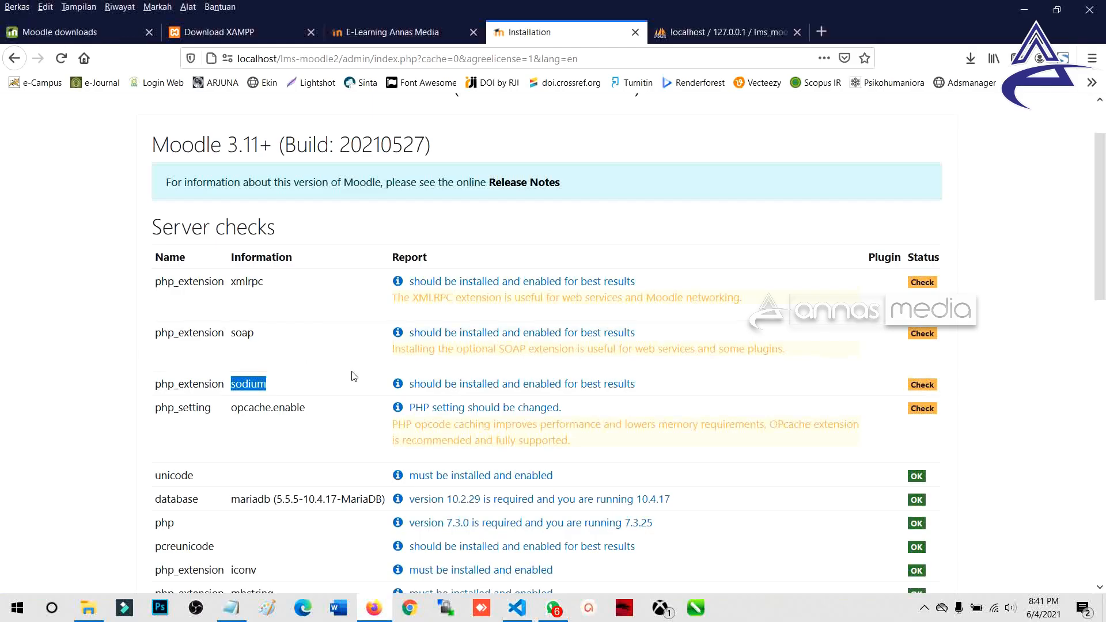
# Step: Copy the opcache.enable setting name from the server checks to search php.ini for it
pyautogui.moveTo(231, 411); pyautogui.dragTo(303, 411)
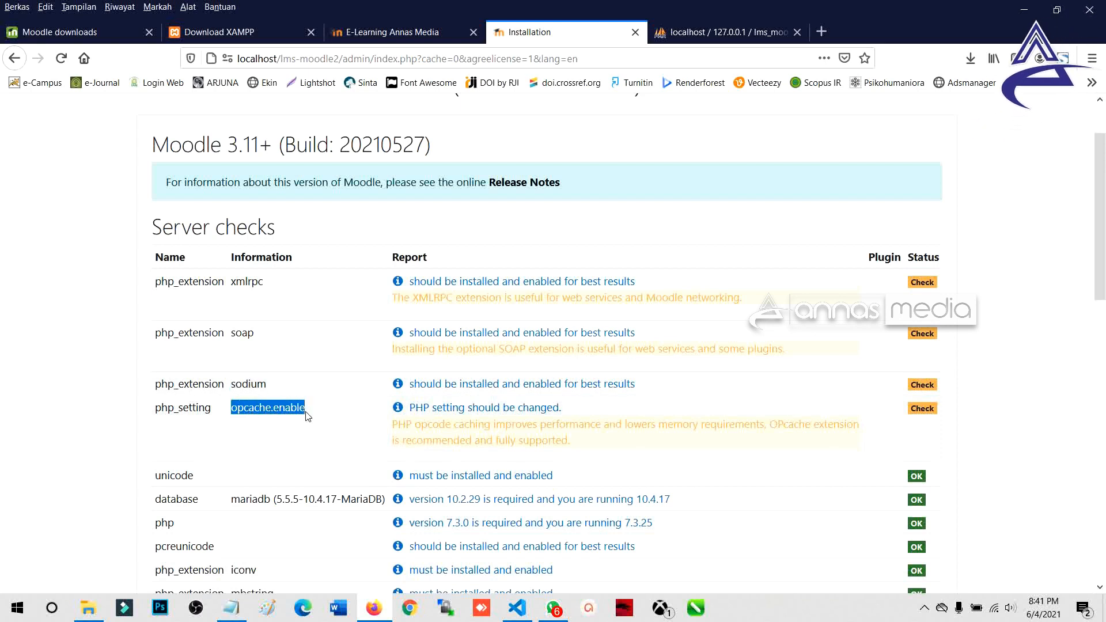
pyautogui.hotkey('ctrl', 'c')
pyautogui.hotkey('alt', 'Tab')
pyautogui.hotkey('ctrl', 'f')
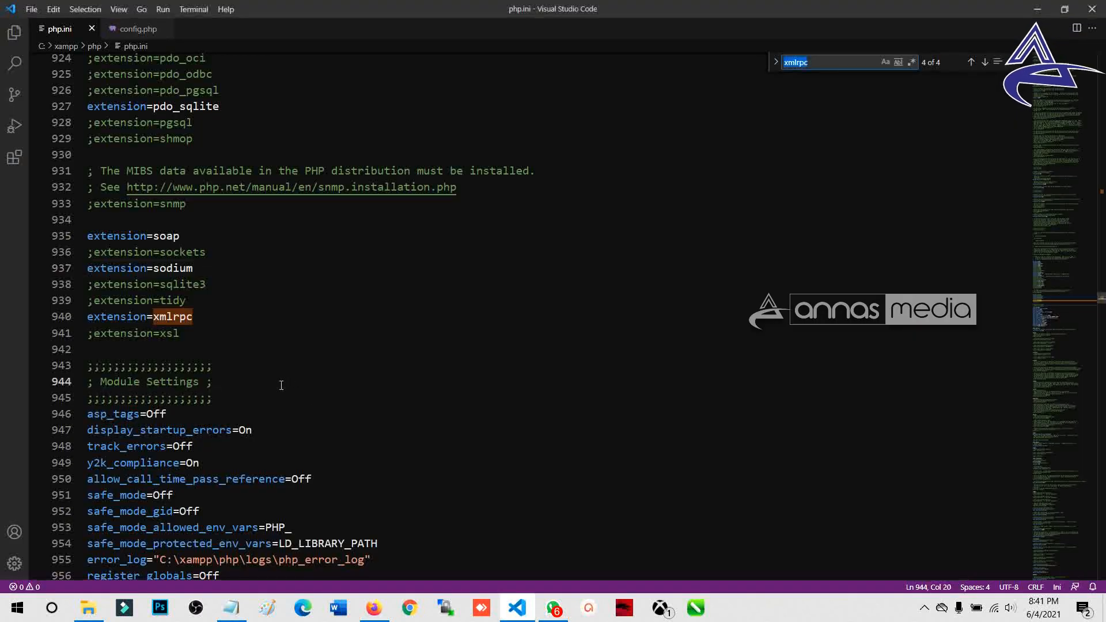
# Step: Find opcache.enable and uncomment line 1805 to opcache.enable=1
pyautogui.hotkey('ctrl', 'v')
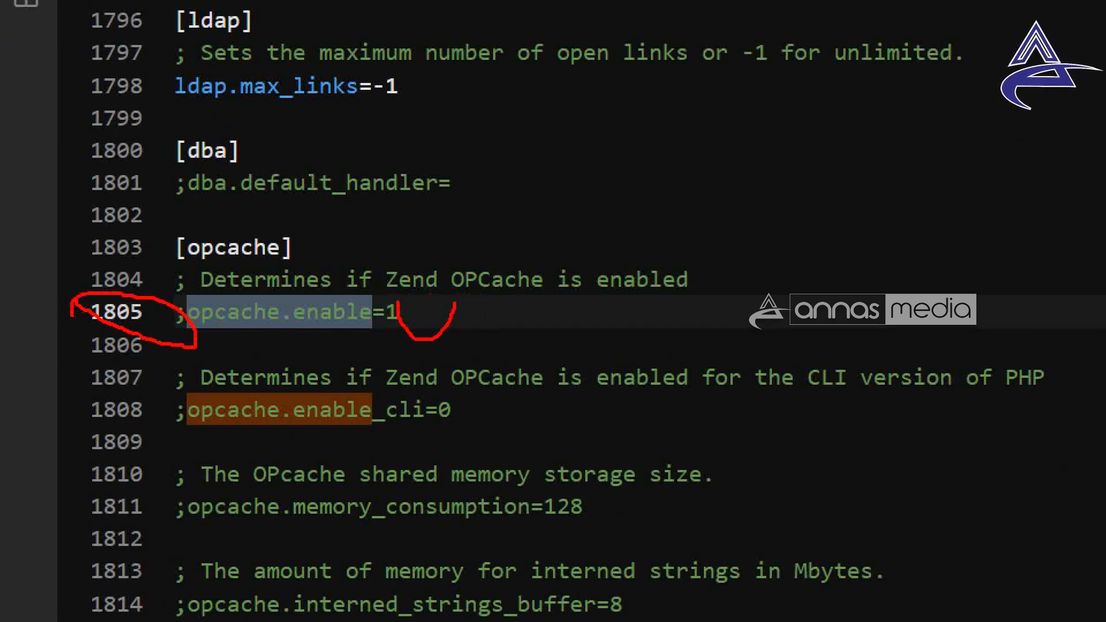
pyautogui.click(92, 317)
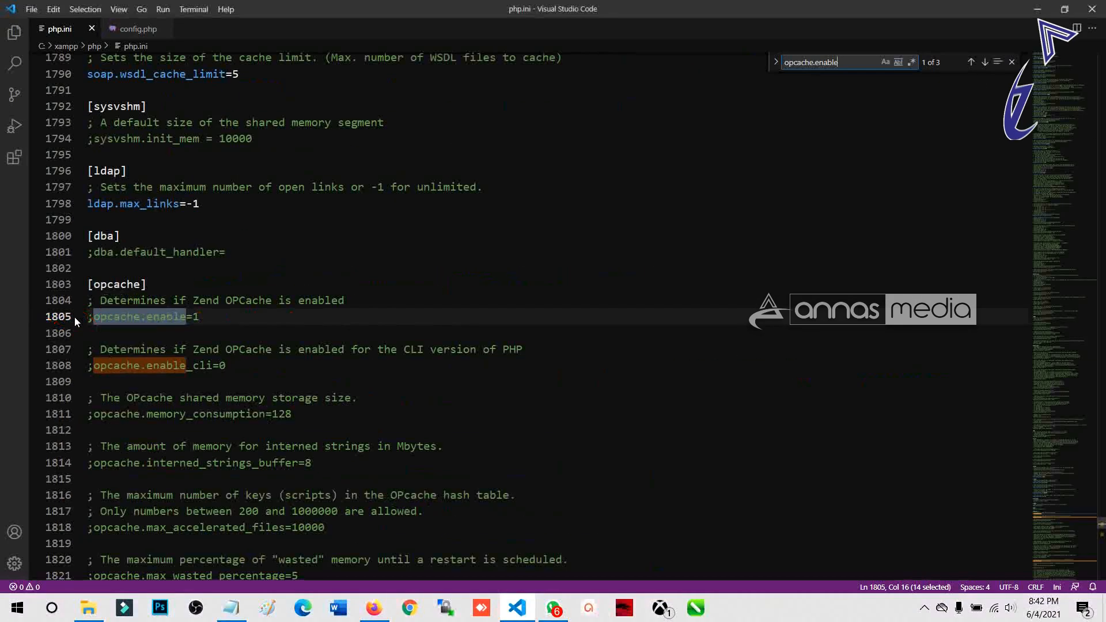
pyautogui.press('BackSpace')
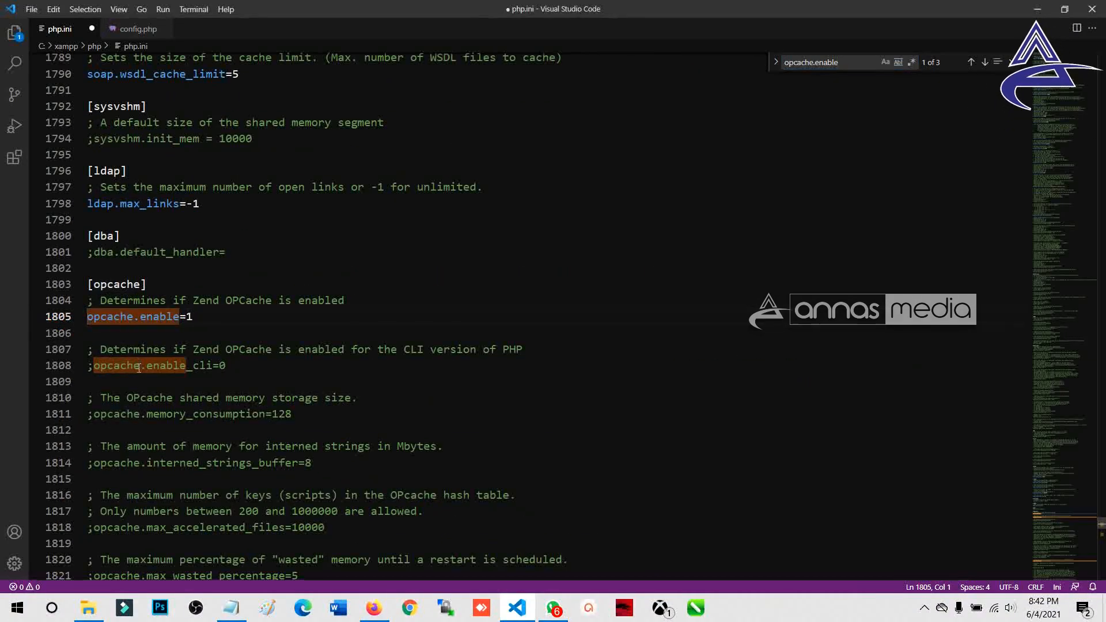
pyautogui.hotkey('ctrl', 'w')
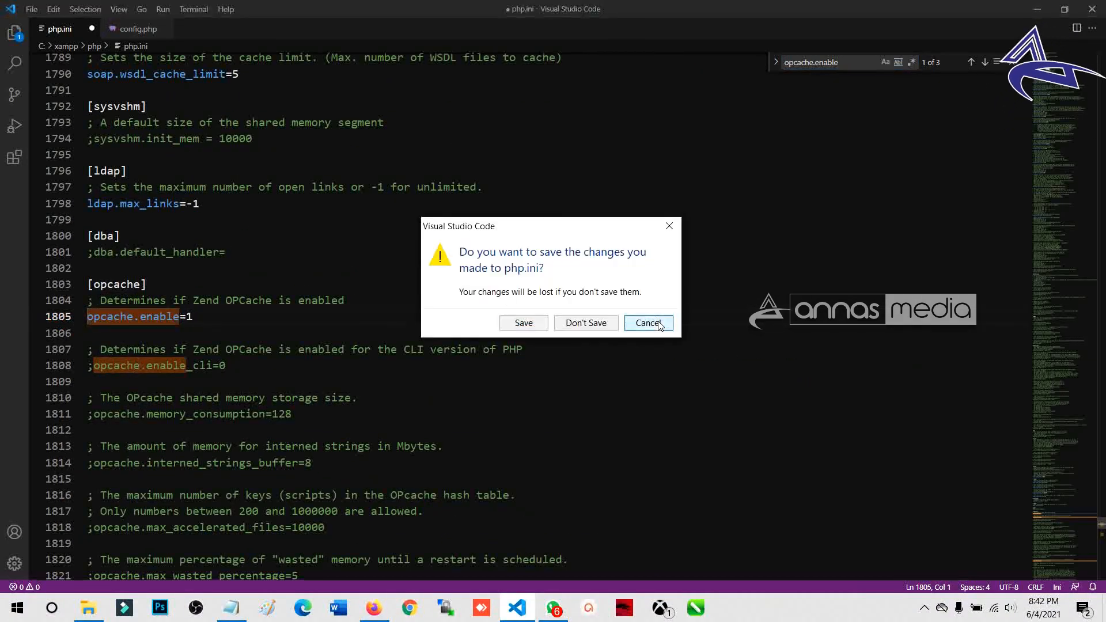
pyautogui.click(660, 324)
pyautogui.click(198, 317)
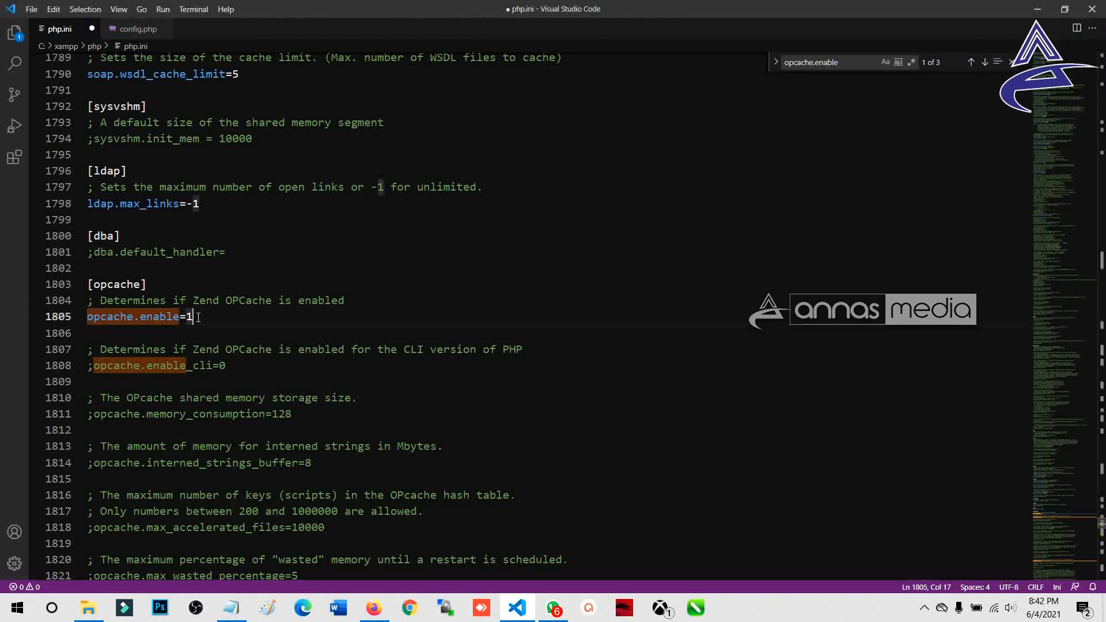
# Step: Save php.ini with the OPcache change
pyautogui.hotkey('alt', 'Tab')
pyautogui.scroll(-3, 444, 444)
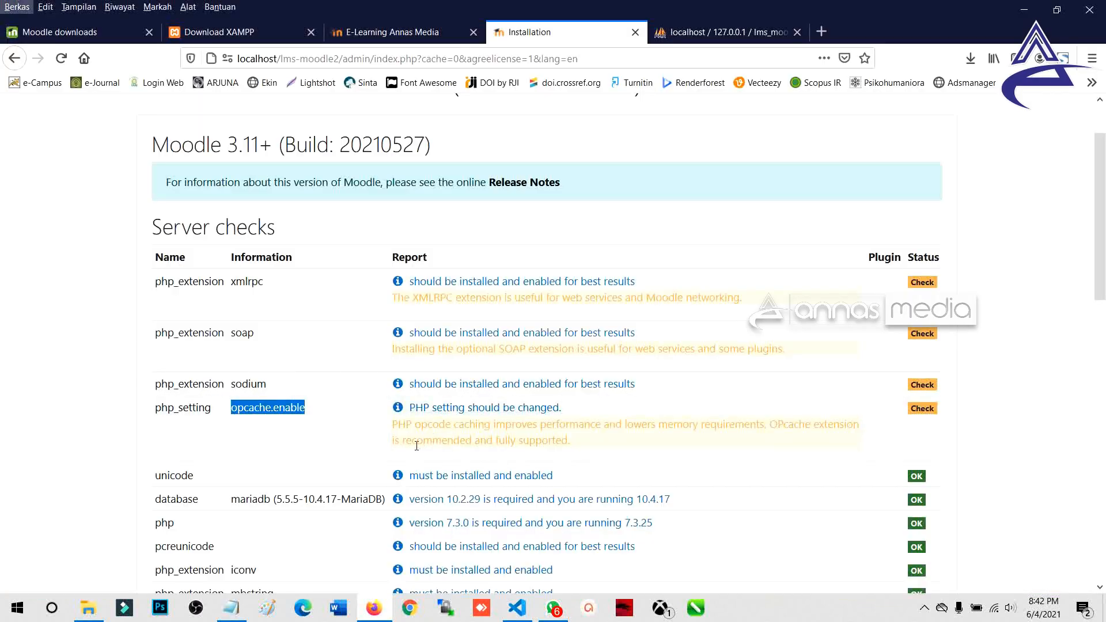
pyautogui.scroll(3, 423, 453)
pyautogui.hotkey('alt', 'Tab')
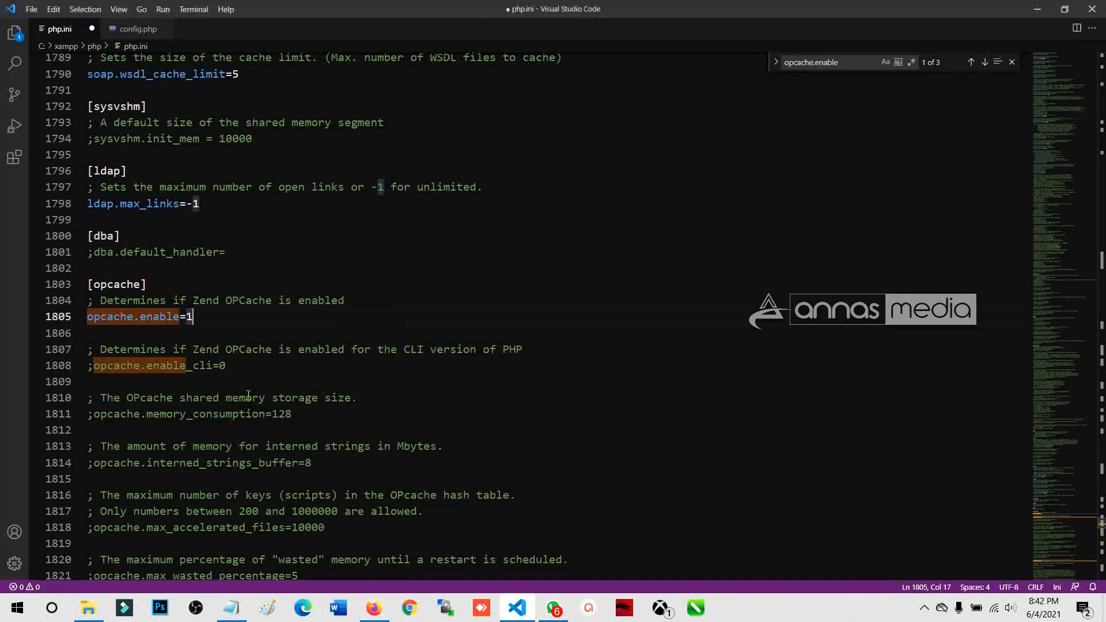
pyautogui.click(32, 9)
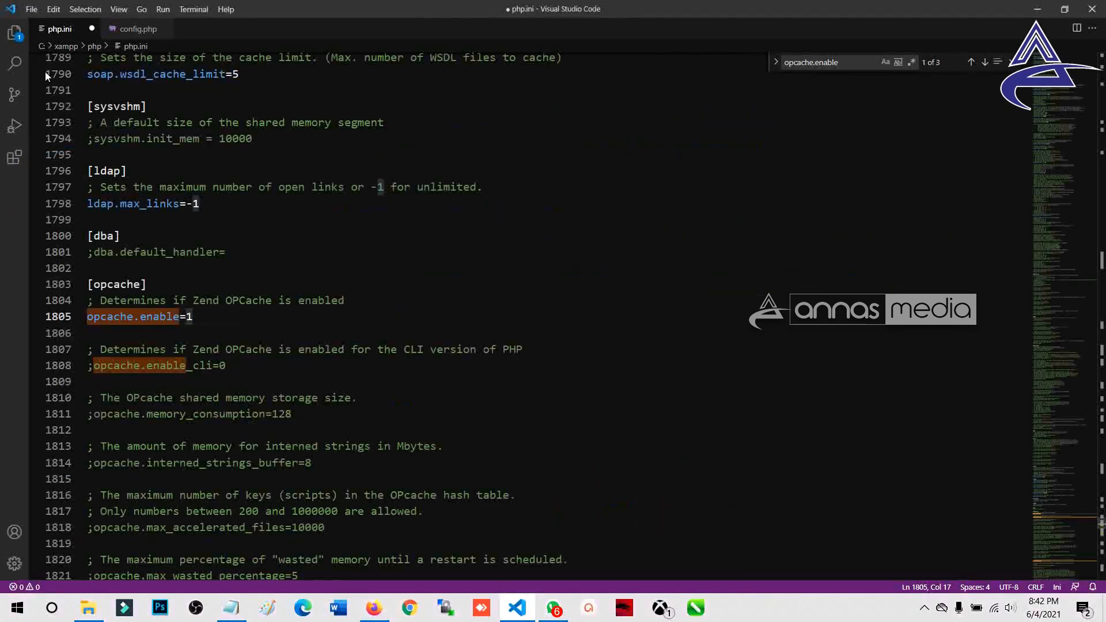
pyautogui.click(54, 166)
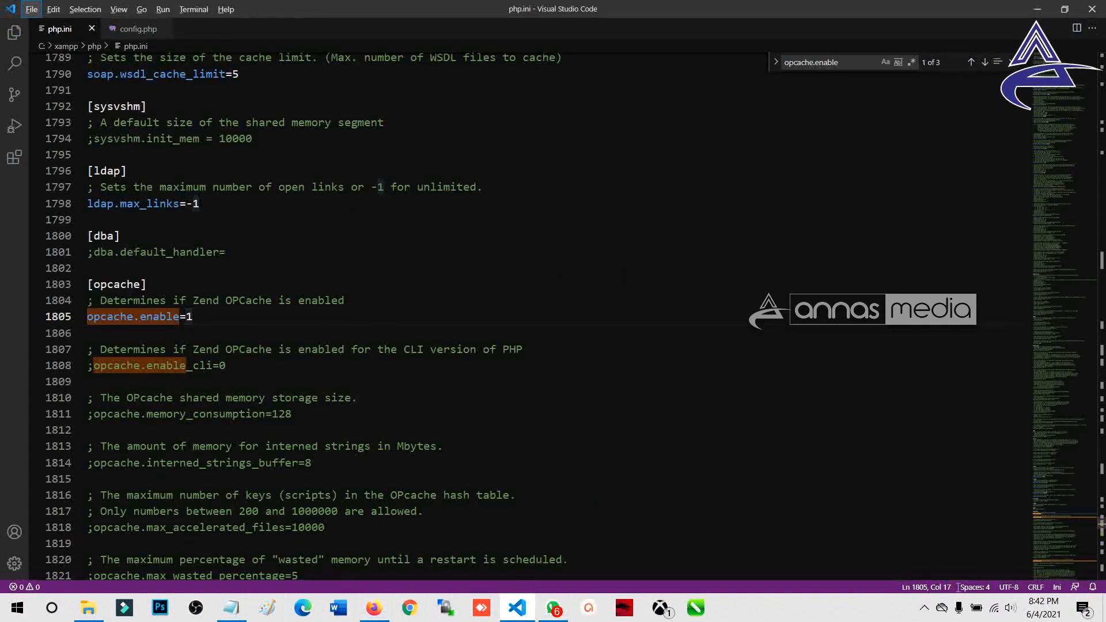
pyautogui.click(924, 608)
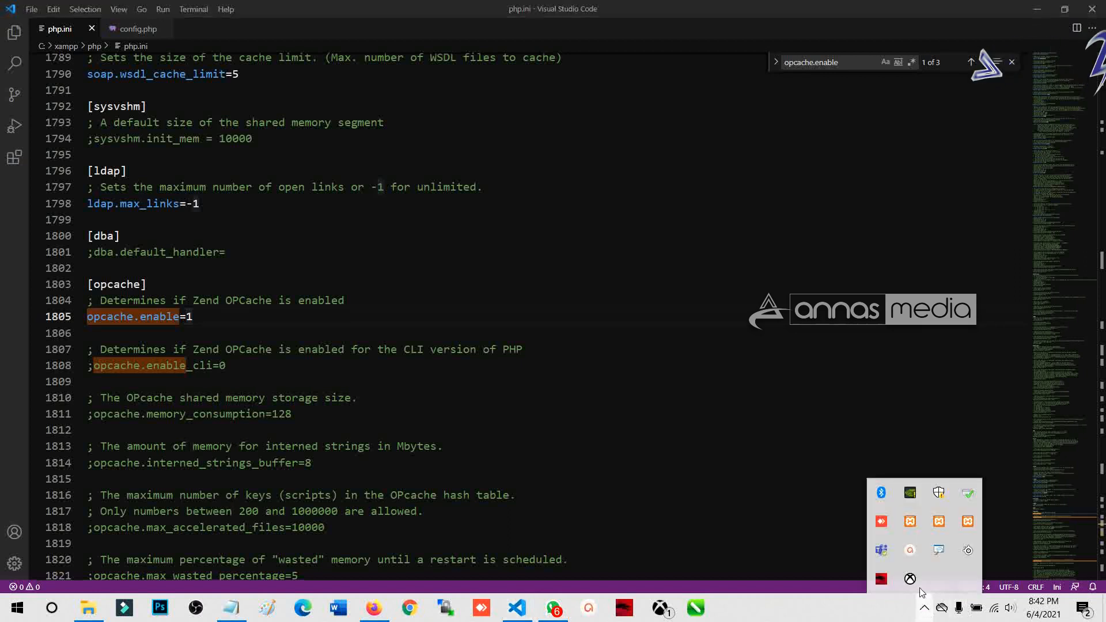
# Step: Stop and restart Apache and MySQL in the XAMPP Control Panel, then close it
pyautogui.doubleClick(911, 522)
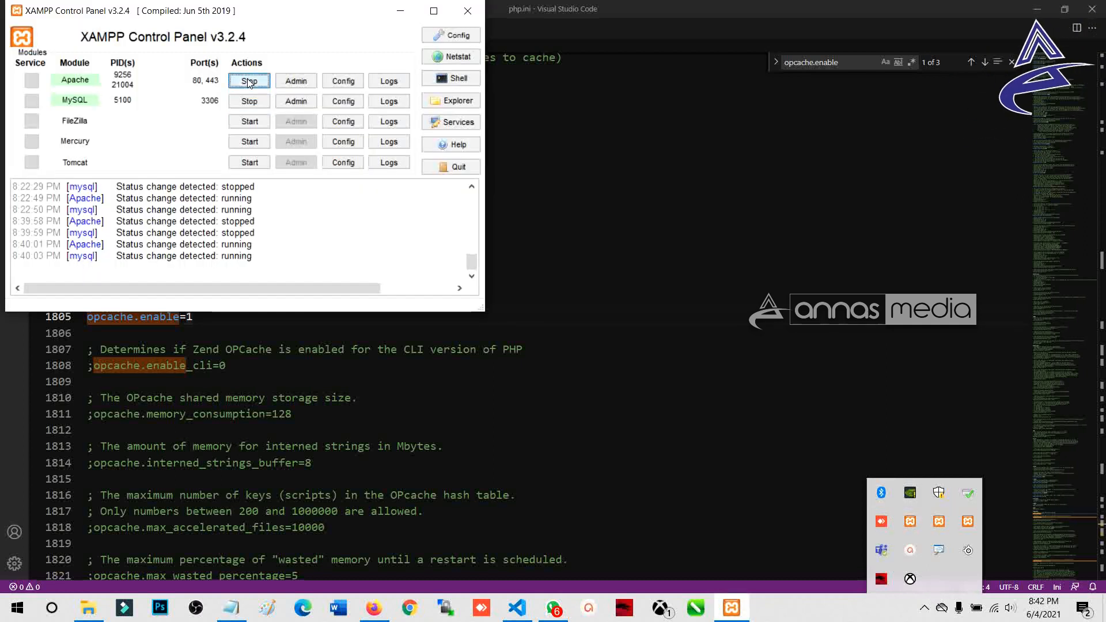
pyautogui.click(249, 81)
pyautogui.click(249, 101)
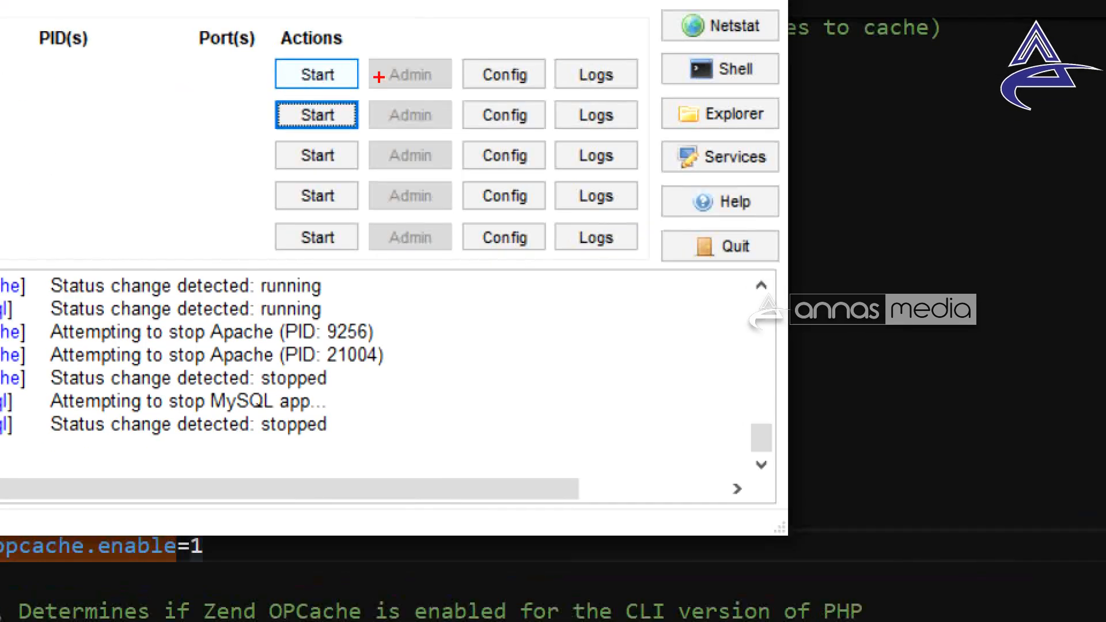
pyautogui.moveTo(254, 77); pyautogui.dragTo(261, 85)
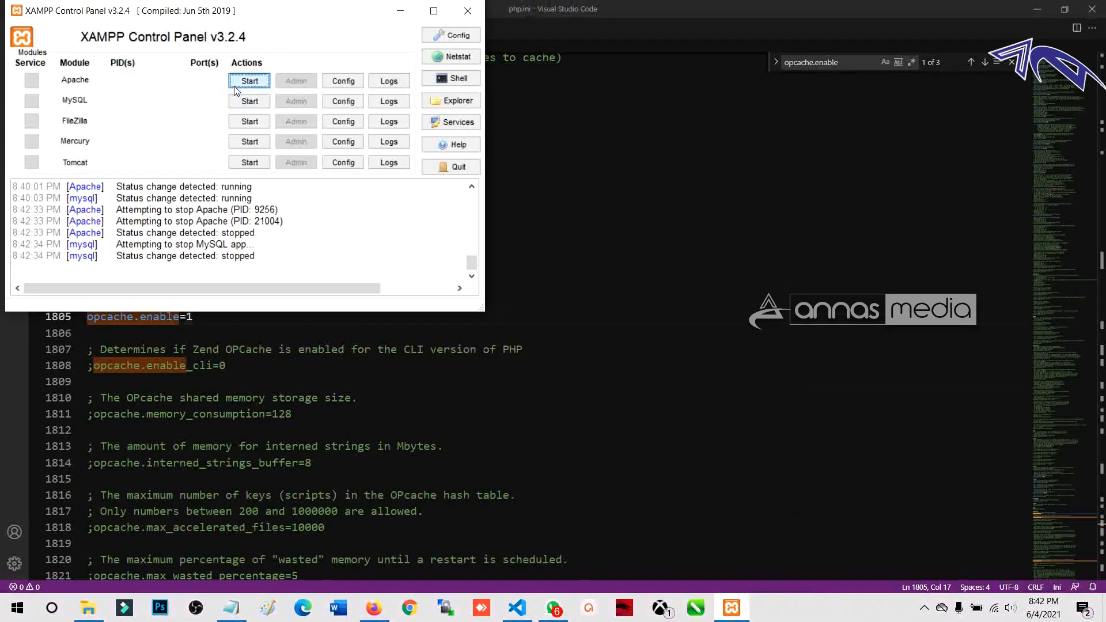
pyautogui.click(317, 74)
pyautogui.click(317, 115)
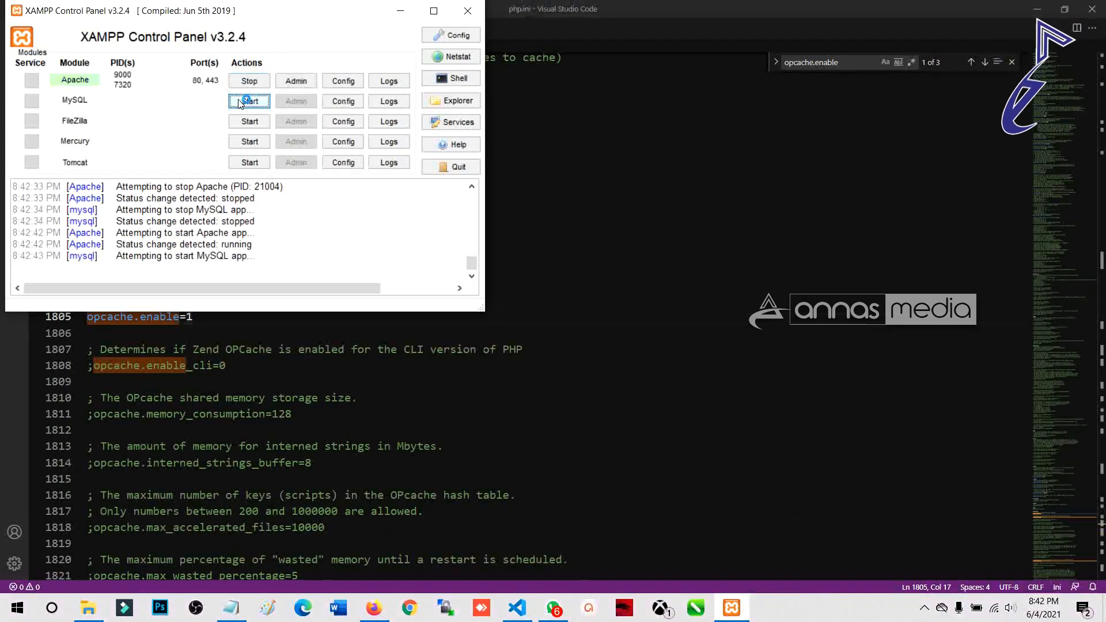
pyautogui.click(468, 11)
pyautogui.click(374, 608)
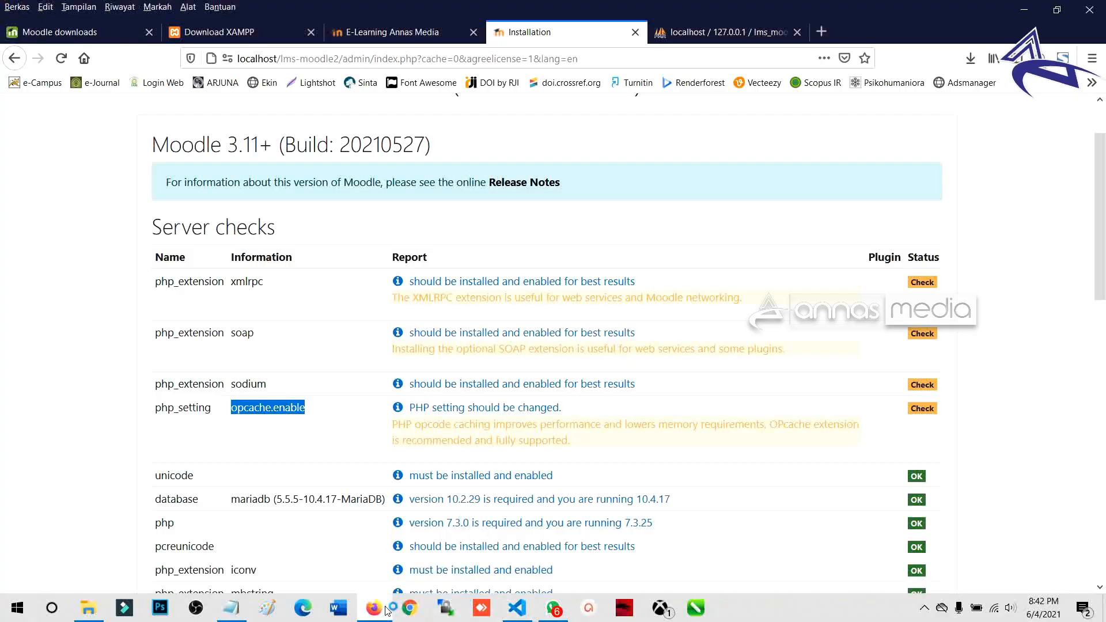
pyautogui.scroll(-10, 200, 323)
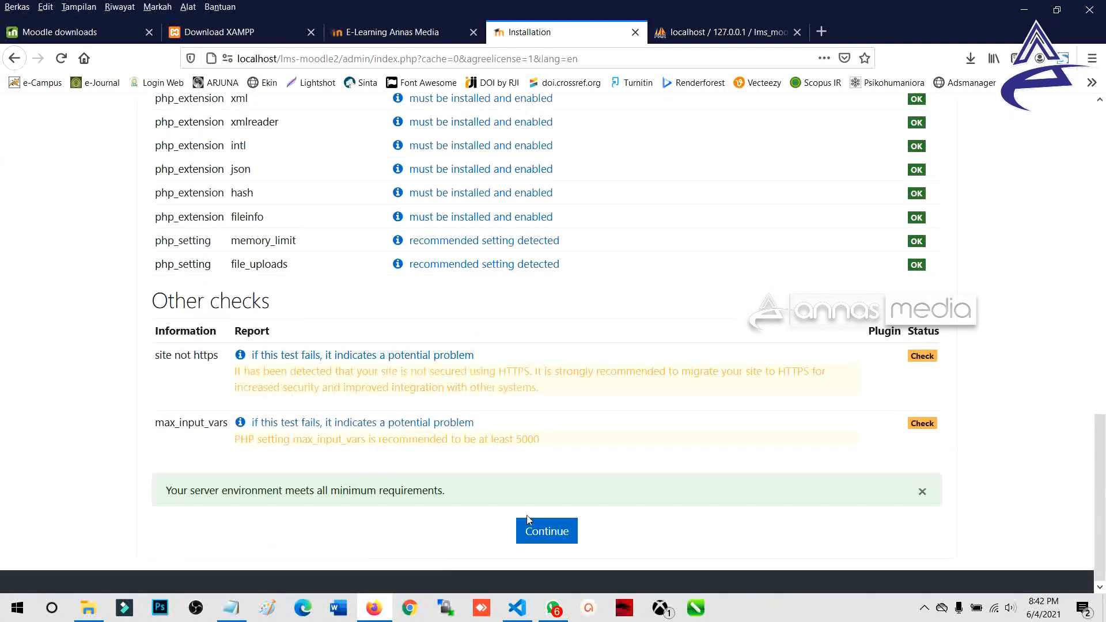
pyautogui.scroll(8, 452, 473)
pyautogui.scroll(-7, 351, 423)
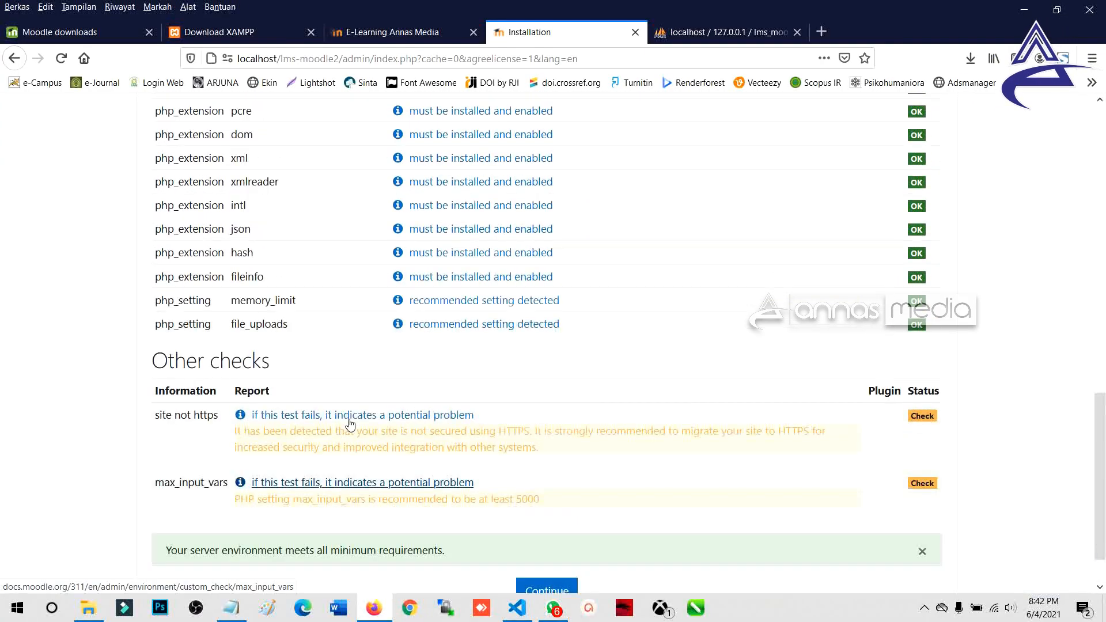
pyautogui.scroll(10, 350, 424)
pyautogui.click(61, 59)
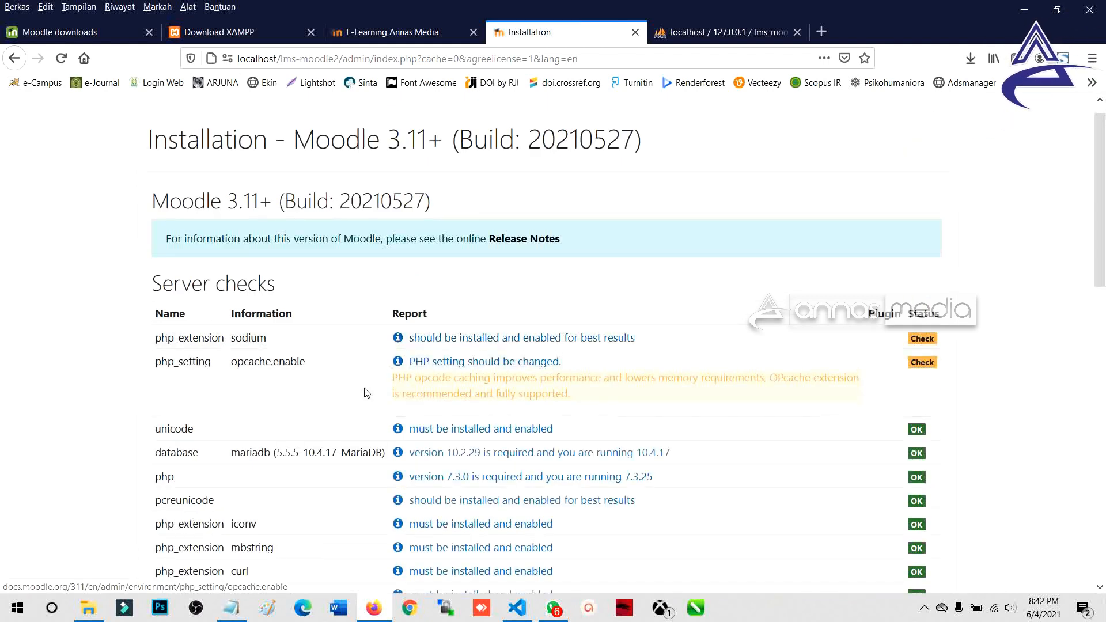
# Step: Read the MoodleDocs page for the opcache.enable check, then close it
pyautogui.click(487, 362)
pyautogui.scroll(-5, 230, 292)
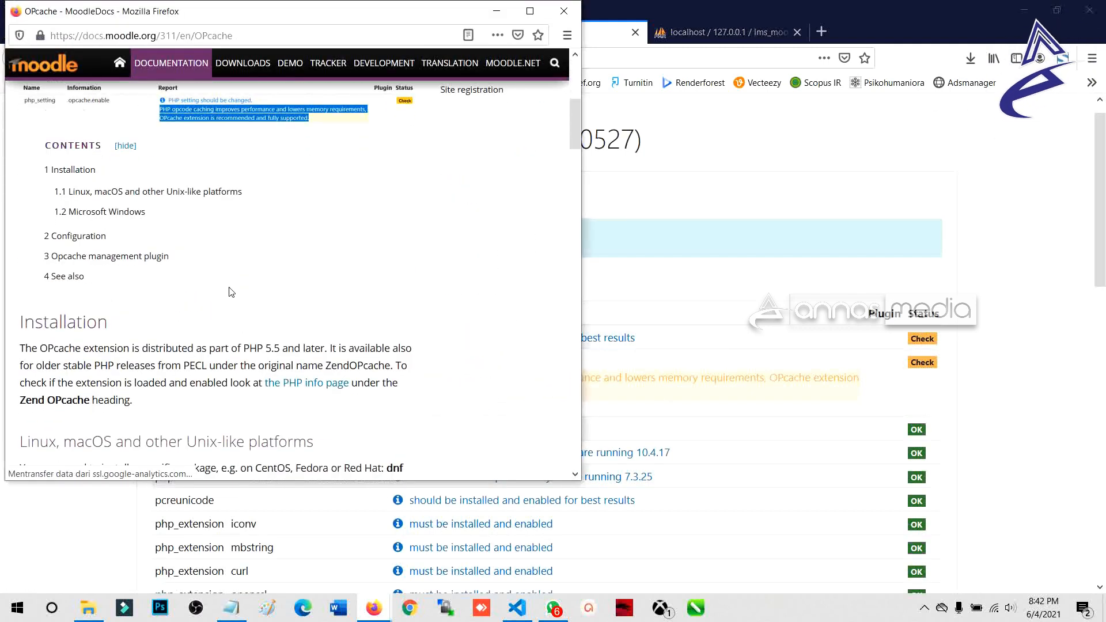
pyautogui.scroll(2, 230, 293)
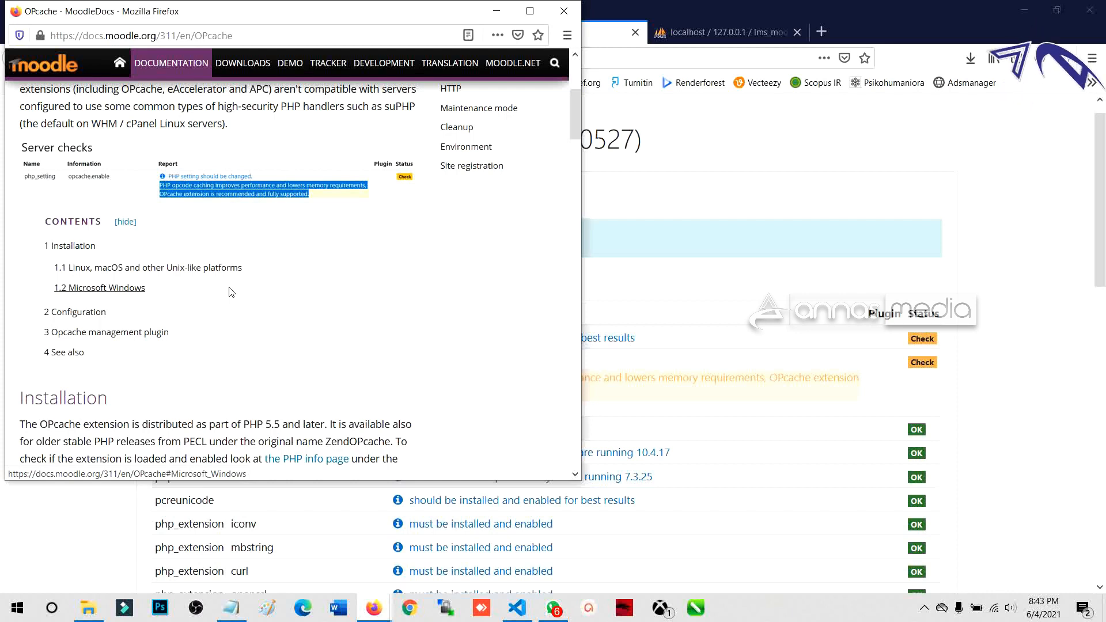
pyautogui.scroll(-10, 230, 293)
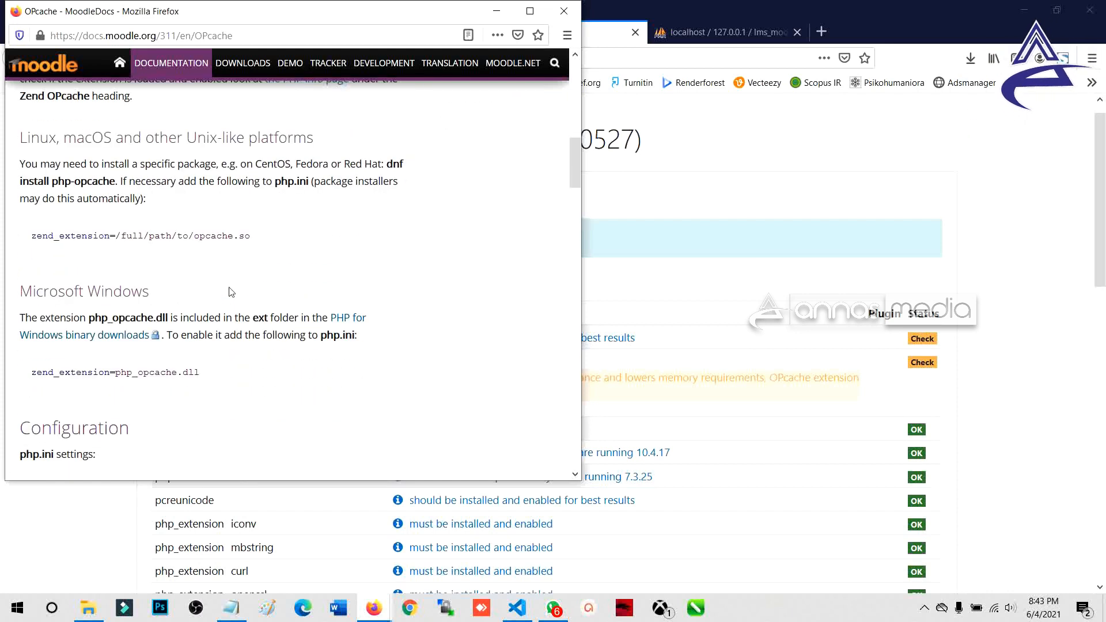
pyautogui.scroll(-4, 230, 292)
pyautogui.scroll(-2, 231, 293)
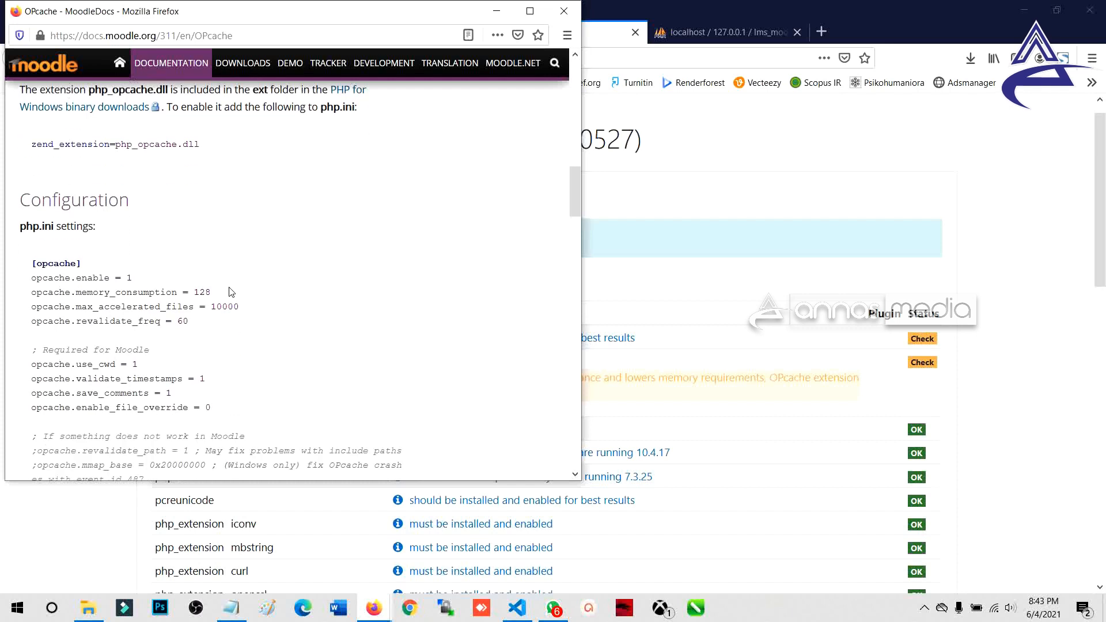
pyautogui.scroll(-8, 231, 292)
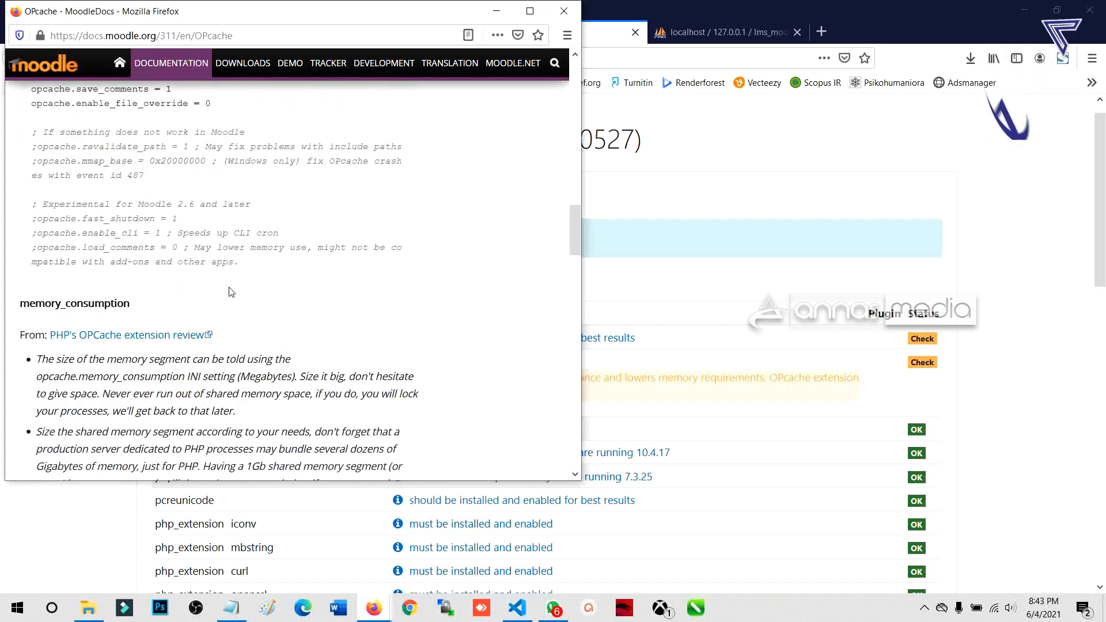
pyautogui.click(564, 10)
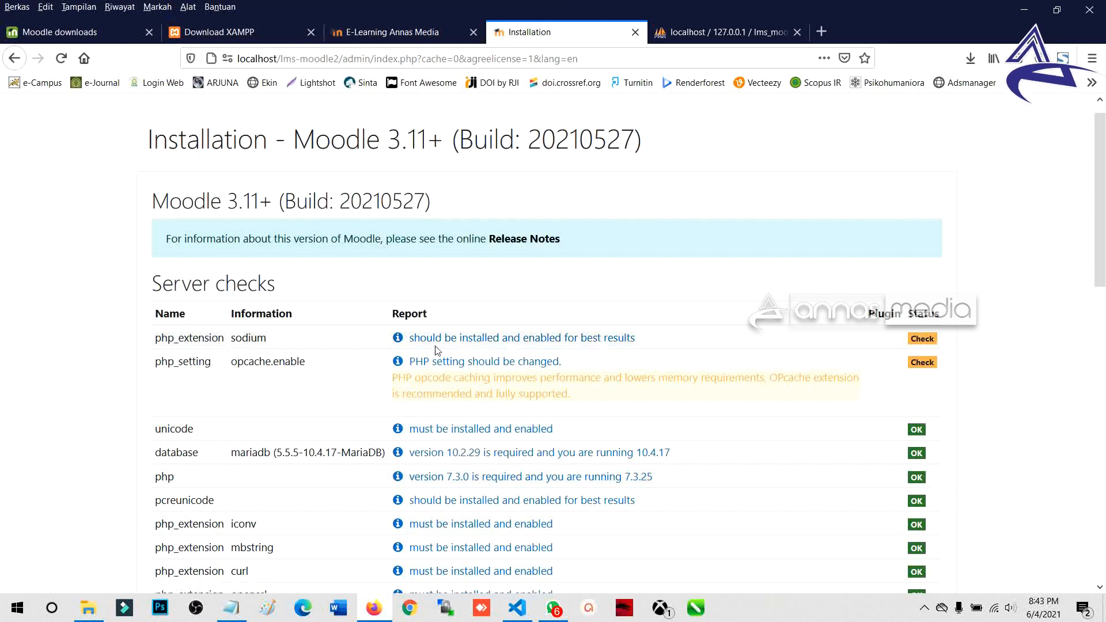
pyautogui.click(466, 341)
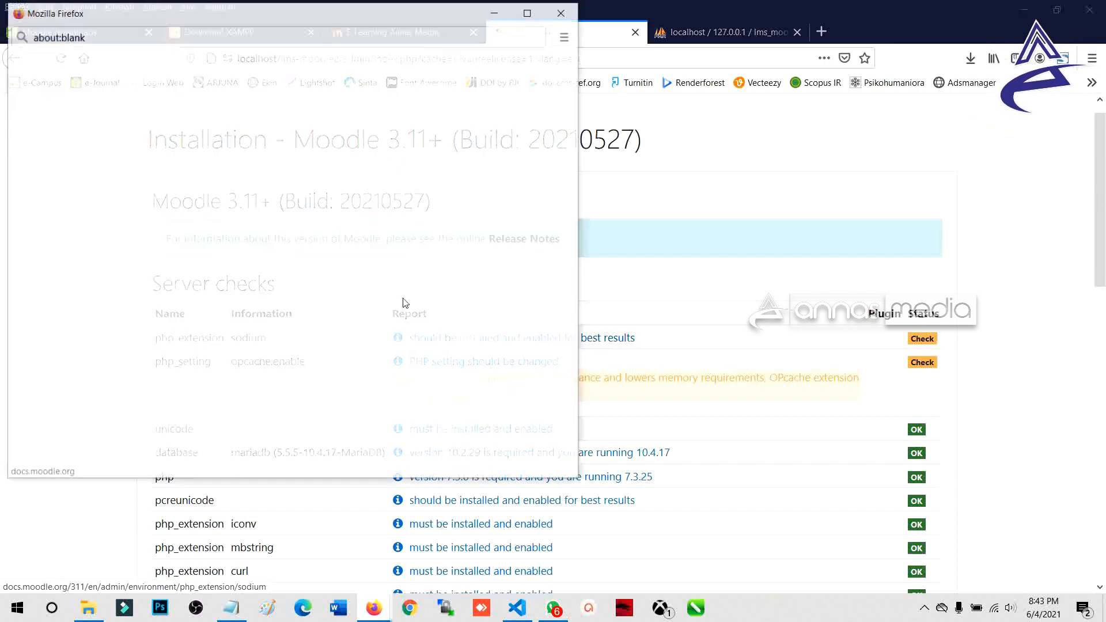
pyautogui.scroll(-4, 235, 276)
pyautogui.scroll(3, 236, 275)
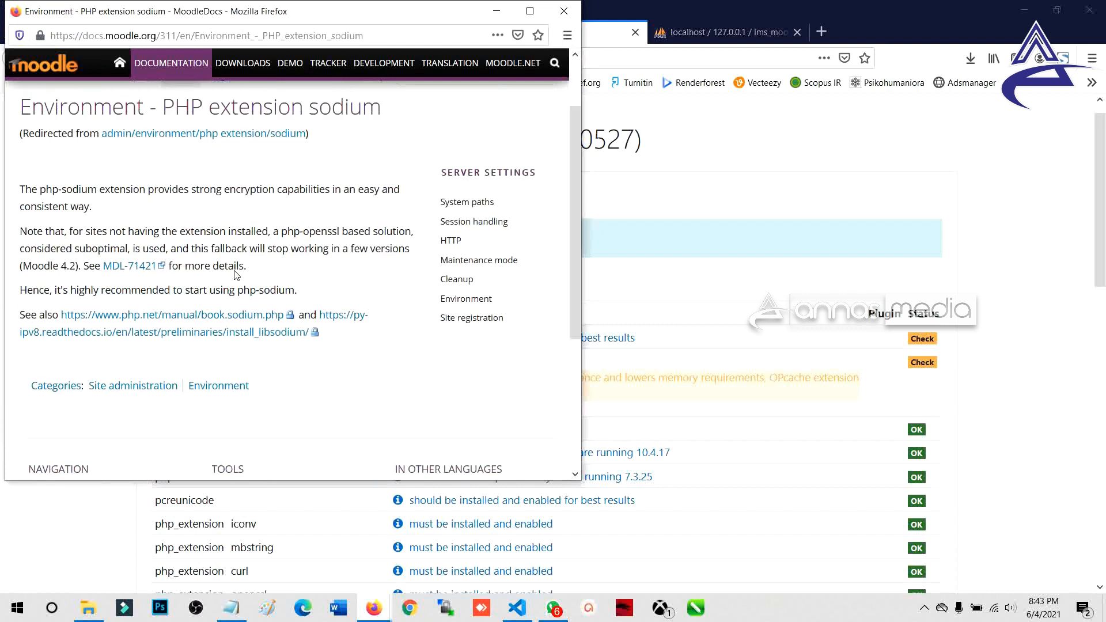
pyautogui.click(564, 11)
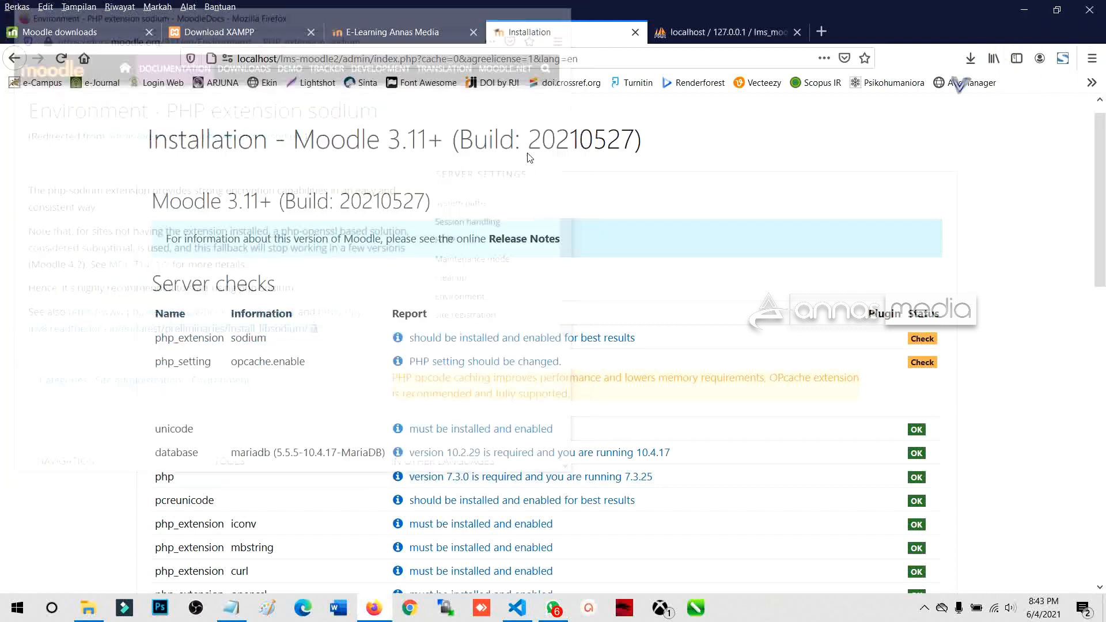
pyautogui.scroll(-12, 489, 366)
pyautogui.click(550, 533)
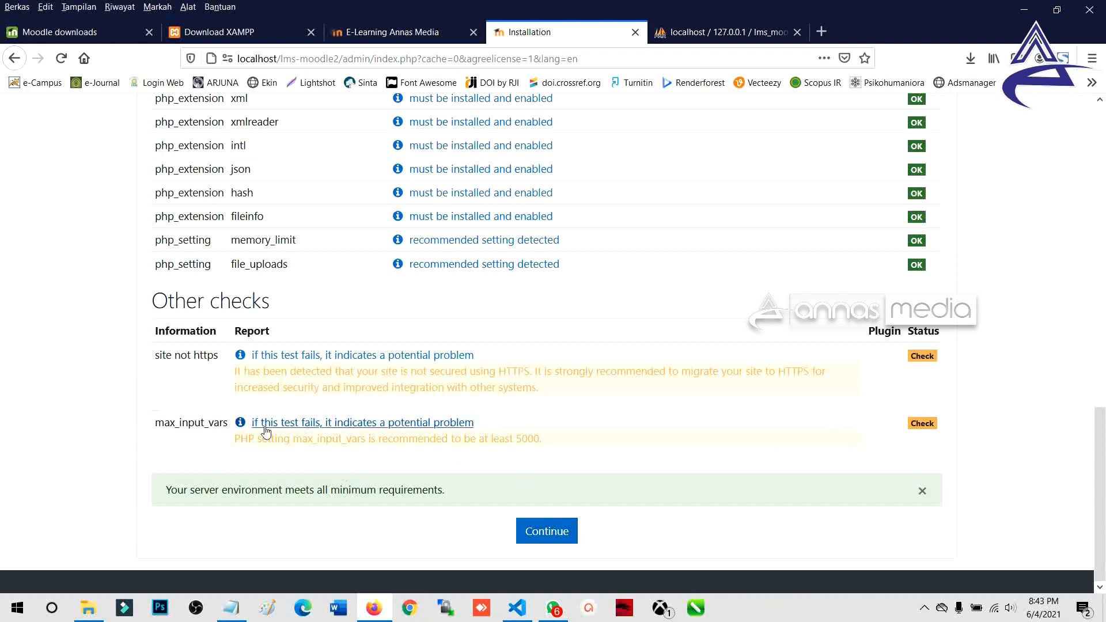
pyautogui.doubleClick(156, 427)
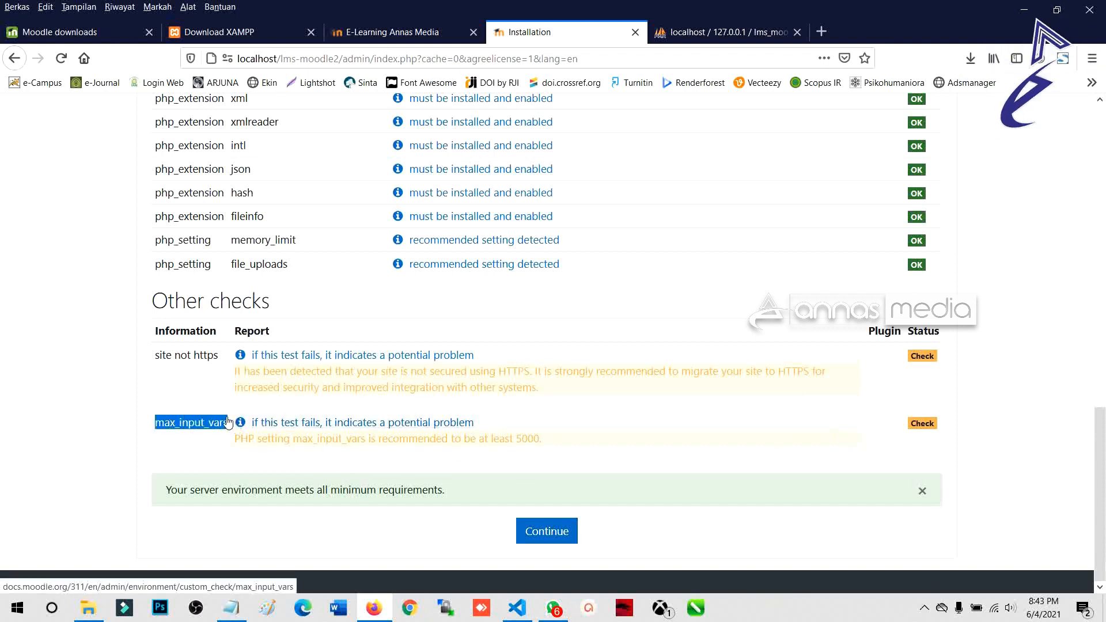
pyautogui.moveTo(155, 355); pyautogui.dragTo(222, 357)
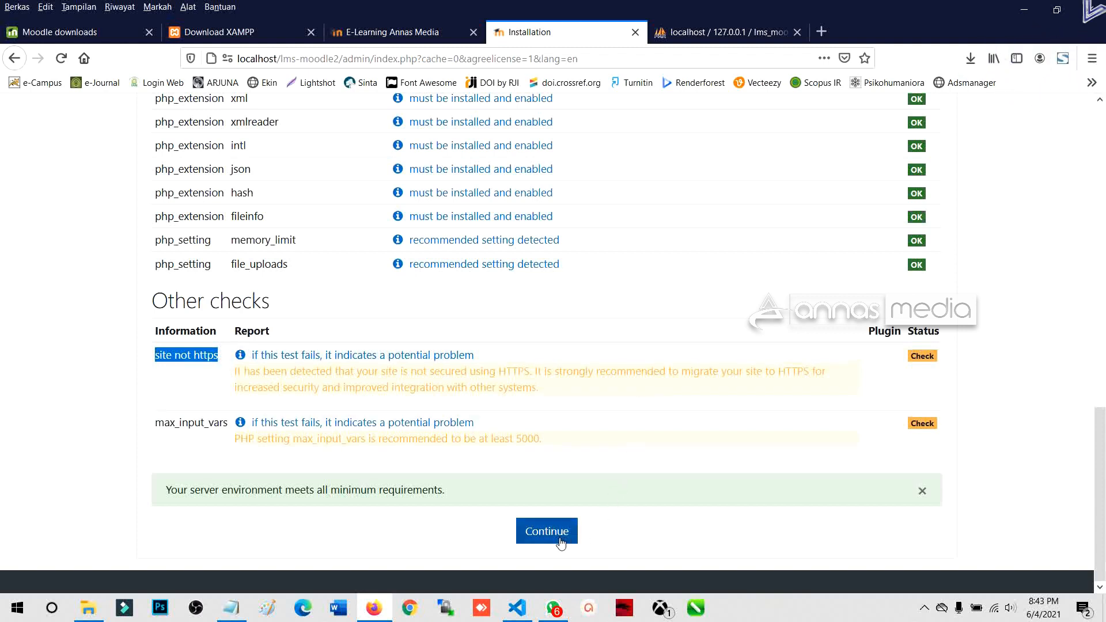
pyautogui.scroll(15, 507, 457)
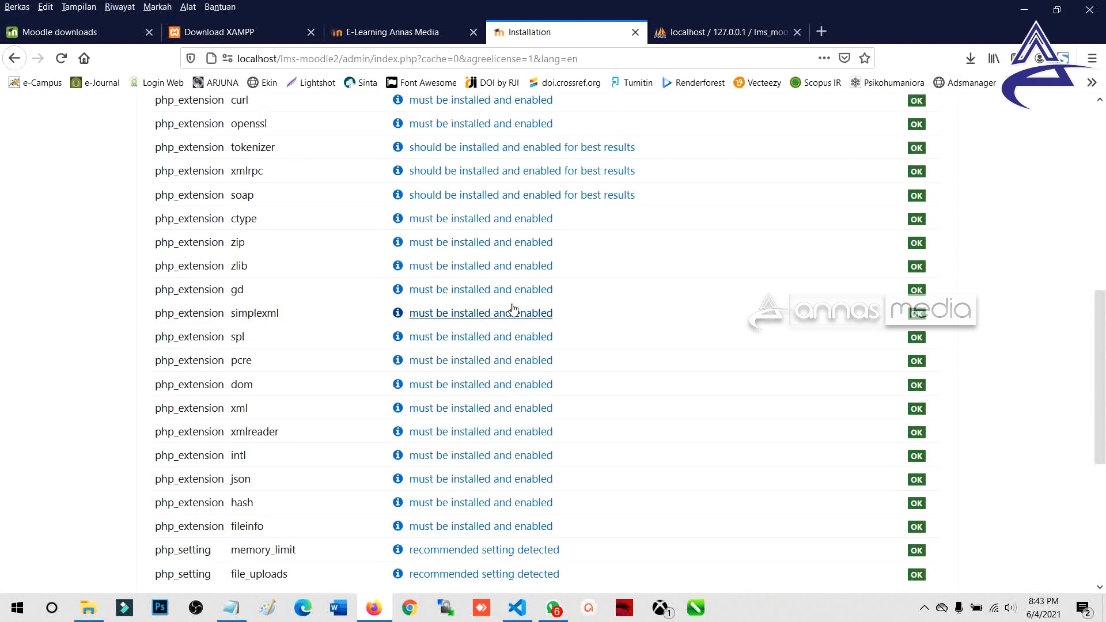
pyautogui.scroll(-15, 879, 276)
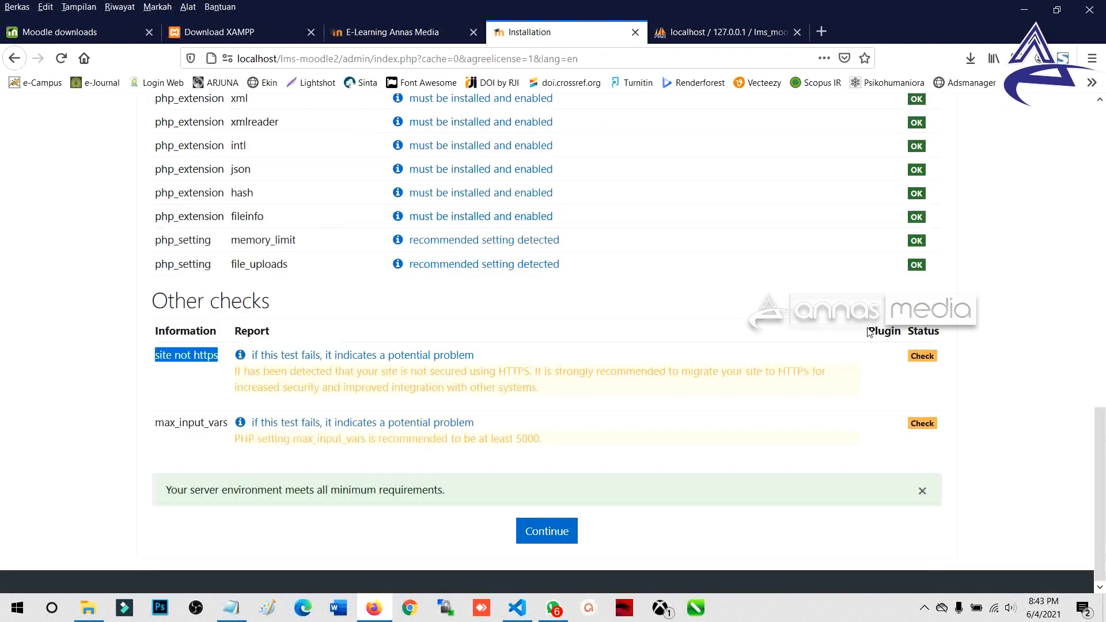
# Step: Continue past the server checks to start Moodle's System installation stage
pyautogui.click(551, 535)
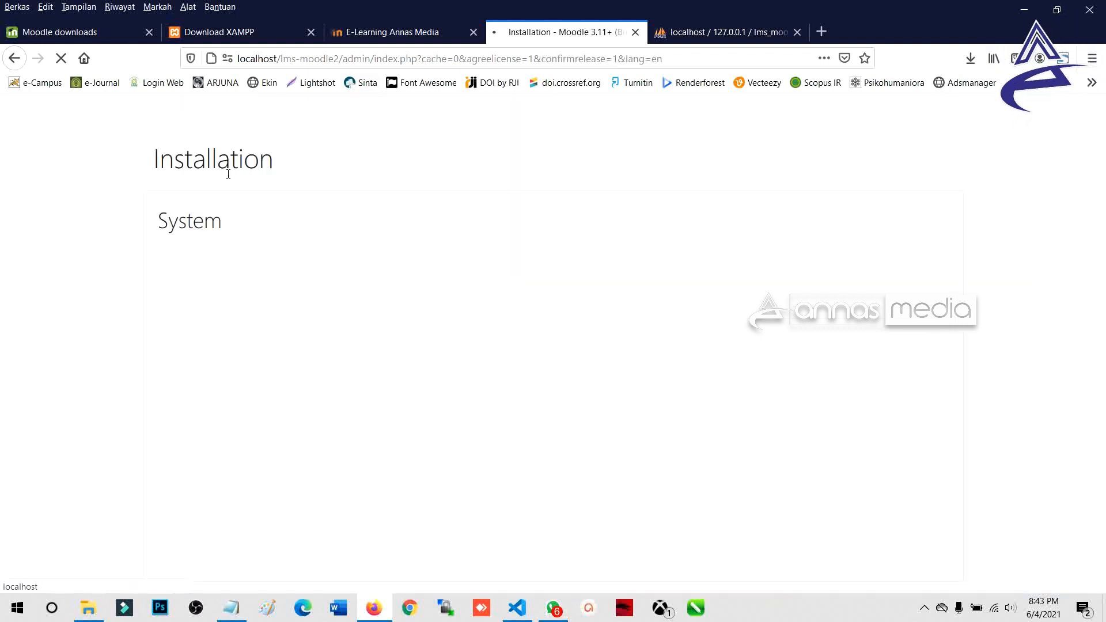
pyautogui.moveTo(149, 164); pyautogui.dragTo(292, 162)
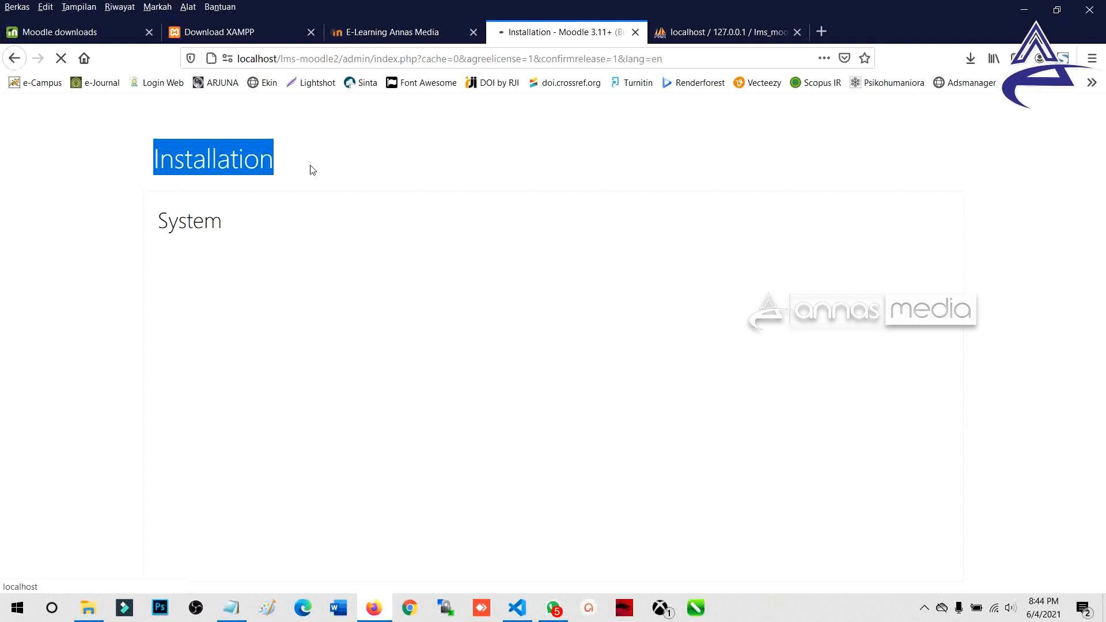
pyautogui.click(925, 607)
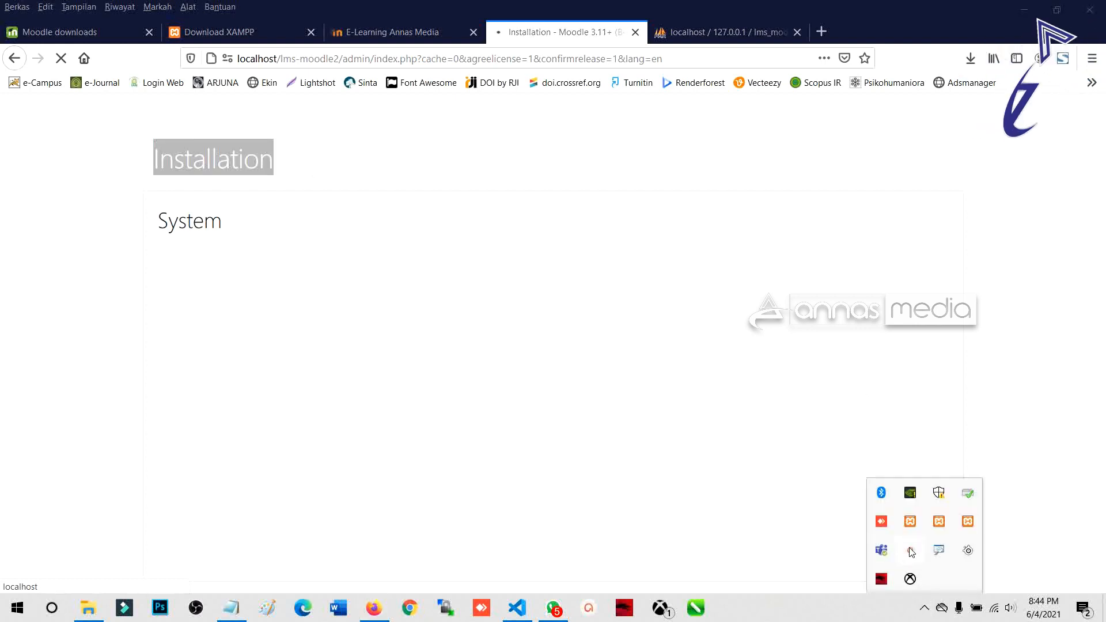
pyautogui.click(910, 551)
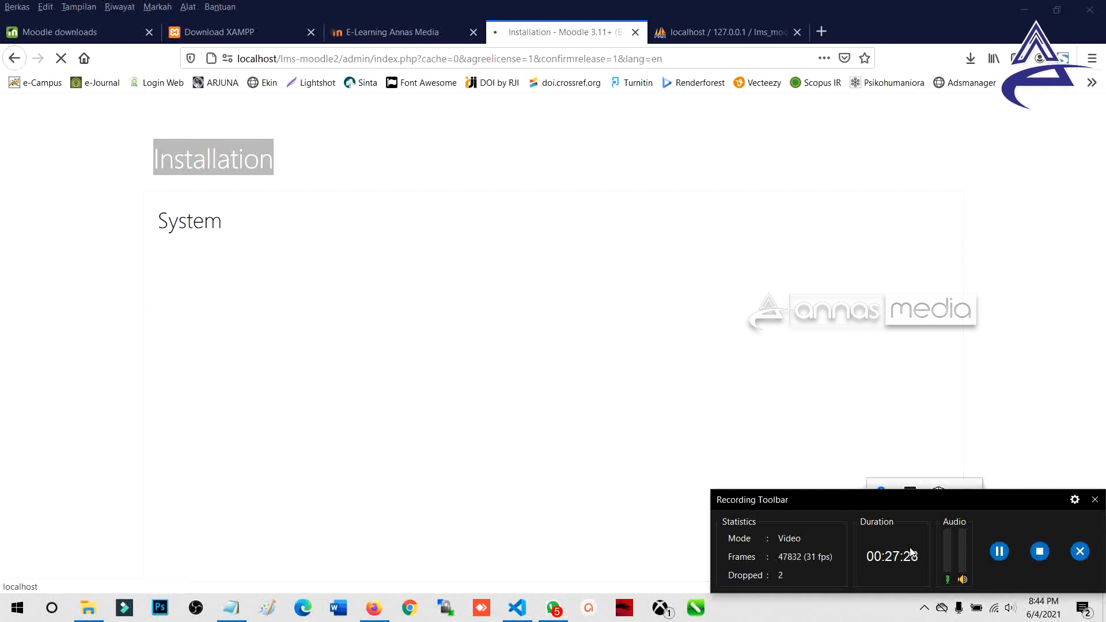
pyautogui.click(1095, 500)
pyautogui.click(666, 461)
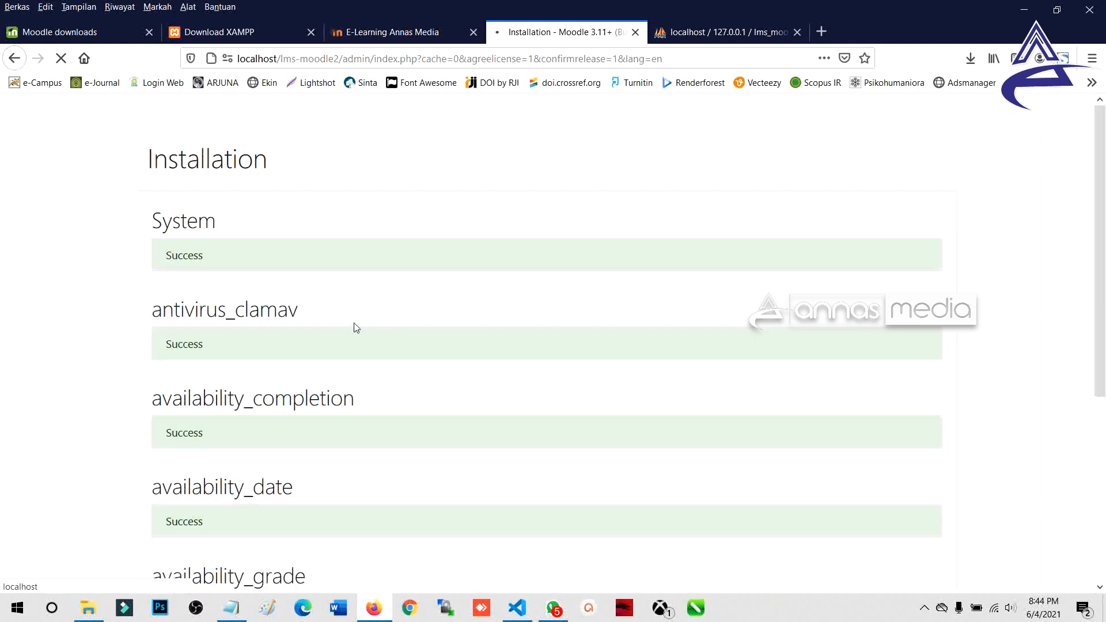
pyautogui.scroll(-5, 242, 382)
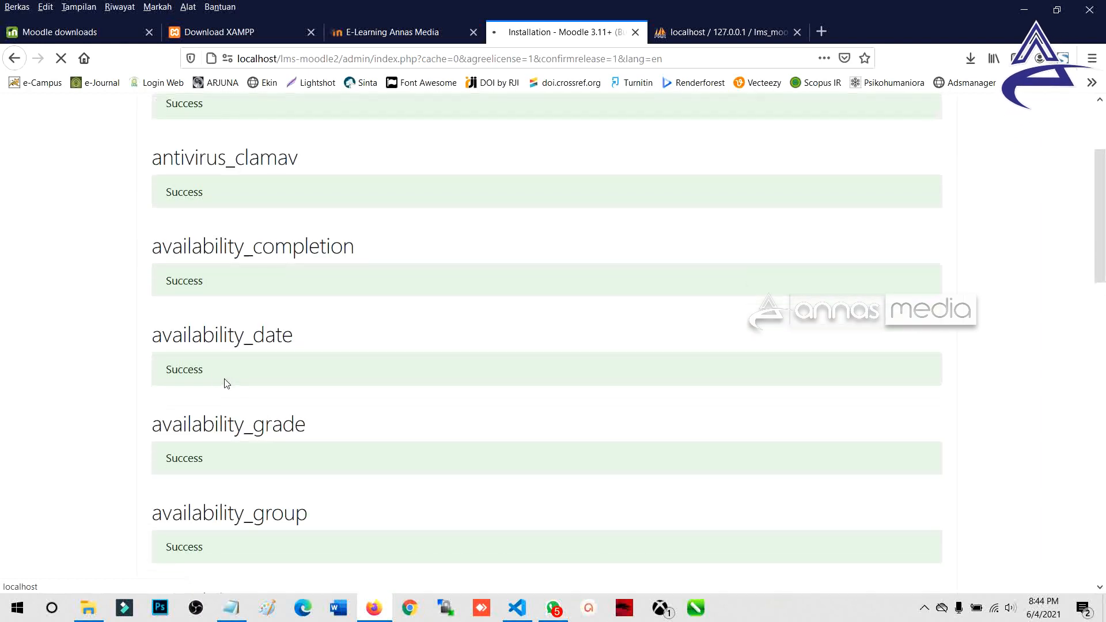
pyautogui.scroll(-3, 286, 352)
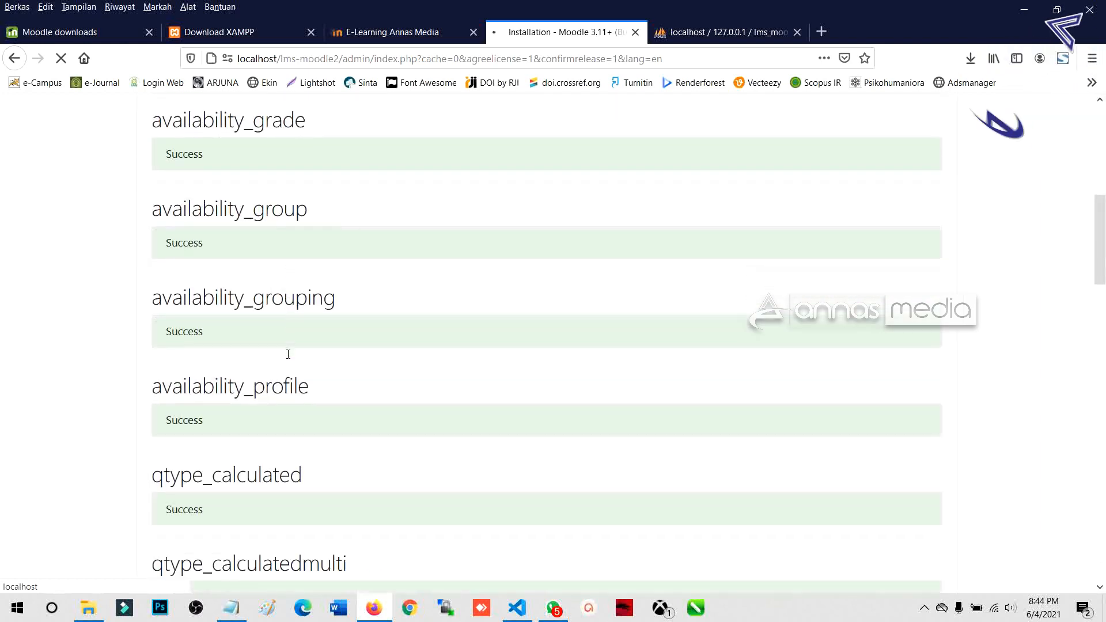
pyautogui.moveTo(183, 345); pyautogui.dragTo(204, 333)
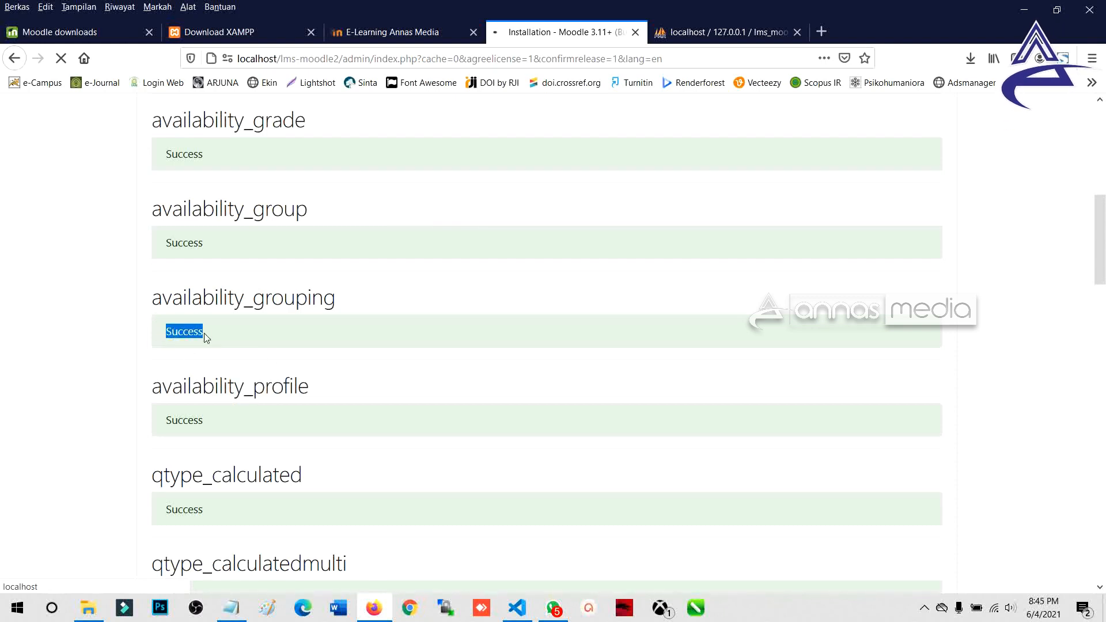
pyautogui.scroll(-3, 196, 357)
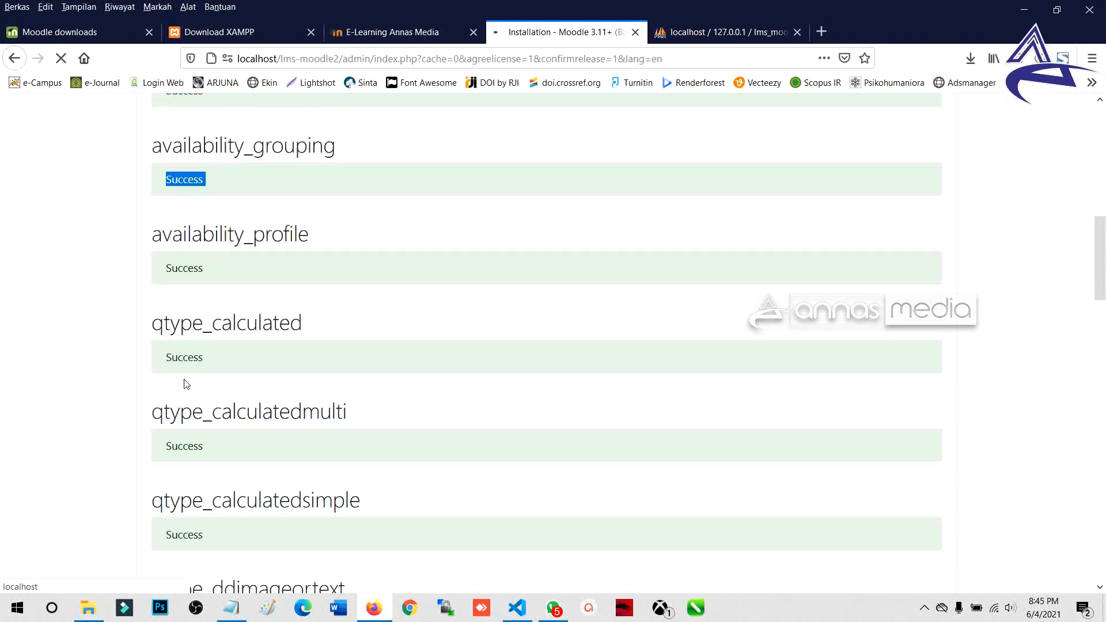
pyautogui.scroll(-15, 186, 384)
pyautogui.scroll(-17, 184, 383)
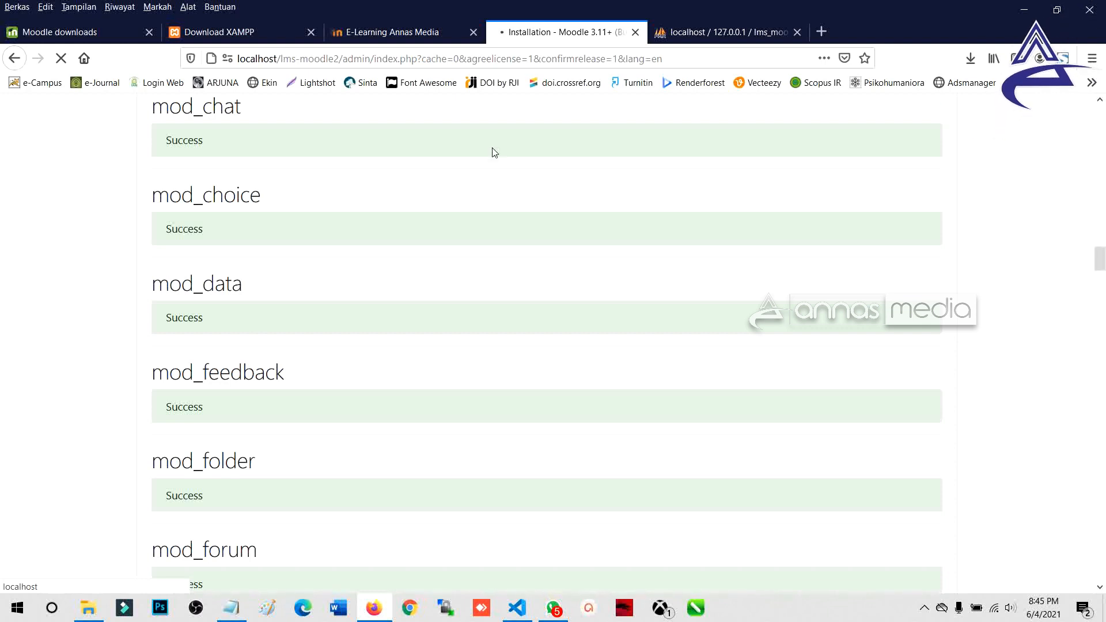
pyautogui.scroll(-15, 519, 259)
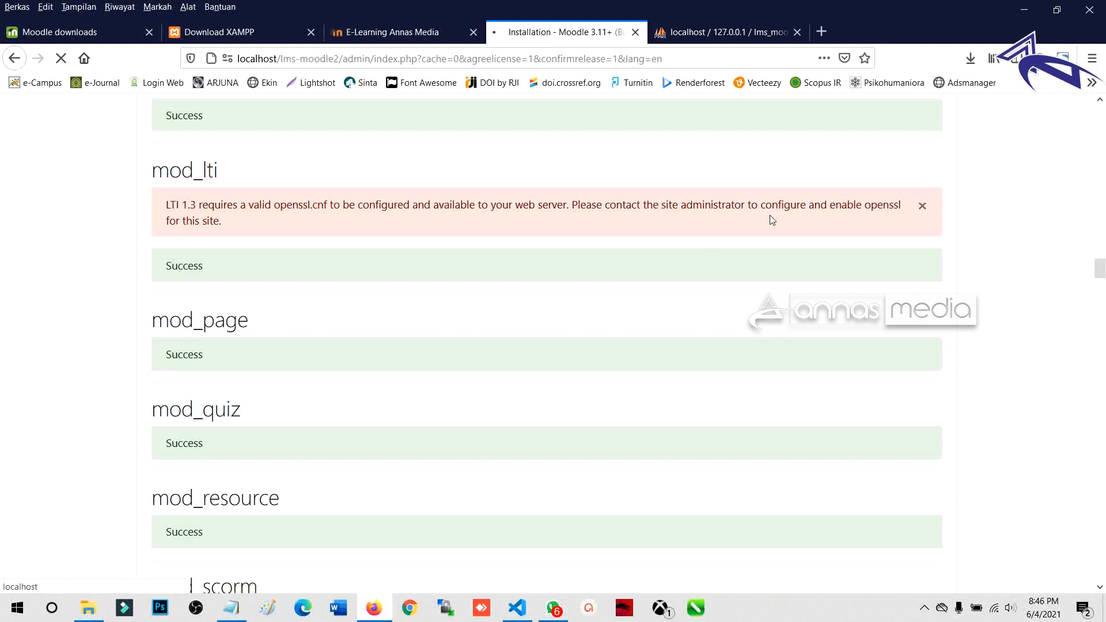
# Step: Continue from the finished plug-in installation log to the administrator account setup page
pyautogui.moveTo(908, 209); pyautogui.dragTo(866, 209)
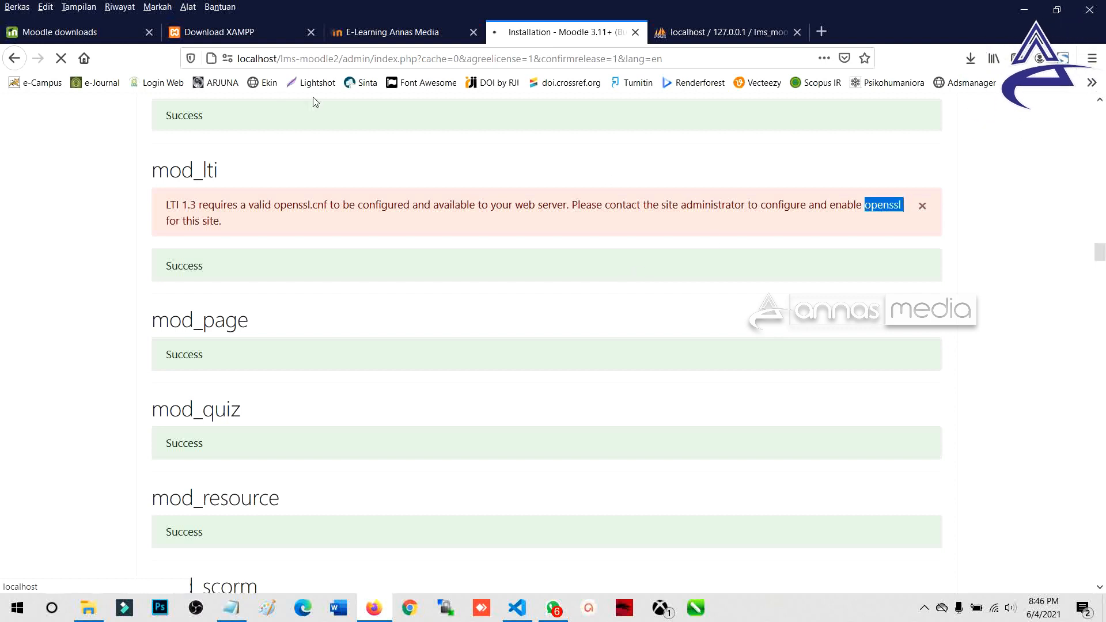
pyautogui.click(191, 59)
pyautogui.click(87, 162)
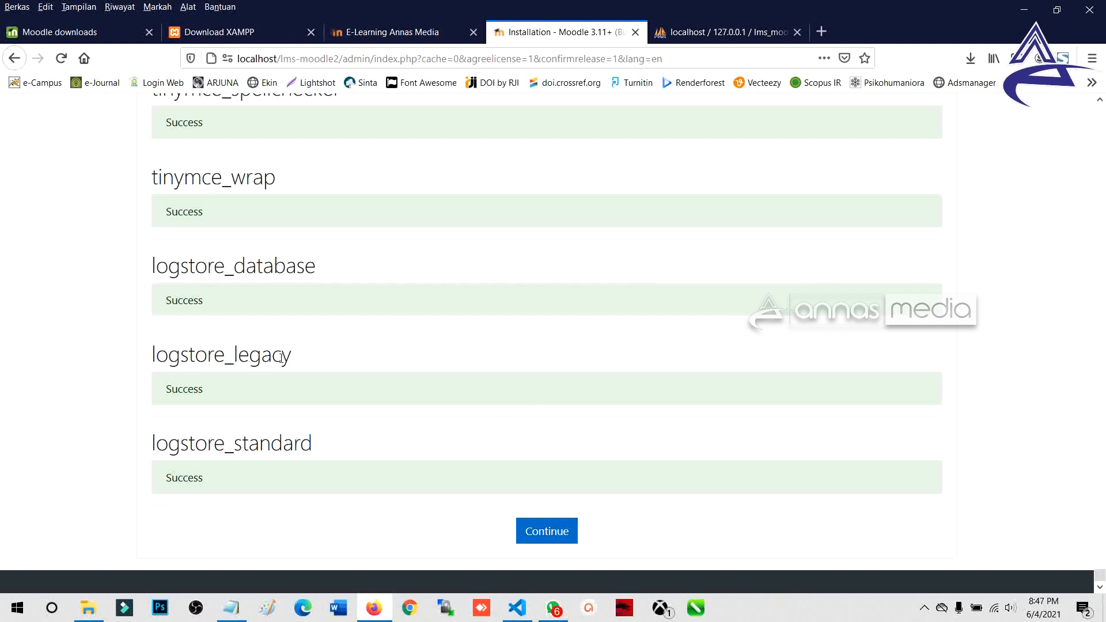
pyautogui.scroll(5, 283, 357)
pyautogui.scroll(-5, 284, 373)
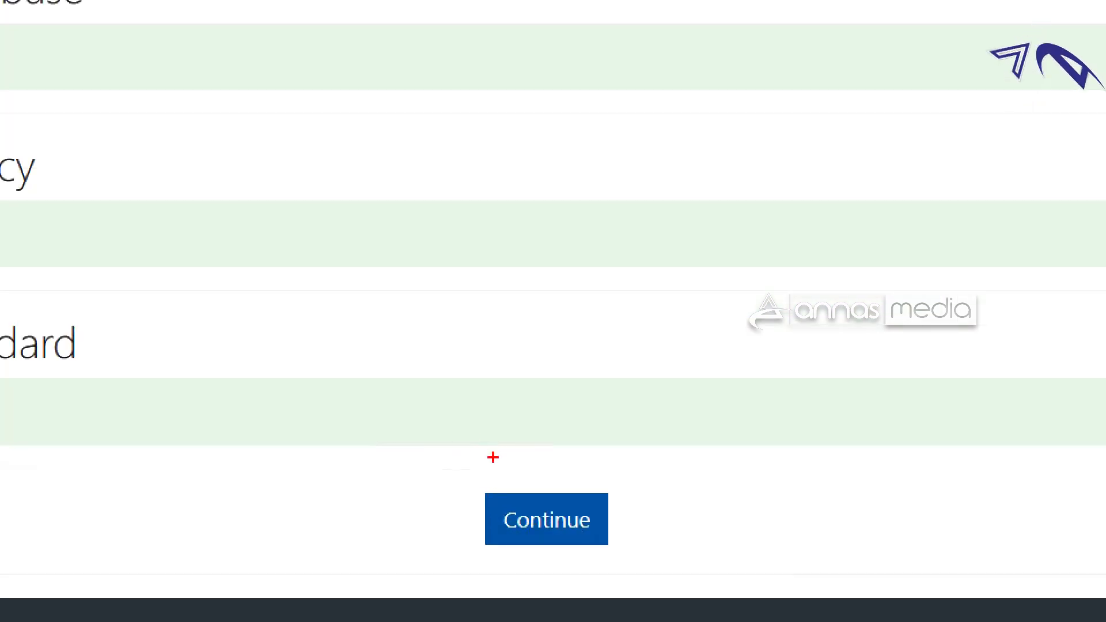
pyautogui.moveTo(521, 501); pyautogui.dragTo(538, 488)
pyautogui.click(548, 530)
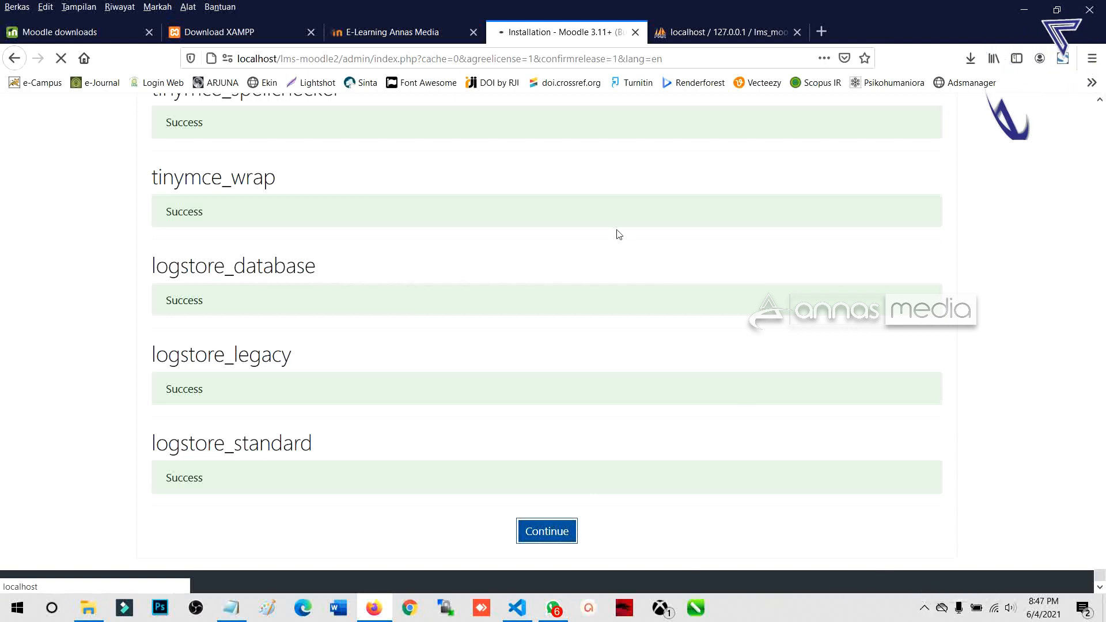
pyautogui.click(567, 528)
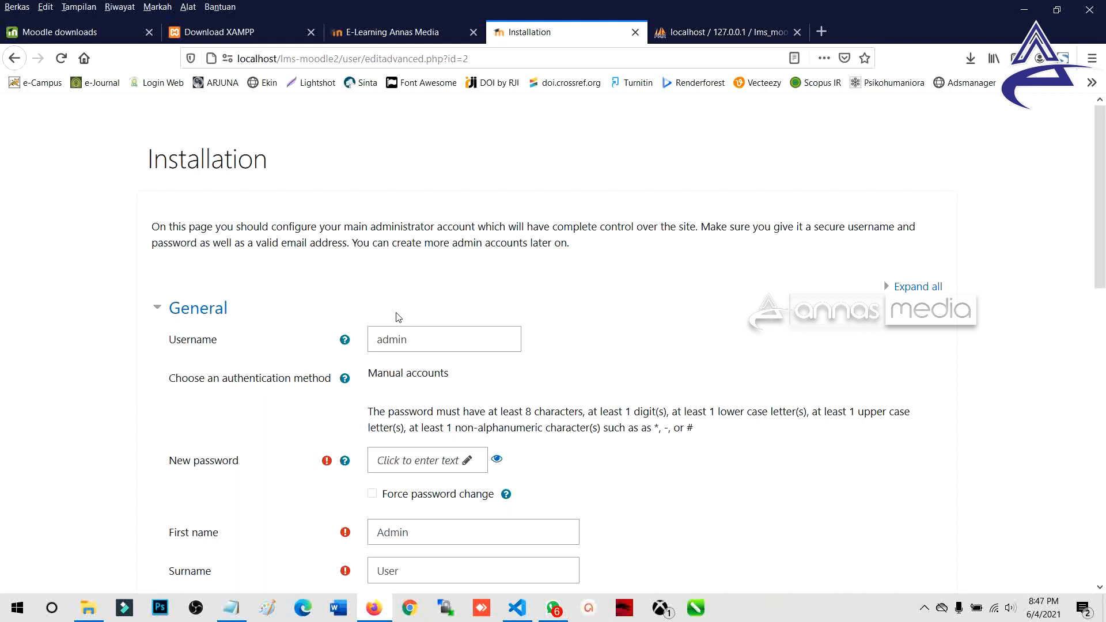
# Step: Collapse and re-expand the General section of the administrator account form
pyautogui.scroll(-2, 402, 321)
pyautogui.scroll(2, 402, 321)
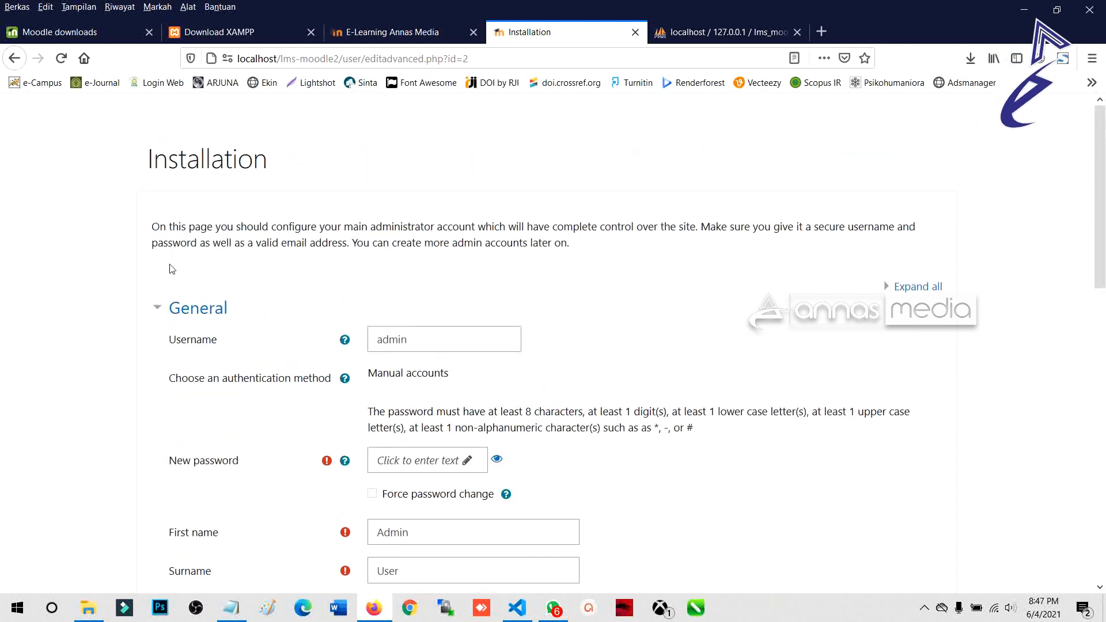
pyautogui.scroll(-2, 338, 309)
pyautogui.click(154, 231)
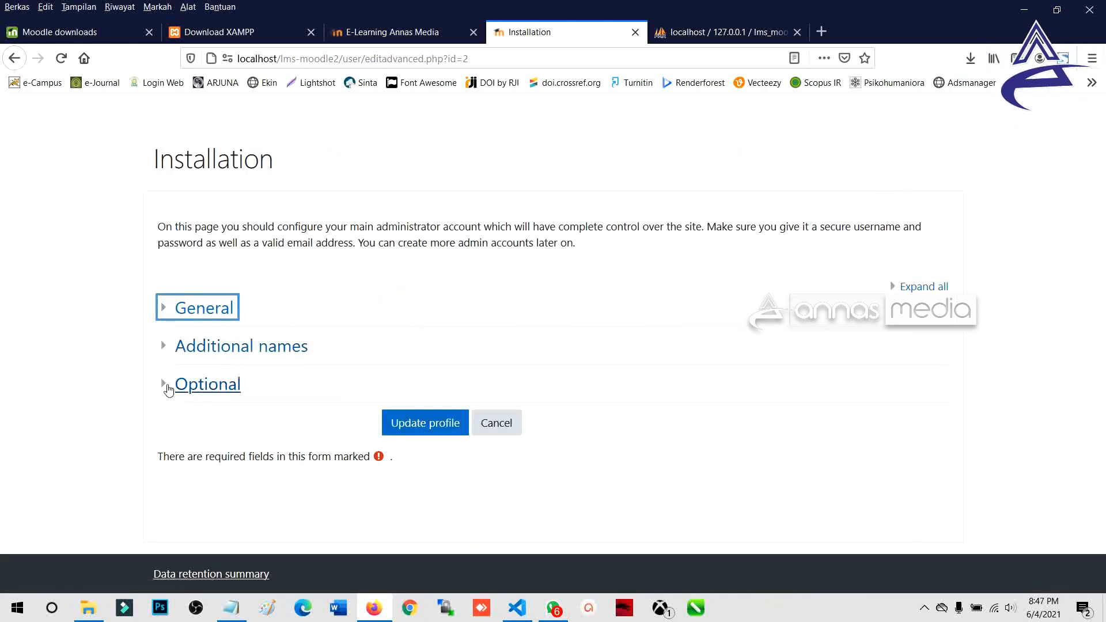
pyautogui.click(167, 312)
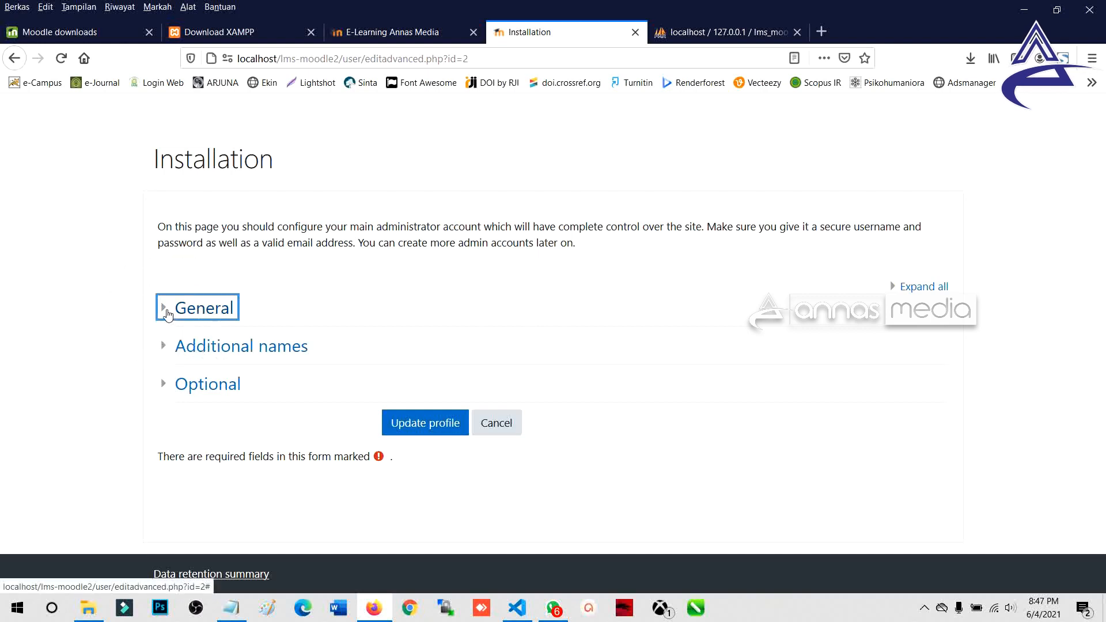
pyautogui.scroll(-3, 317, 323)
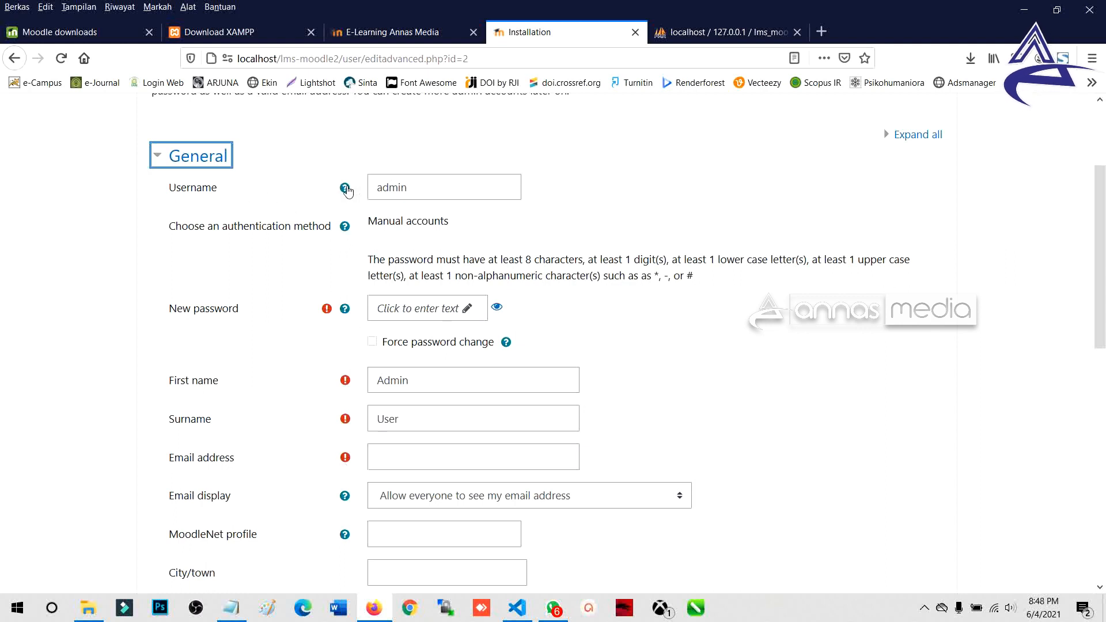
pyautogui.scroll(-1, 342, 398)
pyautogui.scroll(1, 344, 400)
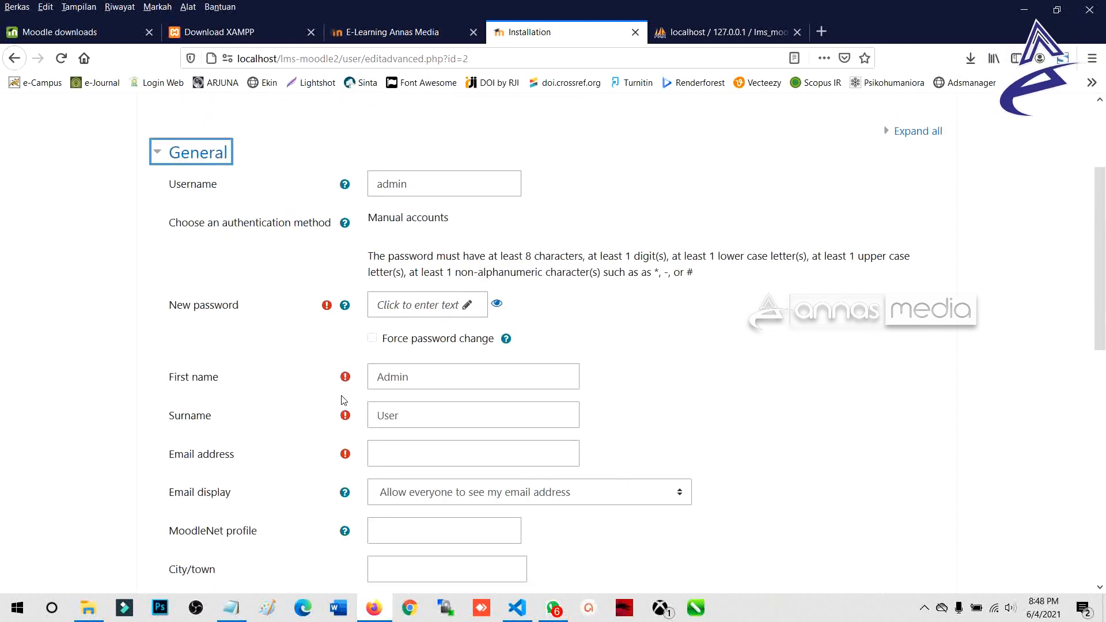
# Step: Replace the default 'admin' username with a custom username
pyautogui.moveTo(407, 188); pyautogui.dragTo(355, 192)
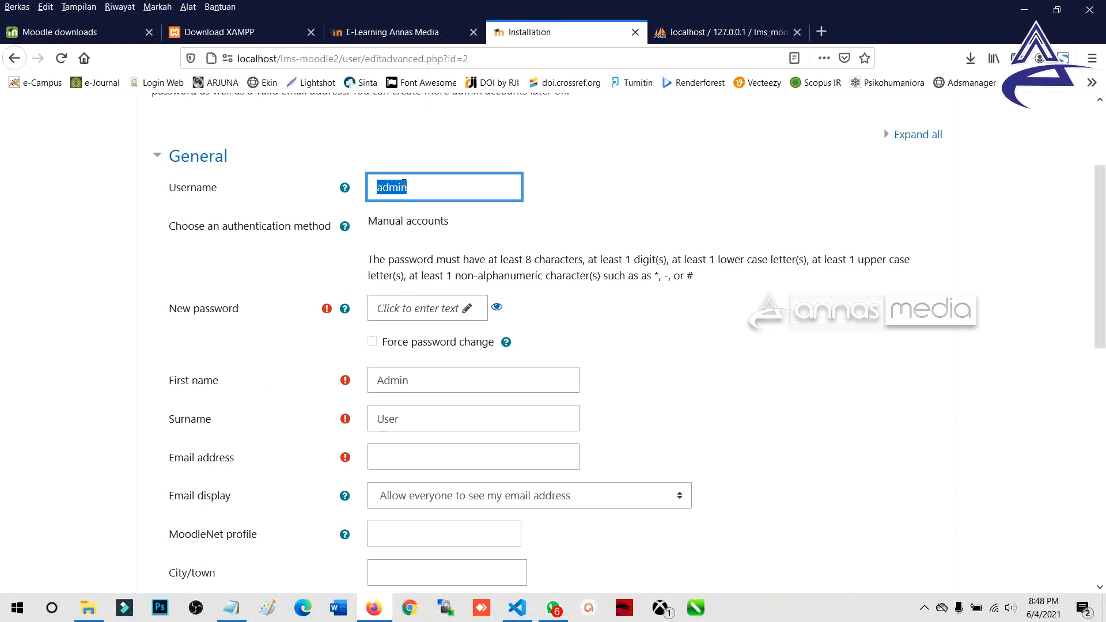
pyautogui.scroll(2, 412, 179)
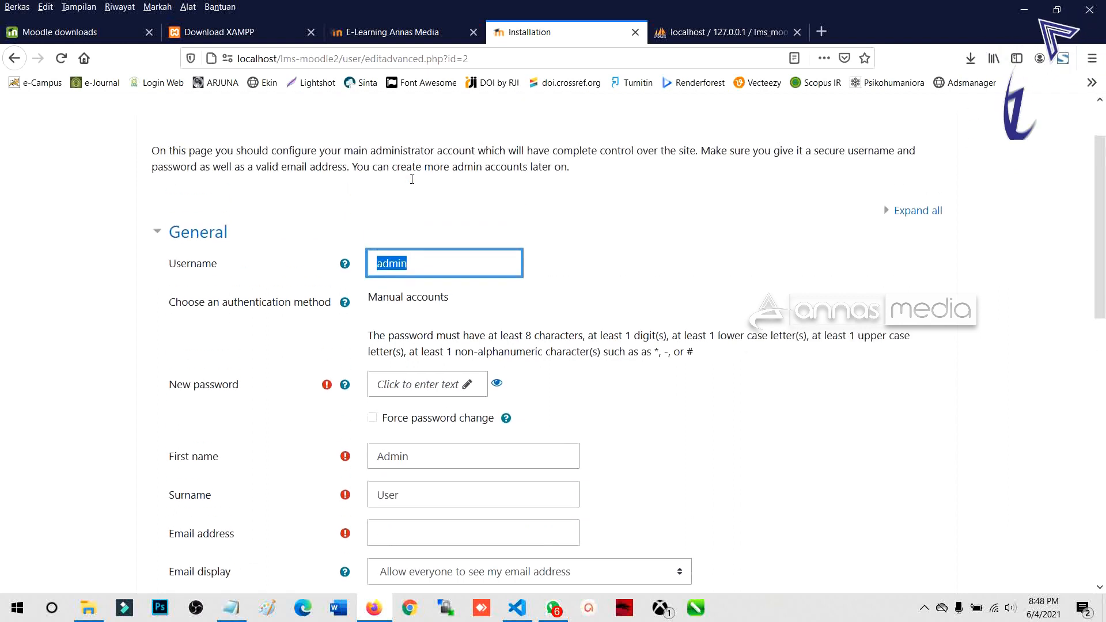
pyautogui.click(434, 263)
pyautogui.moveTo(434, 264); pyautogui.dragTo(369, 264)
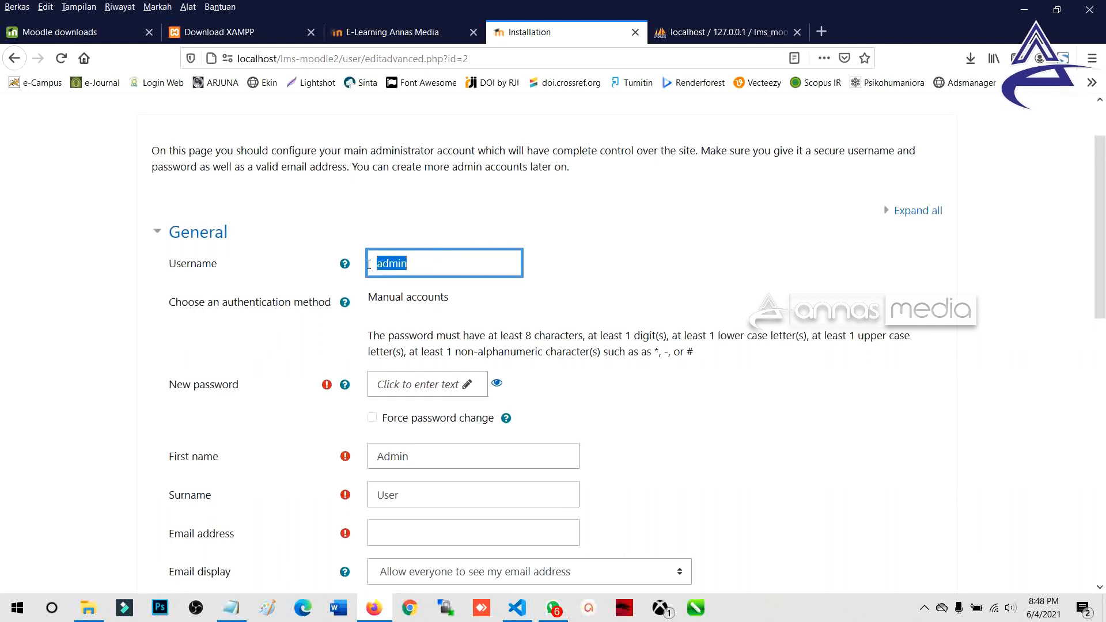
pyautogui.write('Firdaus')
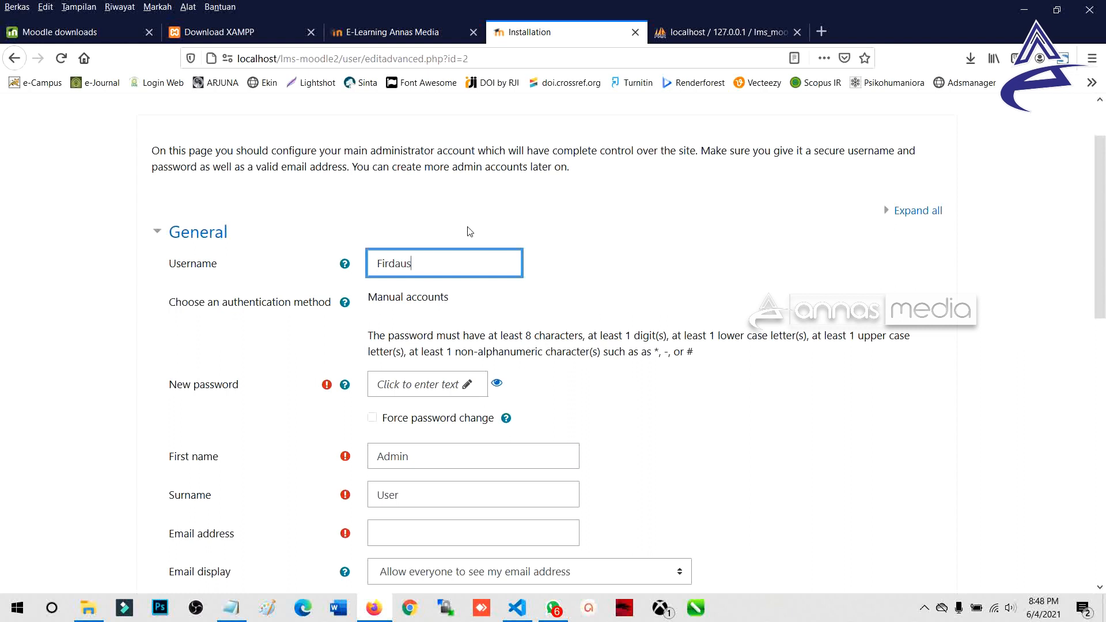
pyautogui.moveTo(383, 266); pyautogui.dragTo(385, 271)
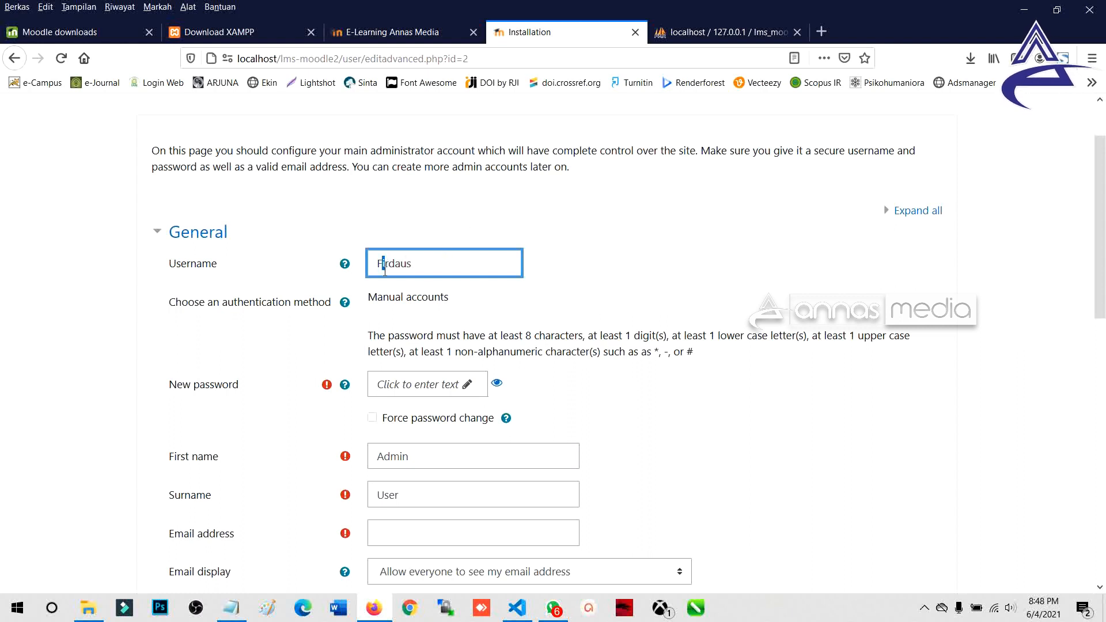
pyautogui.write('1')
pyautogui.hotkey('ctrl', 'a')
pyautogui.scroll(-1, 448, 271)
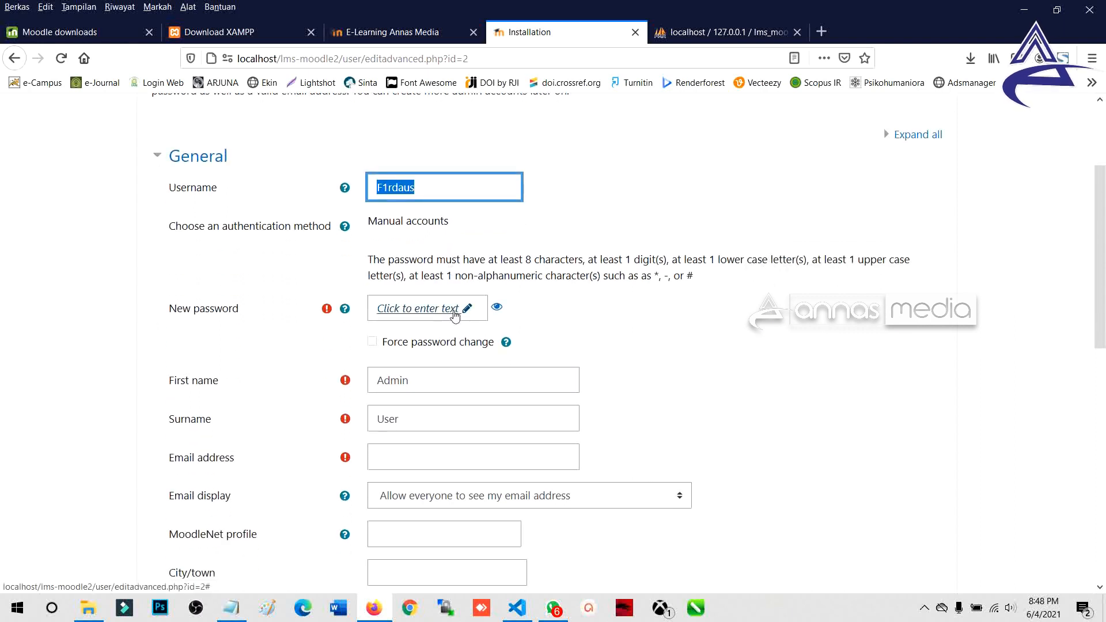
# Step: Type a first new password into the administrator account's New password field
pyautogui.click(405, 309)
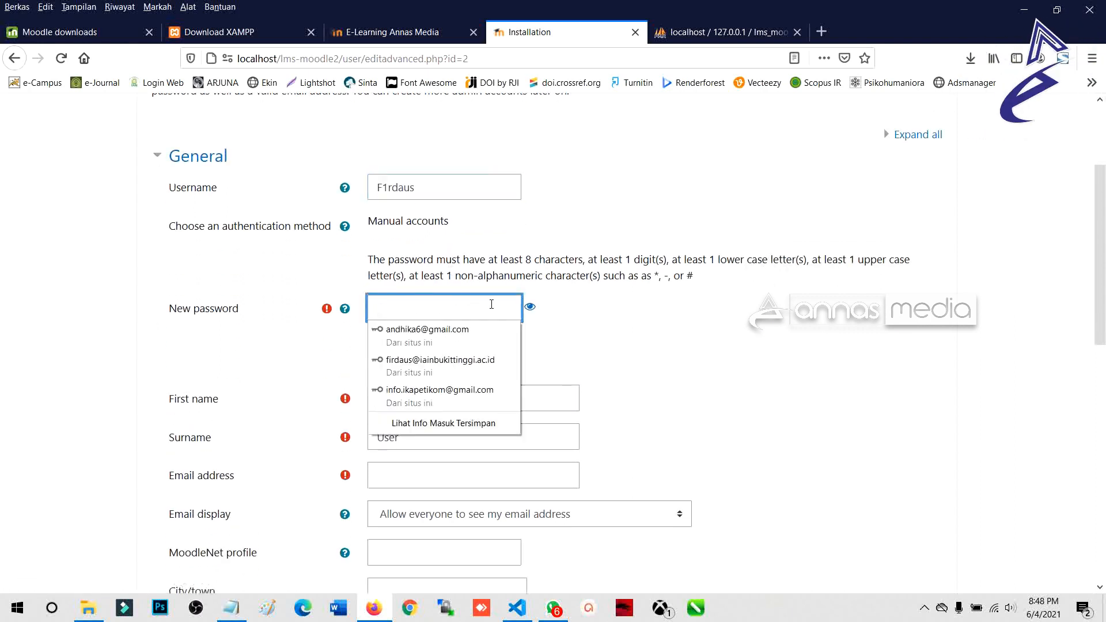
pyautogui.click(541, 310)
pyautogui.click(471, 309)
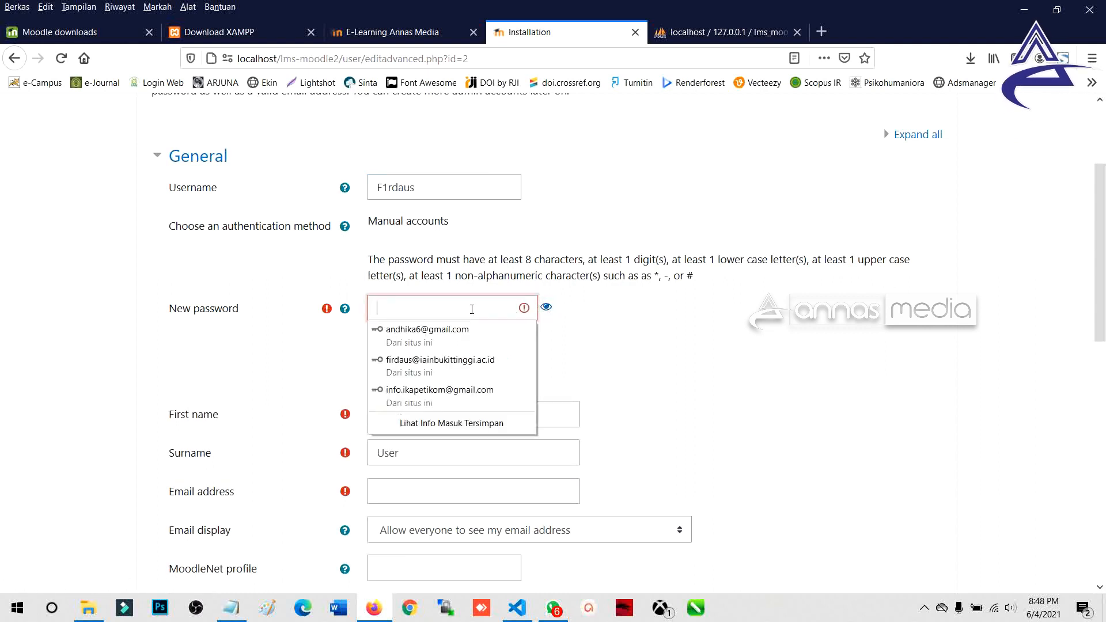
pyautogui.click(484, 310)
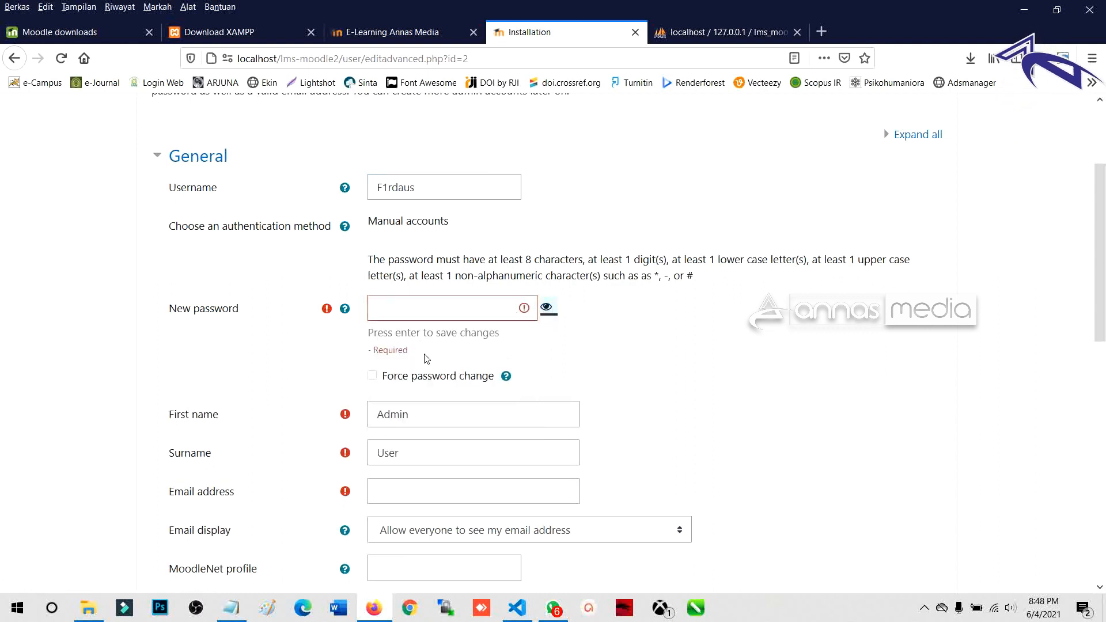
pyautogui.click(421, 312)
pyautogui.write('F')
pyautogui.hotkey('ctrl', 'a')
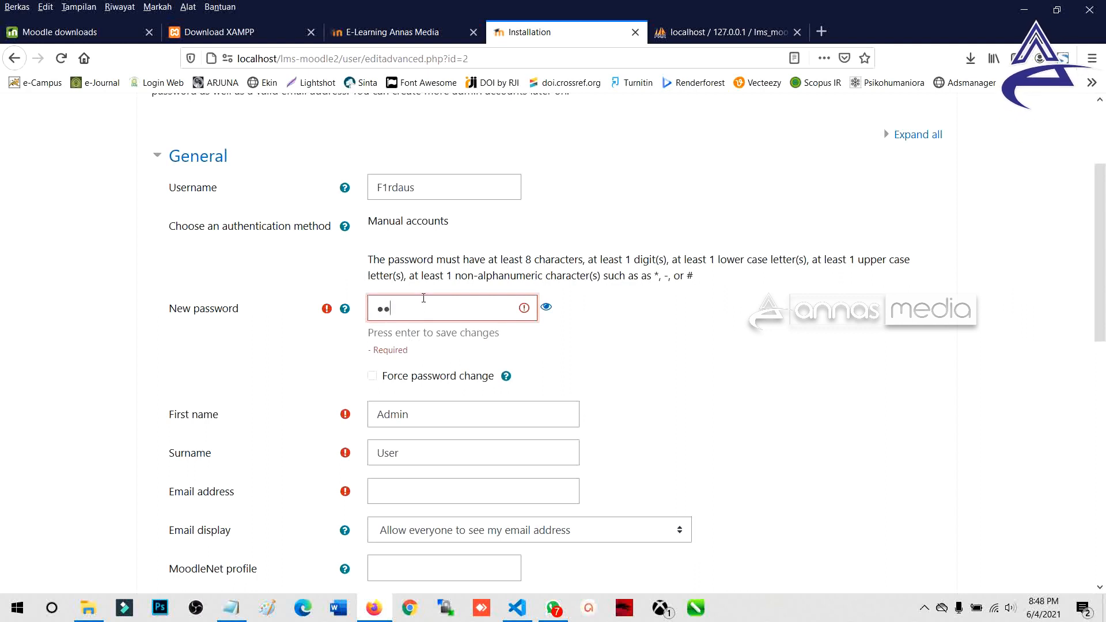
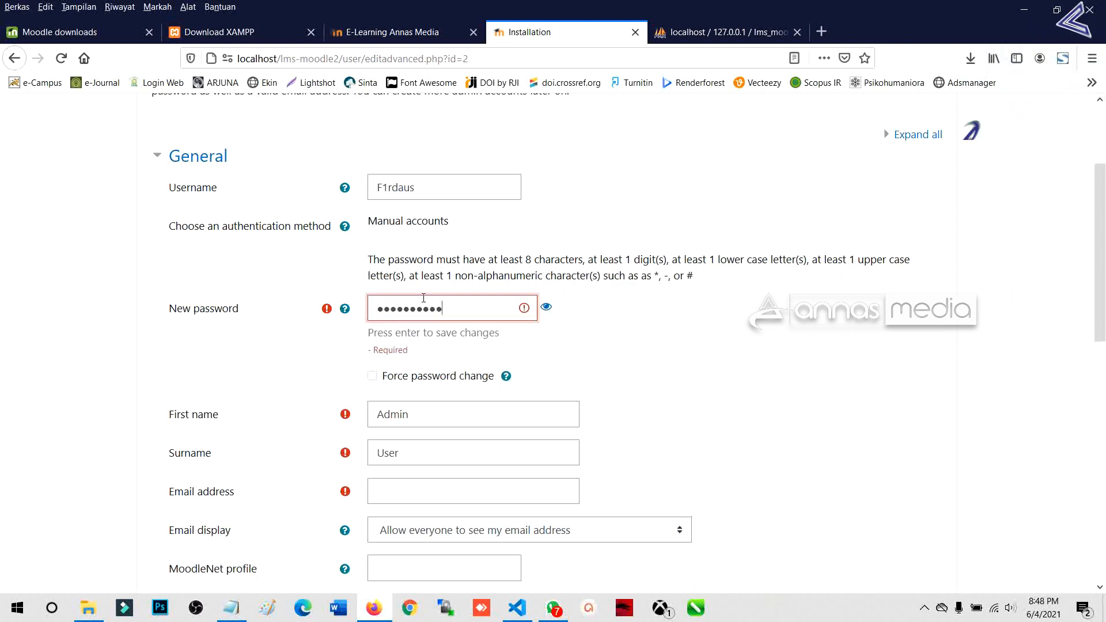
pyautogui.click(370, 377)
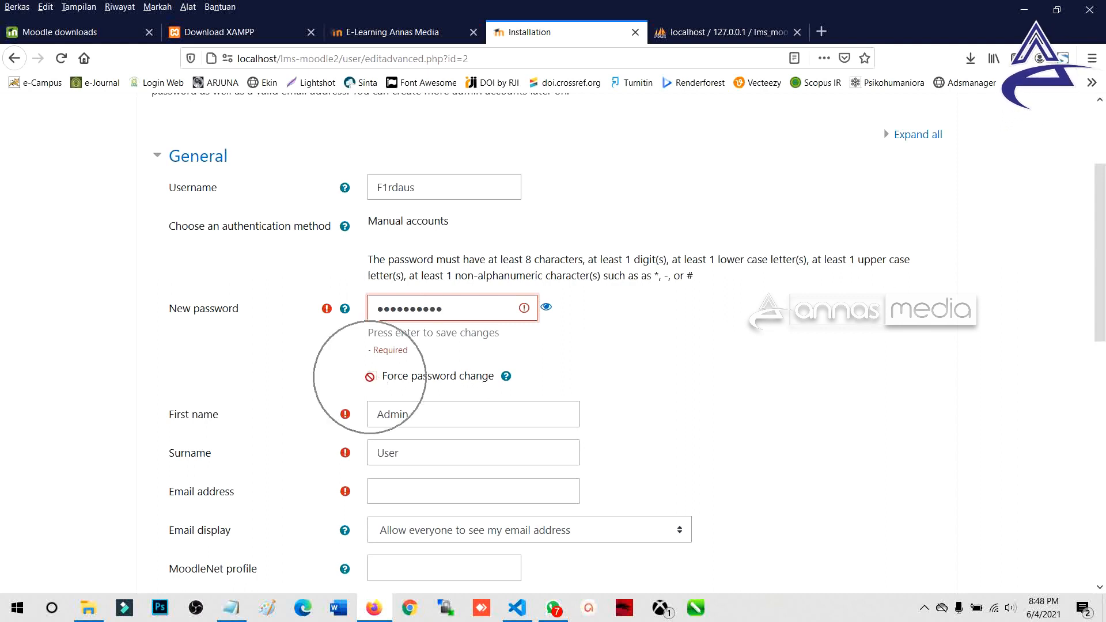
pyautogui.click(431, 309)
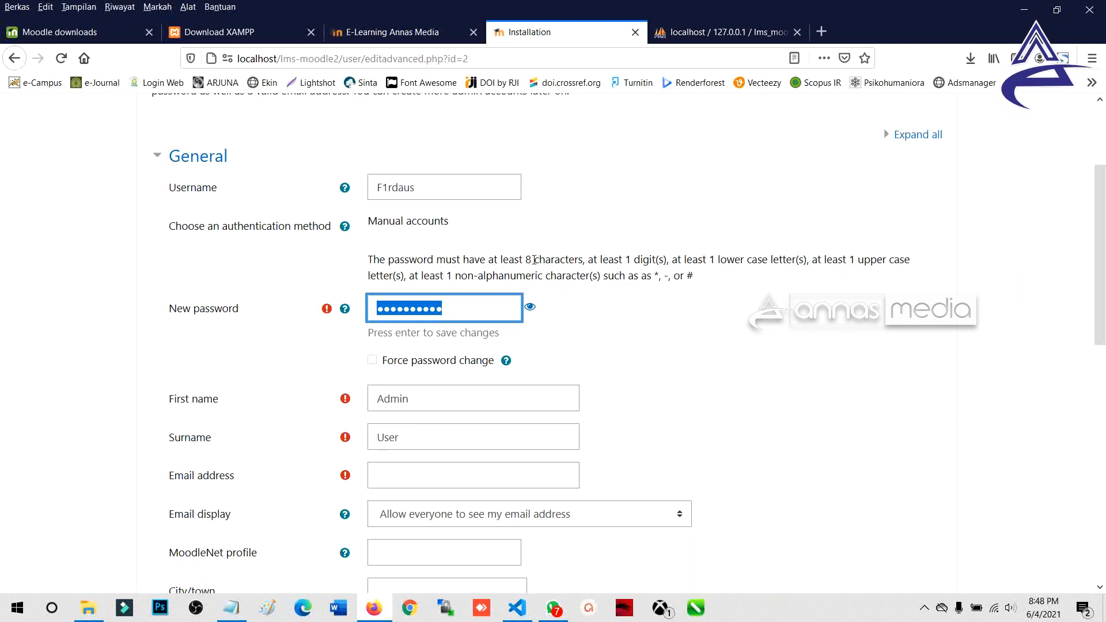
pyautogui.click(579, 259)
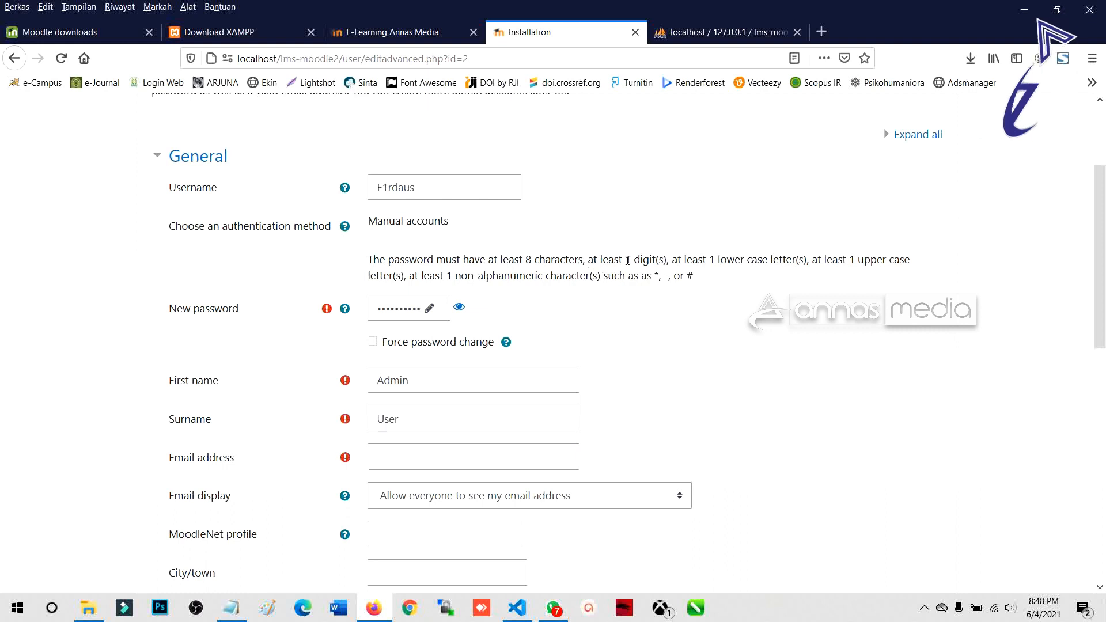
# Step: Check the digit and lower-case rules and retype the password to satisfy them
pyautogui.moveTo(628, 260); pyautogui.dragTo(670, 259)
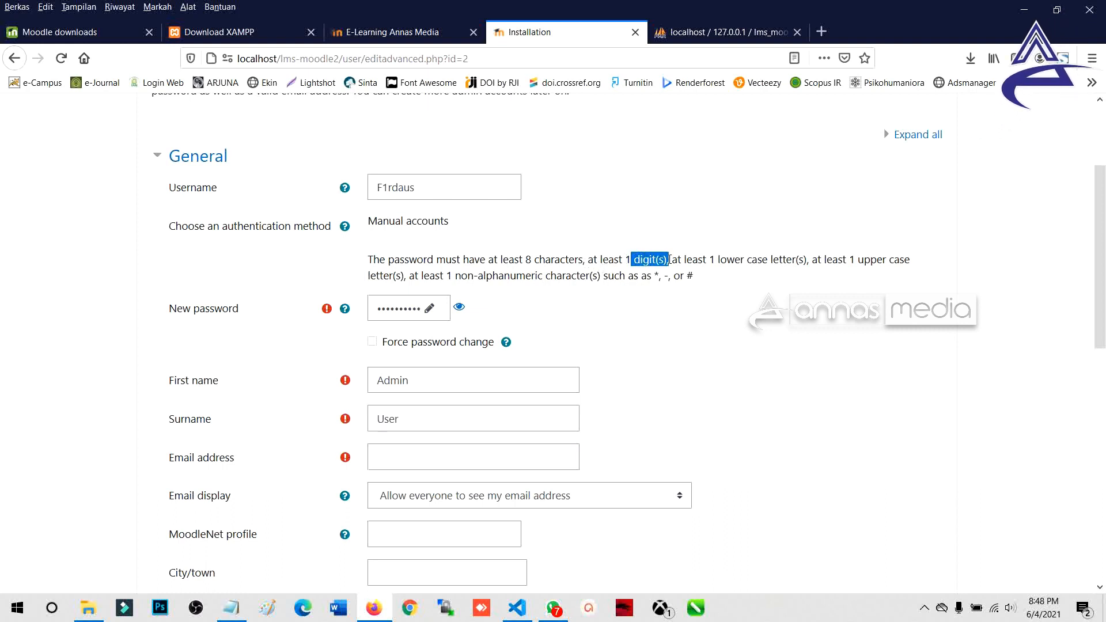
pyautogui.moveTo(783, 263); pyautogui.dragTo(728, 263)
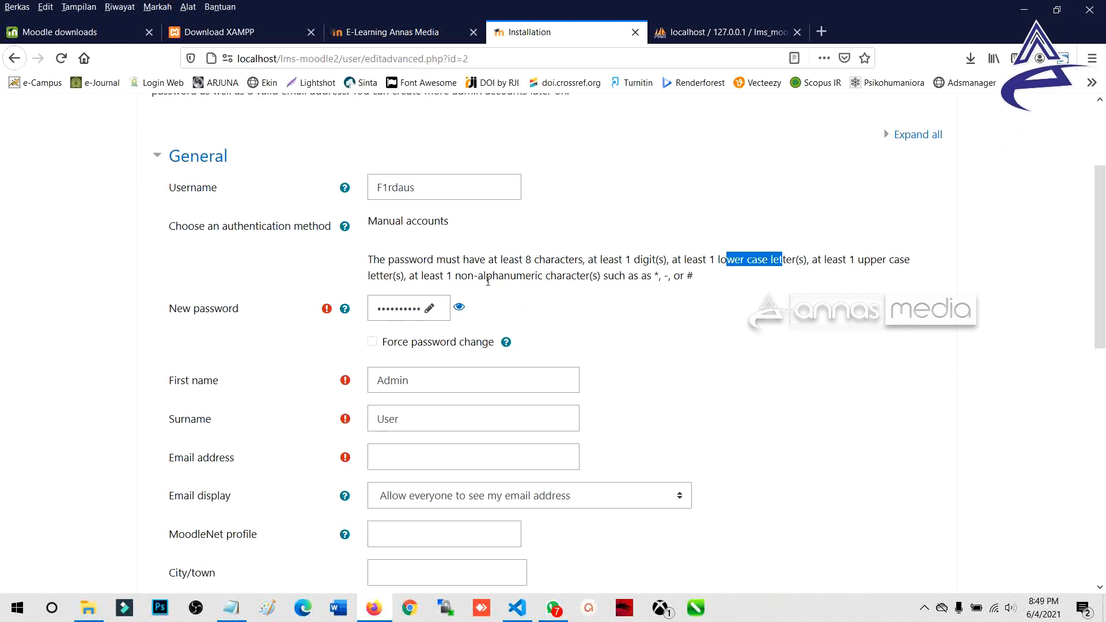
pyautogui.click(459, 307)
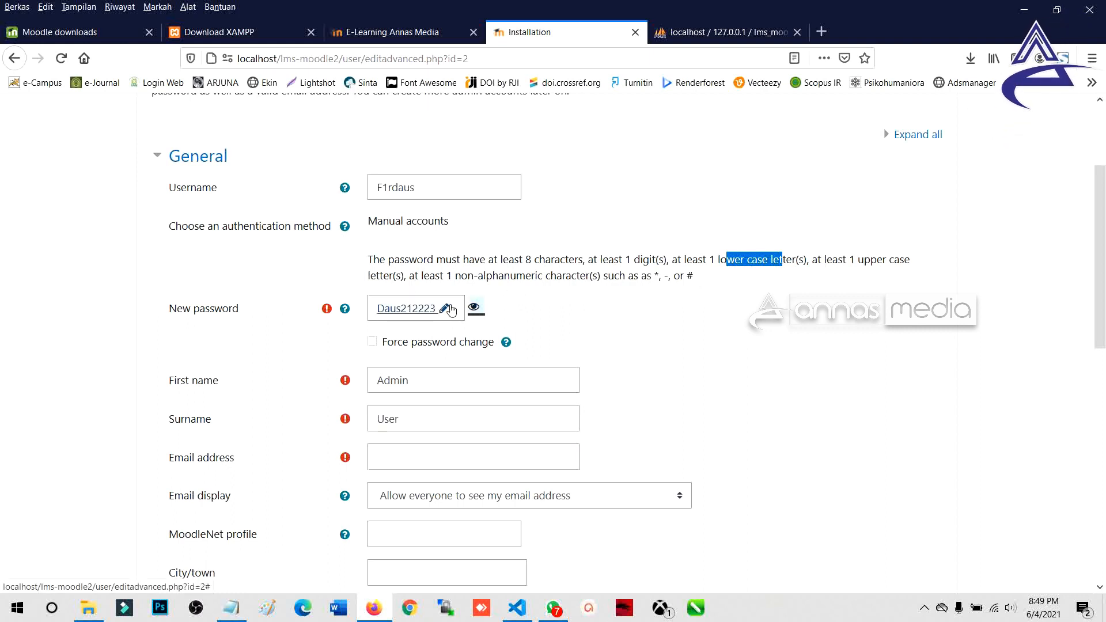
pyautogui.click(473, 306)
pyautogui.click(425, 308)
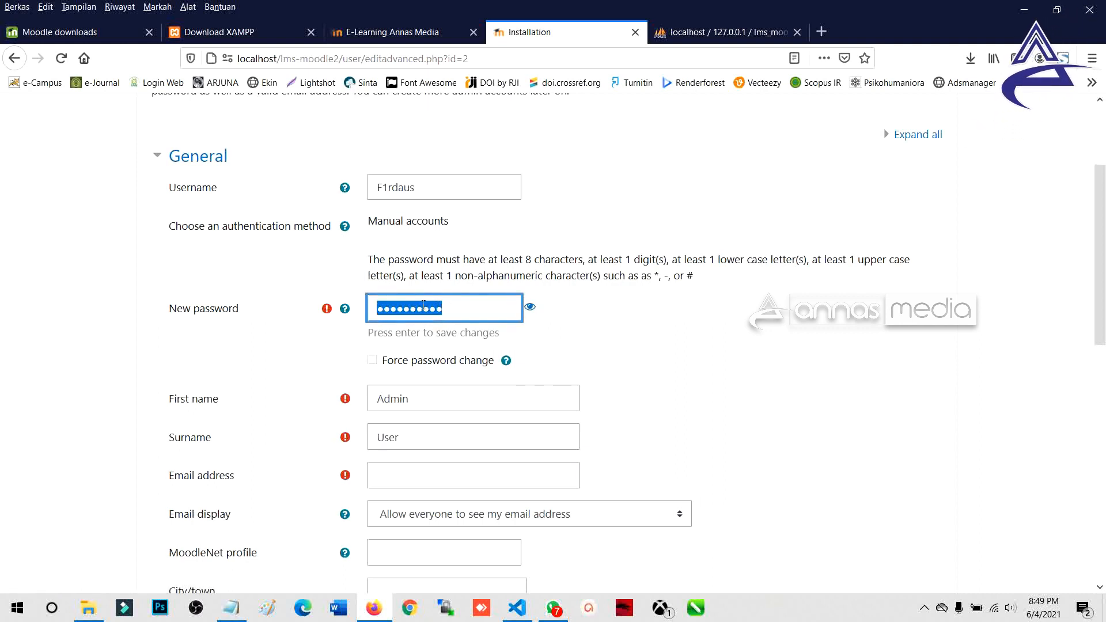
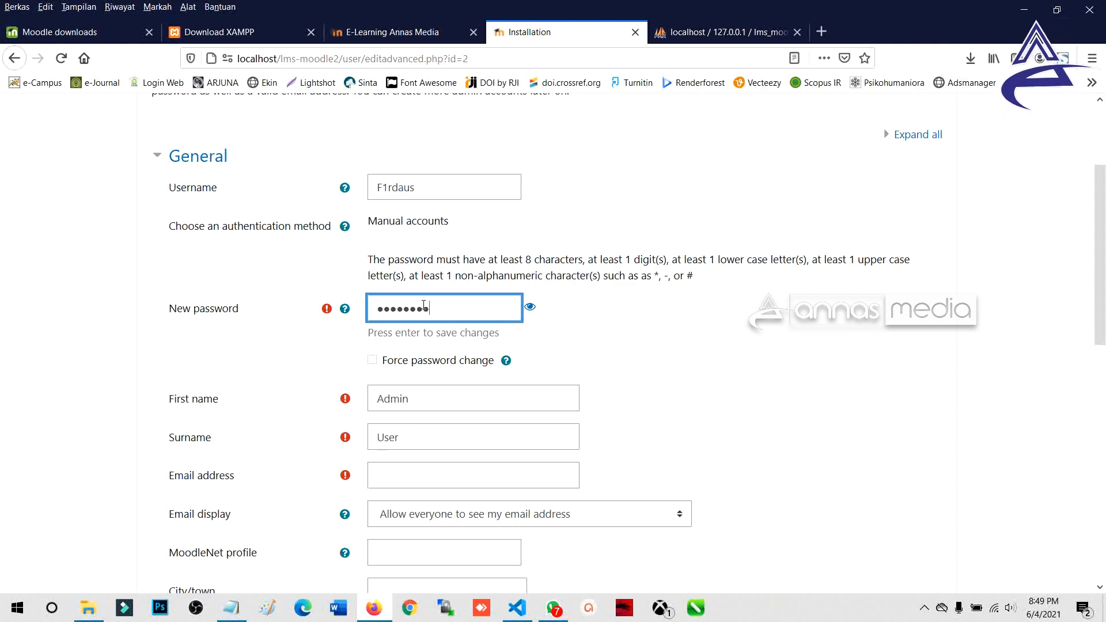
pyautogui.click(530, 306)
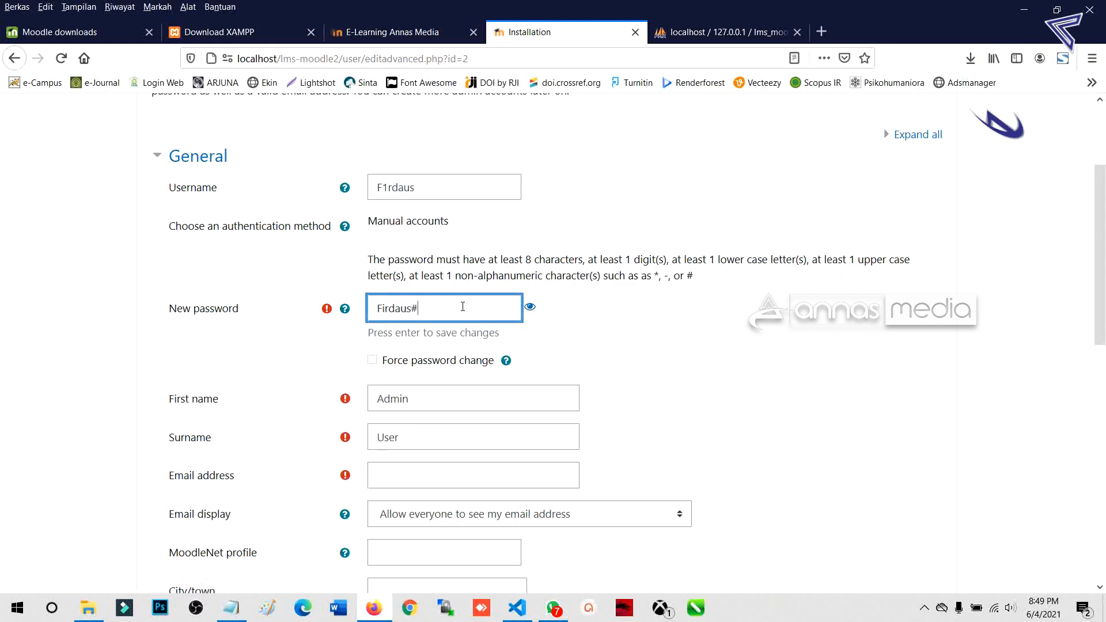
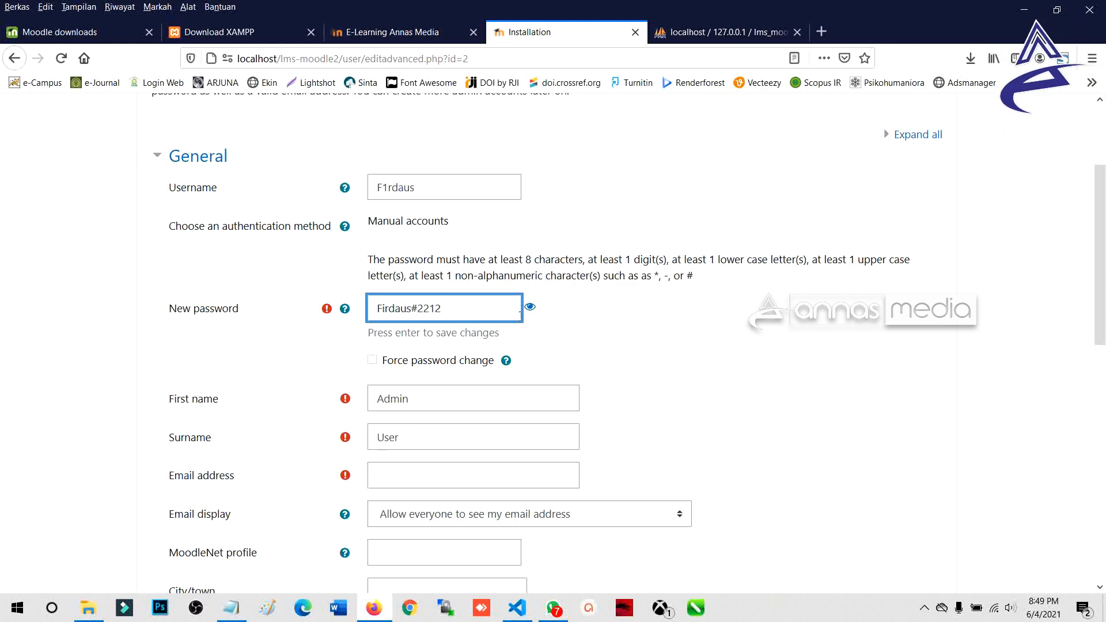
pyautogui.moveTo(448, 309); pyautogui.dragTo(369, 309)
pyautogui.scroll(-4, 395, 315)
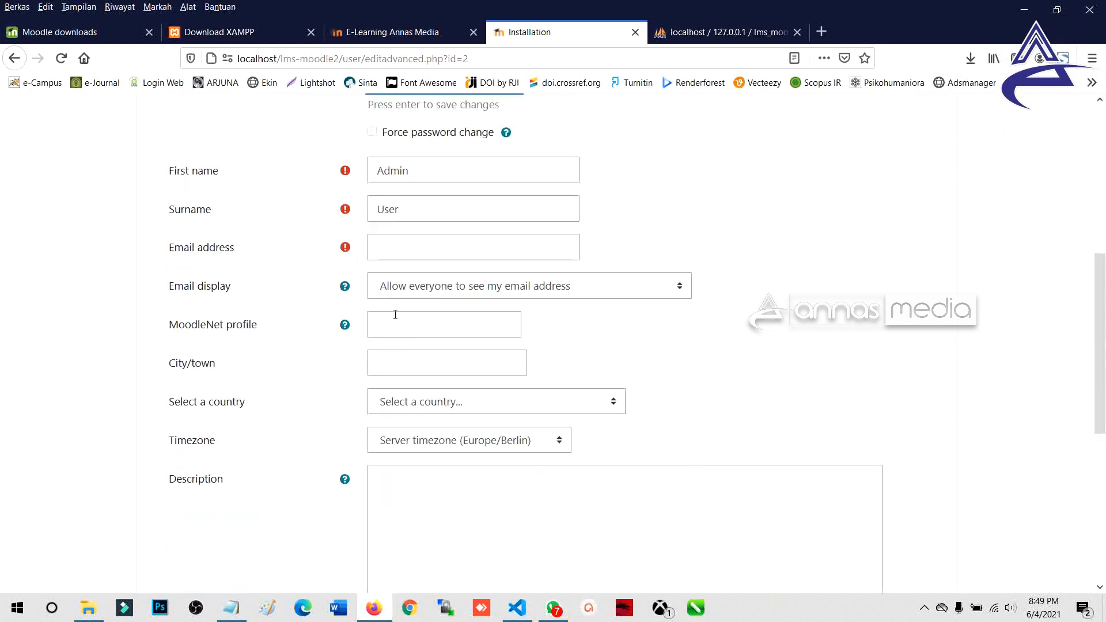
# Step: Replace the first name with 'Admin LMS' and the surname with 'Admin'
pyautogui.scroll(-1, 441, 170)
pyautogui.moveTo(429, 154); pyautogui.dragTo(345, 153)
pyautogui.write('Firdaus')
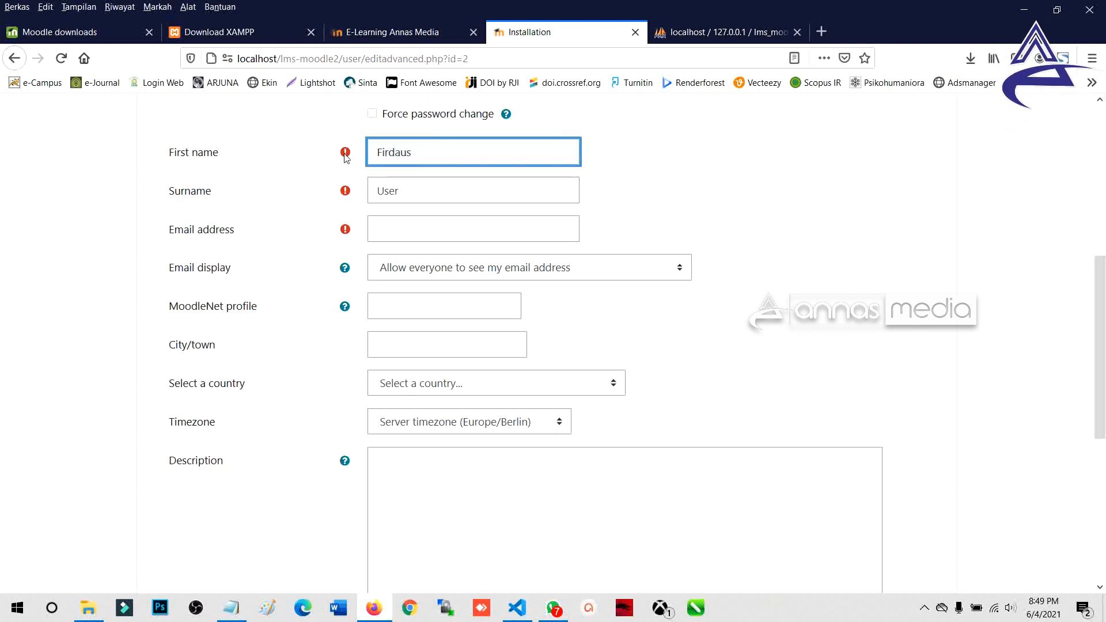
pyautogui.press('Tab')
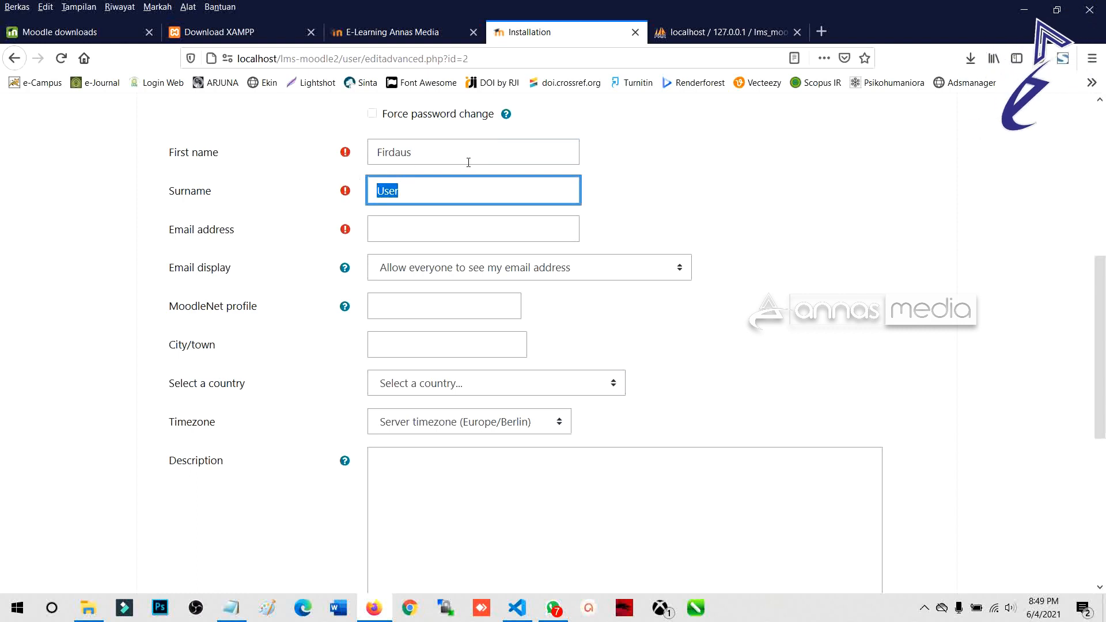
pyautogui.click(482, 160)
pyautogui.write('Annas')
pyautogui.hotkey('ctrl', 'a')
pyautogui.write('Admin LMS')
pyautogui.press('Tab')
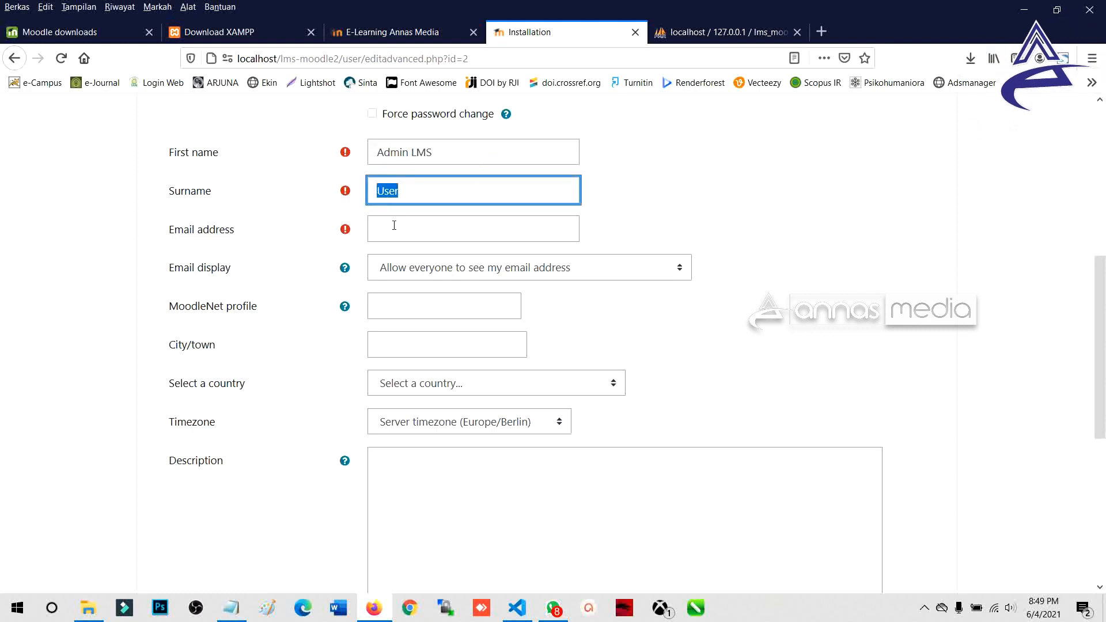
pyautogui.scroll(2, 394, 225)
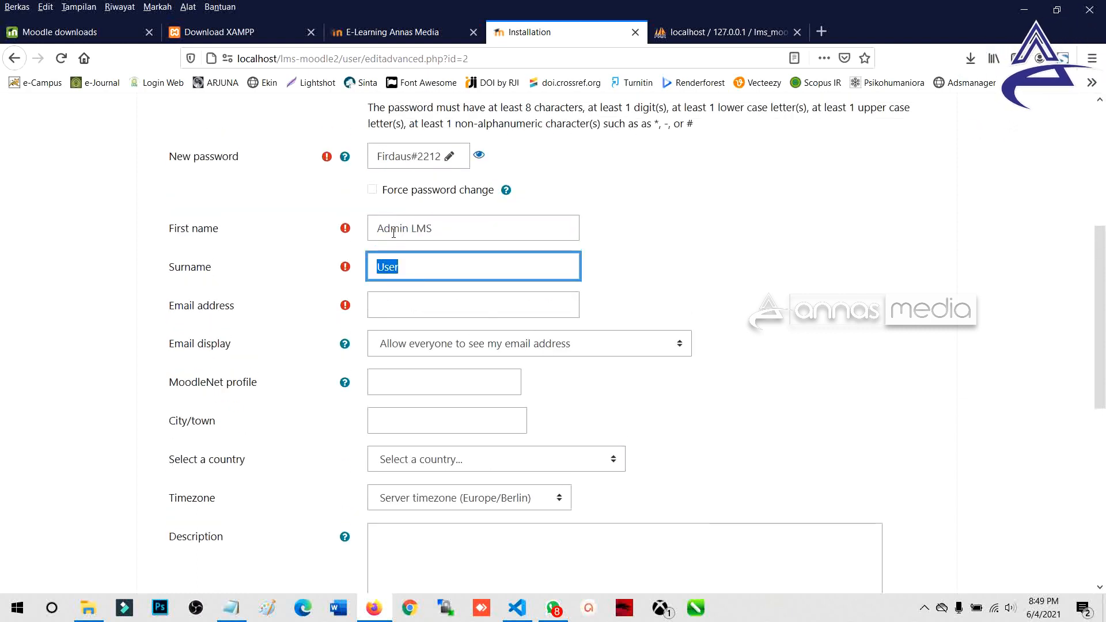
pyautogui.click(412, 229)
pyautogui.click(406, 262)
pyautogui.hotkey('ctrl', 'a')
pyautogui.write('Admin')
# Step: Enter the administrator's e-mail address in the Email field
pyautogui.click(395, 305)
pyautogui.write('info')
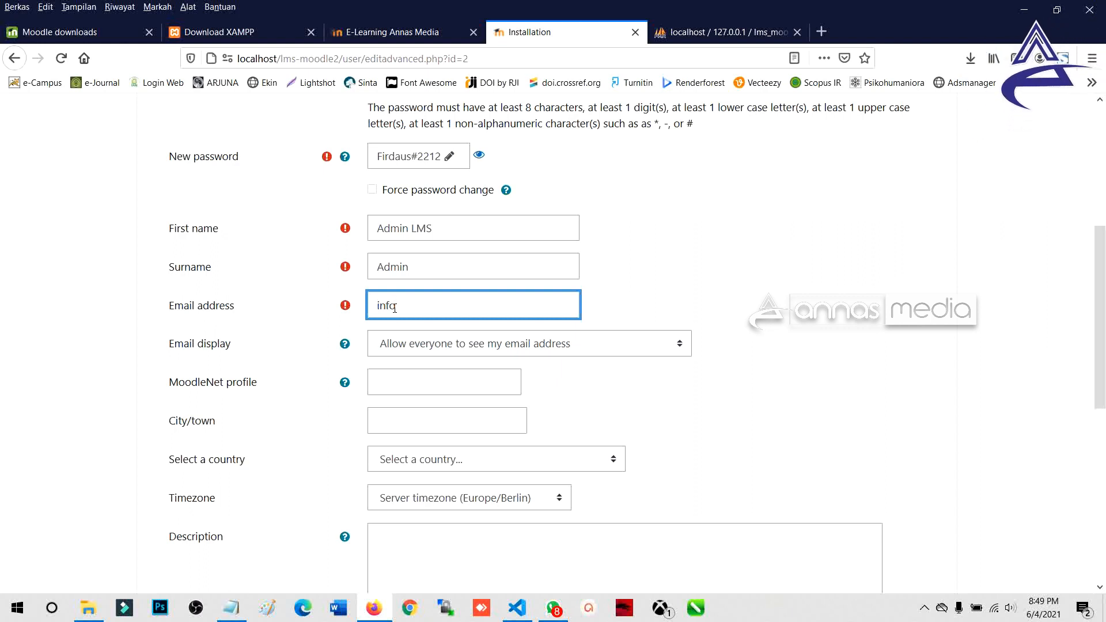
pyautogui.doubleClick(394, 307)
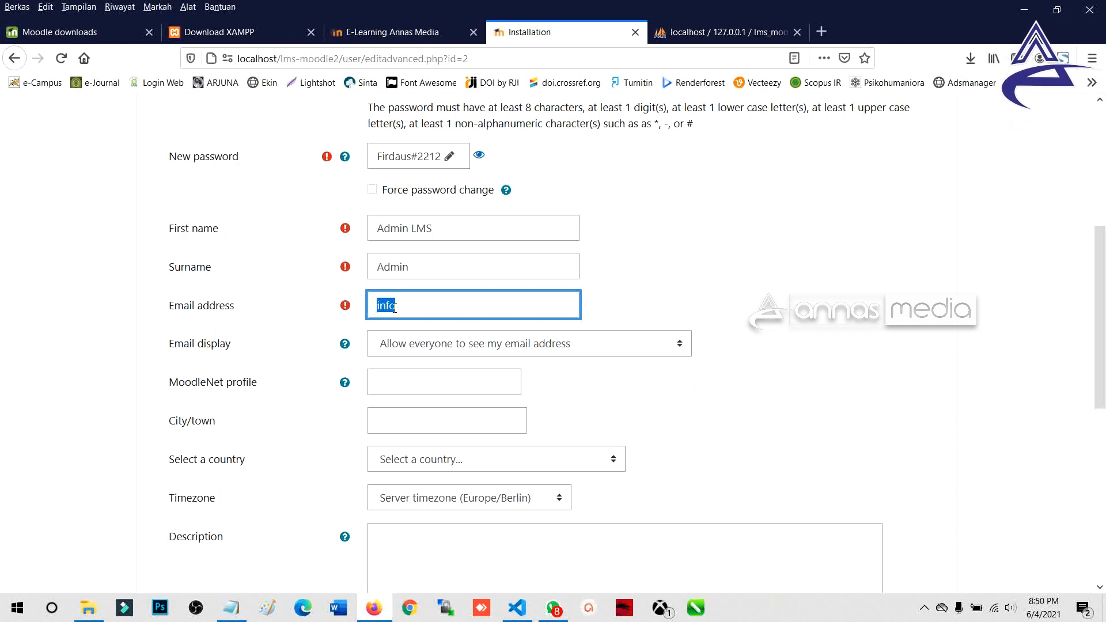
pyautogui.write('e')
pyautogui.press('BackSpace')
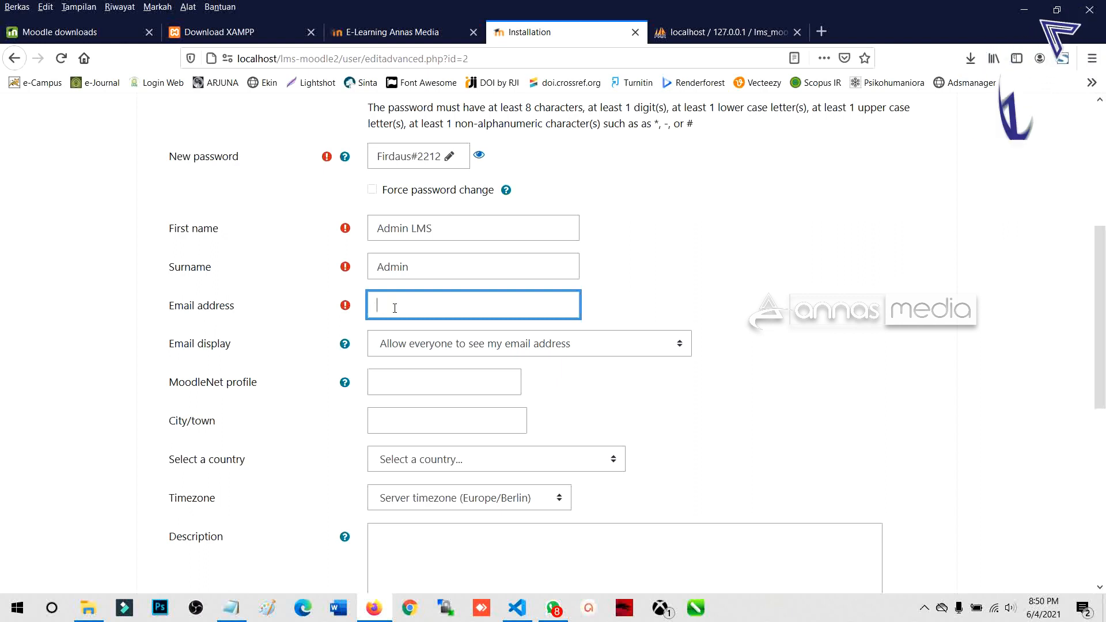
pyautogui.write('@')
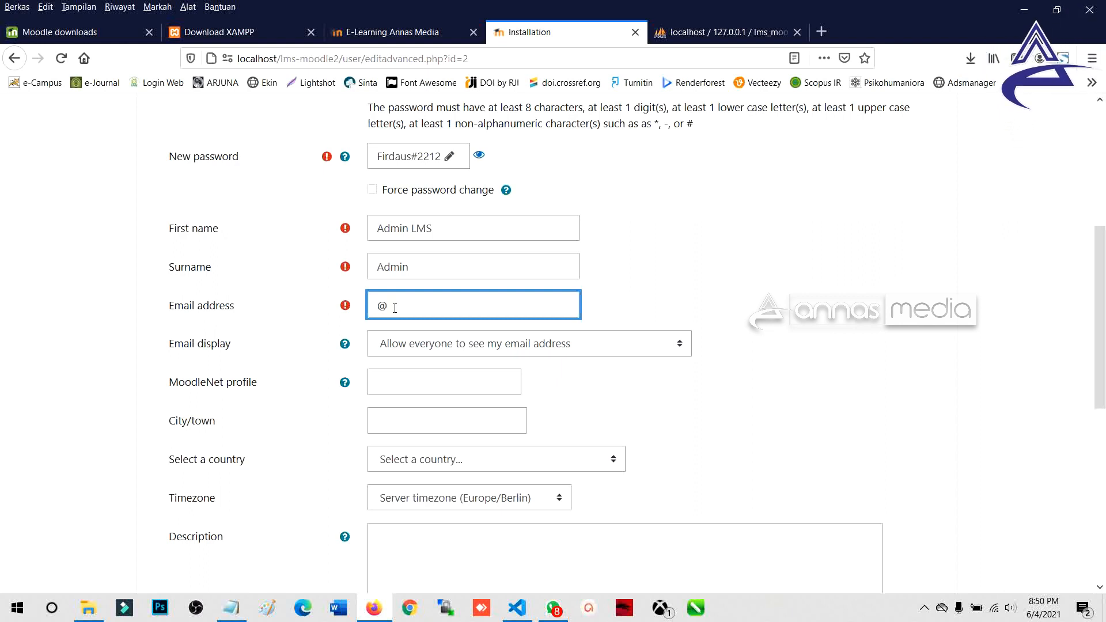
pyautogui.press('BackSpace')
pyautogui.press('Left')
pyautogui.press('Left')
pyautogui.press('Left')
pyautogui.press('Left')
pyautogui.press('Left')
pyautogui.press('Left')
pyautogui.press('Left')
pyautogui.press('Left')
pyautogui.press('Left')
pyautogui.press('Left')
pyautogui.press('Left')
pyautogui.press('Left')
pyautogui.press('Left')
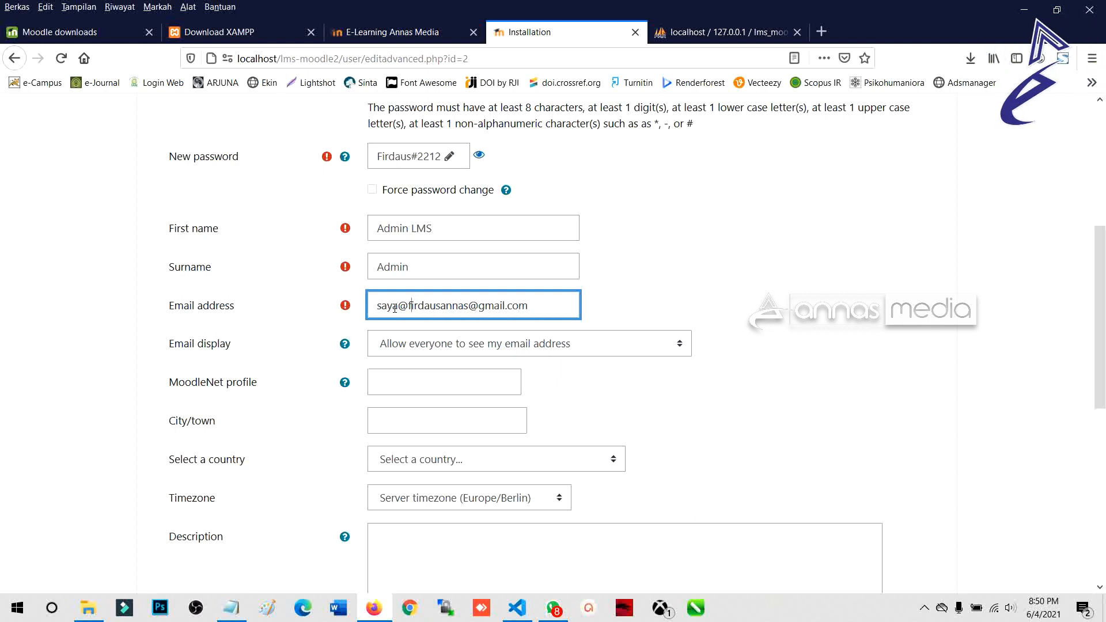
pyautogui.moveTo(397, 306); pyautogui.dragTo(407, 306)
pyautogui.write('.')
# Step: Set Email display to 'Allow everyone' to see the e-mail address
pyautogui.scroll(-3, 478, 187)
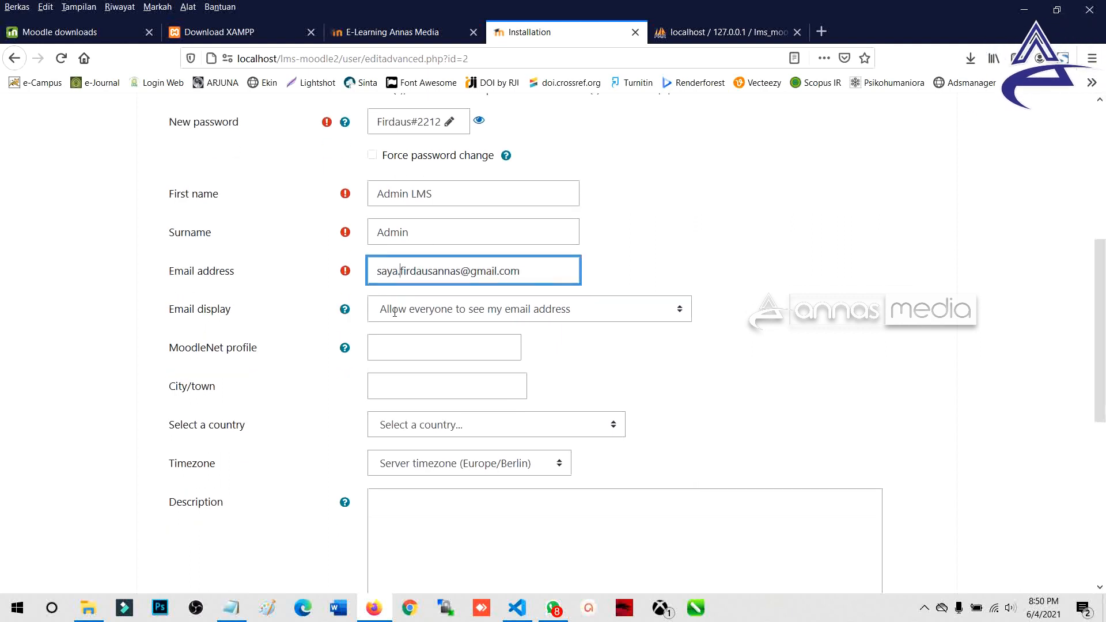
pyautogui.click(478, 190)
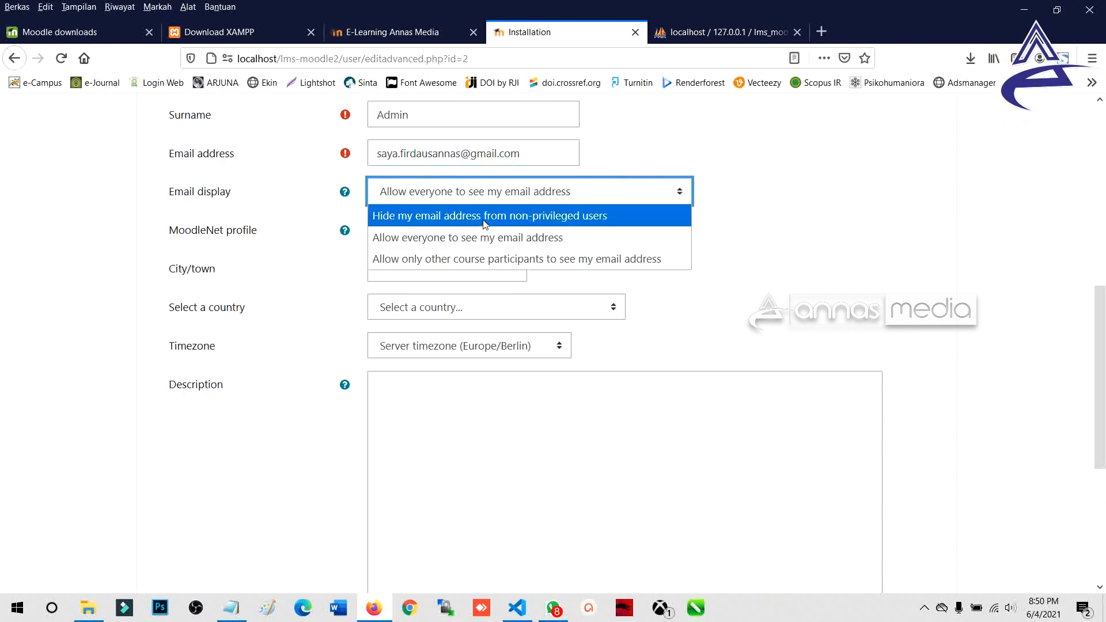
pyautogui.click(484, 223)
pyautogui.click(463, 199)
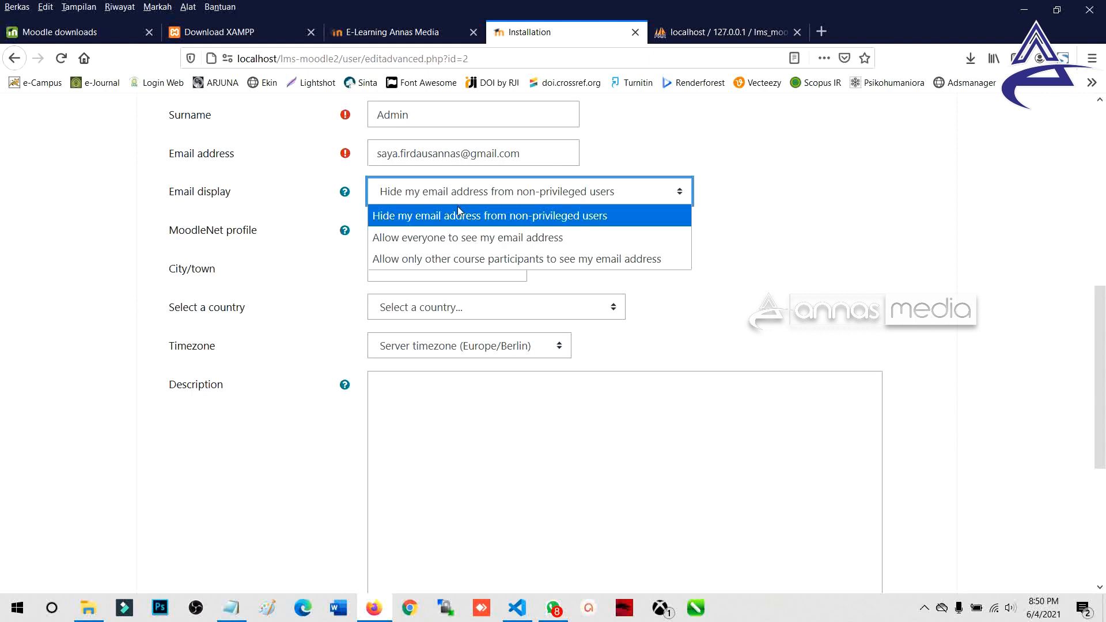
pyautogui.click(444, 232)
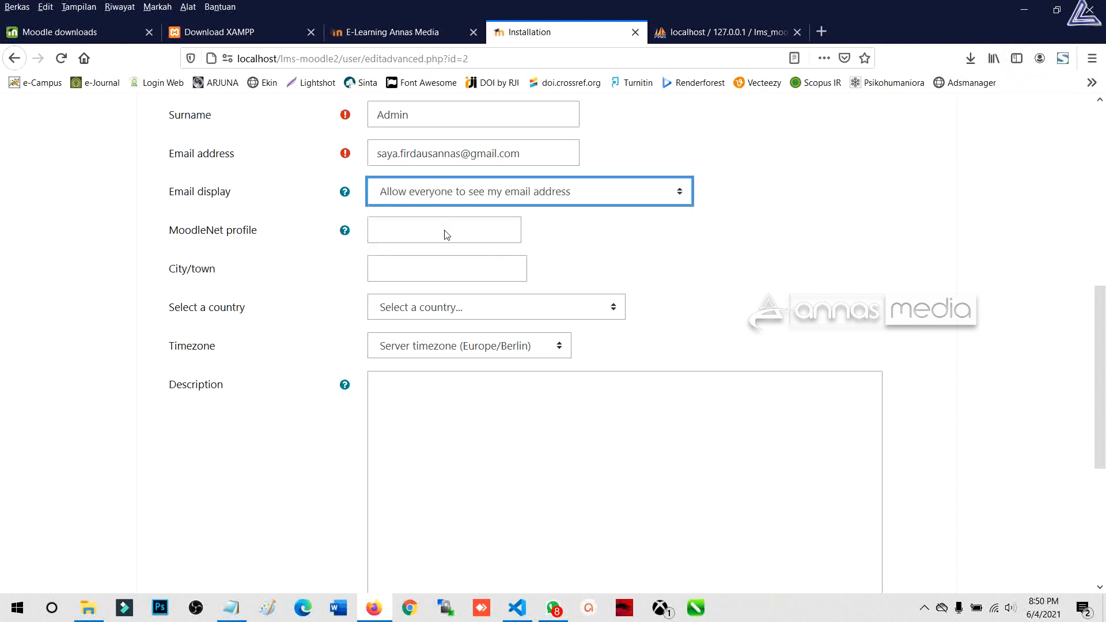
pyautogui.scroll(-1, 403, 271)
pyautogui.scroll(1, 397, 260)
# Step: Set the city/town to Bukittinggi and choose Indonesia as the country
pyautogui.click(401, 266)
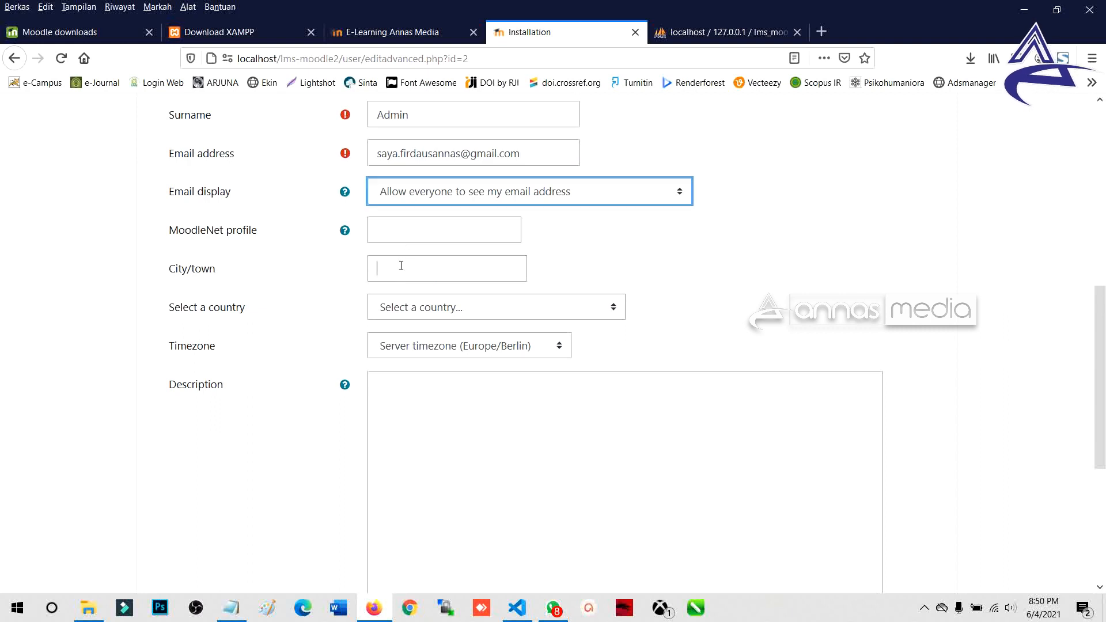
pyautogui.write('Bu')
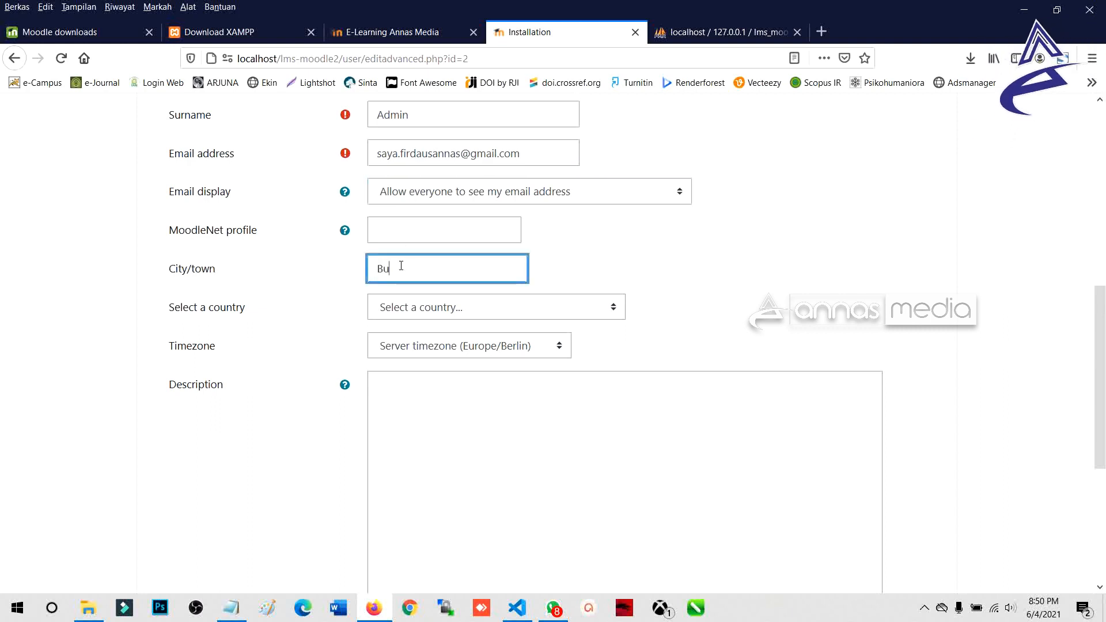
pyautogui.write('kittinggi')
pyautogui.press('Tab')
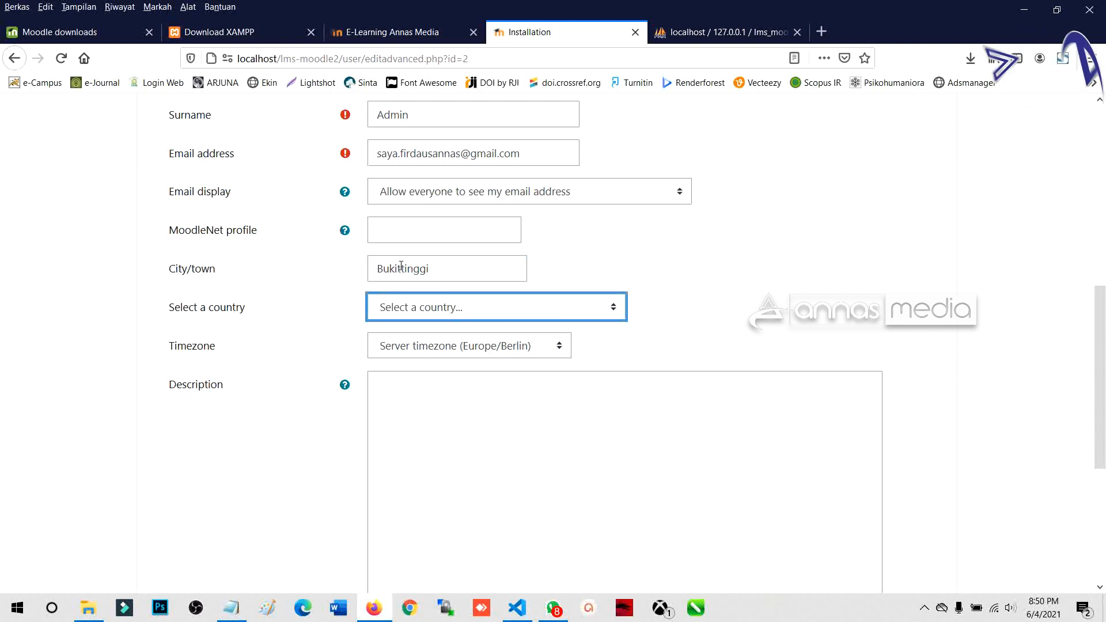
pyautogui.click(500, 312)
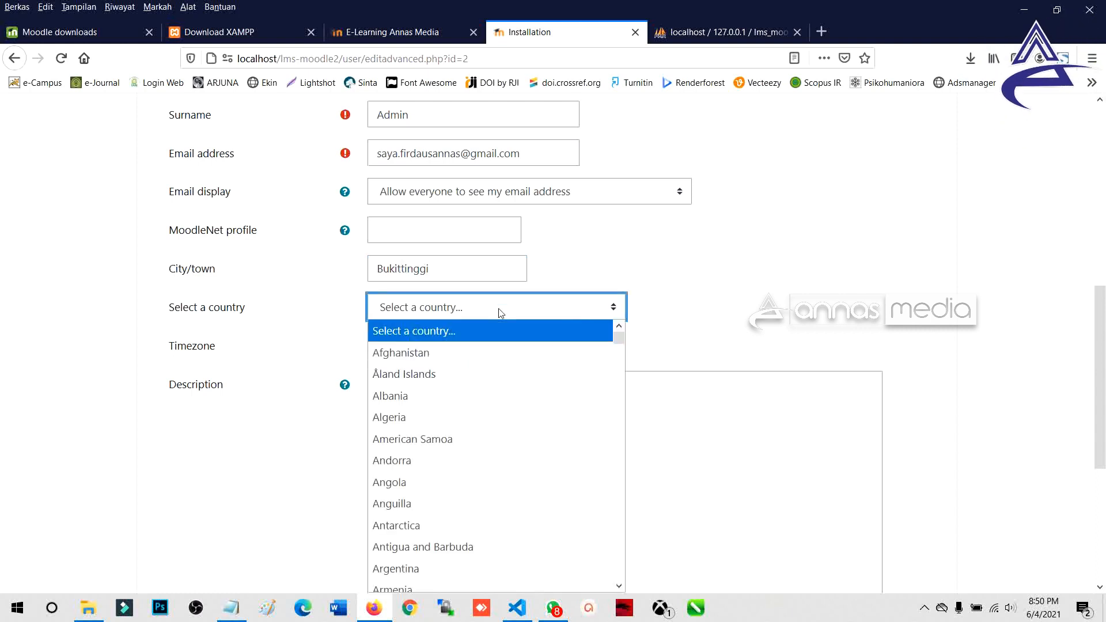
pyautogui.write('india')
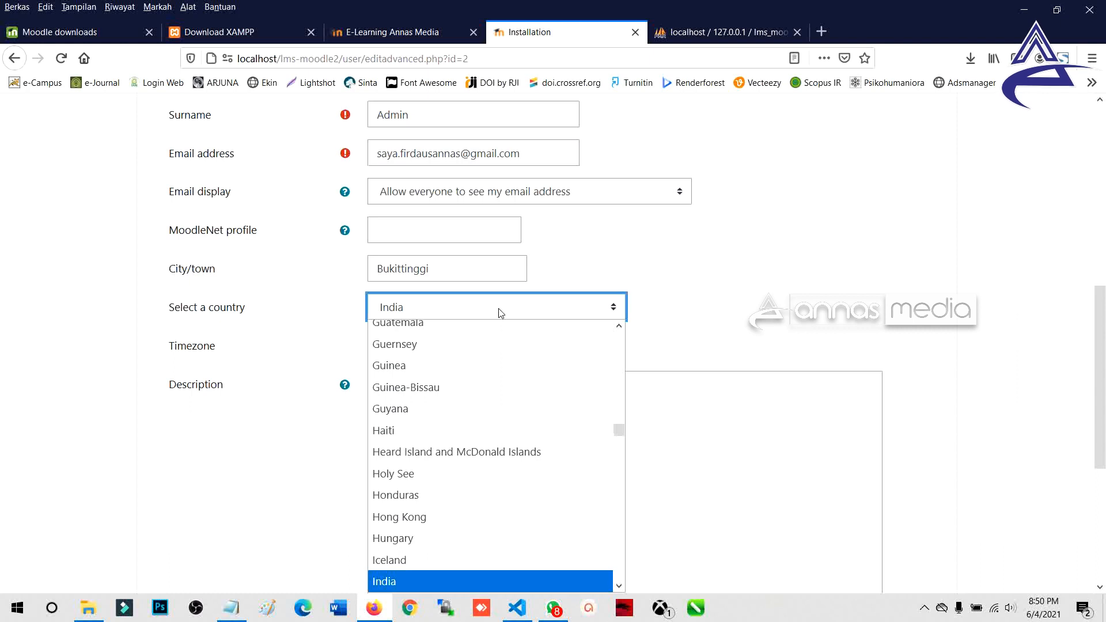
pyautogui.scroll(-2, 455, 404)
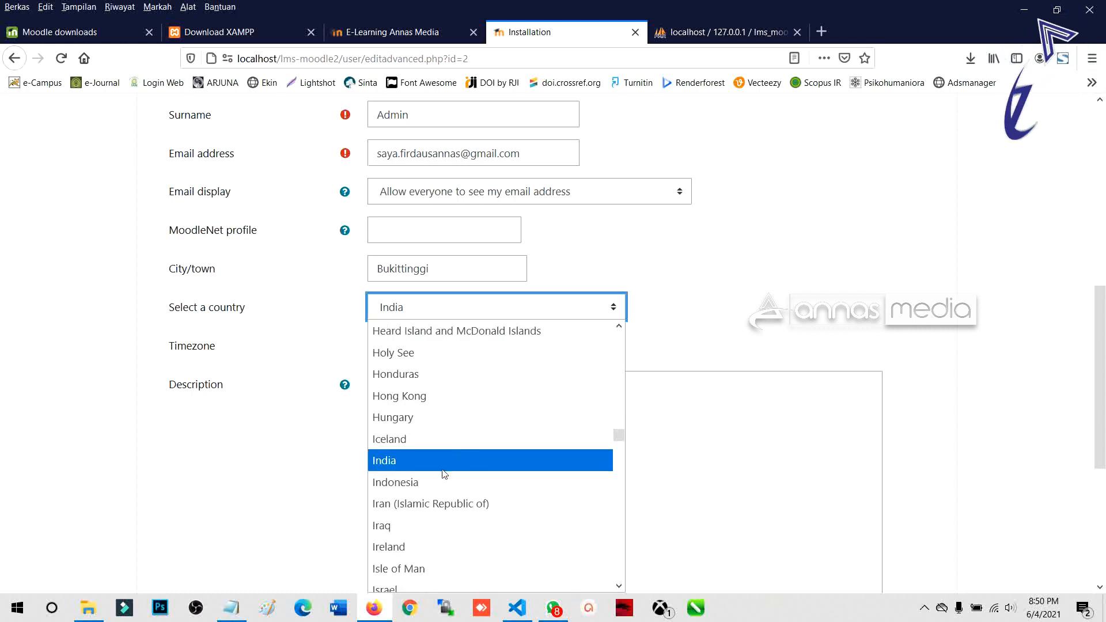
pyautogui.click(442, 480)
pyautogui.click(428, 351)
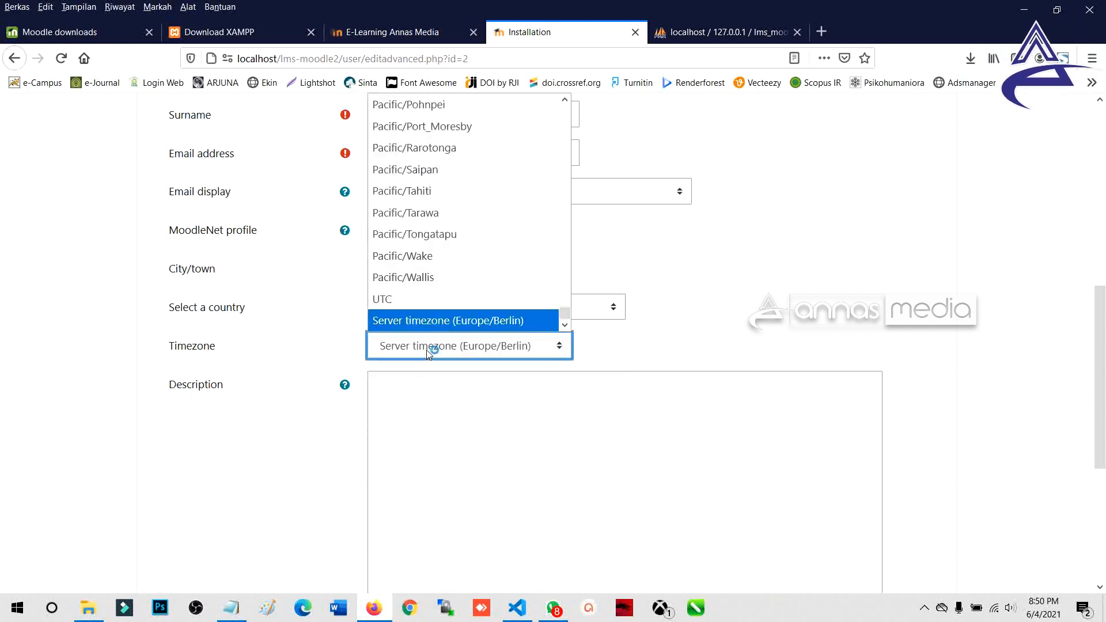
# Step: Pick Asia/Bangkok from the Timezone list in place of the server timezone
pyautogui.scroll(8, 435, 271)
pyautogui.scroll(15, 436, 273)
pyautogui.scroll(20, 437, 273)
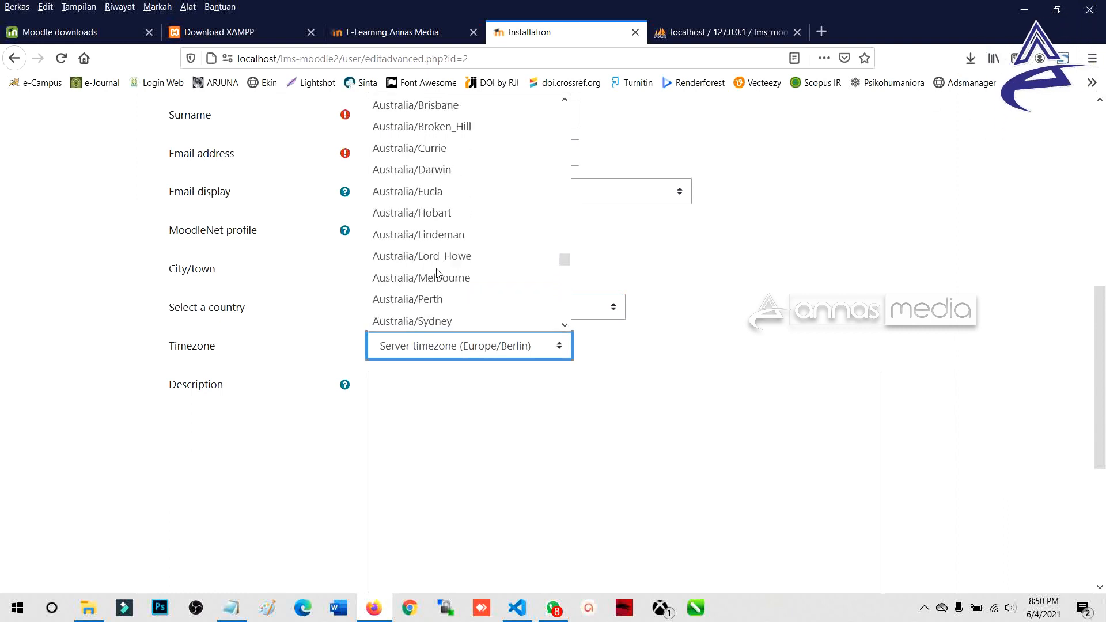
pyautogui.scroll(20, 437, 273)
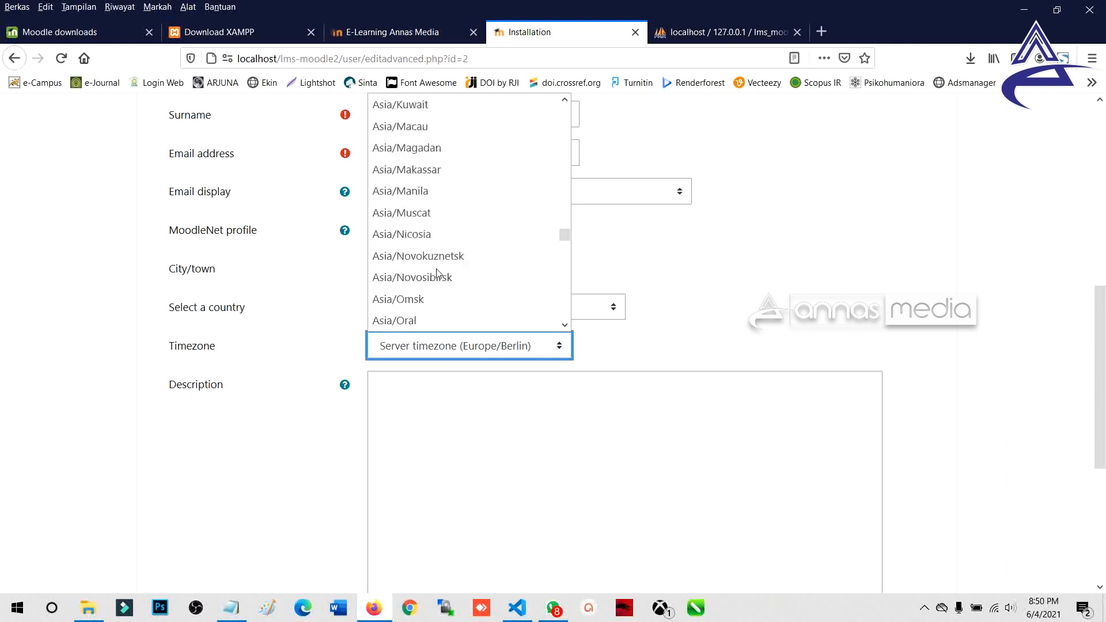
pyautogui.scroll(20, 437, 273)
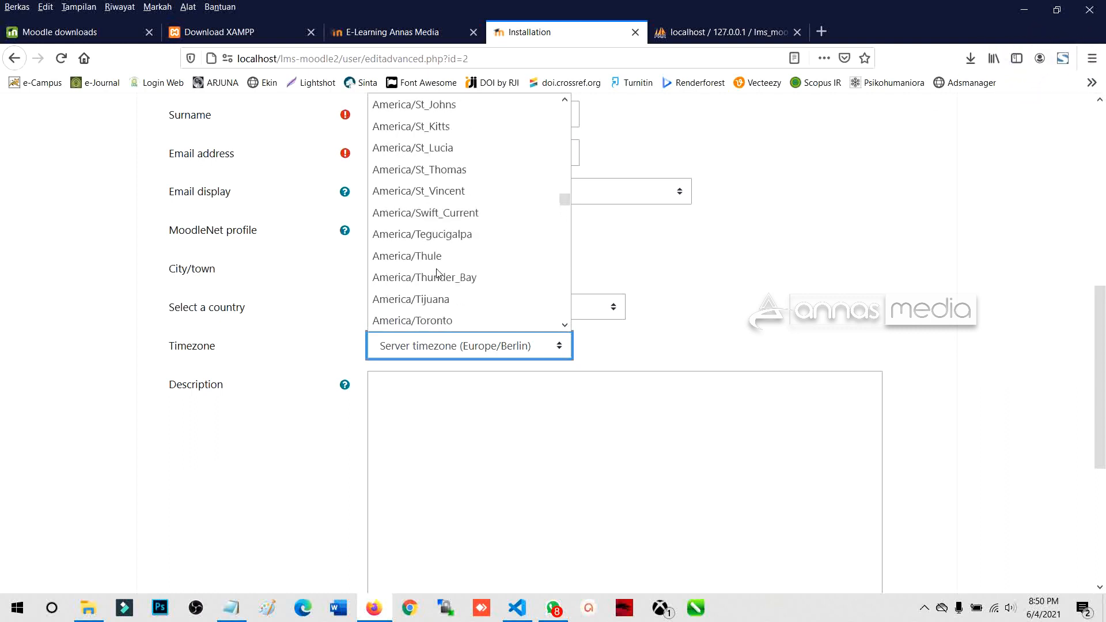
pyautogui.scroll(7, 481, 223)
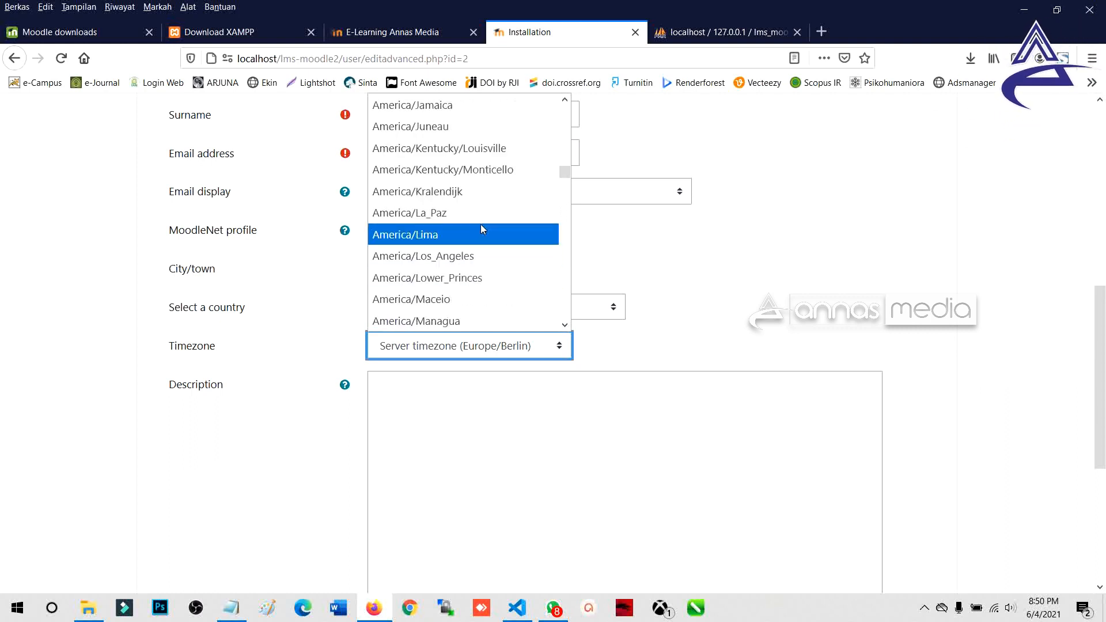
pyautogui.scroll(-12, 486, 227)
pyautogui.scroll(-20, 487, 238)
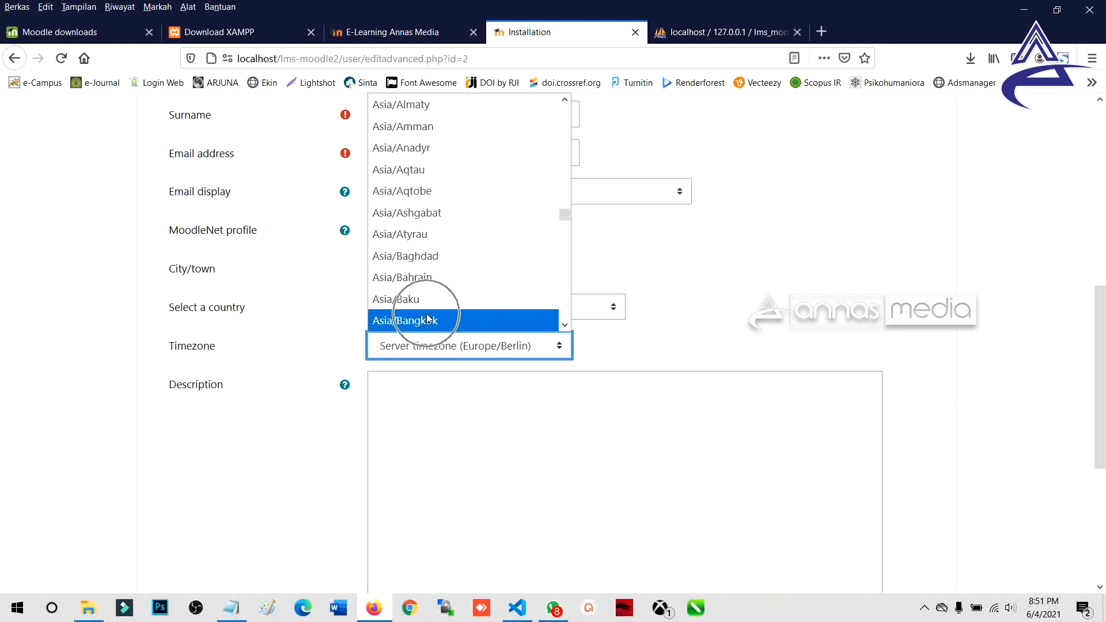
pyautogui.scroll(-1, 429, 311)
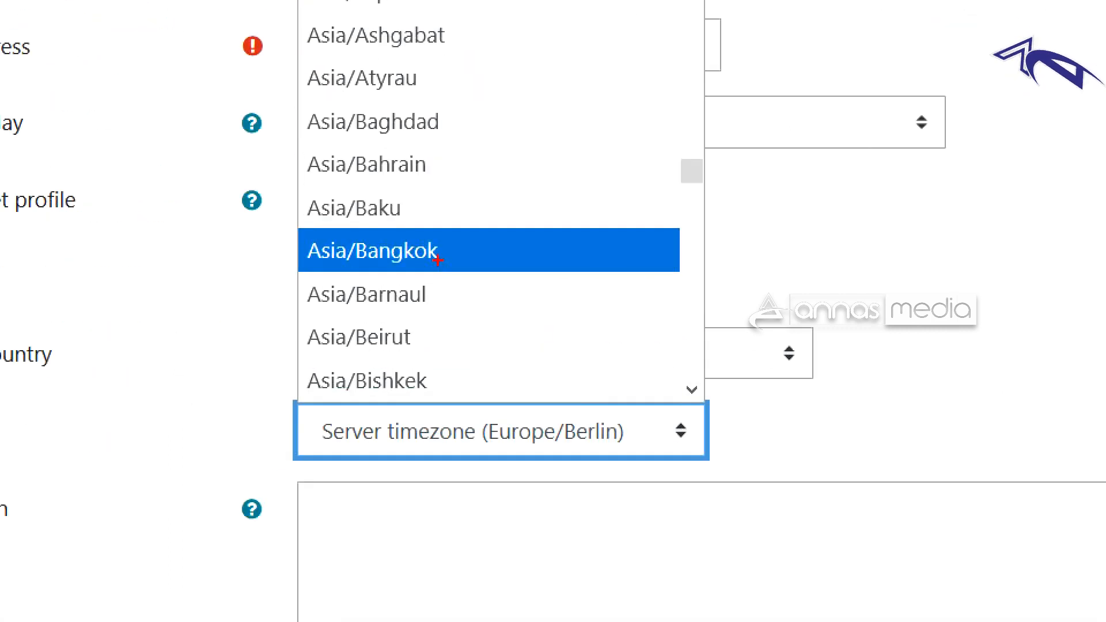
pyautogui.moveTo(360, 239)
pyautogui.mouseDown()
pyautogui.moveTo(426, 276)
pyautogui.moveTo(349, 253)
pyautogui.mouseUp()
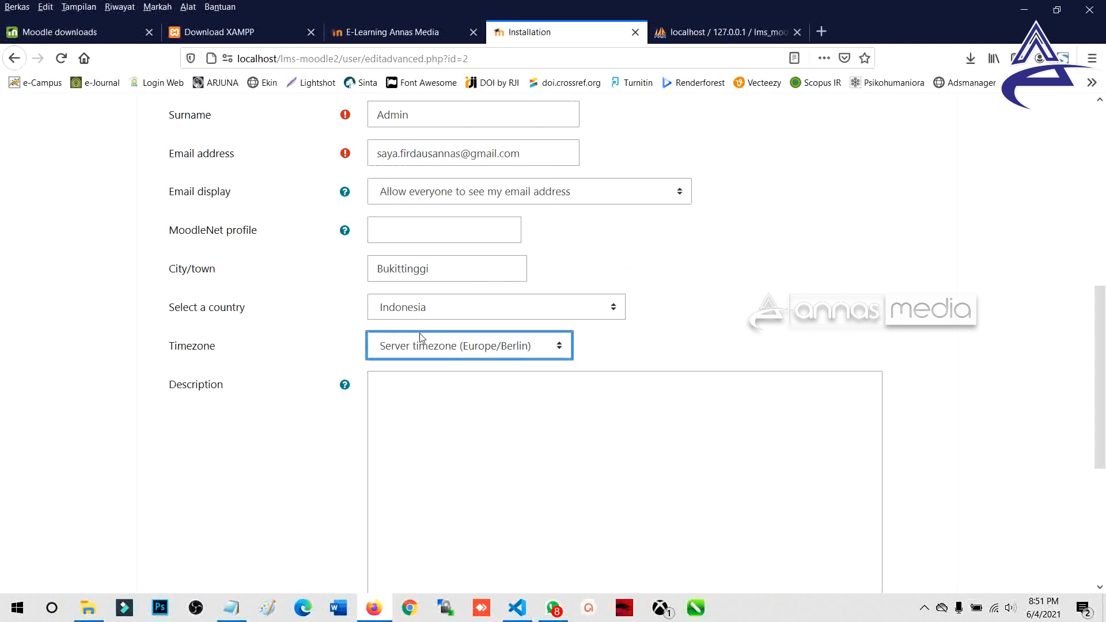
pyautogui.click(420, 340)
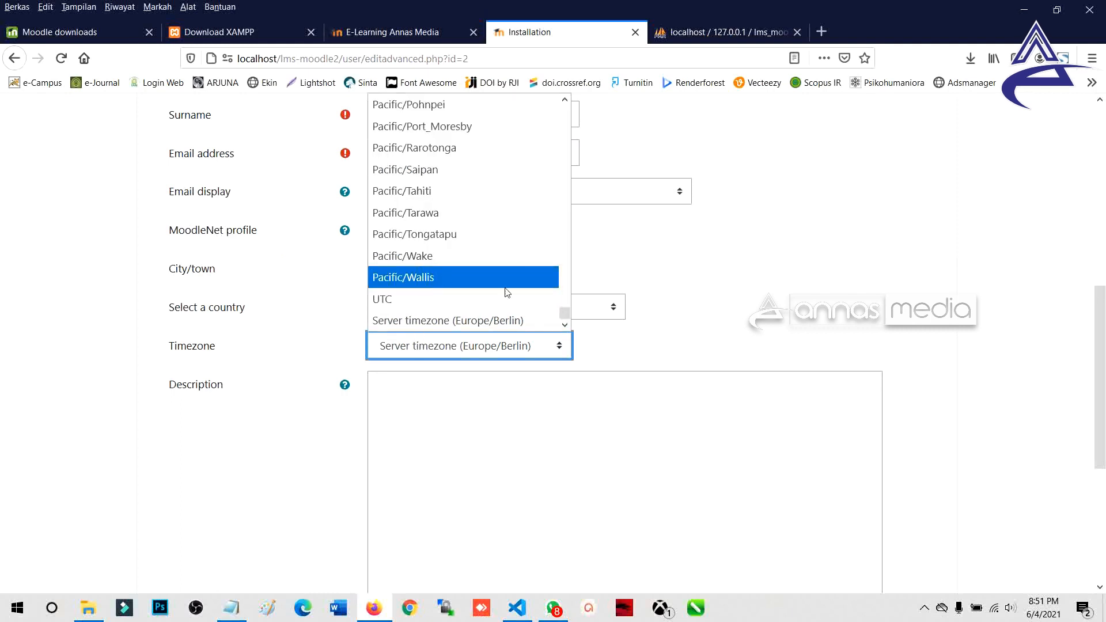
pyautogui.moveTo(565, 314); pyautogui.dragTo(563, 218)
pyautogui.click(452, 182)
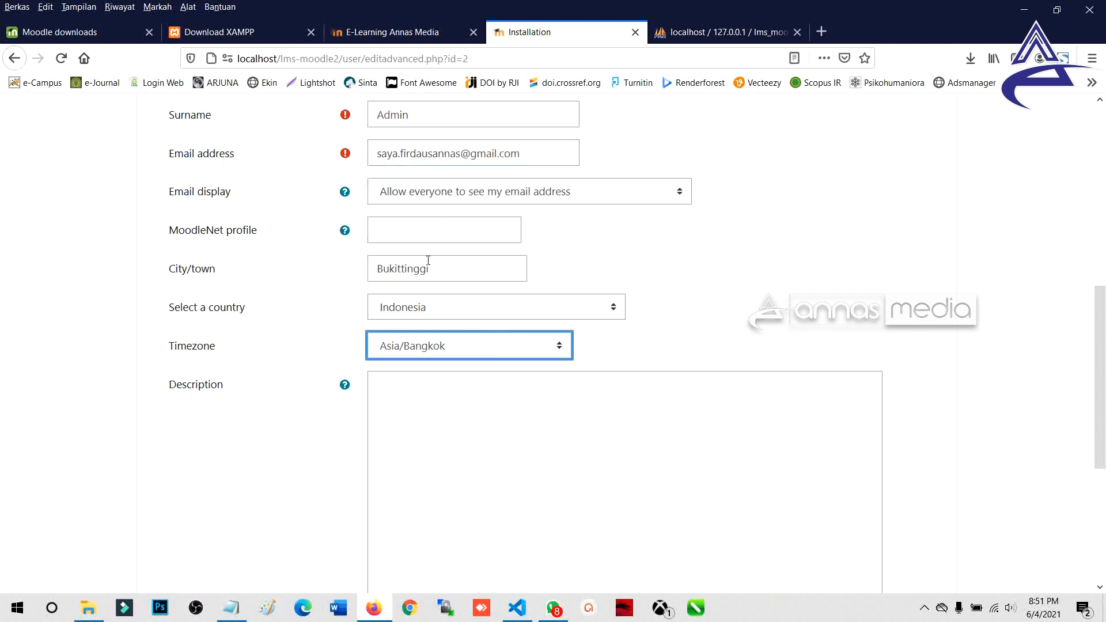
# Step: Write 'Sistem e-Learning Perguruan Tinggi' as the profile description
pyautogui.scroll(-4, 446, 205)
pyautogui.click(447, 208)
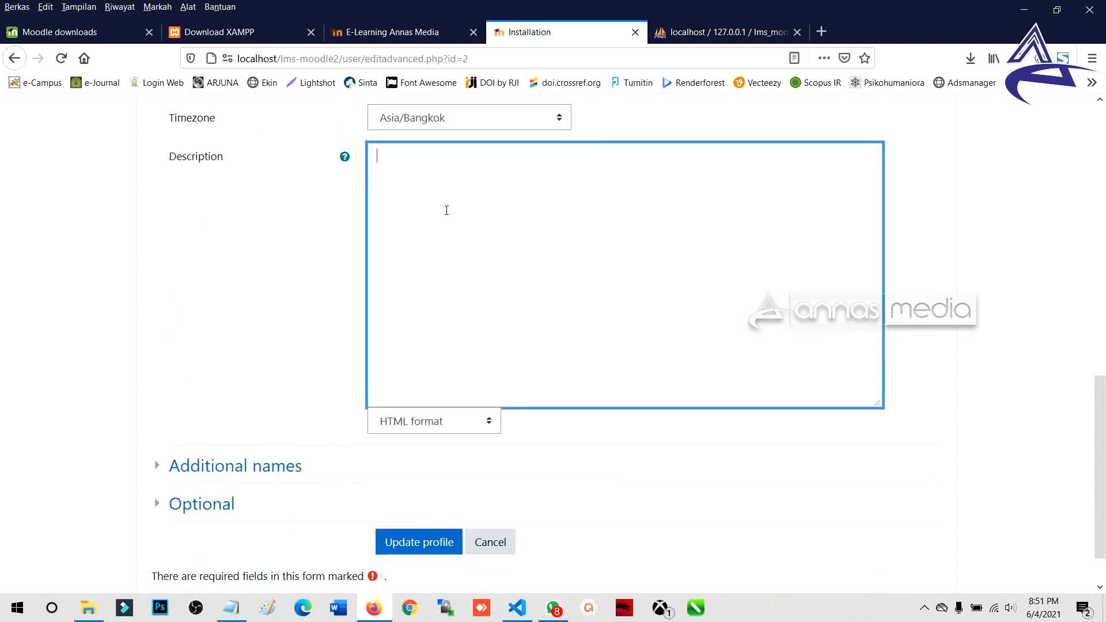
pyautogui.scroll(3, 447, 231)
pyautogui.write('LMS')
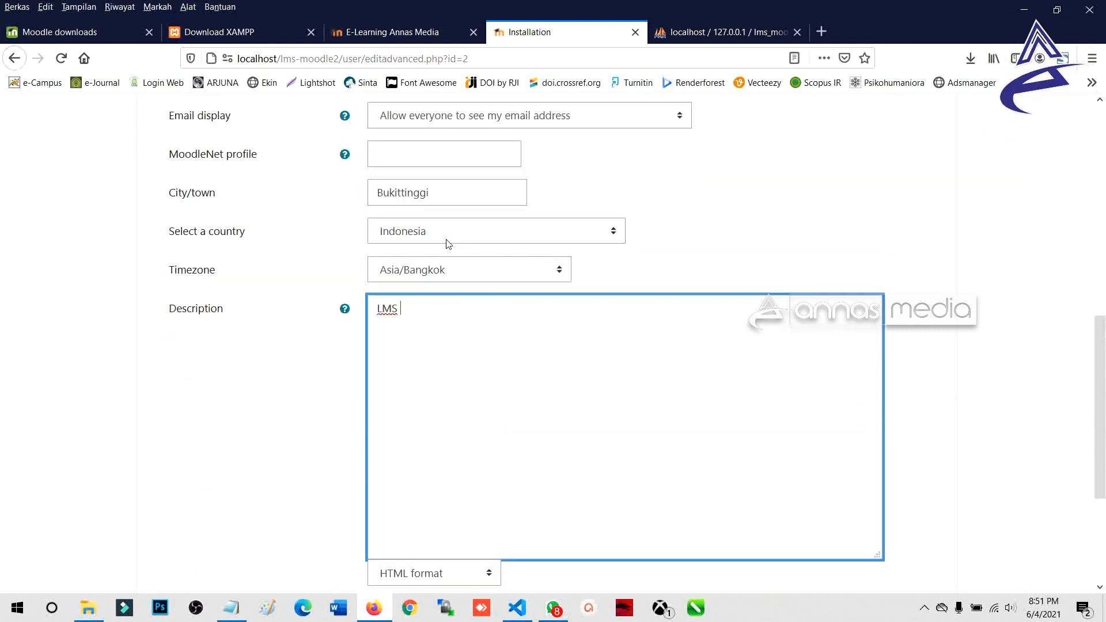
pyautogui.hotkey('ctrl', 'a')
pyautogui.write('Sistem ')
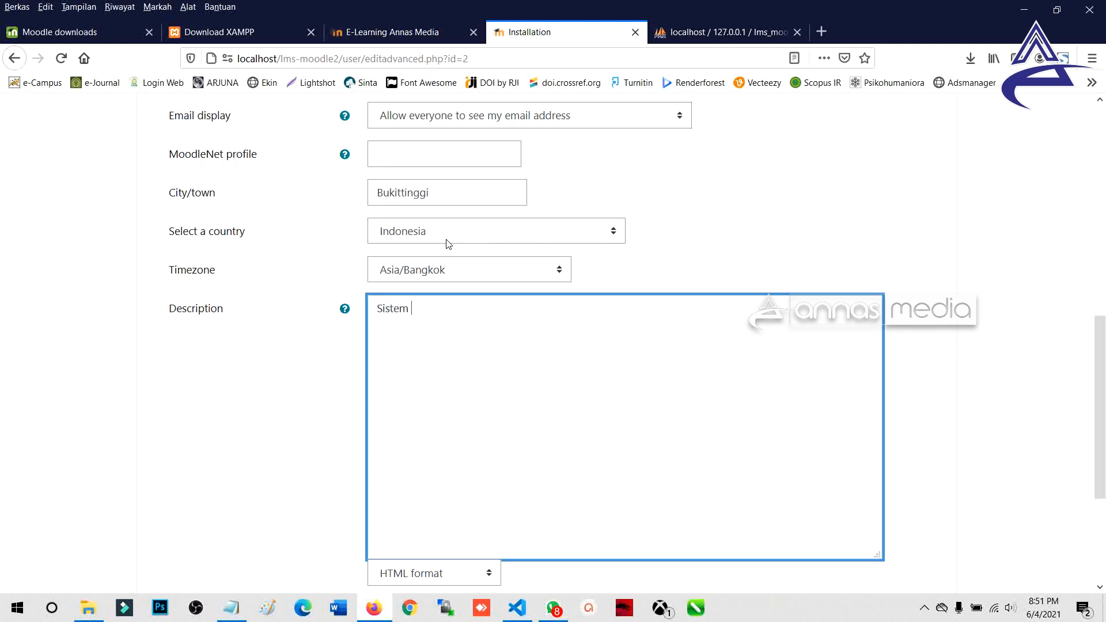
pyautogui.write('e-Learni')
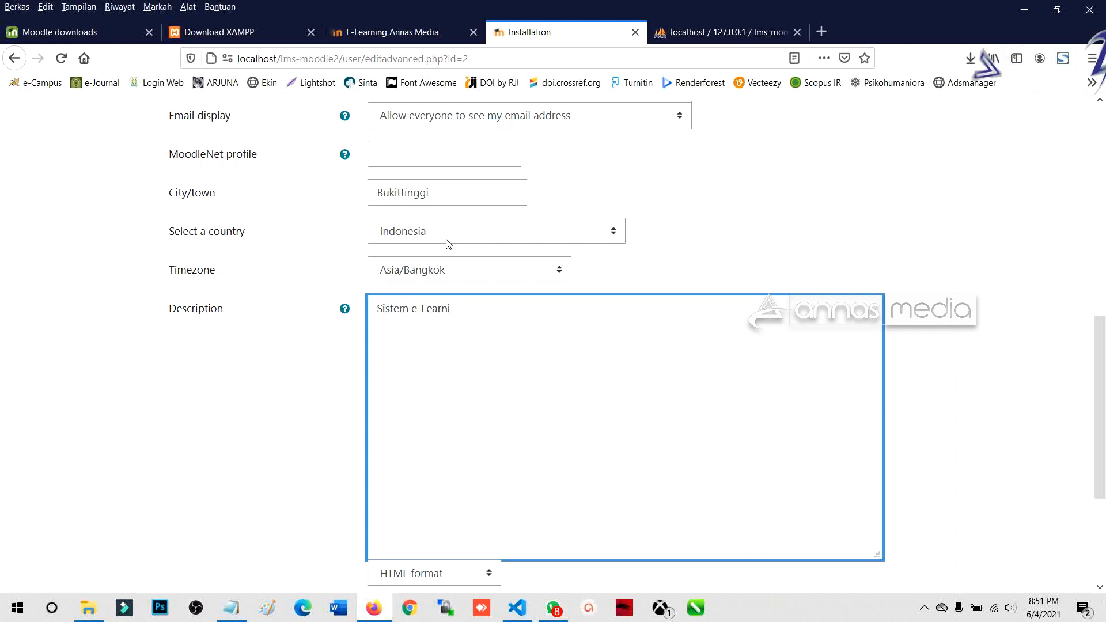
pyautogui.write('ng SMA')
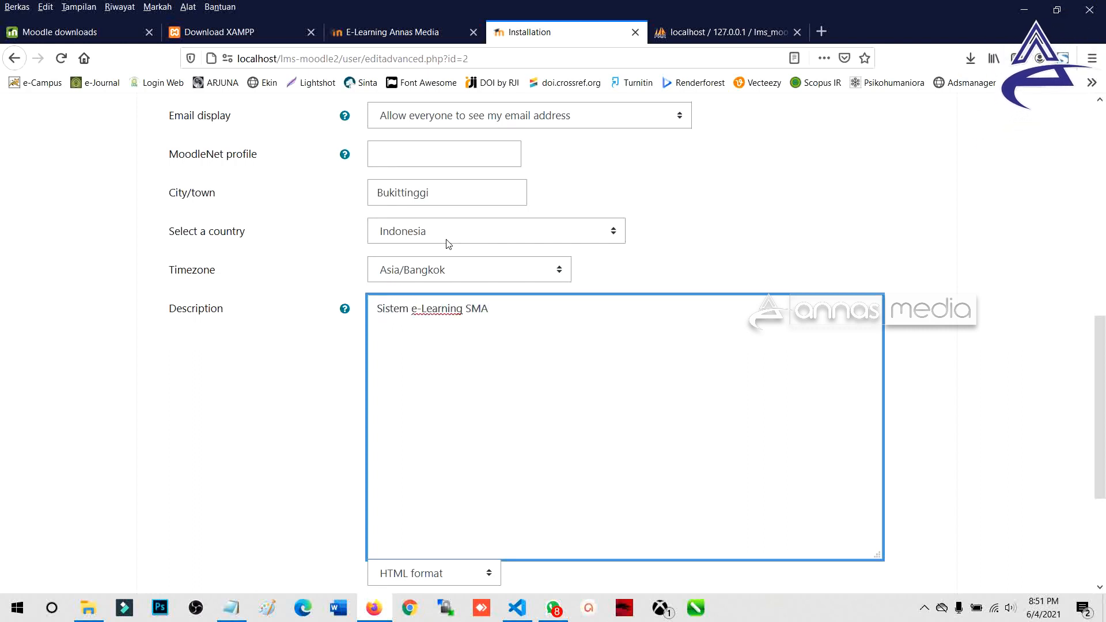
pyautogui.press('BackSpace')
pyautogui.press('BackSpace')
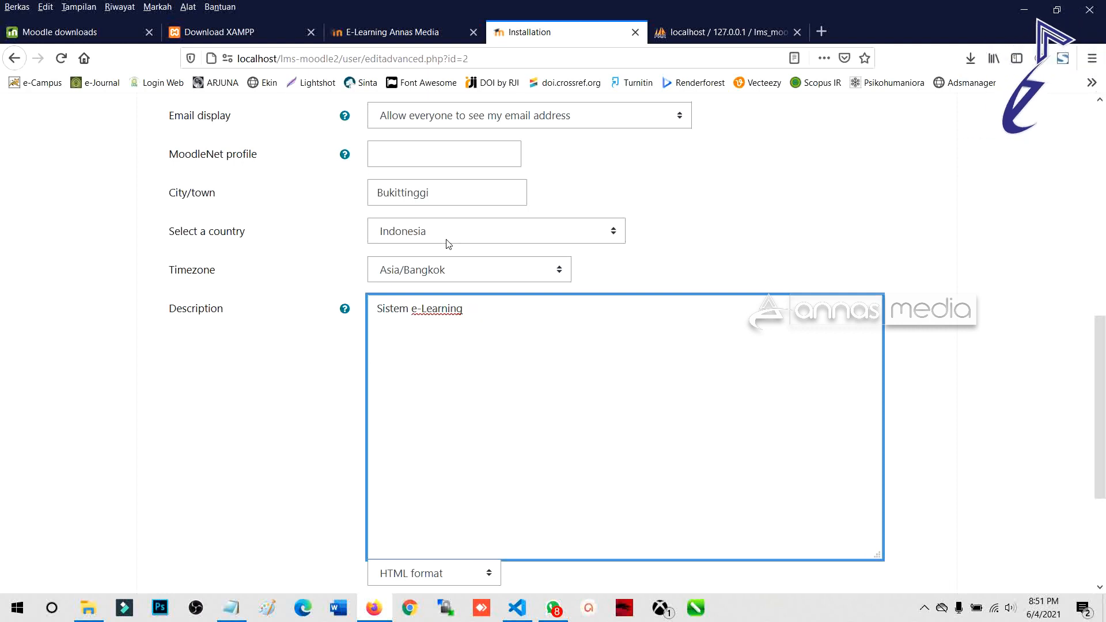
pyautogui.write('Perguruan TIngg')
pyautogui.press('BackSpace')
pyautogui.press('BackSpace')
pyautogui.press('BackSpace')
pyautogui.write('inggi')
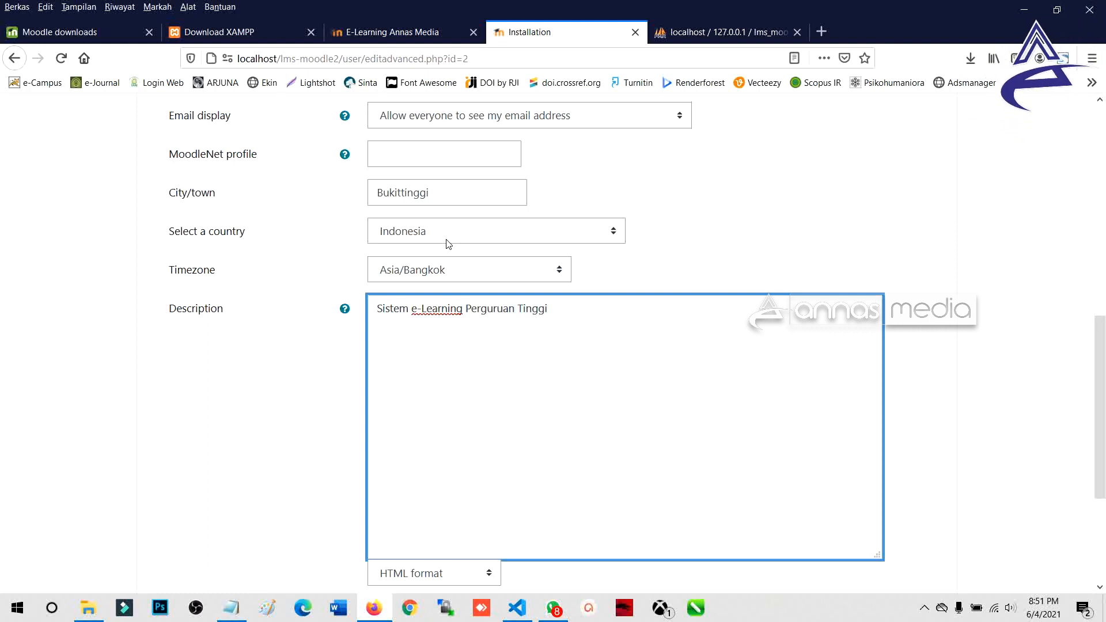
# Step: Expand the Additional names and Optional sections, then submit with Update profile
pyautogui.scroll(-5, 449, 282)
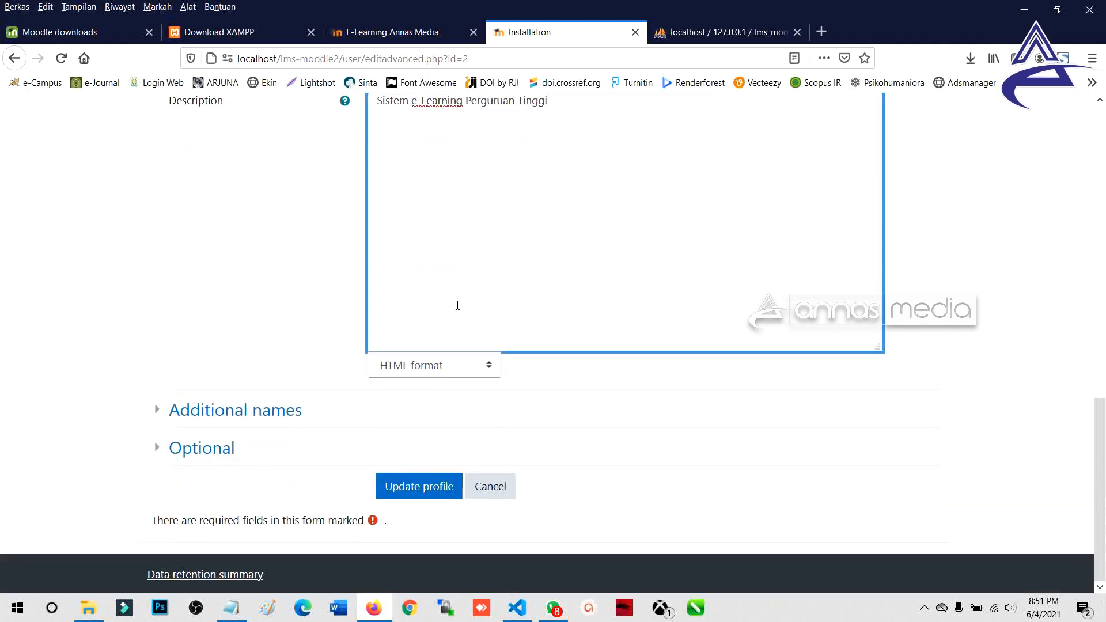
pyautogui.click(271, 410)
pyautogui.scroll(-3, 242, 339)
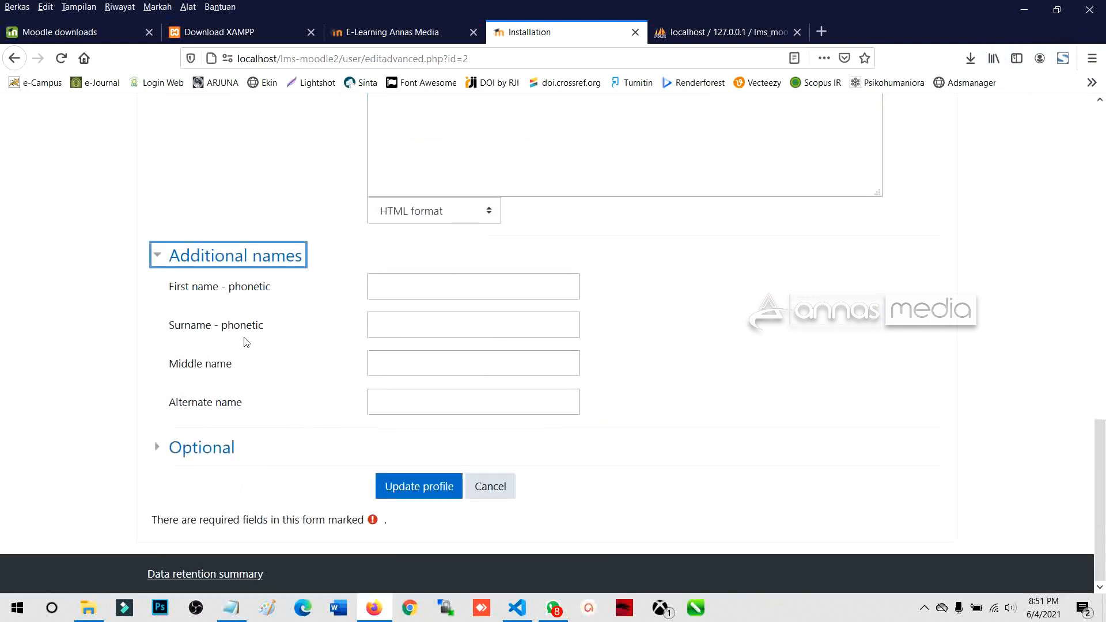
pyautogui.click(173, 447)
pyautogui.scroll(-4, 254, 407)
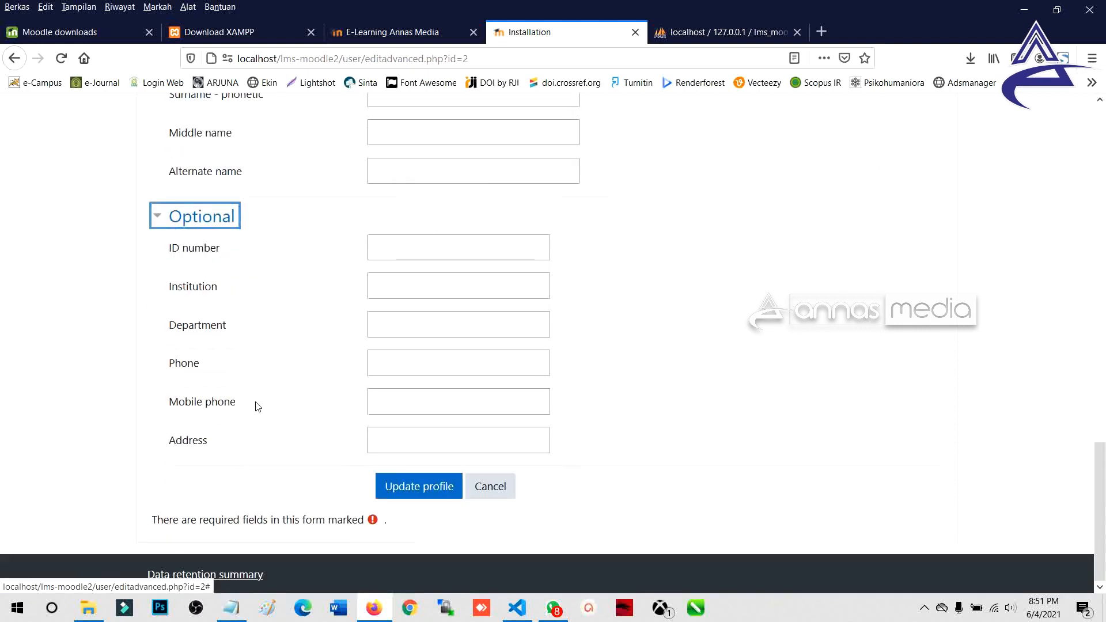
pyautogui.click(433, 487)
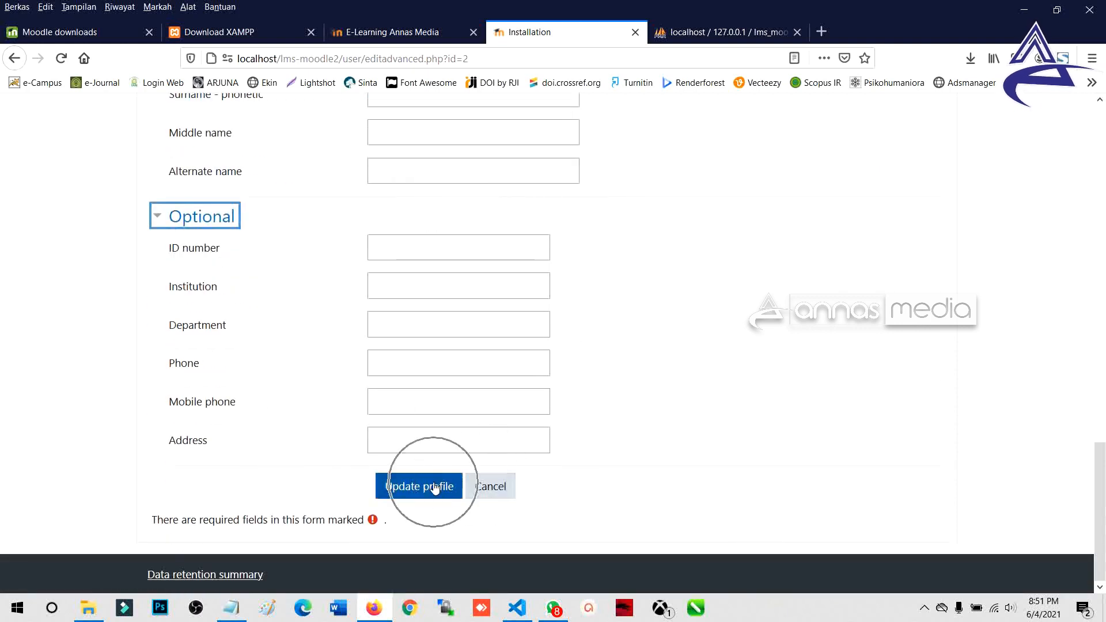
# Step: After Moodle rejects the username, change its capital F to lowercase and resubmit the profile
pyautogui.click(435, 488)
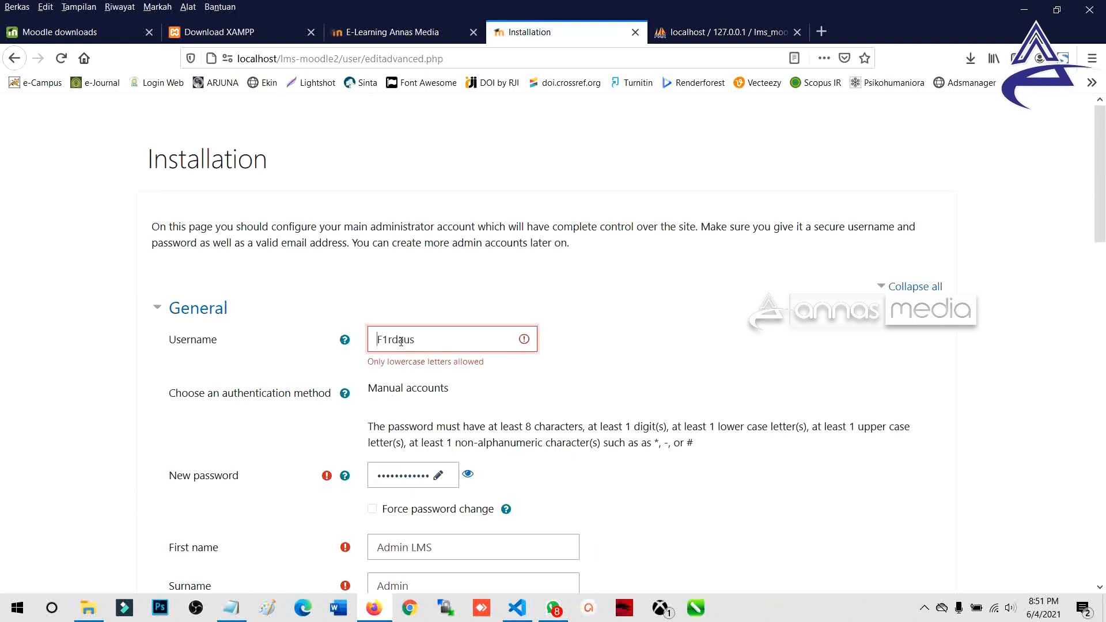
pyautogui.scroll(-1, 409, 322)
pyautogui.doubleClick(420, 258)
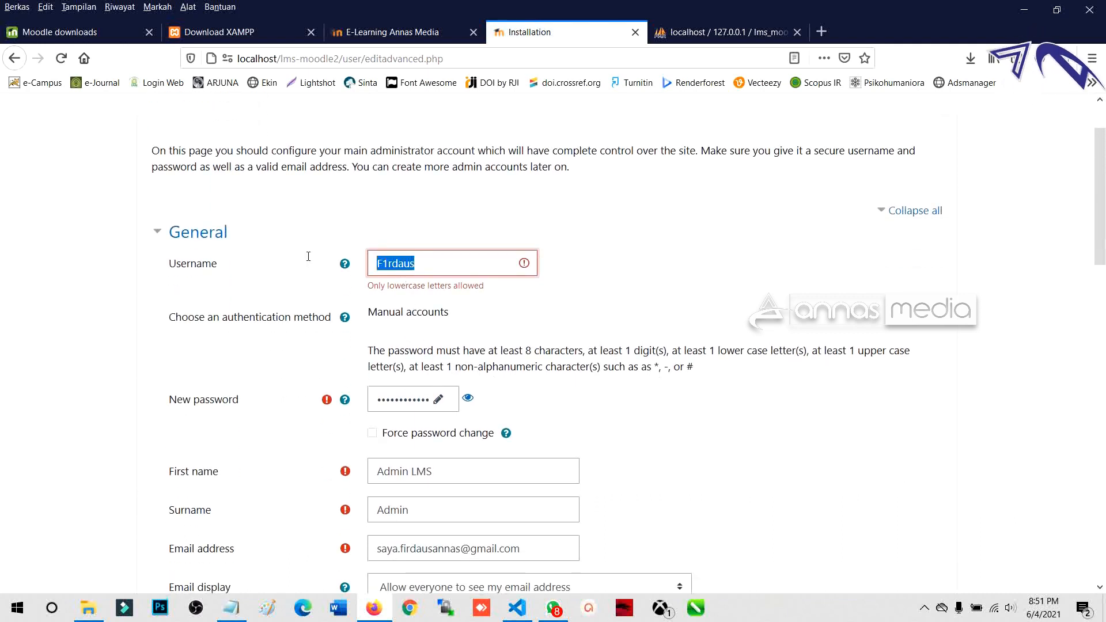
pyautogui.click(402, 260)
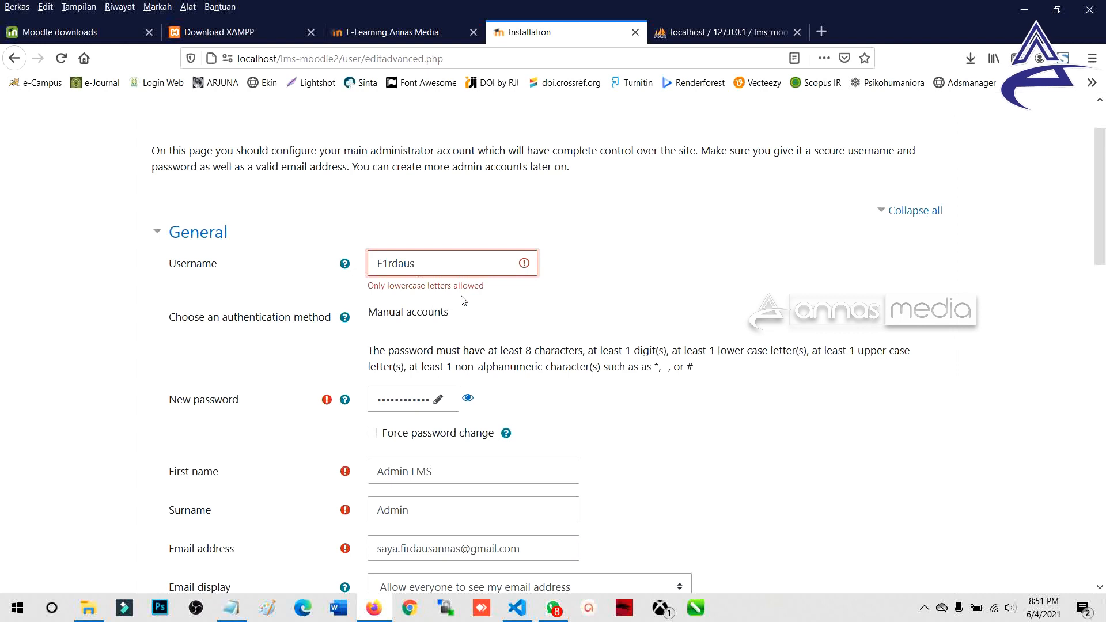
pyautogui.doubleClick(418, 286)
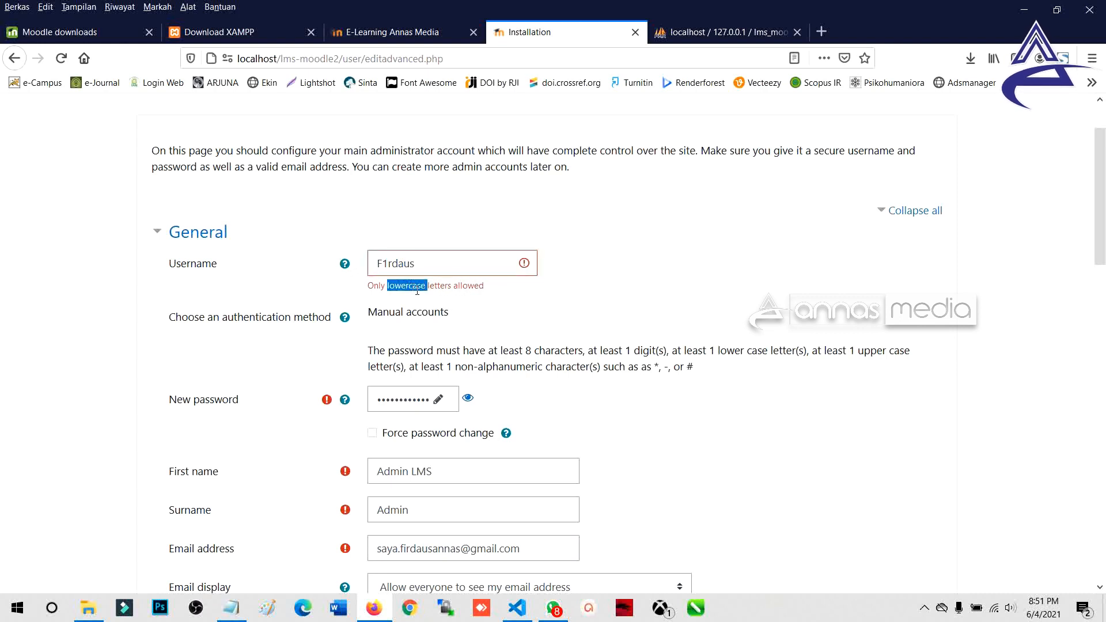
pyautogui.click(390, 262)
pyautogui.moveTo(382, 263); pyautogui.dragTo(377, 263)
pyautogui.write('f')
pyautogui.scroll(-10, 438, 369)
pyautogui.click(420, 486)
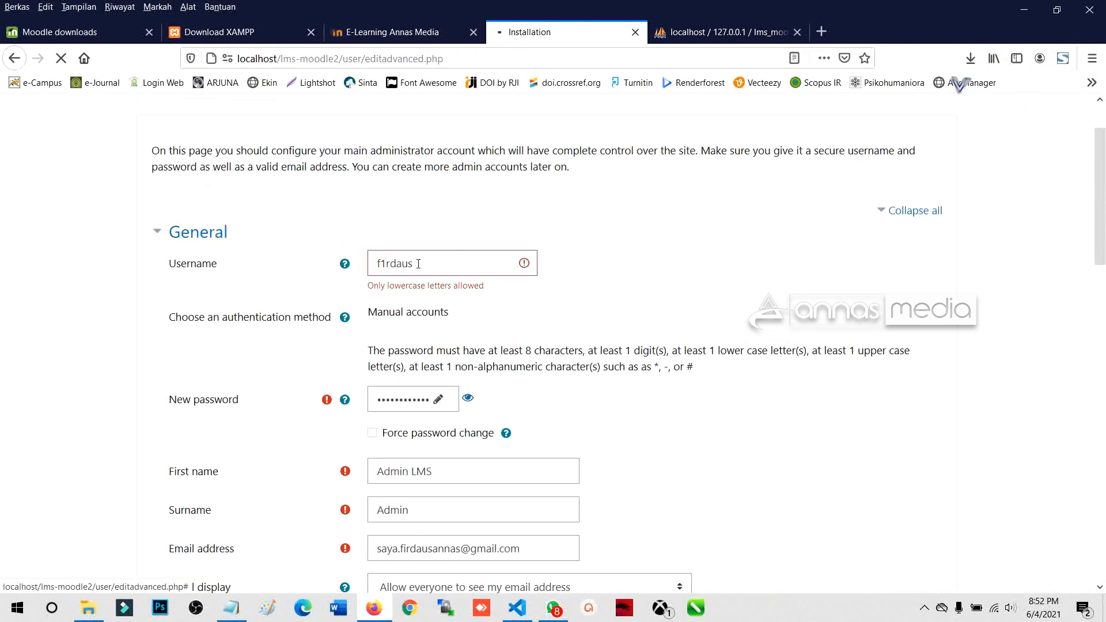
pyautogui.scroll(-9, 473, 473)
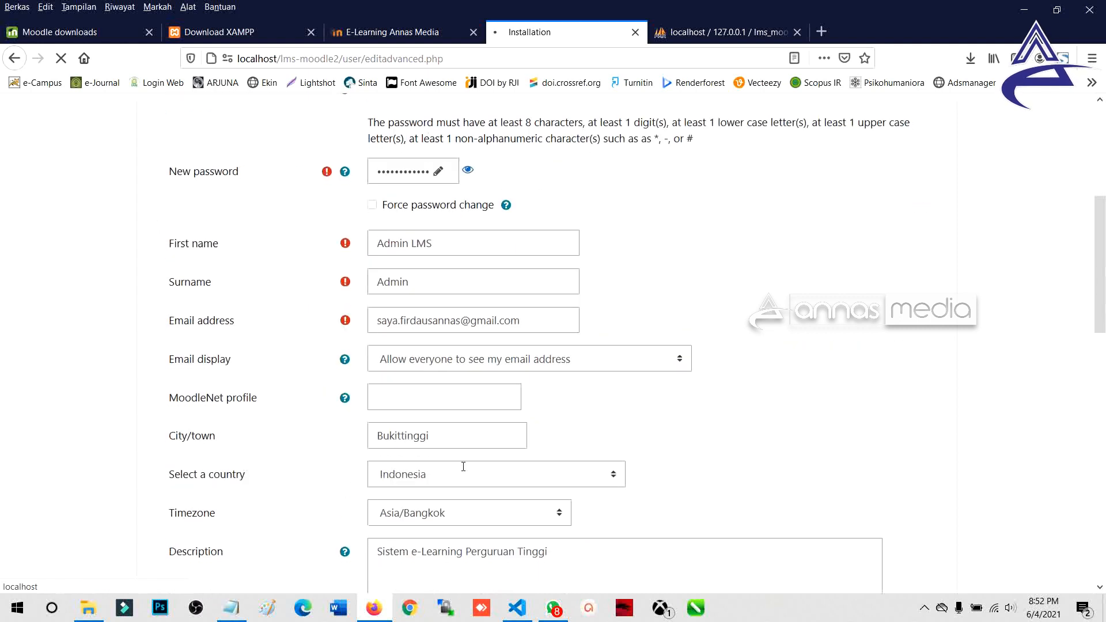
pyautogui.scroll(4, 462, 458)
pyautogui.scroll(3, 462, 456)
pyautogui.click(478, 247)
pyautogui.click(478, 249)
pyautogui.click(478, 249)
pyautogui.click(372, 258)
pyautogui.click(381, 255)
pyautogui.moveTo(377, 252); pyautogui.dragTo(442, 250)
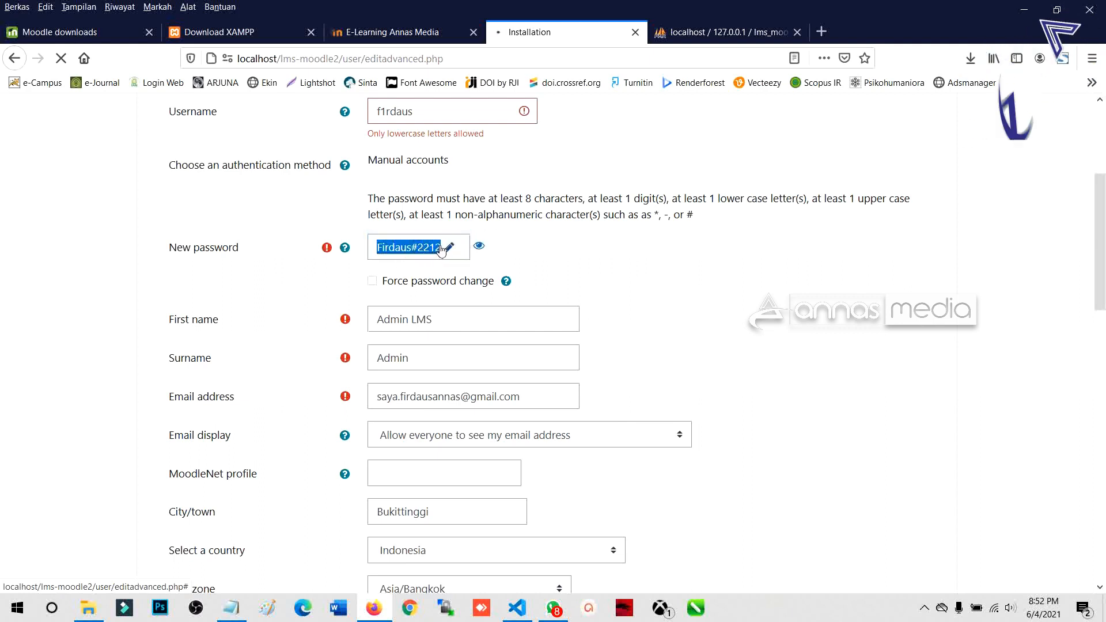
pyautogui.click(242, 609)
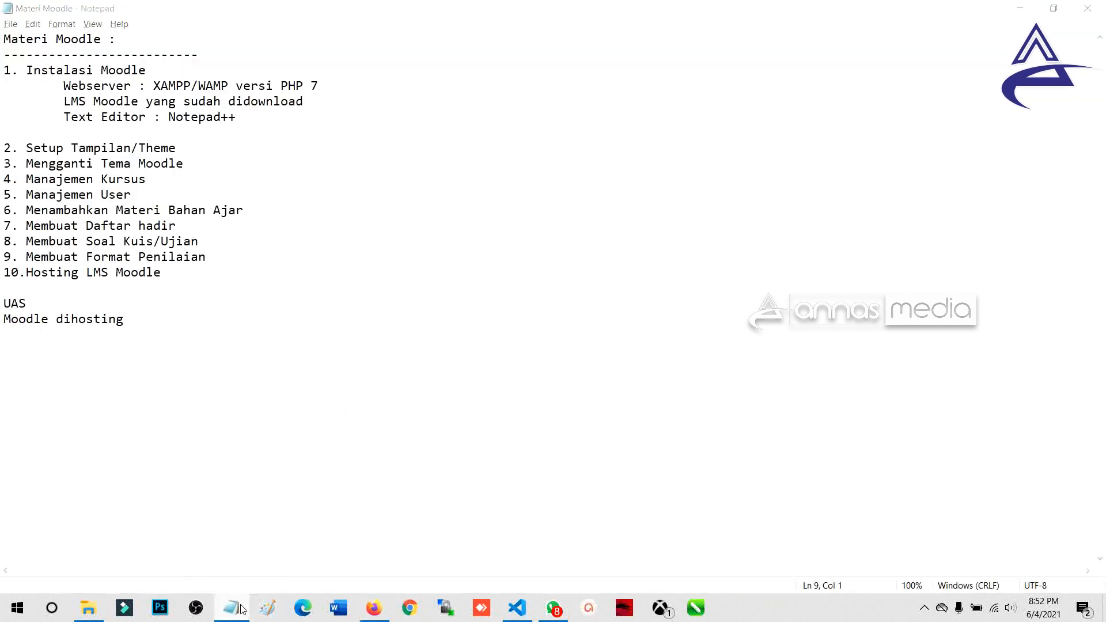
pyautogui.click(241, 608)
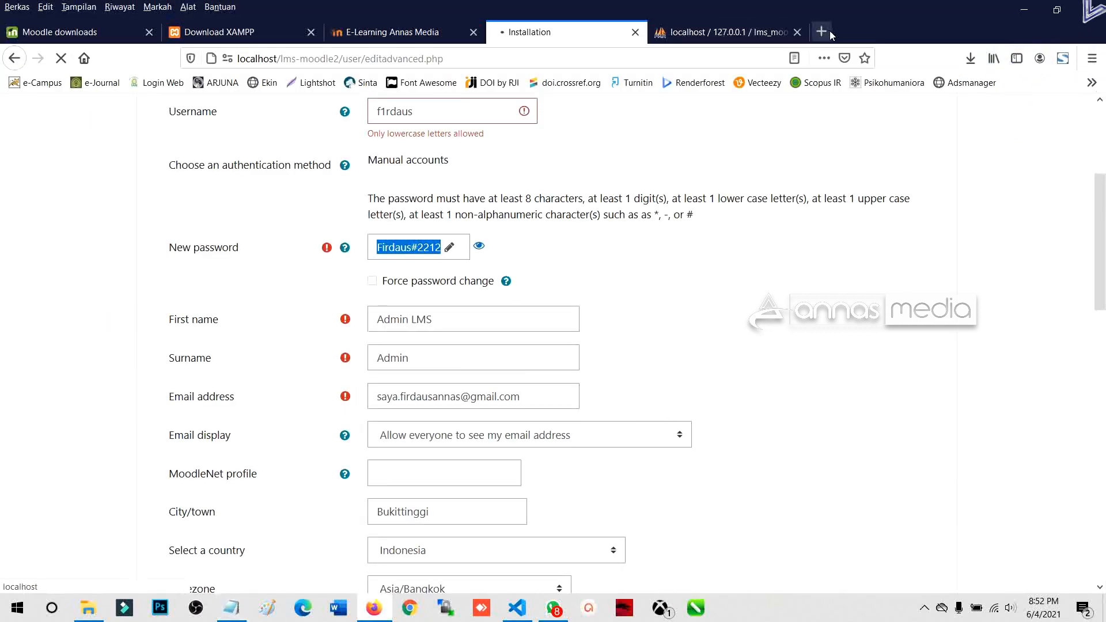
pyautogui.scroll(-15, 434, 340)
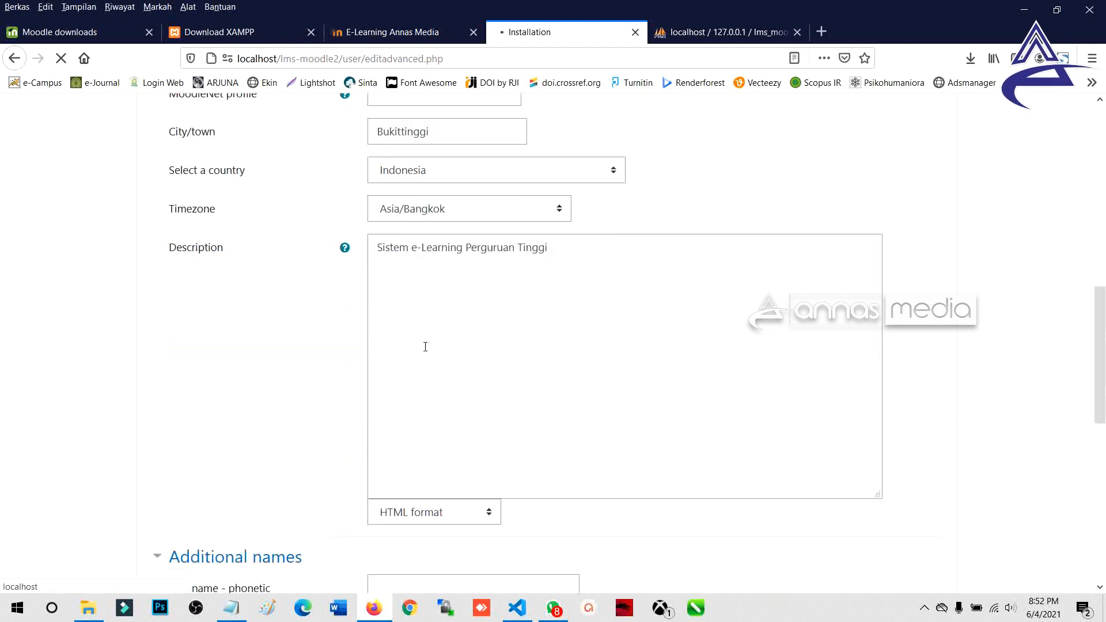
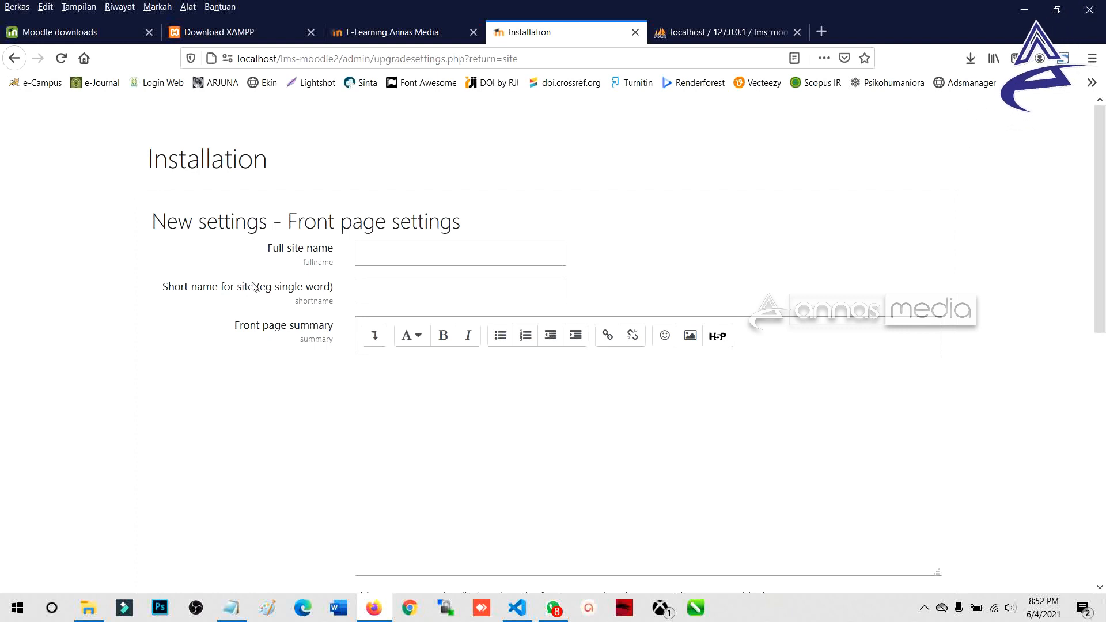
# Step: Enter 'Sistem E-Learning IAIN Bukittinggi' as the full site name, replacing the mistyped school name
pyautogui.click(379, 248)
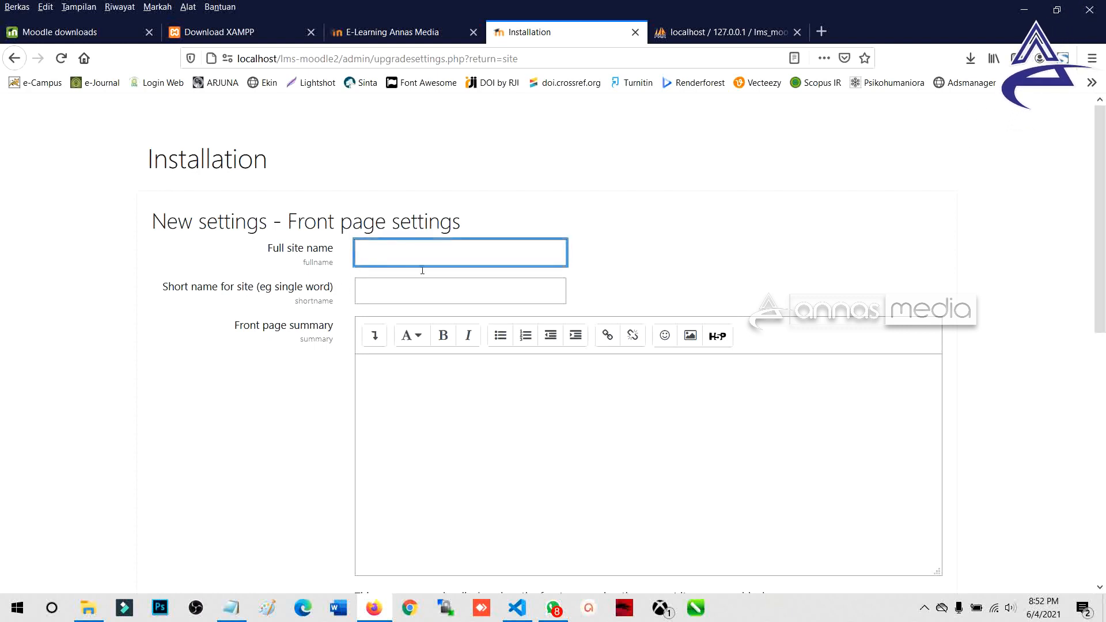
pyautogui.write('Si')
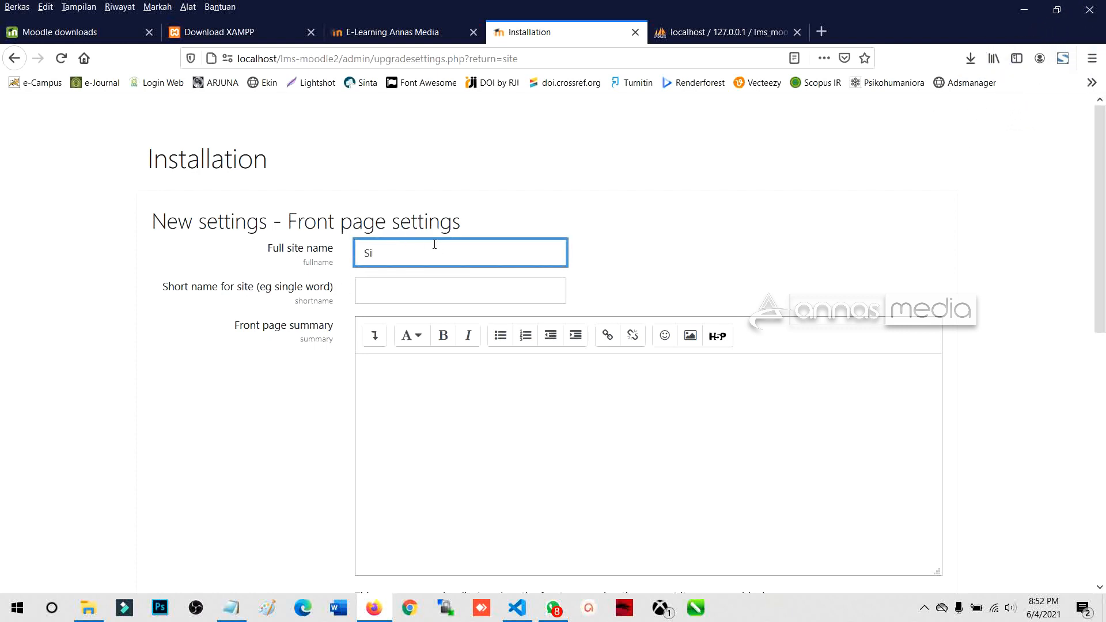
pyautogui.write('stem E-Le')
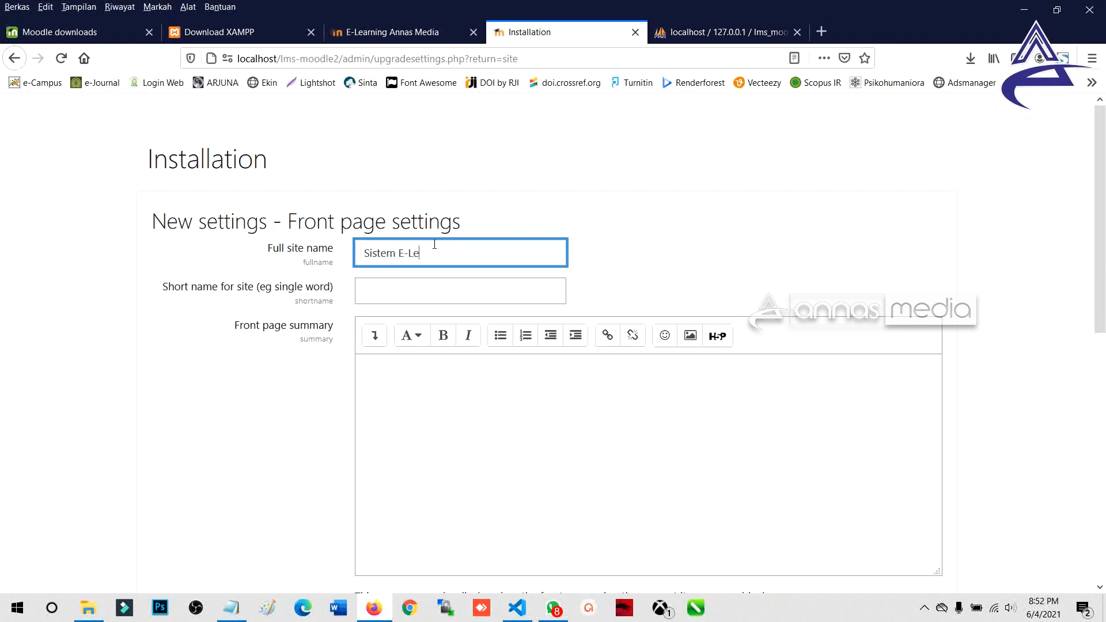
pyautogui.write('arning SM')
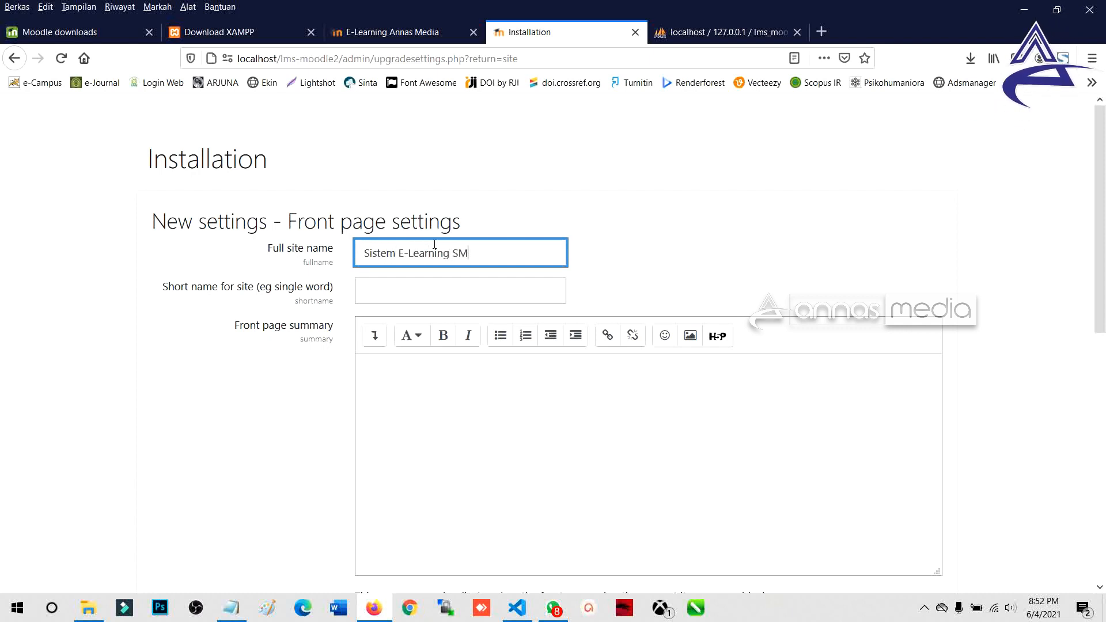
pyautogui.write('AK 1 Baso')
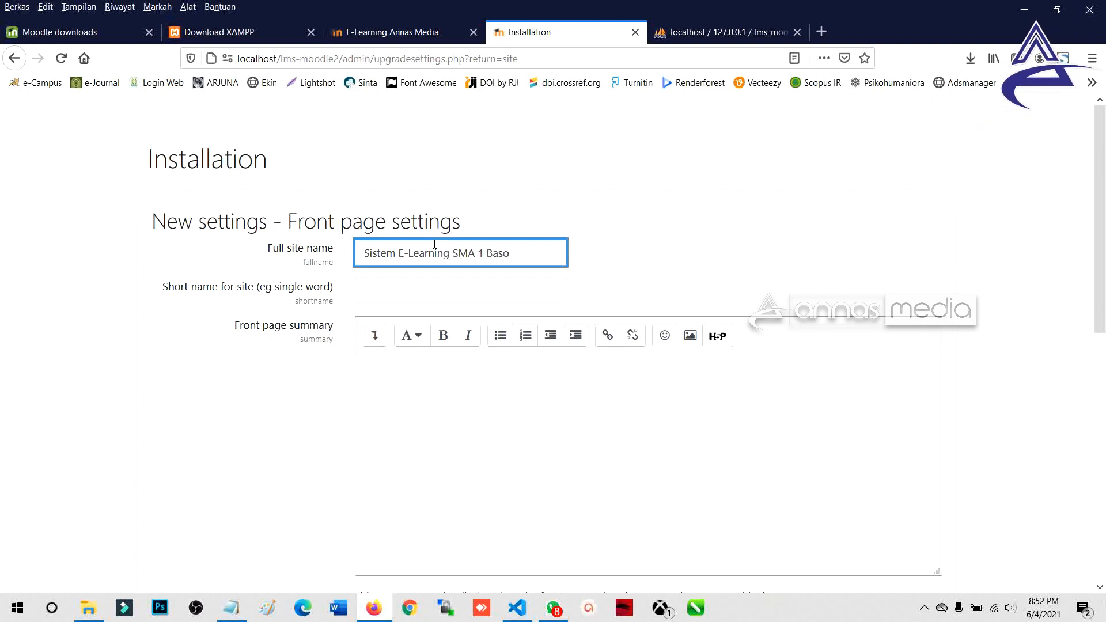
pyautogui.hotkey('ctrl', 'shift', 'Left')
pyautogui.hotkey('ctrl', 'shift', 'Left')
pyautogui.hotkey('ctrl', 'shift', 'Left')
pyautogui.press('BackSpace')
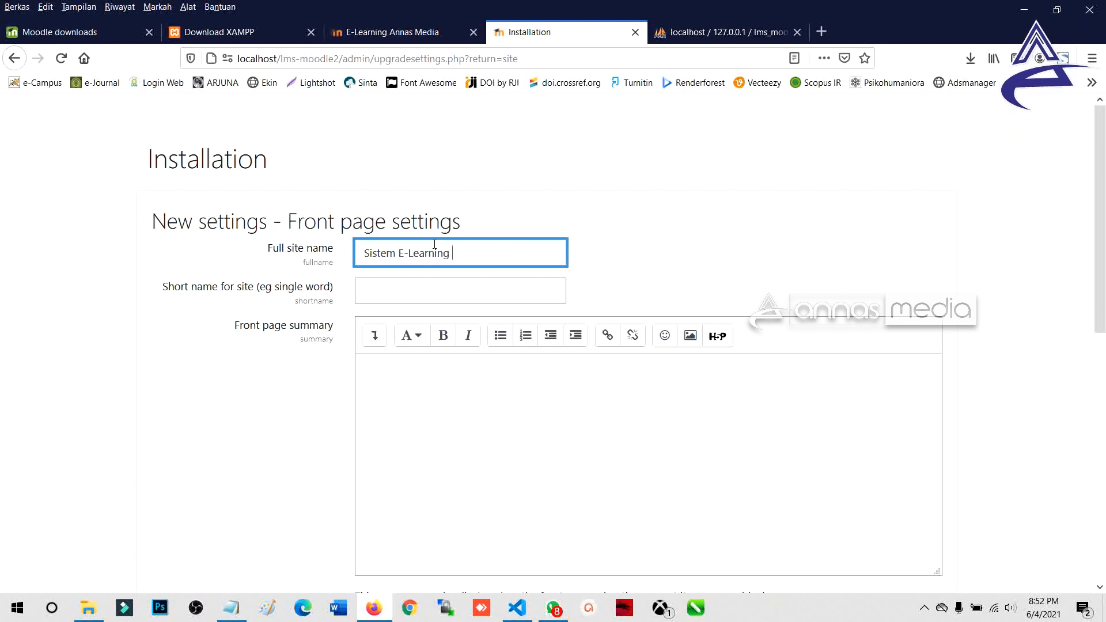
pyautogui.write('IAIN Bukittinggi')
# Step: Set the short name to 'E-learning IAIN Bukittinggi', adding the missing hyphen
pyautogui.press('Tab')
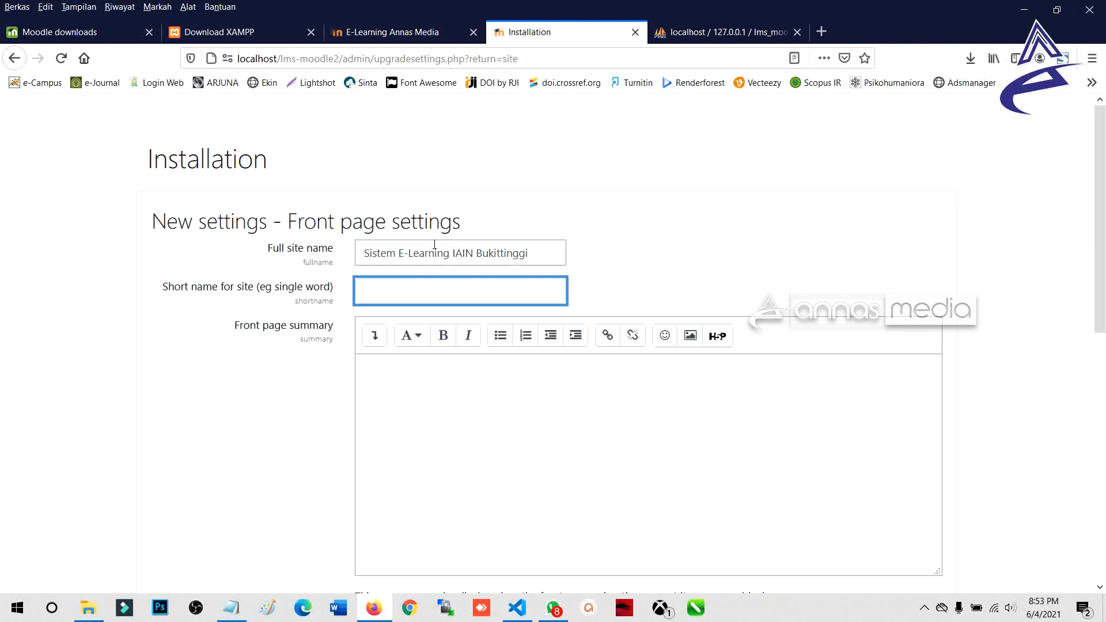
pyautogui.write('E')
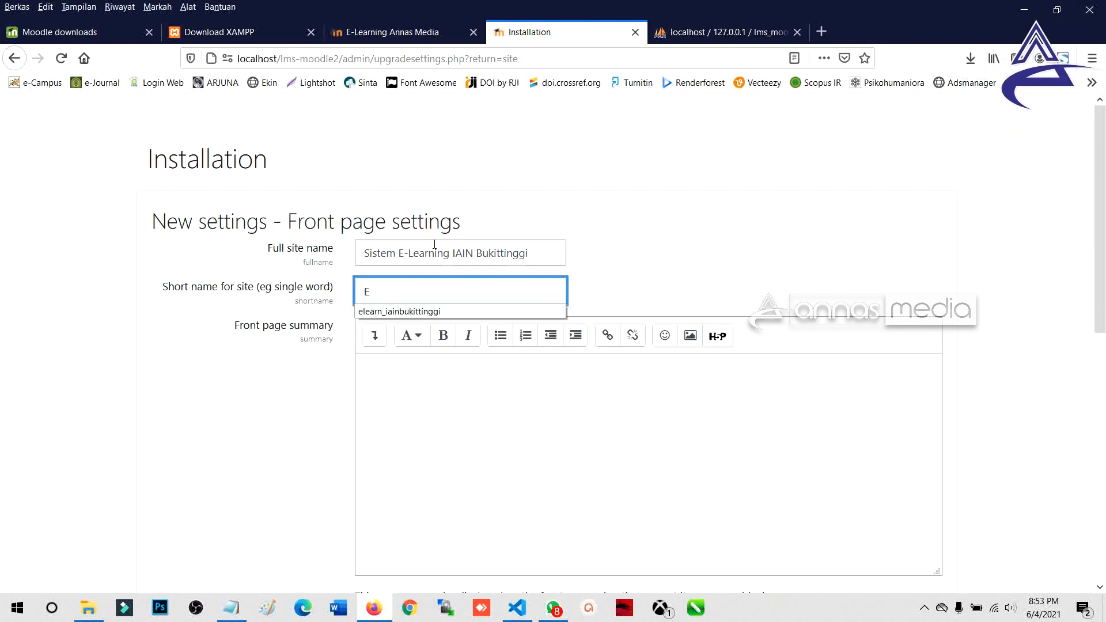
pyautogui.write('learnin')
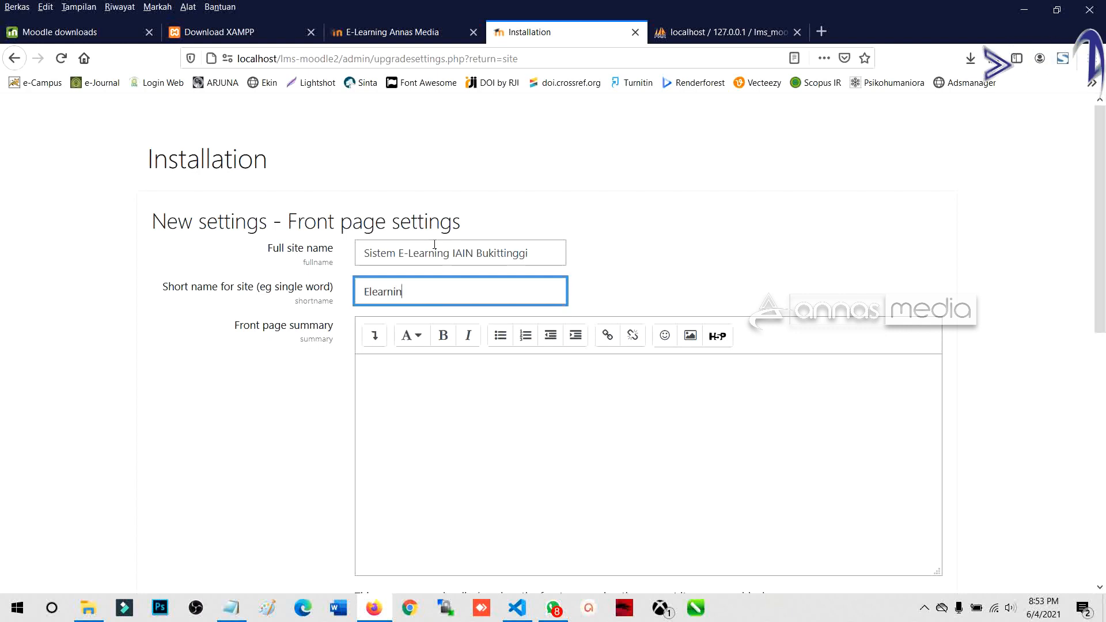
pyautogui.write('g IA')
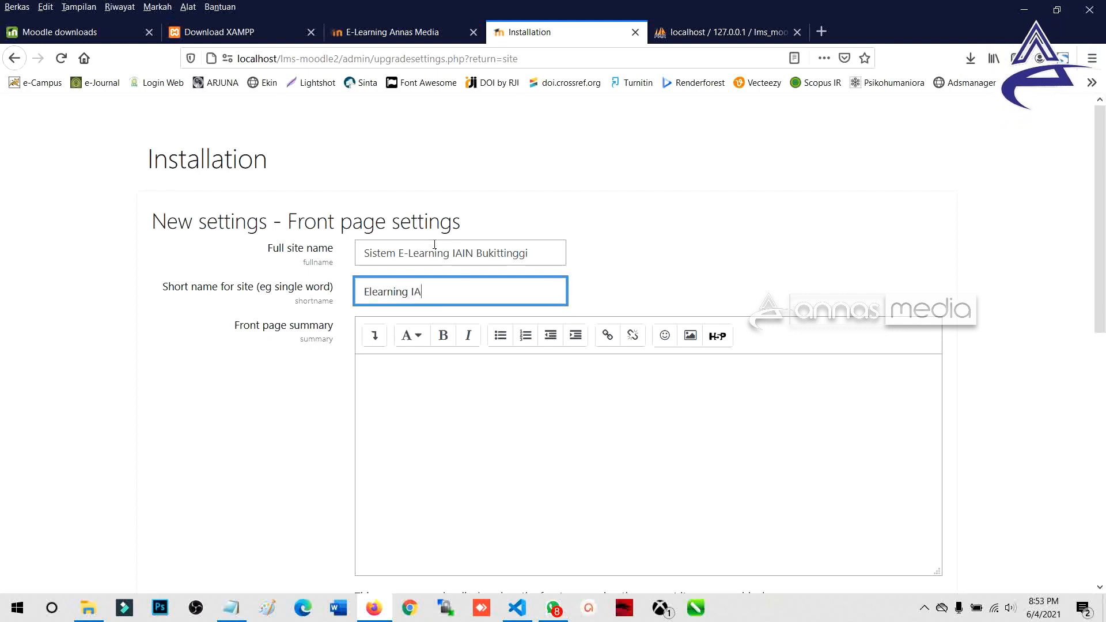
pyautogui.write('IN Bukittinggi')
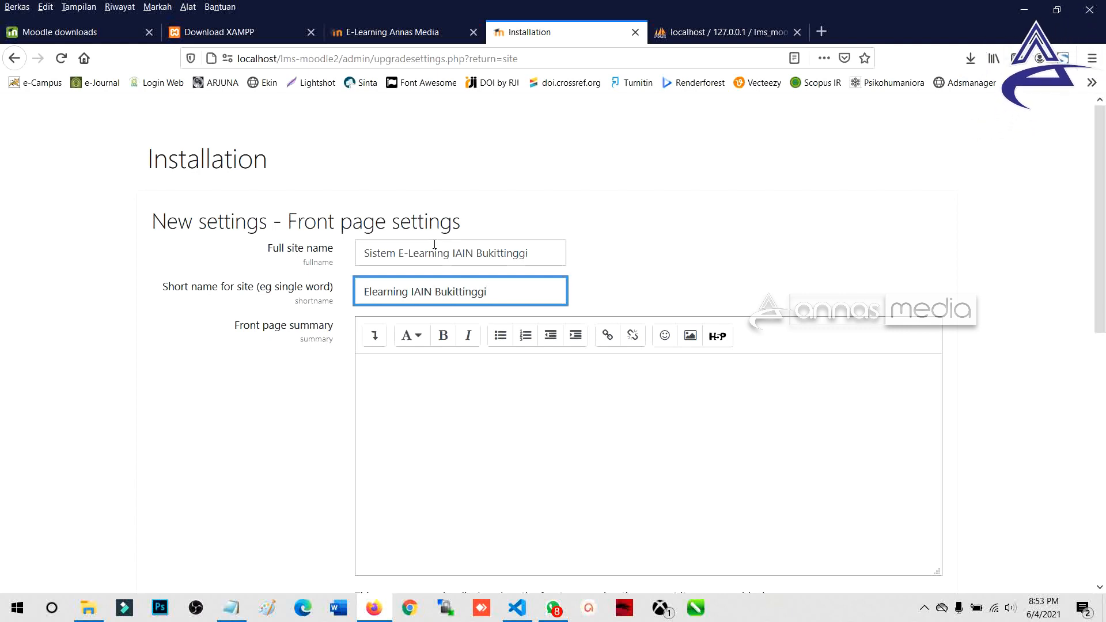
pyautogui.click(372, 293)
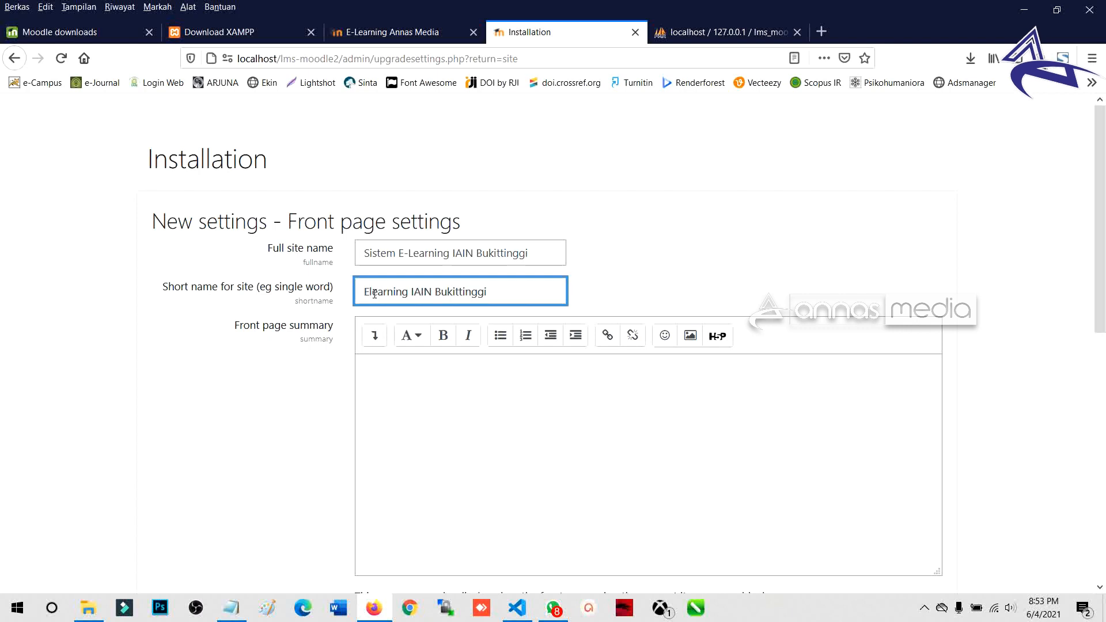
pyautogui.write('-')
pyautogui.click(415, 357)
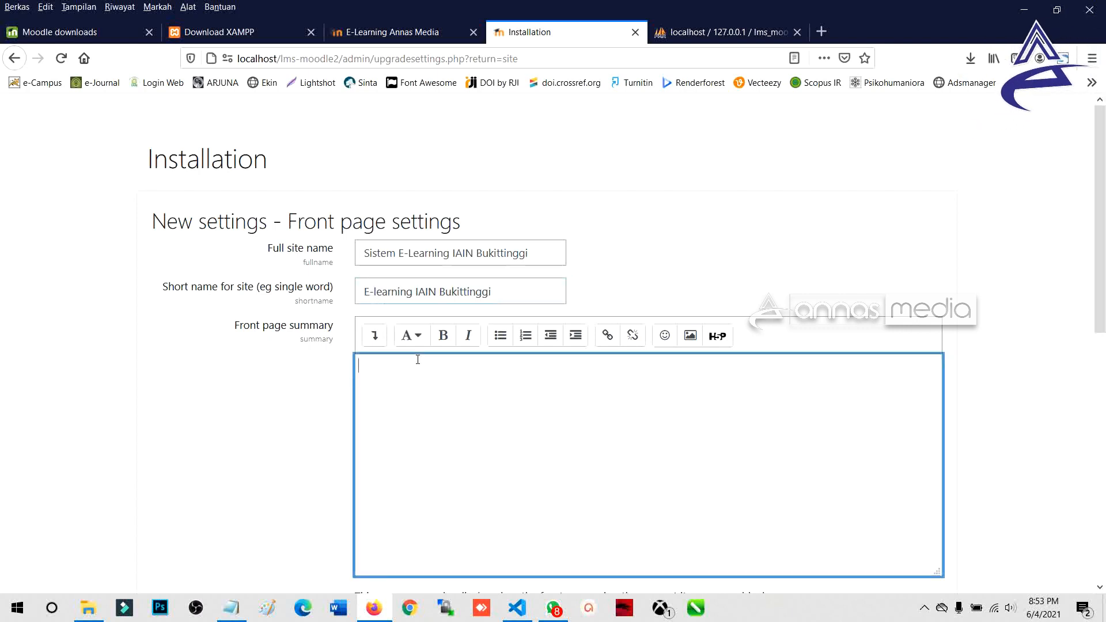
# Step: Copy the full site name into the front page summary, replacing its earlier text
pyautogui.scroll(-1, 413, 353)
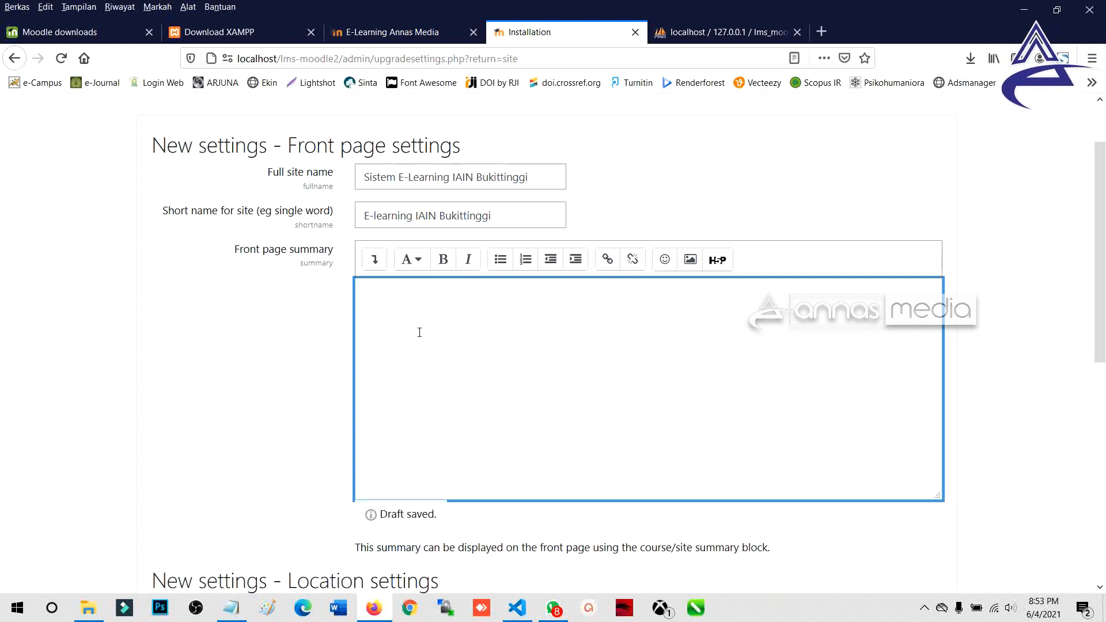
pyautogui.scroll(-4, 420, 332)
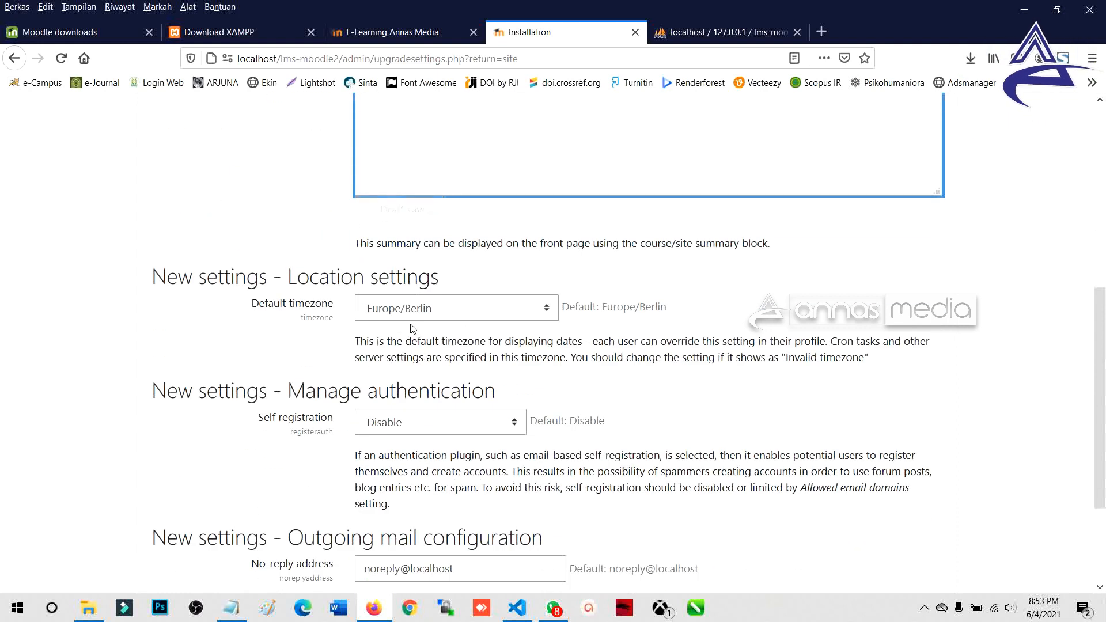
pyautogui.scroll(3, 411, 322)
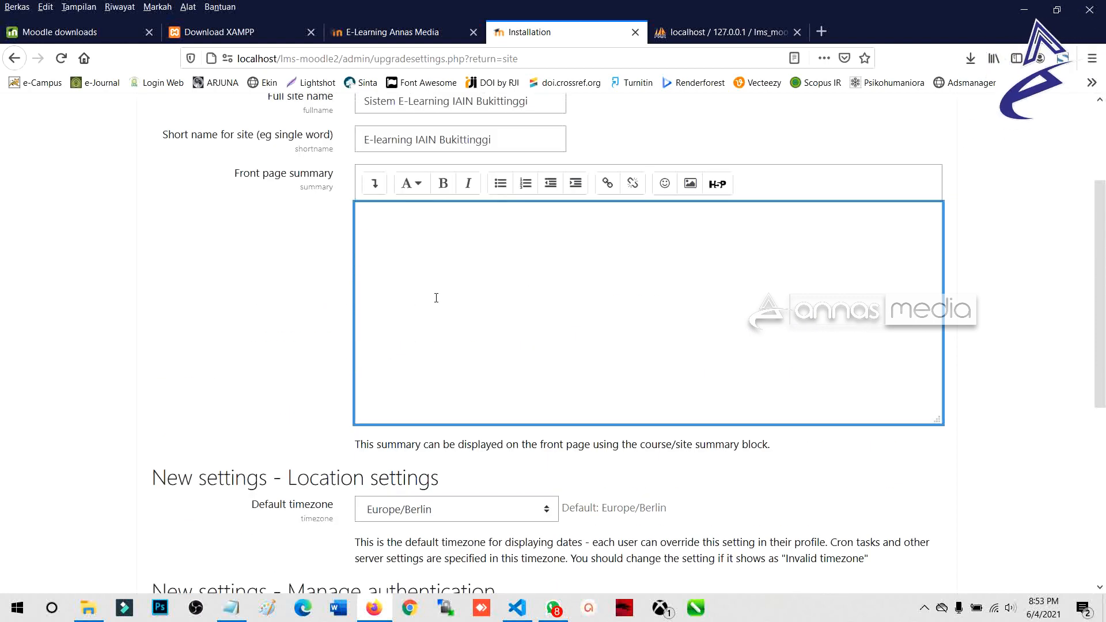
pyautogui.scroll(3, 436, 298)
pyautogui.click(520, 249)
pyautogui.hotkey('ctrl', 'a')
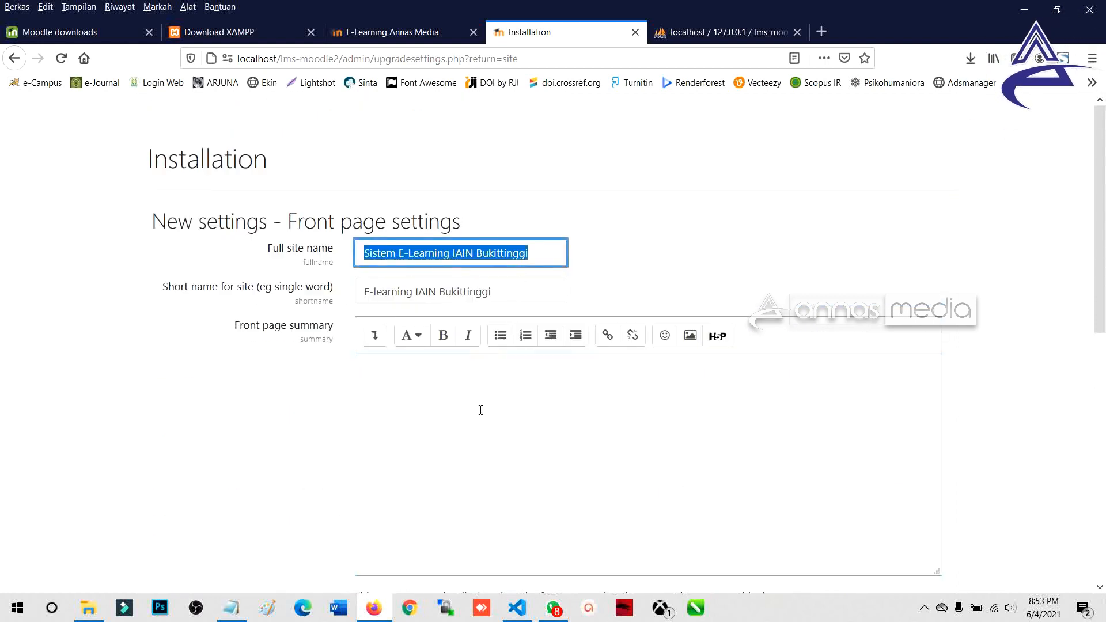
pyautogui.click(481, 410)
pyautogui.tripleClick(495, 247)
pyautogui.click(355, 253)
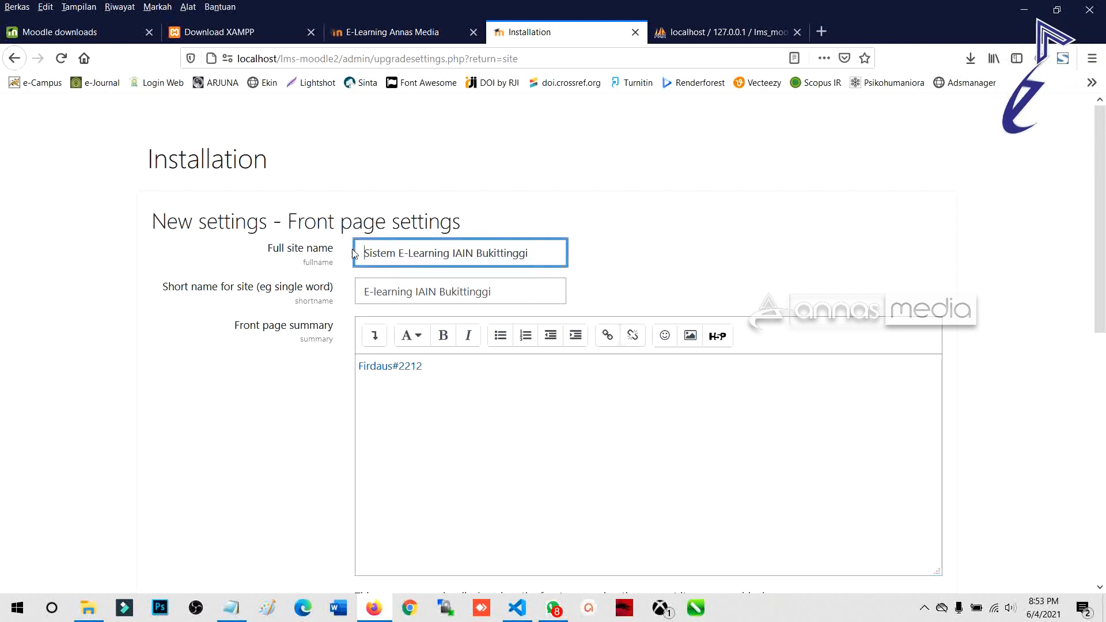
pyautogui.hotkey('ctrl', 'a')
pyautogui.hotkey('ctrl', 'c')
pyautogui.click(487, 370)
pyautogui.hotkey('ctrl', 'a')
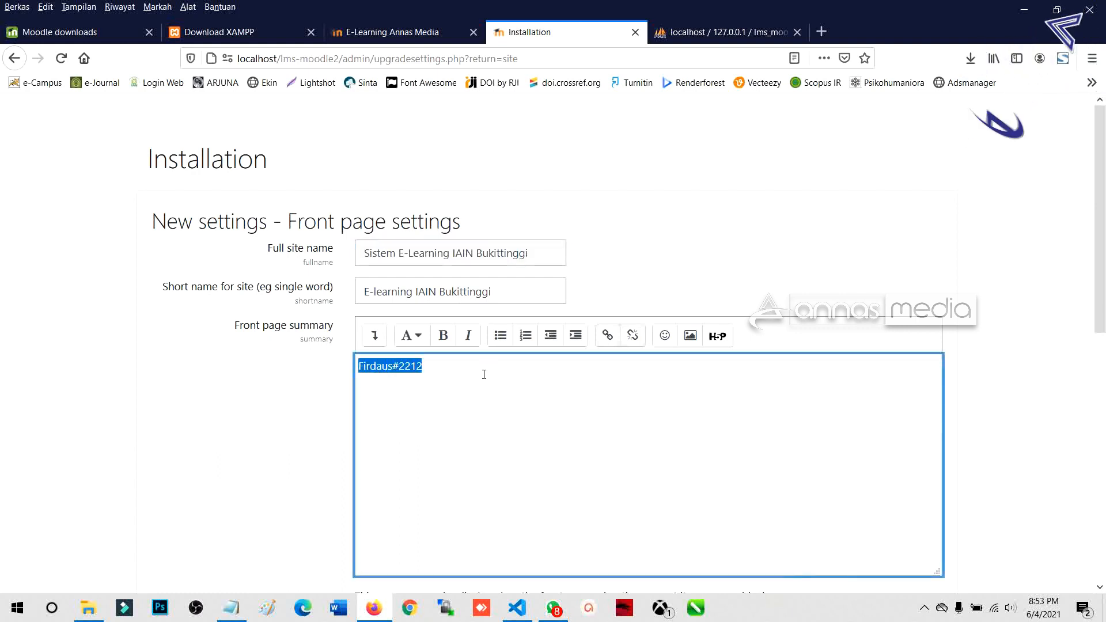
pyautogui.hotkey('ctrl', 'v')
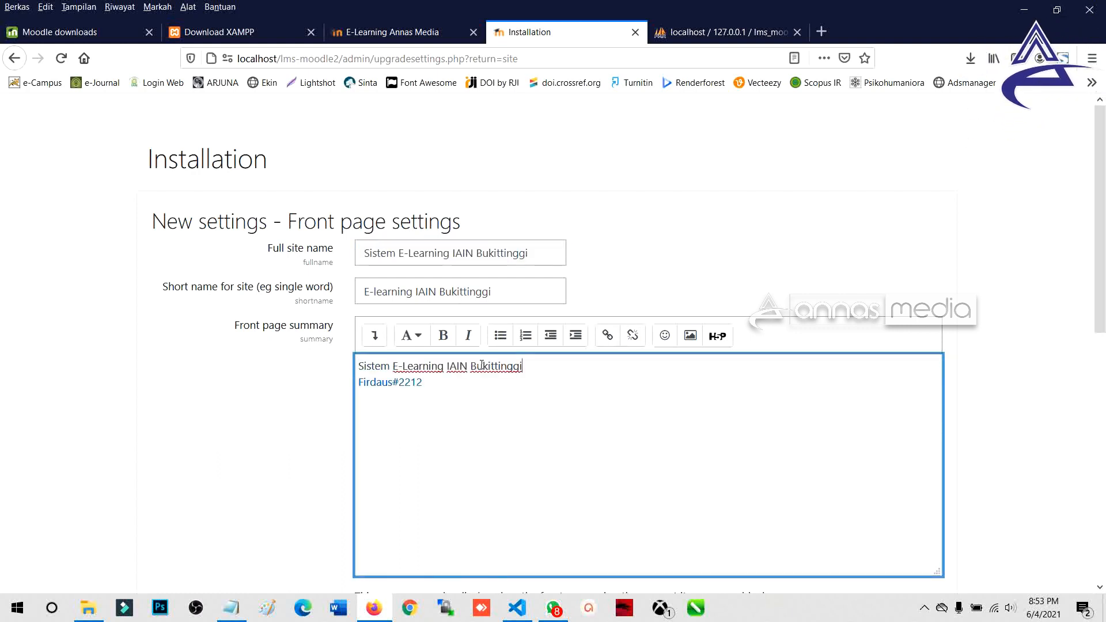
# Step: Cut the stray password line from the summary and paste it into the Notepad notes
pyautogui.moveTo(476, 408); pyautogui.dragTo(318, 389)
pyautogui.hotkey('ctrl', 'c')
pyautogui.press('BackSpace')
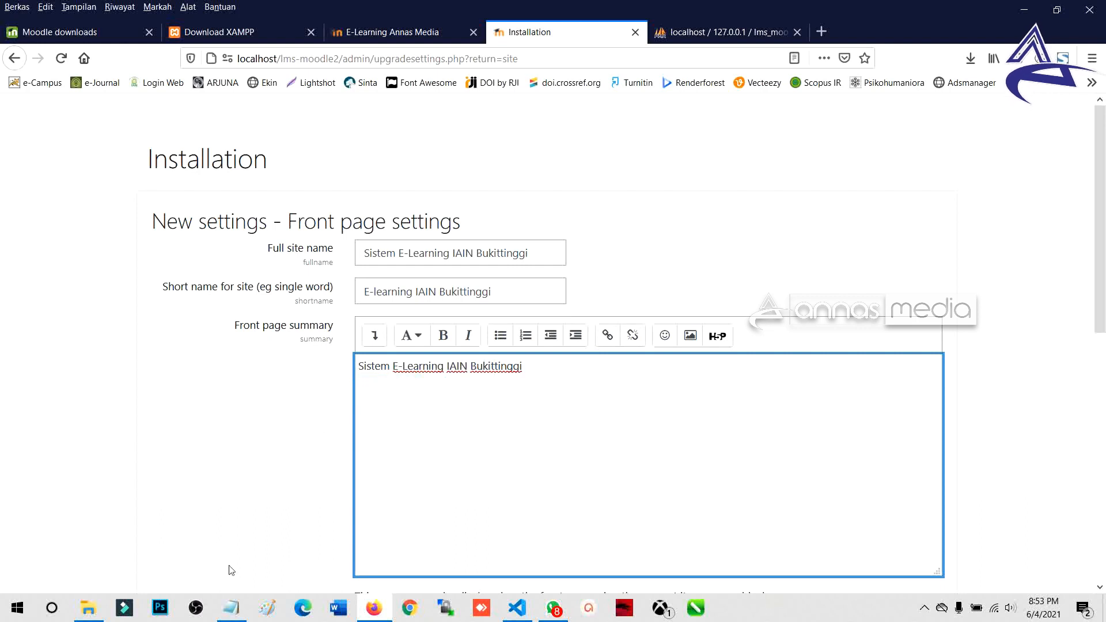
pyautogui.click(231, 608)
pyautogui.press('Return')
pyautogui.hotkey('ctrl', 'v')
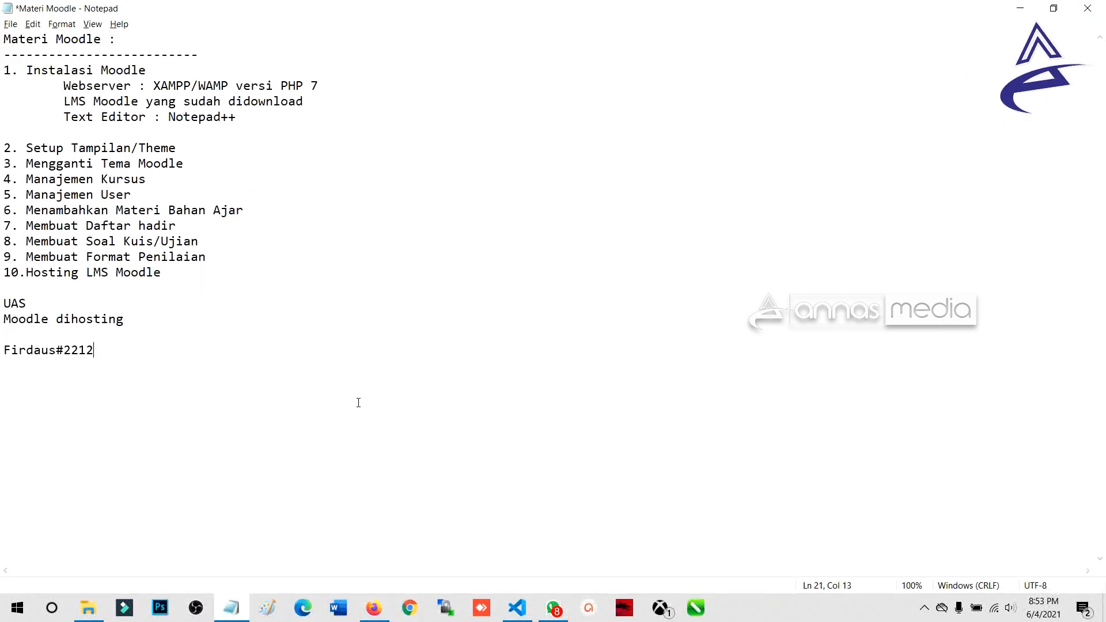
pyautogui.hotkey('alt', 'Tab')
pyautogui.scroll(-3, 337, 340)
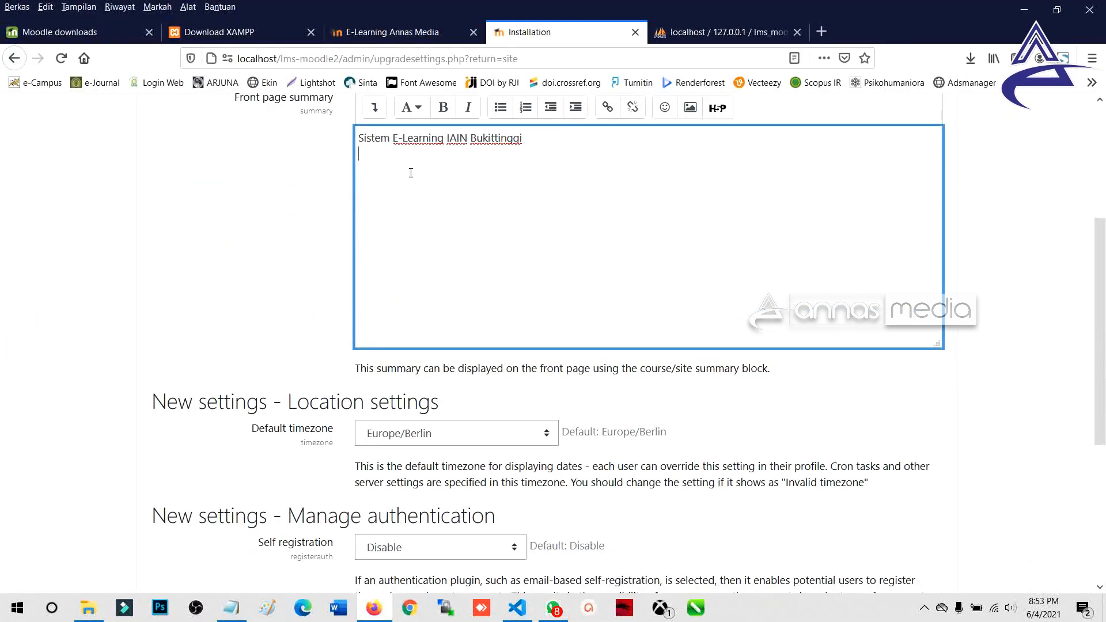
# Step: Pick Asia/Jakarta from the Default timezone list in place of Europe/Berlin
pyautogui.scroll(-4, 431, 286)
pyautogui.scroll(6, 467, 270)
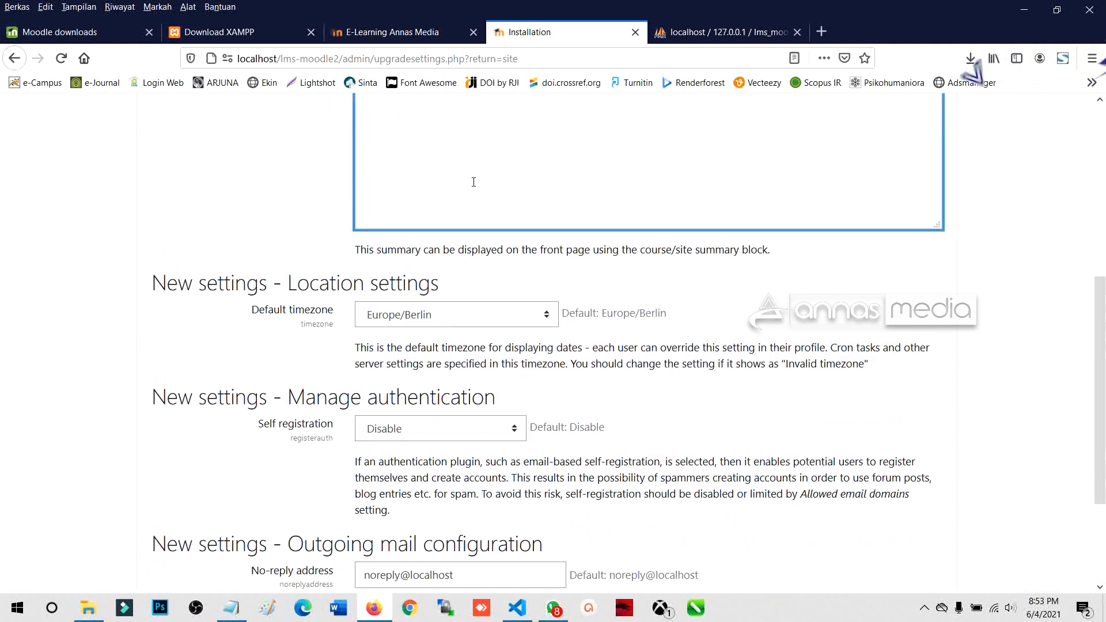
pyautogui.scroll(-3, 461, 272)
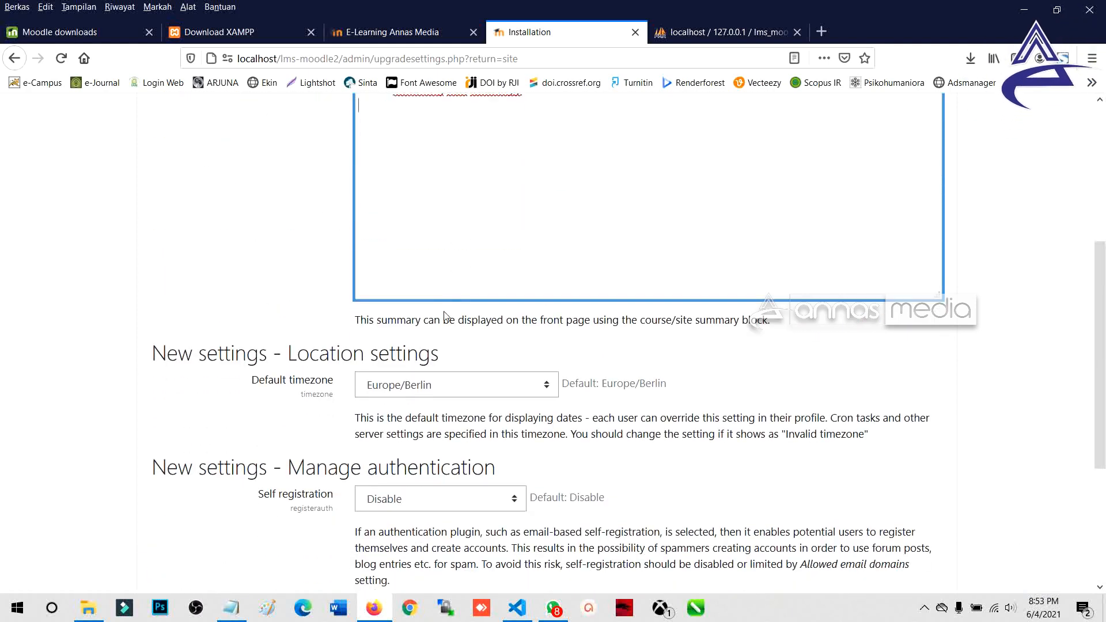
pyautogui.scroll(4, 444, 317)
pyautogui.scroll(-7, 346, 323)
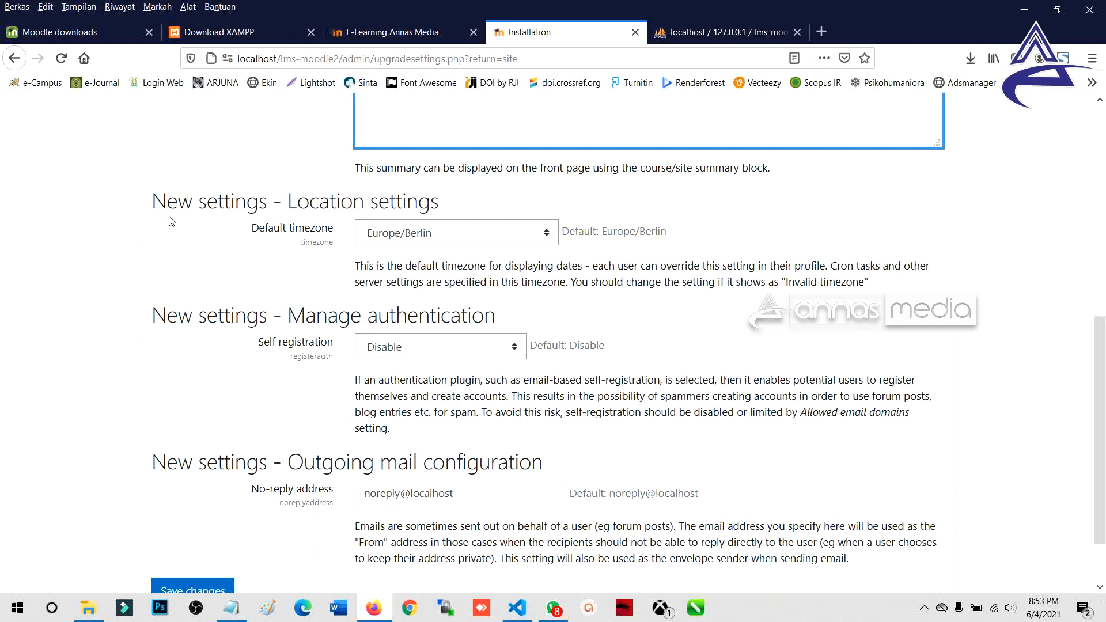
pyautogui.press('ctrl')
pyautogui.click(403, 234)
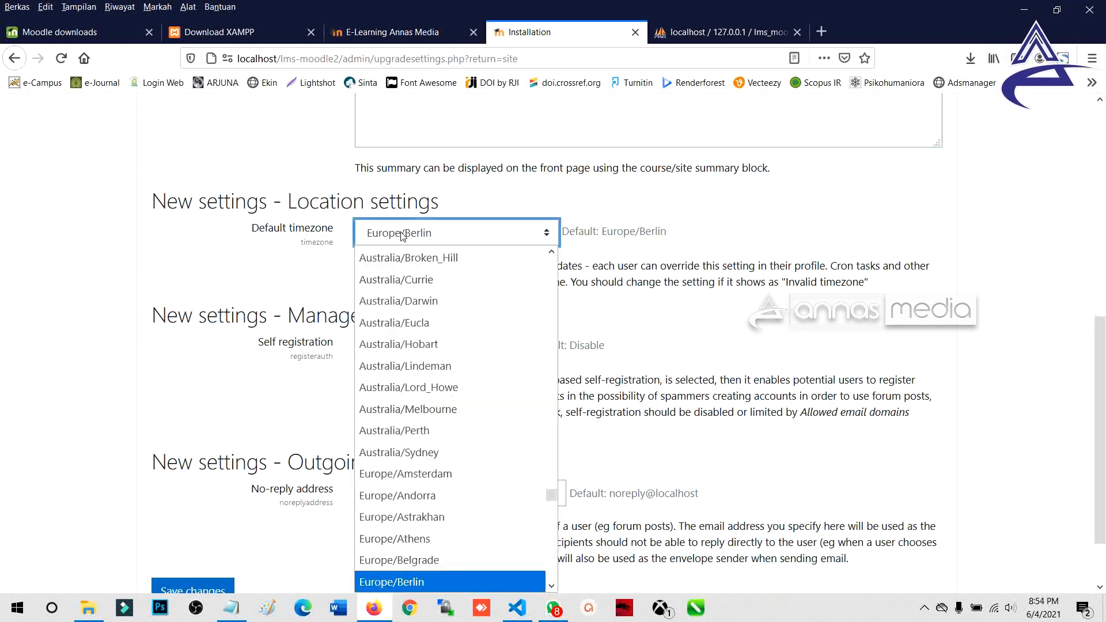
pyautogui.scroll(-5, 448, 392)
pyautogui.scroll(10, 448, 399)
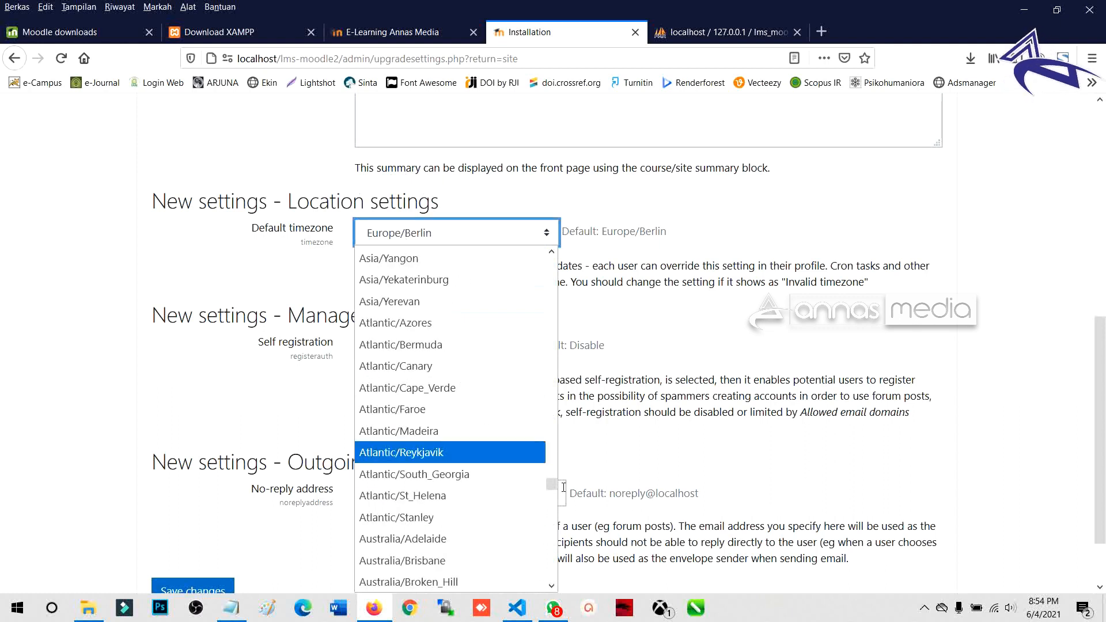
pyautogui.moveTo(551, 485); pyautogui.dragTo(555, 448)
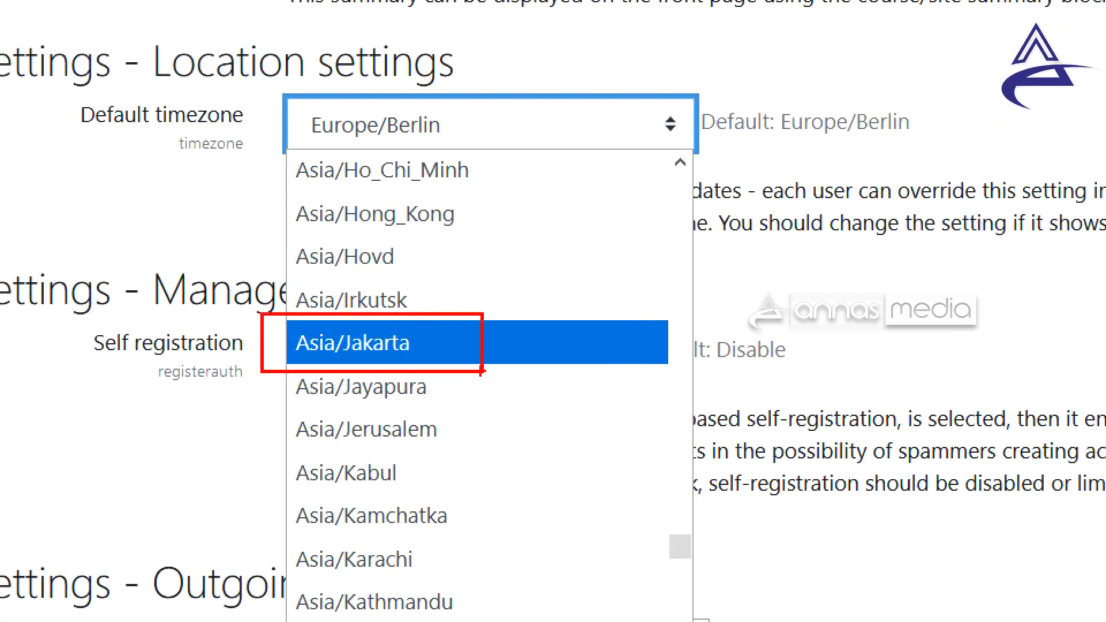
pyautogui.click(442, 126)
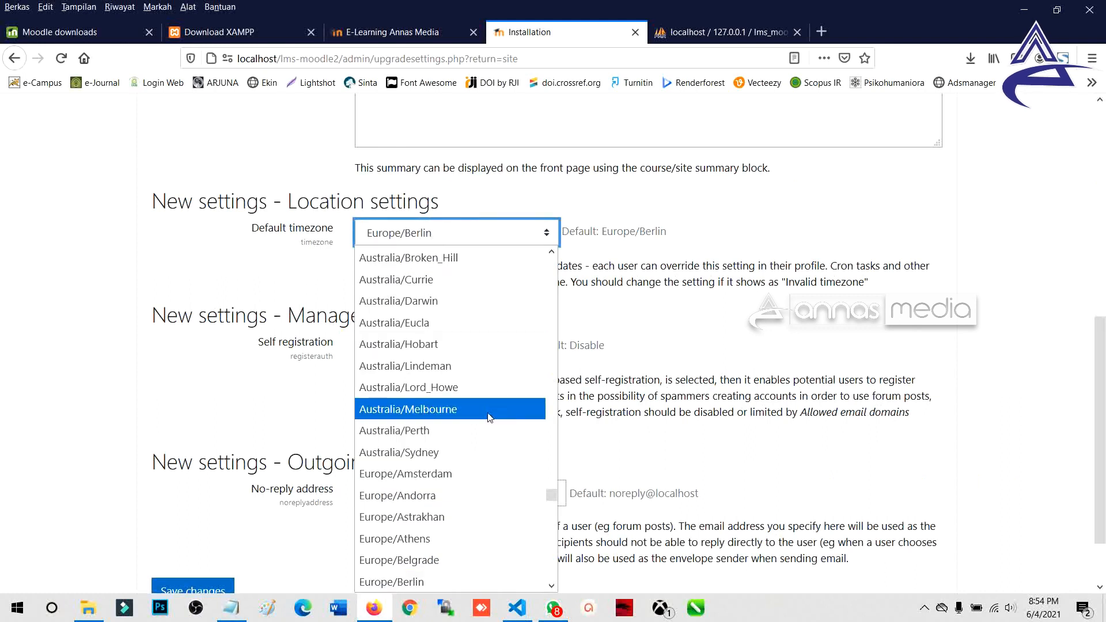
pyautogui.scroll(-1, 449, 456)
pyautogui.scroll(4, 438, 474)
pyautogui.scroll(-4, 433, 468)
pyautogui.scroll(11, 434, 467)
pyautogui.scroll(7, 436, 467)
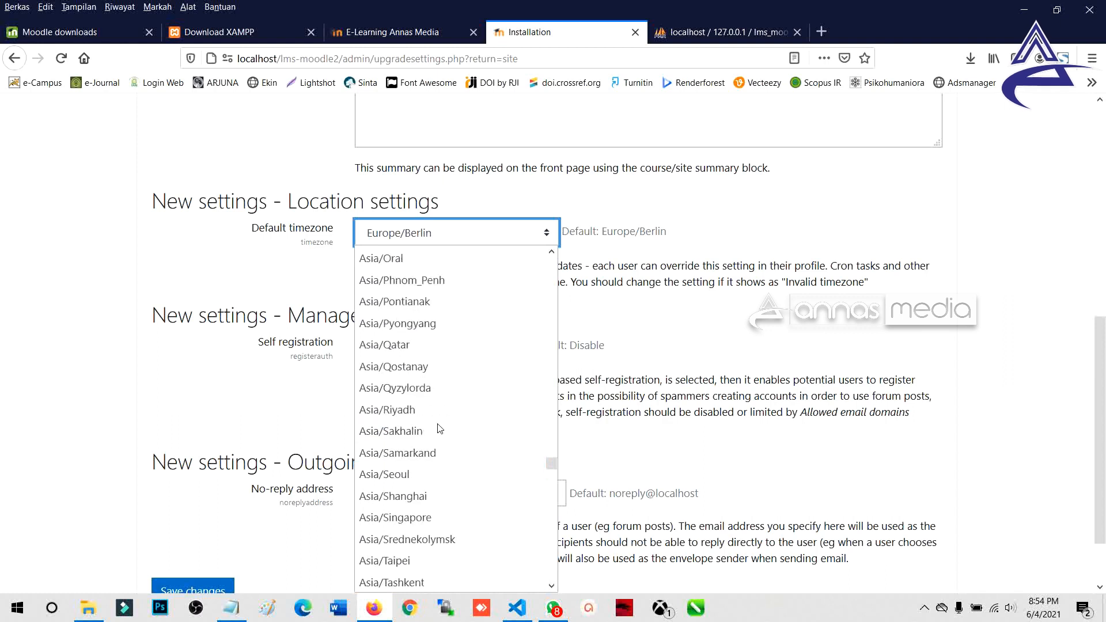
pyautogui.scroll(5, 439, 428)
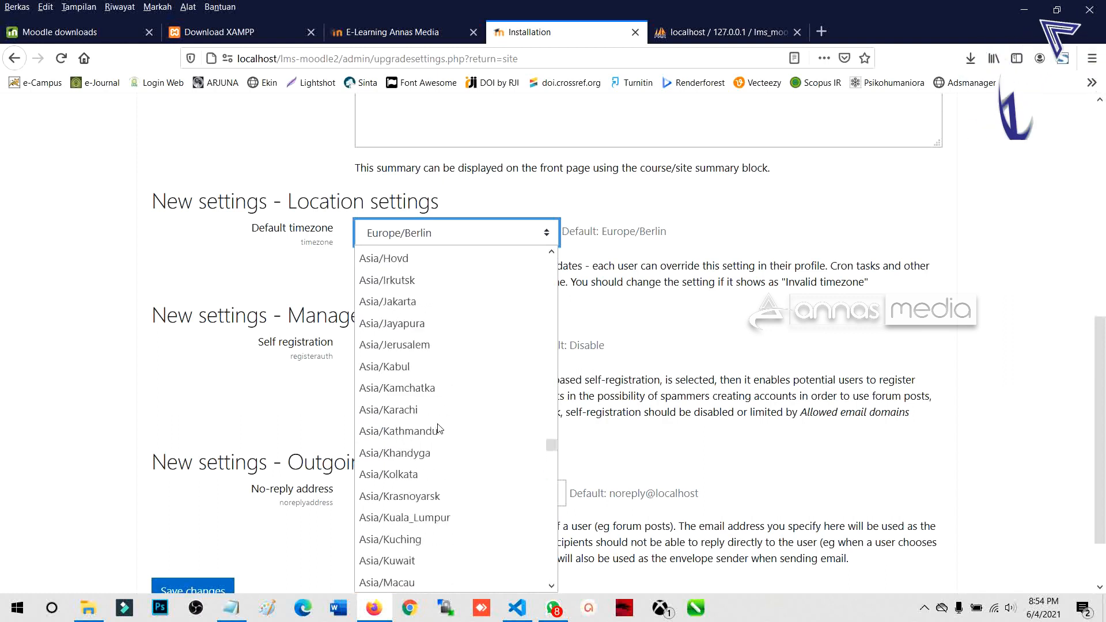
pyautogui.click(404, 306)
pyautogui.scroll(-2, 358, 297)
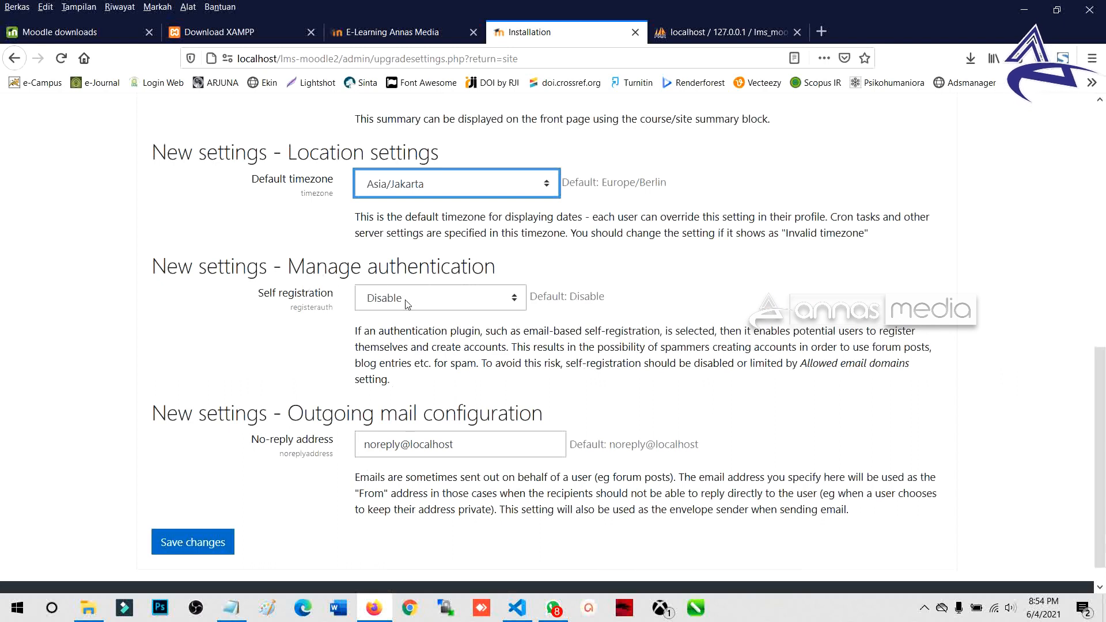
# Step: Switch Self registration to Email-based self-registration
pyautogui.click(386, 304)
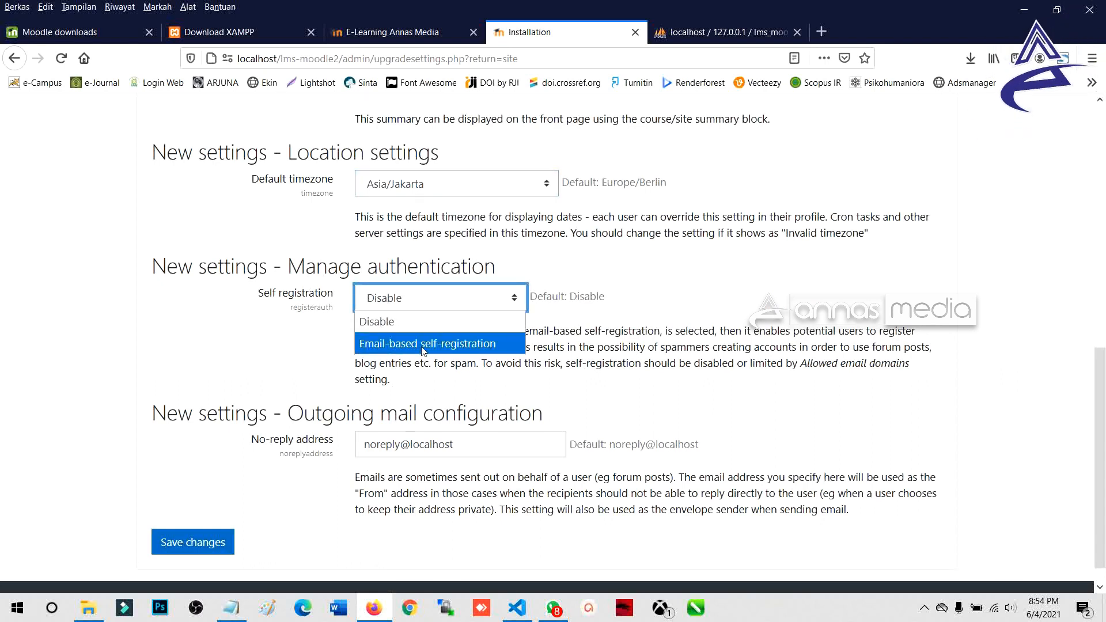
pyautogui.scroll(-1, 401, 348)
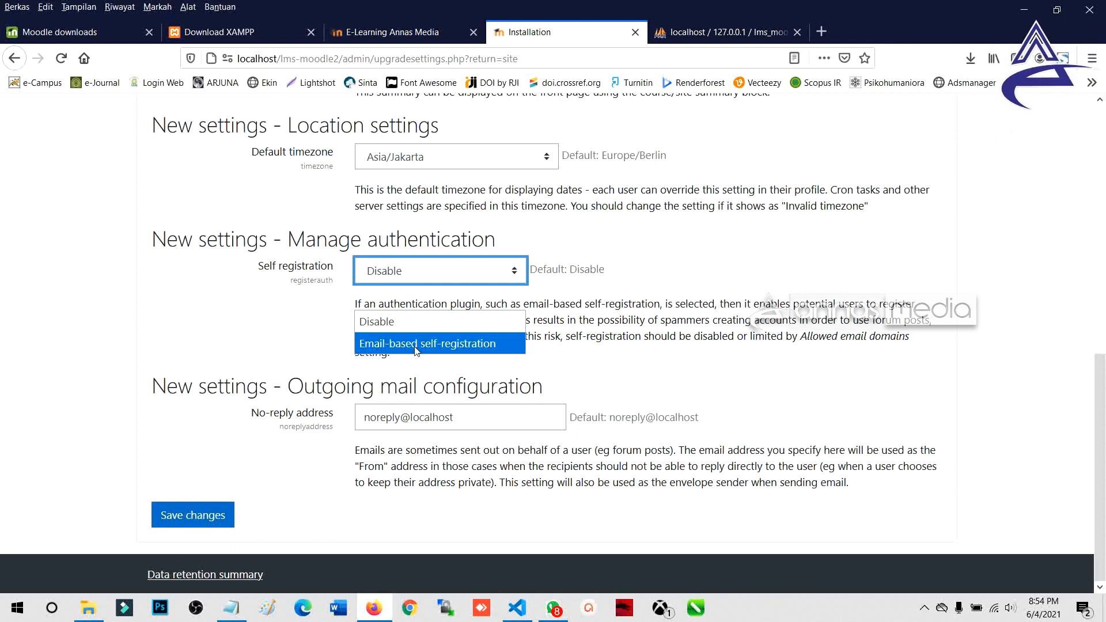
pyautogui.click(416, 344)
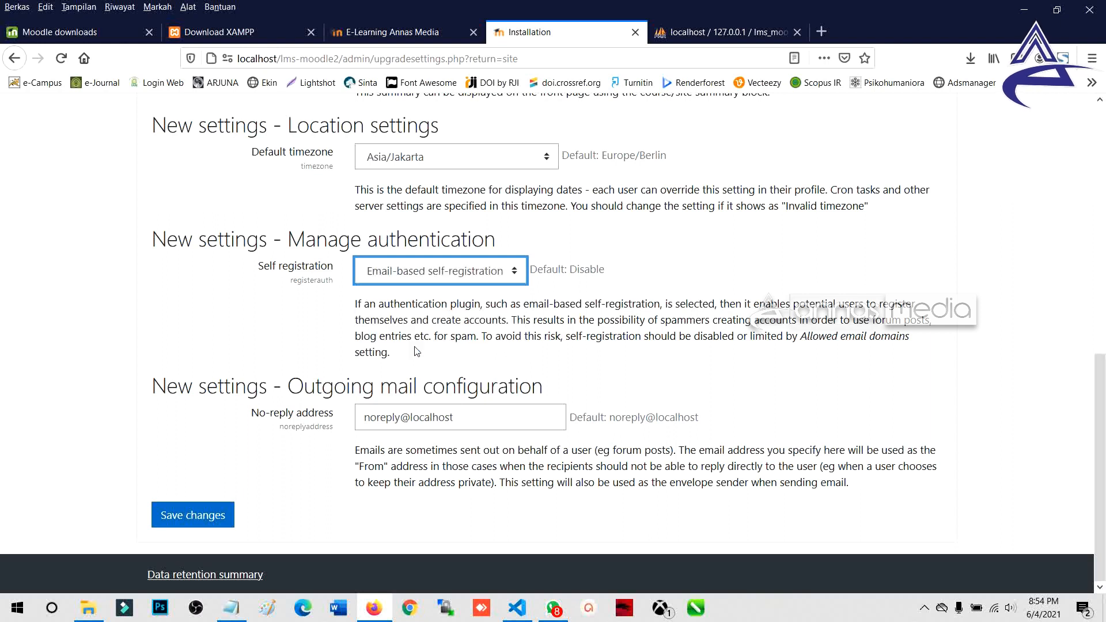
# Step: Replace the default no-reply address with the institution's e-mail address, correcting its first part
pyautogui.press('Tab')
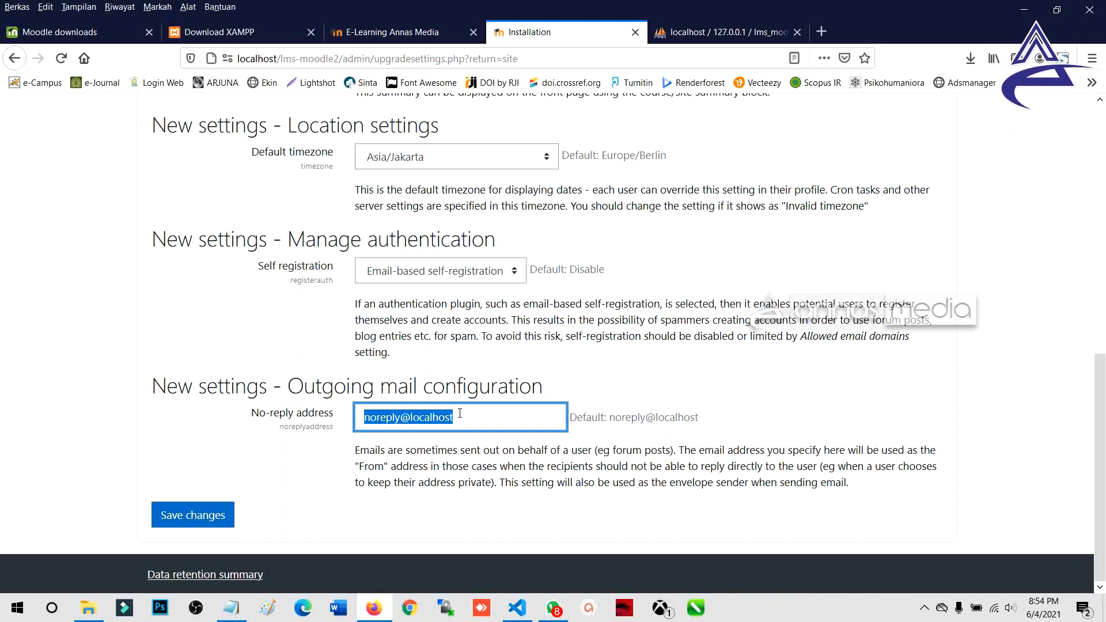
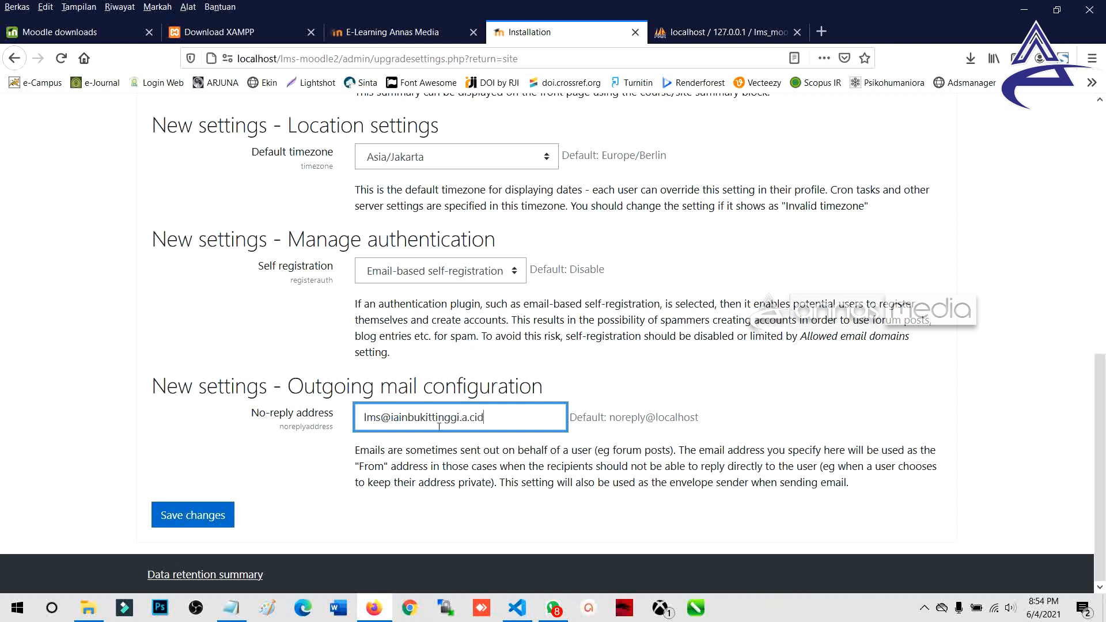
pyautogui.doubleClick(382, 418)
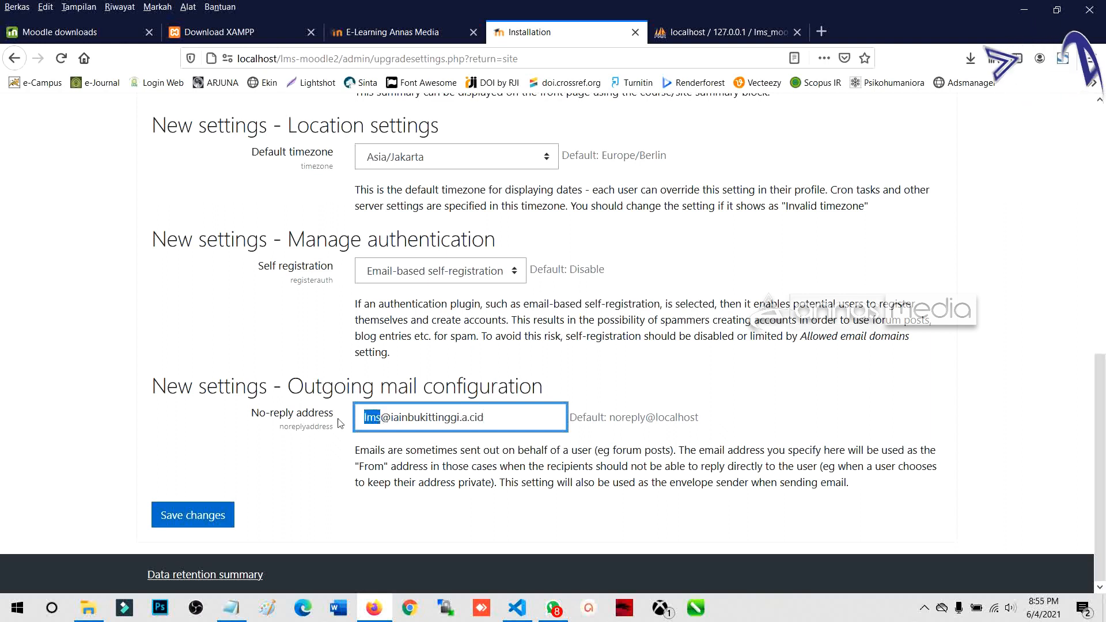
pyautogui.write('desi')
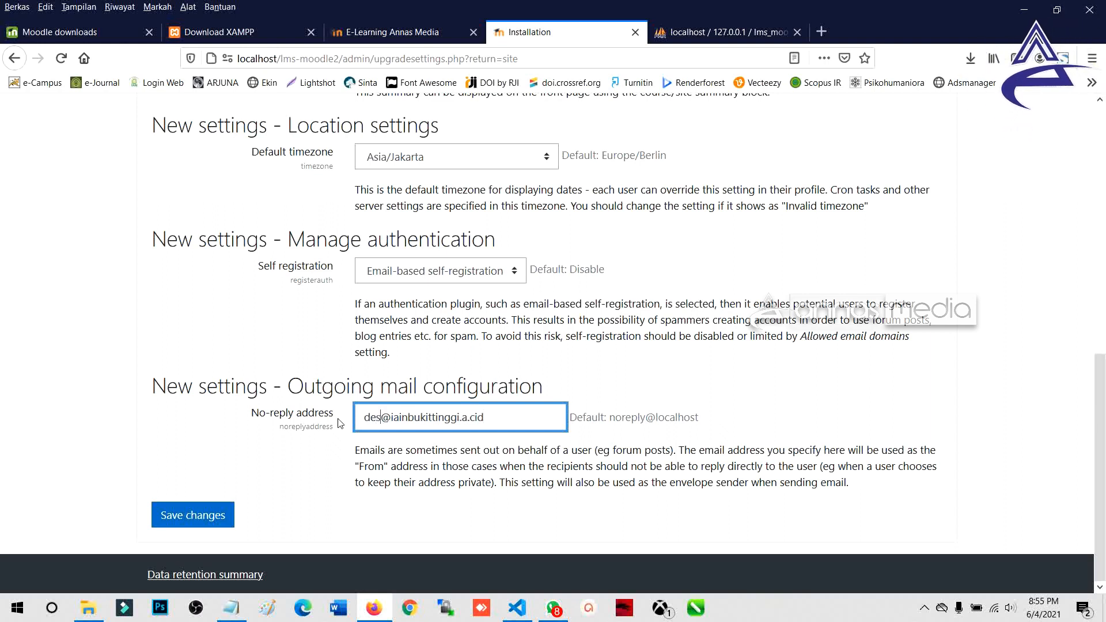
pyautogui.write('gn')
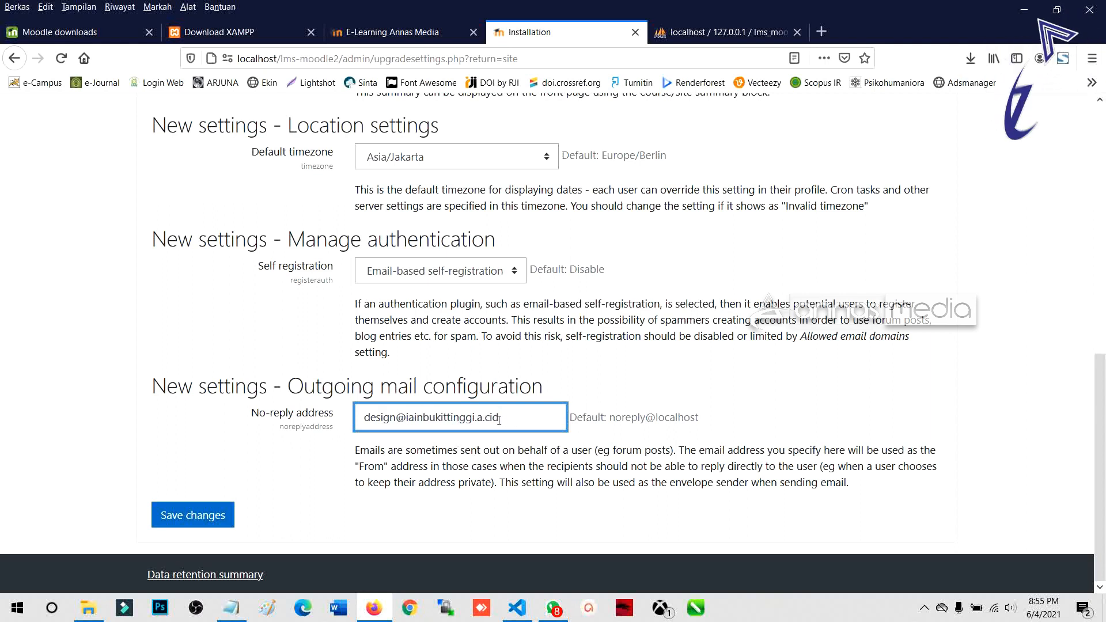
pyautogui.write('.')
pyautogui.moveTo(518, 419); pyautogui.dragTo(356, 419)
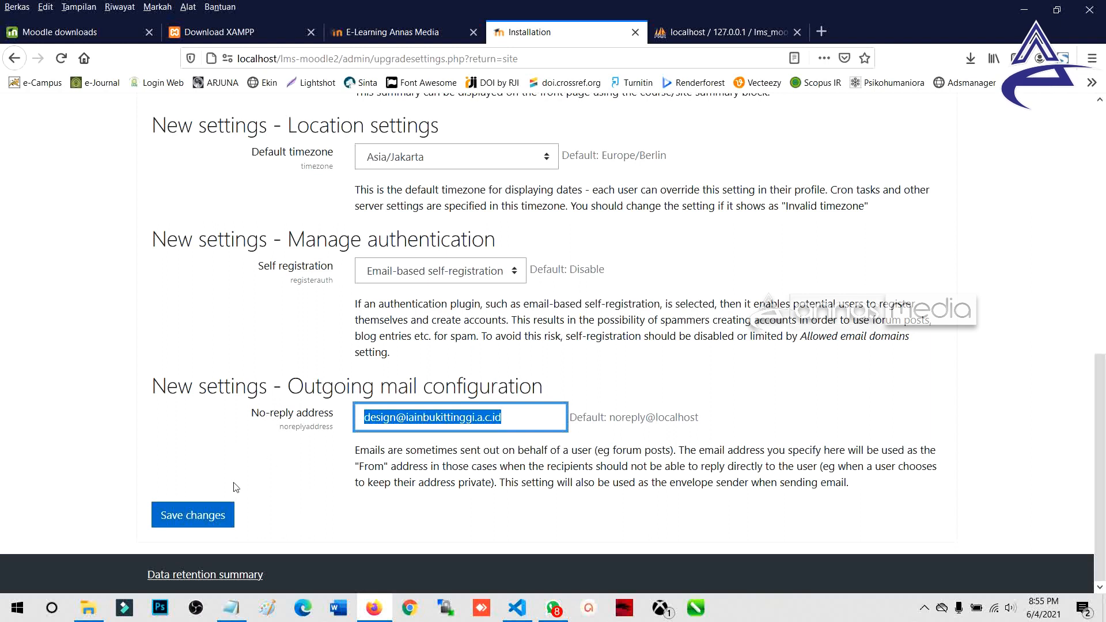
# Step: Save the changes so the E-learning IAIN Bukittinggi admin Dashboard appears
pyautogui.click(193, 520)
pyautogui.click(193, 519)
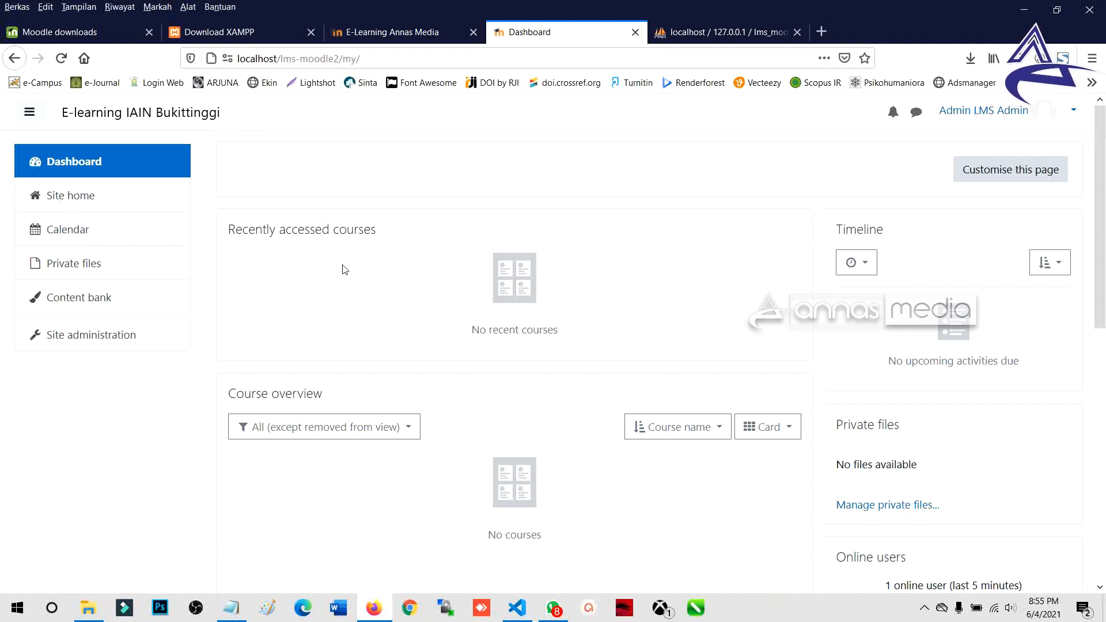
pyautogui.click(982, 121)
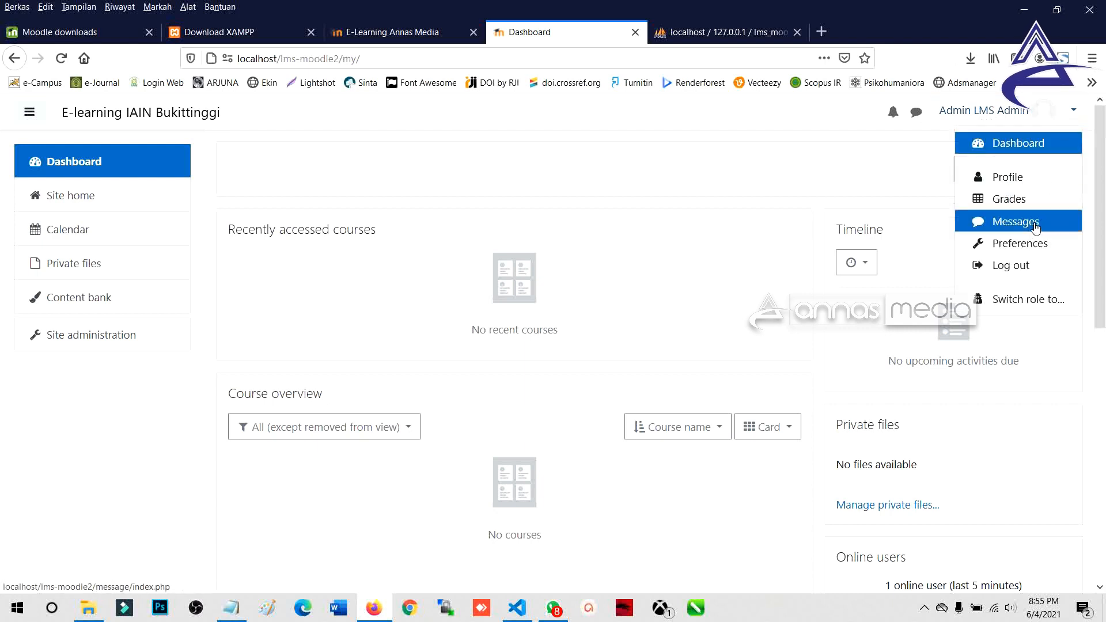
pyautogui.moveTo(260, 118); pyautogui.dragTo(61, 117)
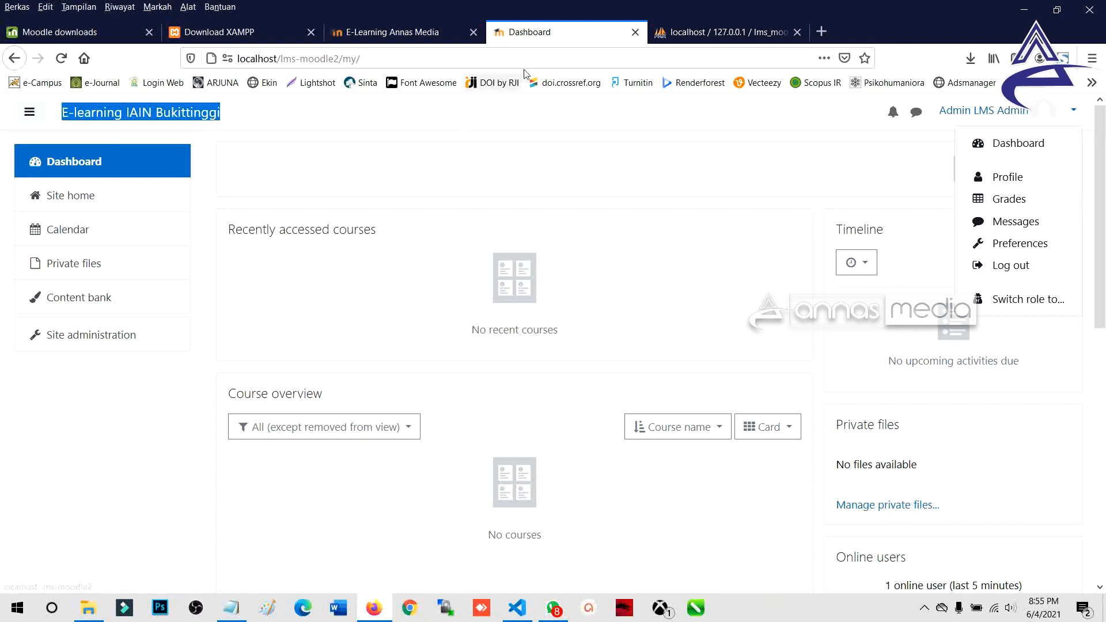
# Step: Open the admin's Profile page from the user menu
pyautogui.click(1008, 267)
pyautogui.click(1008, 268)
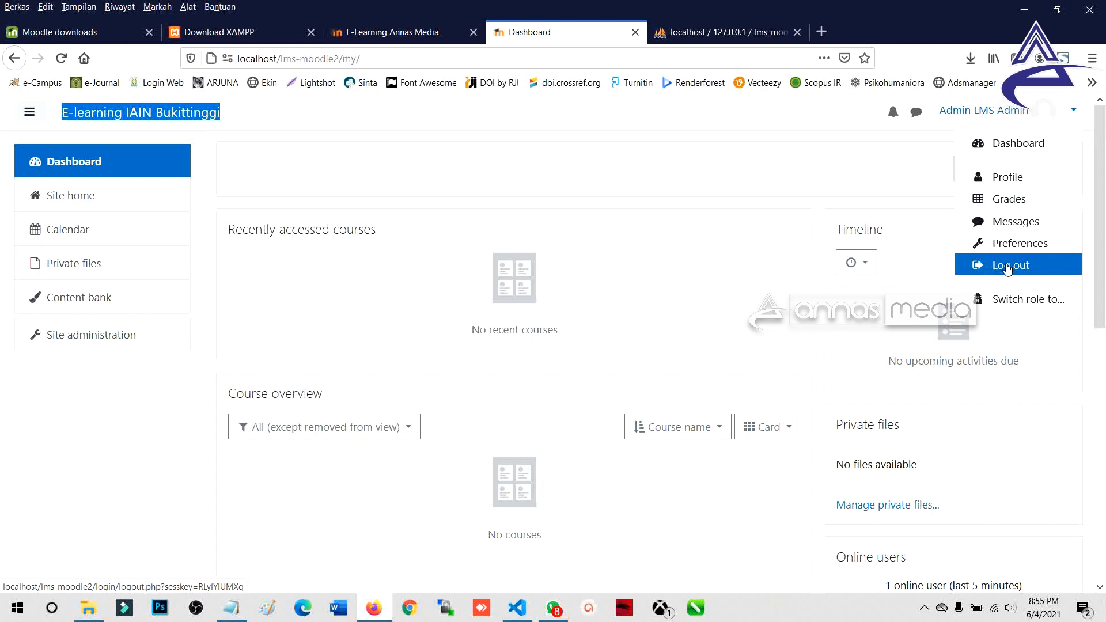
pyautogui.click(1000, 176)
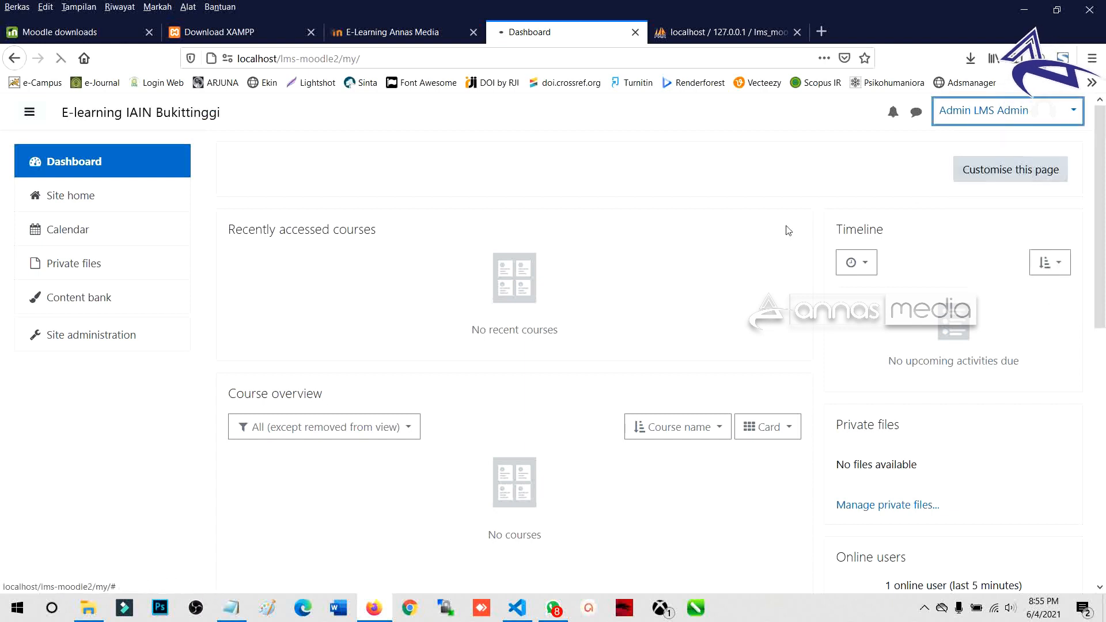
# Step: Review the admin profile and open it in Edit profile
pyautogui.scroll(-3, 337, 407)
pyautogui.scroll(3, 340, 406)
pyautogui.scroll(-3, 347, 393)
pyautogui.scroll(3, 345, 391)
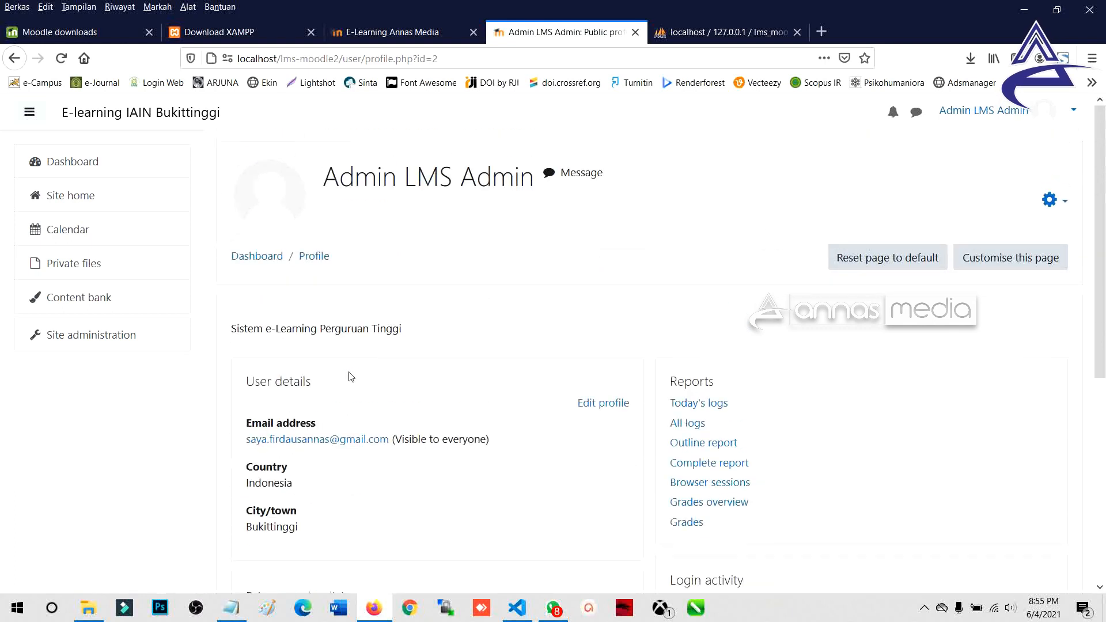
pyautogui.scroll(-5, 270, 371)
pyautogui.scroll(2, 278, 395)
pyautogui.scroll(2, 280, 392)
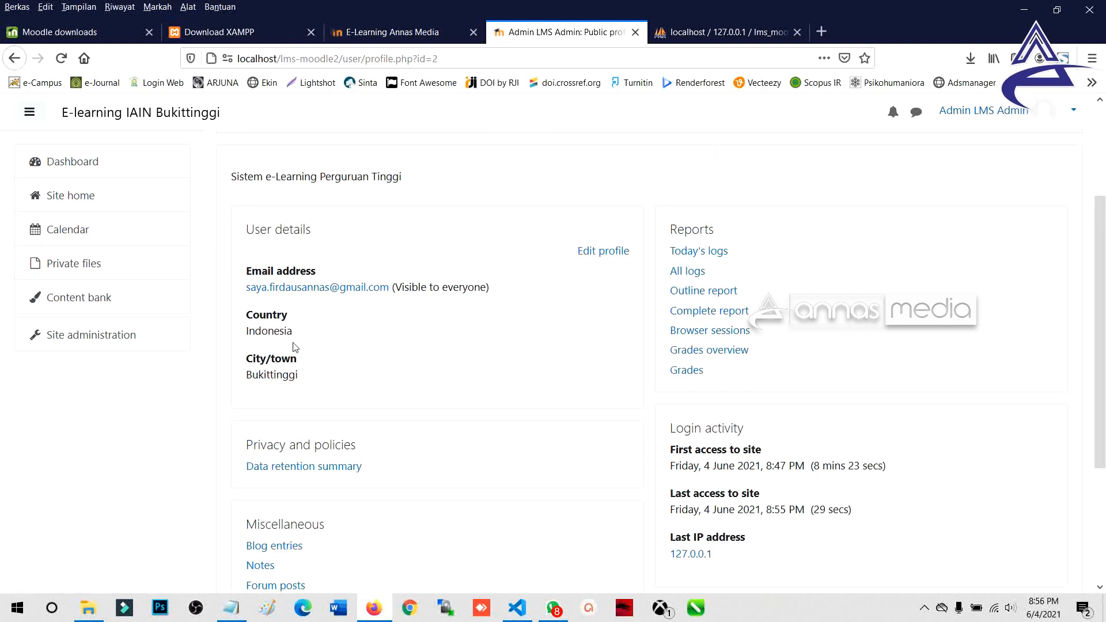
pyautogui.scroll(2, 294, 343)
pyautogui.click(602, 327)
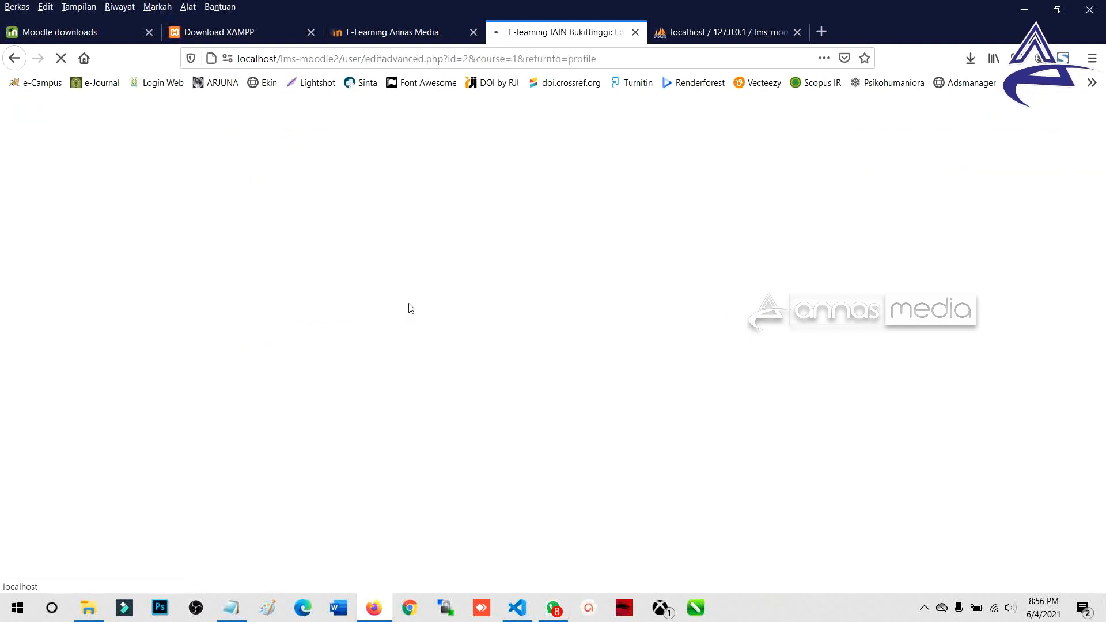
pyautogui.scroll(-3, 401, 304)
pyautogui.moveTo(525, 246); pyautogui.dragTo(406, 244)
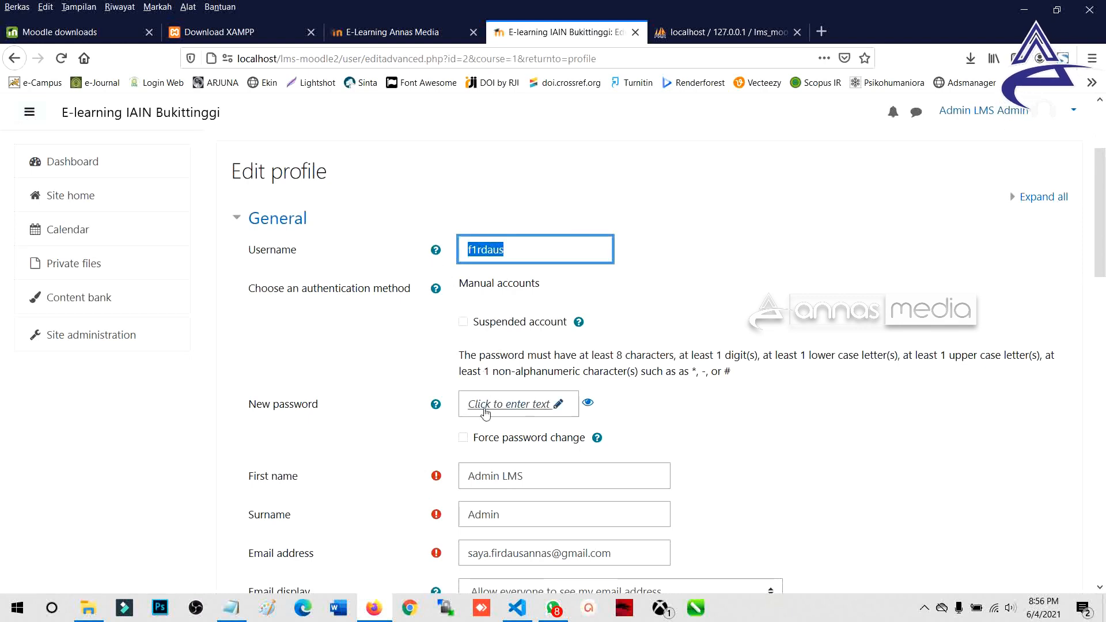
# Step: Log out of the admin account and return to the Sistem E-Learning IAIN Bukittinggi front page
pyautogui.click(1070, 115)
pyautogui.click(1012, 265)
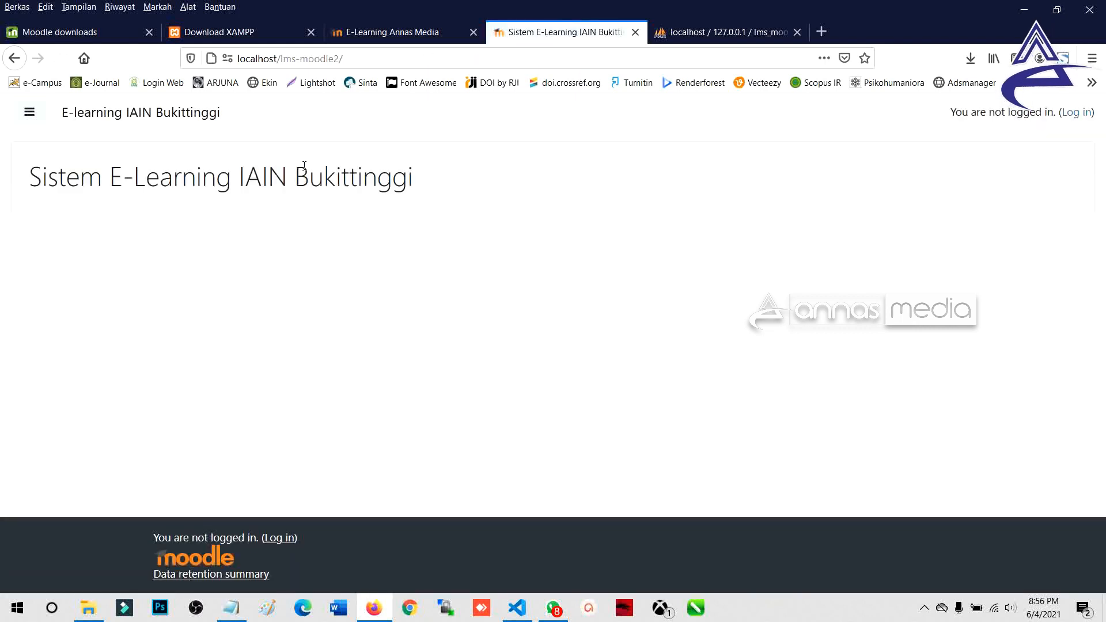
pyautogui.click(30, 113)
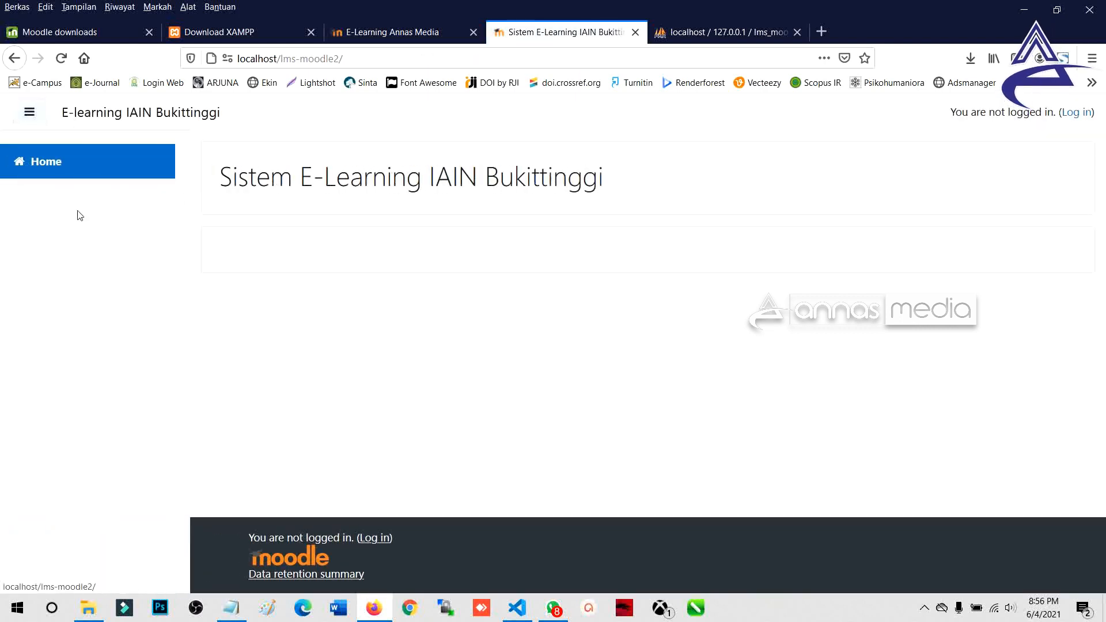
pyautogui.click(392, 32)
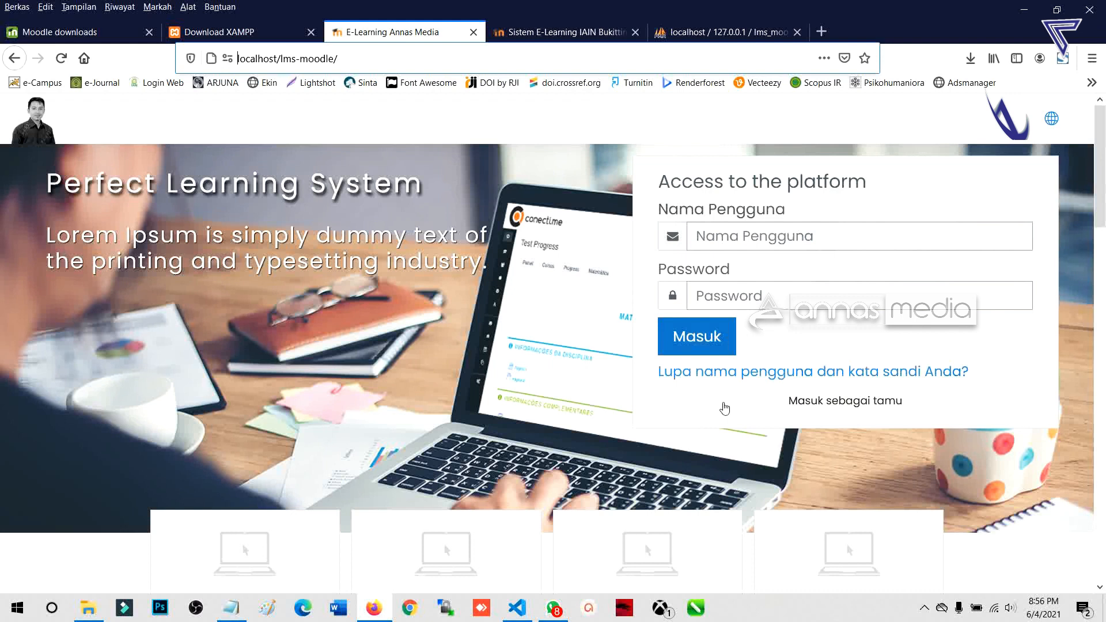
pyautogui.click(587, 33)
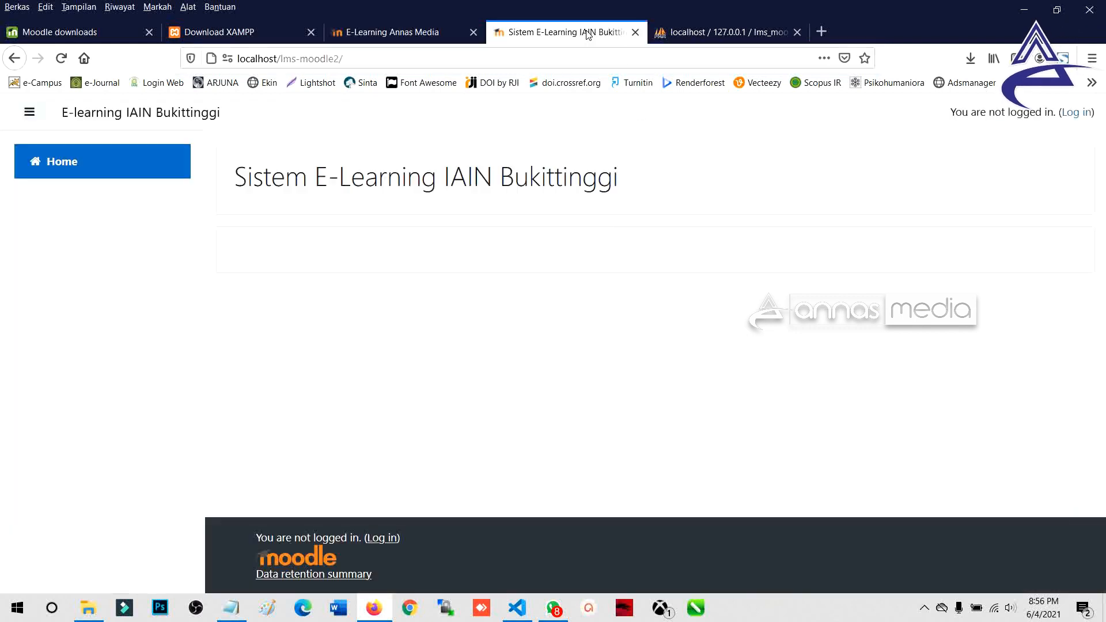